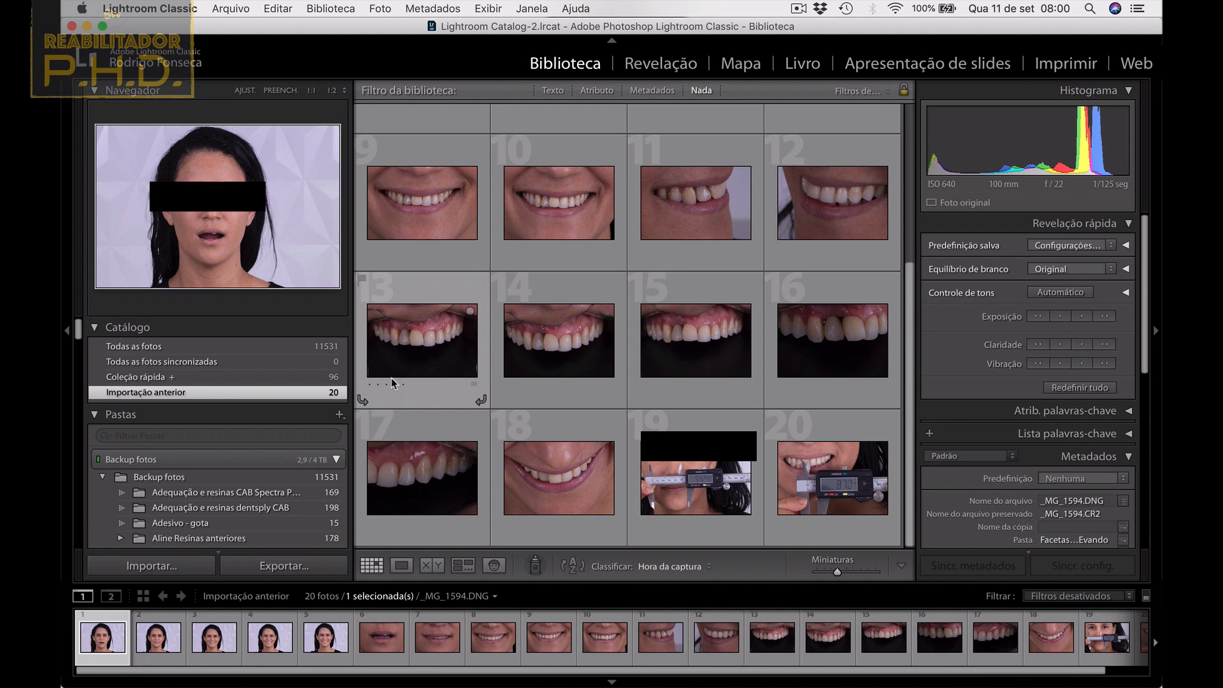
Open the first portrait, _MG_1594.DNG, from the previous import in the Revelação module.
scroll(508, 292, "up", 5)
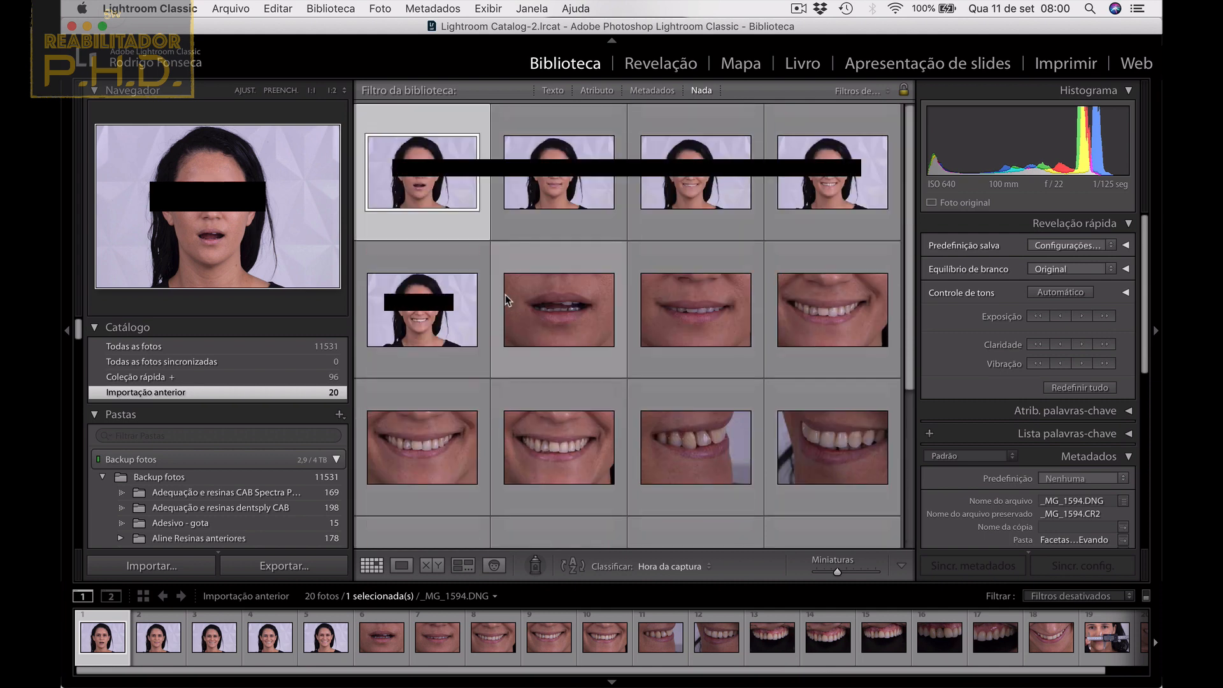
double_click(449, 181)
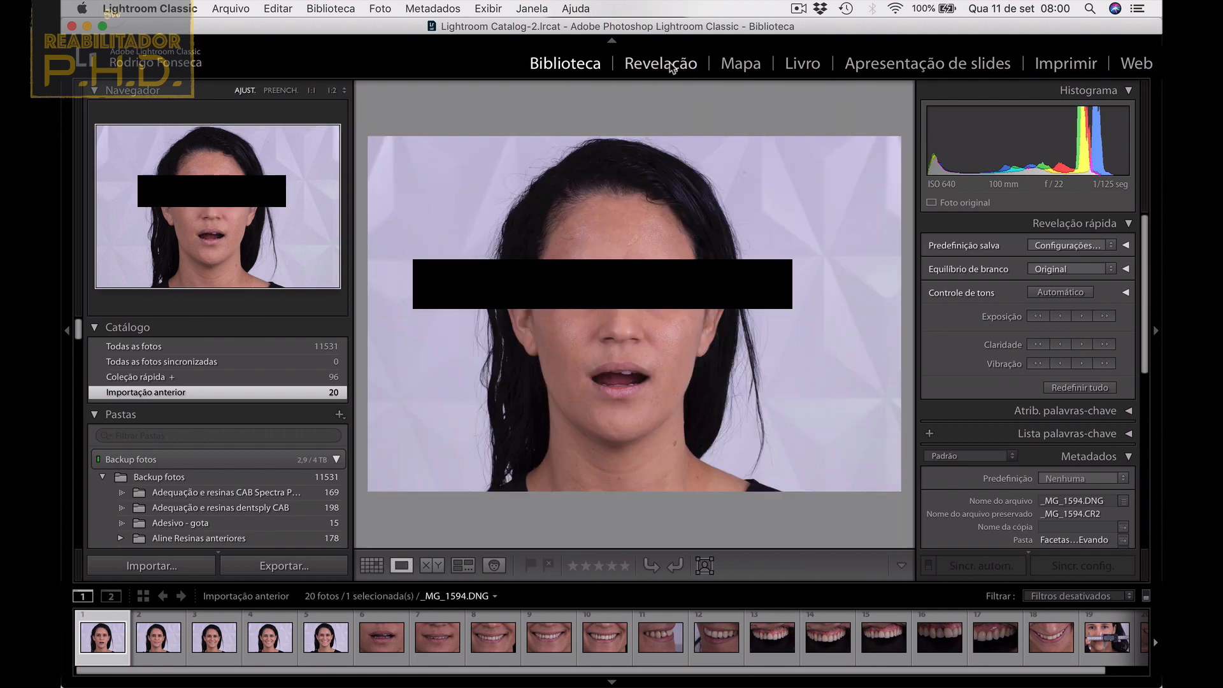
left_click(662, 63)
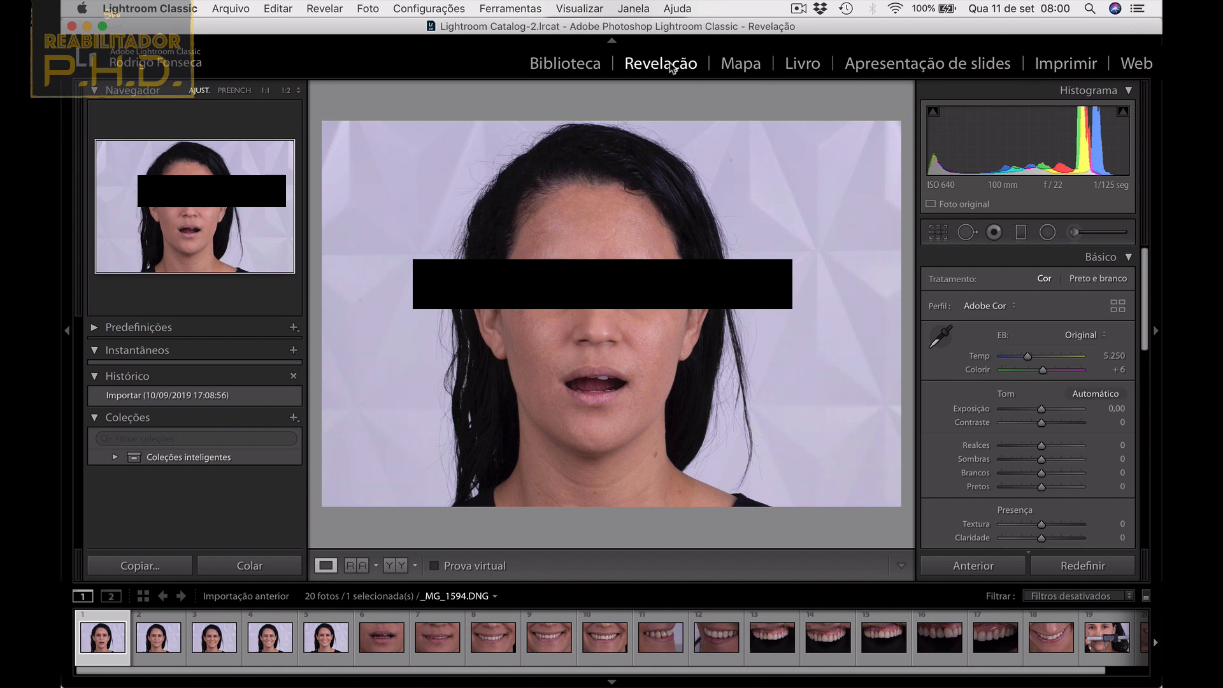
Crop excess background from both sides of portrait _MG_1594.DNG, leaving the head and hair centred in a nearly square frame.
key("r")
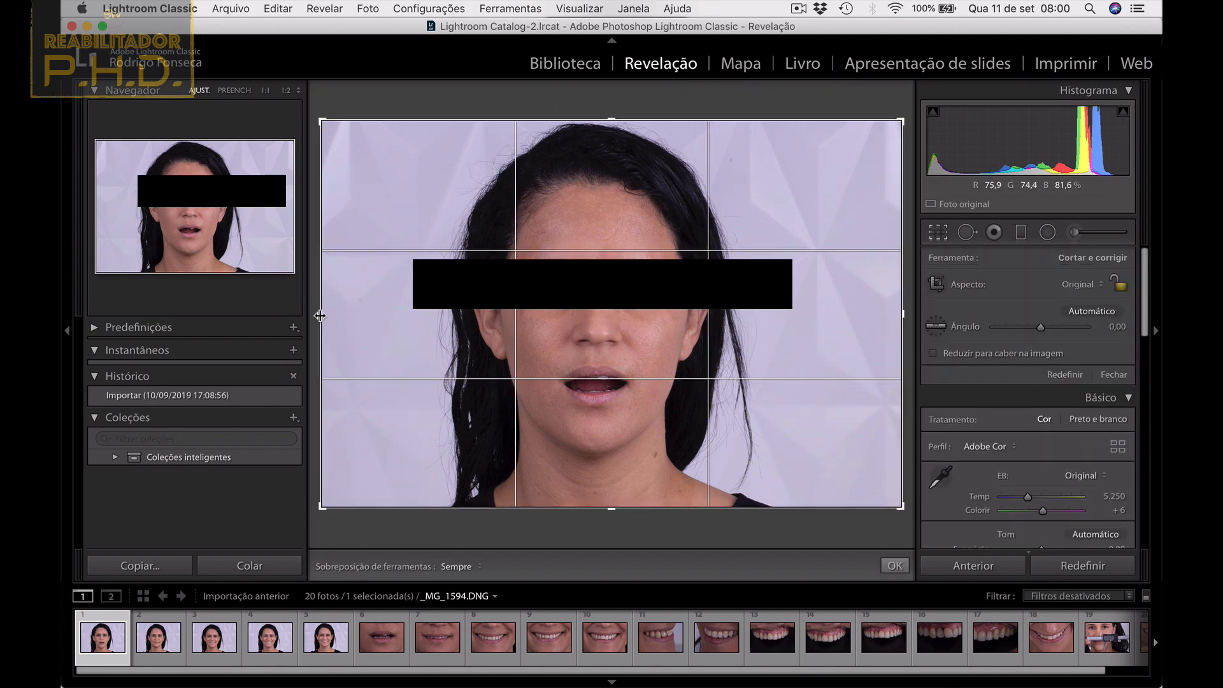
left_click_drag(320, 316, 411, 316)
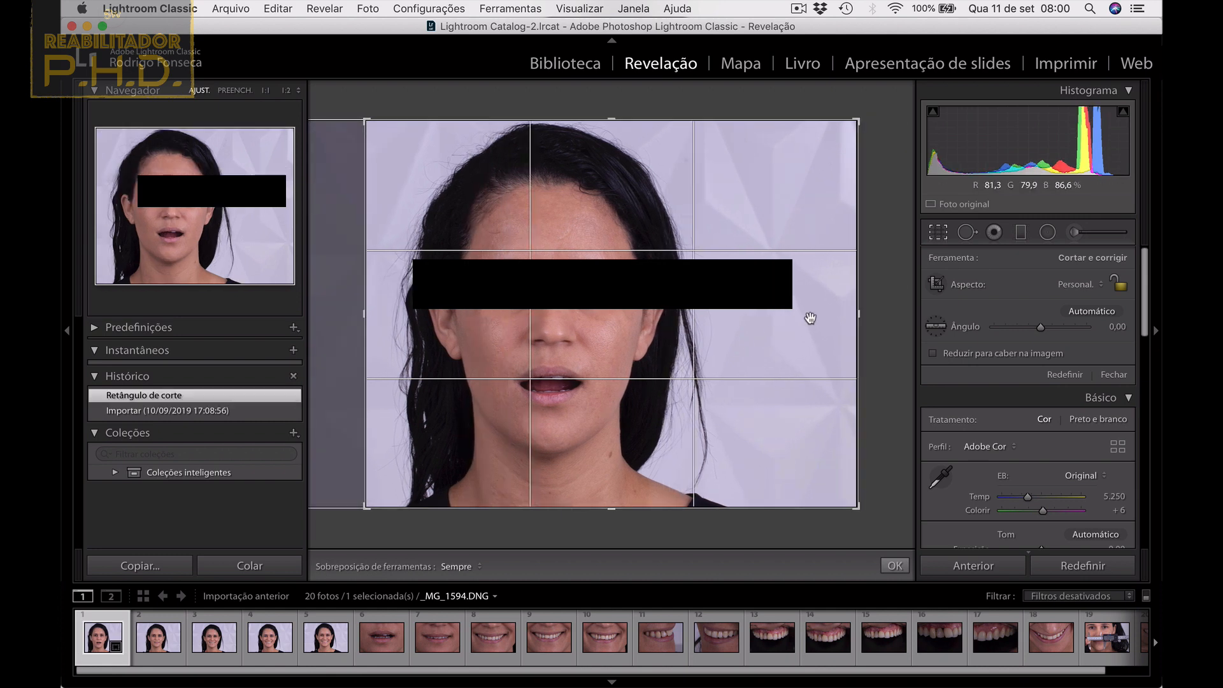
left_click_drag(846, 314, 797, 323)
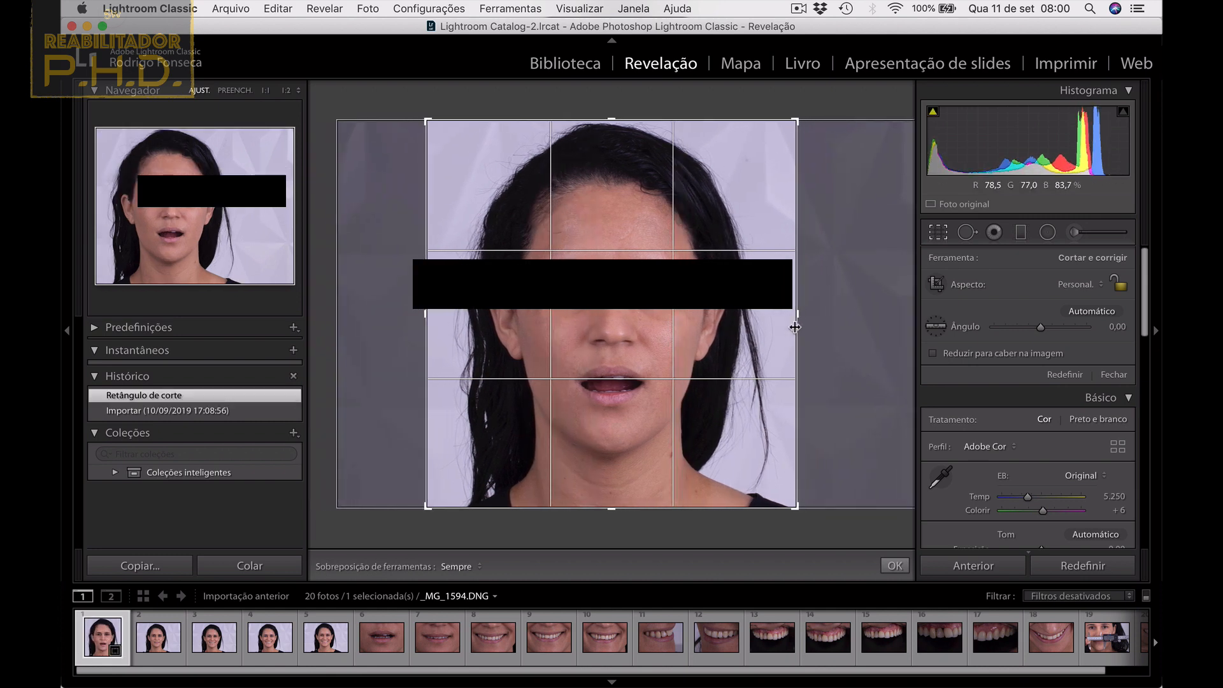
key("Return")
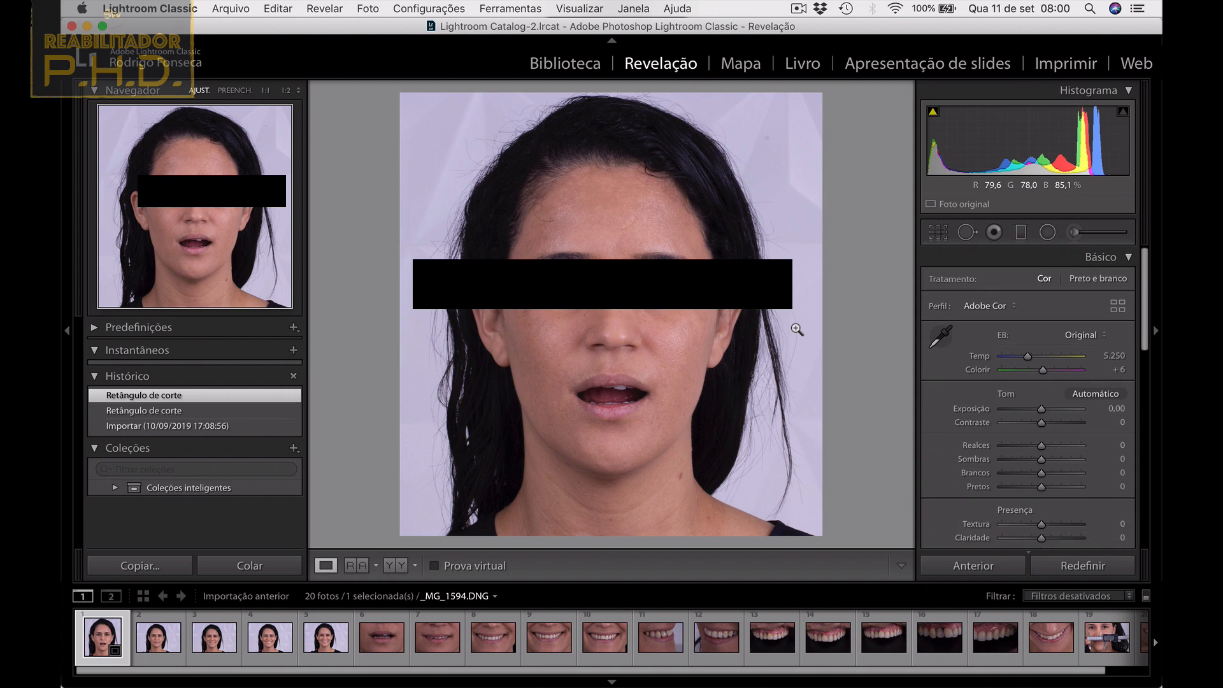
key("XF86MonBrightnessUp")
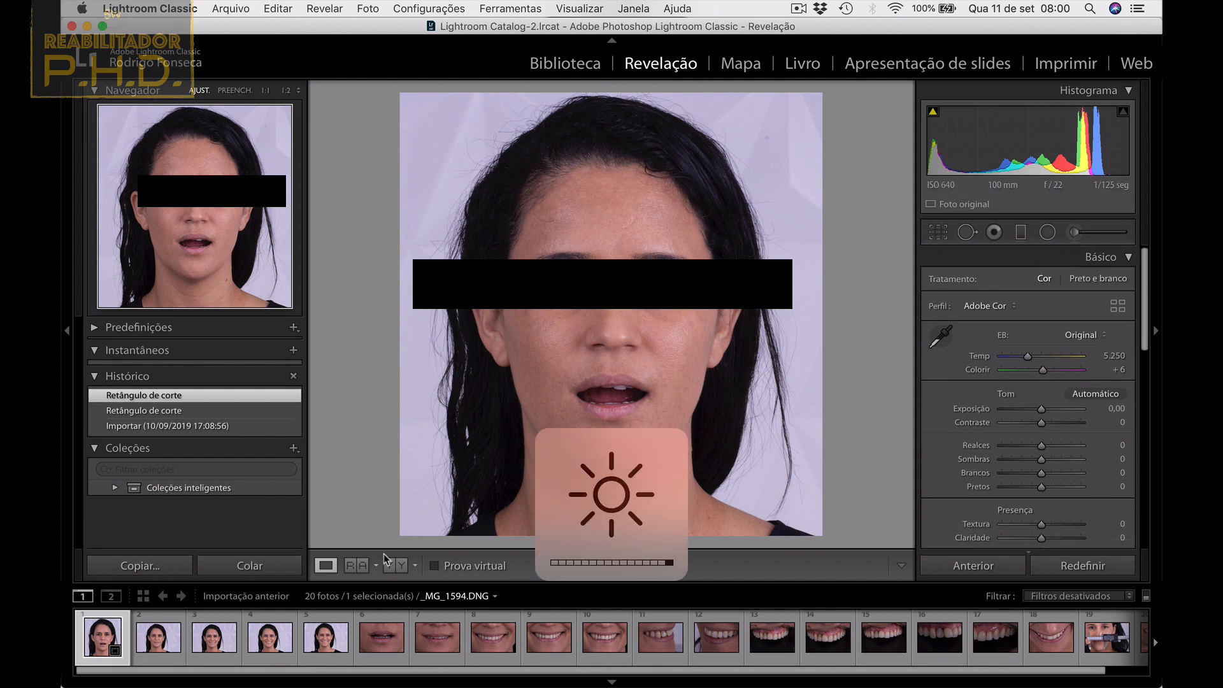
Crop both sides of the second portrait, _MG_1595.DNG, so the frame closely surrounds the head and hair.
left_click(158, 637)
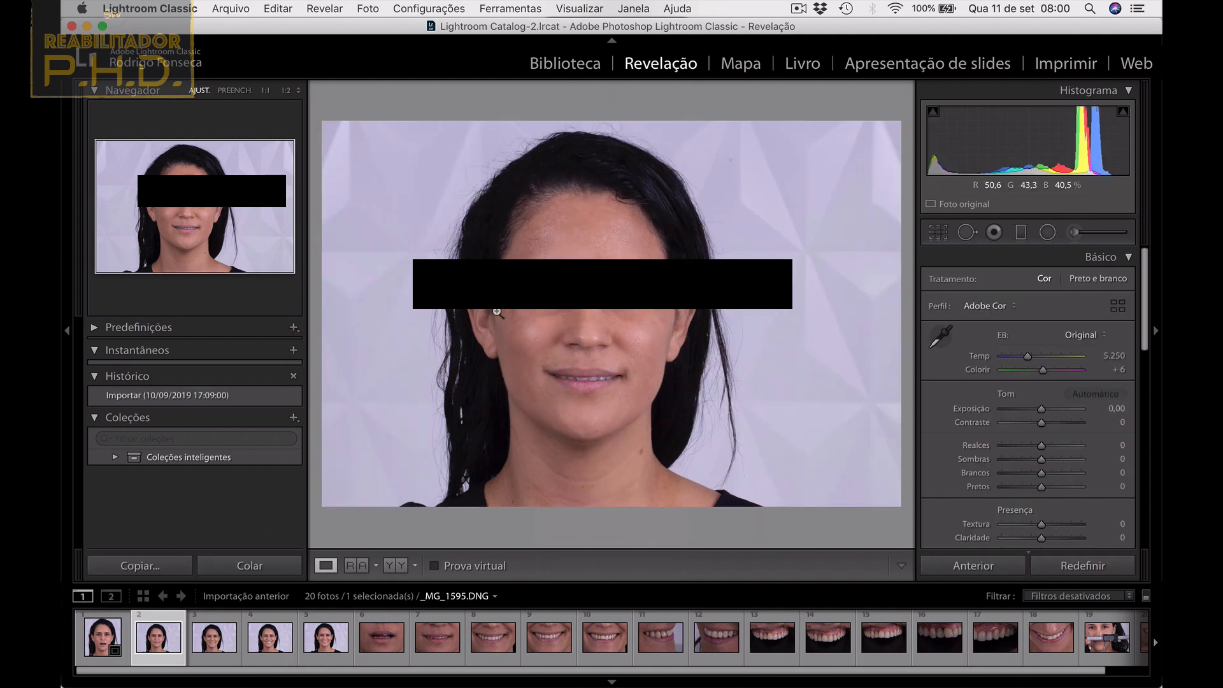
key("r")
left_click_drag(321, 315, 367, 313)
left_click_drag(852, 313, 787, 317)
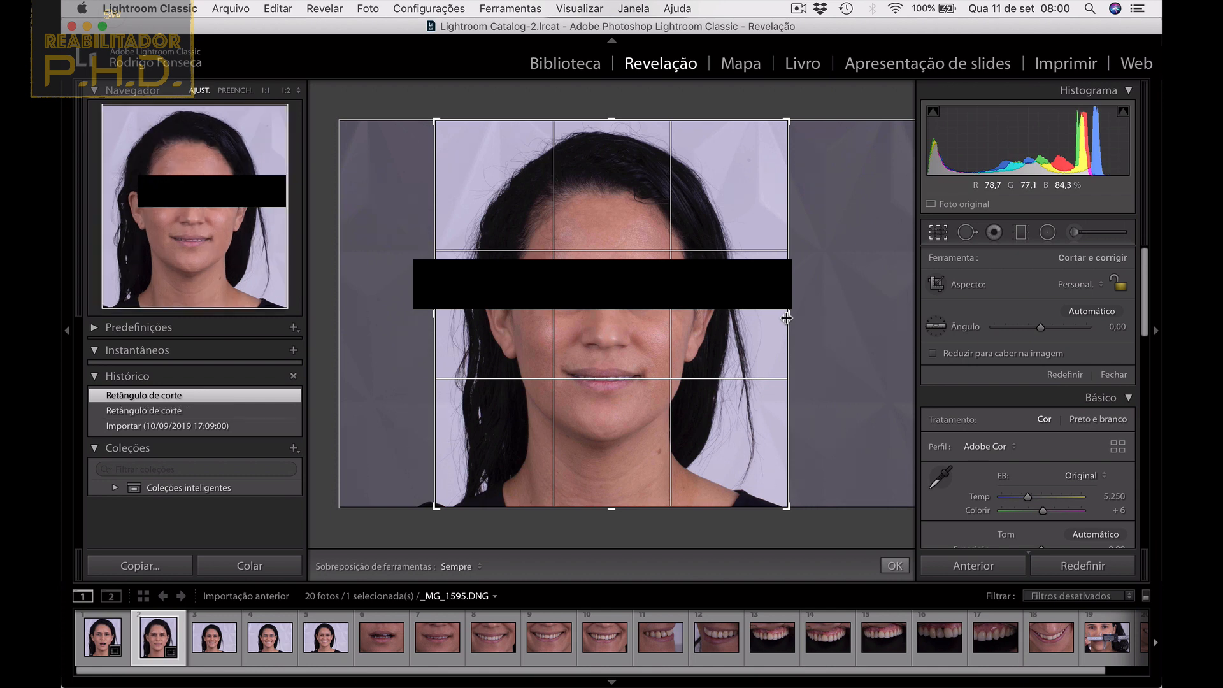
key("Return")
Crop the side background from the third portrait, _MG_1596.DNG, keeping the smiling face centred.
key("Right")
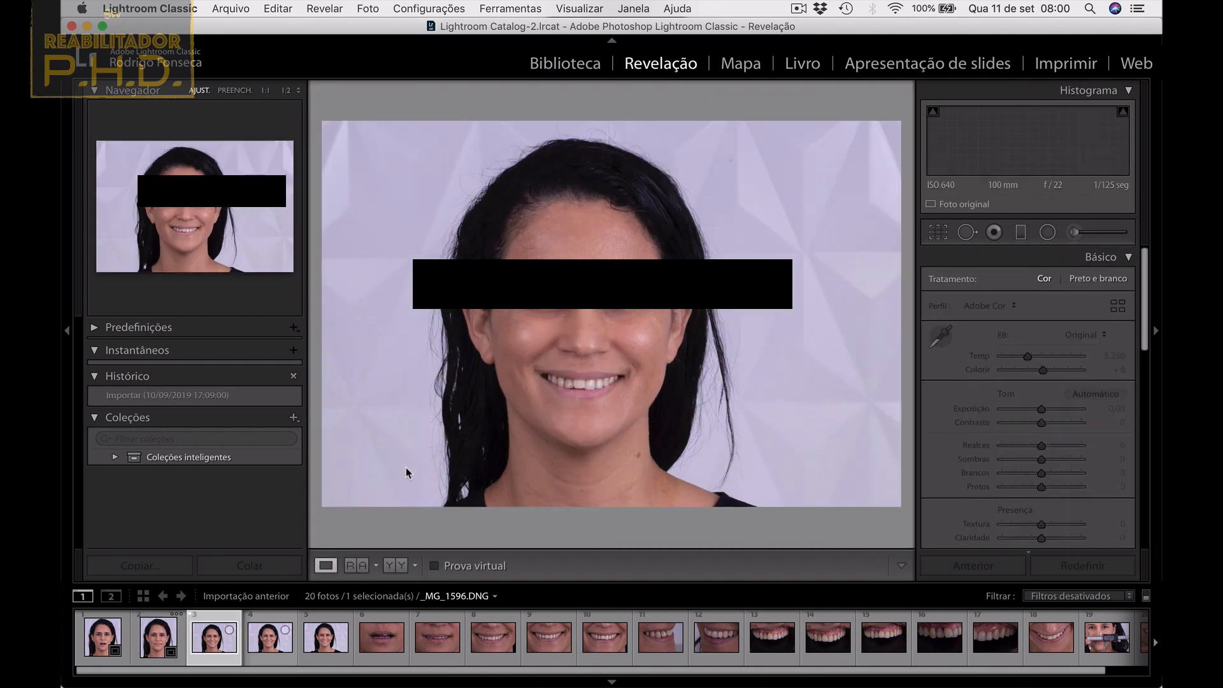
key("r")
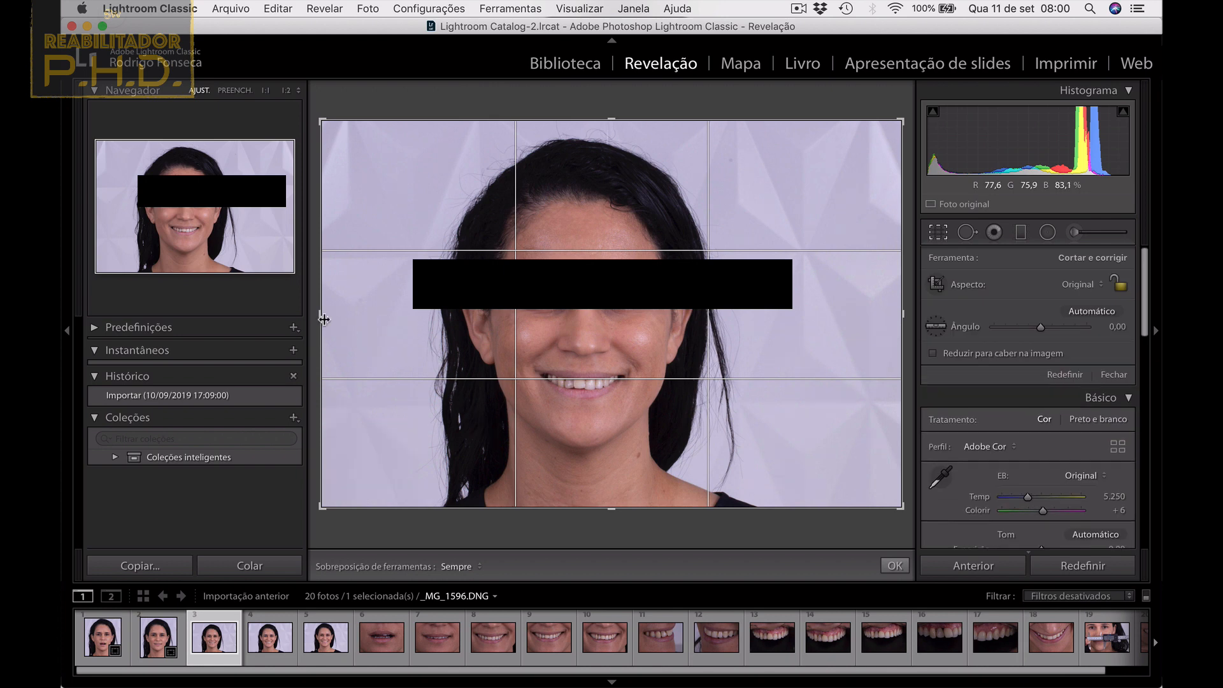
left_click_drag(324, 319, 368, 319)
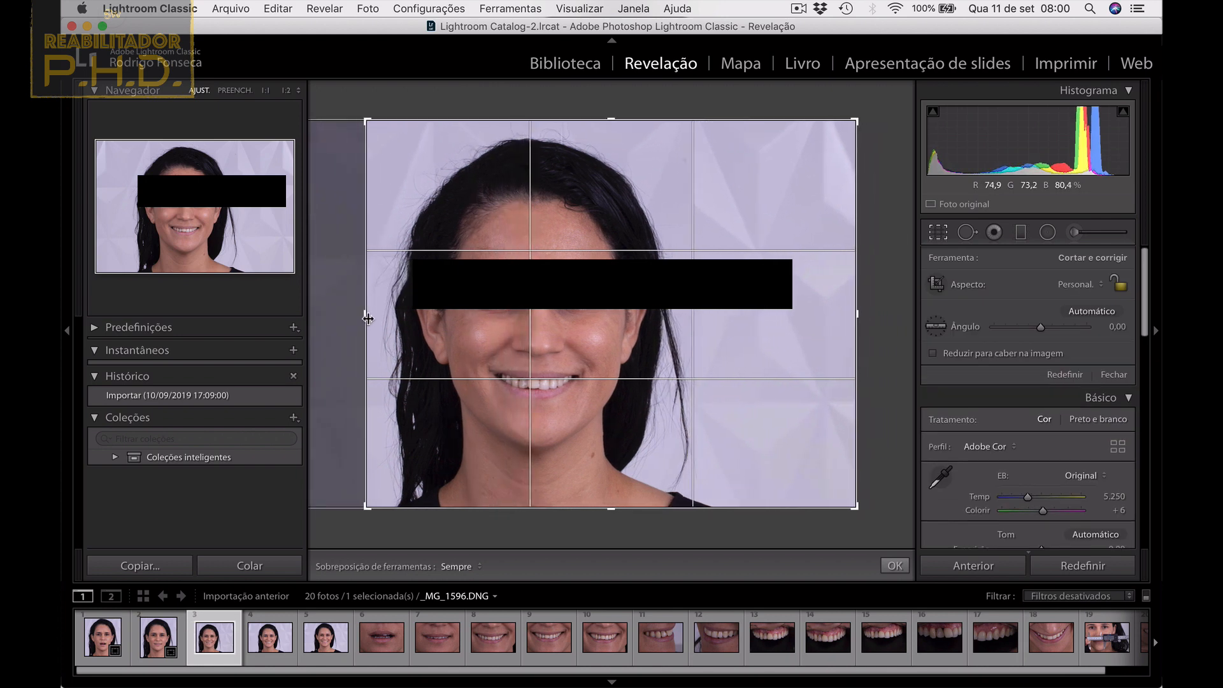
left_click_drag(857, 316, 791, 317)
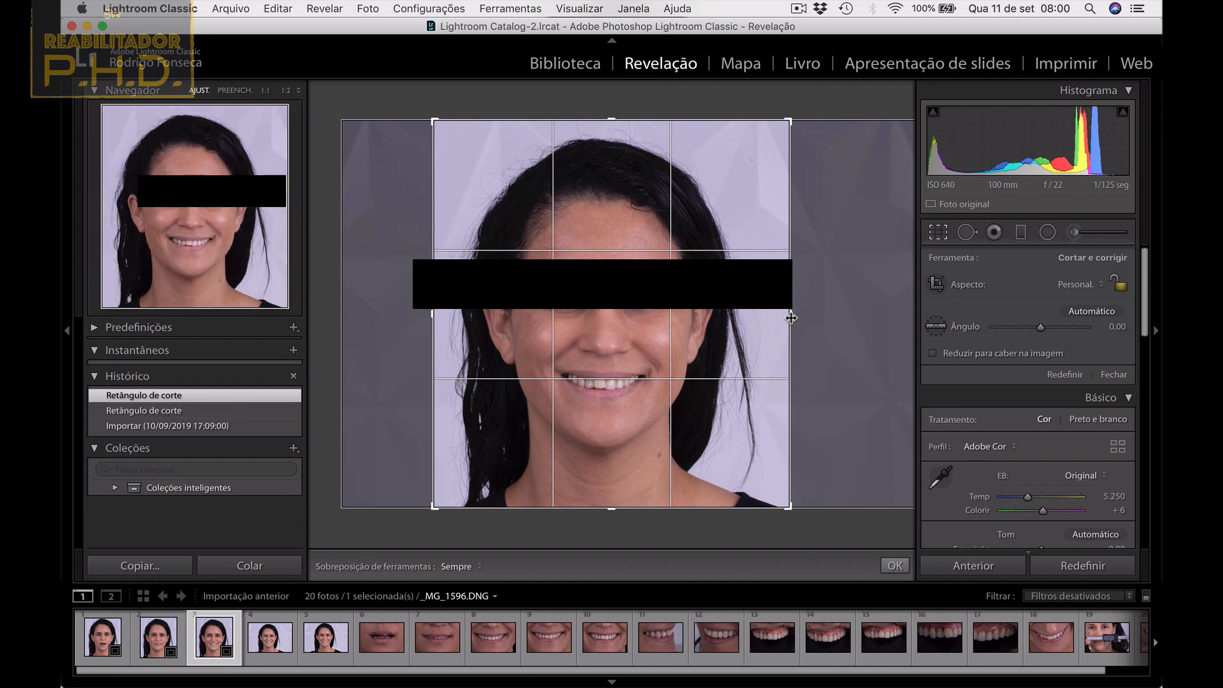
key("Return")
Crop both sides of the fourth portrait, _MG_1597.DNG, to match the tight head framing of the previous portraits.
left_click(270, 637)
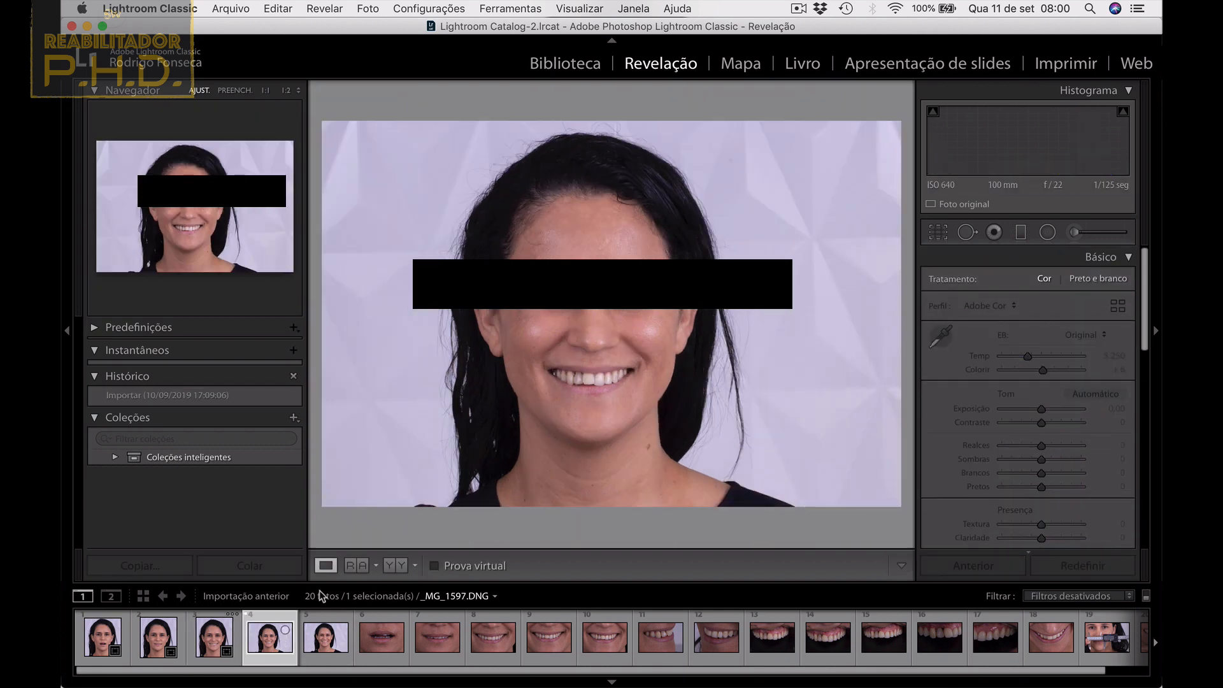
key("r")
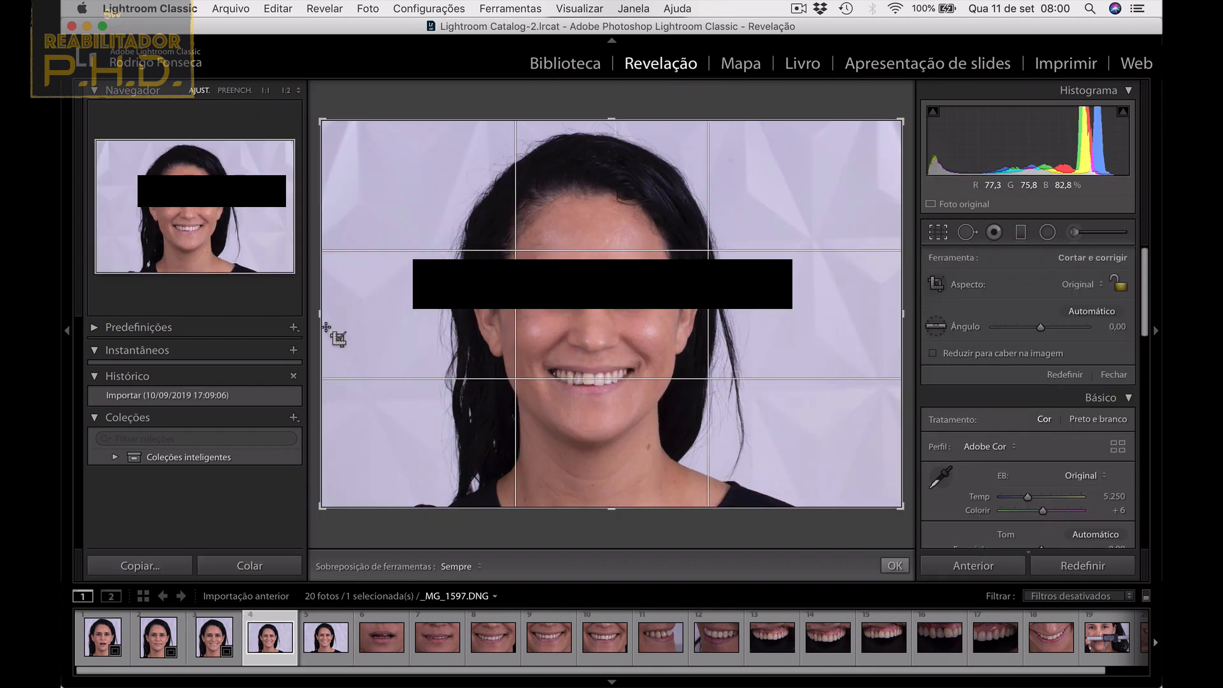
left_click_drag(326, 327, 421, 327)
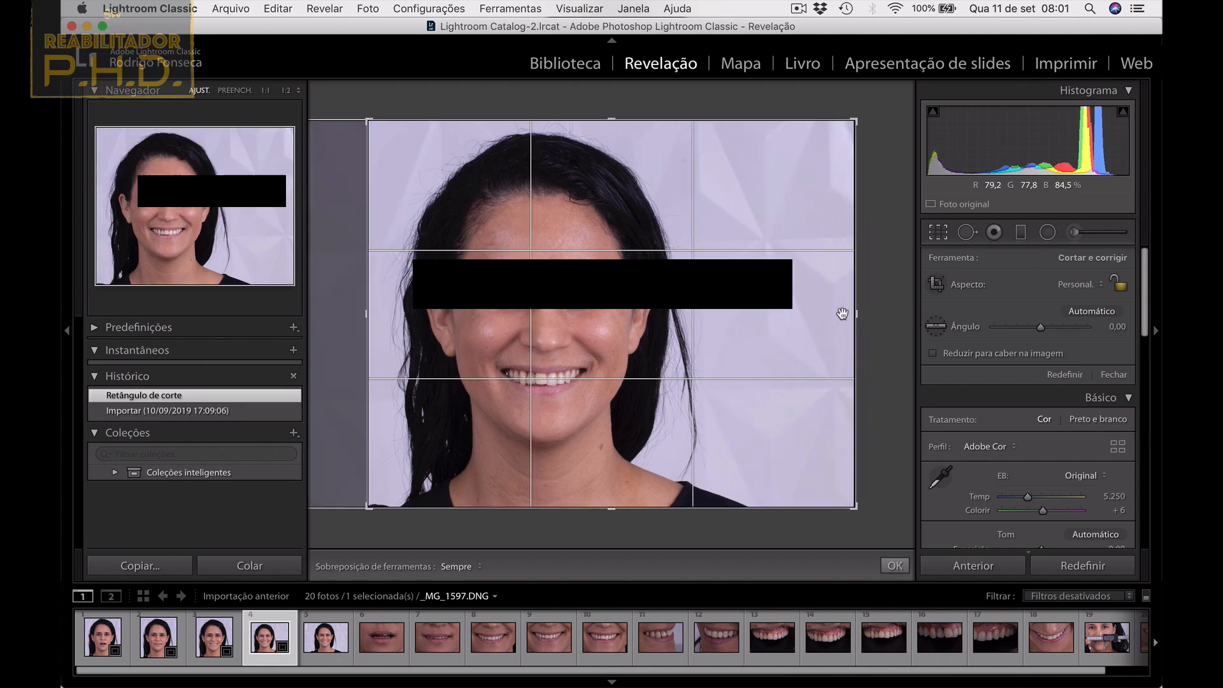
left_click_drag(854, 314, 787, 320)
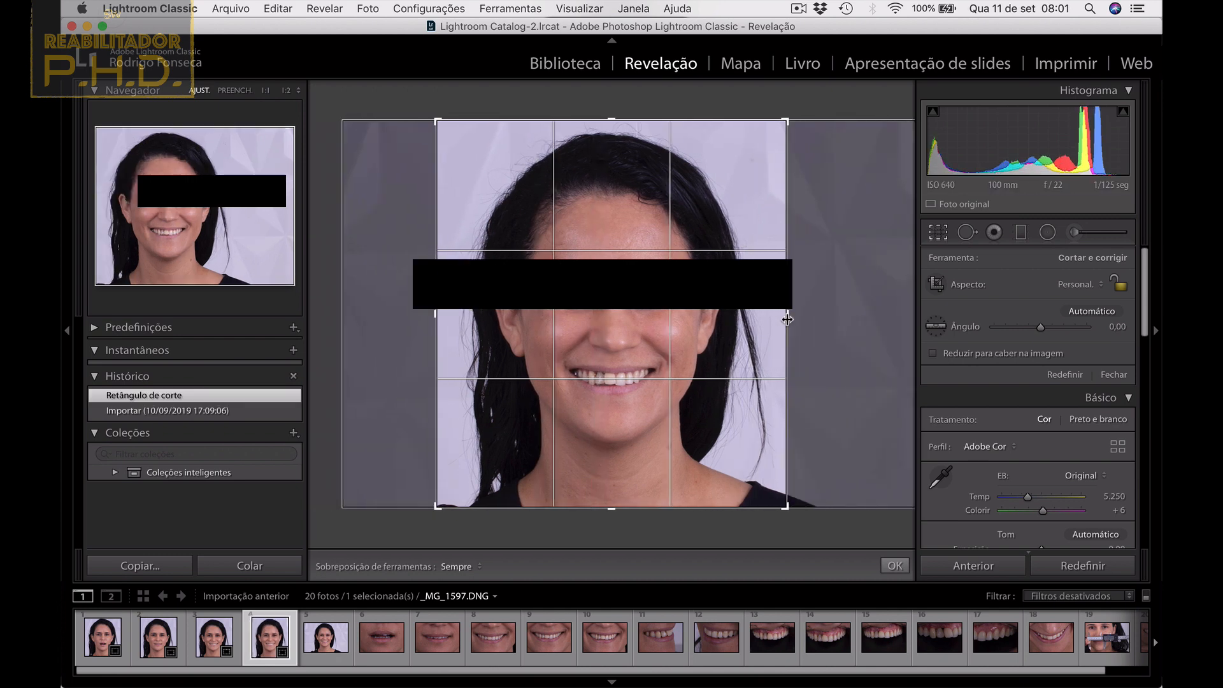
key("Return")
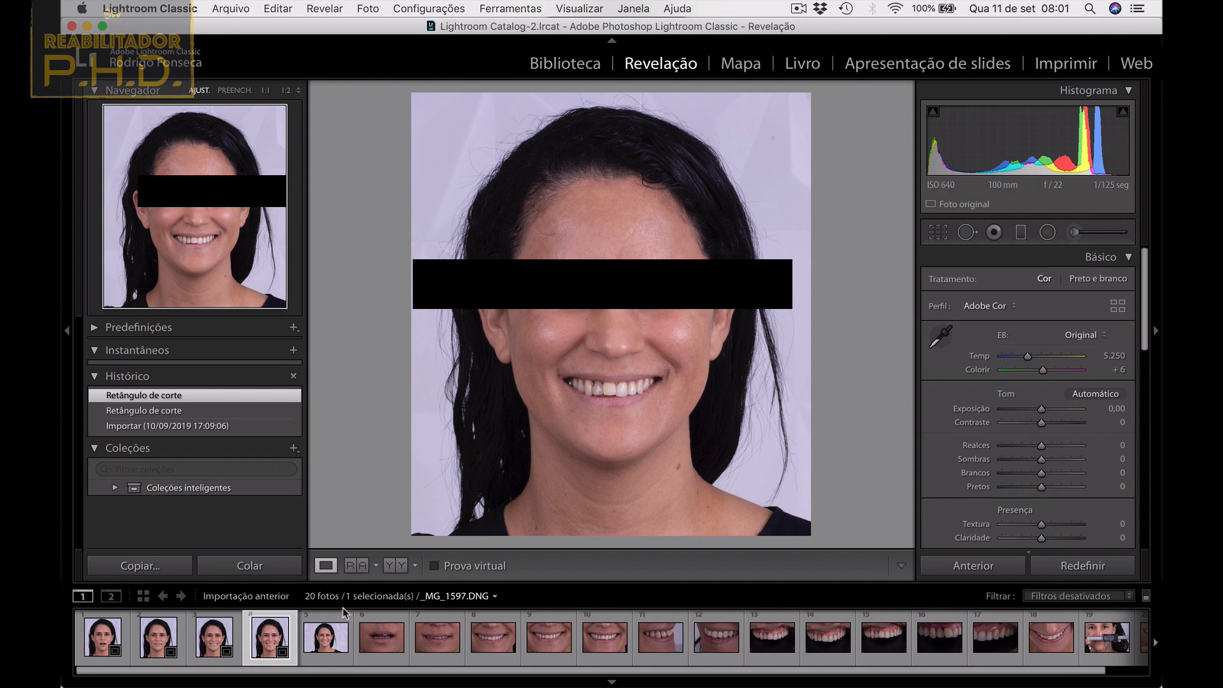
Crop the side background from the fifth portrait, _MG_1598.DNG, keeping the head and shoulders centred.
key("r")
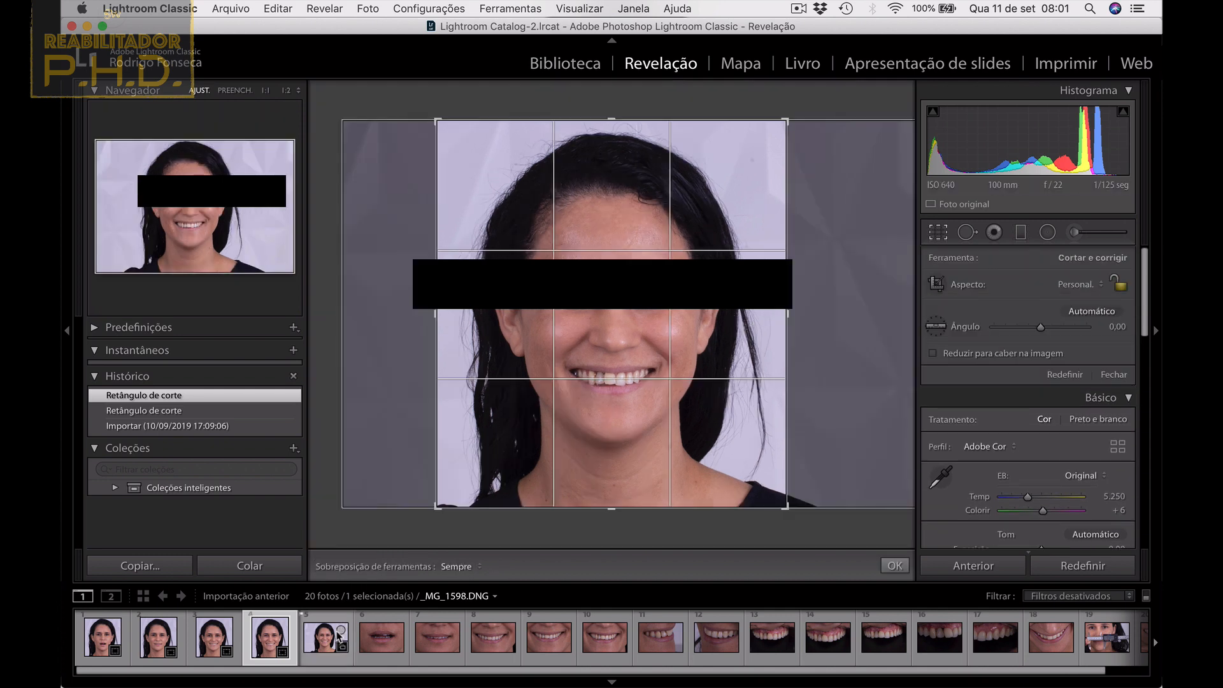
key("Return")
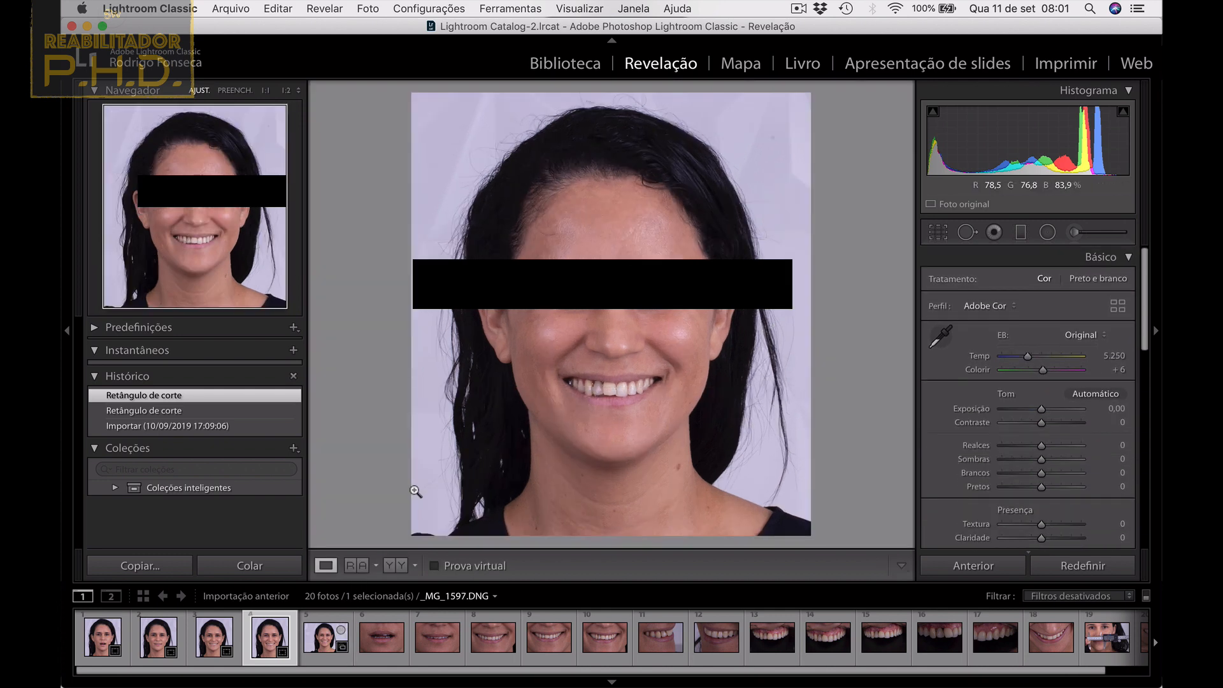
left_click(324, 640)
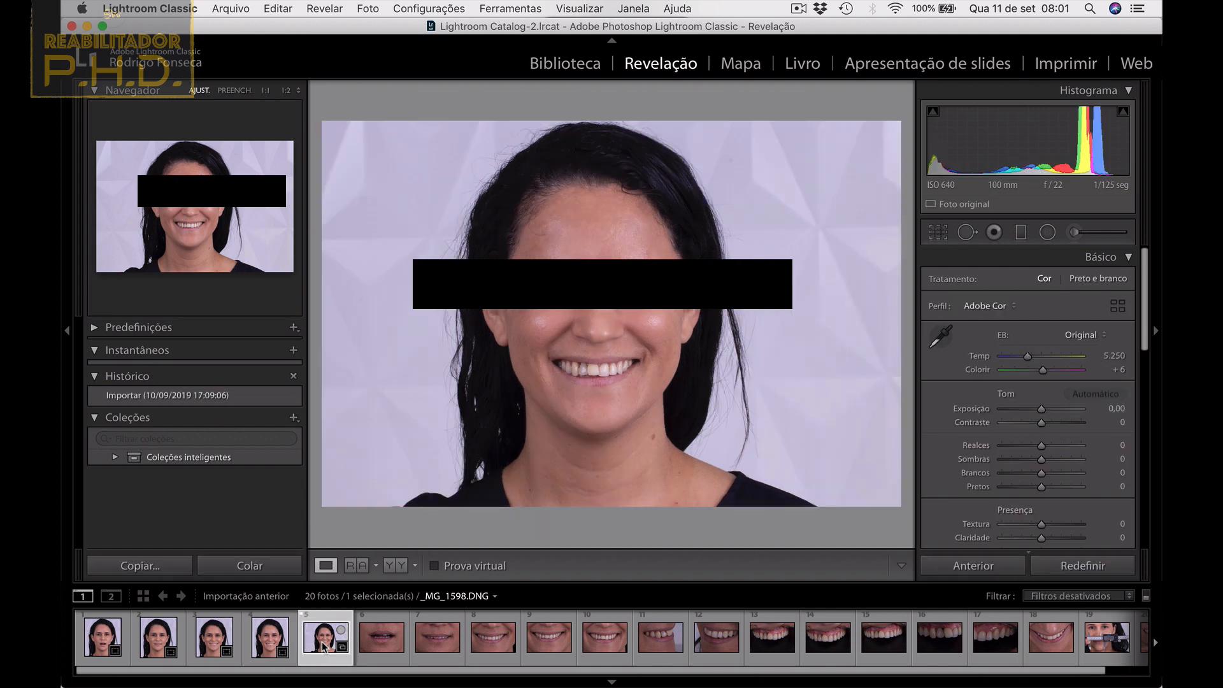
key("r")
left_click_drag(320, 313, 366, 313)
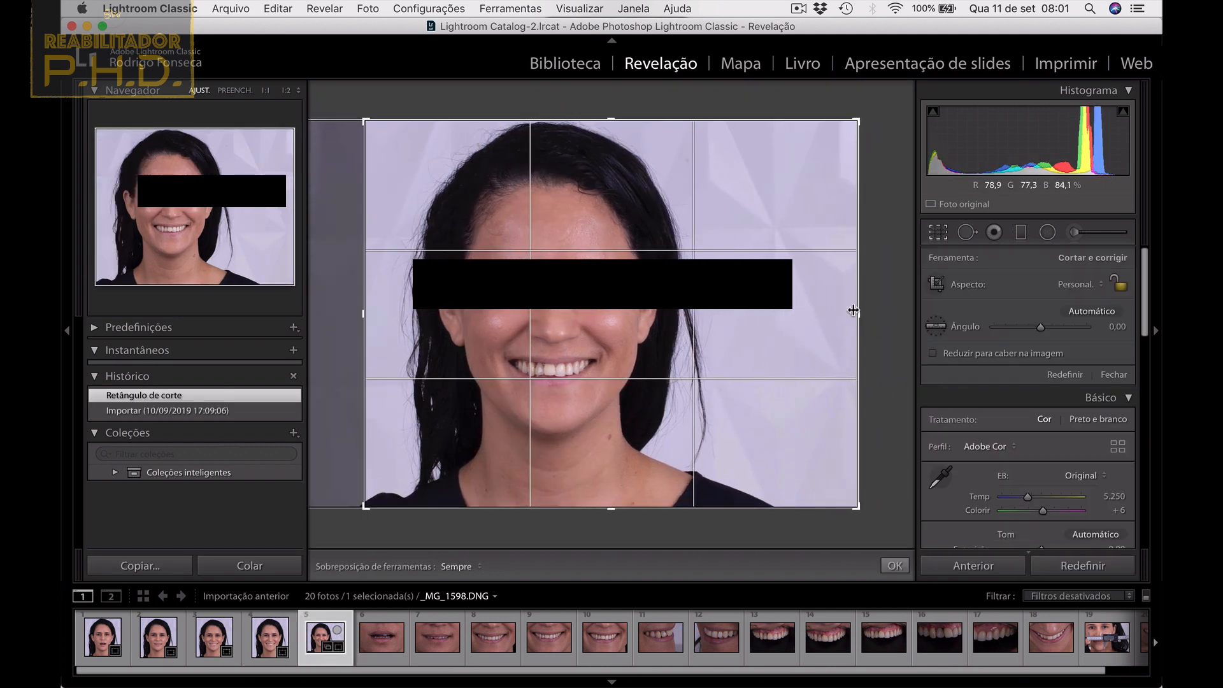
left_click_drag(857, 313, 804, 321)
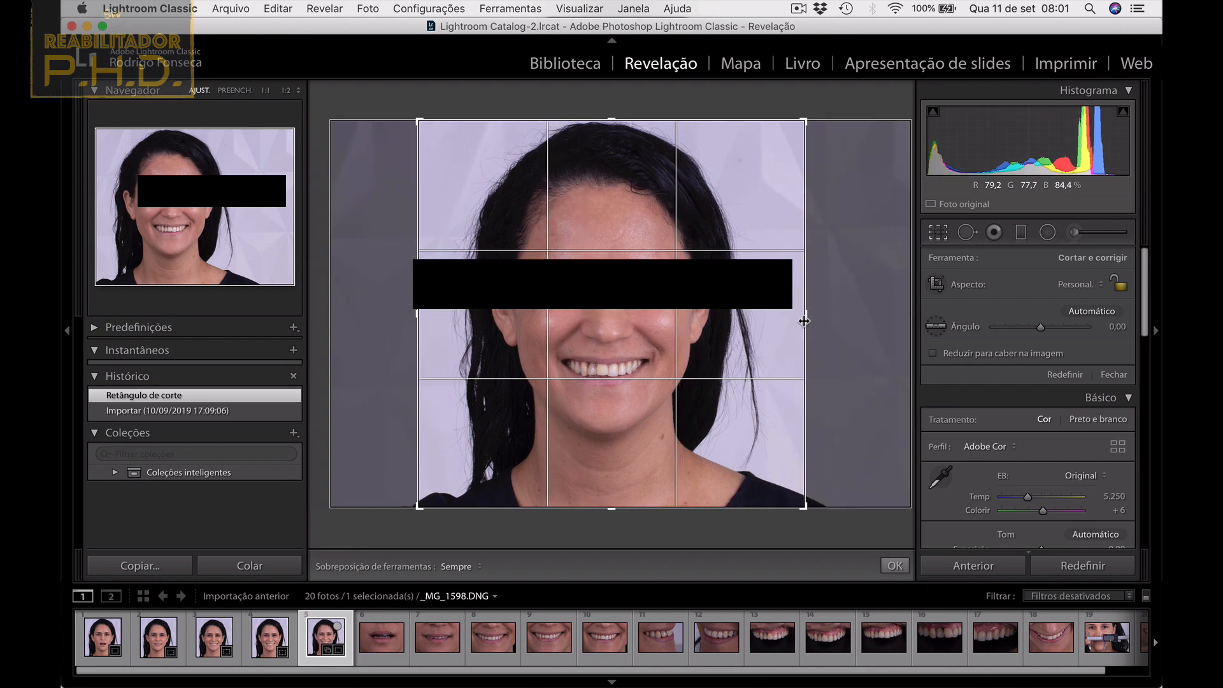
key("Return")
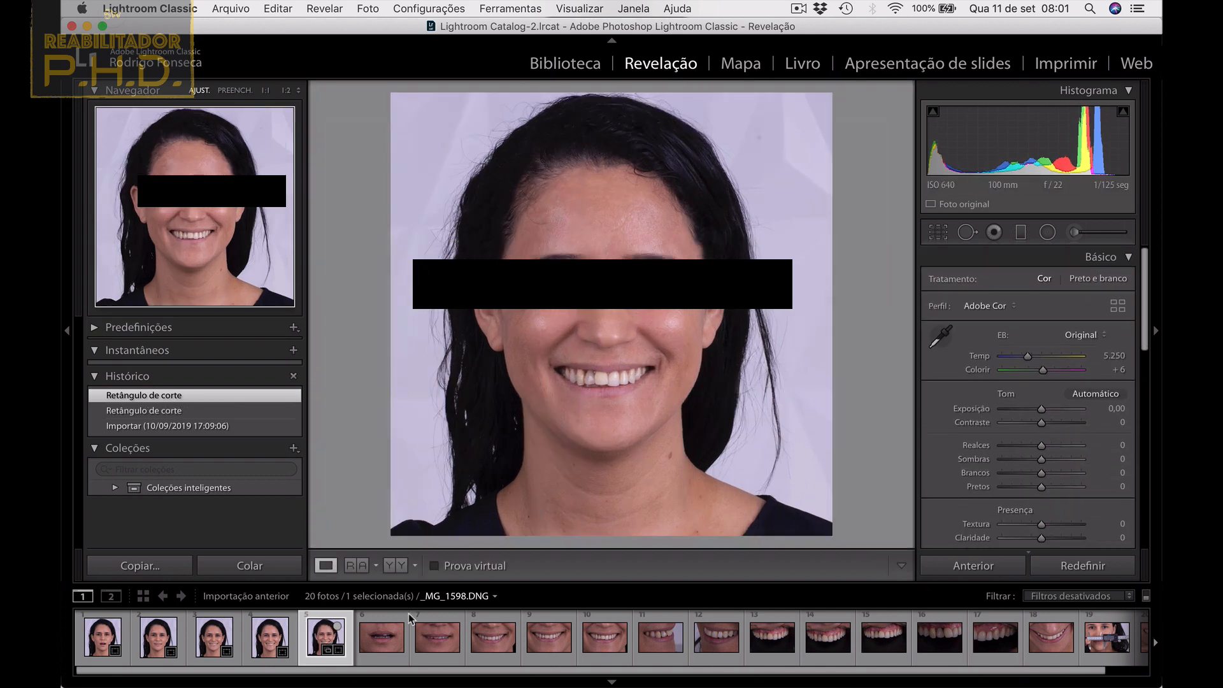
Review the lip and smile close-ups from _MG_1599.DNG through to the first retracted teeth photo, _MG_1606.DNG.
left_click(383, 637)
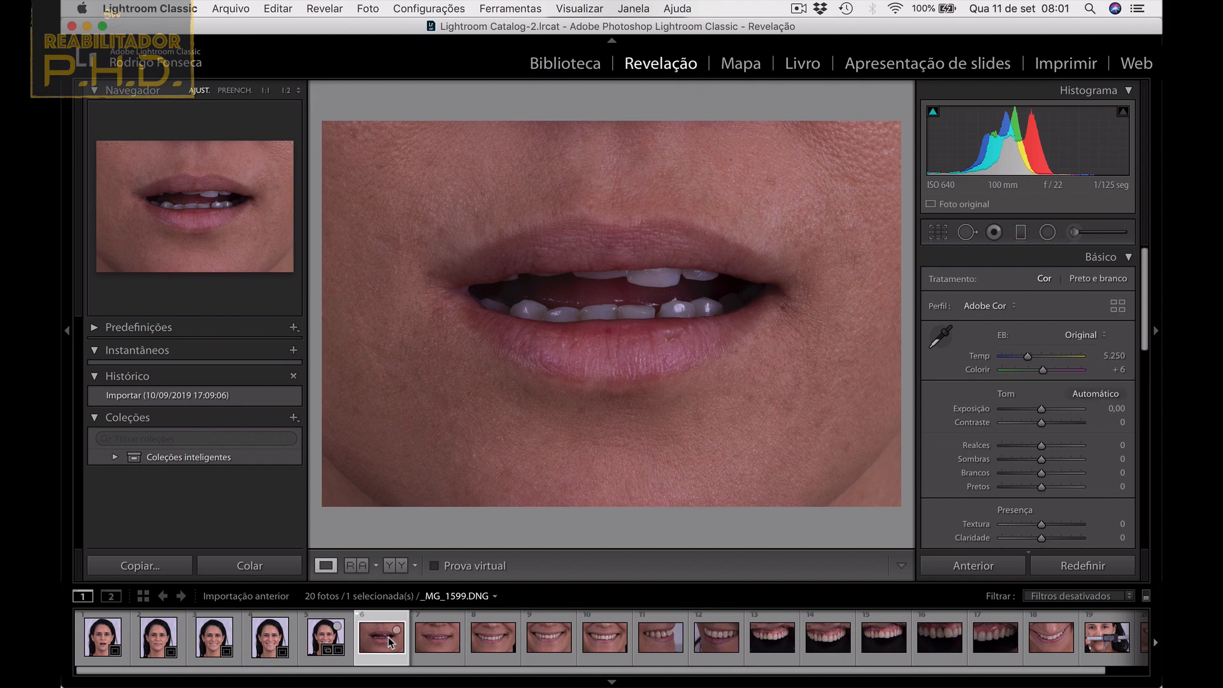
key("Right")
key("Right")
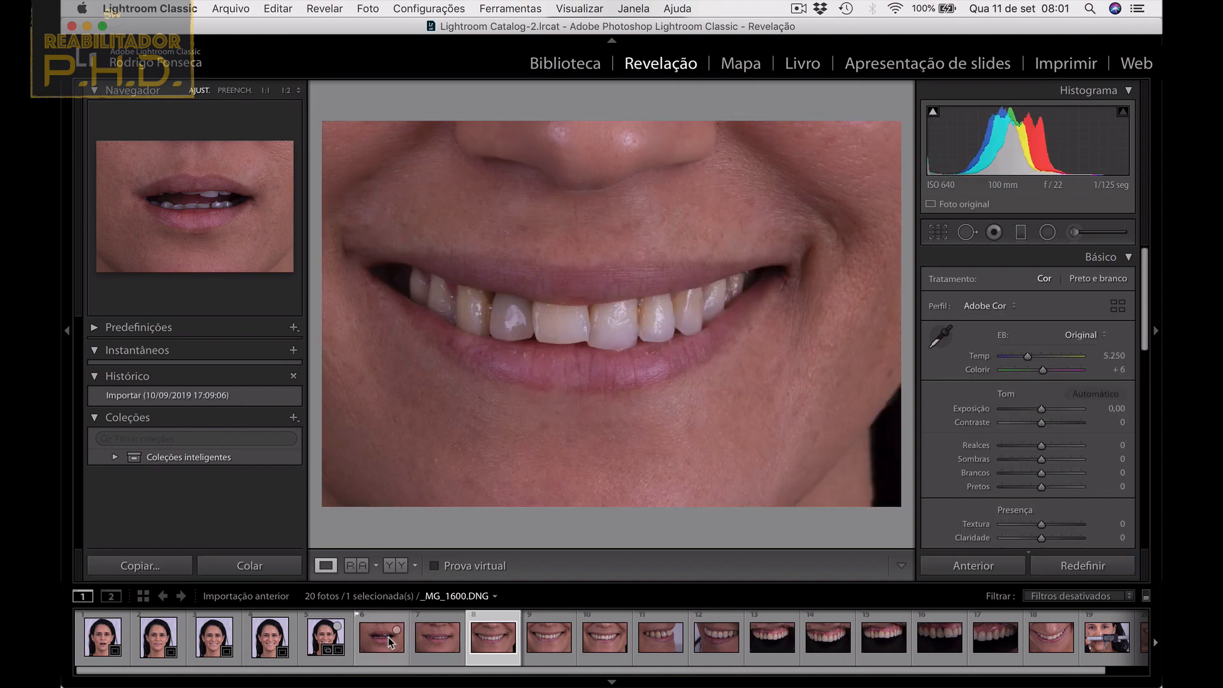
key("Right")
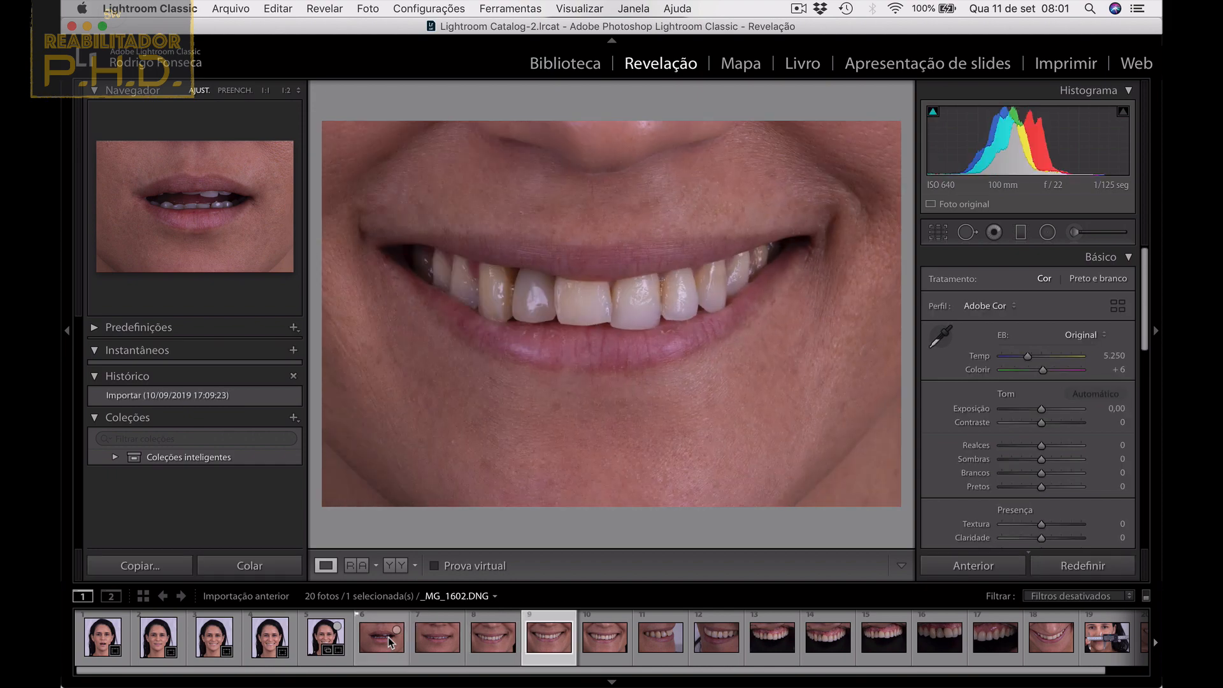
key("Right")
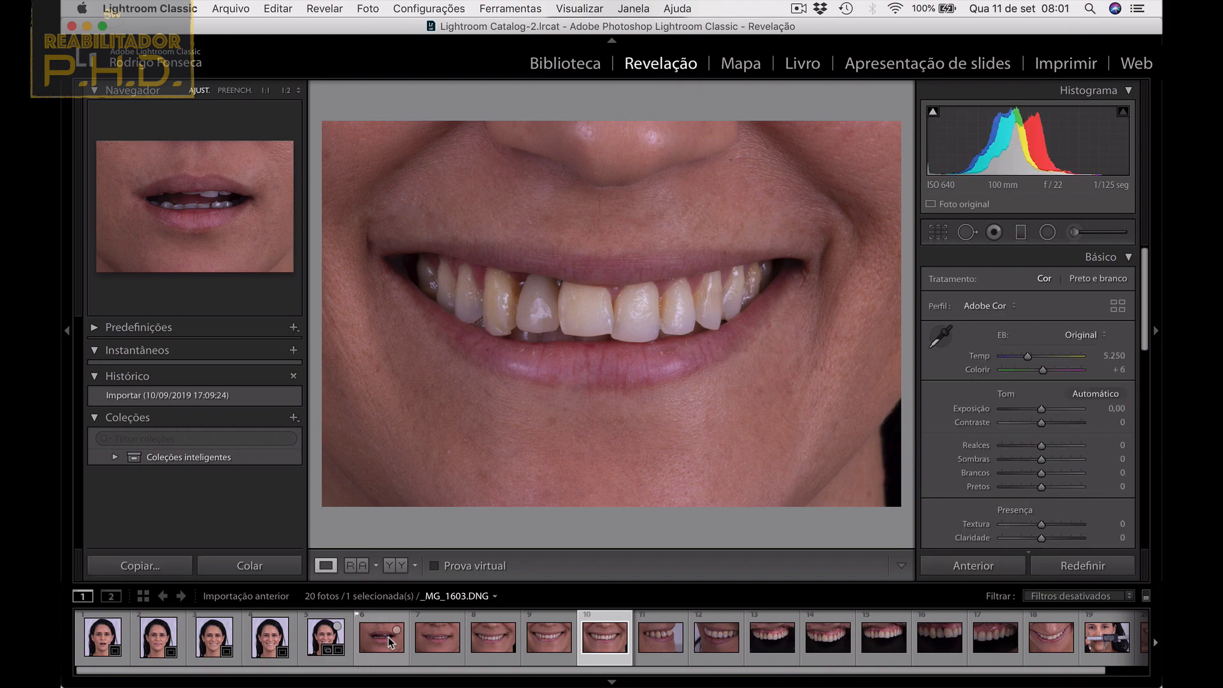
key("Right")
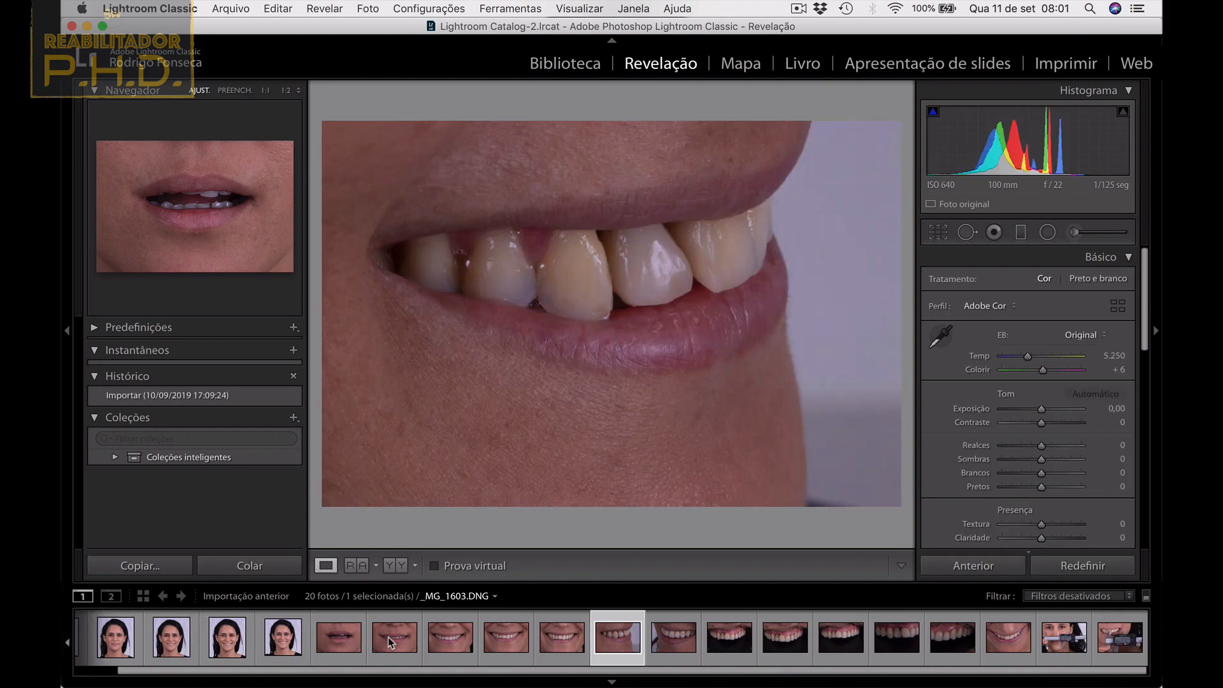
key("Right")
key("Right")
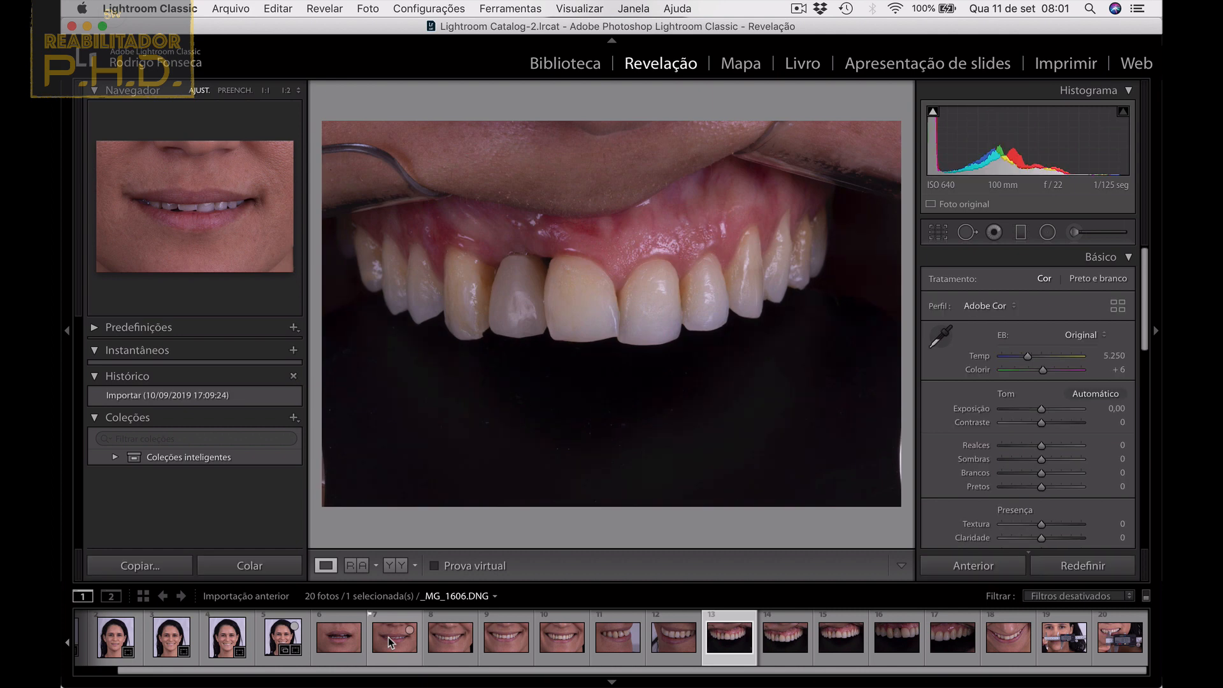
Crop _MG_1606.DNG to a wide strip around the upper teeth and gums, rotating it 0.57 degrees and recentring the teeth.
key("r")
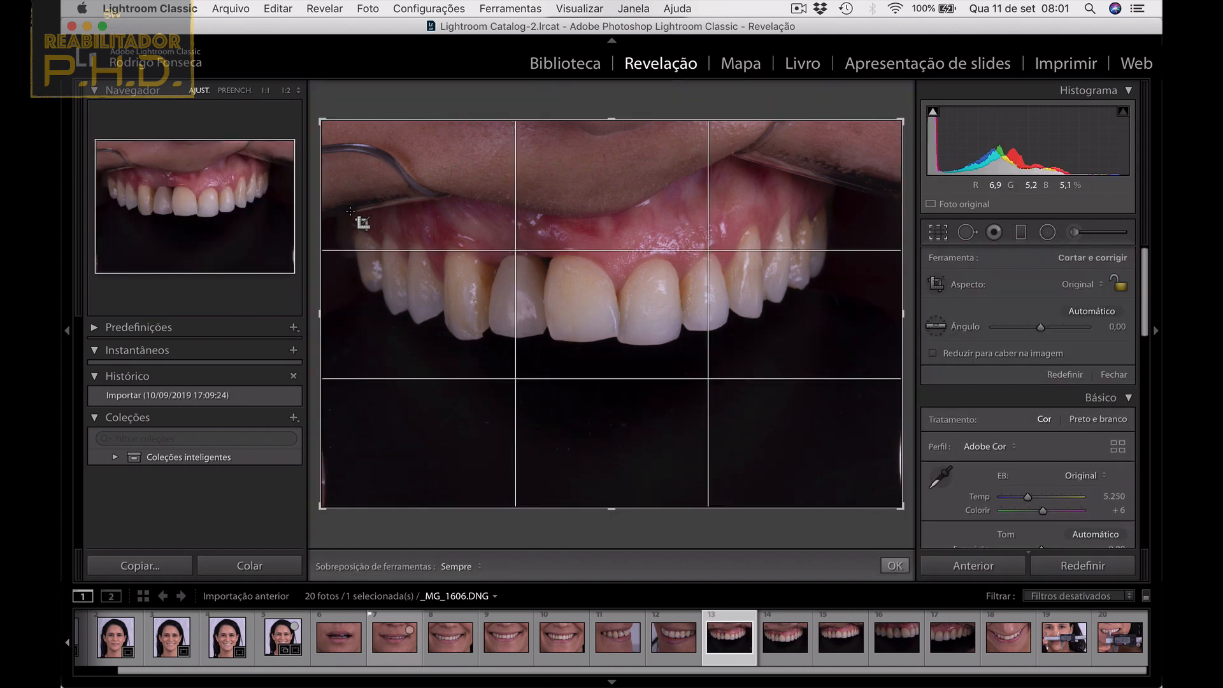
left_click_drag(350, 210, 860, 367)
left_click_drag(800, 413, 800, 415)
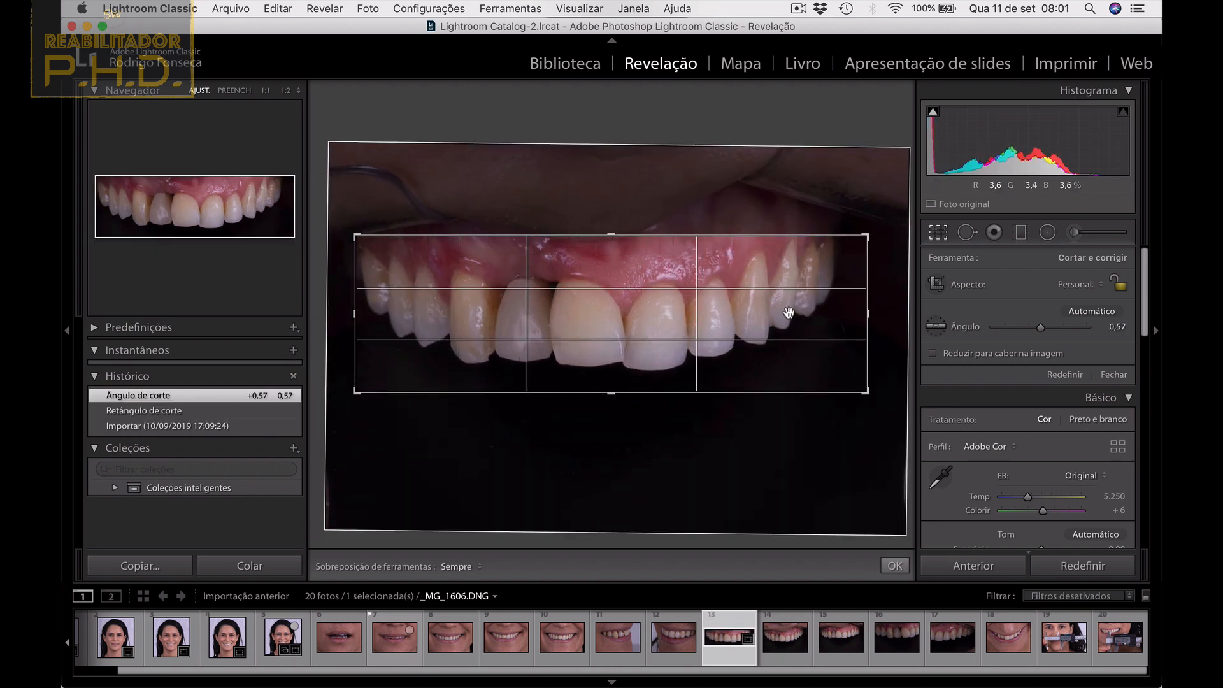
left_click_drag(790, 320, 798, 322)
key("Return")
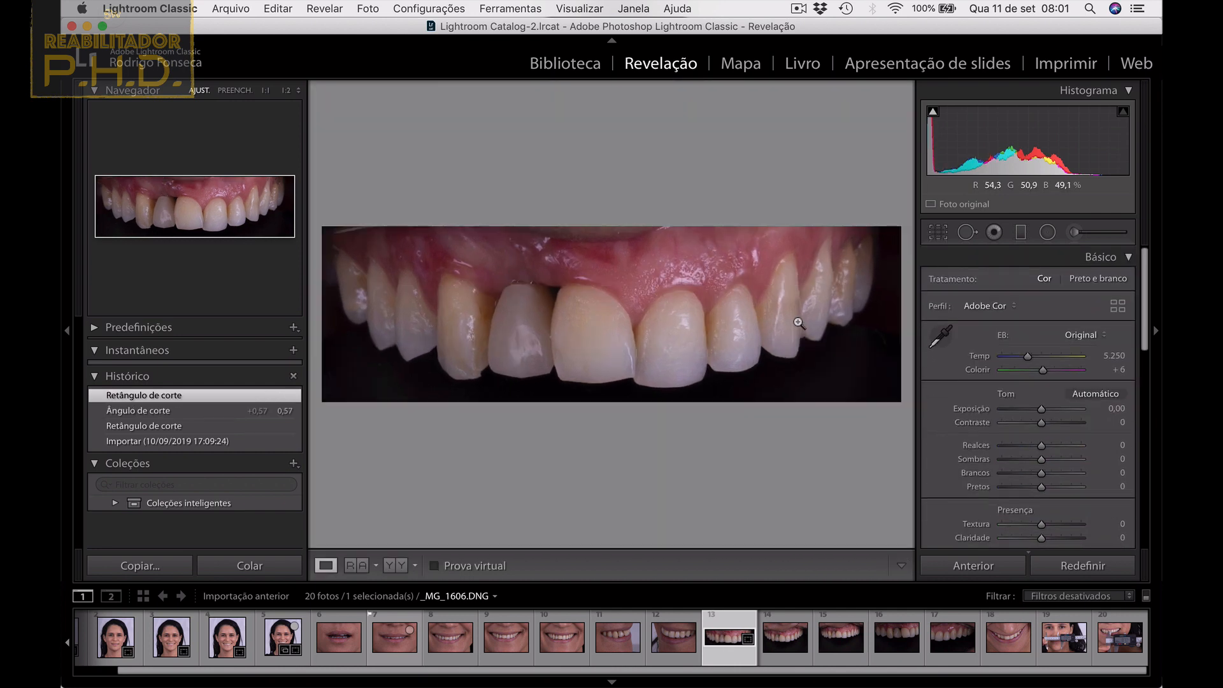
Crop _MG_1607.DNG to a wide strip around the upper teeth and gums, rotating it 0.73 degrees.
key("Right")
key("r")
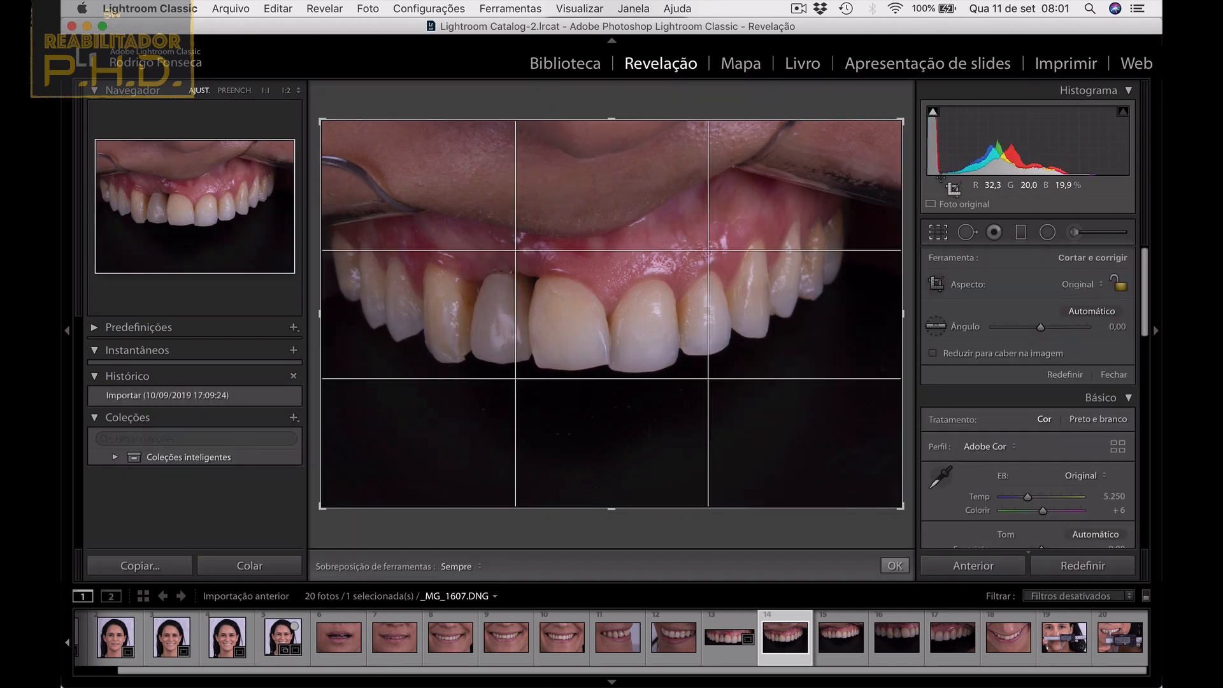
left_click_drag(901, 120, 886, 157)
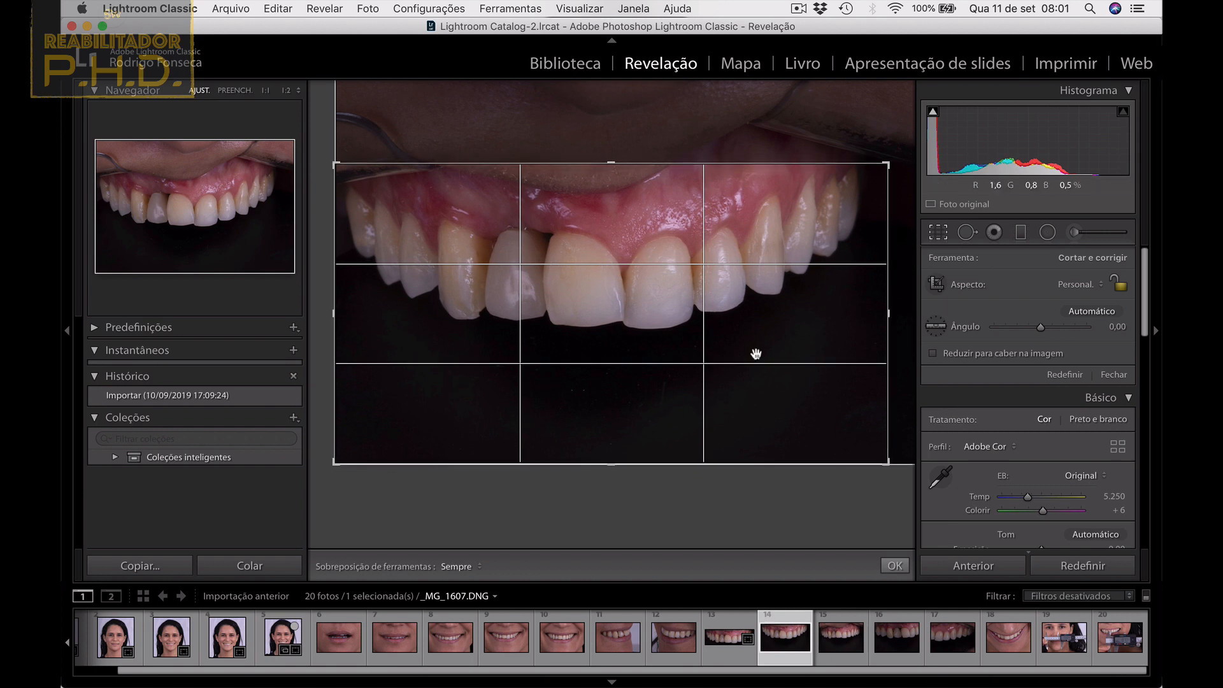
left_click_drag(612, 463, 610, 408)
left_click_drag(610, 450, 608, 450)
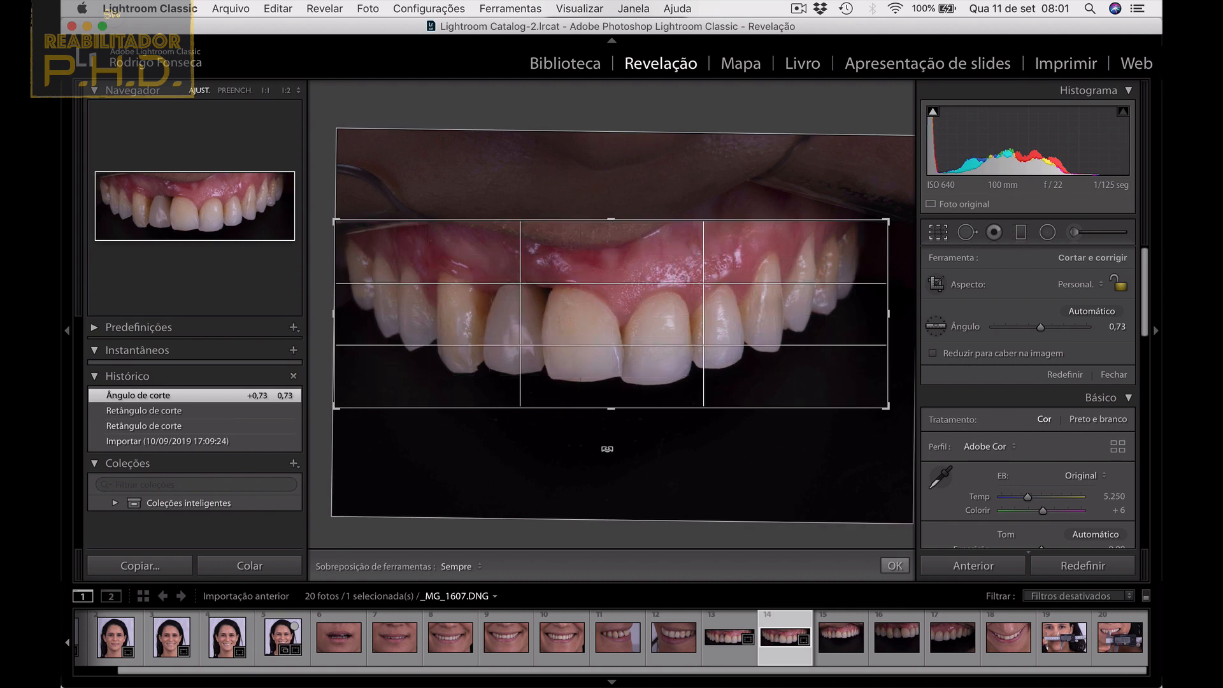
key("Return")
Crop _MG_1608.DNG to a wide strip by trimming the lip, the black area below the teeth and the right side.
key("Right")
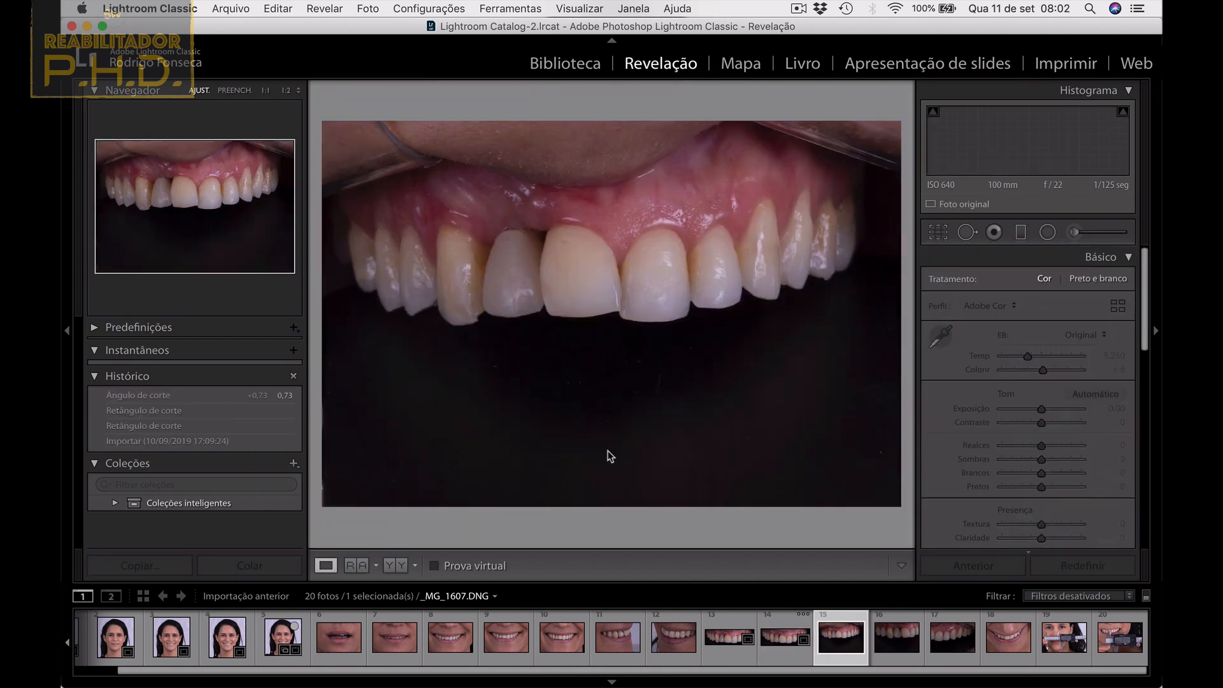
key("r")
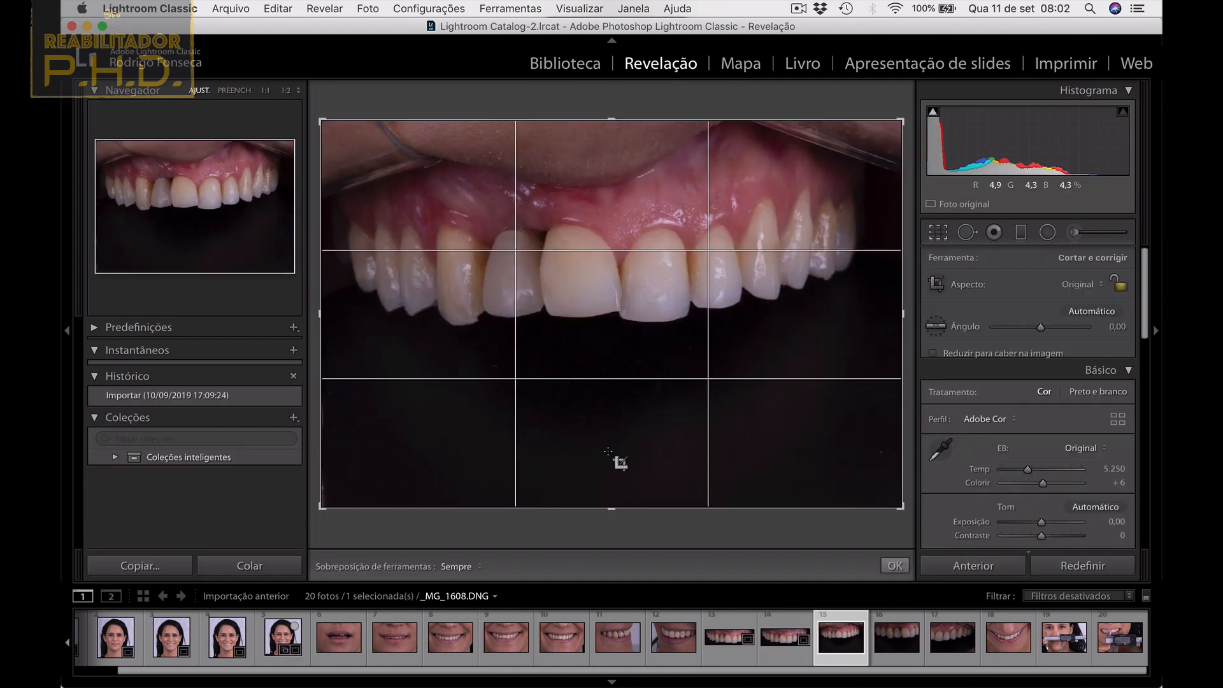
left_click_drag(610, 118, 610, 176)
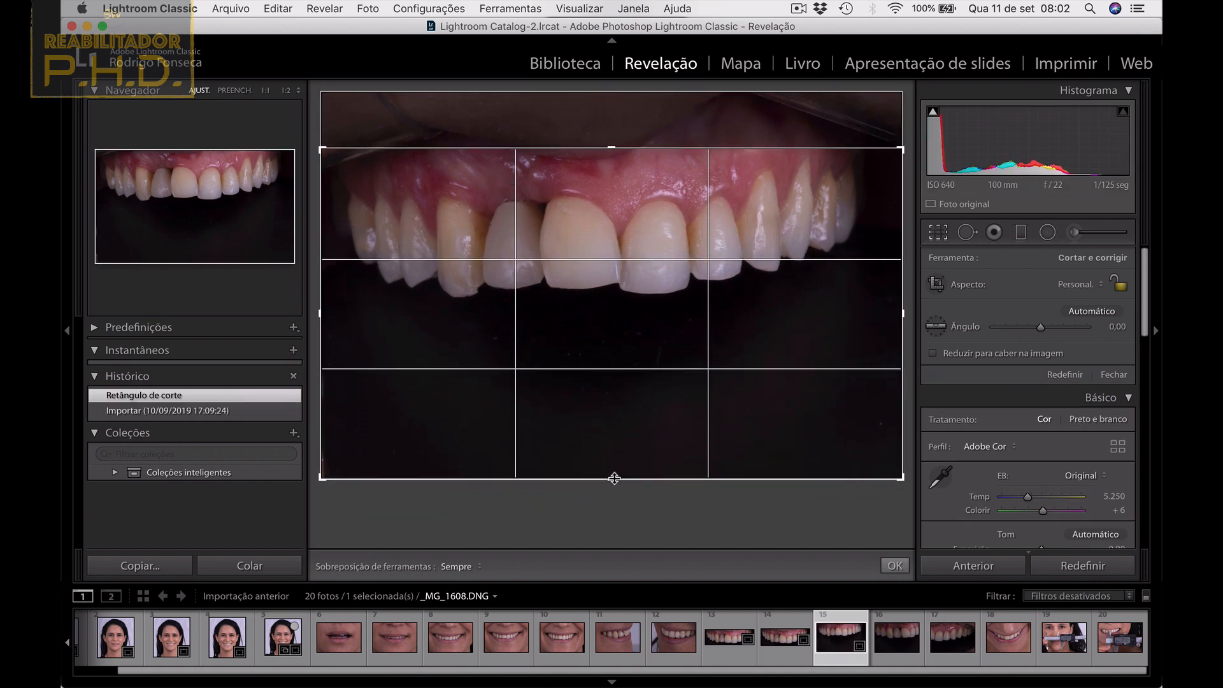
left_click_drag(612, 477, 617, 401)
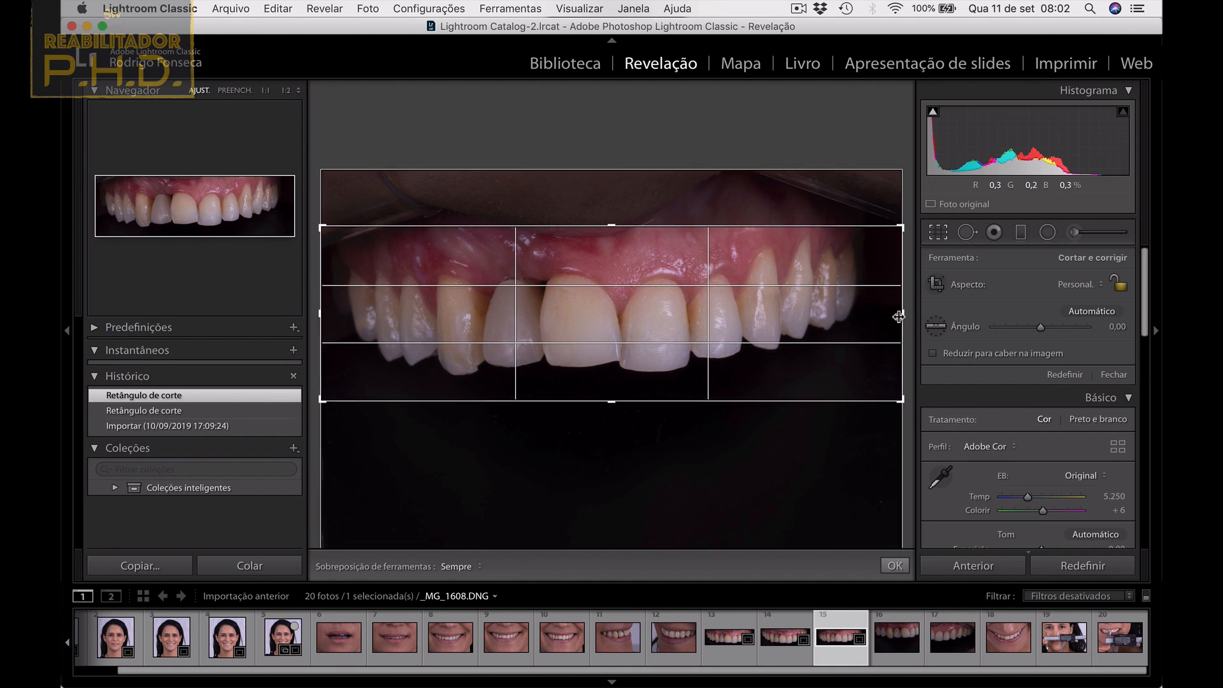
left_click_drag(900, 315, 878, 316)
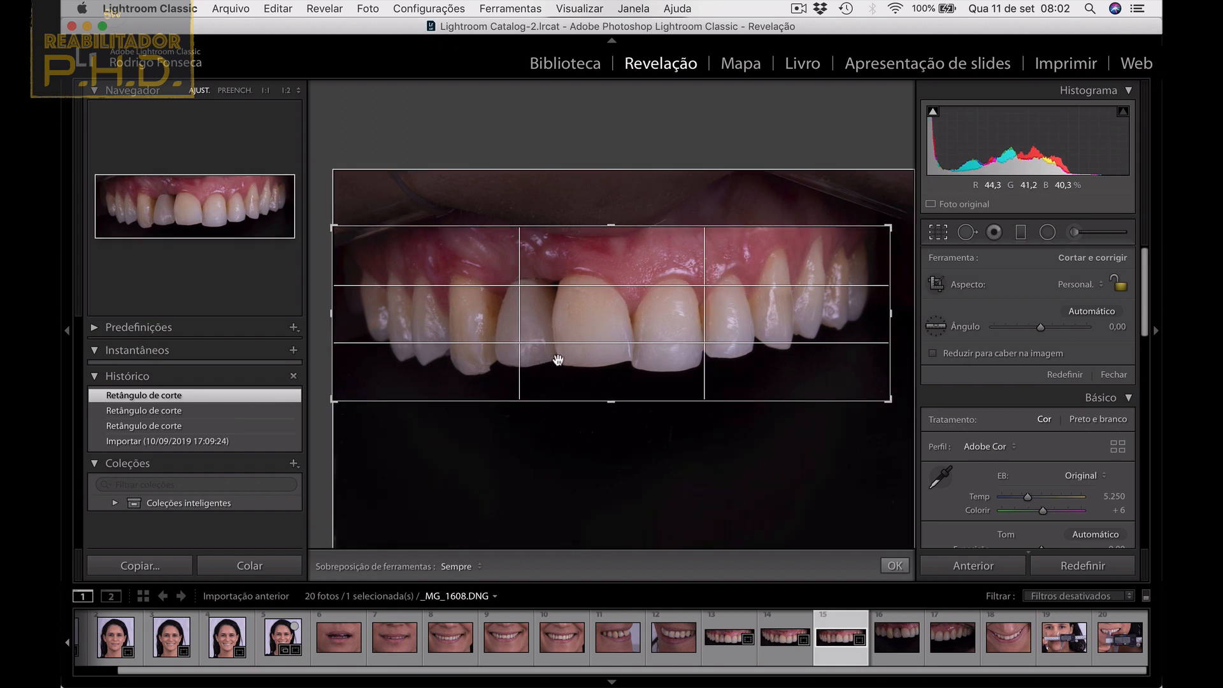
key("Return")
Crop the black area below the teeth in _MG_1609.DNG and set its exposure to +0.70.
key("Right")
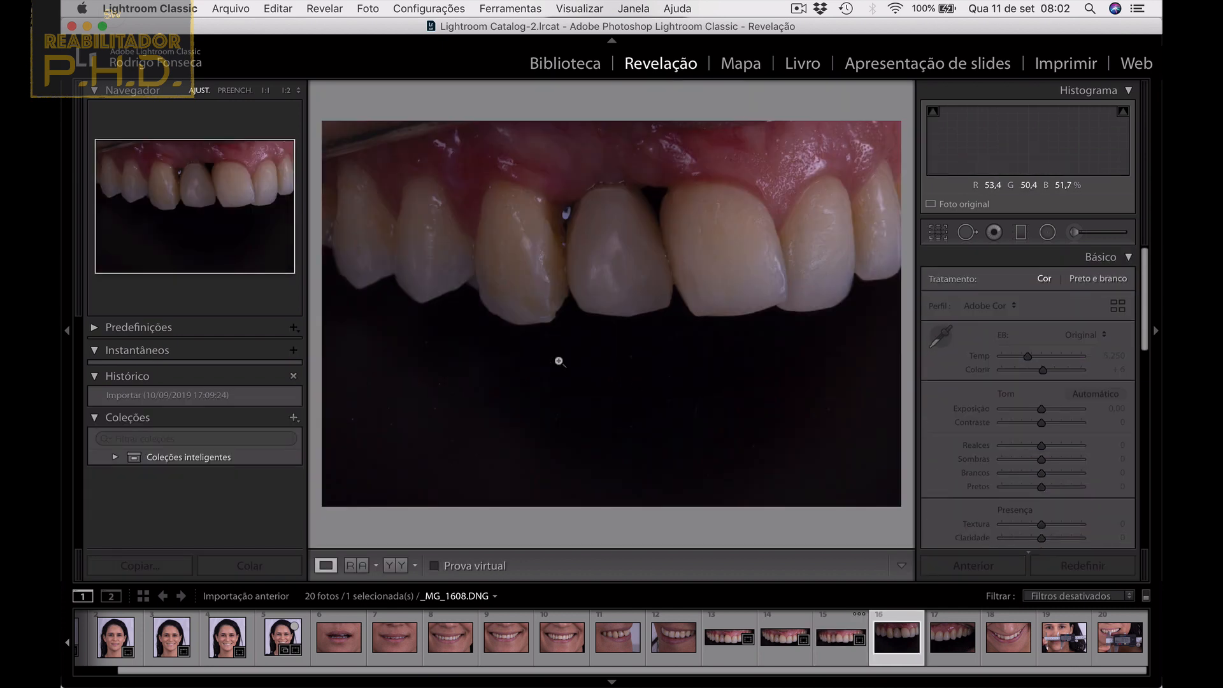
key("r")
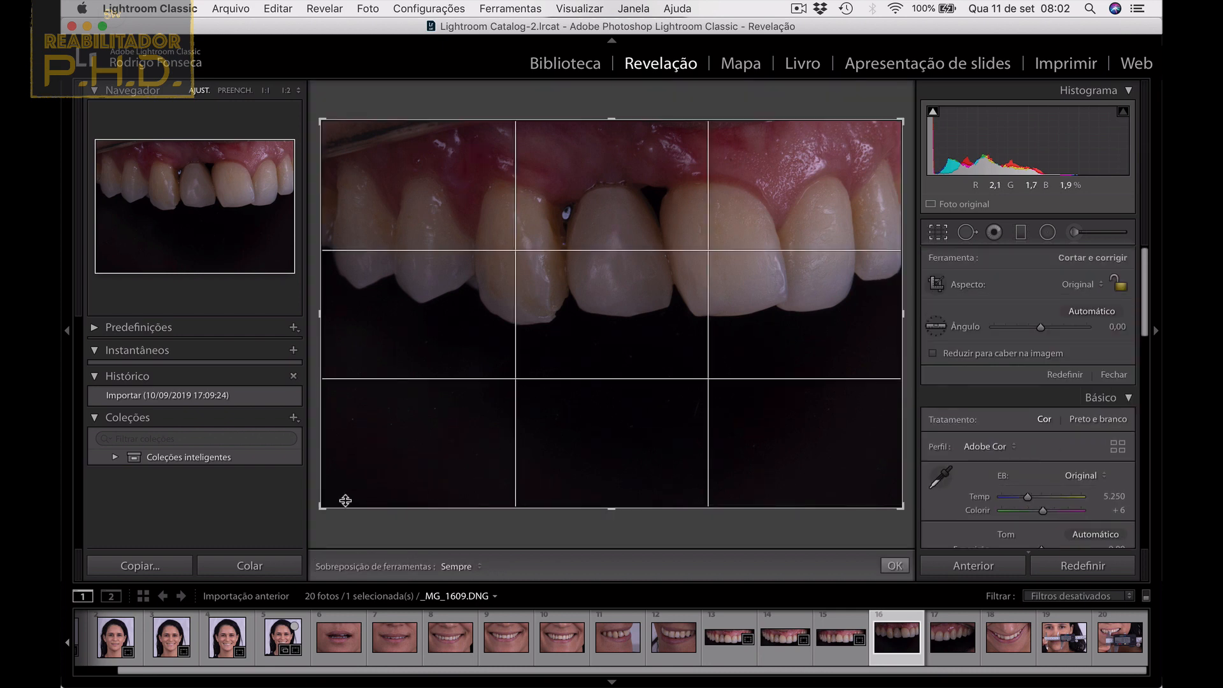
left_click_drag(321, 508, 333, 433)
key("Return")
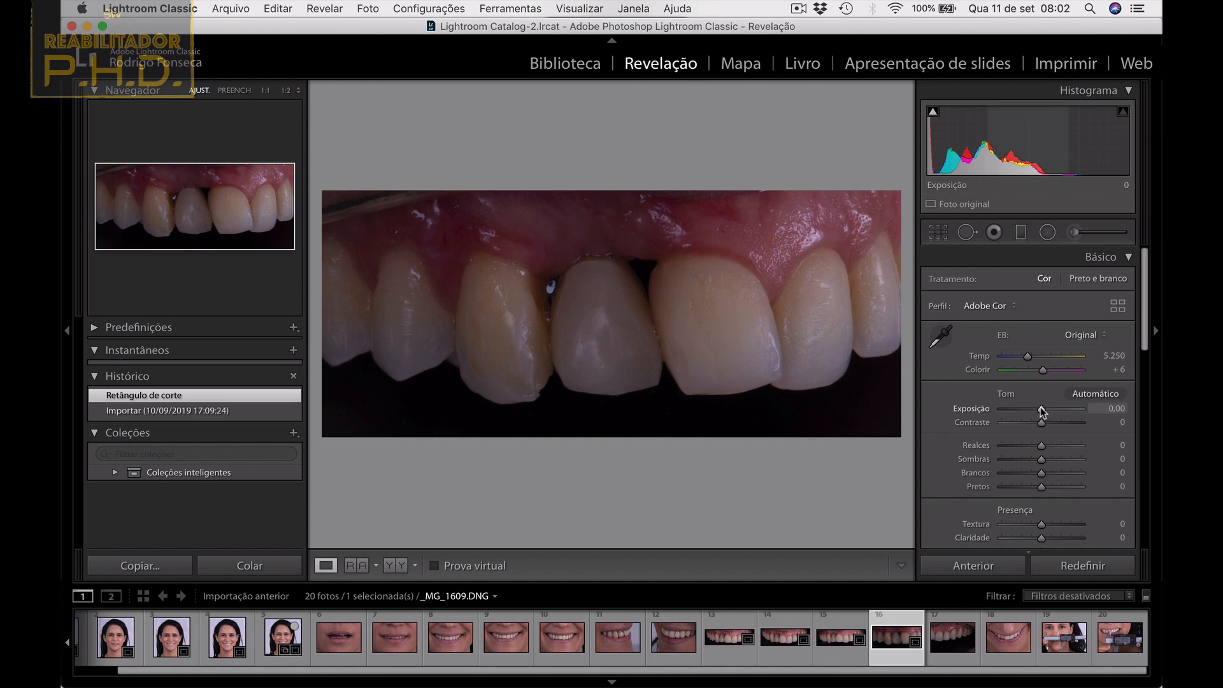
left_click_drag(1042, 411, 1050, 413)
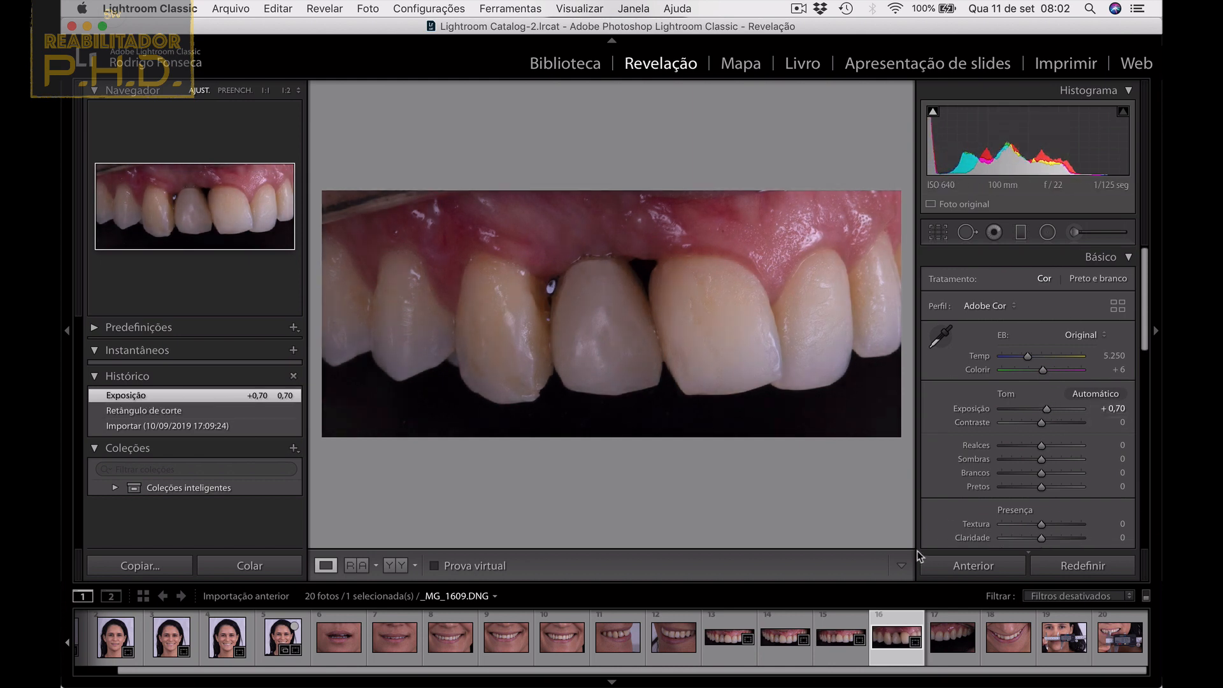
Set the exposure of _MG_1610.DNG to +0.50 and crop it tightly around the upper teeth and gums.
left_click(949, 637)
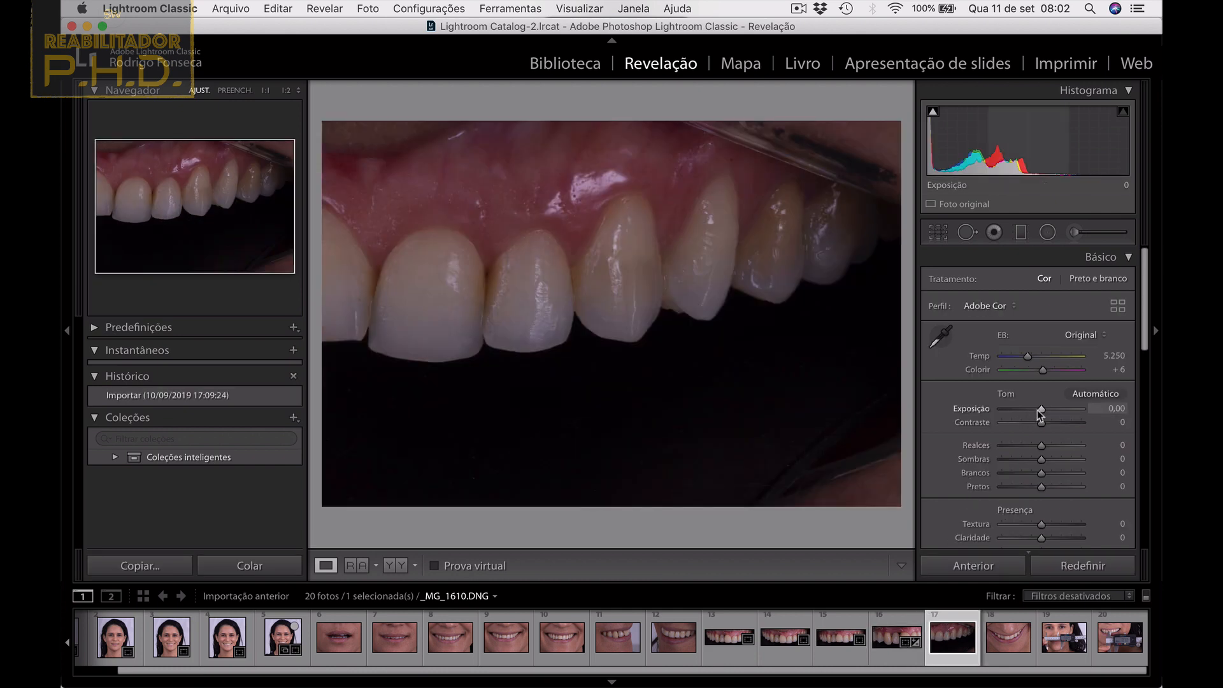
left_click_drag(1041, 411, 1046, 411)
key("r")
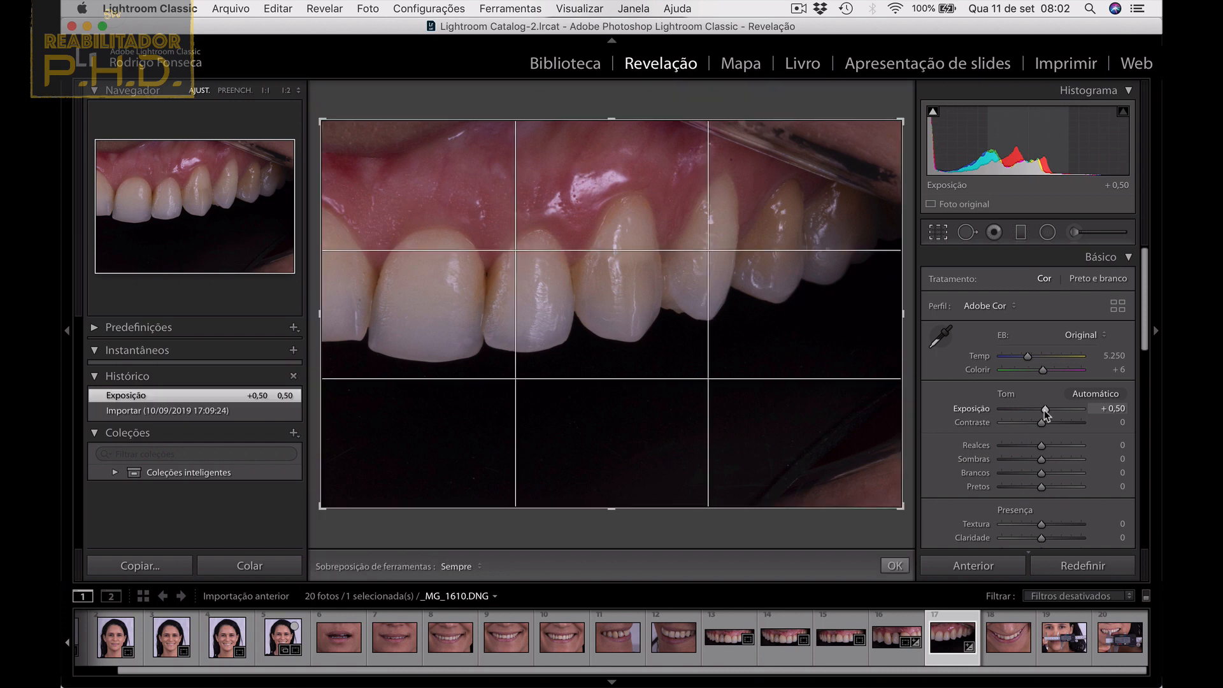
left_click_drag(902, 123, 866, 148)
left_click_drag(872, 493, 869, 436)
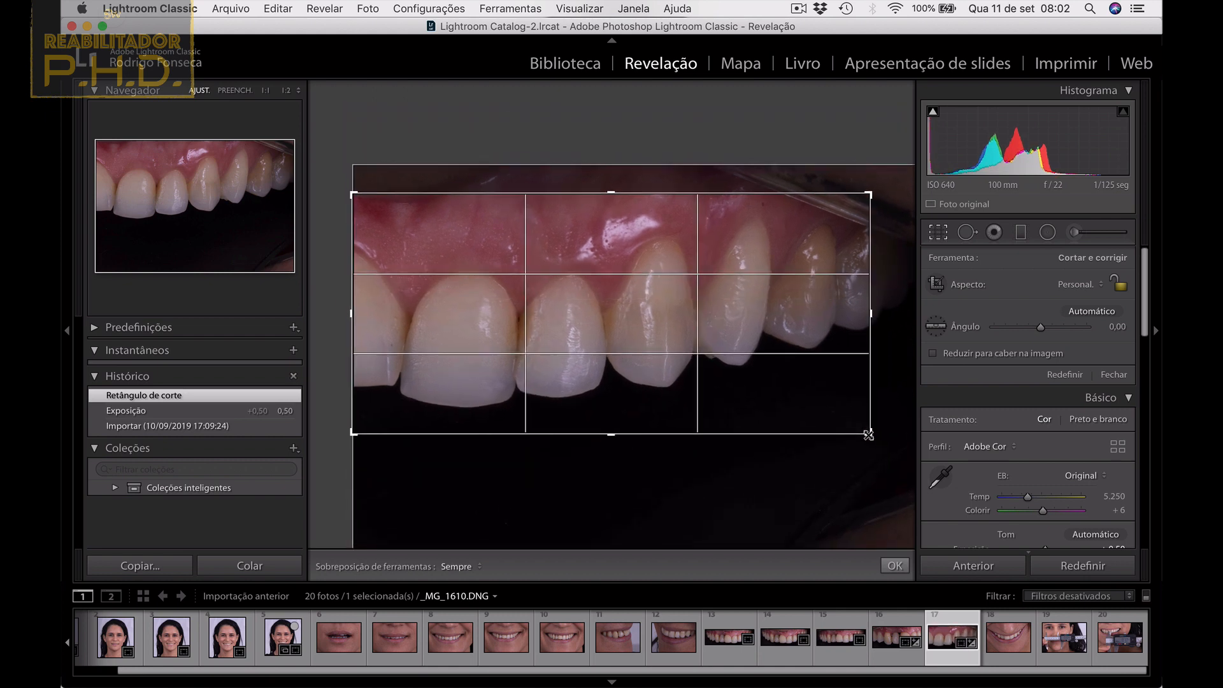
key("Return")
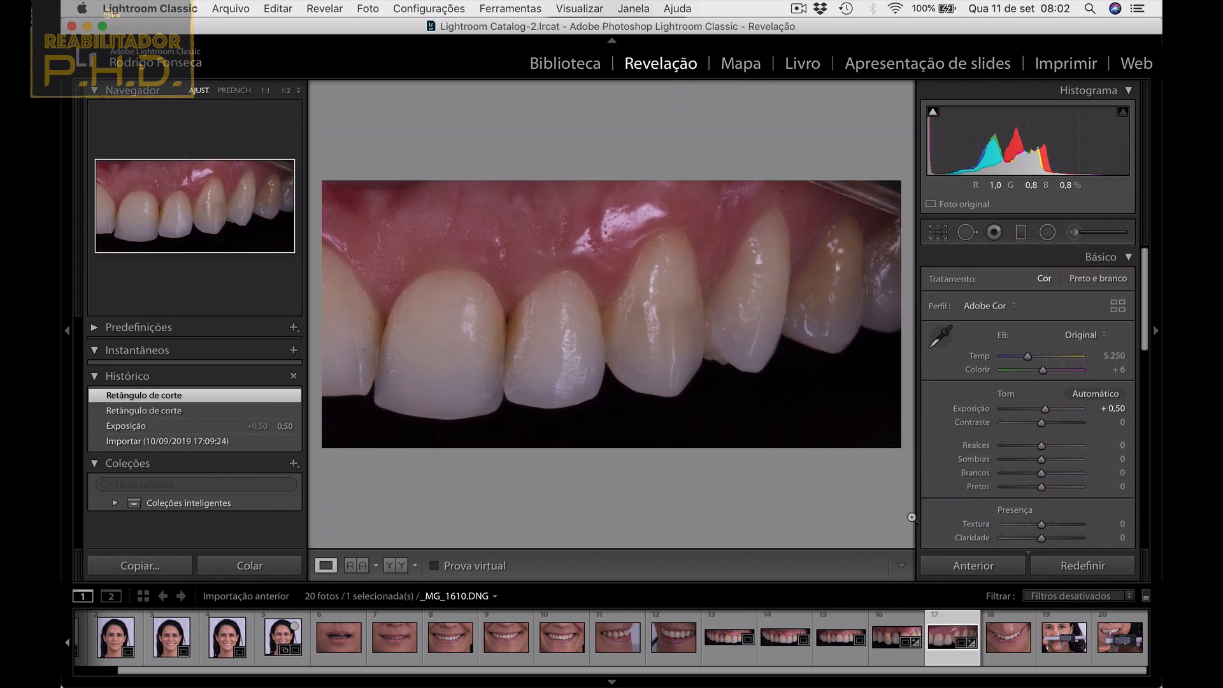
Straighten the smile close-up _MG_1611.DNG by rotating its crop 5.24 degrees.
left_click(1002, 633)
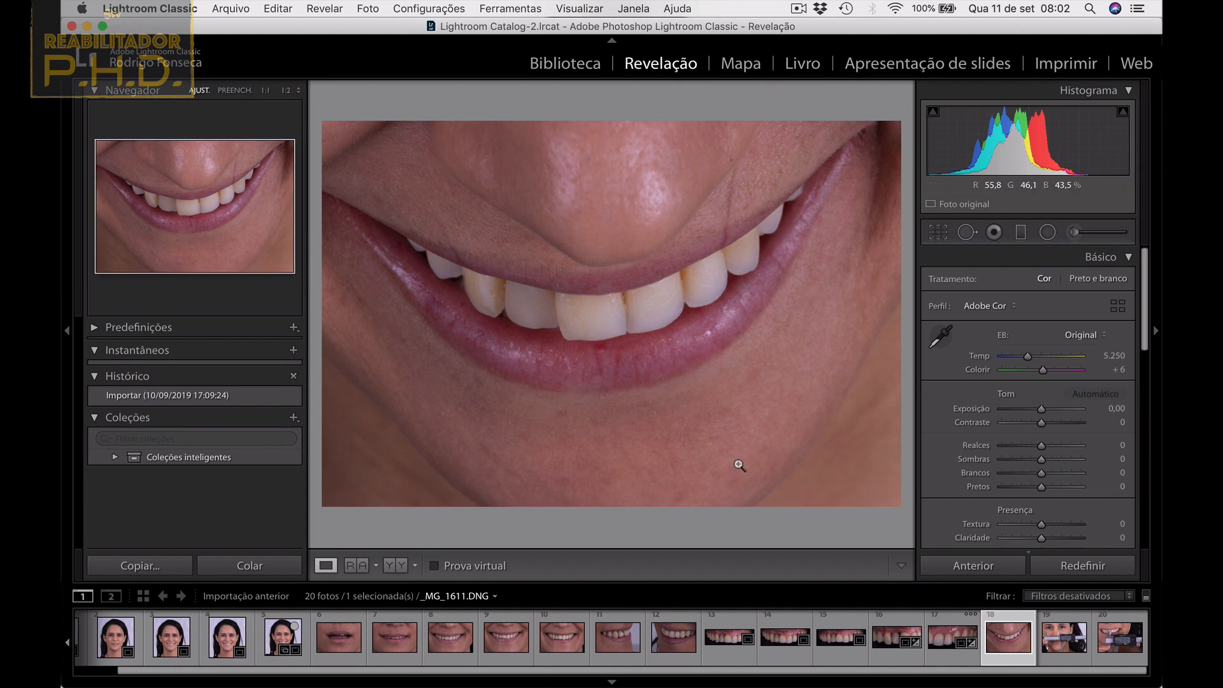
key("r")
left_click_drag(691, 529, 669, 531)
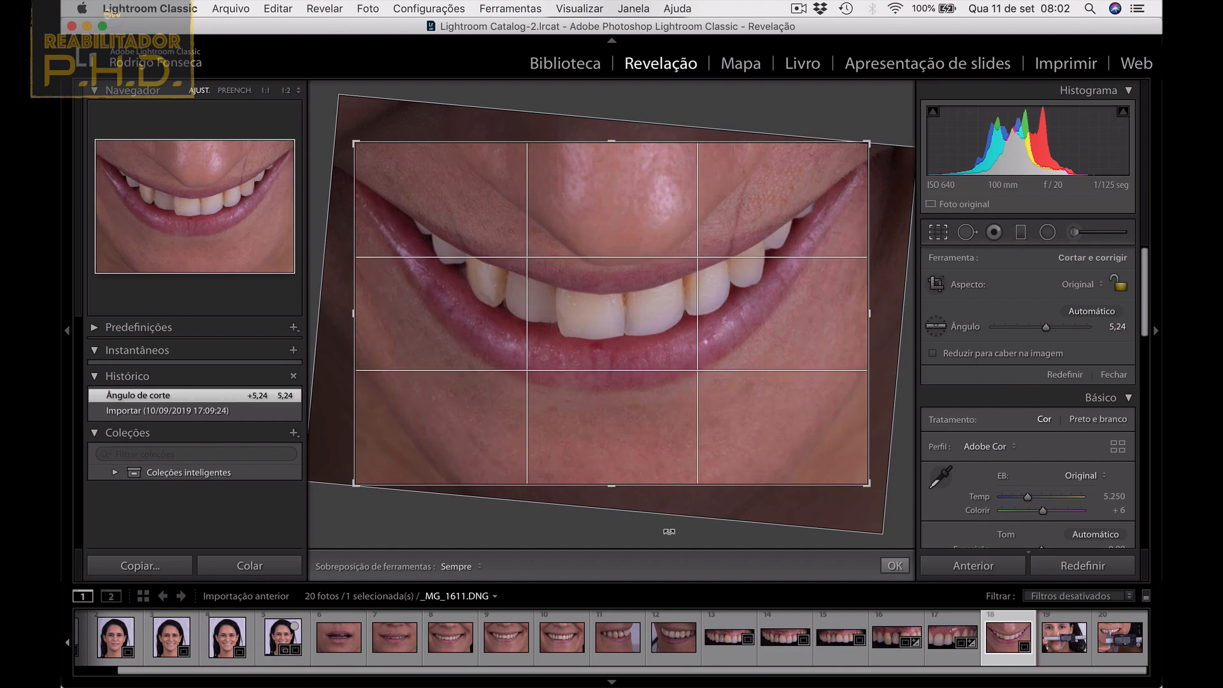
key("Return")
Review the two caliper measurement photos, _MG_1612.DNG and _MG_1613.DNG.
key("Right")
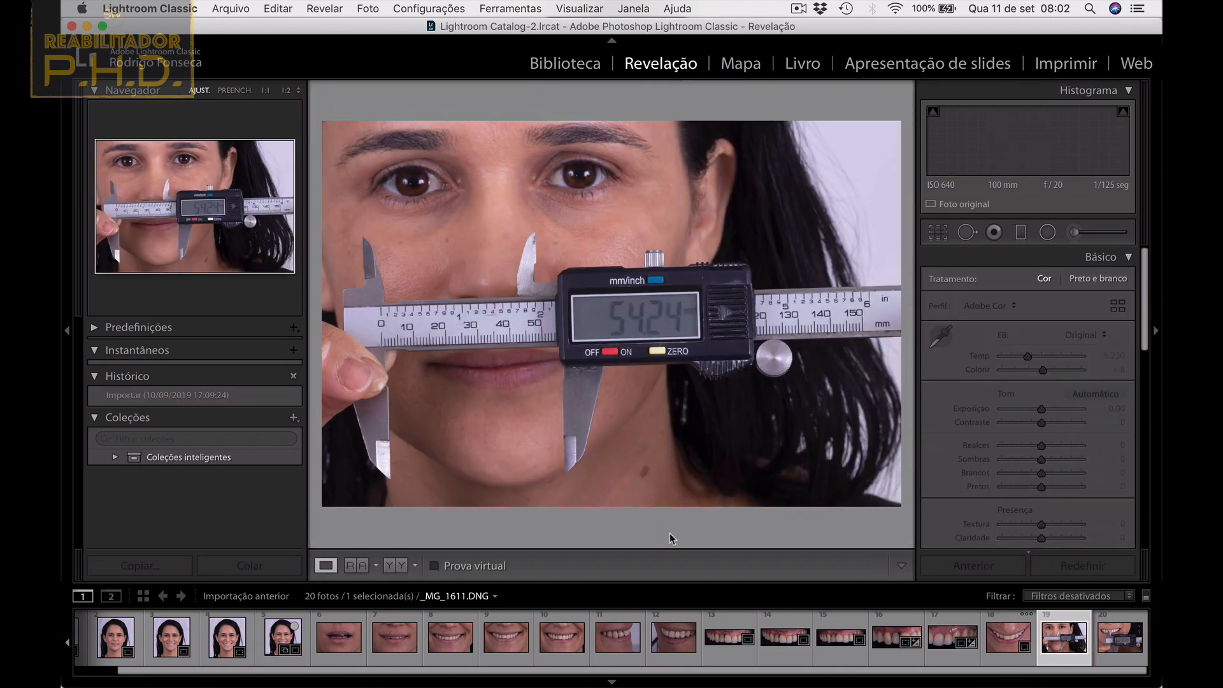
key("Right")
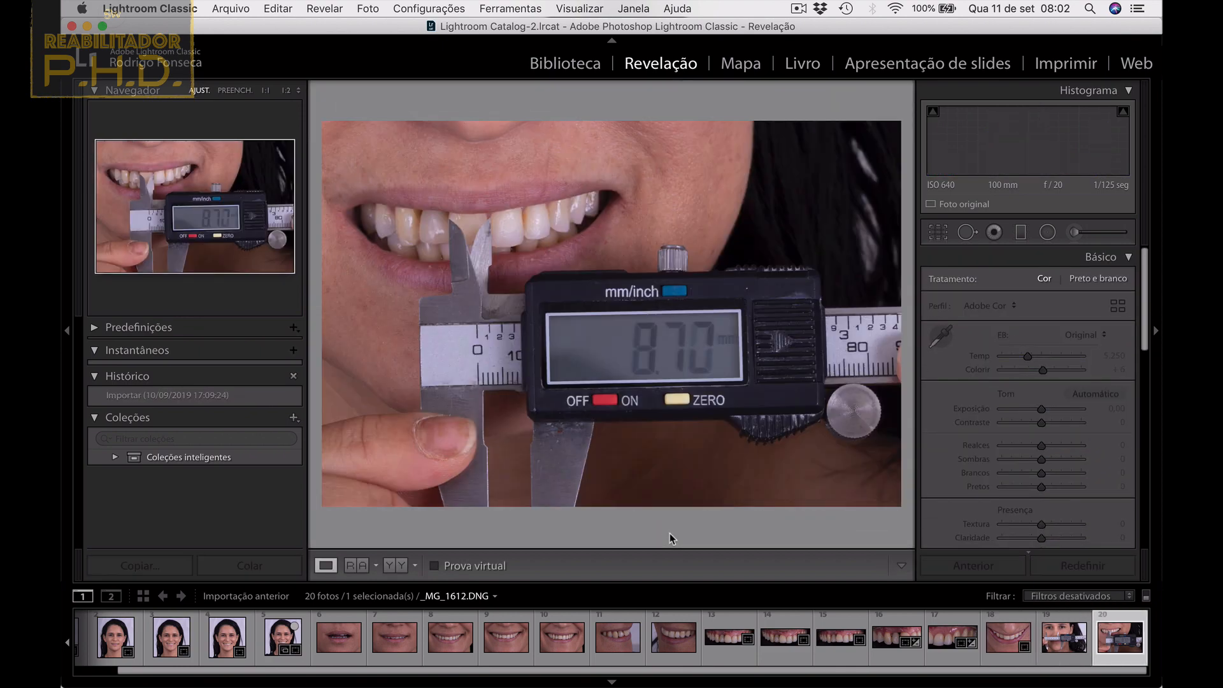
key("Left")
key("Right")
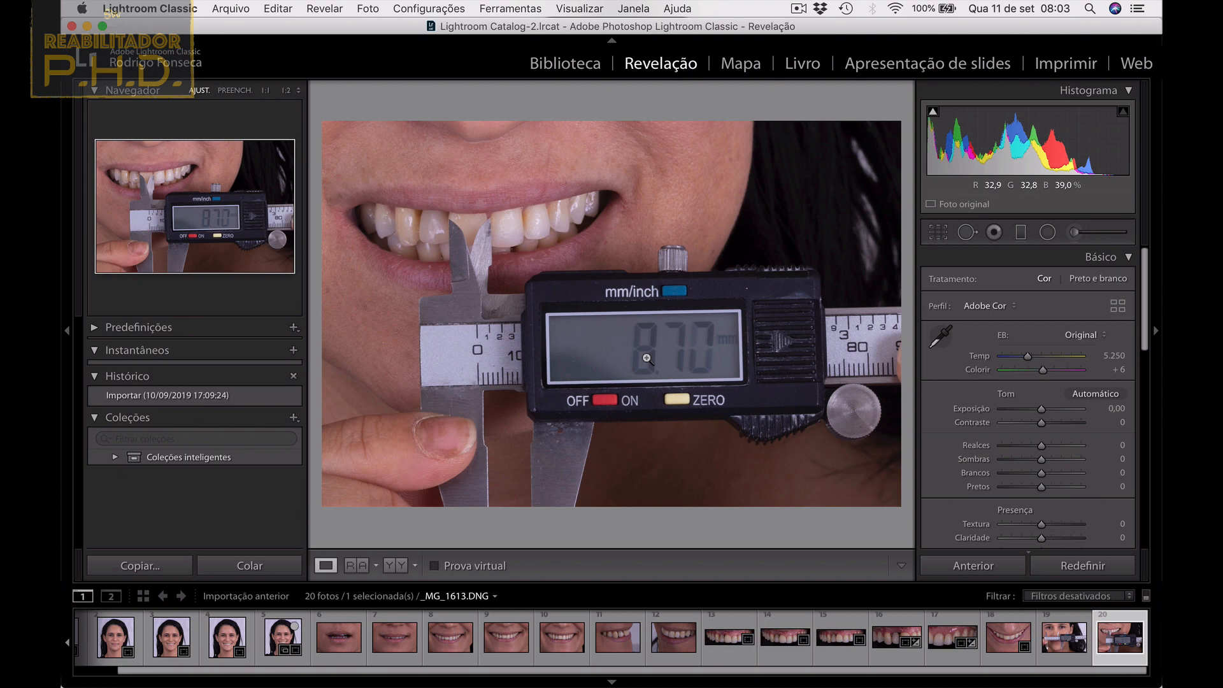
Export all 20 photos from the Library as JPEGs at quality 100 and 300 pixels per inch into the Editadas LR subfolder.
left_click(589, 71)
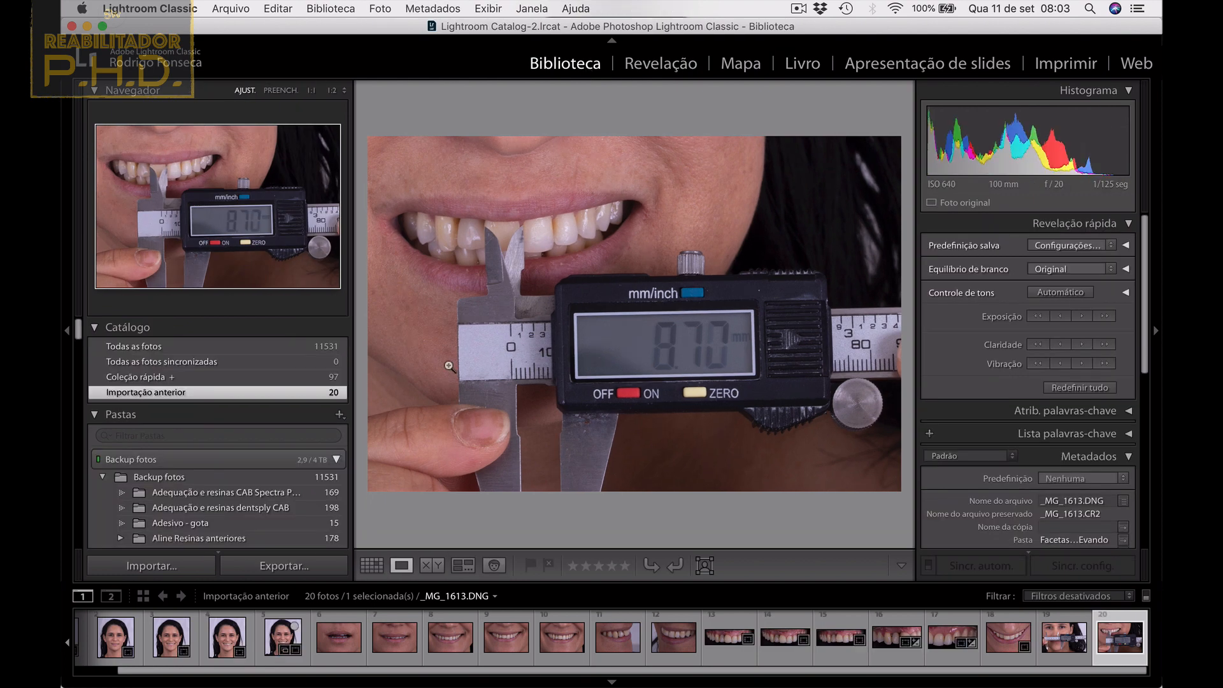
key("super+a")
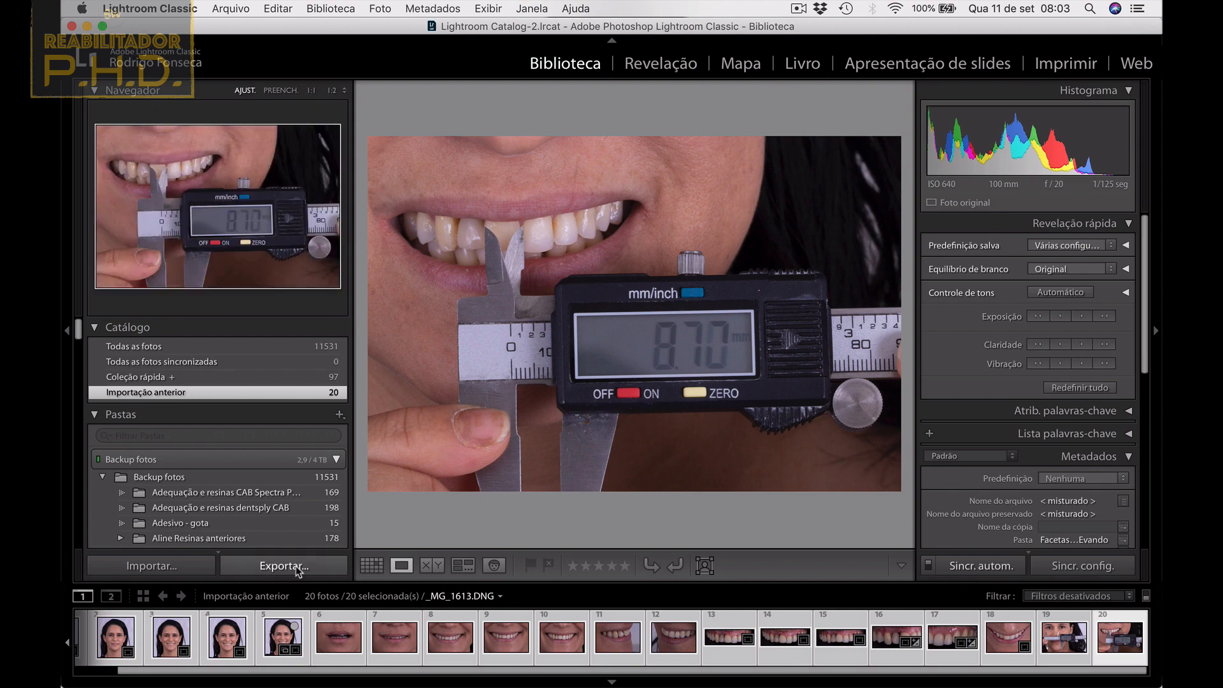
left_click(283, 566)
scroll(732, 349, "down", 2)
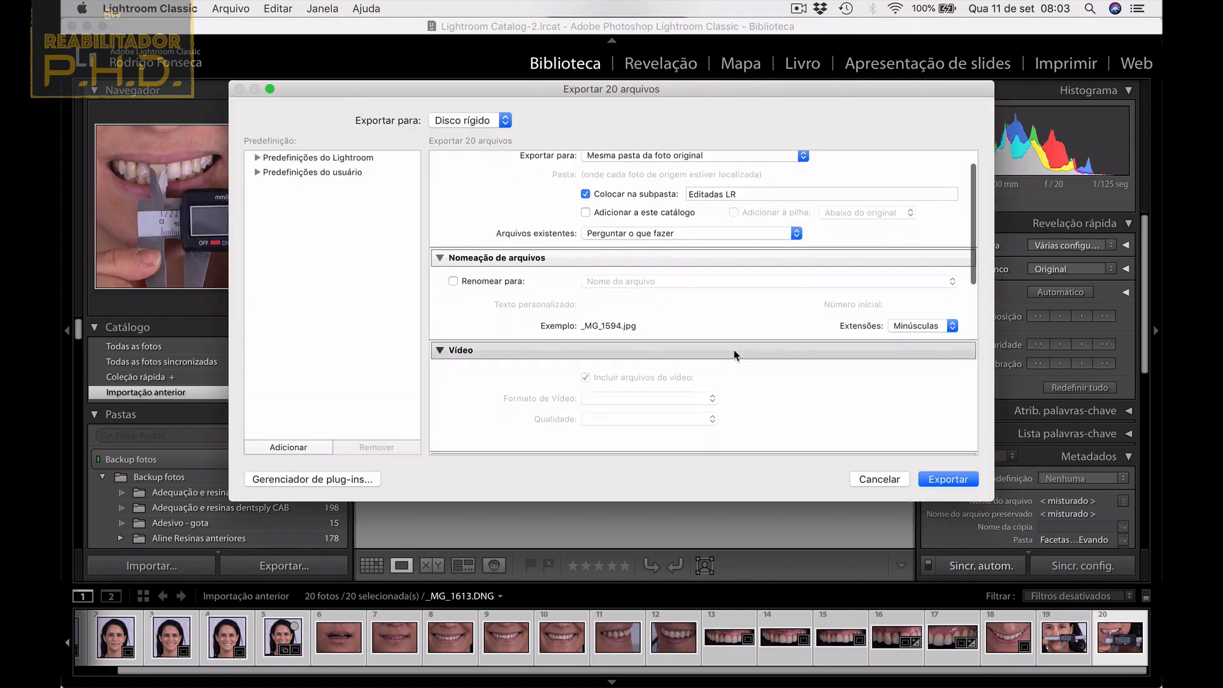
scroll(733, 352, "down", 5)
scroll(735, 355, "down", 3)
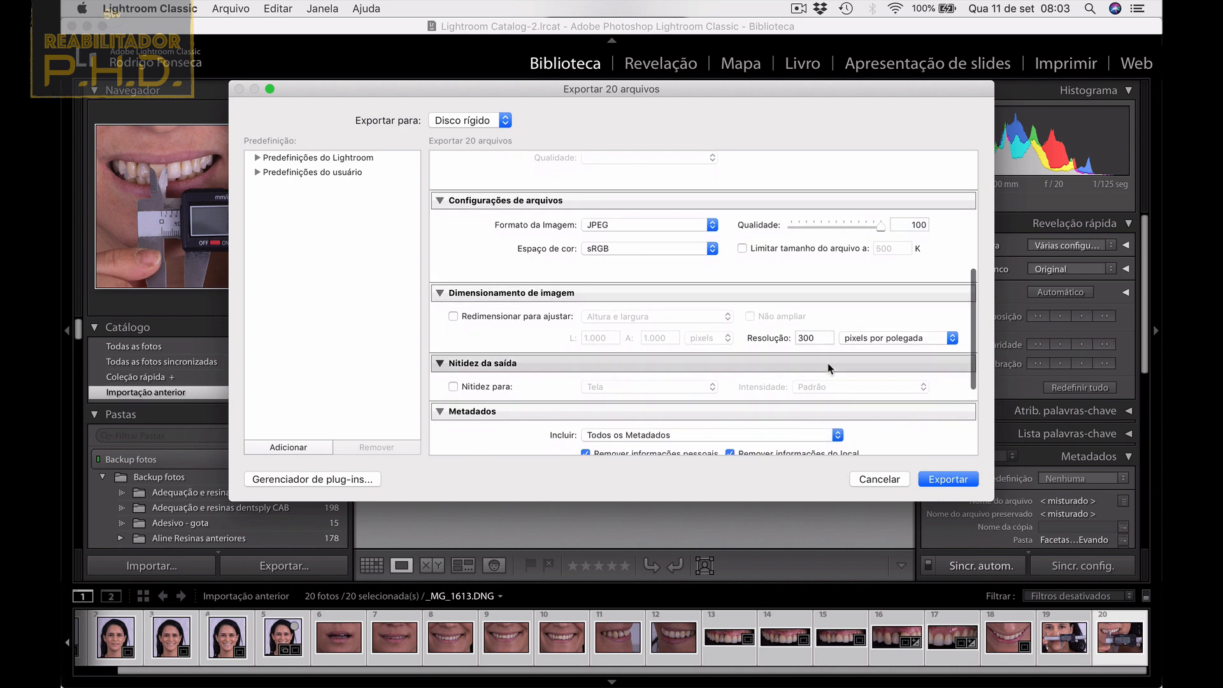
scroll(853, 372, "down", 5)
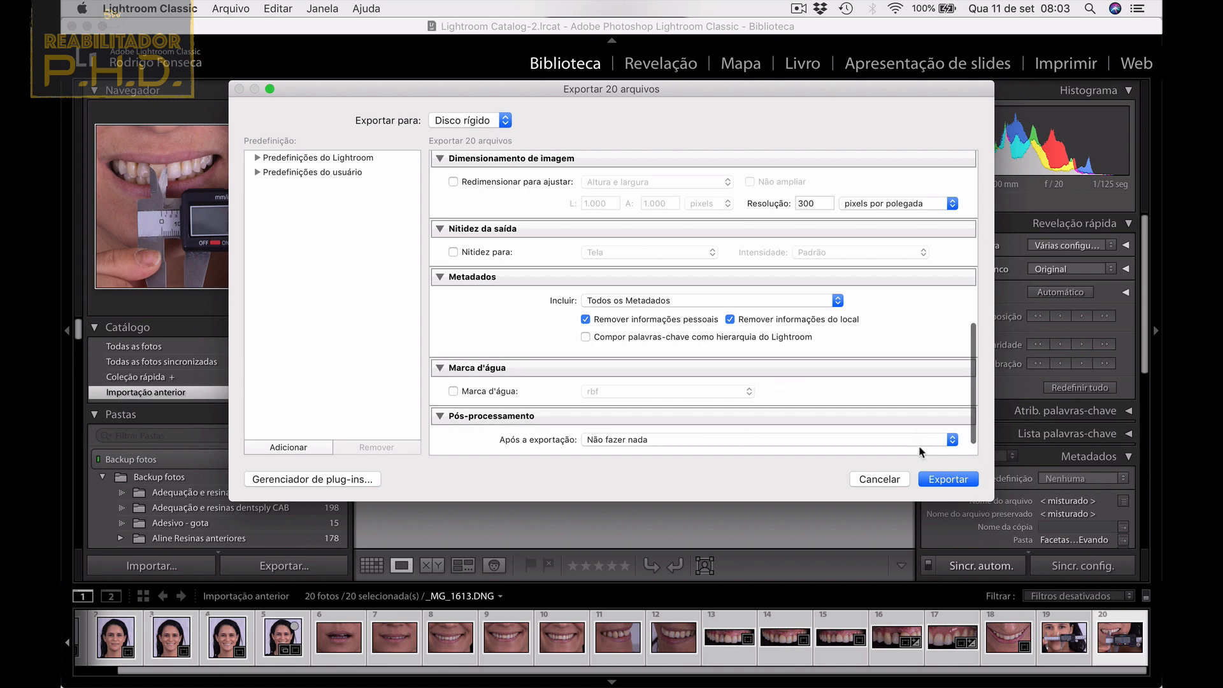
left_click(939, 479)
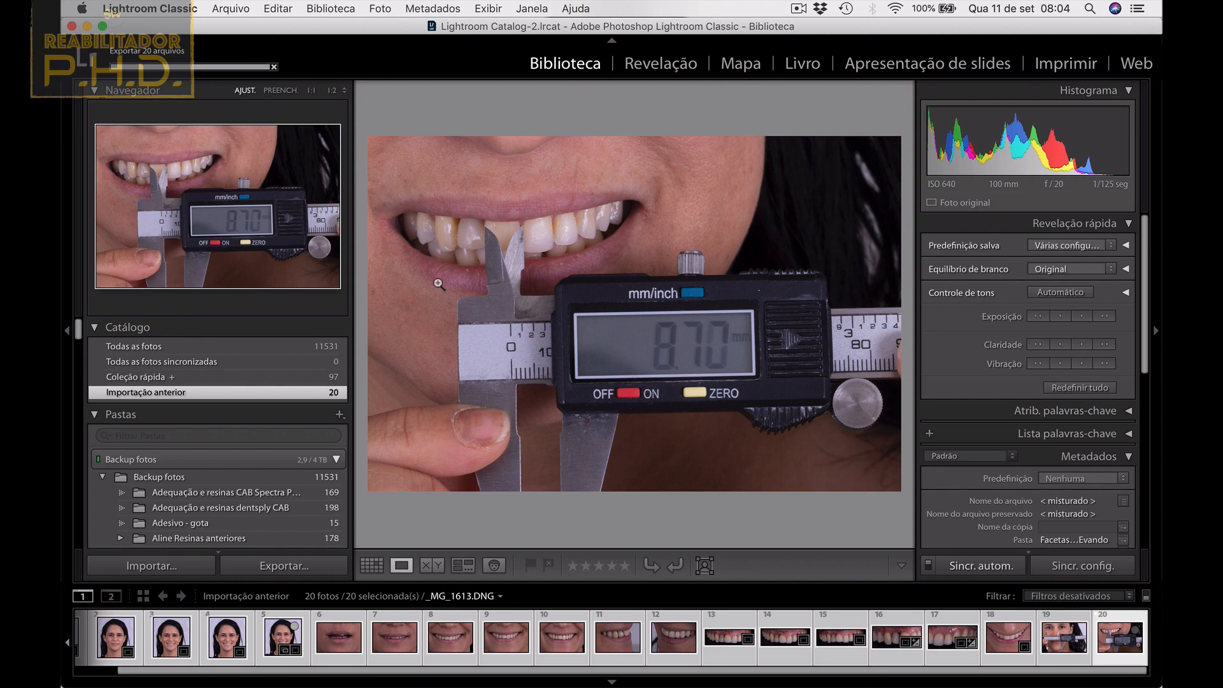
Switch to Finder and show the exported JPEGs in the Editadas LR folder as icons.
key("super+Tab")
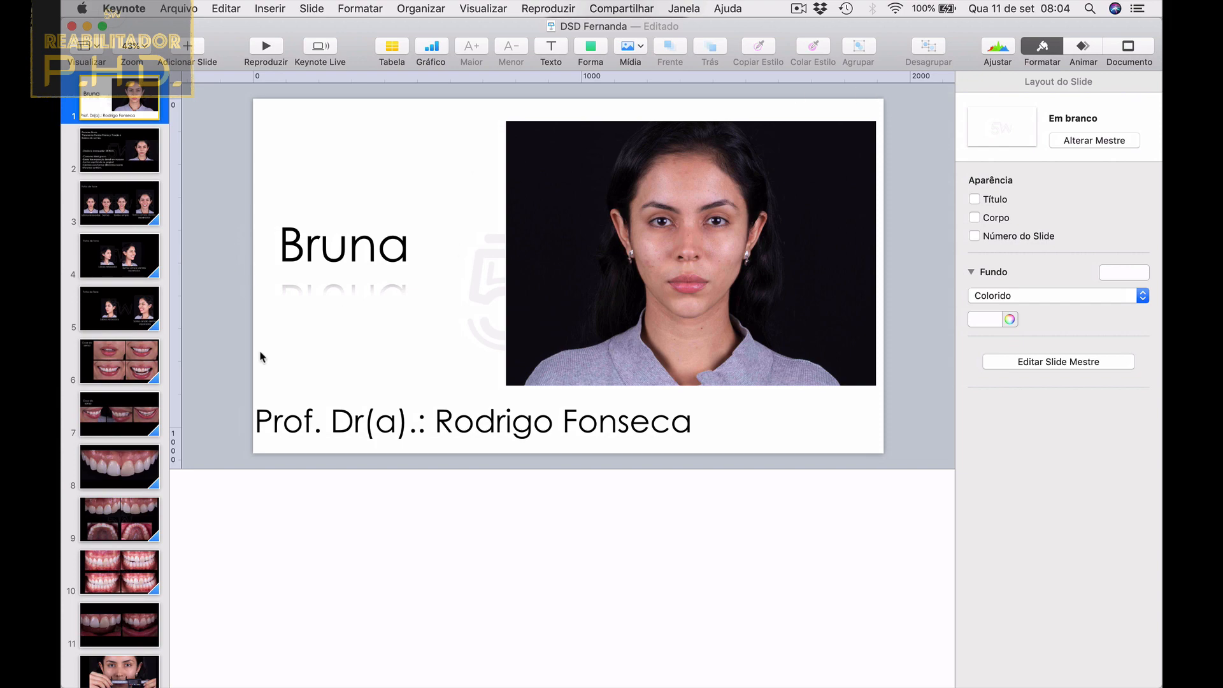
key("super+Tab")
left_click(431, 311)
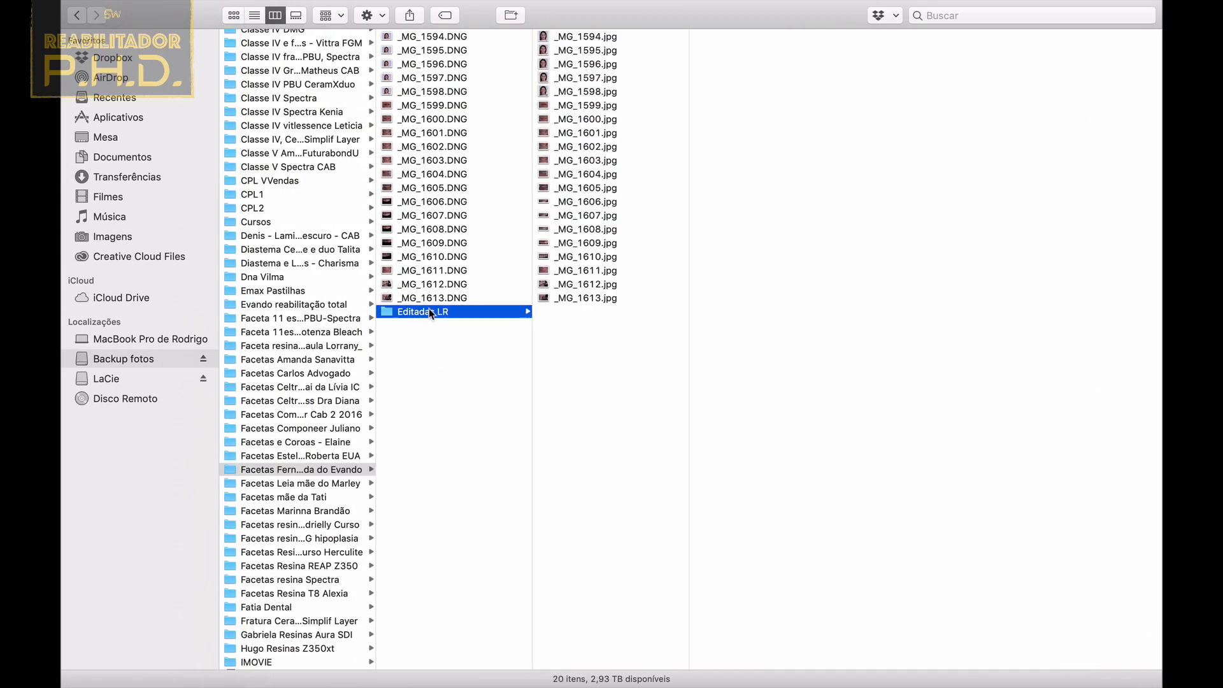
left_click(234, 15)
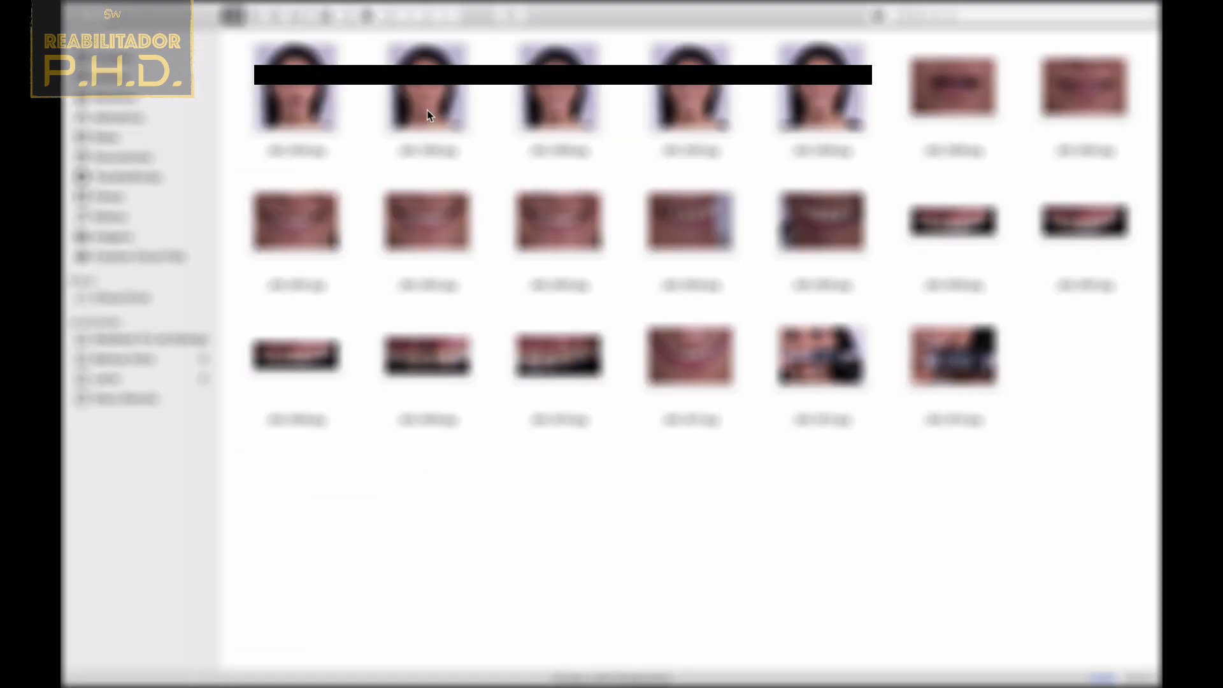
Replace the portraits on slides 1 and 2 of the Keynote presentation with the second exported portrait.
left_click_drag(427, 113, 777, 300)
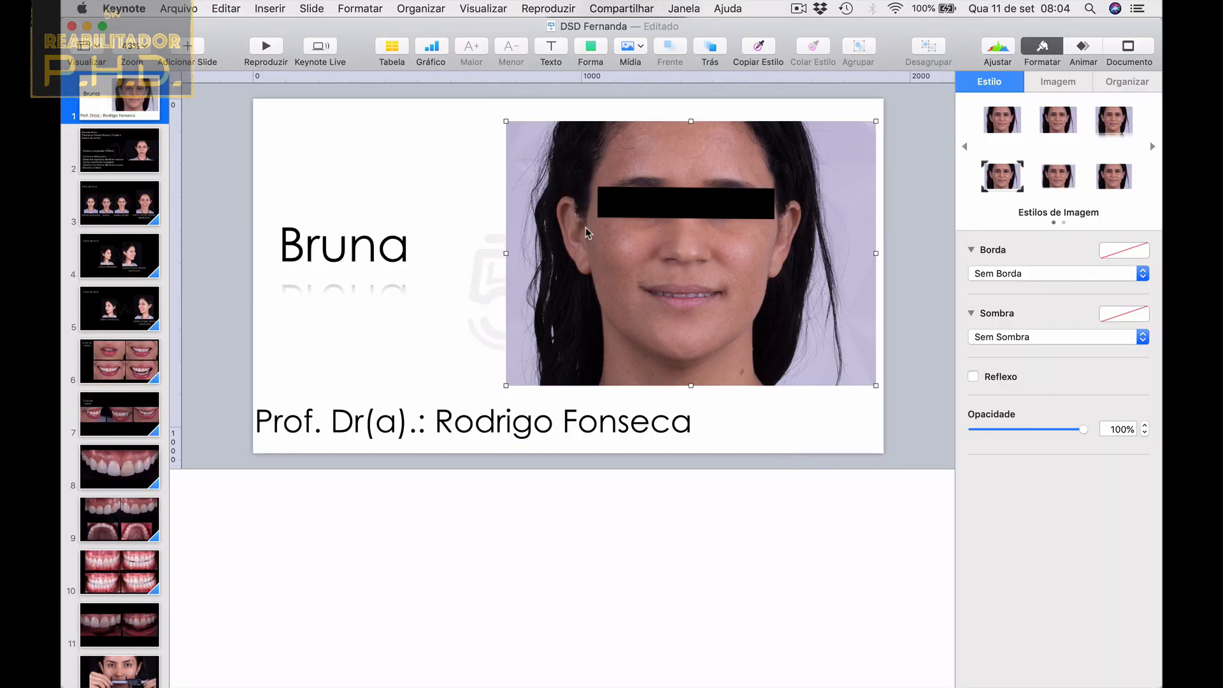
left_click(141, 160)
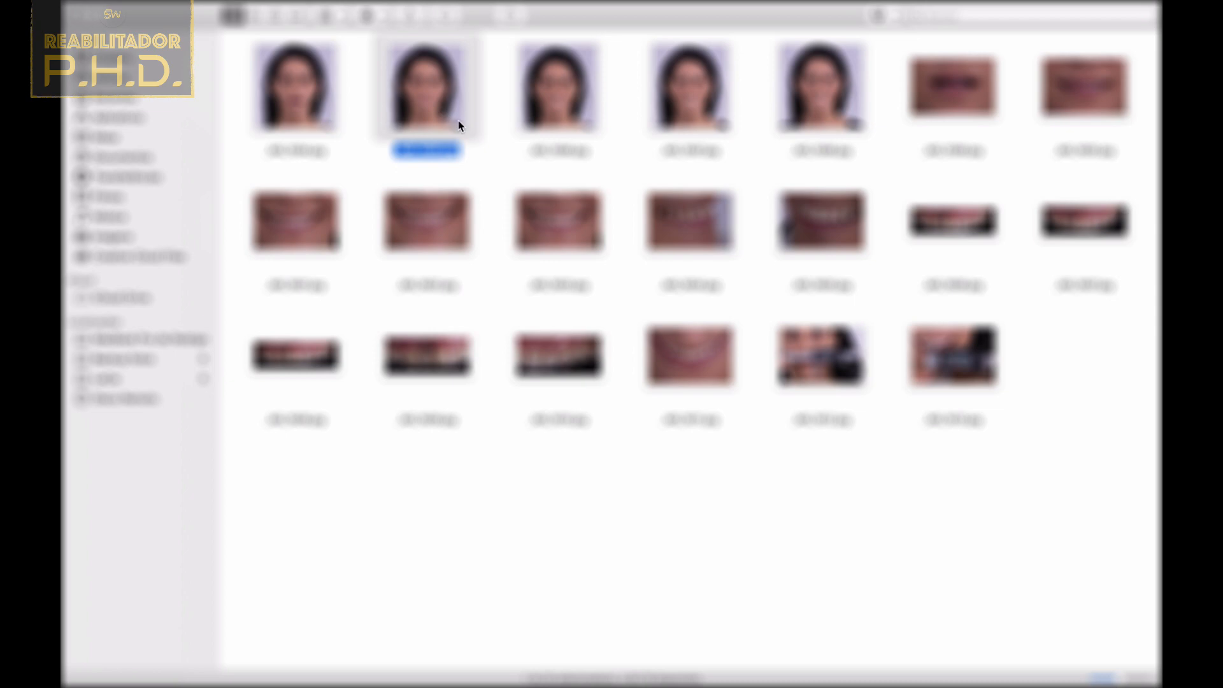
left_click_drag(460, 126, 735, 259)
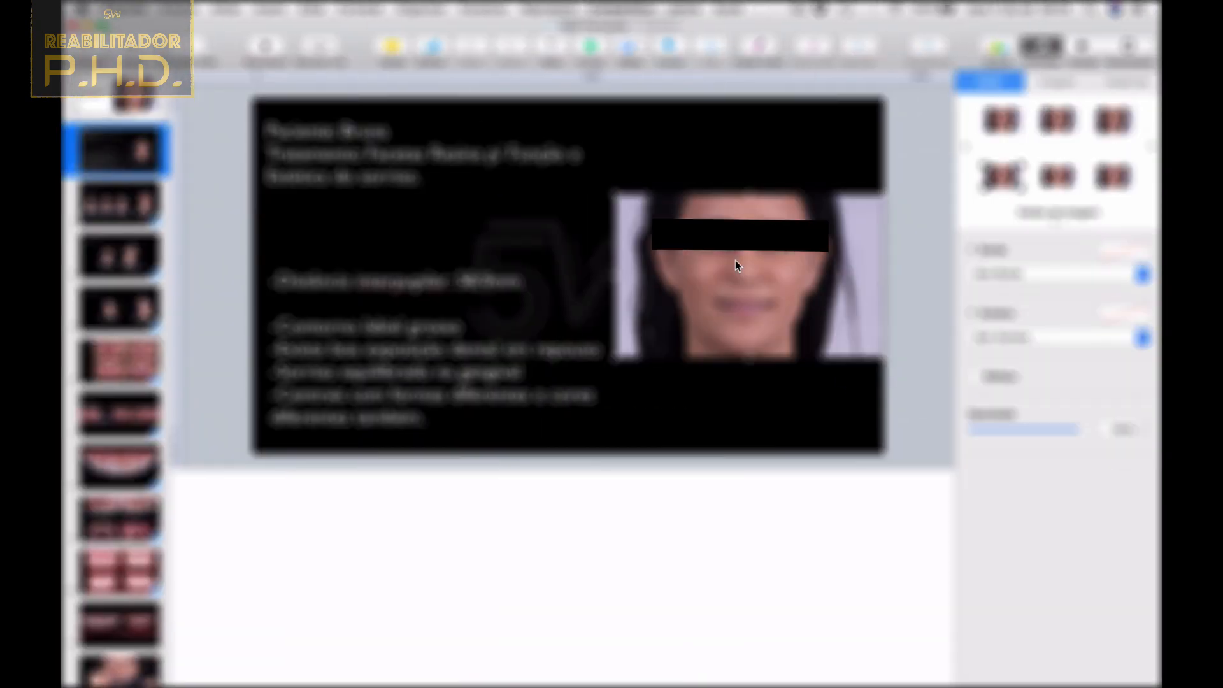
Extend the slide 2 portrait's mask upward and downward to include the whole head and shoulders.
double_click(751, 258)
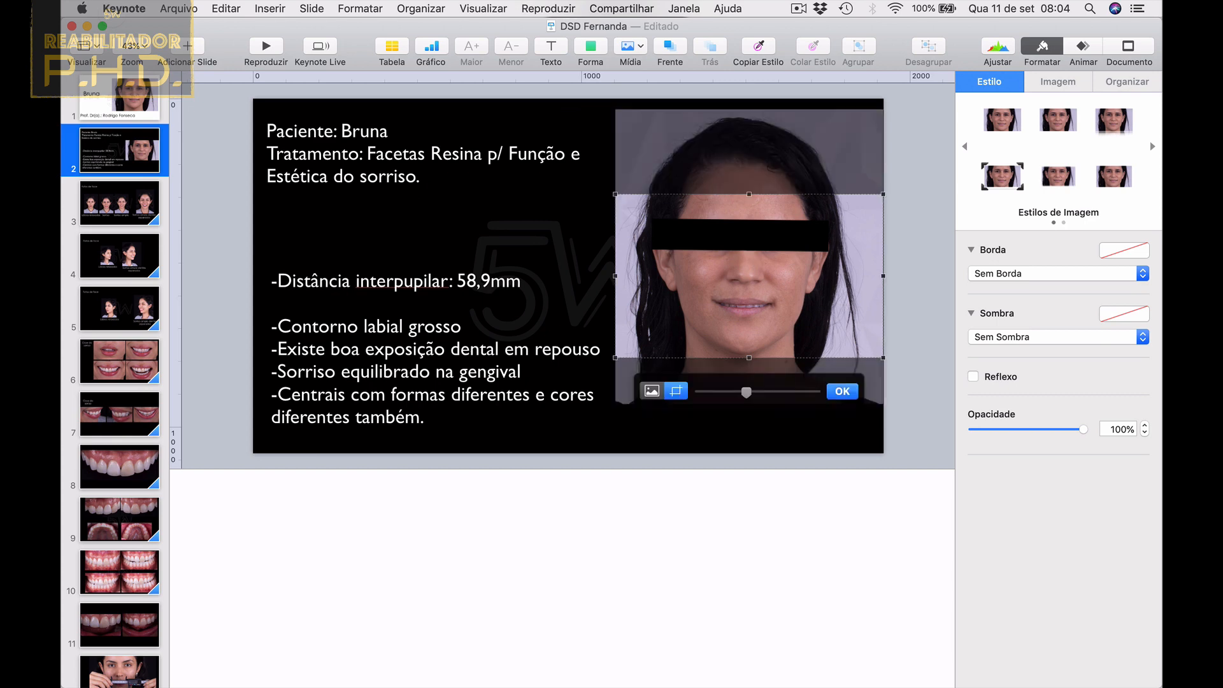
left_click_drag(748, 191, 748, 114)
left_click_drag(751, 358, 750, 404)
left_click(842, 391)
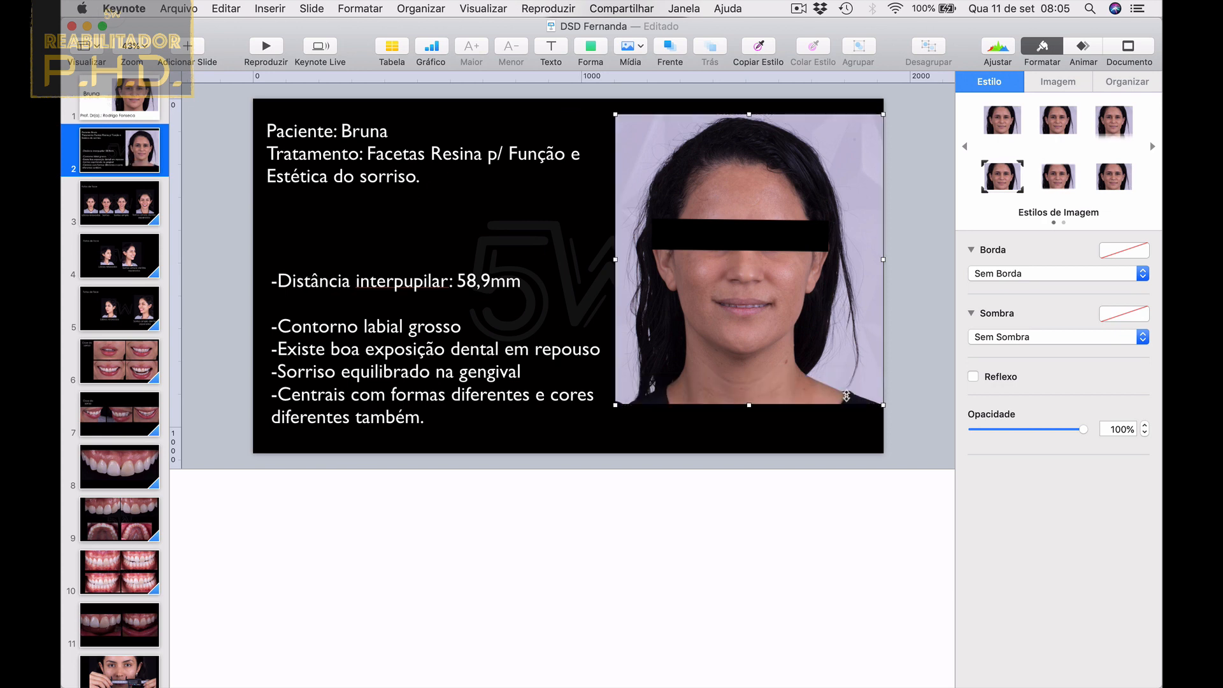
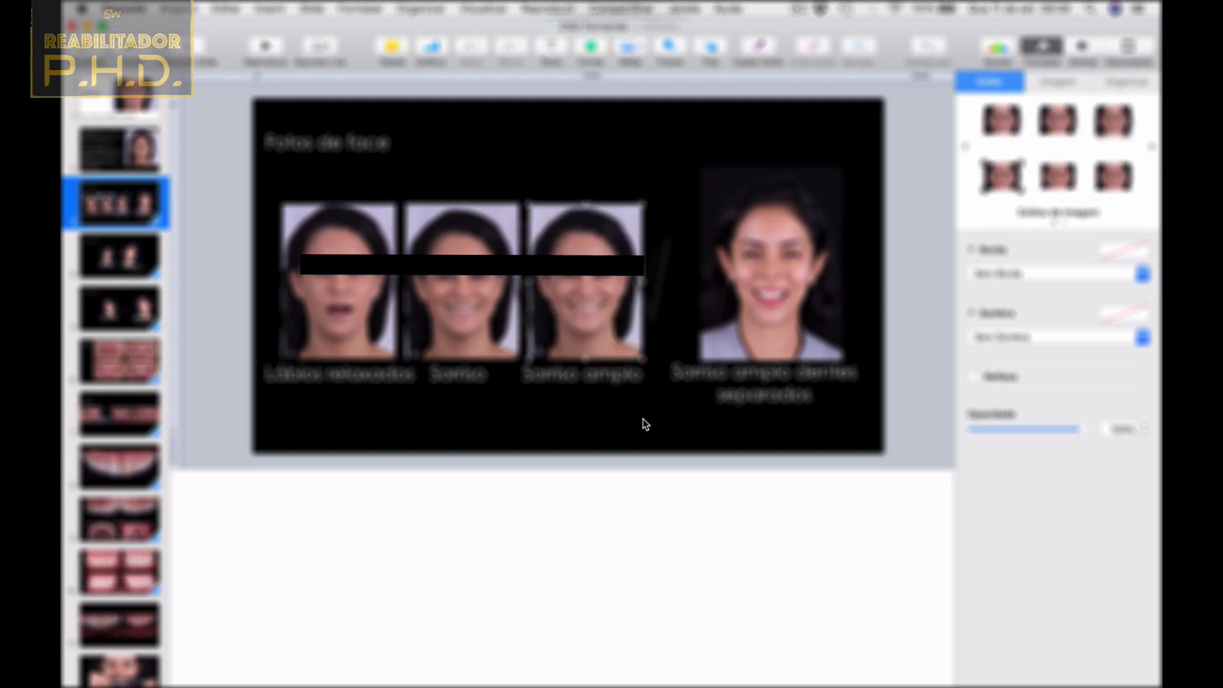
Replace the large "Sorriso amplo dentes separados" portrait on slide 3 with the fifth exported portrait.
key("ctrl+Left")
left_click_drag(823, 94, 754, 311)
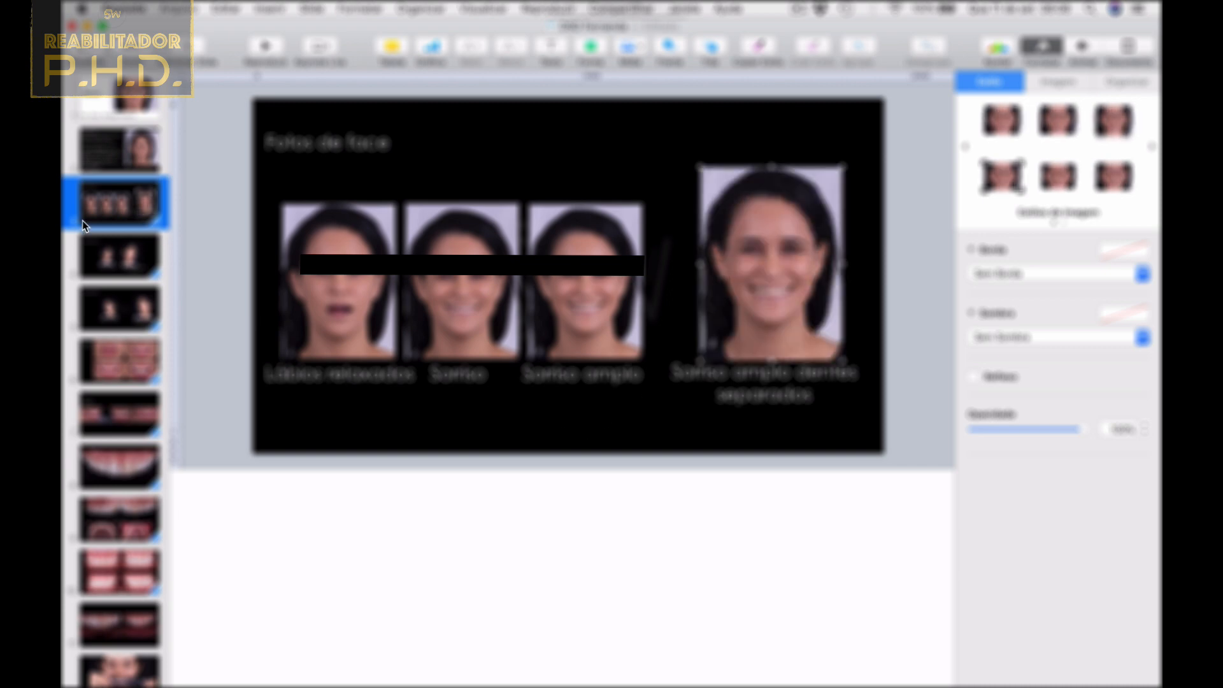
Delete slides 4 and 5, the two "Fotos de face" slides with the turned-face portraits.
left_click(119, 257)
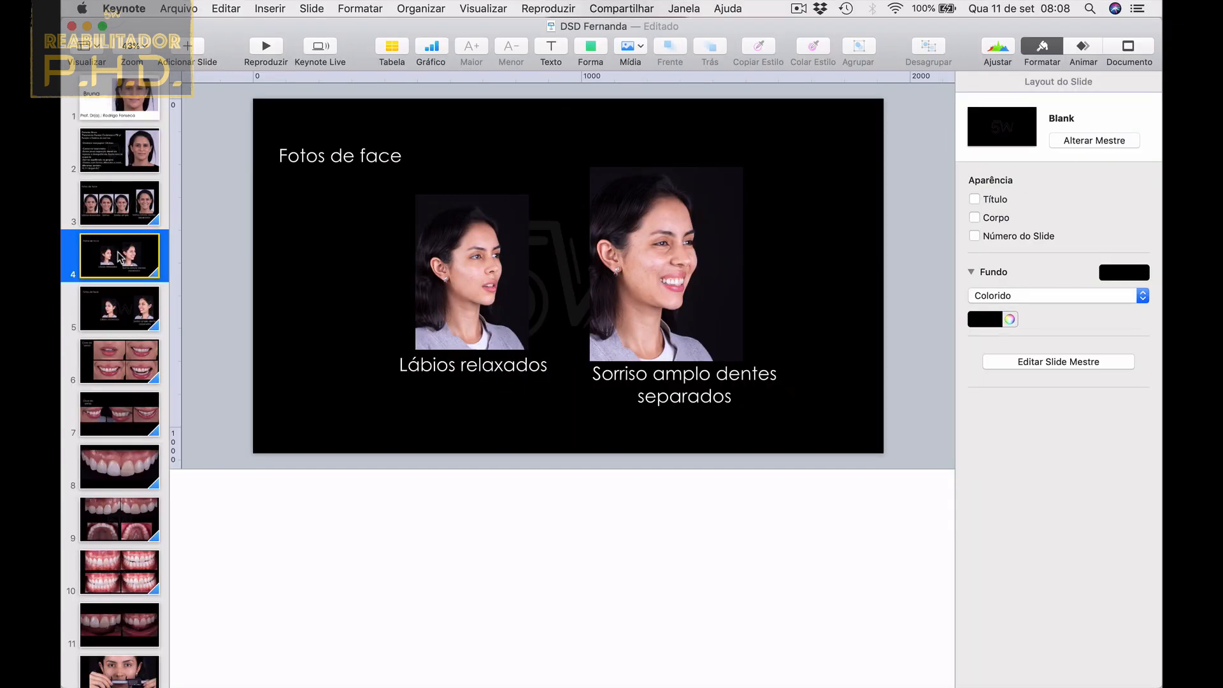
key("BackSpace")
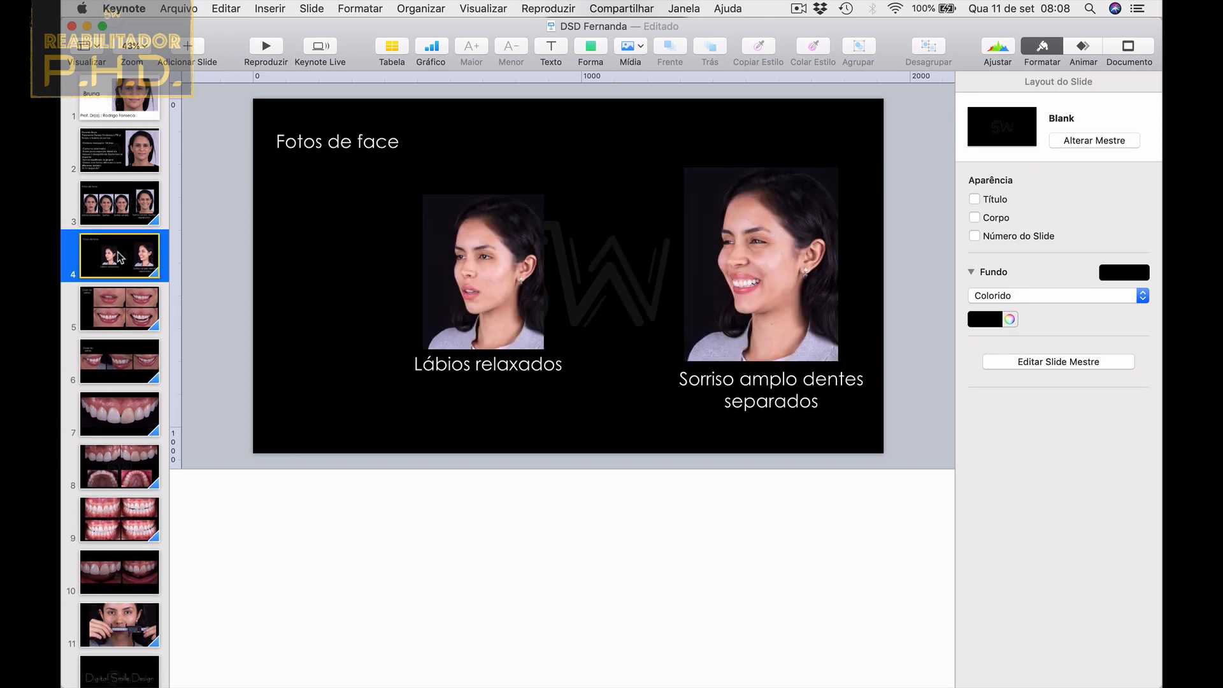
key("BackSpace")
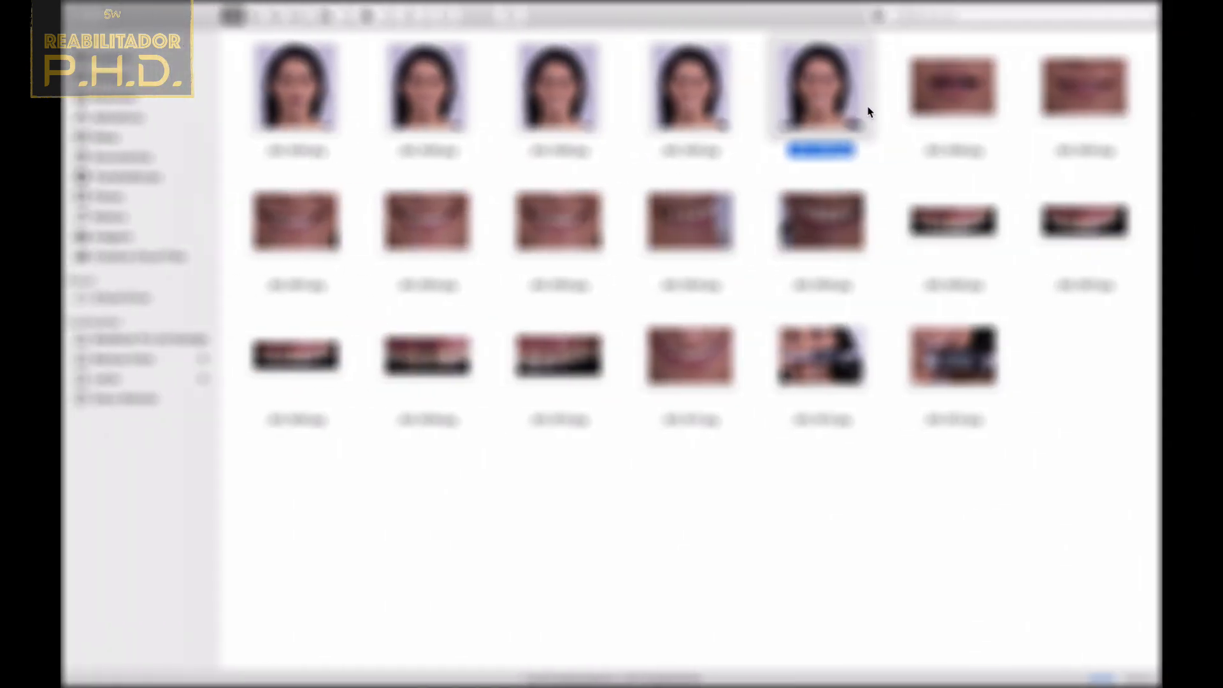
Replace the four "Close do sorriso" photos on slide 4 with the exported frontal close-ups, from relaxed lips to wide smile.
left_click_drag(969, 76, 542, 172)
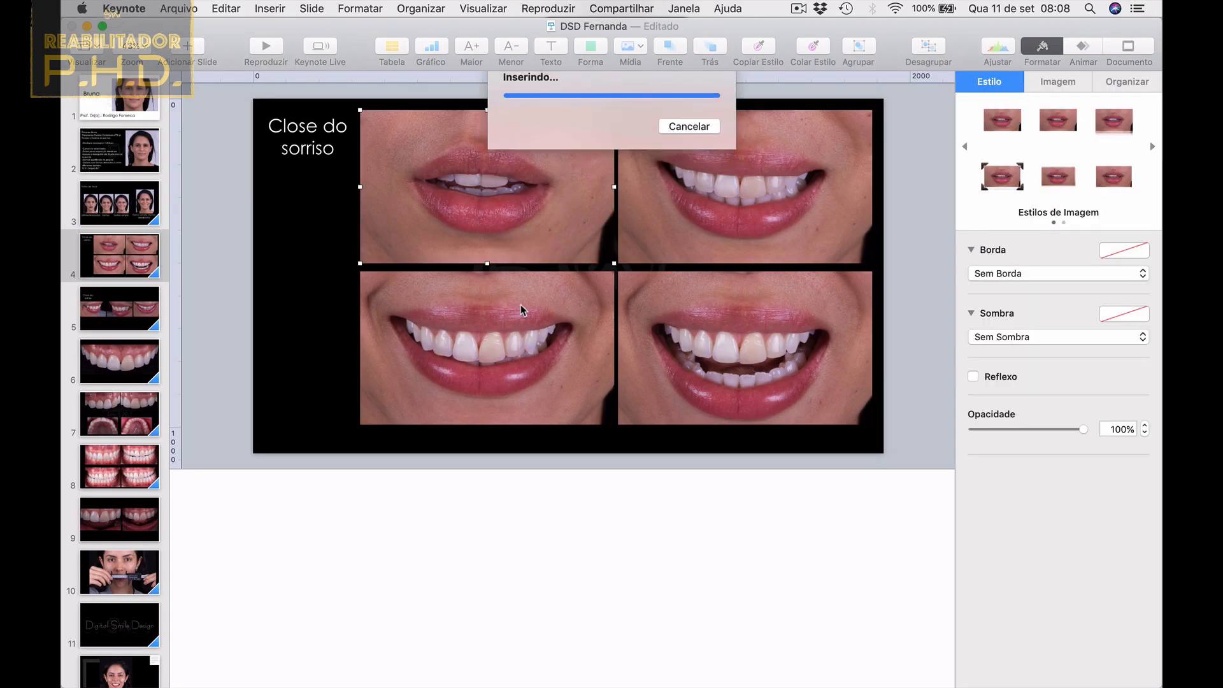
key("ctrl+Left")
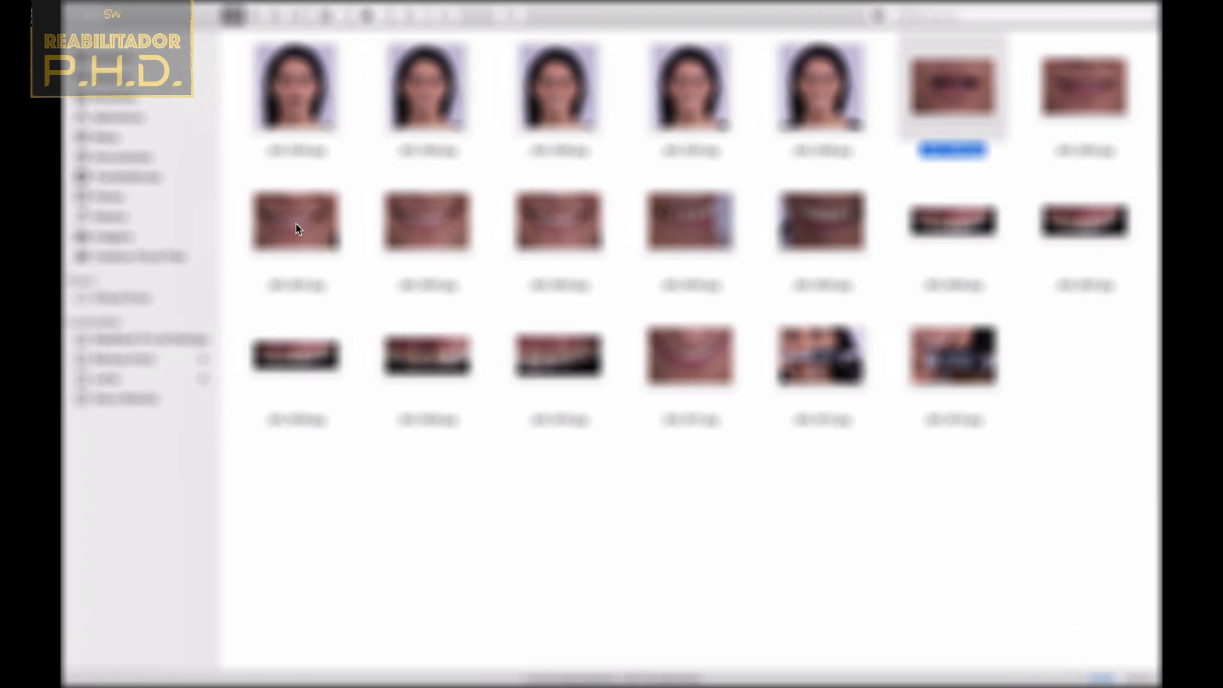
left_click_drag(295, 223, 730, 234)
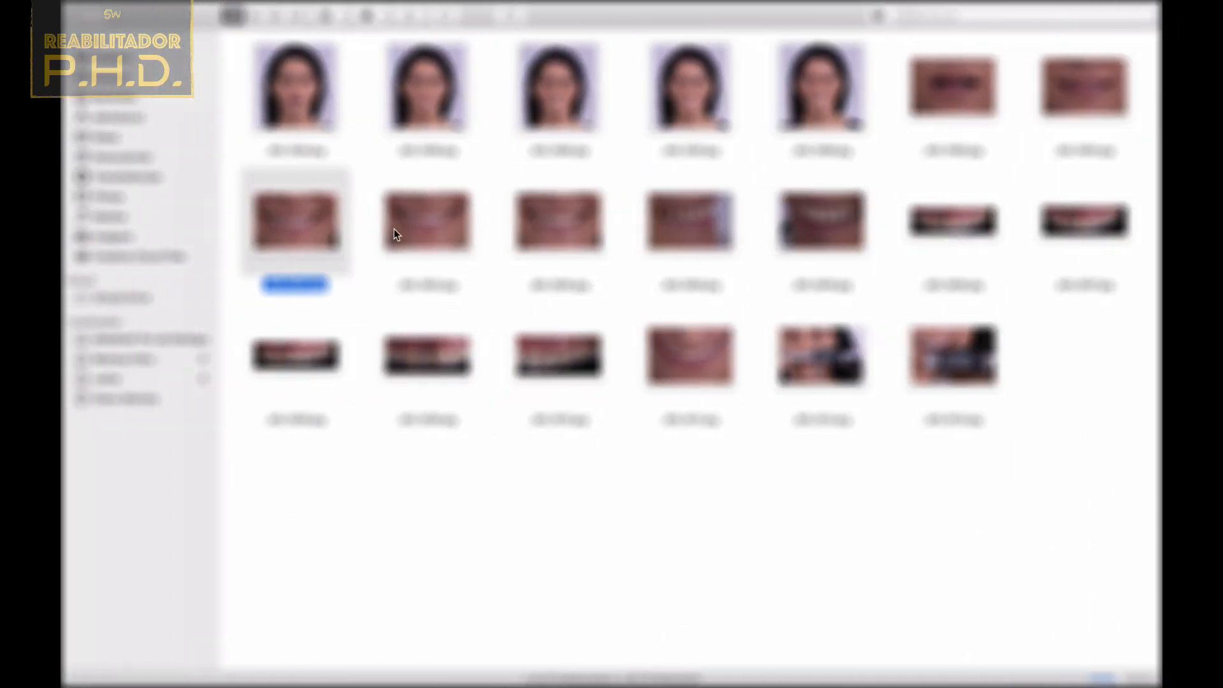
left_click(437, 222)
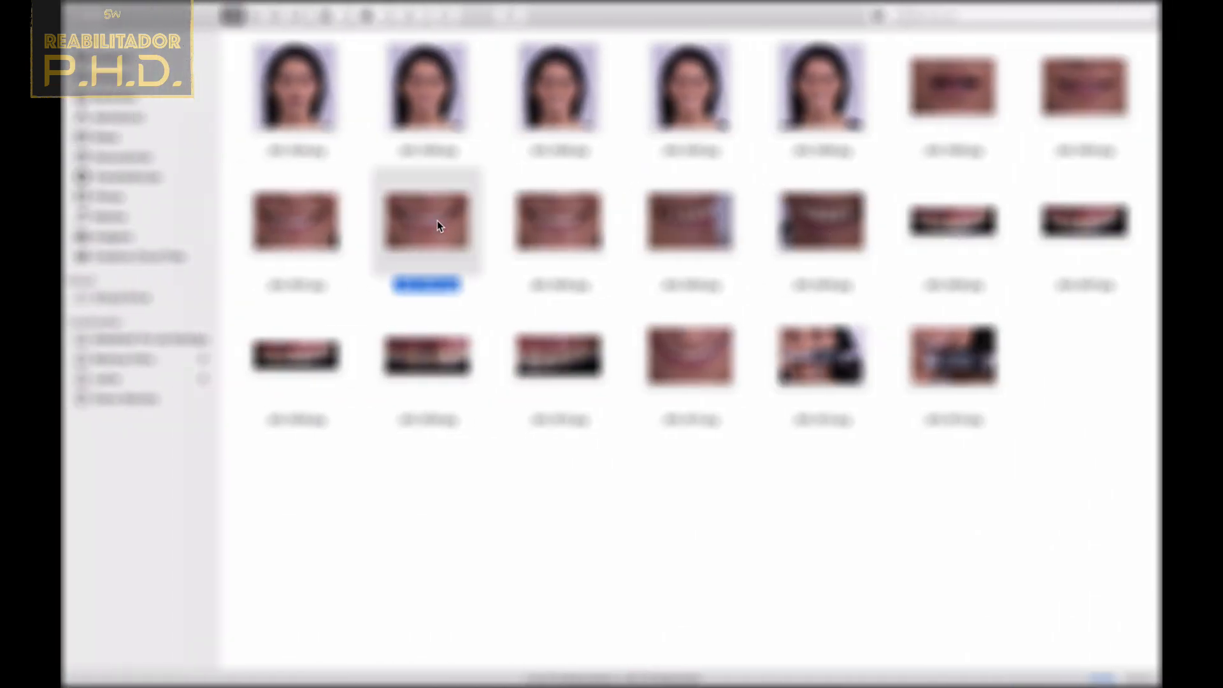
left_click_drag(437, 221, 490, 352)
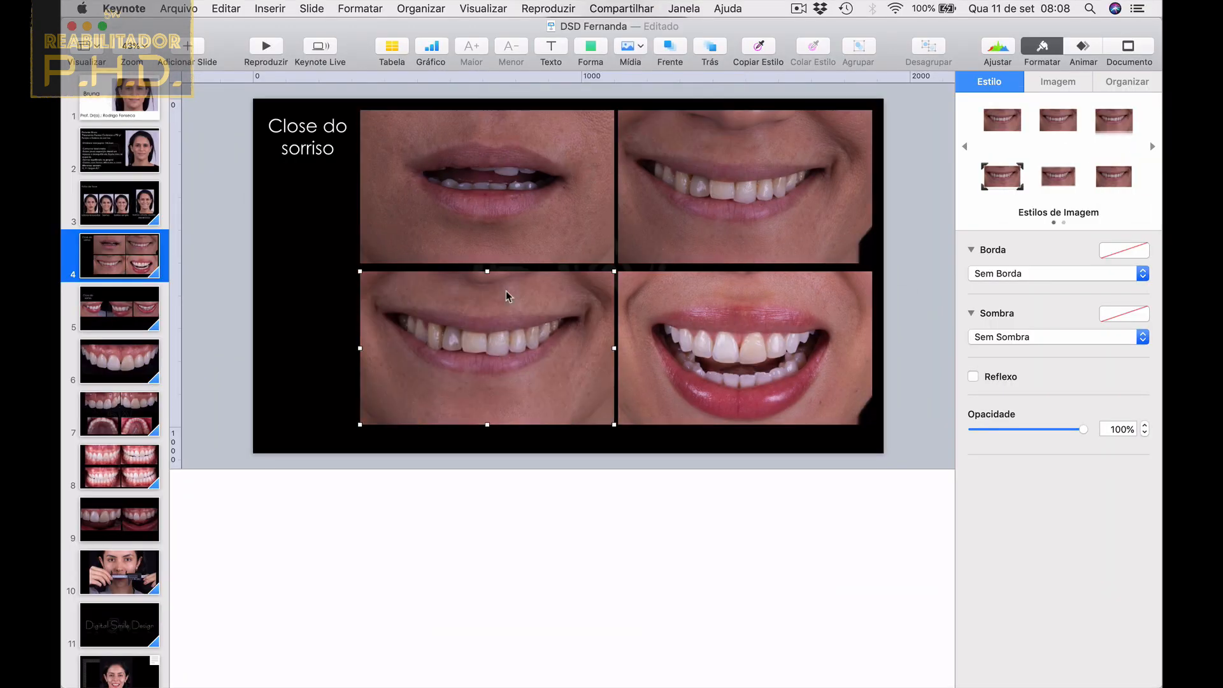
key("ctrl+Left")
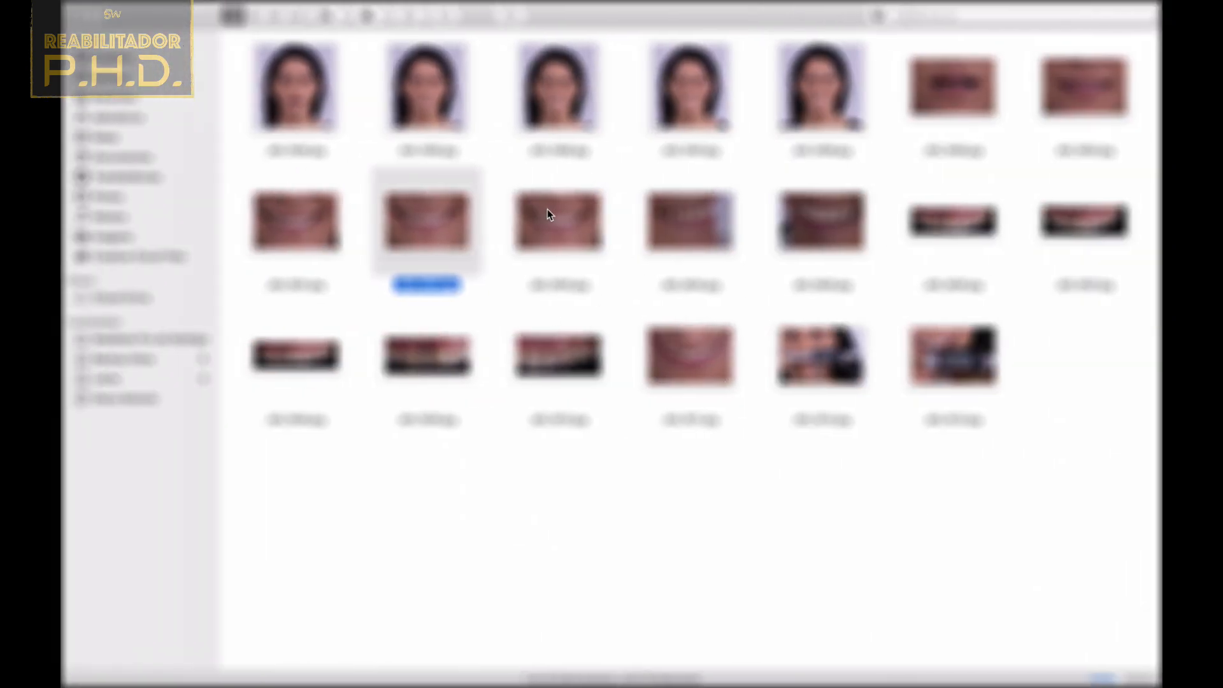
left_click(548, 210)
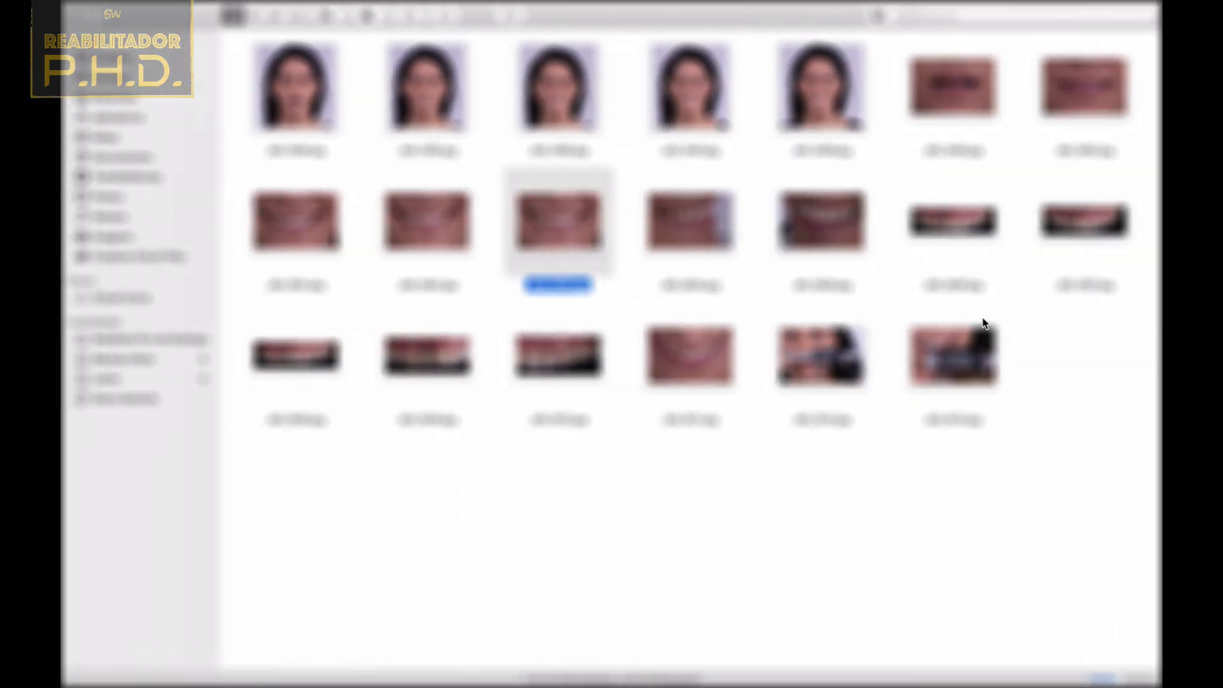
left_click_drag(526, 217, 773, 361)
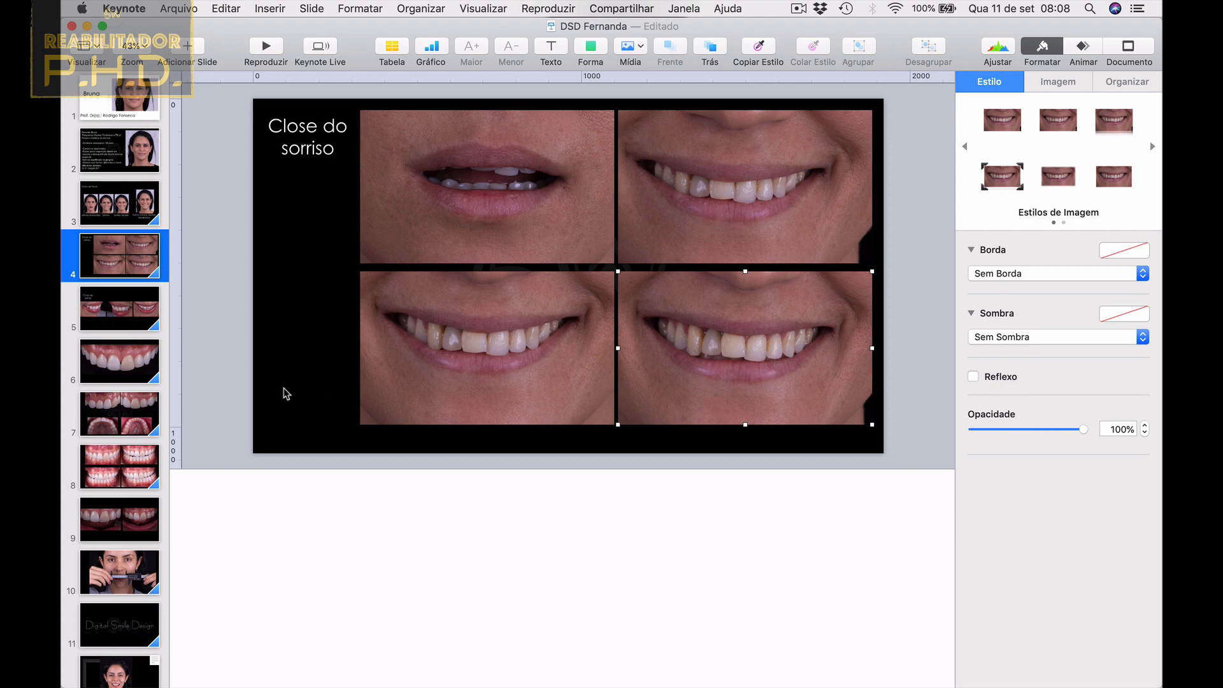
Replace the three smile photos on slide 5 with the two exported side-view close-ups and the exported close-up seen from above.
left_click(128, 312)
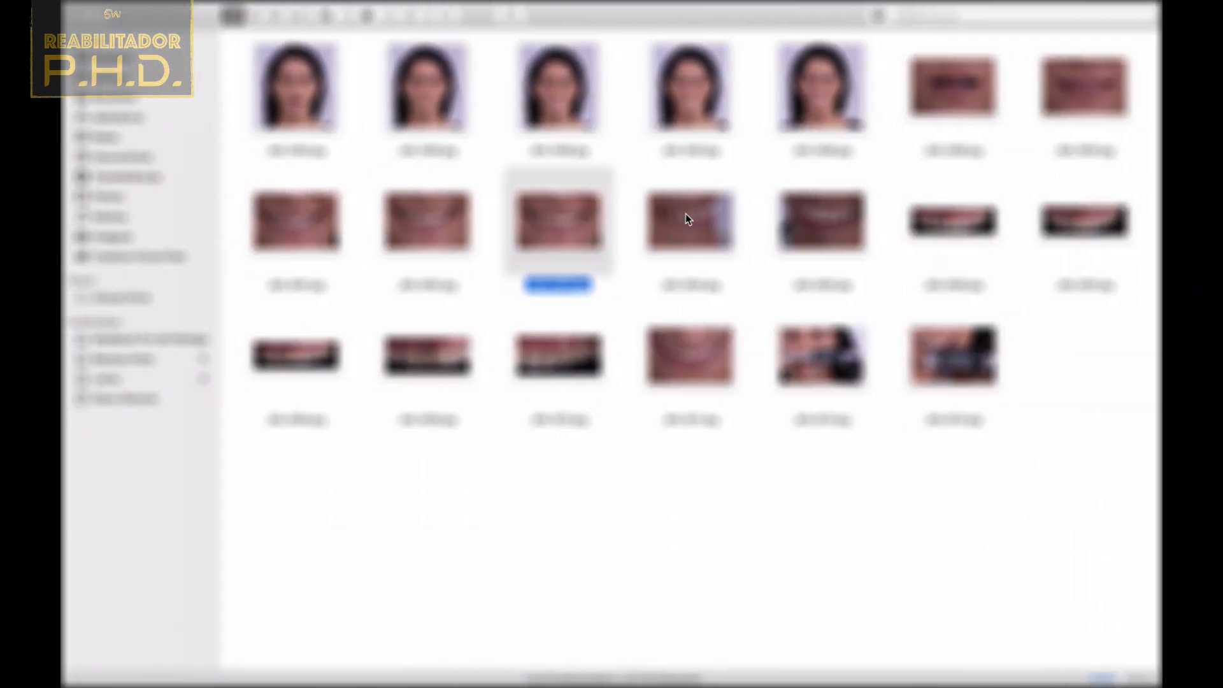
left_click_drag(687, 217, 381, 291)
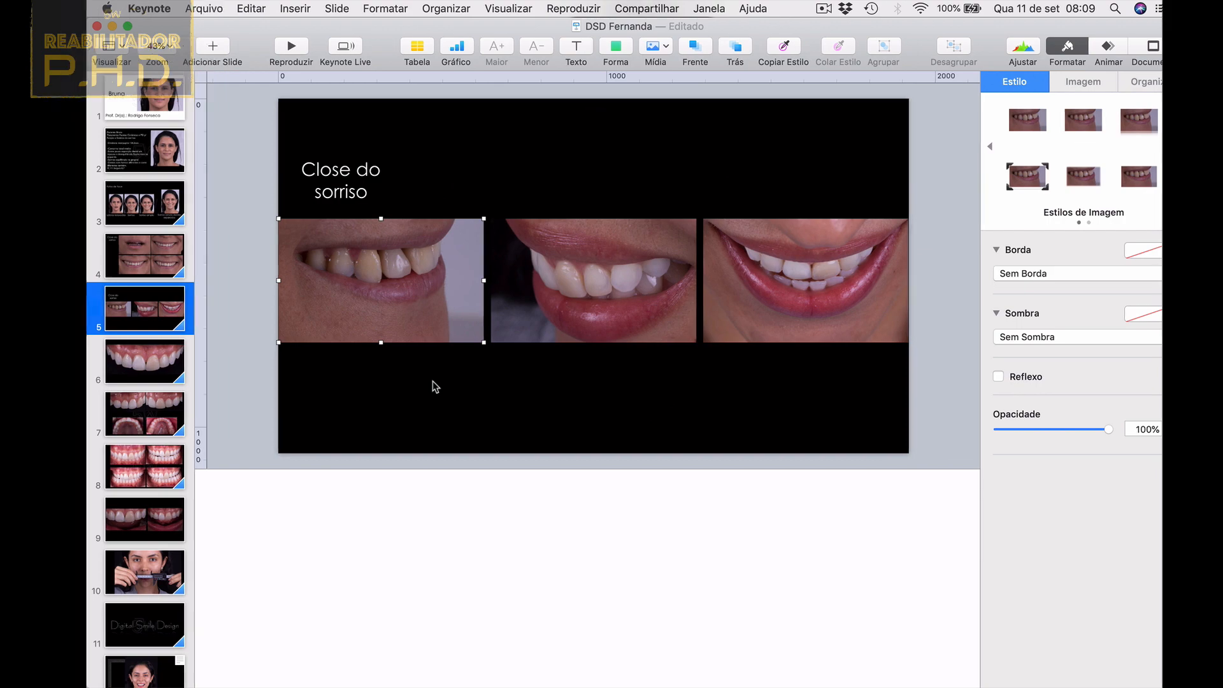
key("ctrl+Left")
left_click_drag(810, 209, 599, 288)
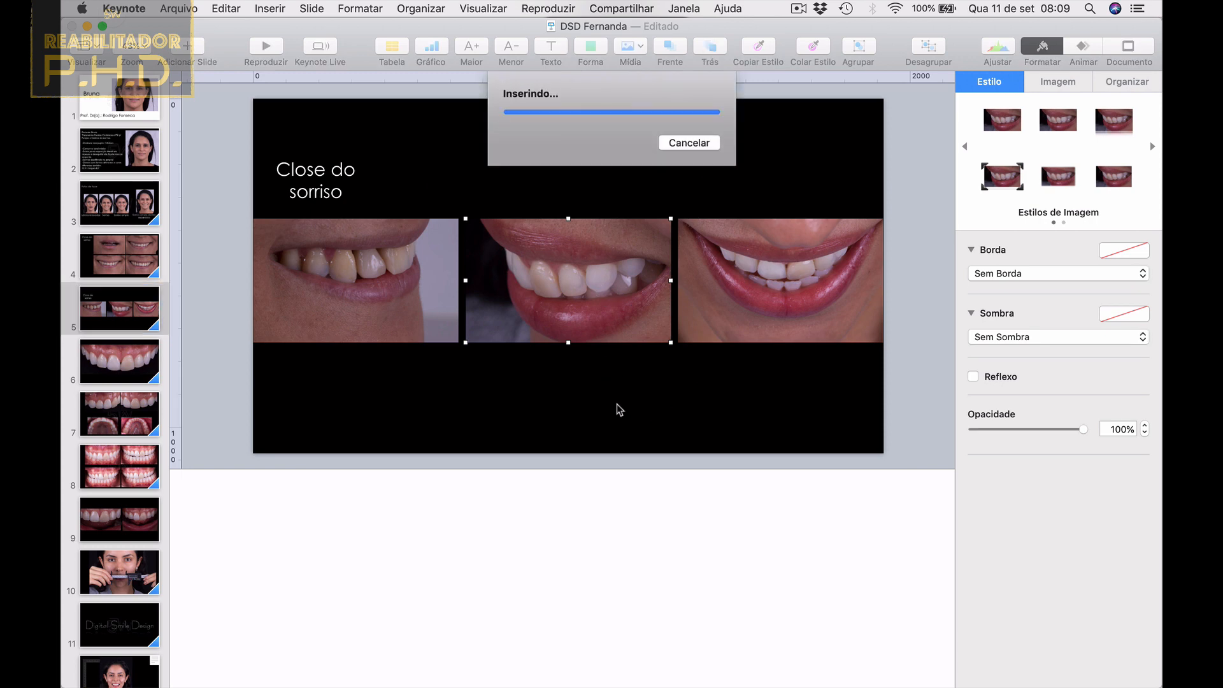
key("ctrl+Left")
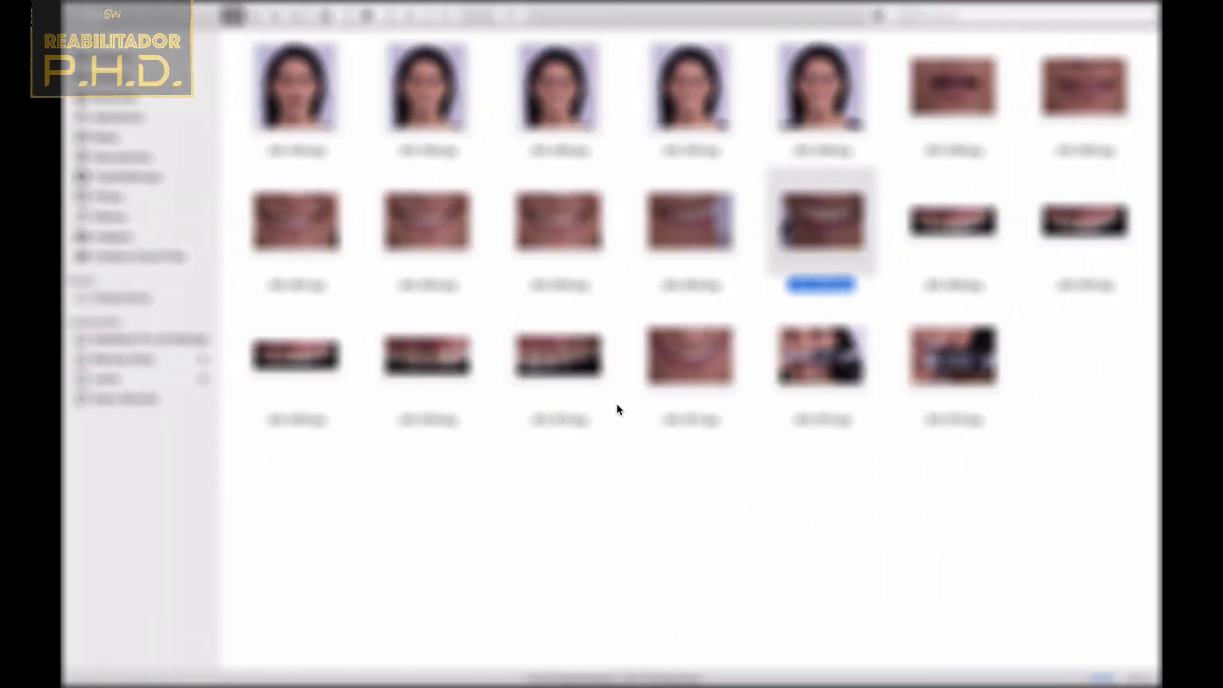
left_click_drag(663, 360, 725, 295)
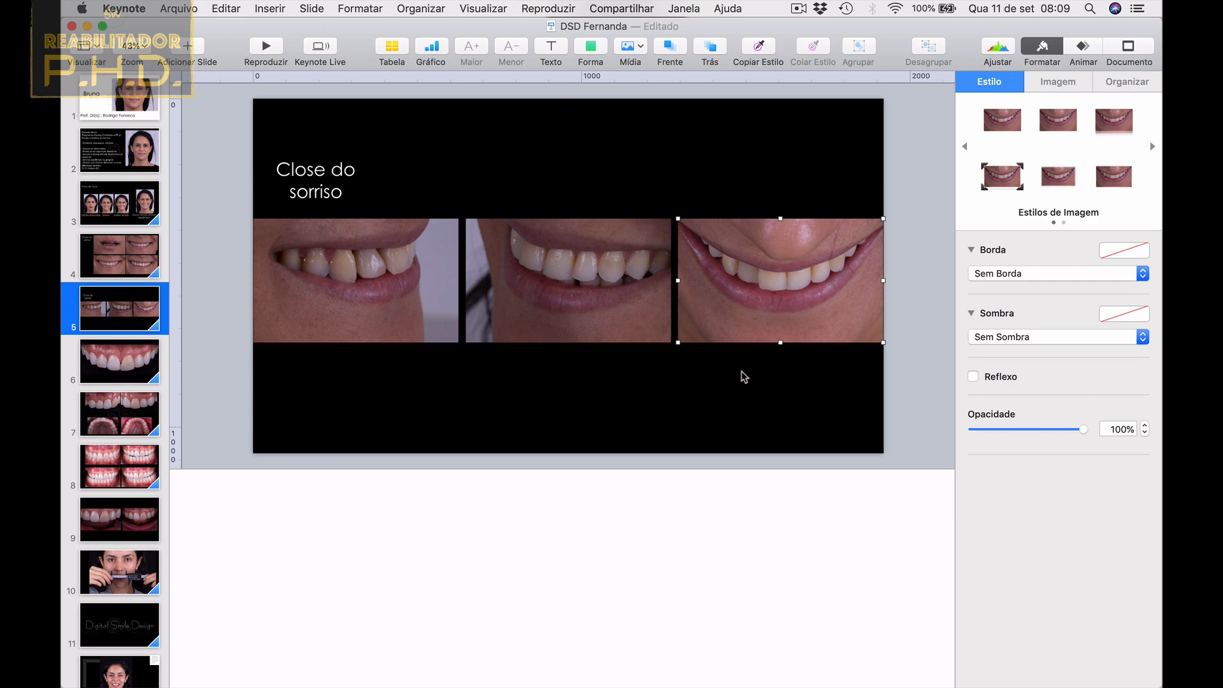
Duplicate slide 6 twice and replace the teeth photo on slide 6 with the first exported upper-arch photo.
left_click(142, 369)
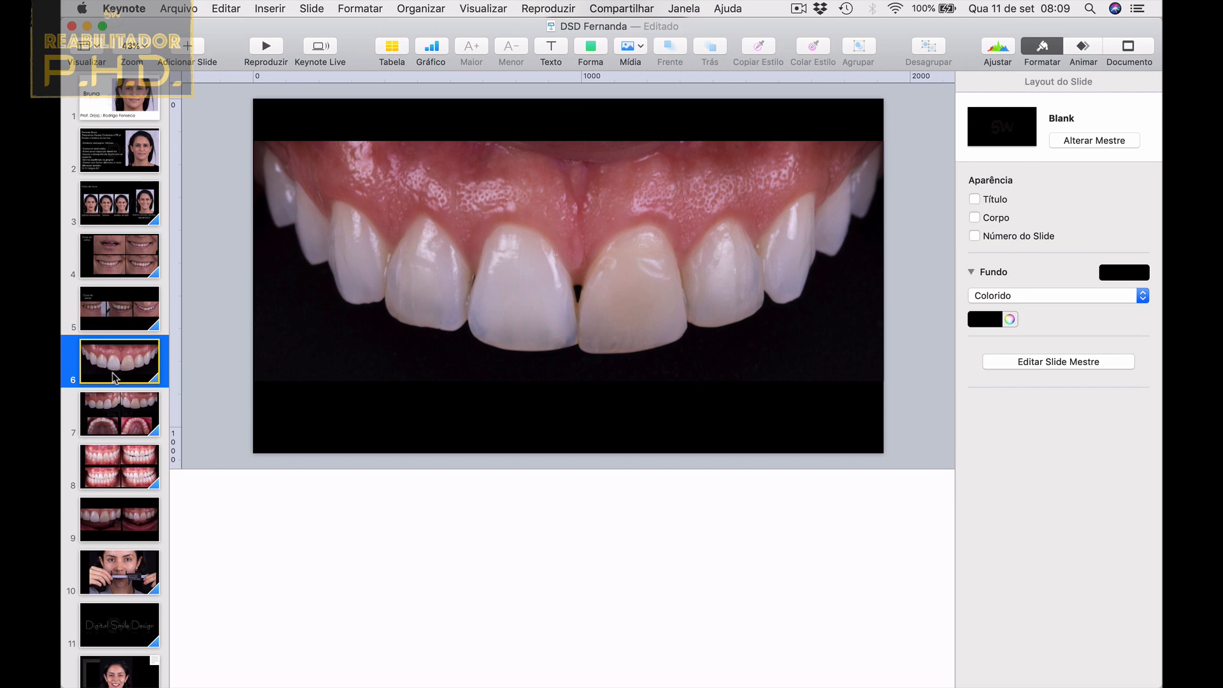
key("super+d")
key("super+d")
left_click(115, 377)
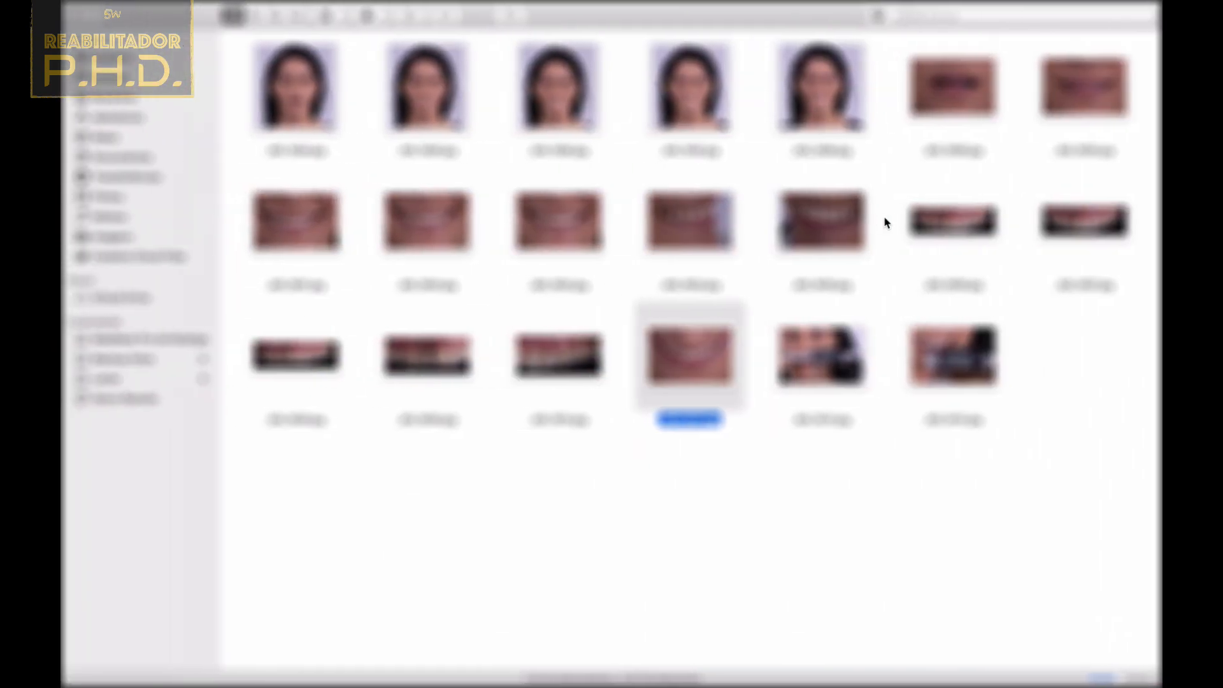
left_click_drag(923, 223, 552, 297)
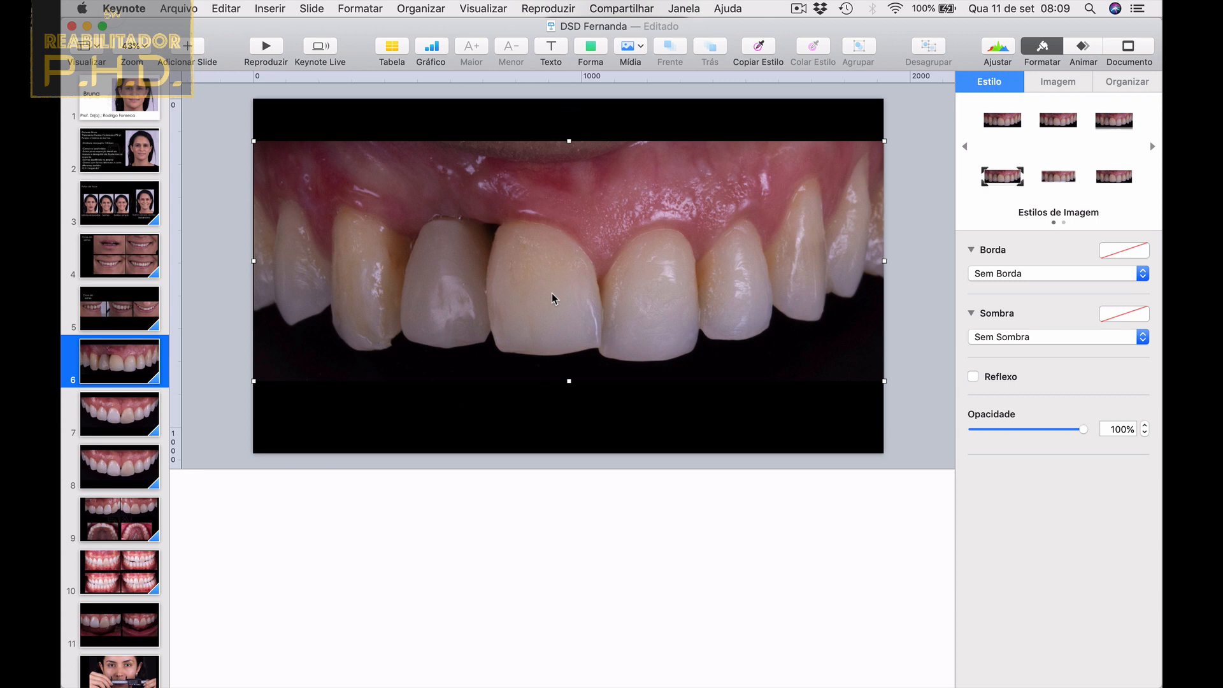
Widen the slide 6 photo's mask on both sides to show the full arch, and fit the photo into the slide's upper half.
double_click(552, 298)
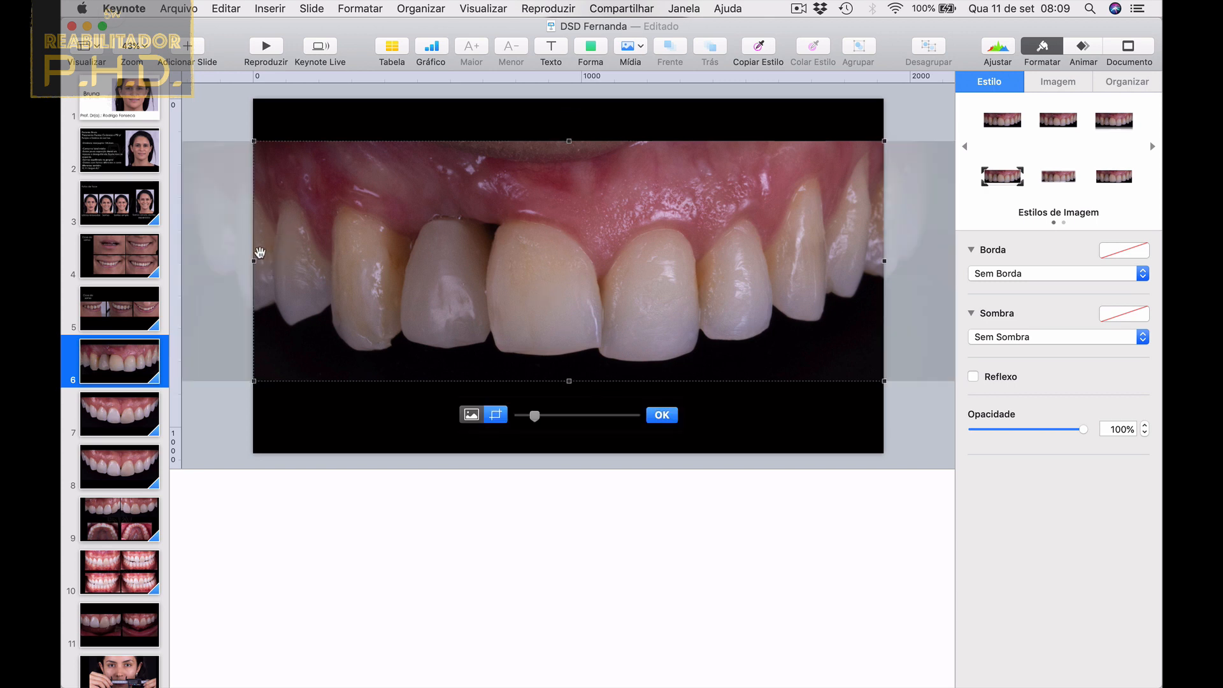
left_click_drag(253, 260, 171, 260)
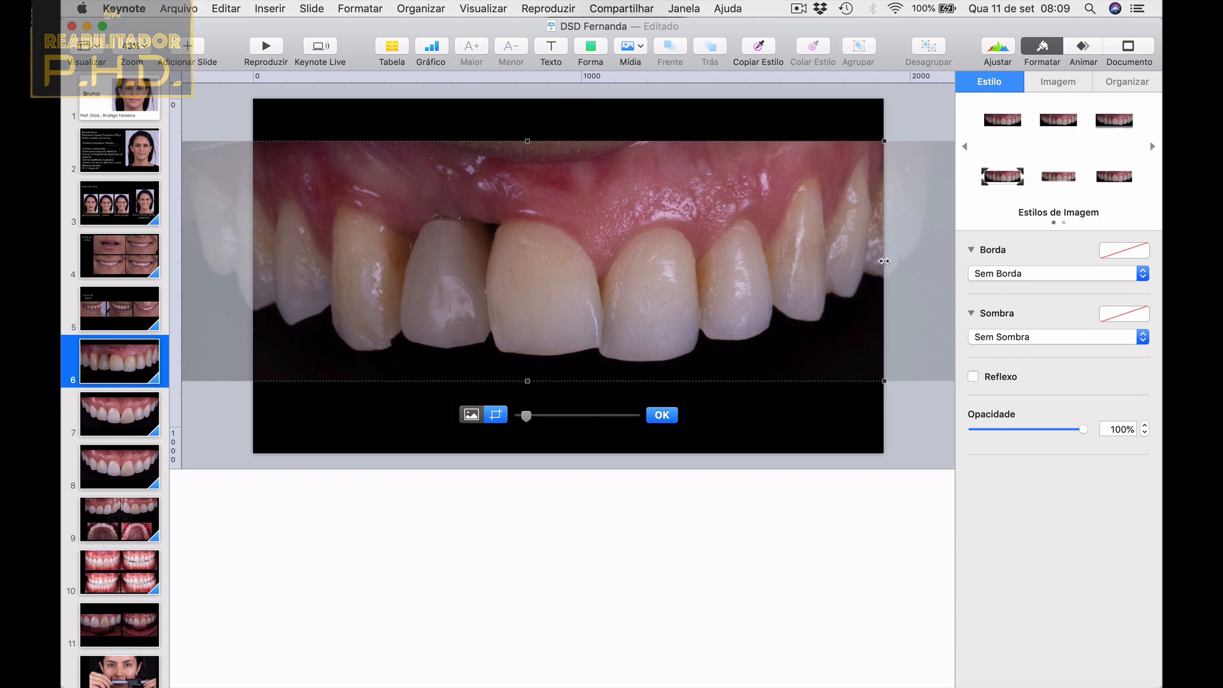
left_click_drag(884, 260, 950, 260)
left_click(809, 126)
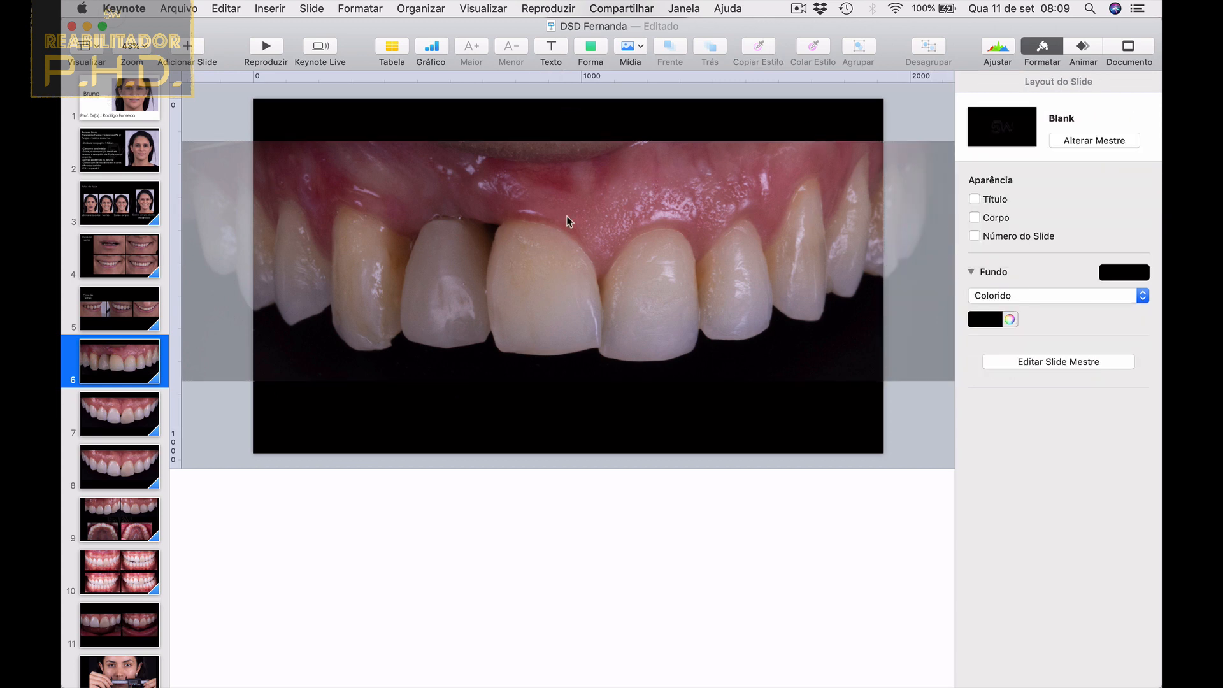
left_click(571, 202)
left_click_drag(562, 139, 565, 194)
left_click_drag(567, 237, 571, 121)
left_click(228, 427)
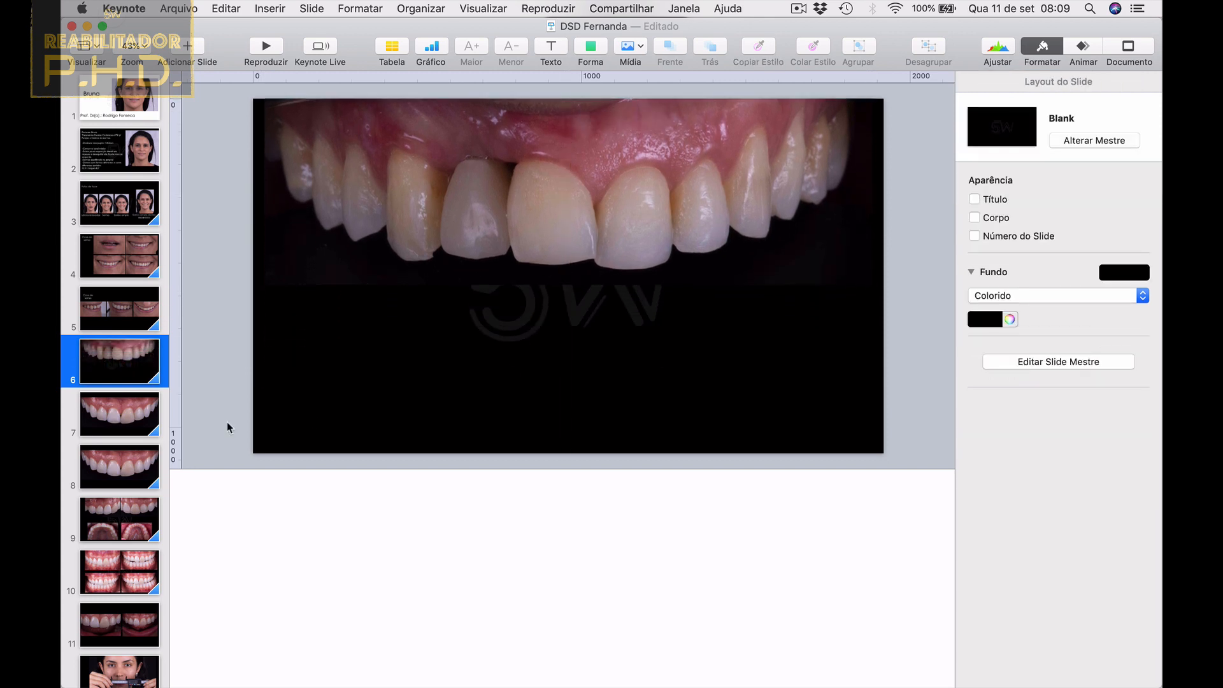
Delete the two outdated upper-teeth slides after slide 6 and duplicate the reframed slide 6 twice.
left_click(134, 424)
key("Delete")
key("Delete")
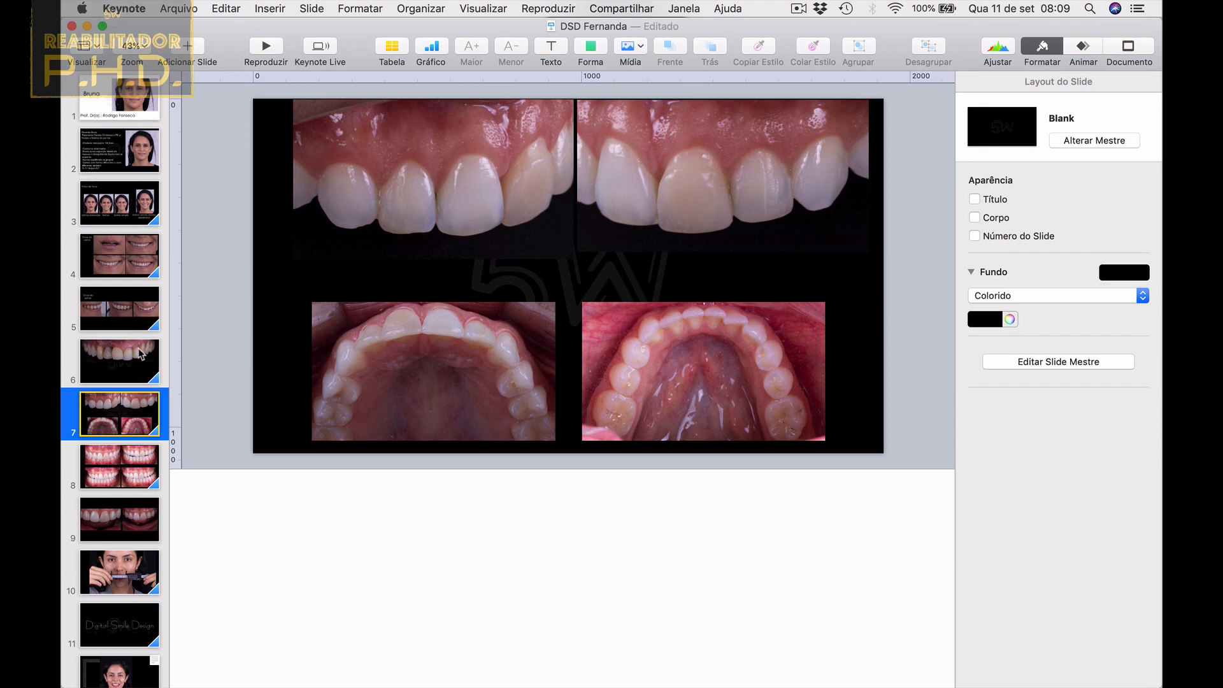
left_click(140, 354)
key("super+d")
key("super+d")
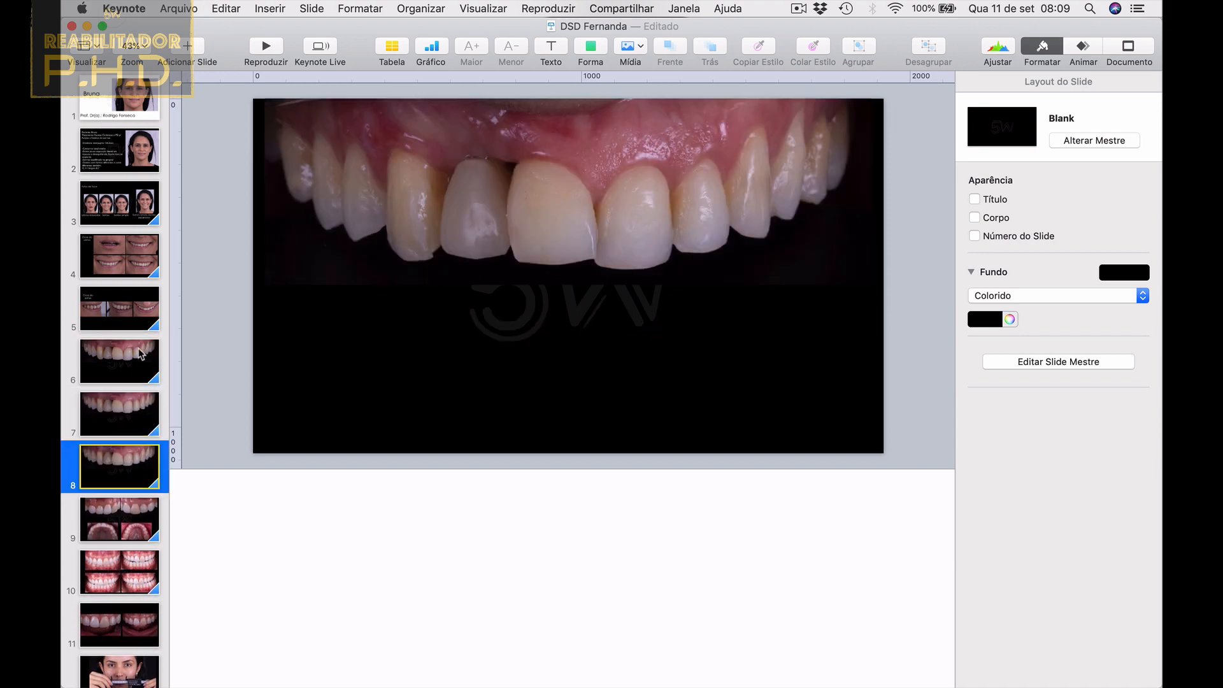
Replace the teeth photos on slides 7 and 8 with the second and third exported upper-arch photos.
left_click(125, 433)
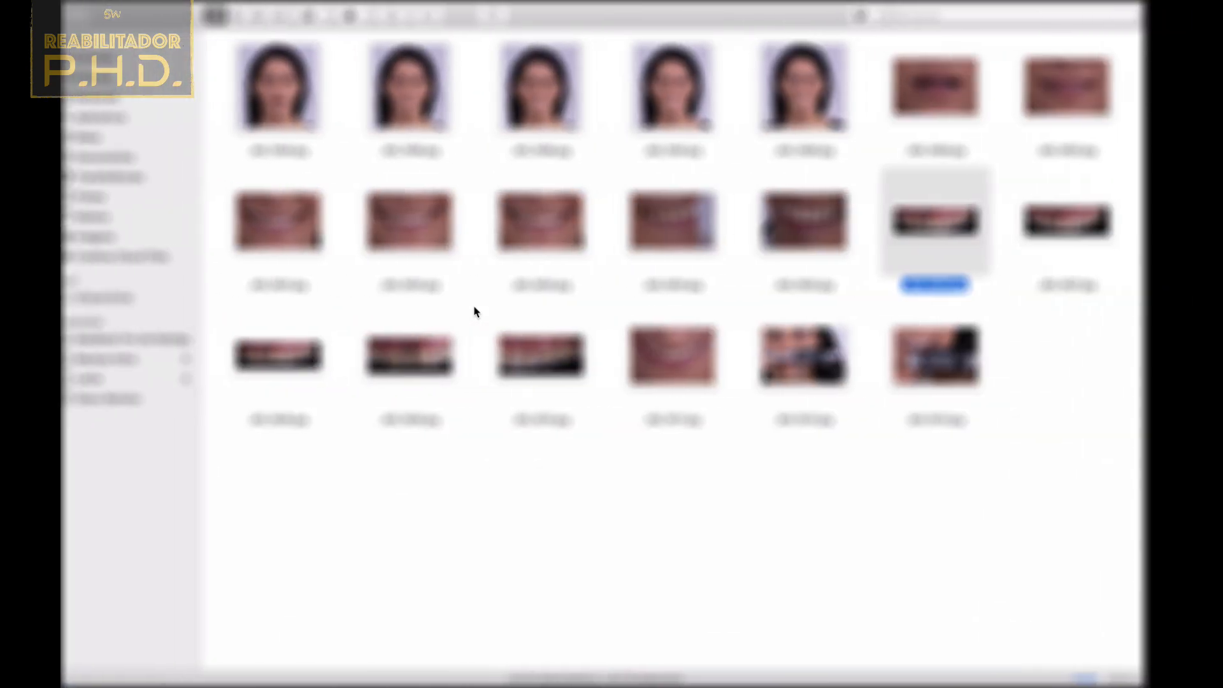
left_click_drag(1079, 221, 658, 254)
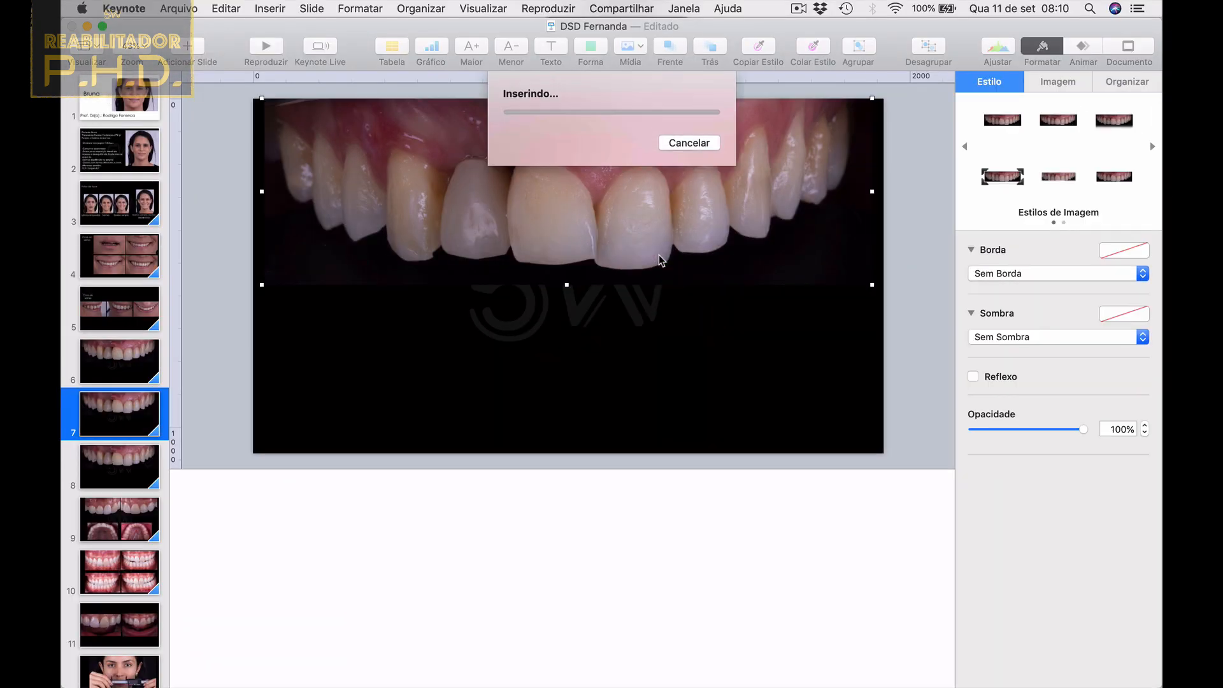
left_click(134, 471)
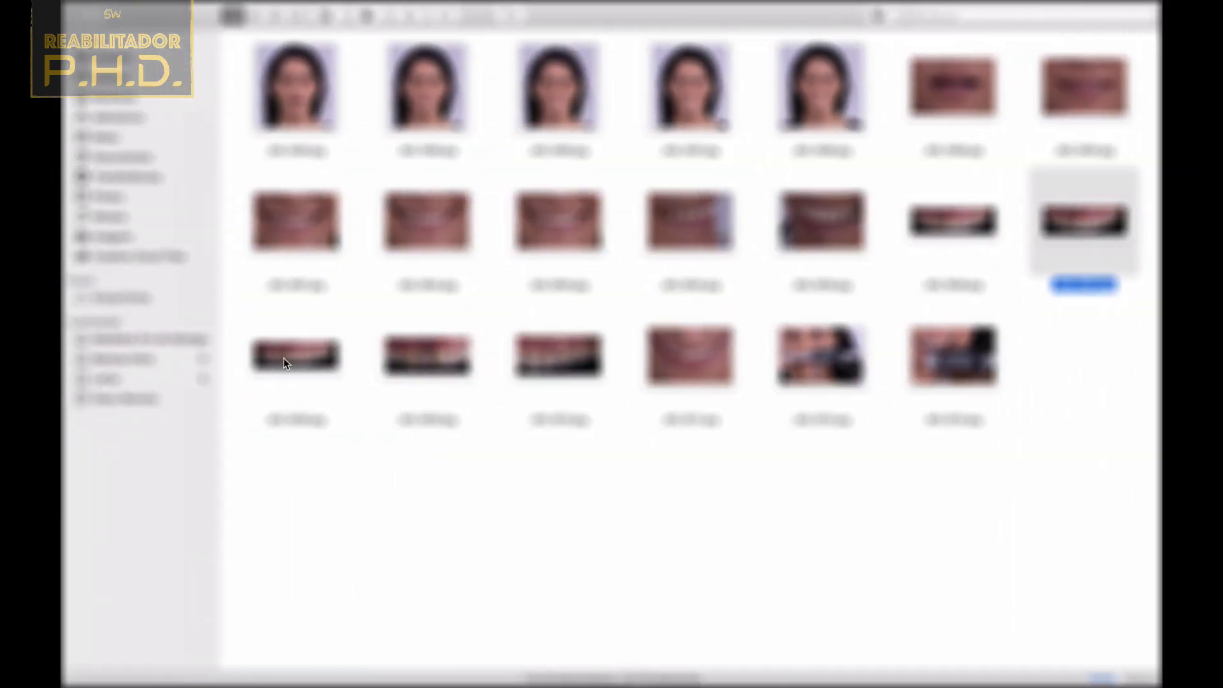
left_click_drag(284, 358, 1162, 292)
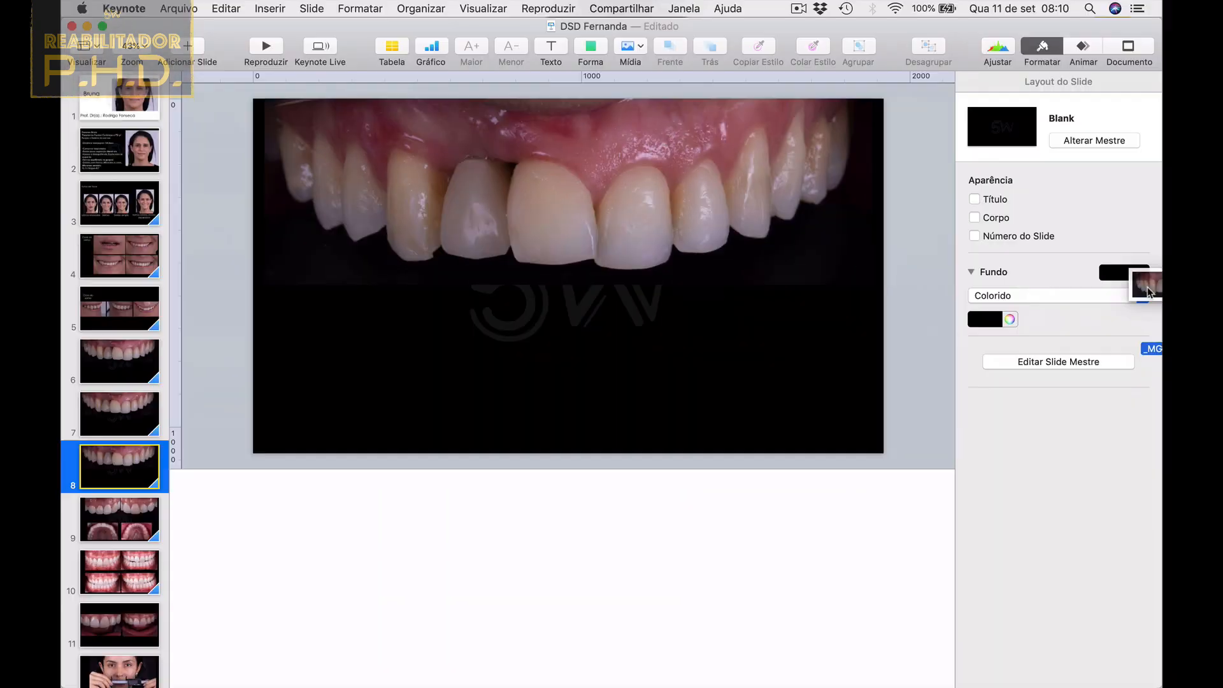
left_click_drag(1147, 286, 710, 253)
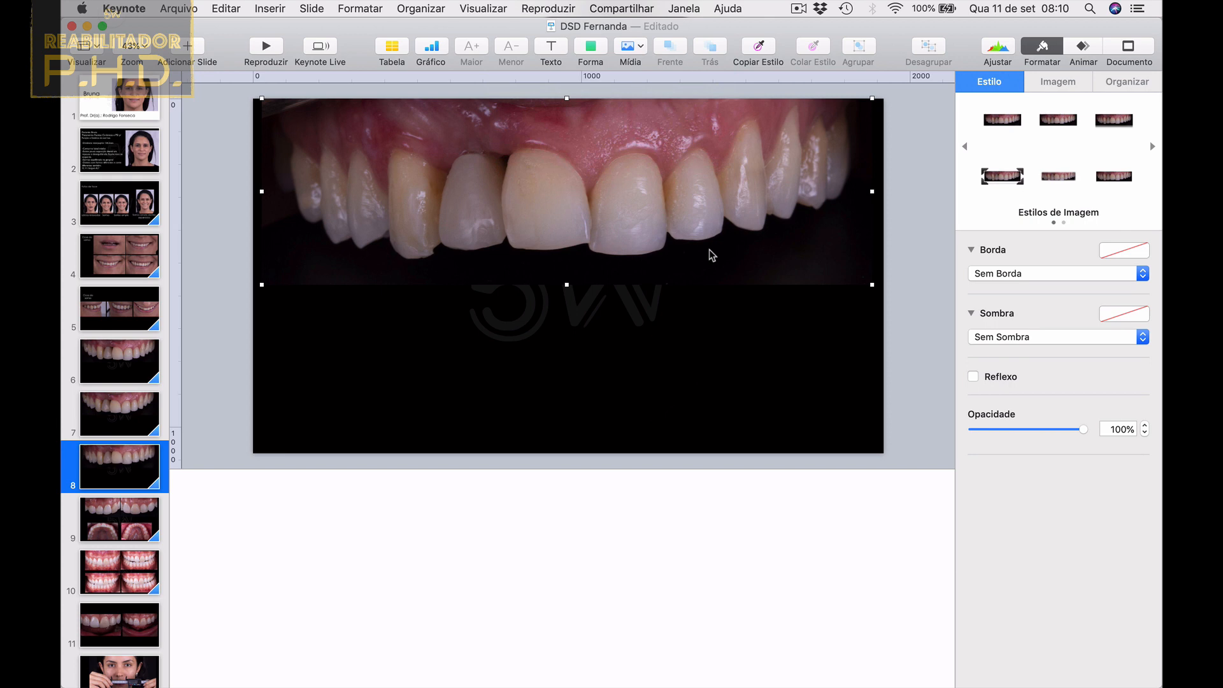
Flip back and forth through slides 6 to 8 to compare the three upper-arch photos.
left_click(146, 366)
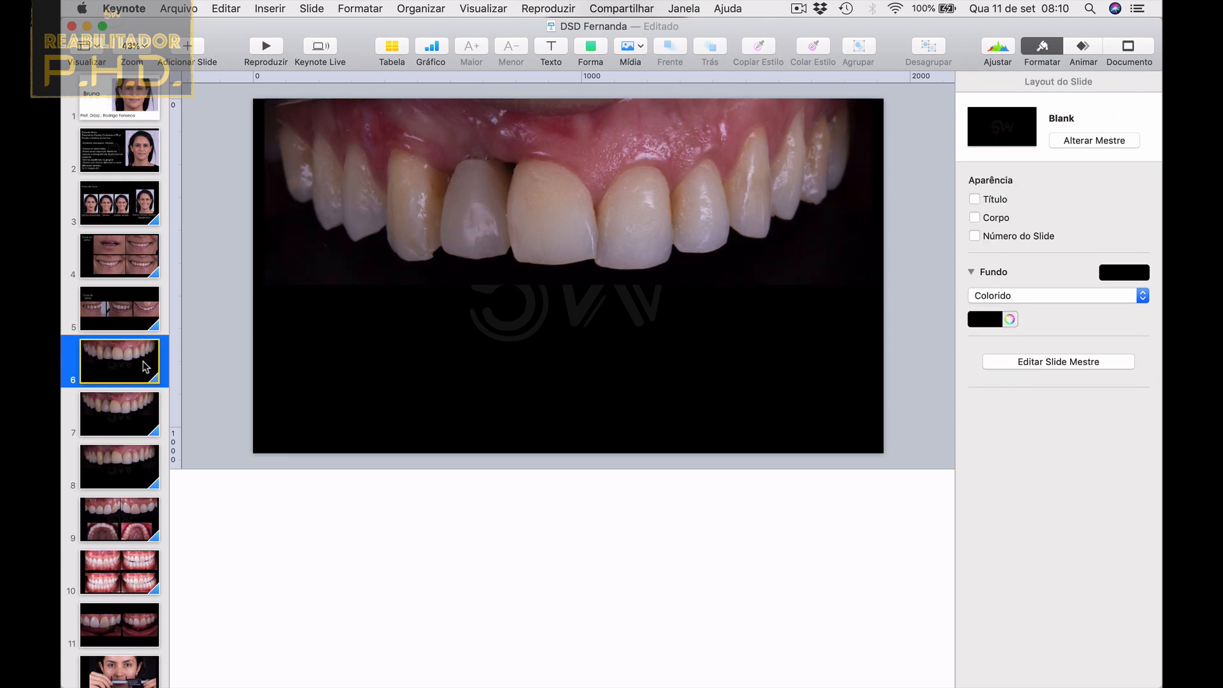
key("Down")
key("Down")
key("Up")
key("Up")
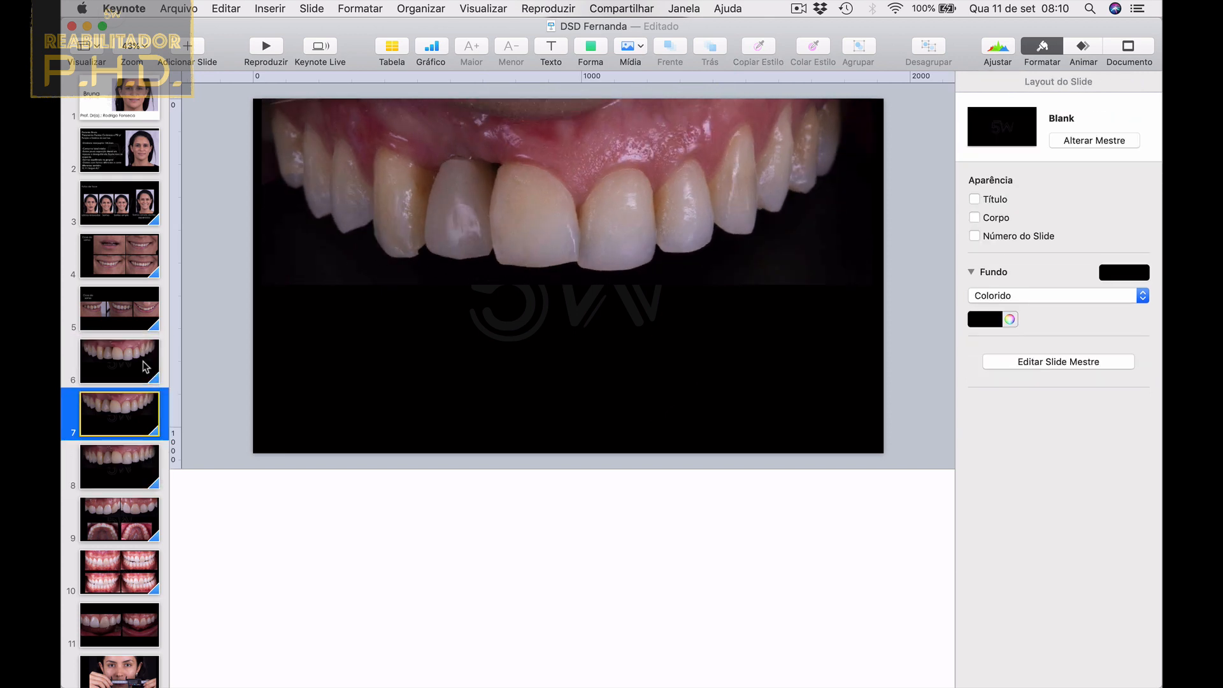
key("Down")
key("Down")
Replace the two upper lateral teeth photos on slide 9 with the exported _MG_1609.jpg and _MG_1610.jpg.
left_click(135, 518)
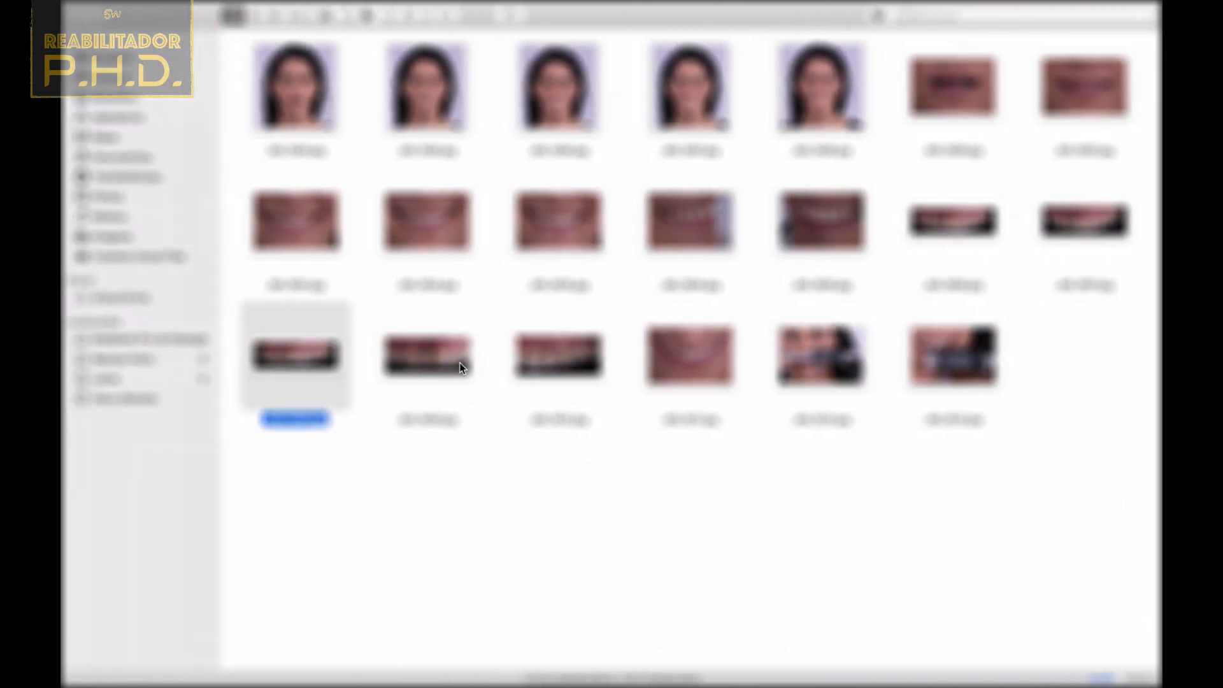
left_click(434, 361)
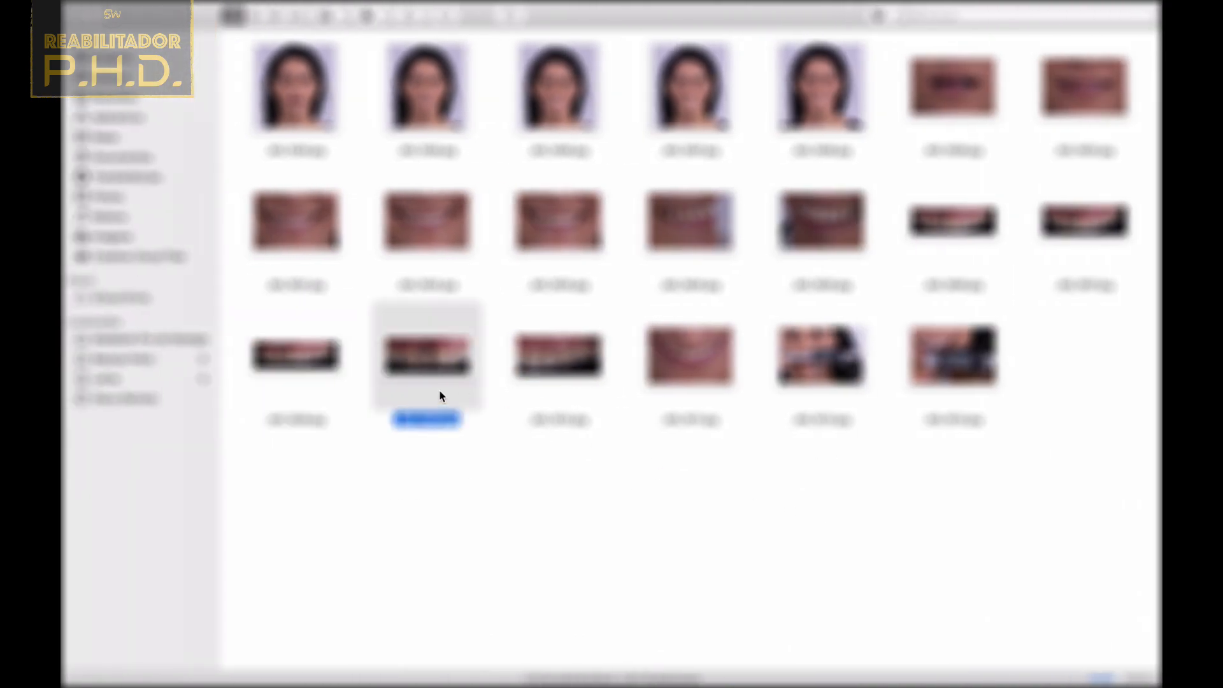
left_click_drag(468, 375, 470, 219)
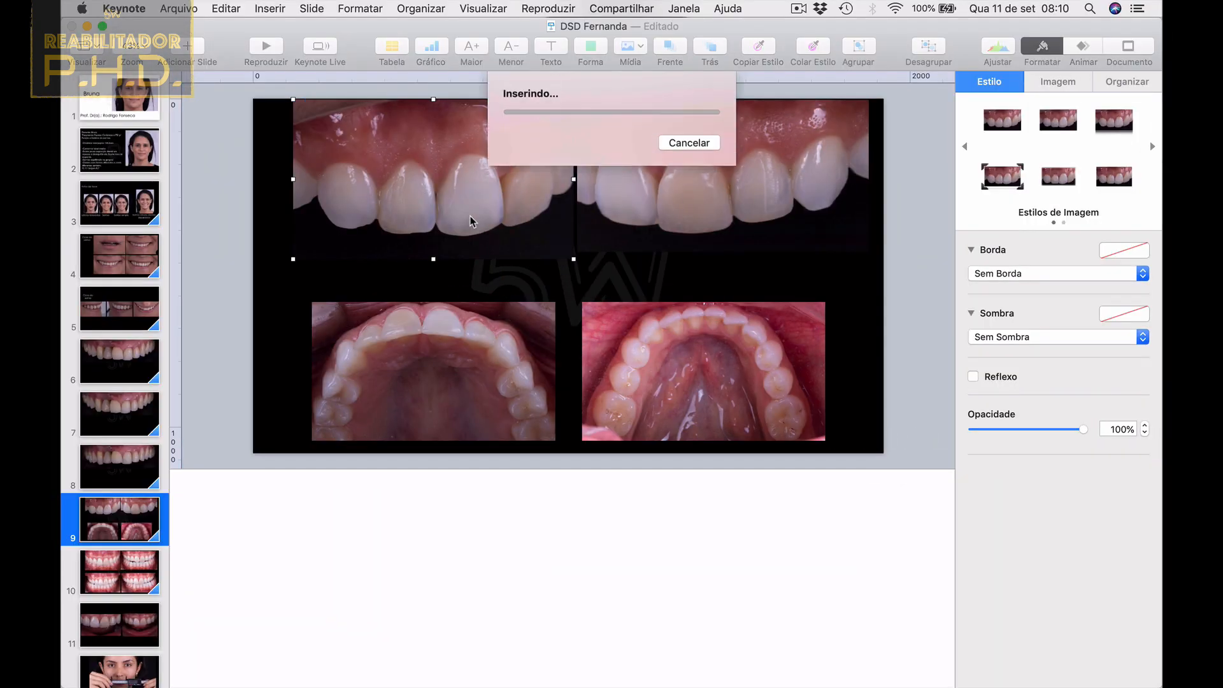
key("ctrl+Left")
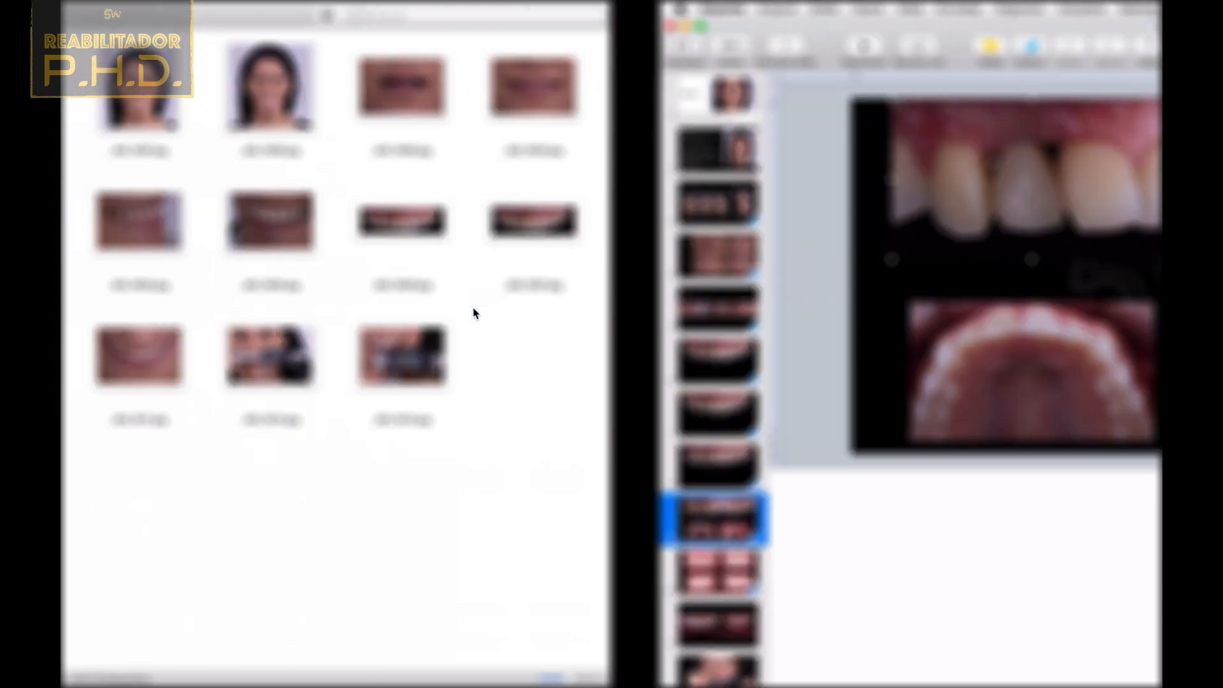
left_click(555, 352)
left_click_drag(556, 352, 444, 386)
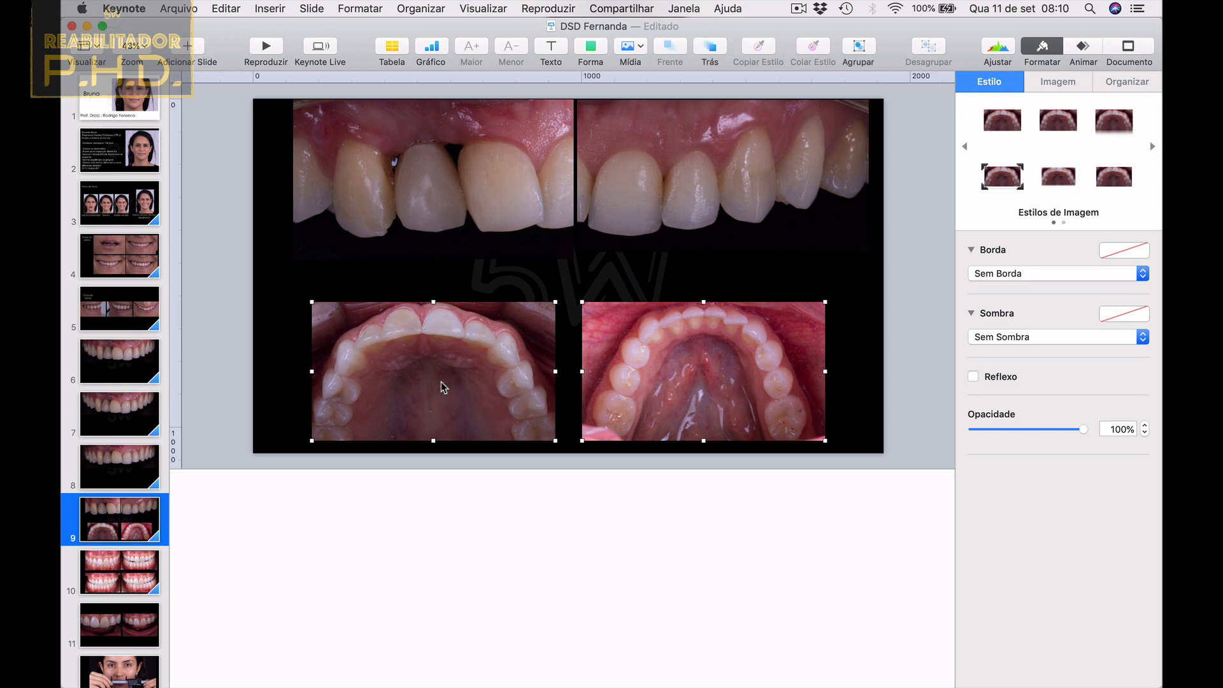
Delete the two occlusal arch photos from slide 9 and remove the two outdated intraoral-photo slides that follow it.
key("Delete")
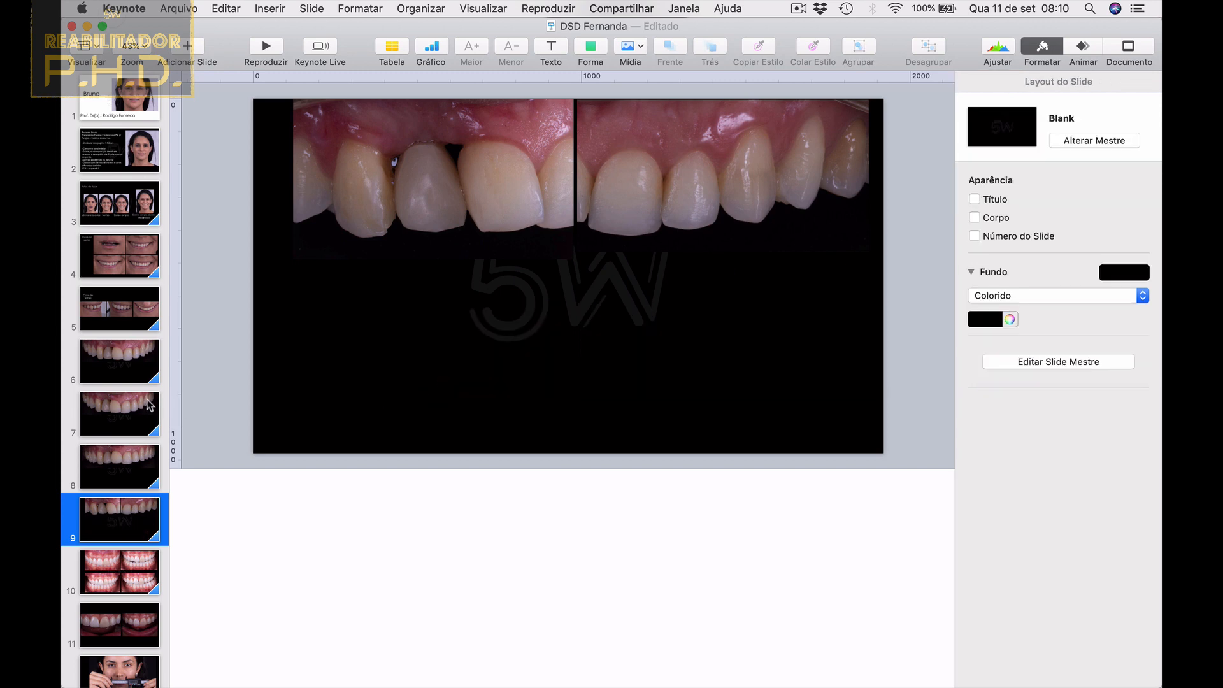
left_click(125, 561)
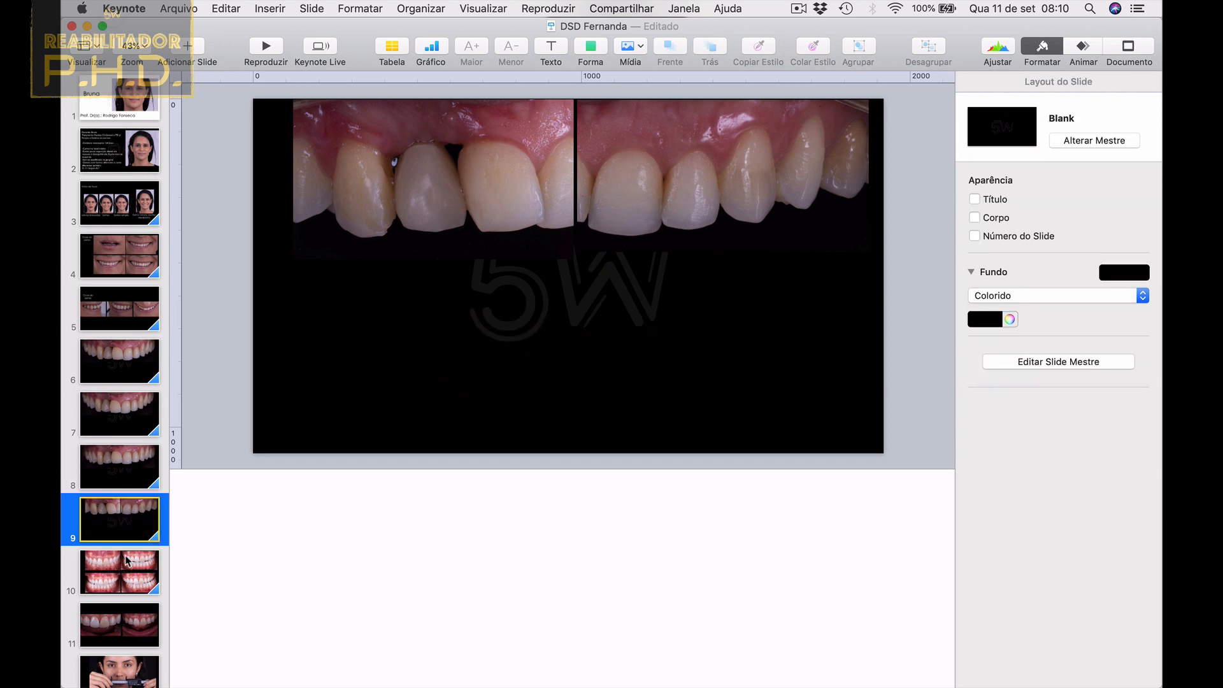
left_click(126, 560)
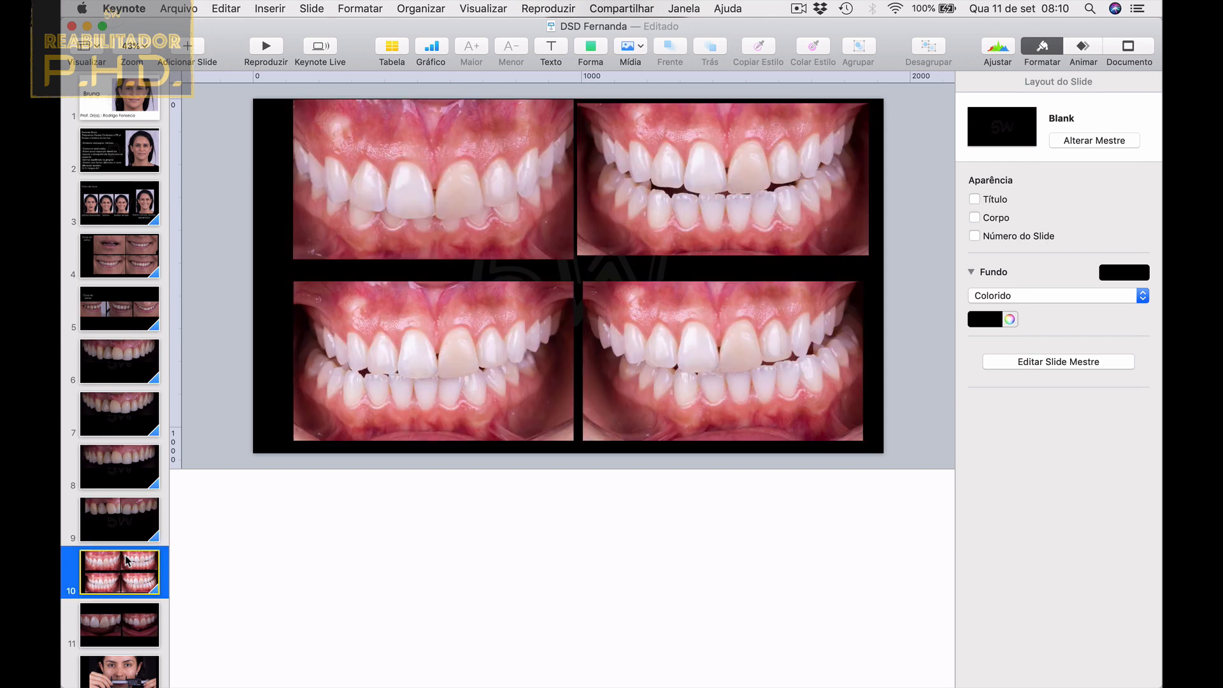
scroll(125, 561, "down", 1)
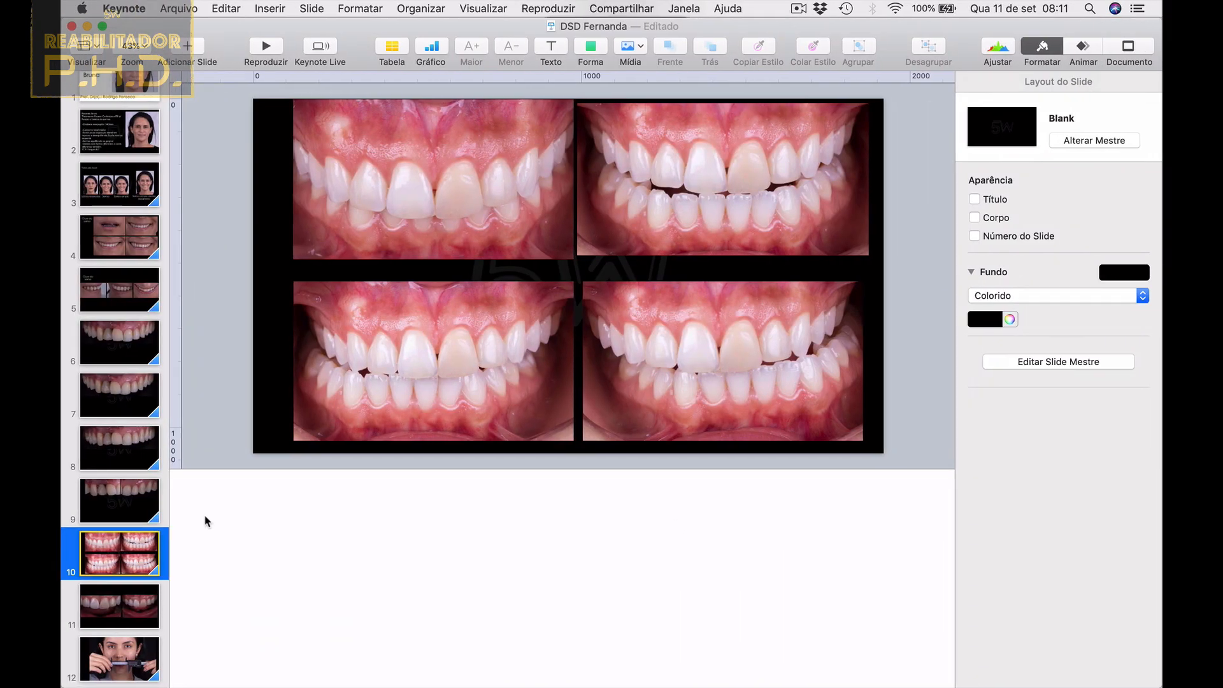
key("Delete")
key("Delete")
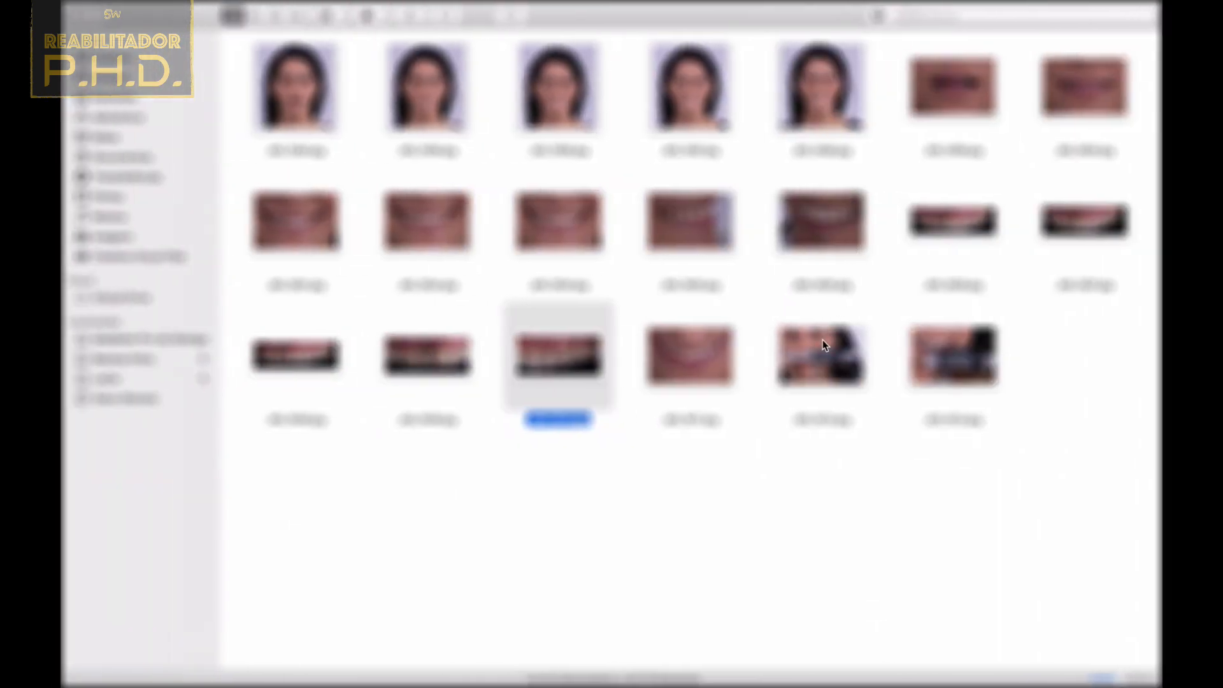
Replace the caliper photo on slide 10 with _MG_1612.jpg, shrink it and place it in the slide's left half.
left_click_drag(823, 345, 585, 290)
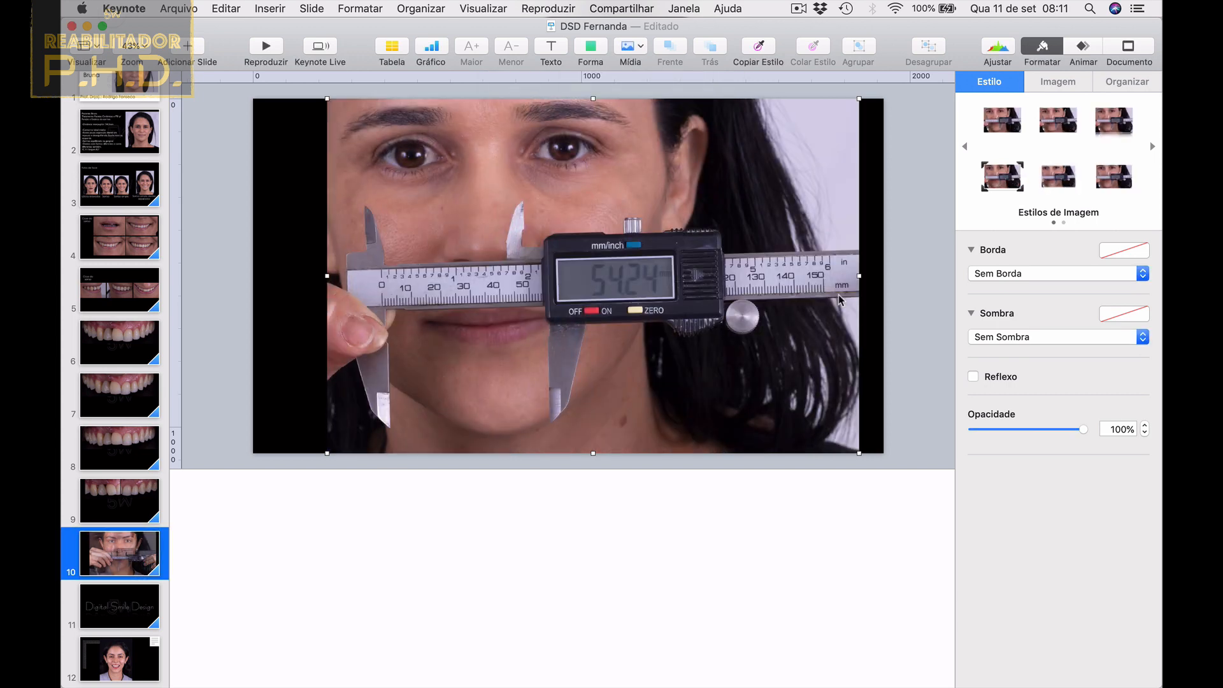
left_click_drag(859, 276, 622, 275)
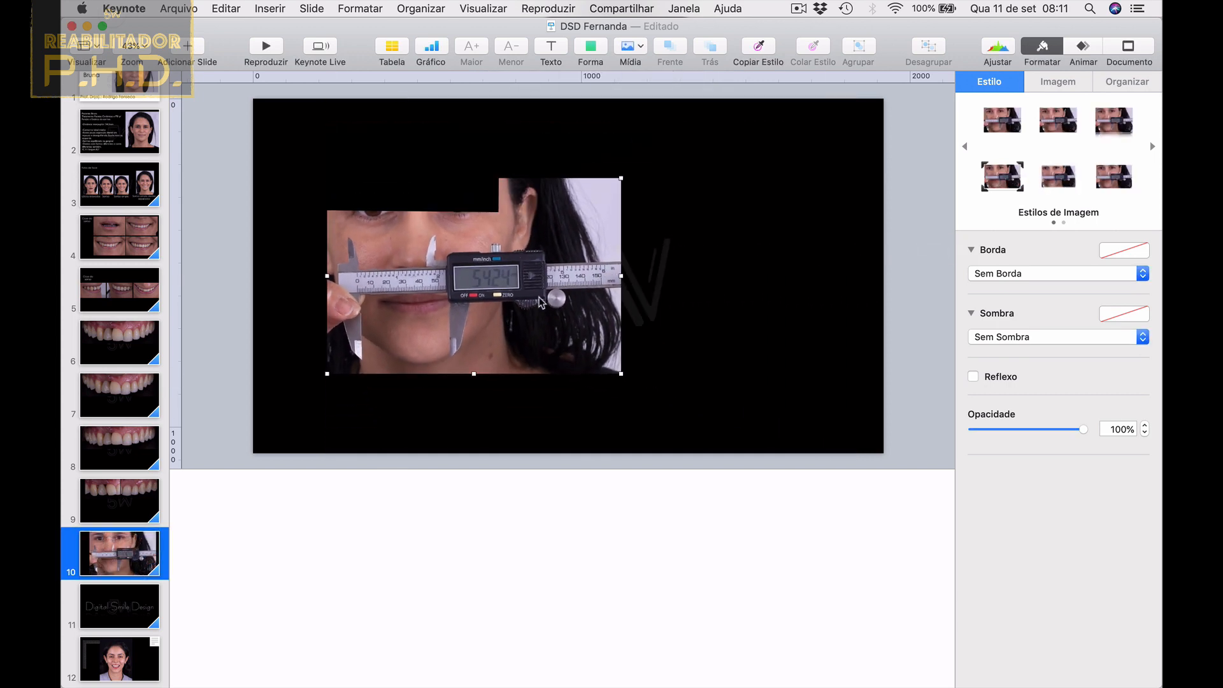
left_click_drag(534, 299, 476, 272)
left_click(669, 289)
Add _MG_1613.jpg to slide 10, scaled to match the first caliper photo and aligned beside it in the right half.
key("ctrl+Left")
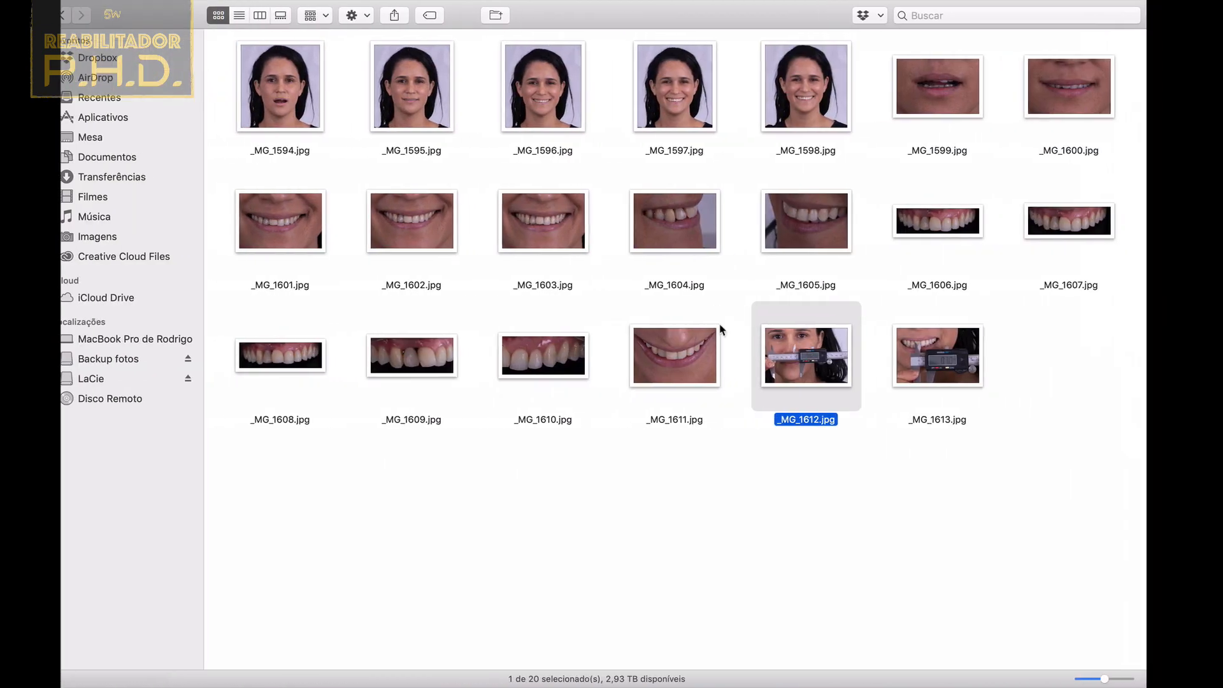
left_click(950, 364)
left_click_drag(950, 364, 746, 273)
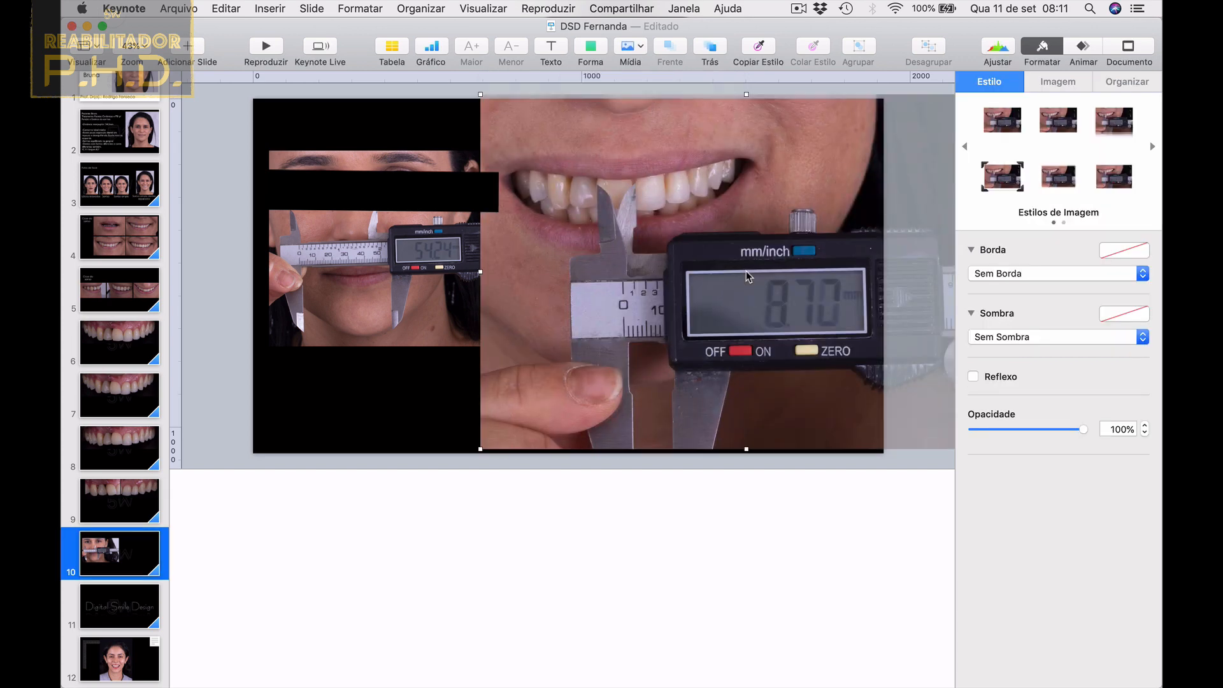
left_click_drag(759, 282, 759, 284)
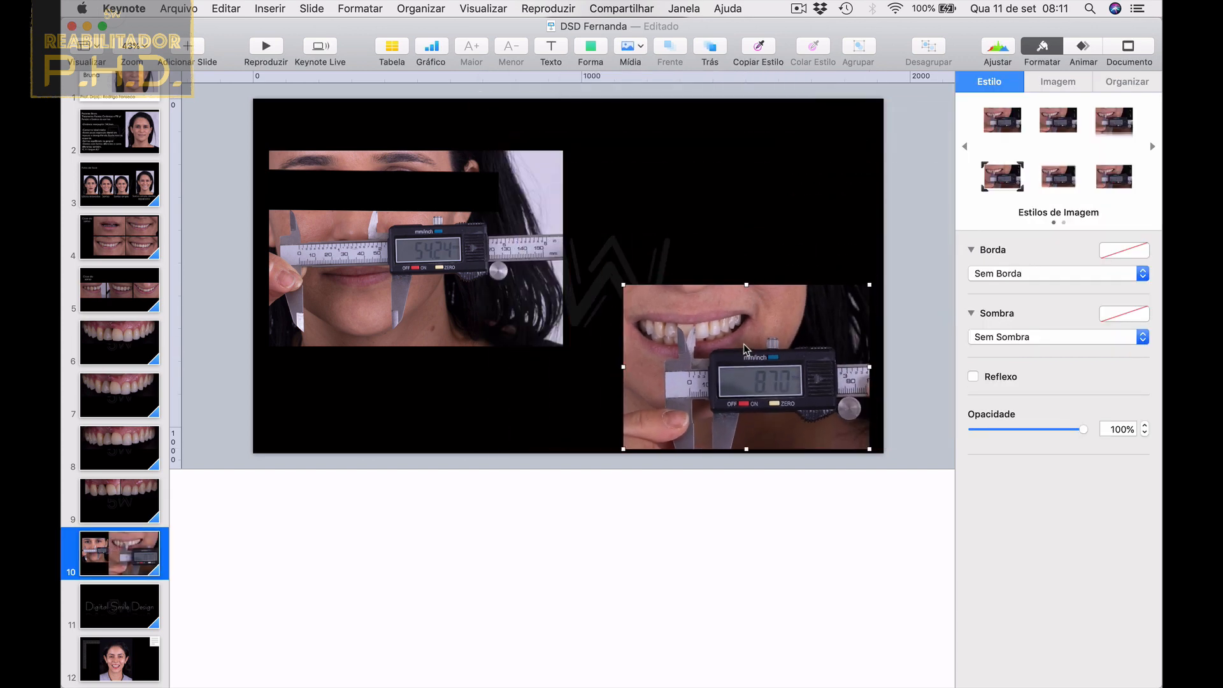
left_click_drag(746, 350, 728, 260)
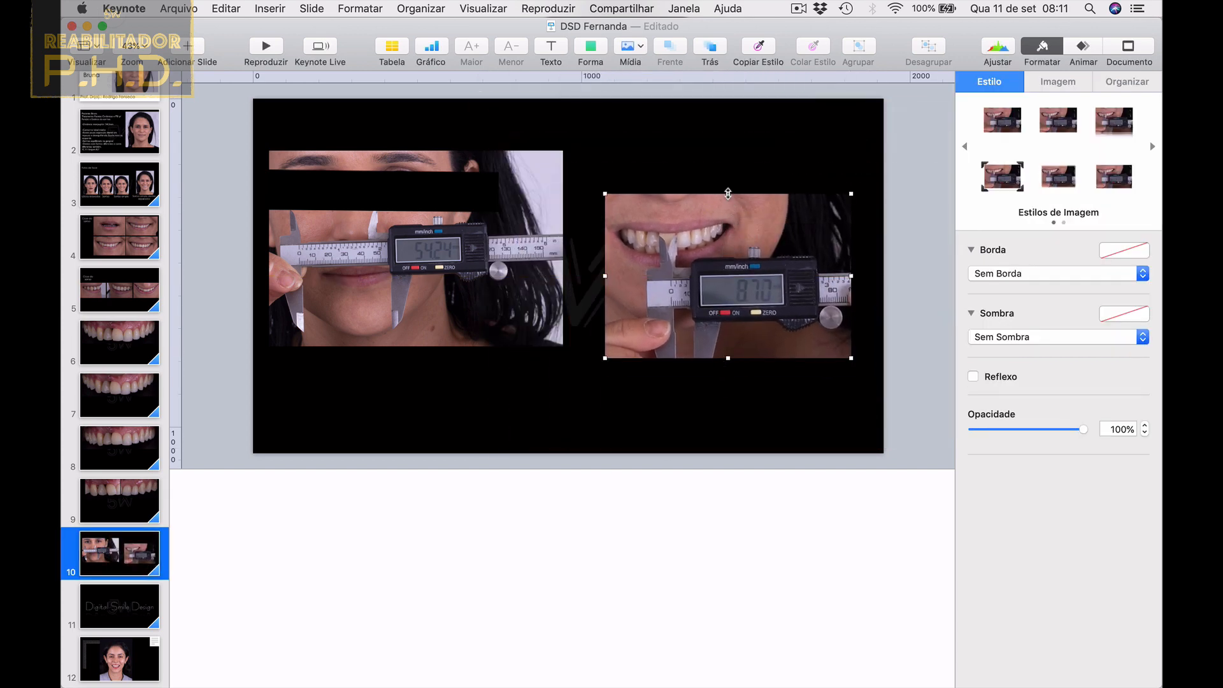
mouse_move(728, 193)
left_mouse_down()
mouse_move(726, 151)
mouse_move(713, 198)
left_mouse_up()
left_click(502, 370)
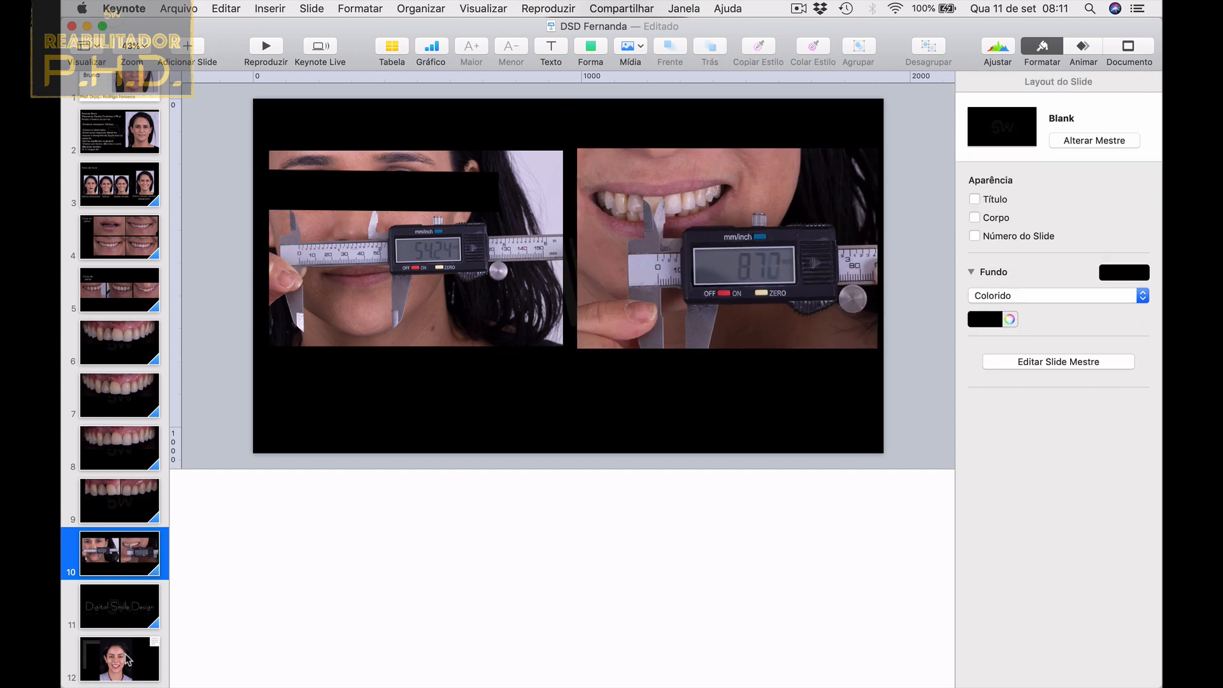
Delete the template face photo from slide 12, keeping the ruler and the guides.
left_click(127, 659)
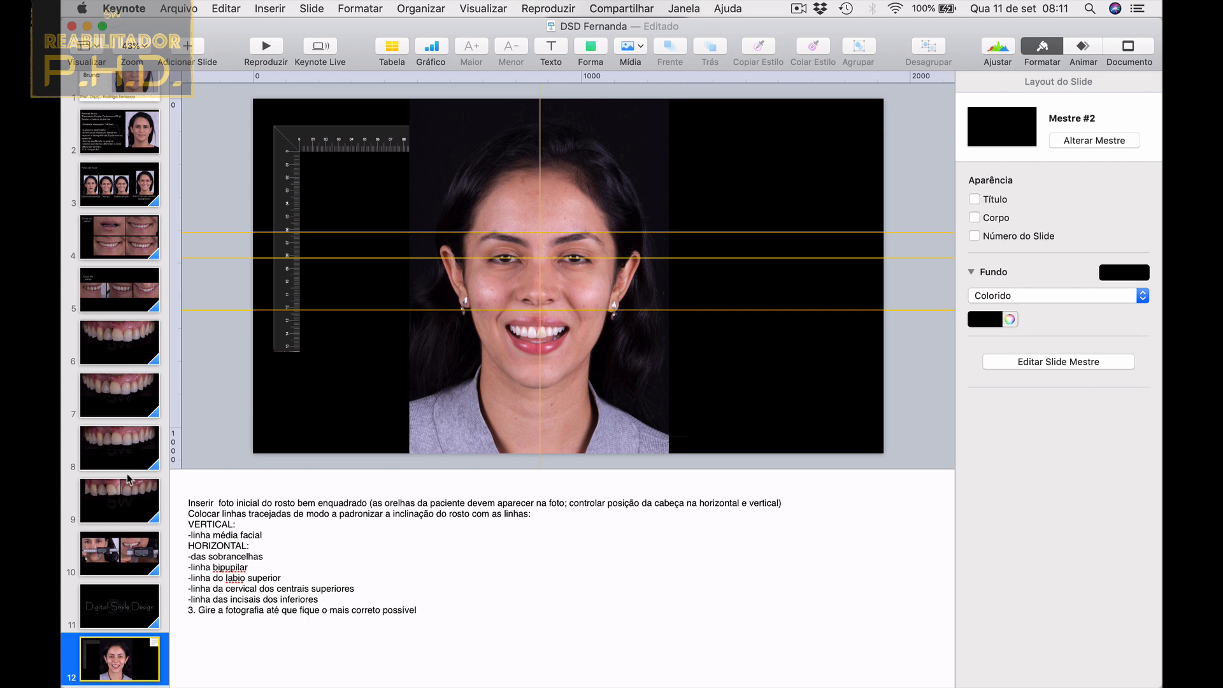
scroll(127, 472, "down", 3)
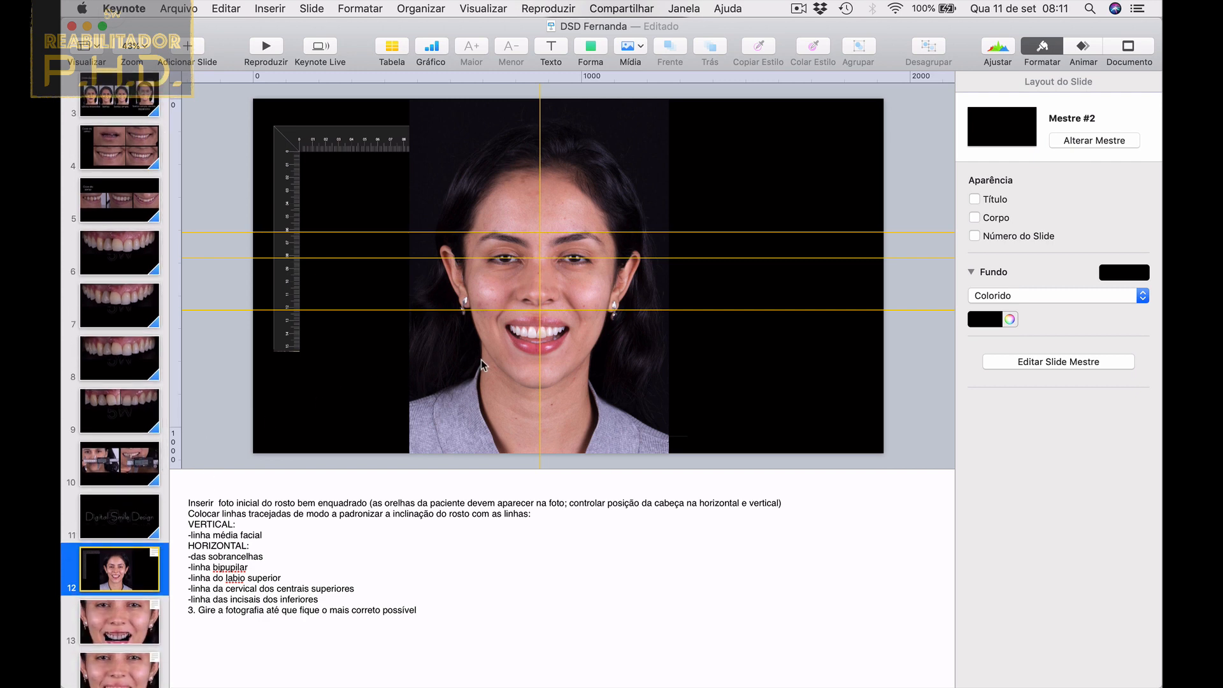
left_click(456, 384)
key("Delete")
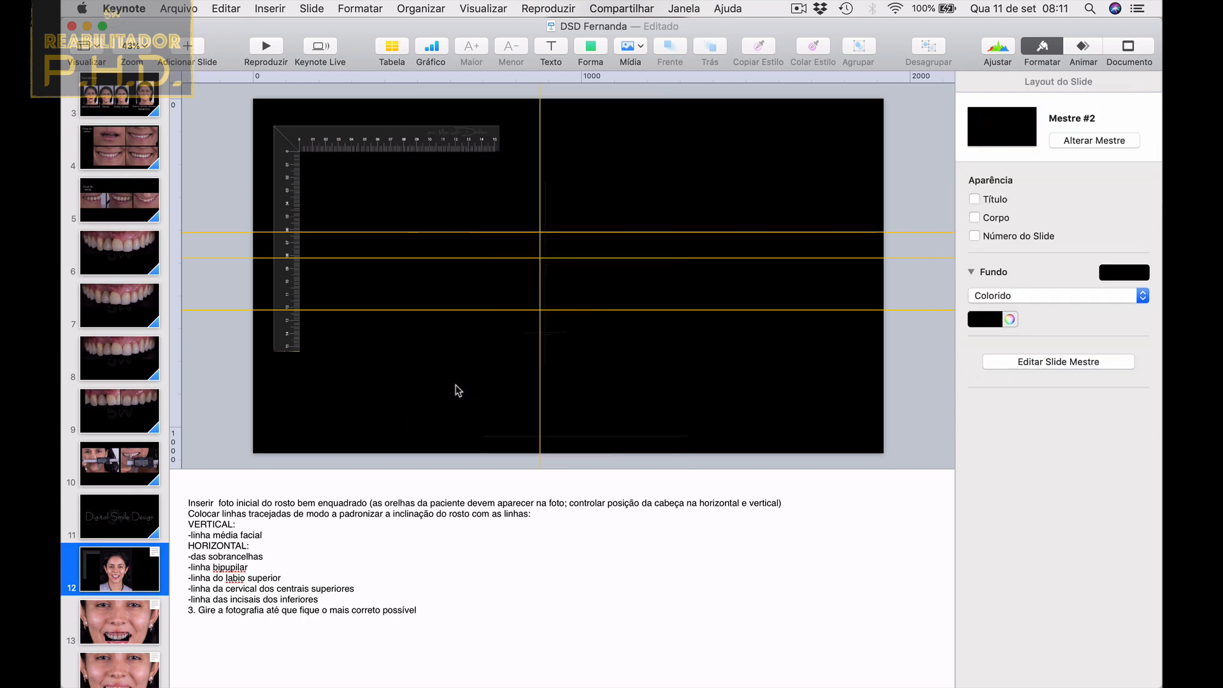
Copy the "Sorriso amplo dentes separados" face photo from slide 3 to slide 12, enlarge it to about 714 × 977 pt and centre it on the vertical guide.
left_click(146, 107)
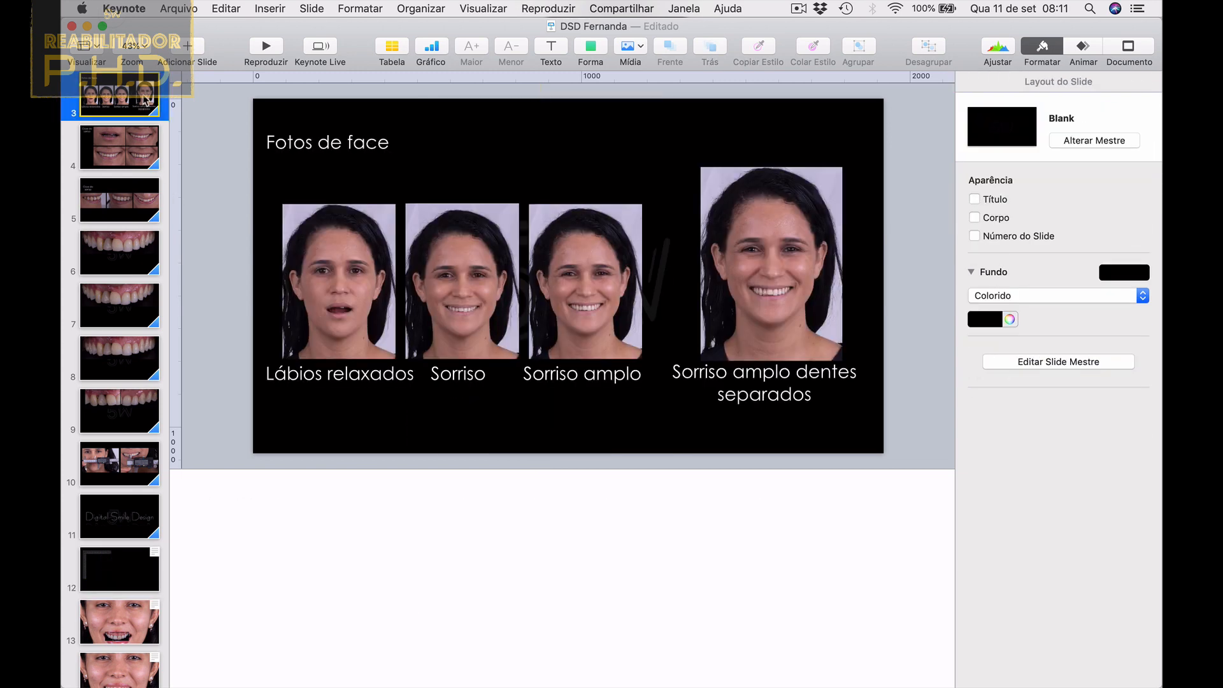
left_click(820, 311)
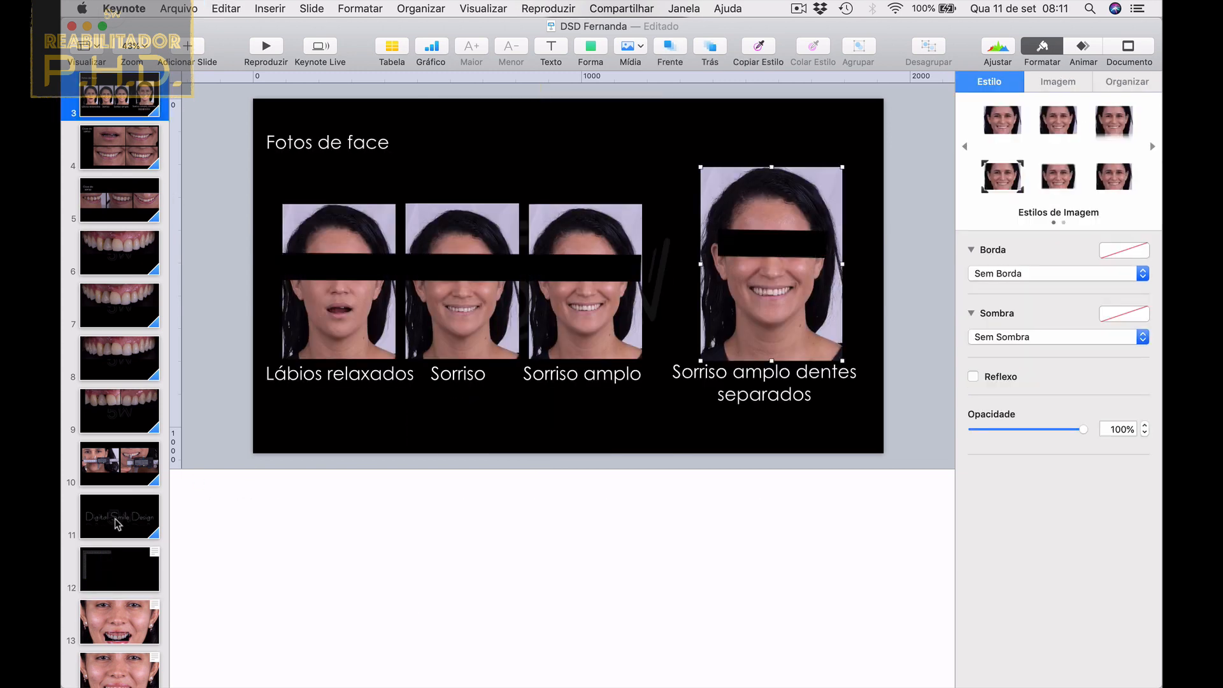
left_click(125, 569)
key("cmd+v")
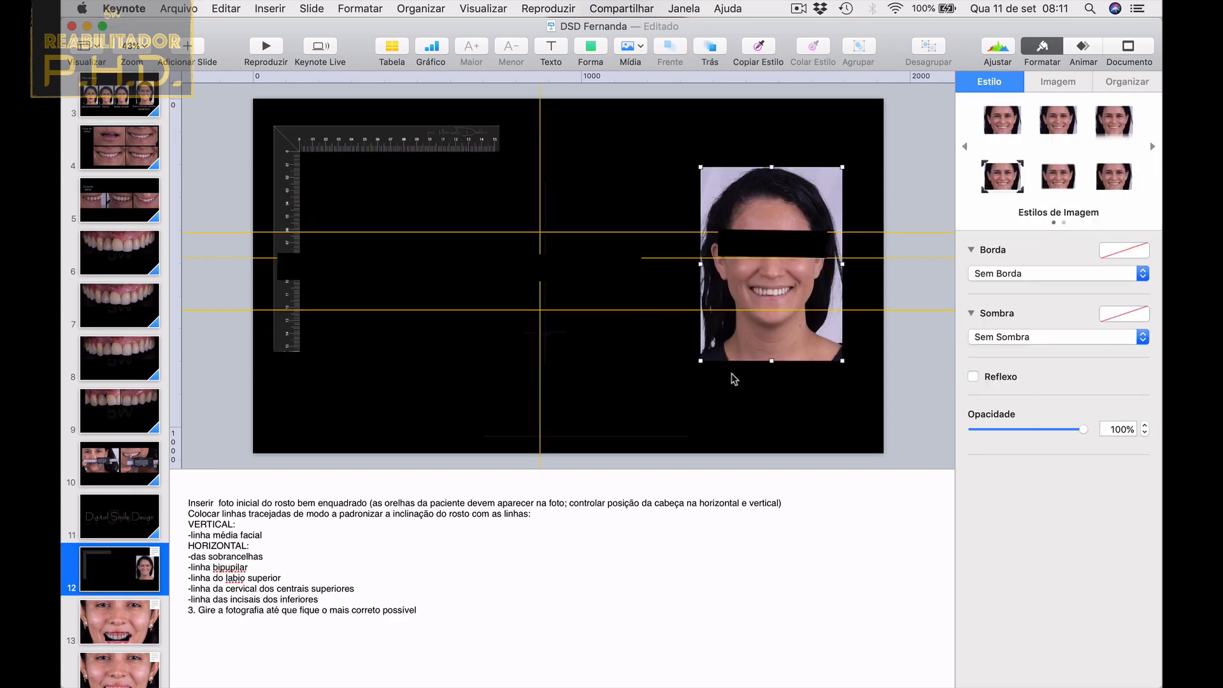
left_click_drag(772, 362, 561, 284)
Lower the topmost horizontal guide to the patient's eyes and raise the lowest one to just above the upper lip.
scroll(565, 264, "up", 5)
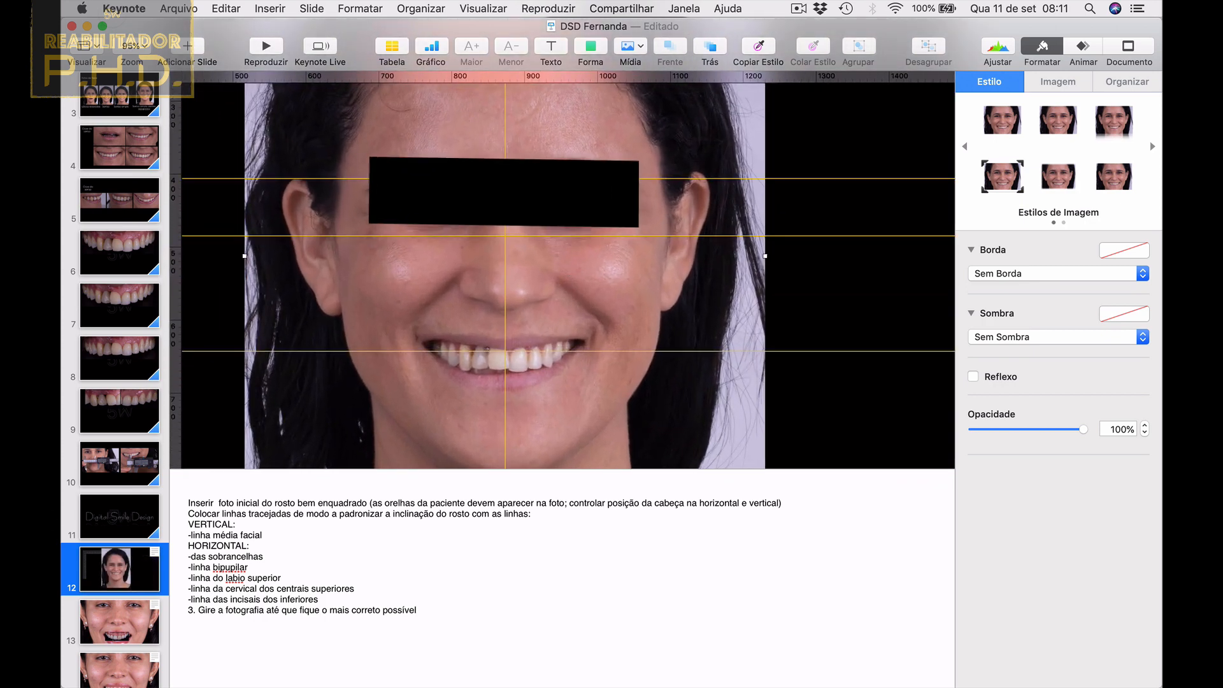
left_click_drag(612, 178, 612, 202)
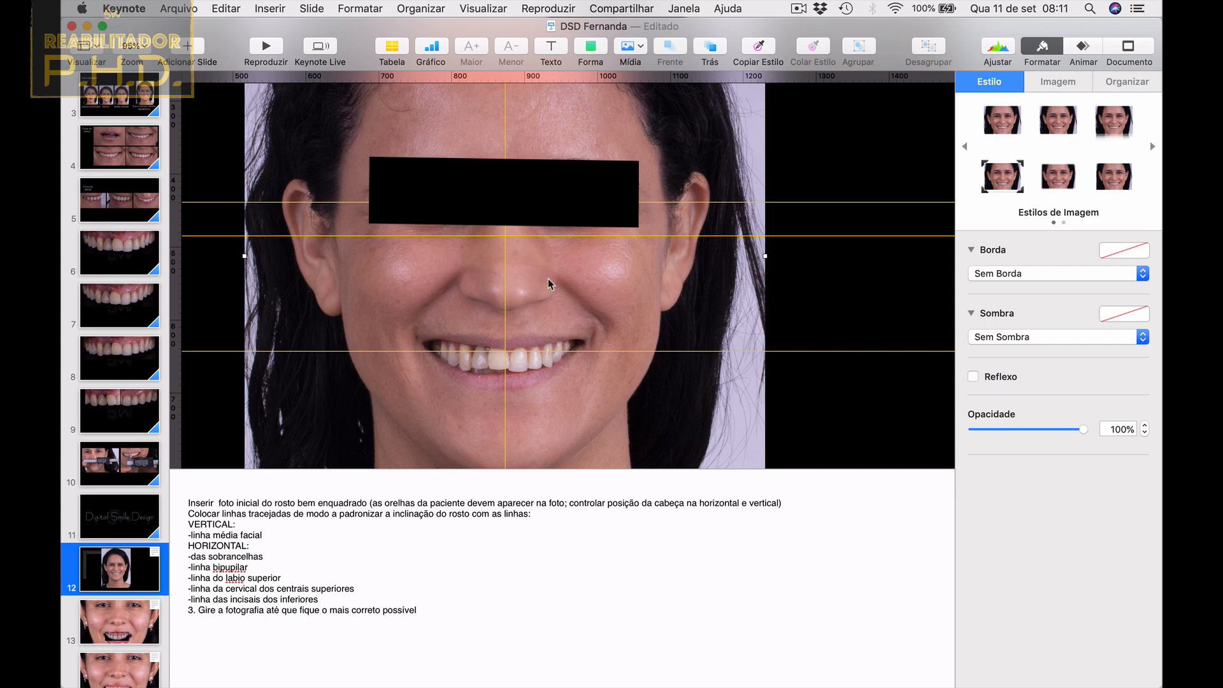
left_click_drag(535, 347, 538, 313)
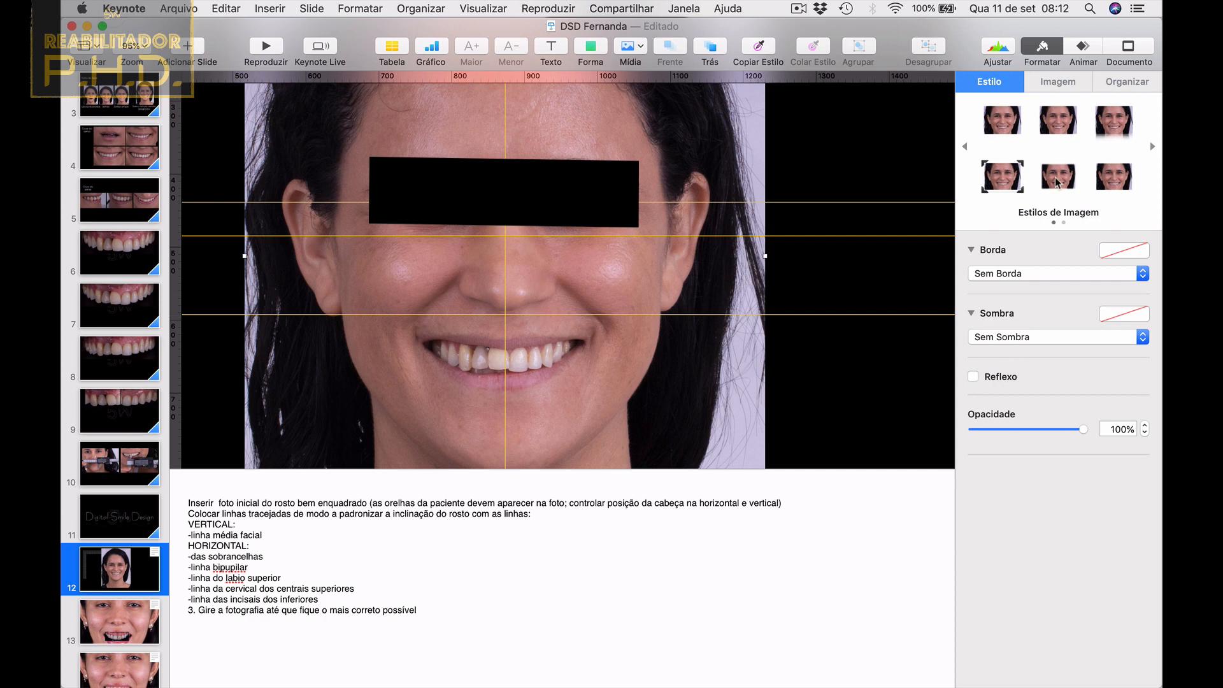
Rotate the face photo on slide 12 to 359° and shift the vertical guide slightly right onto the facial midline.
left_click(1128, 82)
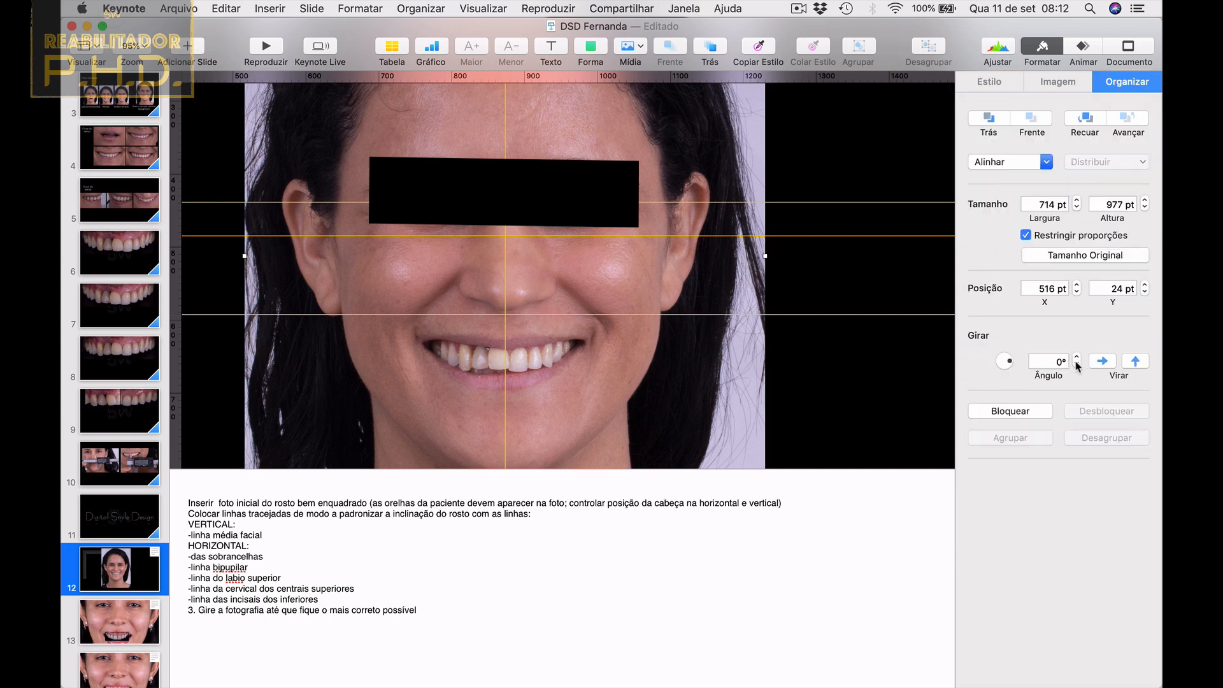
left_click(1076, 364)
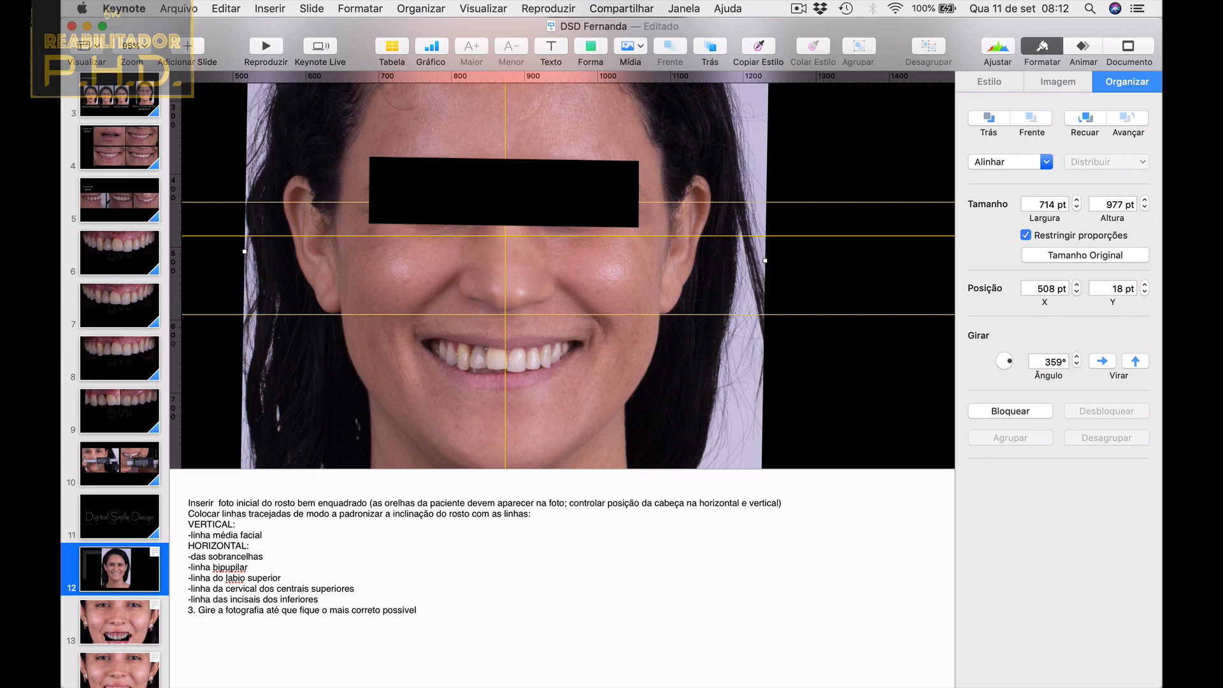
left_click_drag(505, 362, 507, 361)
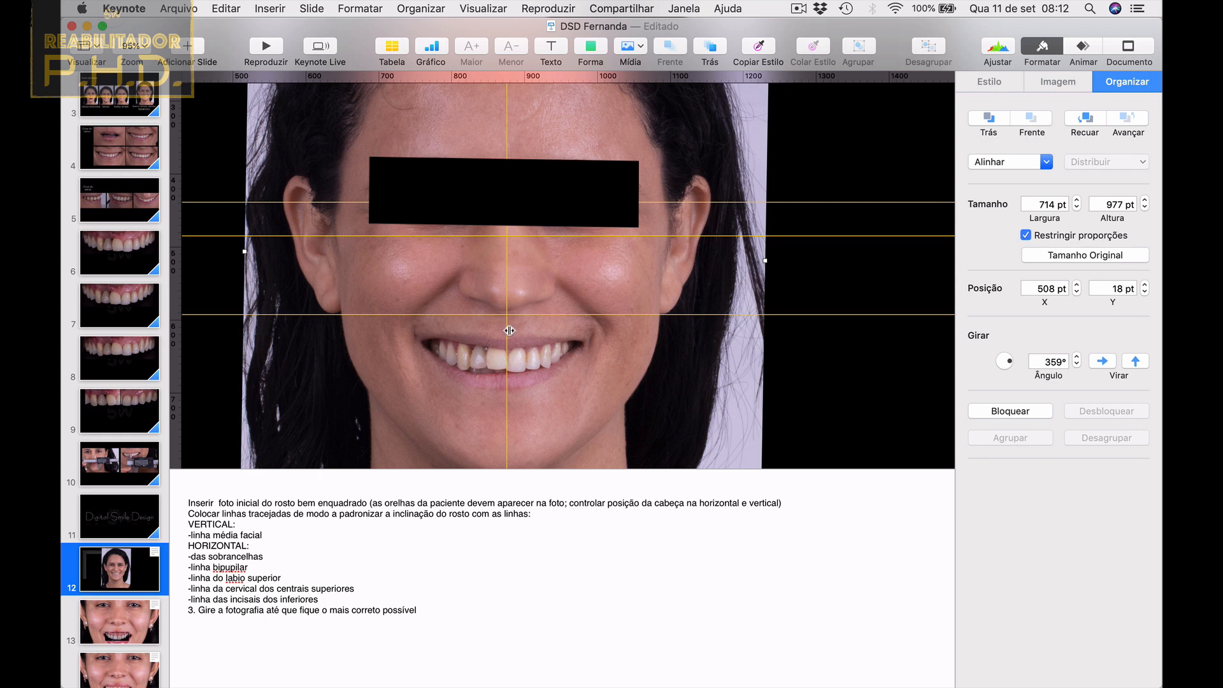
scroll(601, 371, "down", 5)
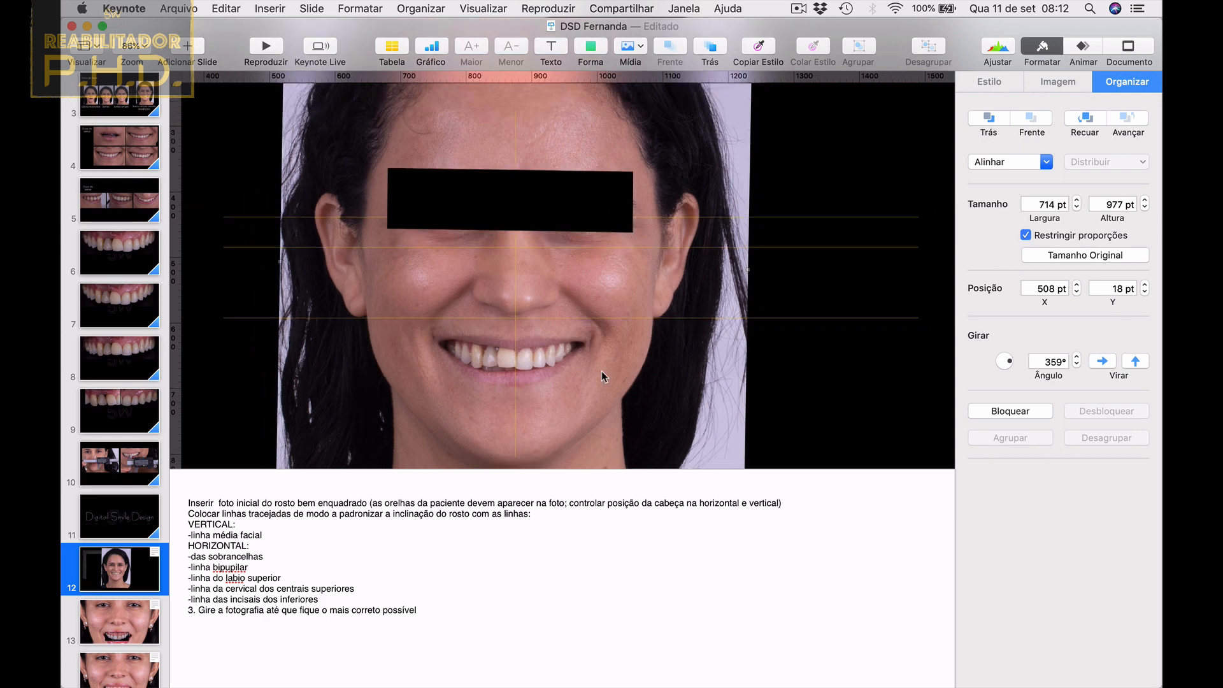
scroll(602, 370, "down", 1)
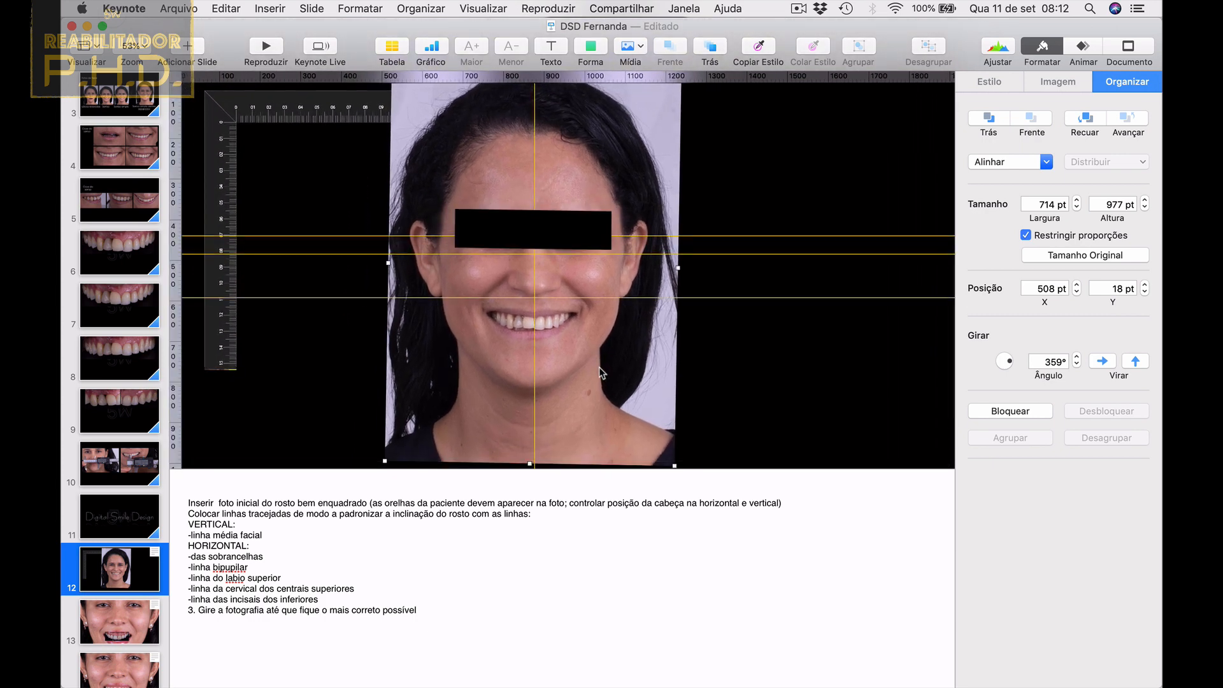
Duplicate slide 12 with the aligned face photo and select the photo on the copy.
scroll(128, 576, "down", 2)
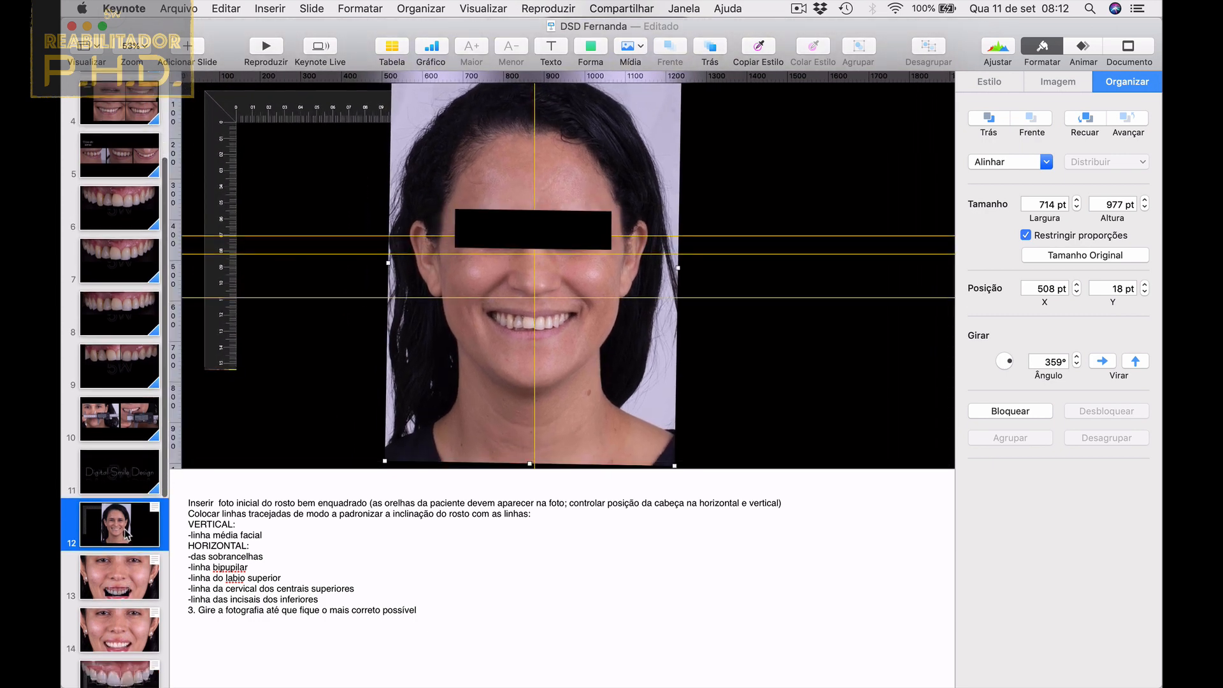
left_click(131, 519)
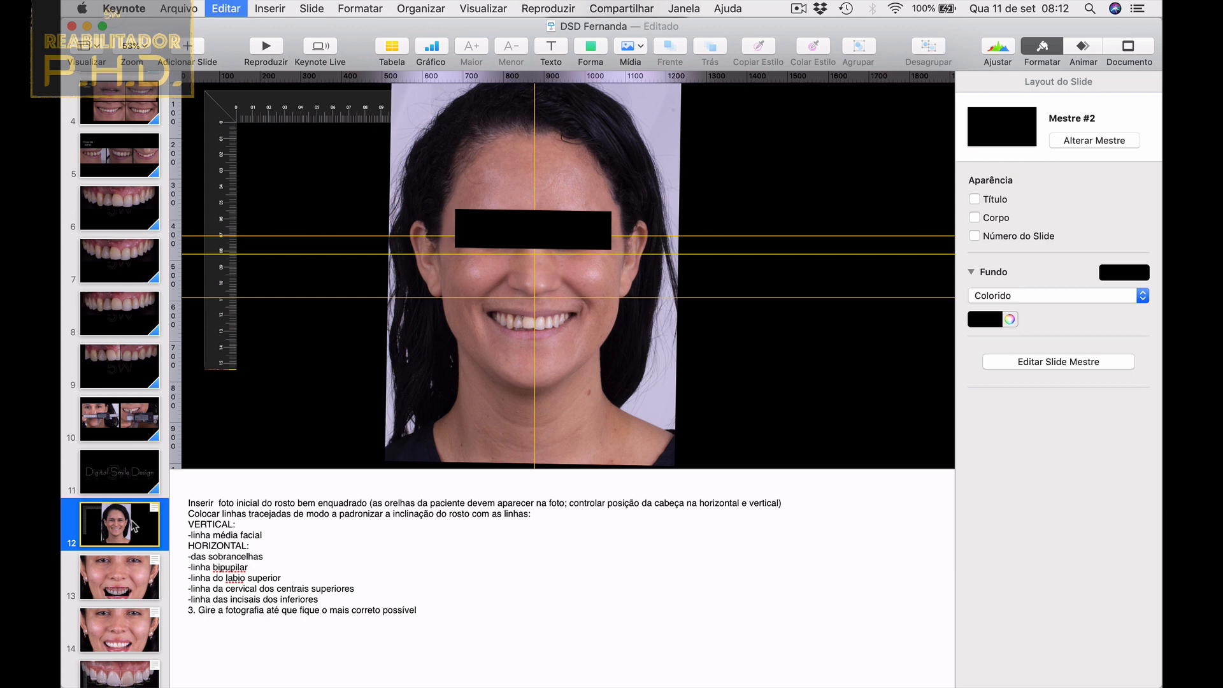
key("super+d")
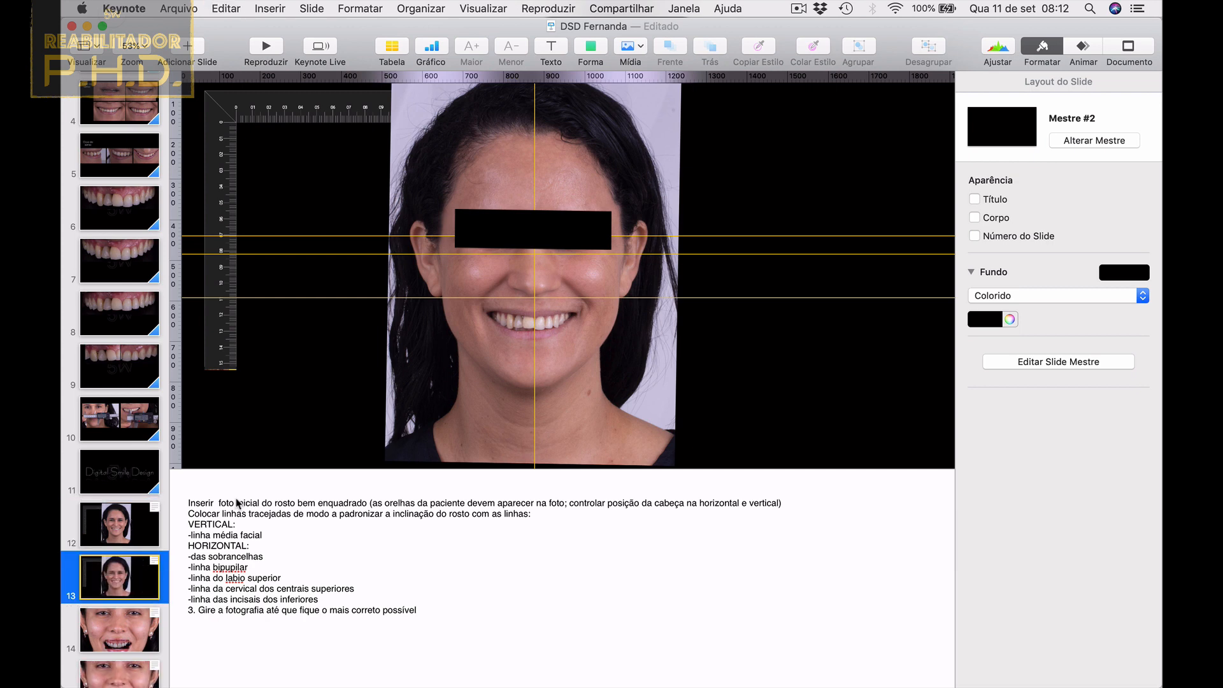
left_click(444, 368)
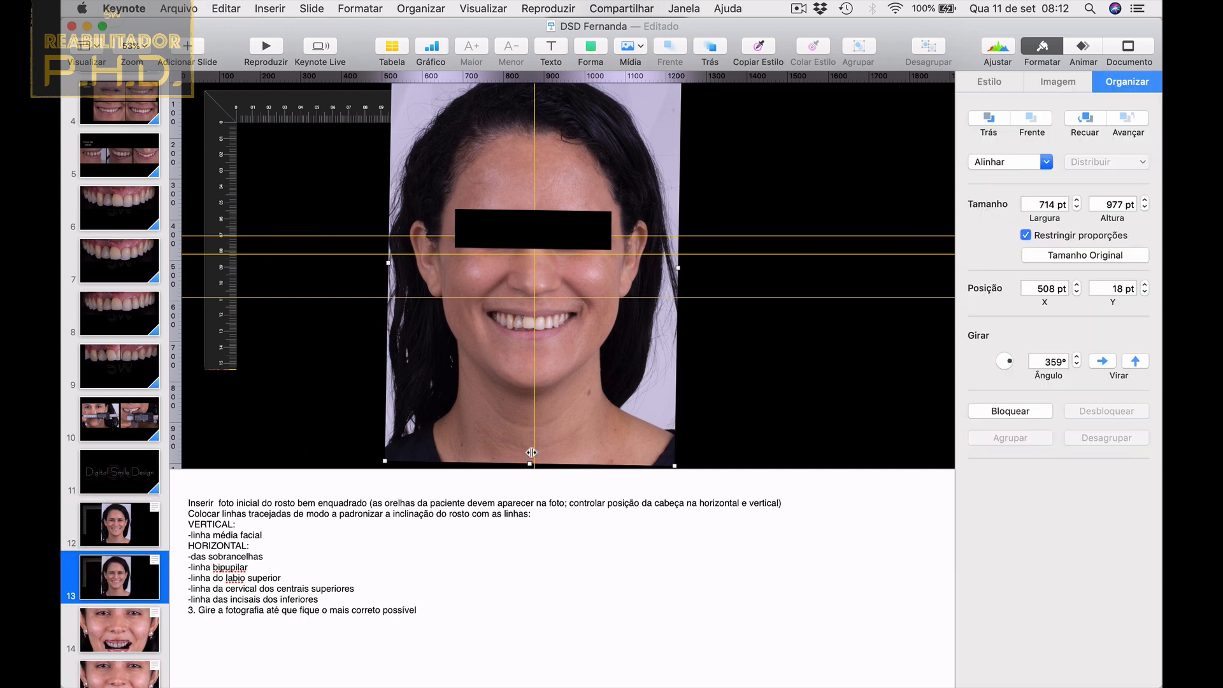
Enlarge the face photo on slide 13 to about 1884 × 2576 pt and position it so the smile fills the slide.
scroll(575, 314, "down", 5)
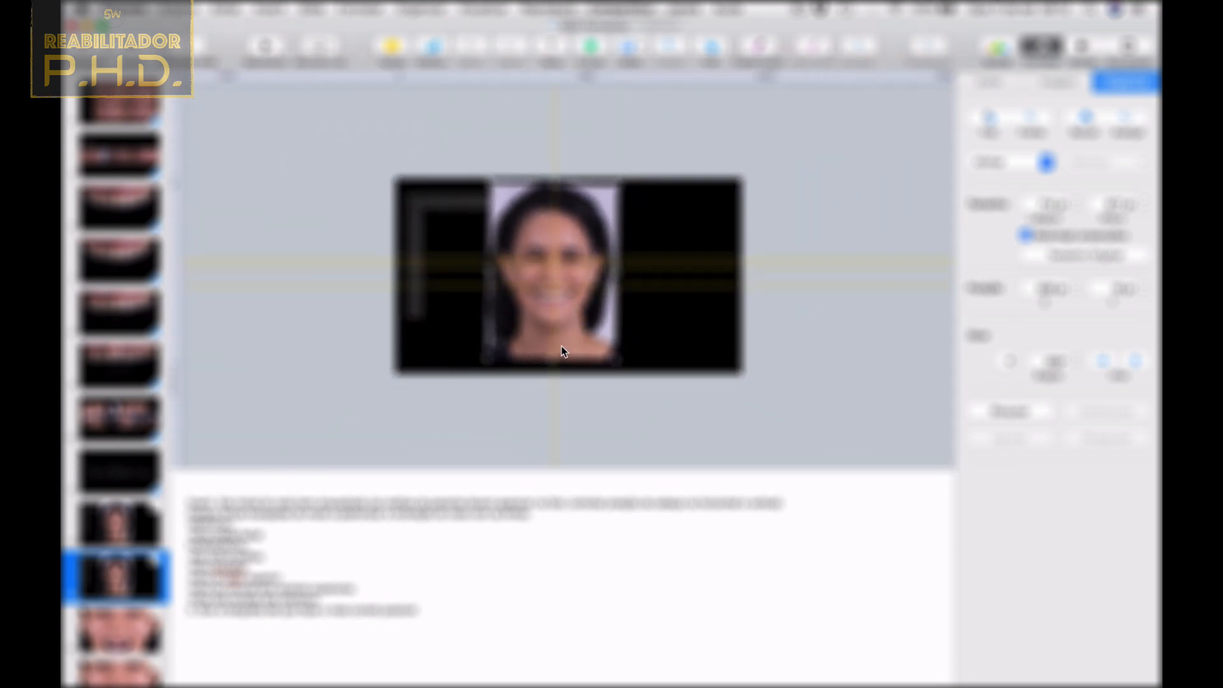
left_click_drag(551, 358, 575, 637)
left_click_drag(601, 429, 622, 247)
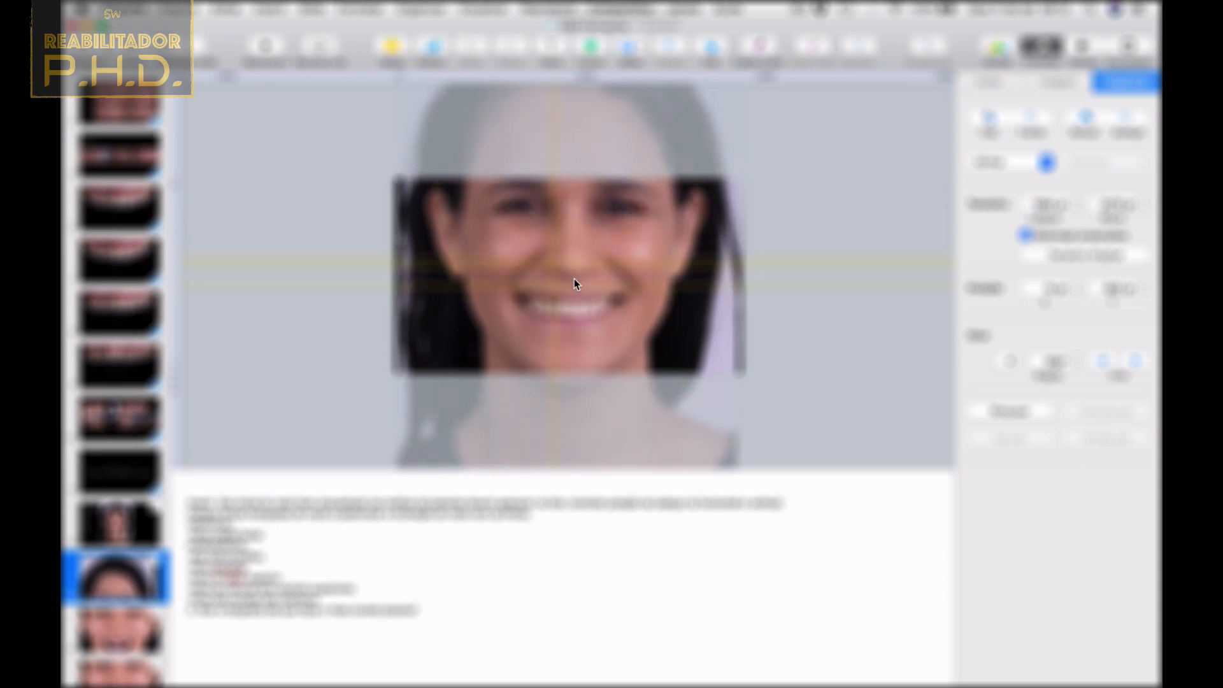
left_click_drag(598, 303, 586, 303)
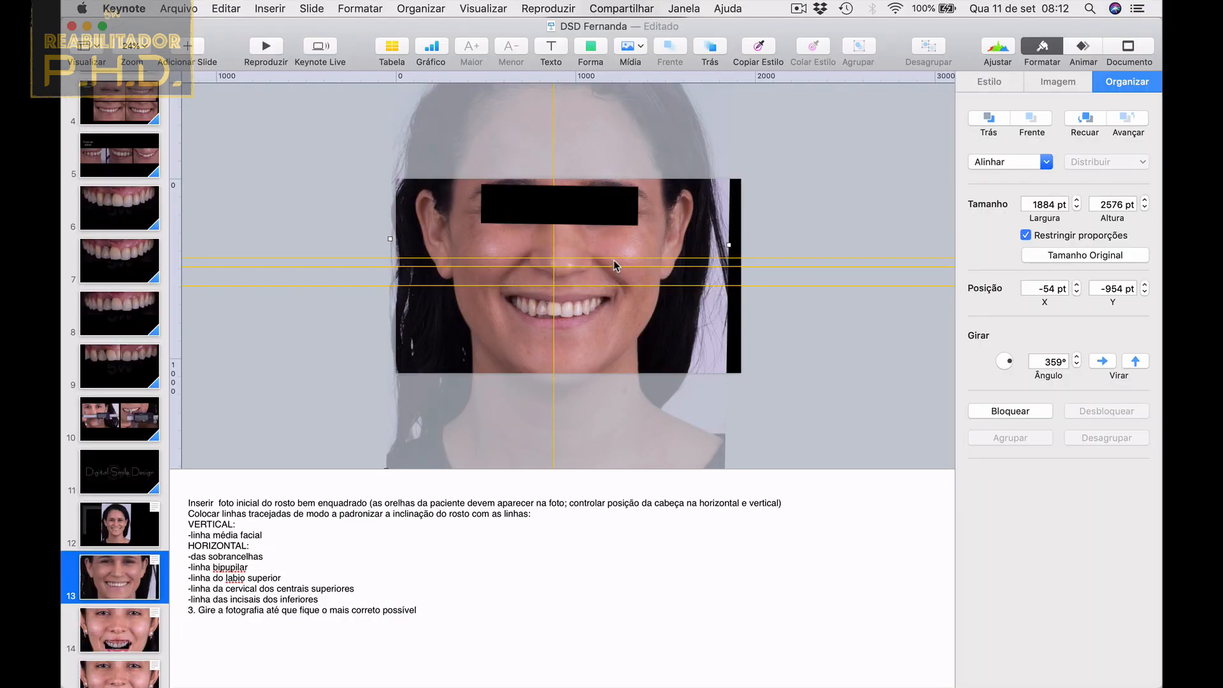
Remove the three horizontal guides and the vertical guide from slide 13.
left_click_drag(614, 258, 615, 76)
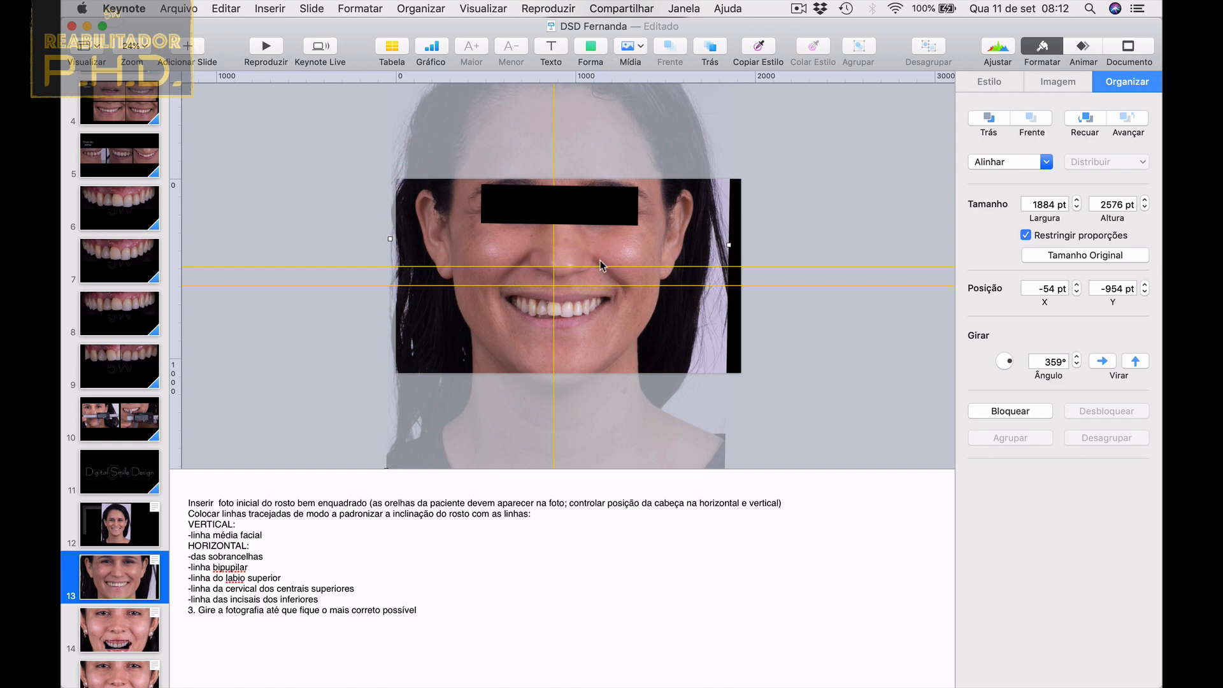
left_click_drag(598, 267, 603, 68)
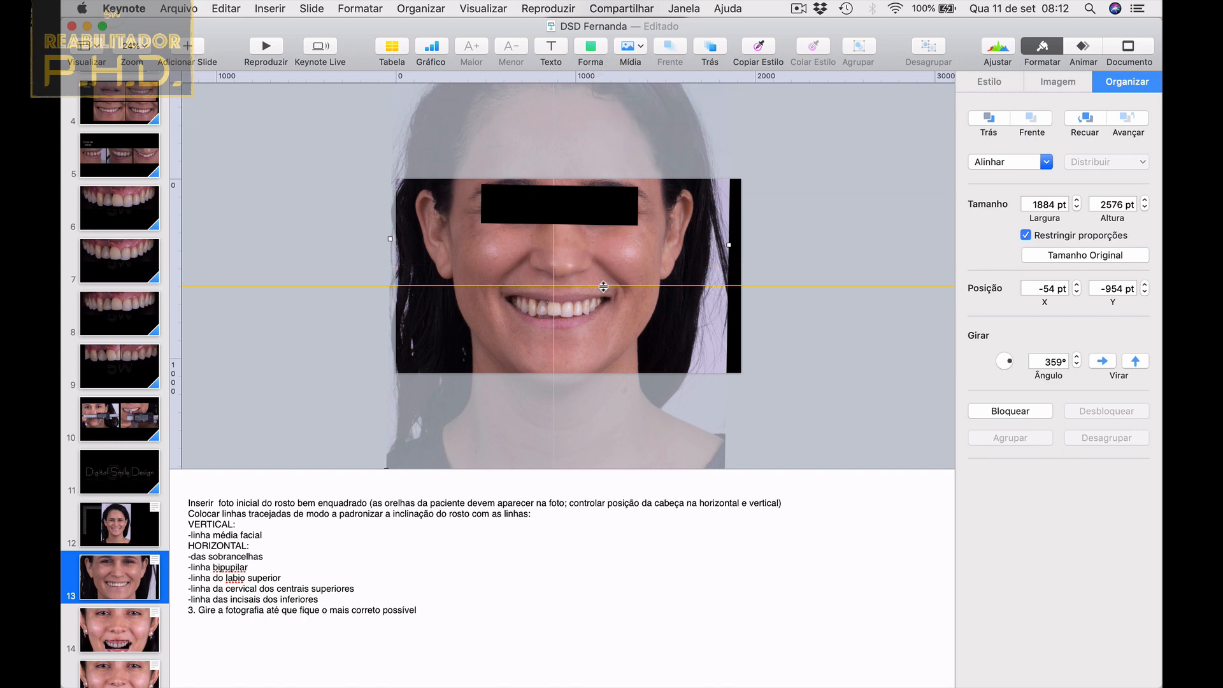
left_click_drag(604, 285, 608, 60)
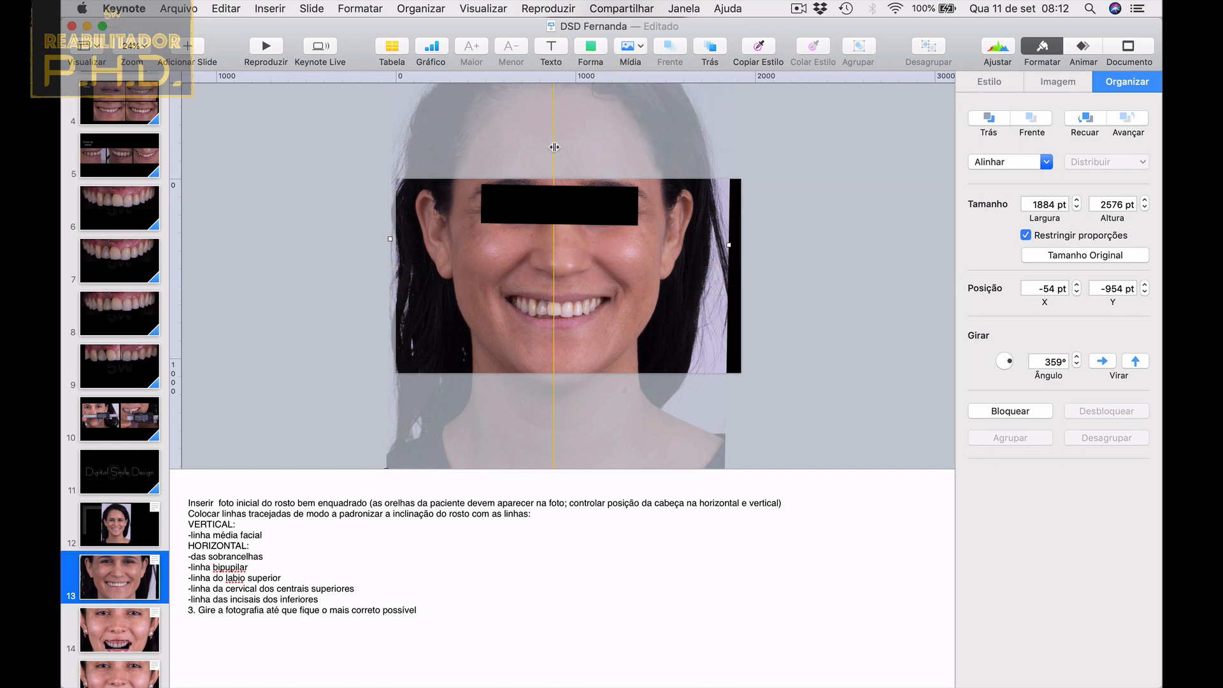
left_click_drag(555, 147, 161, 162)
Copy the intraoral upper teeth photo from slide 6 to slide 13.
left_click(132, 222)
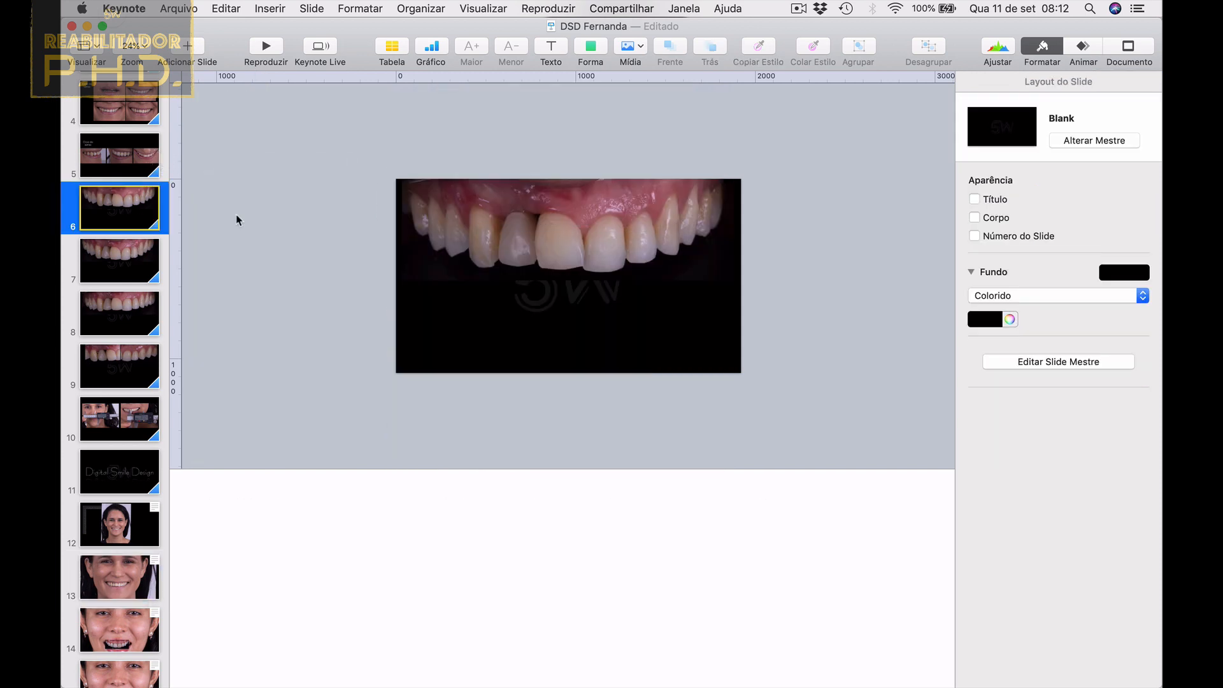
left_click(521, 243)
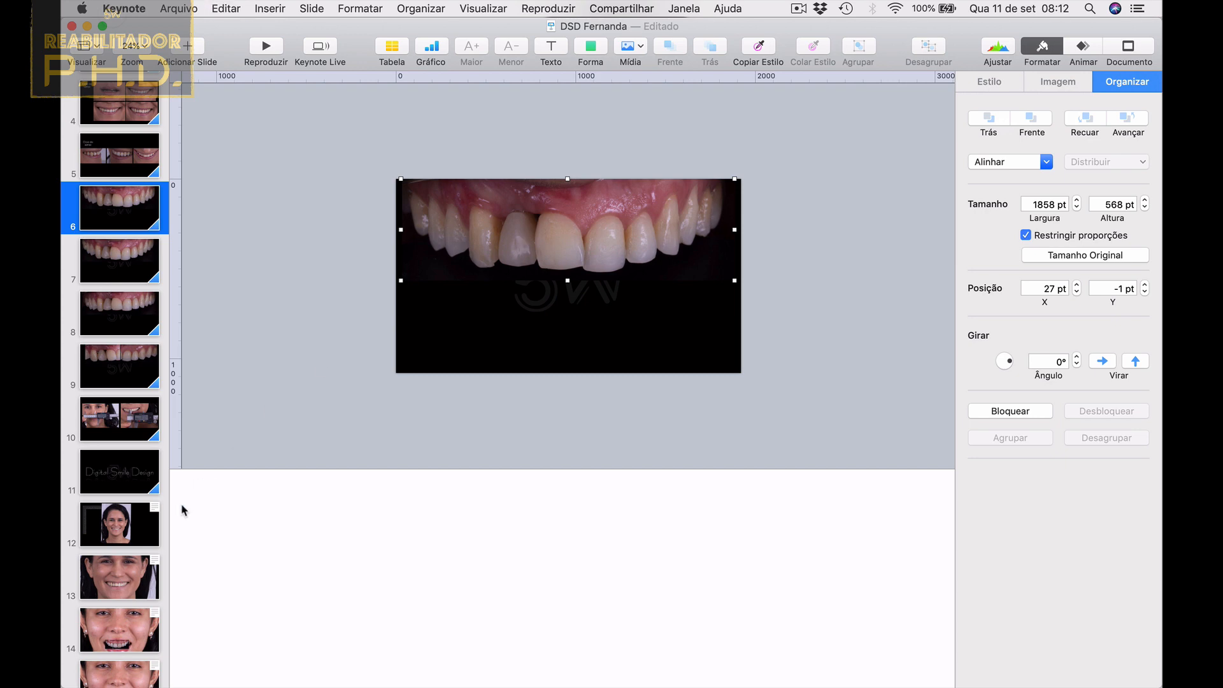
left_click(147, 538)
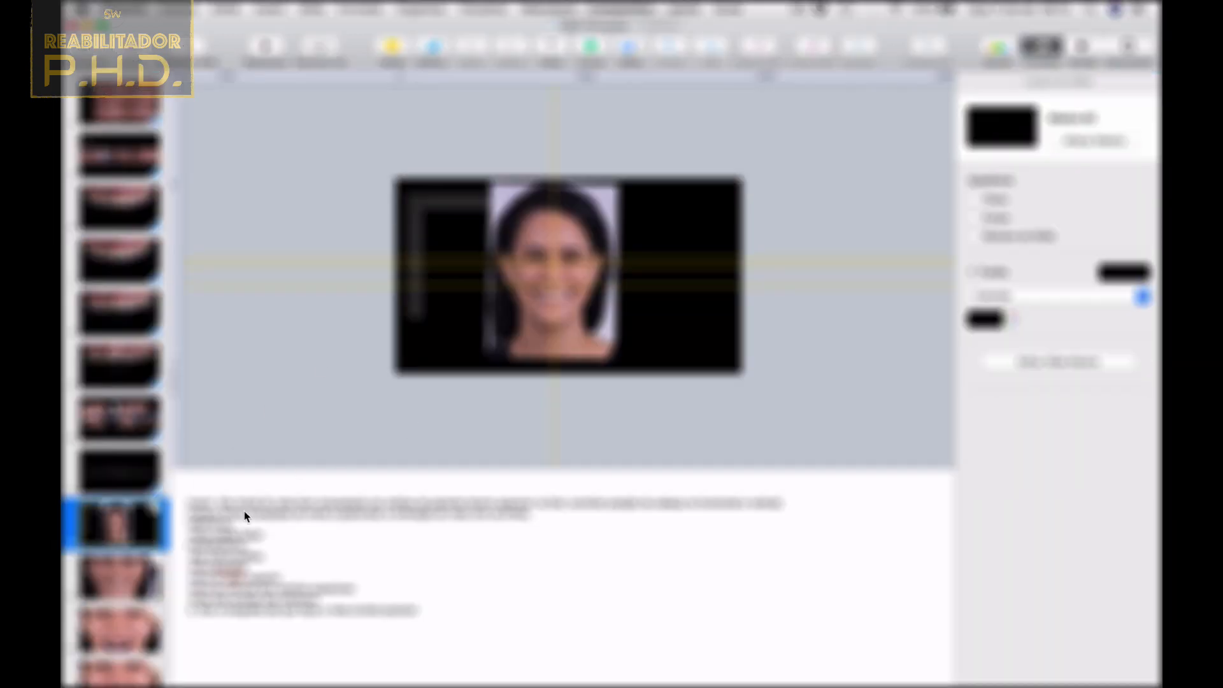
left_click(120, 577)
left_click(599, 248)
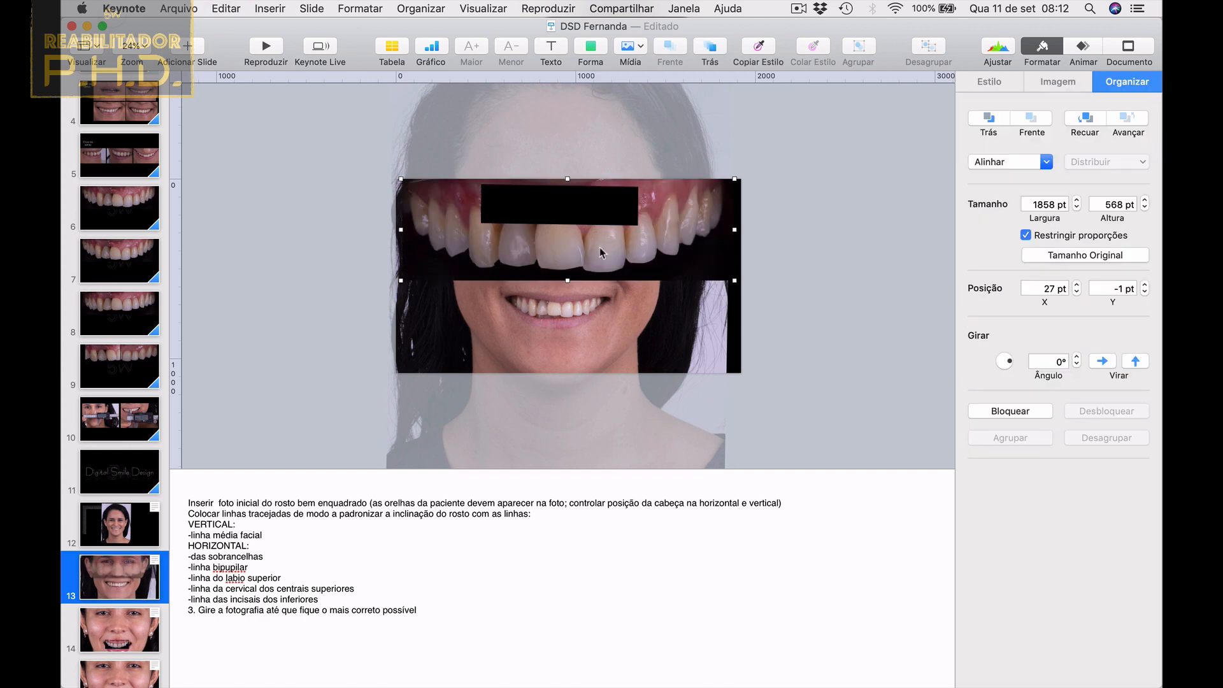
Shrink the intraoral teeth photo to about 485 × 148 pt and place it on the cheek, clear of the smile.
scroll(646, 228, "up", 5)
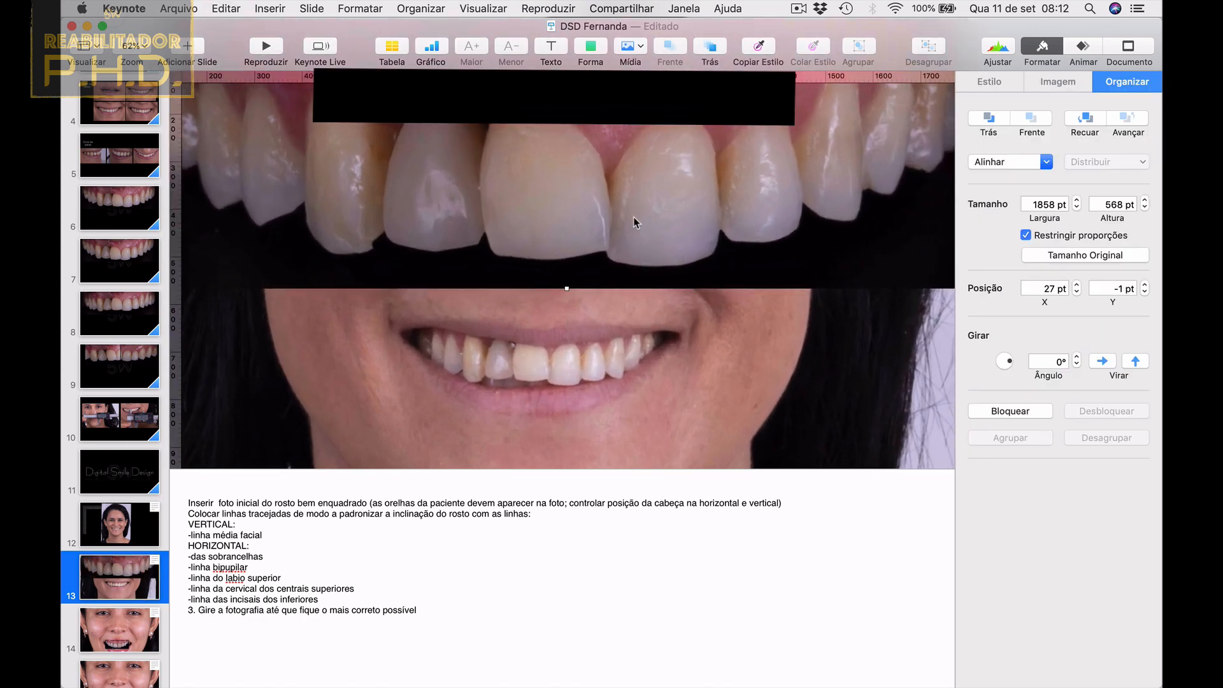
left_click_drag(633, 199, 619, 275)
left_click_drag(552, 107, 743, 211)
Add a straight line along the incisal edges of the smile, from about 749, 764 pt to 1070, 756 pt.
left_click(593, 47)
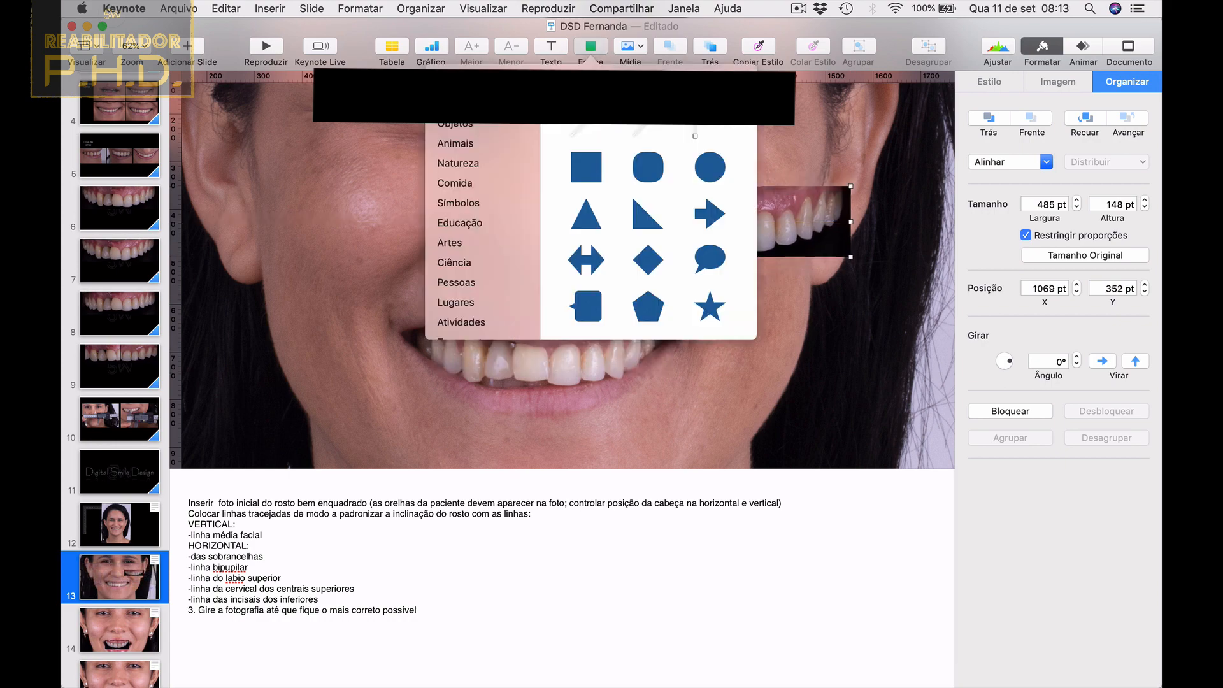
left_click(584, 124)
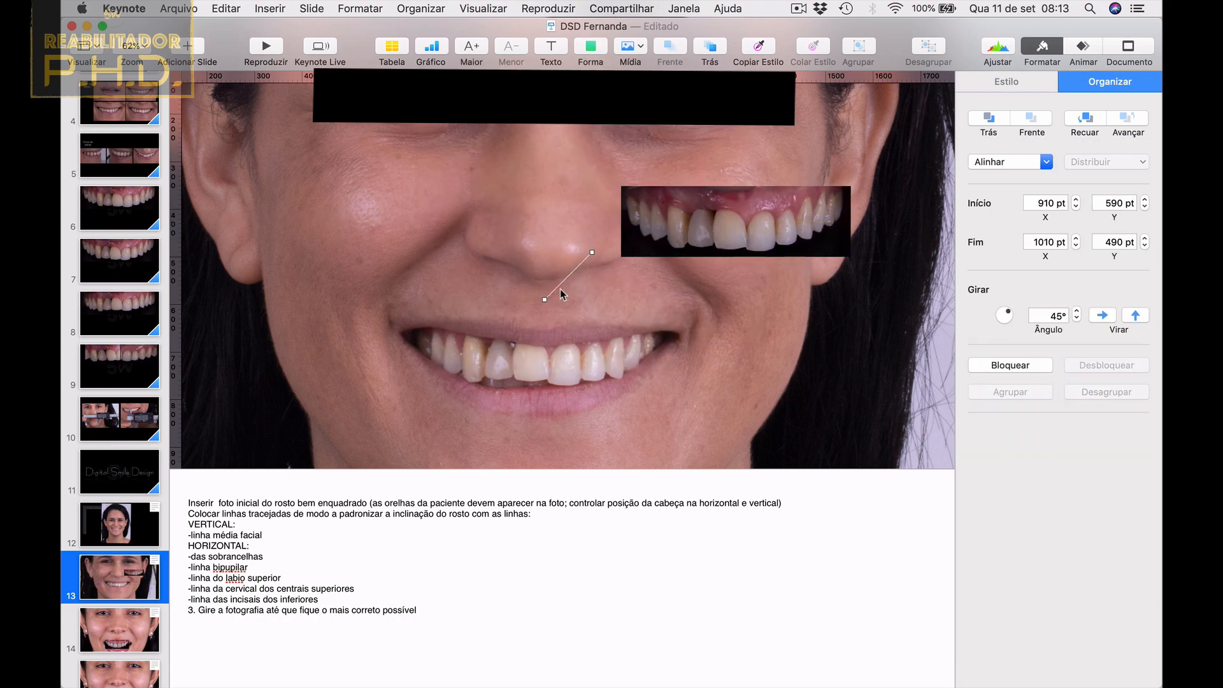
left_click_drag(560, 281, 621, 378)
left_click_drag(474, 384, 466, 382)
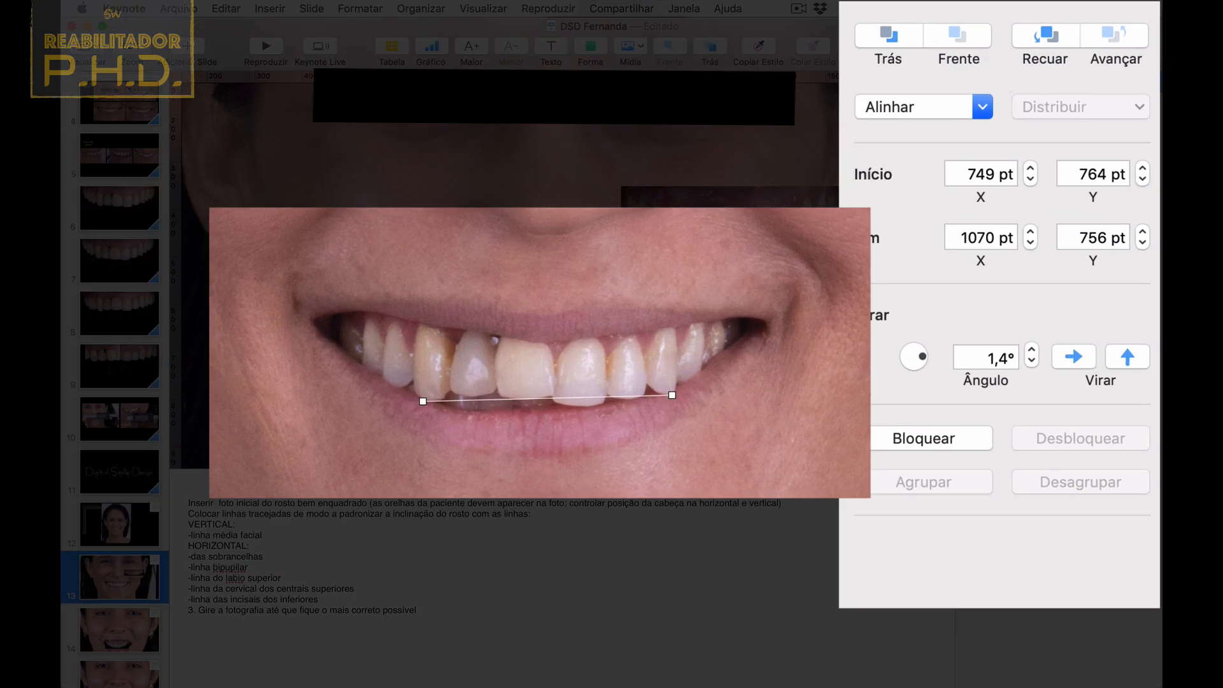
Format the incisal line with a green stroke 3 pt thick.
left_click(990, 83)
left_click(1029, 325)
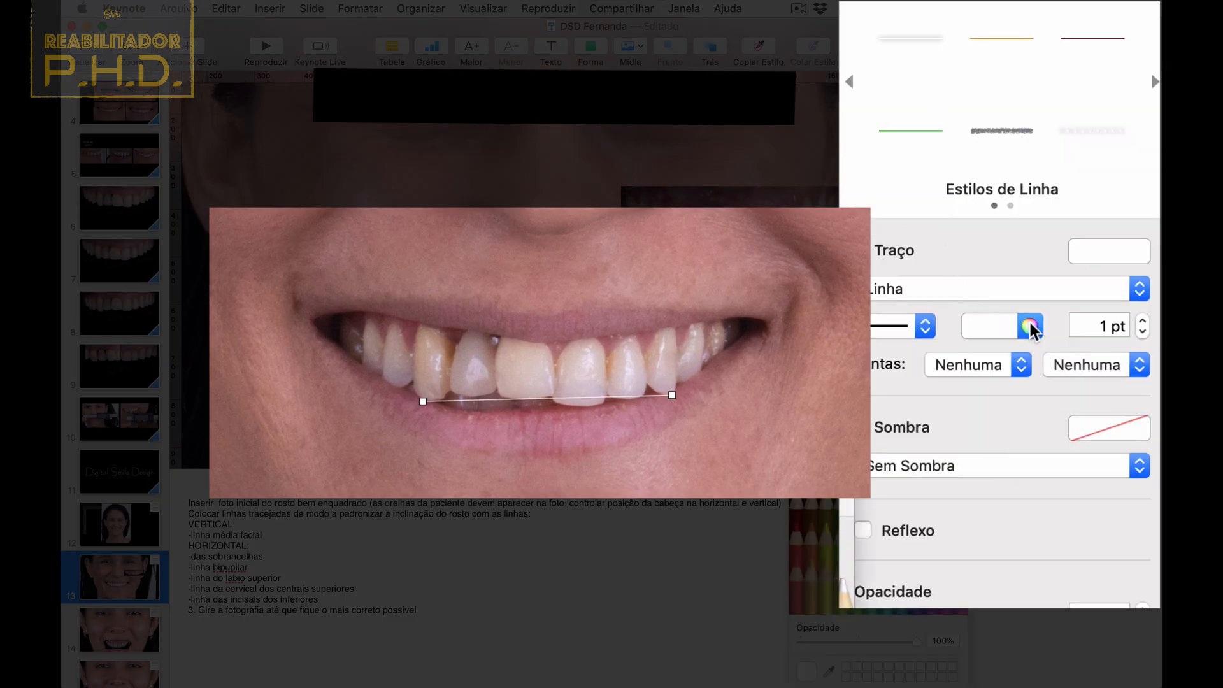
left_click(860, 508)
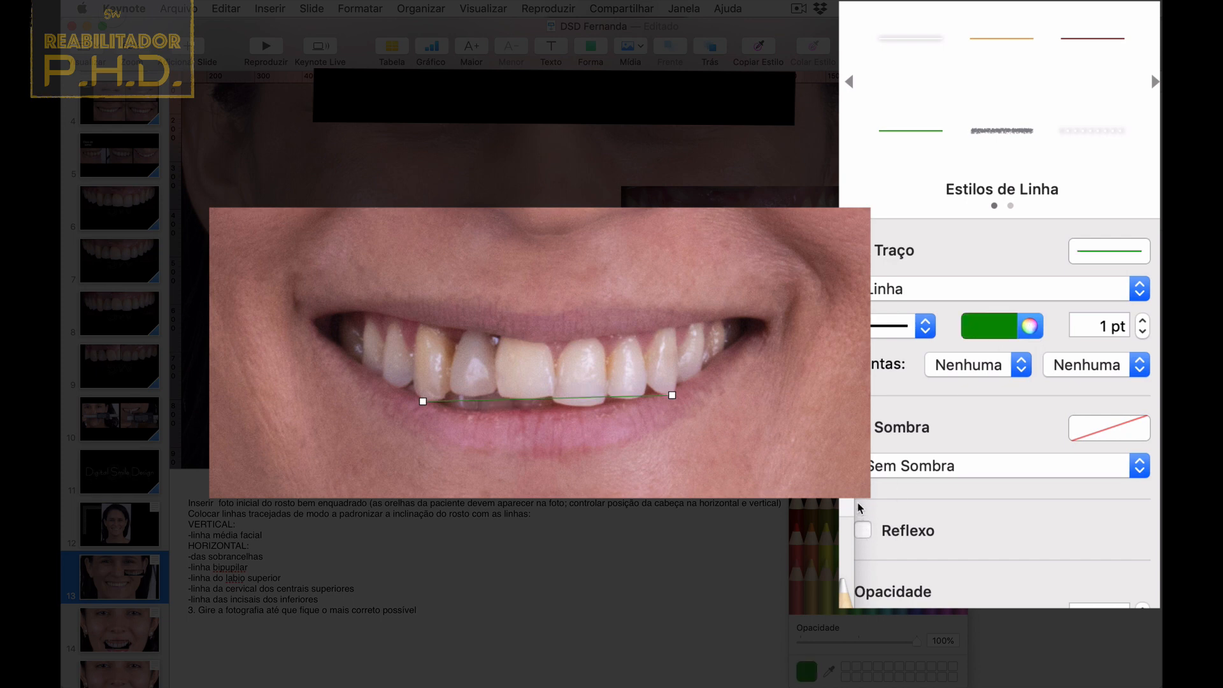
left_click(1143, 320)
left_click(1142, 321)
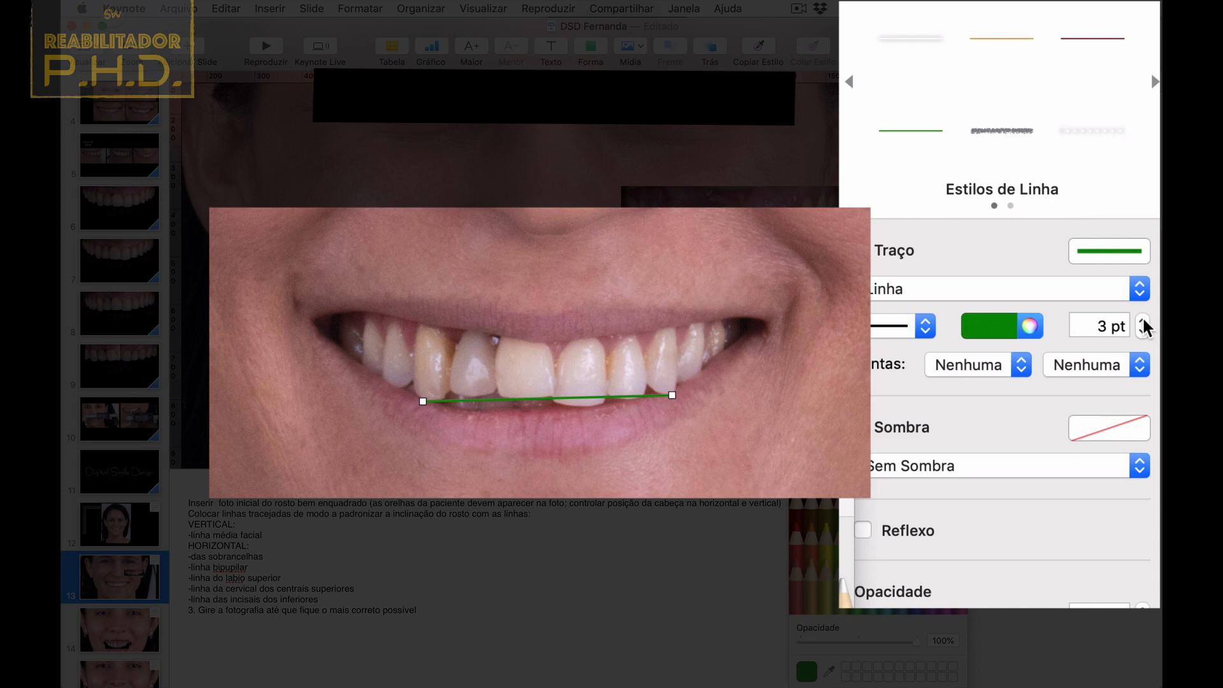
key("super+shift+c")
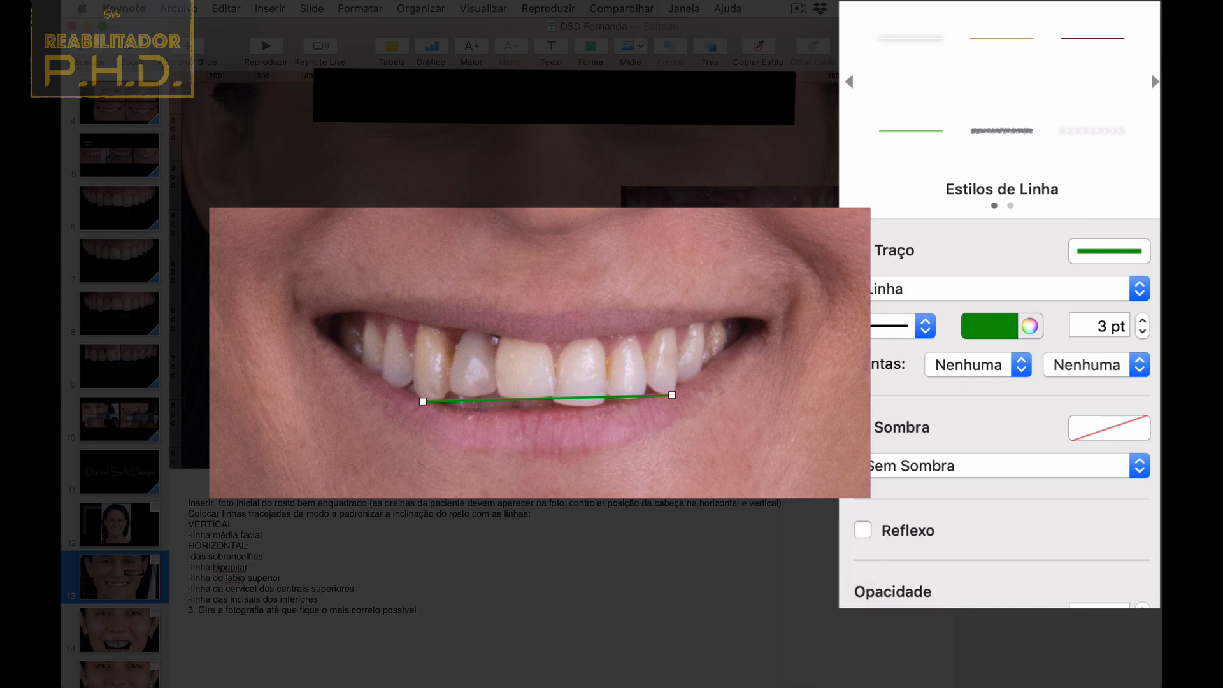
Duplicate the green line and shorten the copy to span the incisal edges between the two central incisors.
key("super+d")
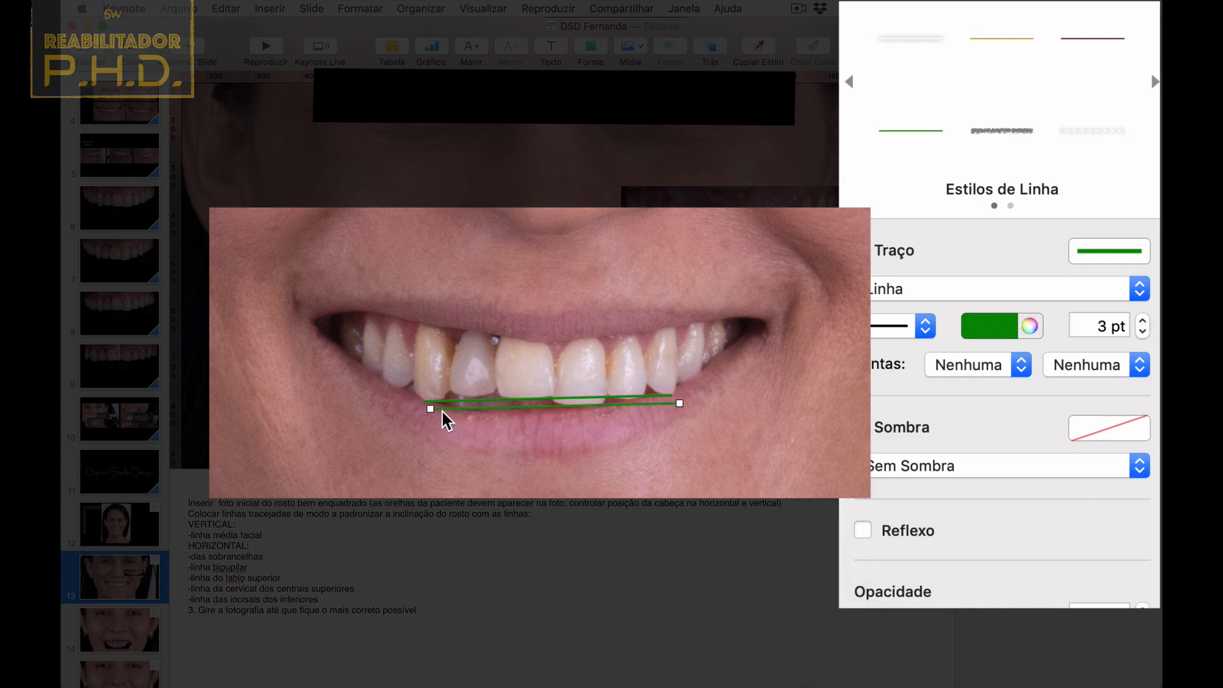
left_click_drag(429, 407, 528, 400)
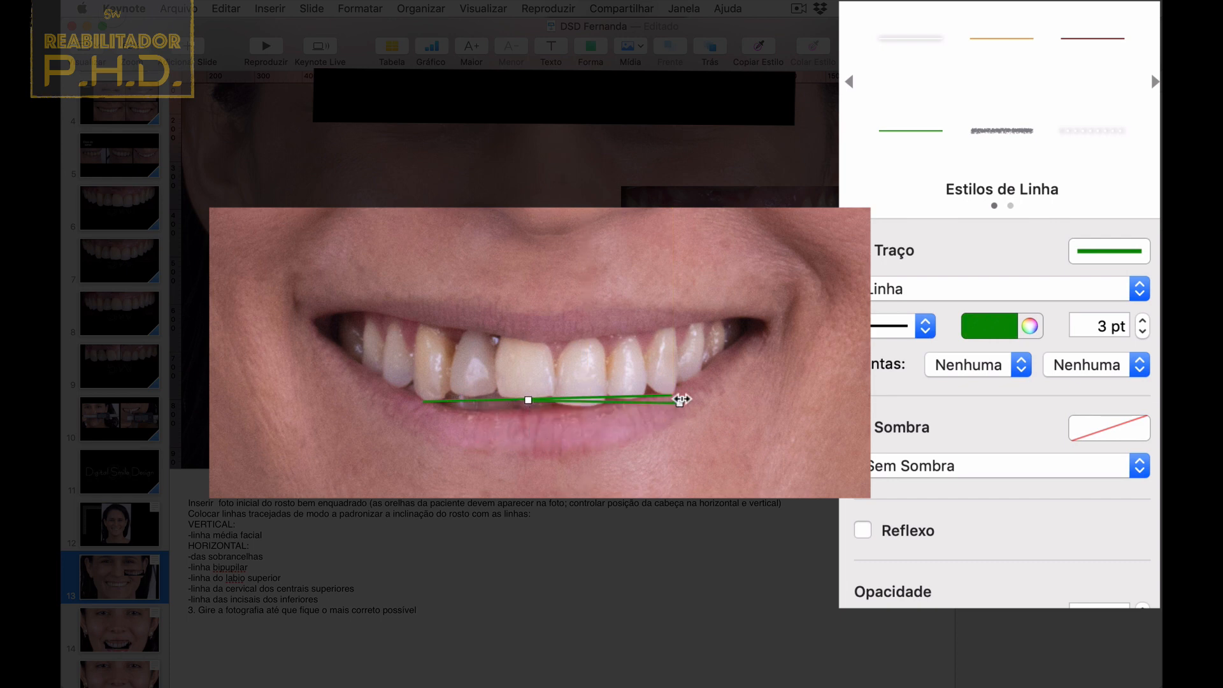
left_click_drag(681, 399, 575, 405)
Change the stroke colour of the short duplicated line to red.
left_click(1007, 326)
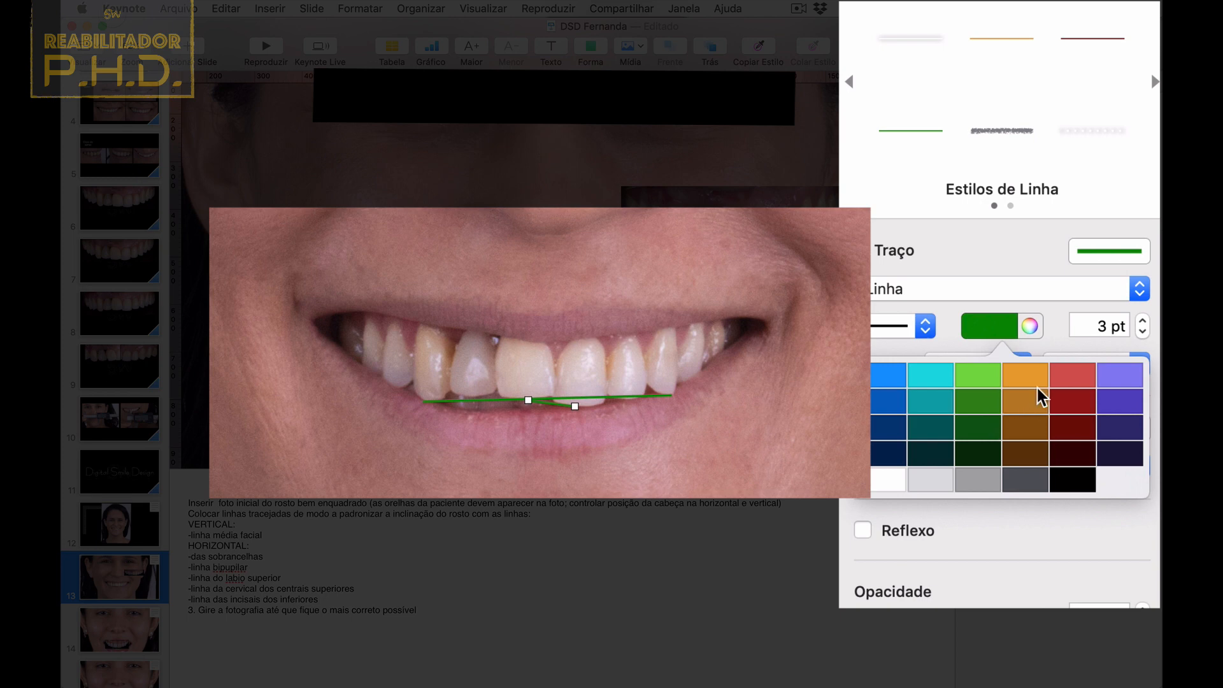
left_click(1123, 404)
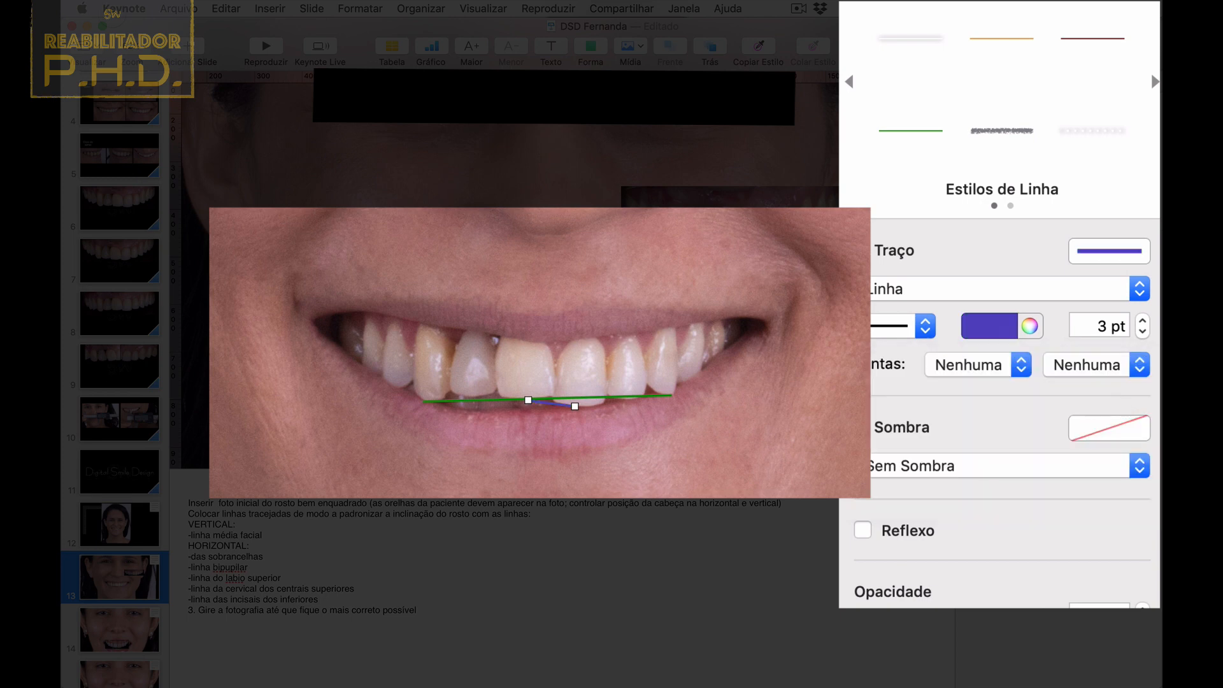
left_click(1028, 327)
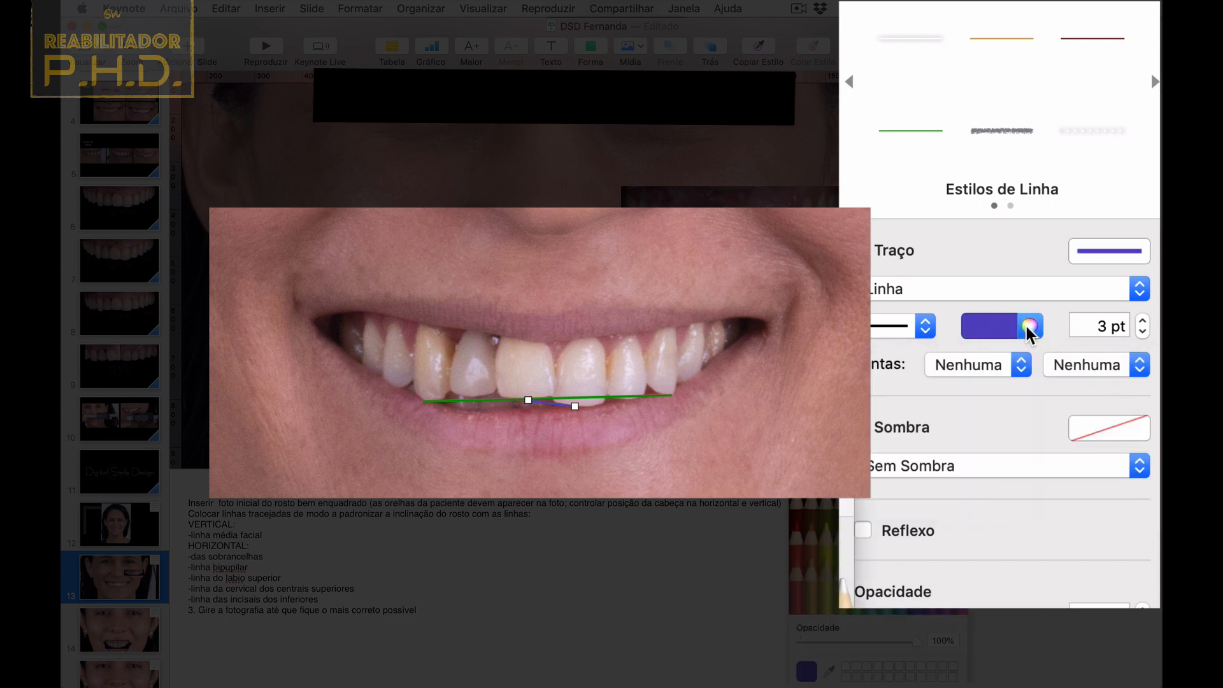
left_click(800, 552)
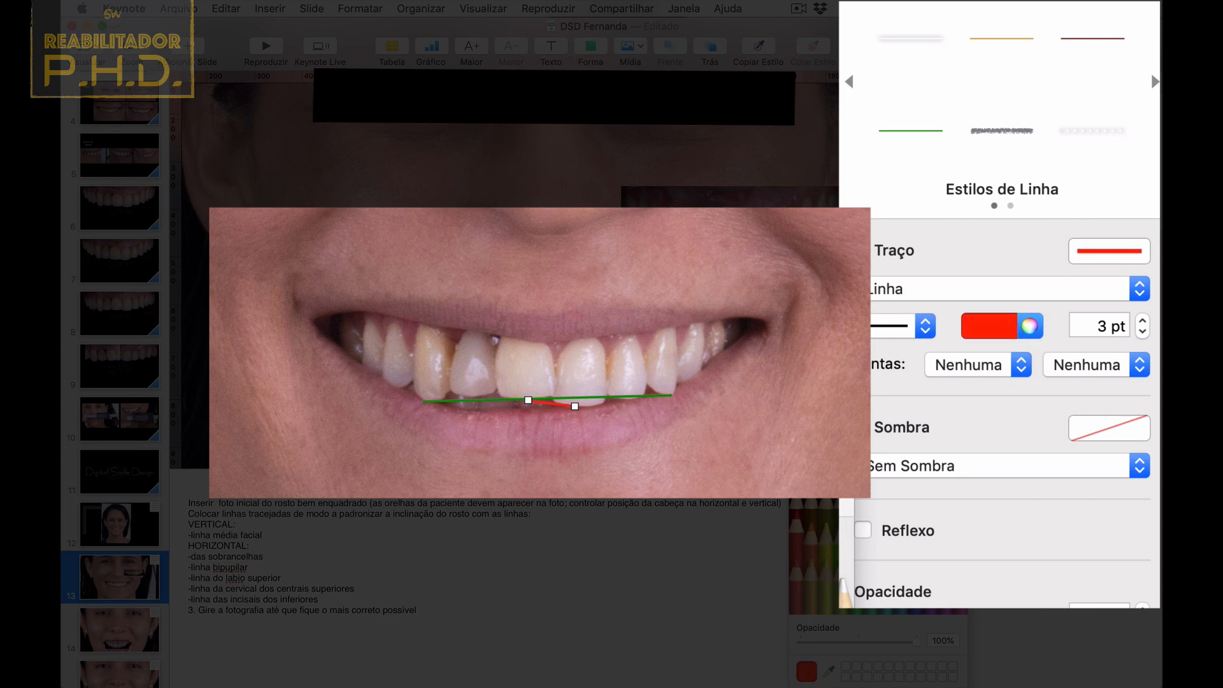
Move the intraoral teeth photo over the patient's smile and shrink the presenter notes area to enlarge the slide view.
left_click(797, 372)
left_click_drag(786, 217, 651, 358)
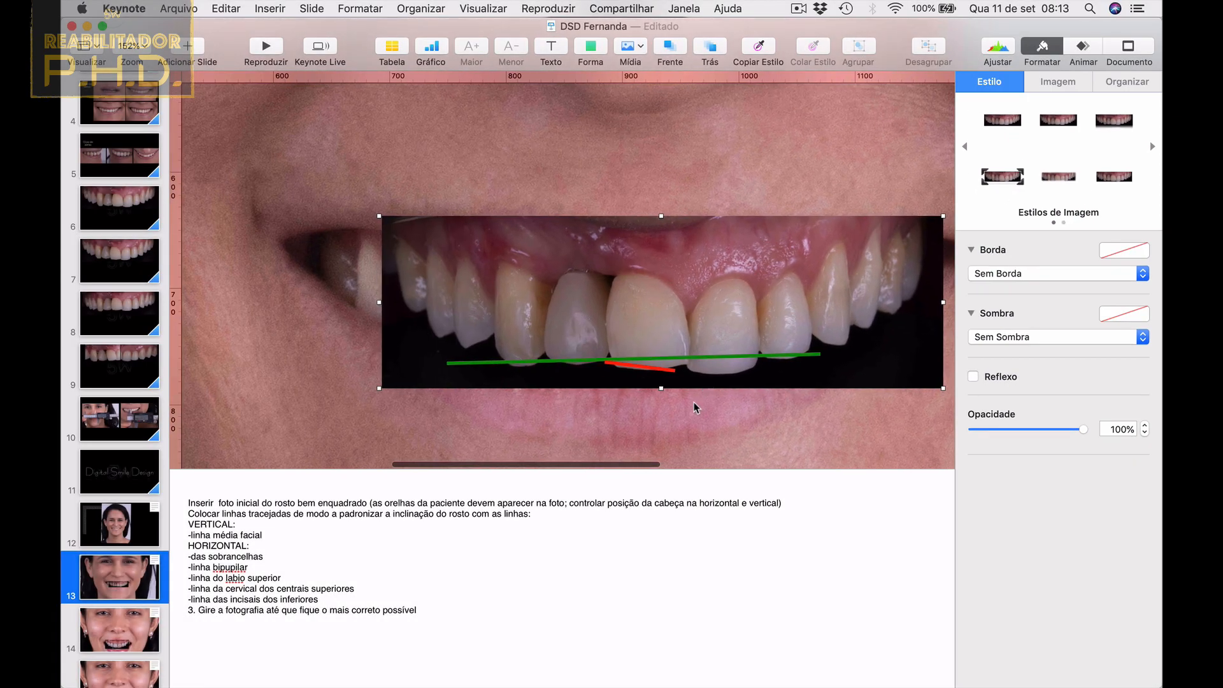
left_click(566, 579)
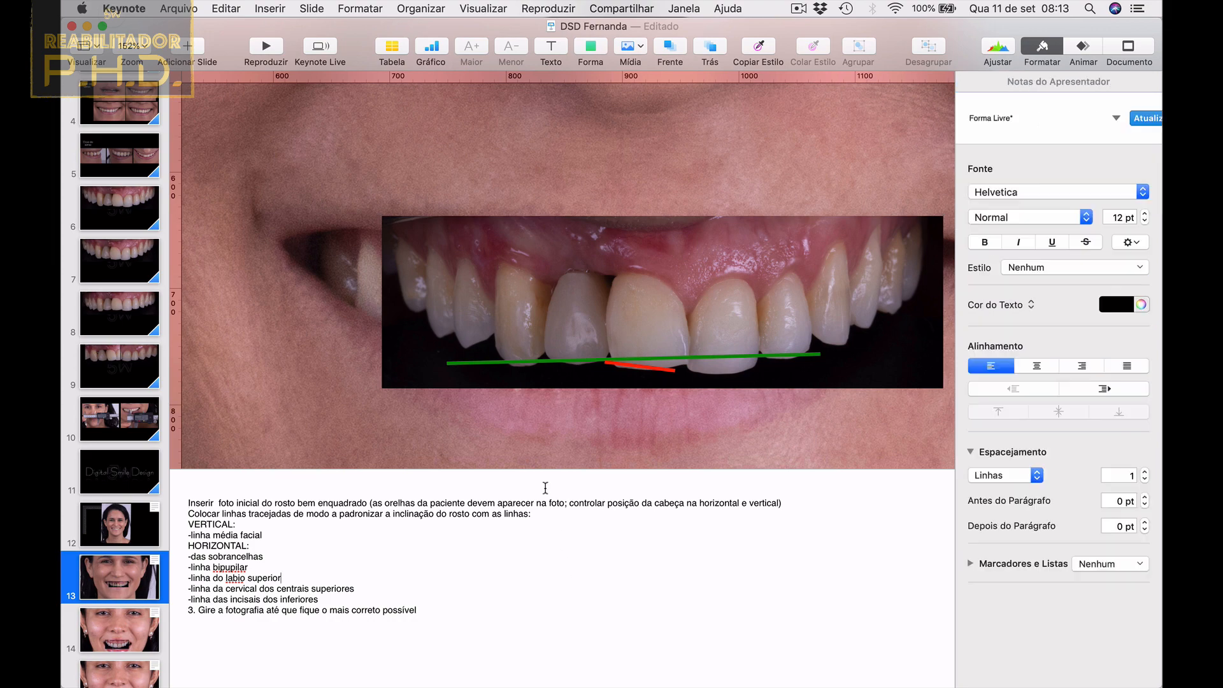
left_click_drag(541, 471, 537, 611)
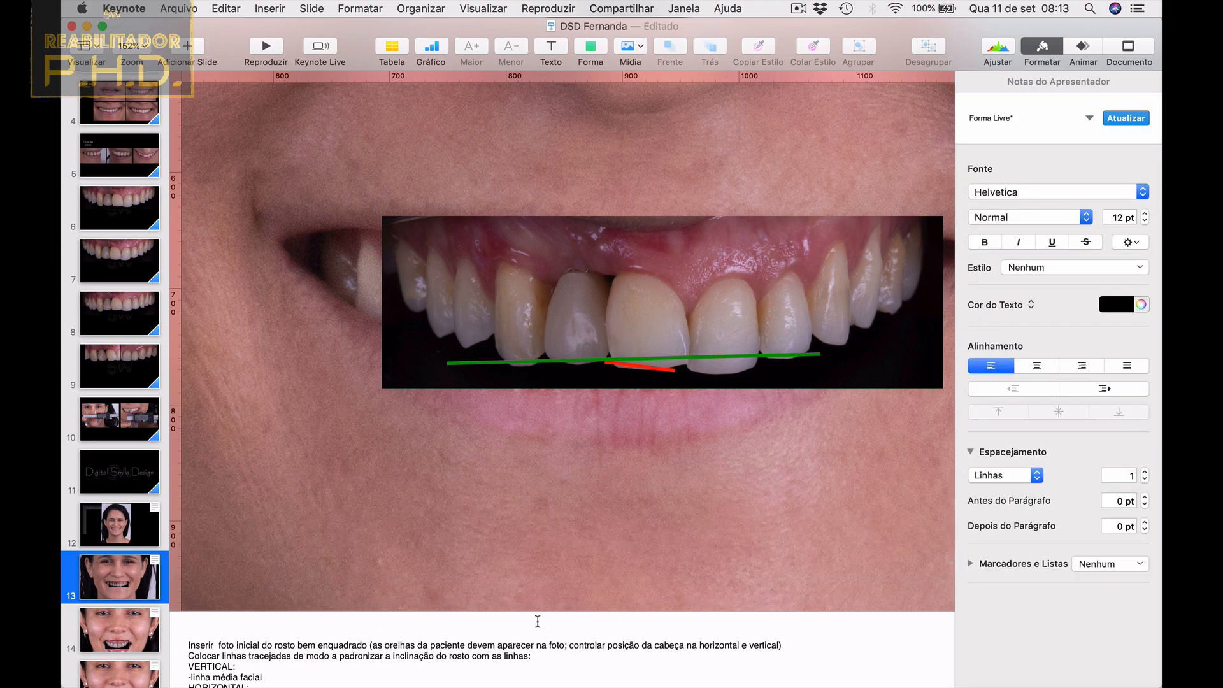
scroll(724, 476, "right", 5)
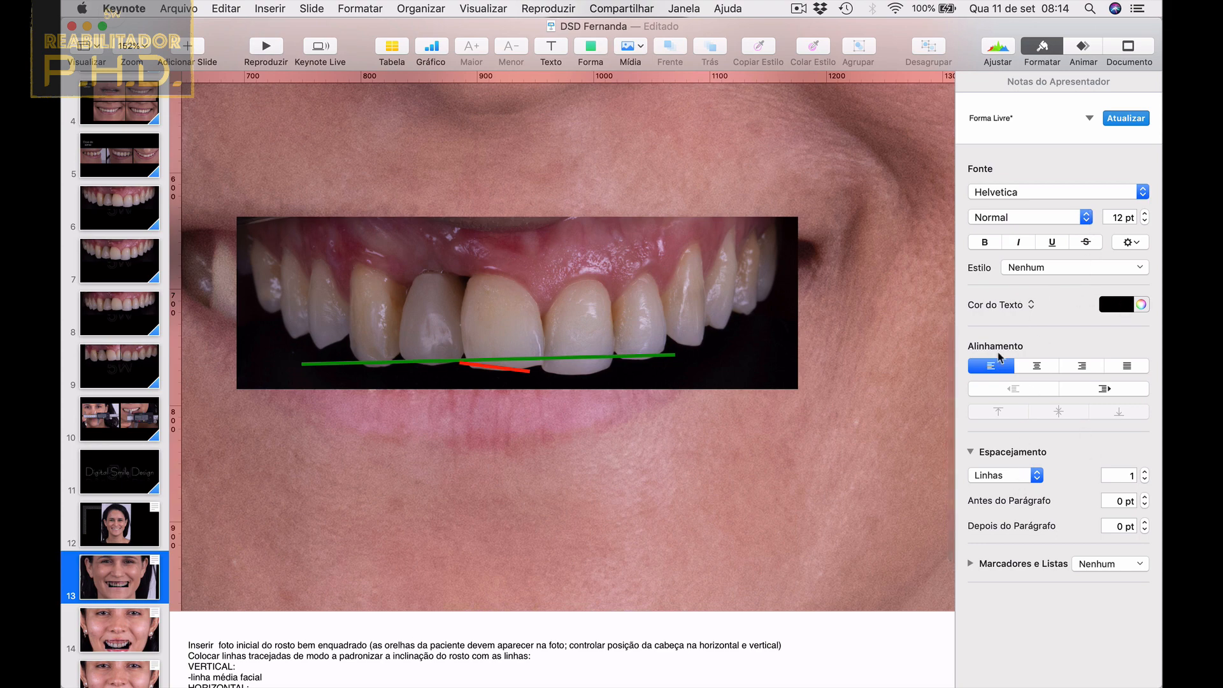
Set the intraoral photo's opacity to 26% and shift it so its central incisors overlie those in the smile.
left_click(743, 307)
left_click(1000, 429)
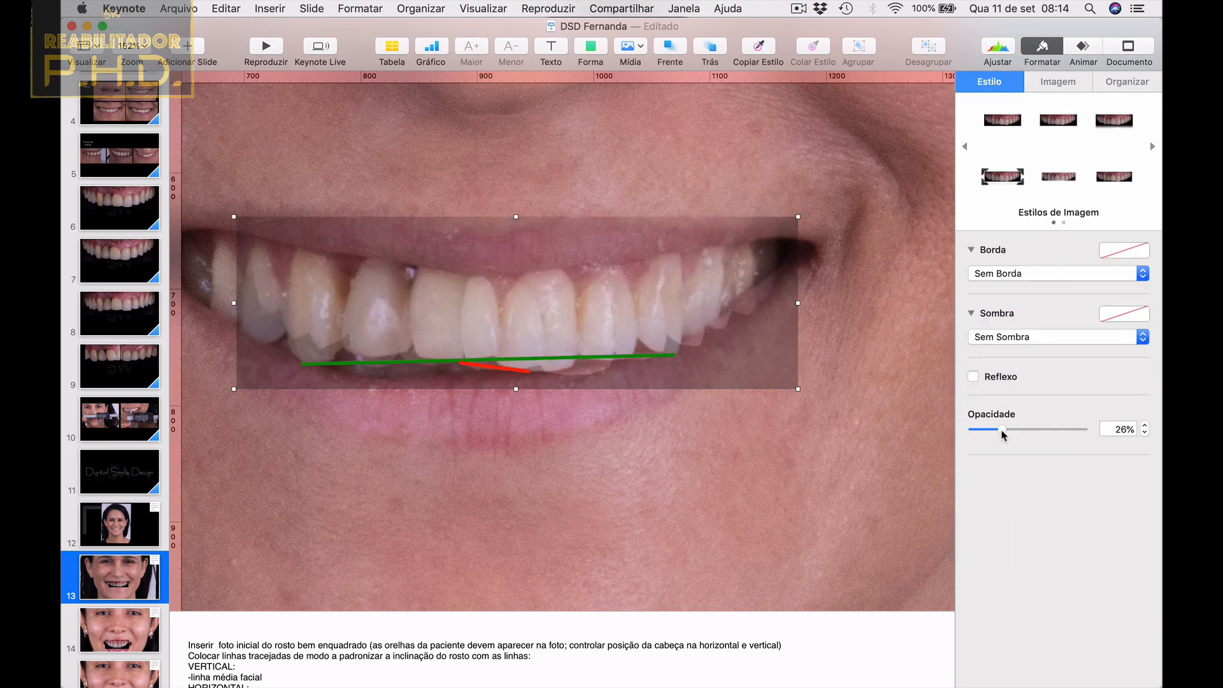
left_click_drag(714, 281, 669, 275)
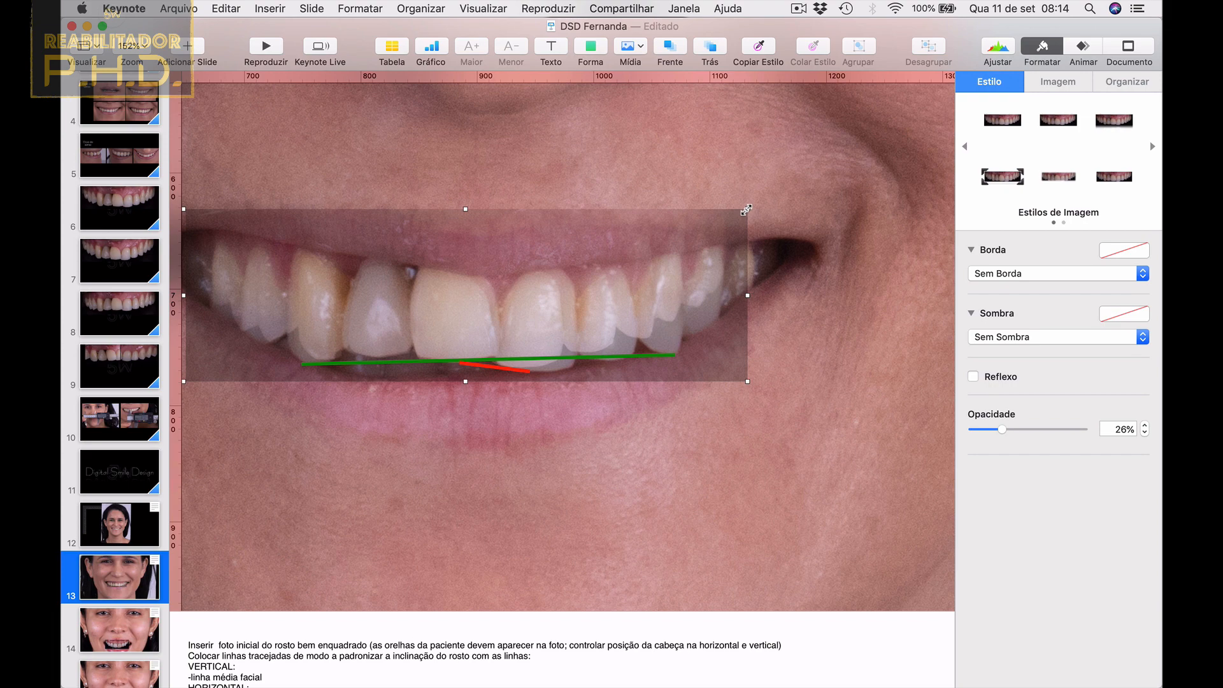
Enlarge the translucent intraoral photo slightly and reposition it until its teeth match the size of those in the smile.
left_click_drag(746, 210, 773, 201)
scroll(712, 251, "left", 1)
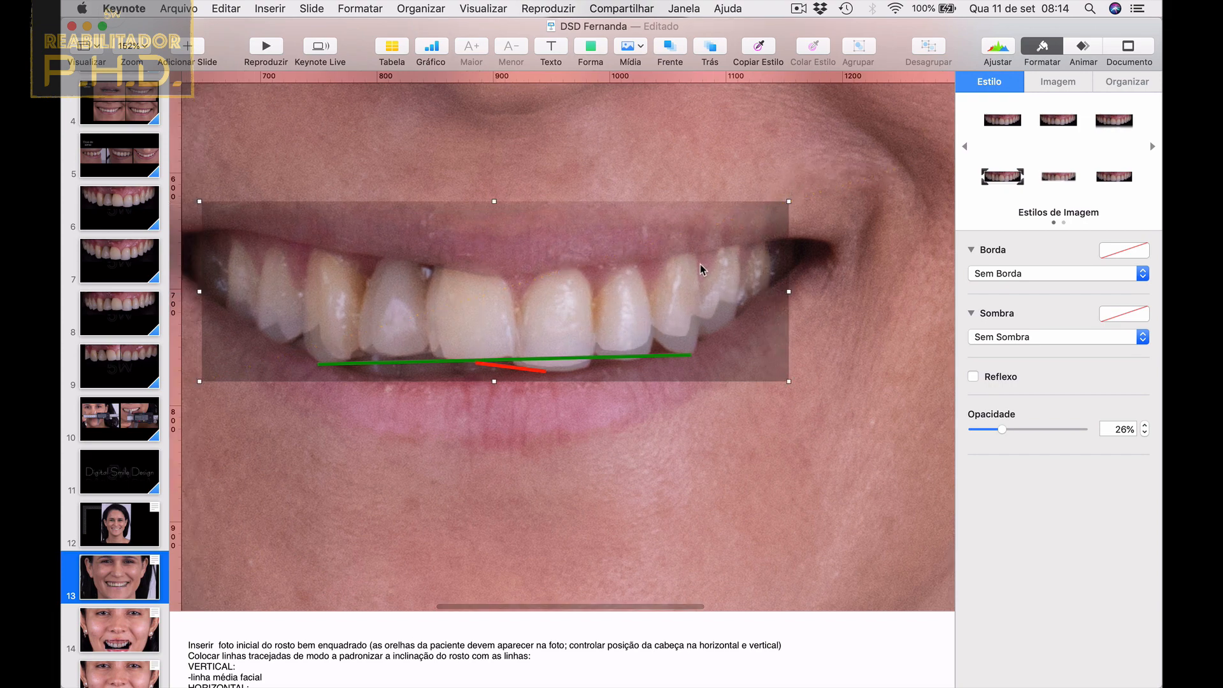
left_click_drag(700, 265, 693, 264)
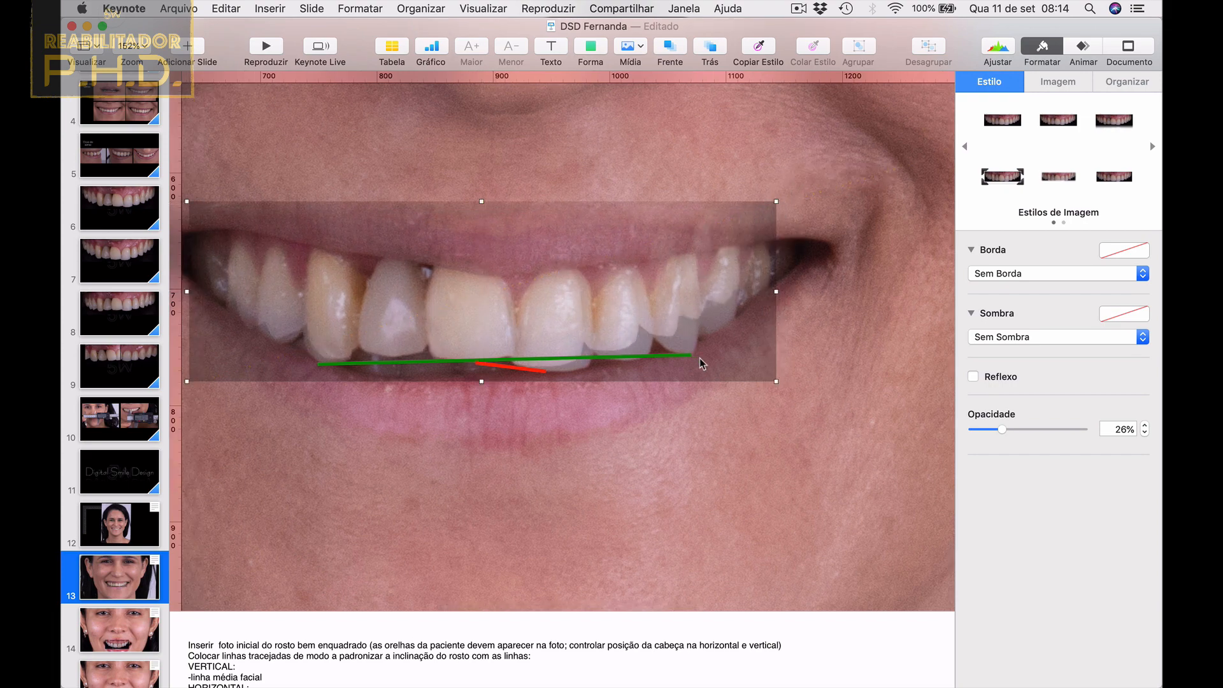
left_click_drag(774, 380, 791, 386)
scroll(735, 322, "left", 1)
left_click_drag(735, 323, 731, 322)
left_click_drag(804, 294, 804, 294)
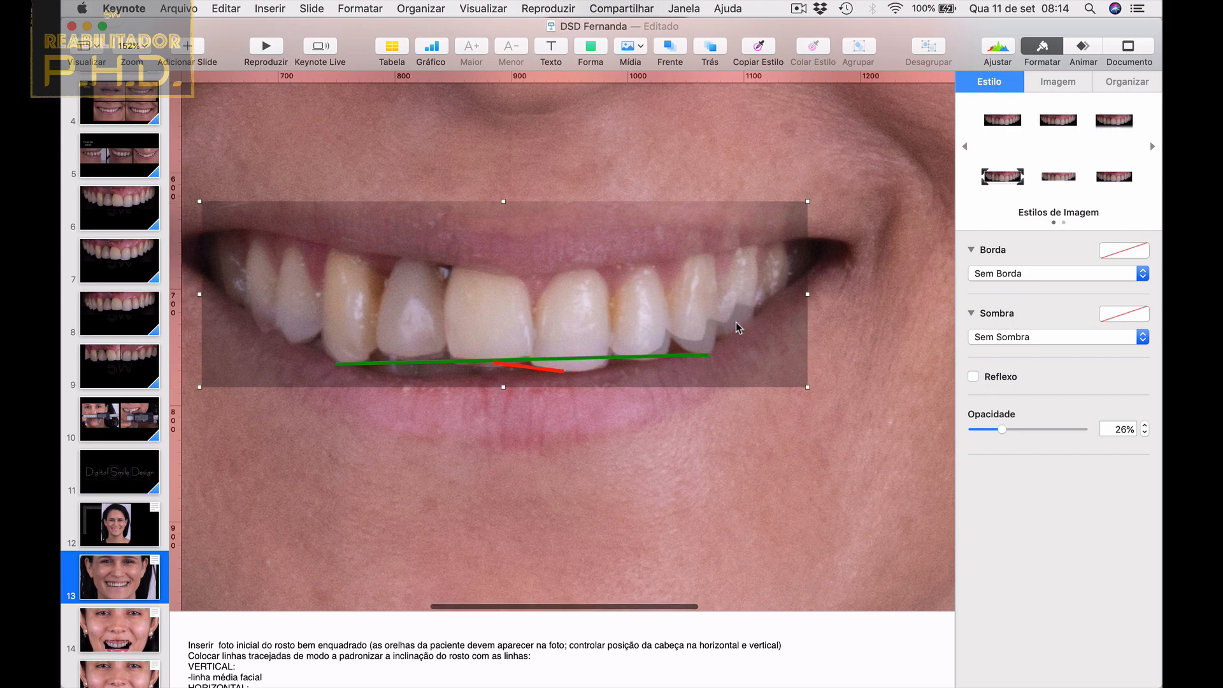
Fine-tune the intraoral photo's horizontal position over the smile in small increments.
key("Right")
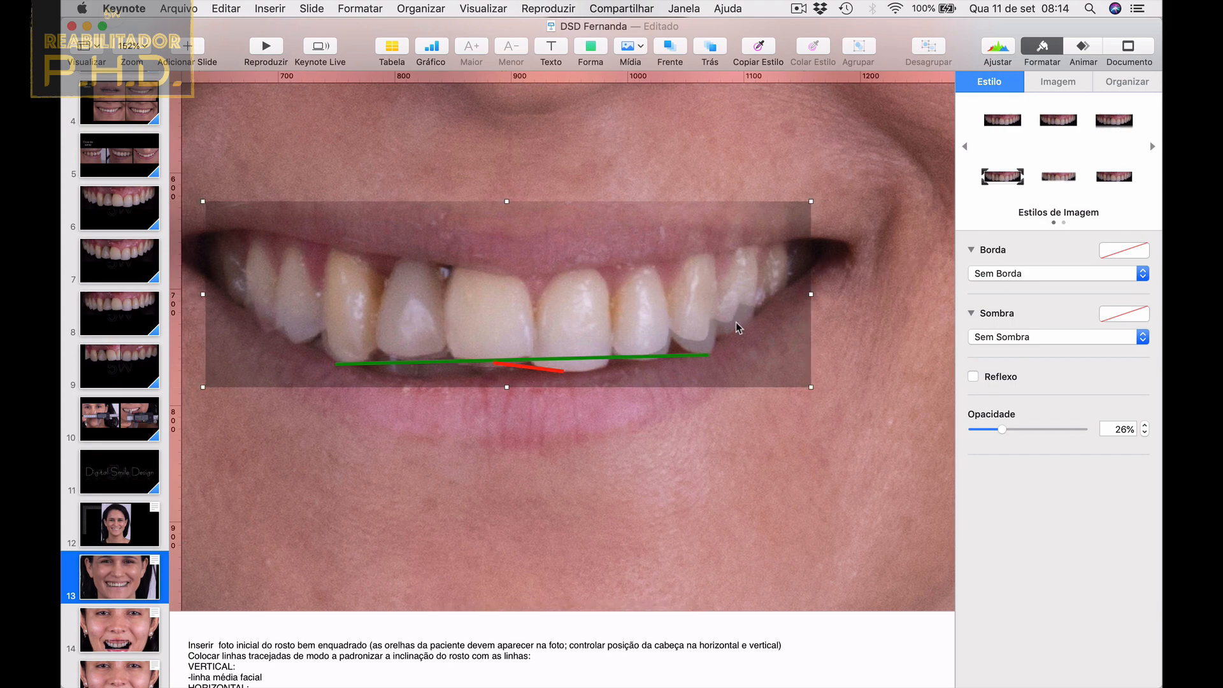
key("Right")
key("Right")
key("Left")
key("Left")
key("Left")
key("Left")
key("Left")
key("Left")
key("Right")
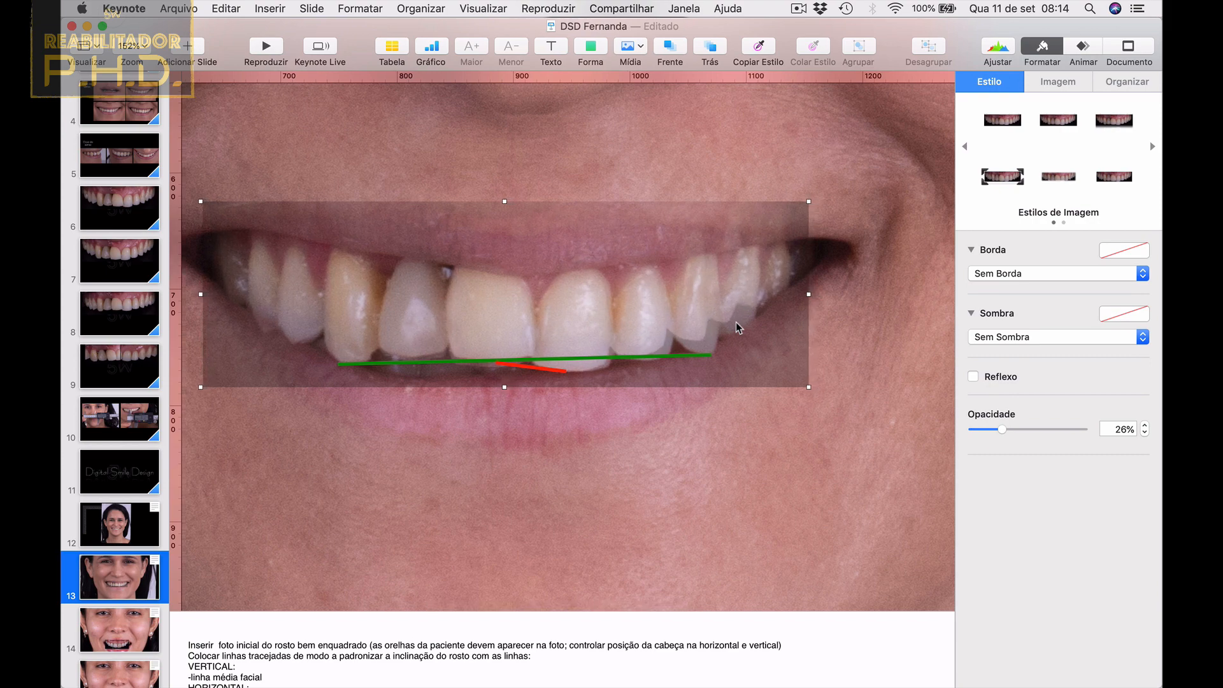
Widen the intraoral photo slightly over the smile and raise its opacity to 39%.
left_click_drag(805, 294, 813, 295)
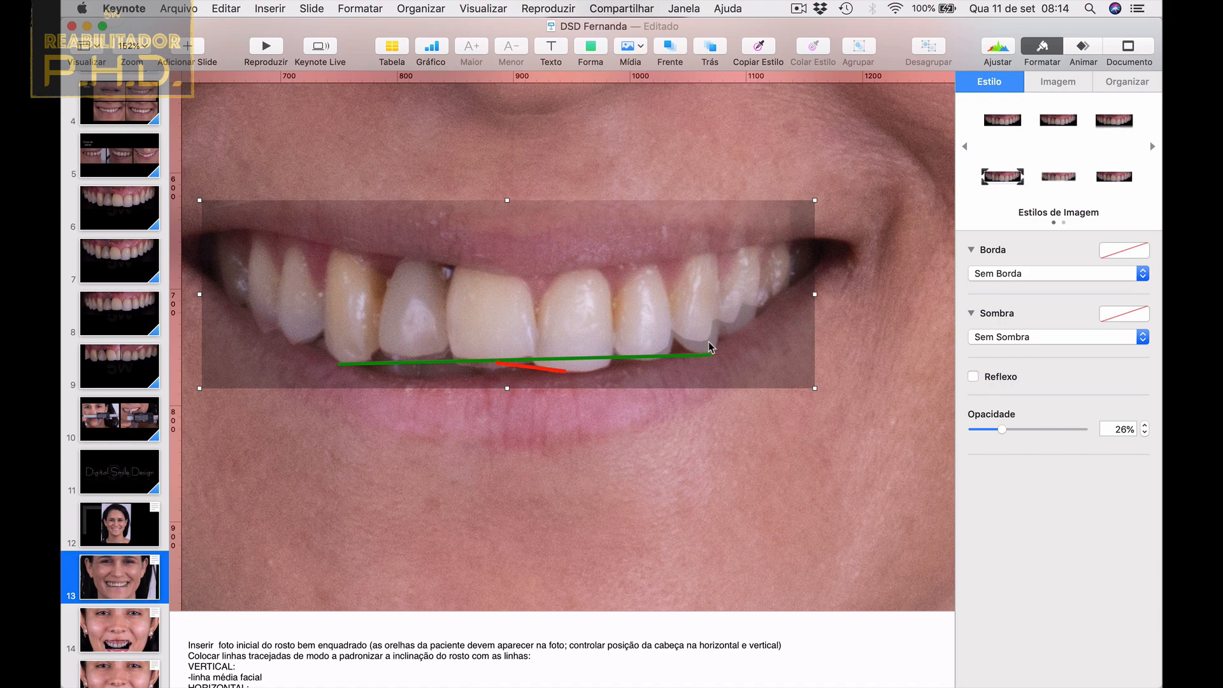
mouse_move(1002, 429)
left_mouse_down()
mouse_move(1065, 430)
mouse_move(965, 435)
mouse_move(1044, 429)
mouse_move(979, 431)
mouse_move(1019, 431)
left_mouse_up()
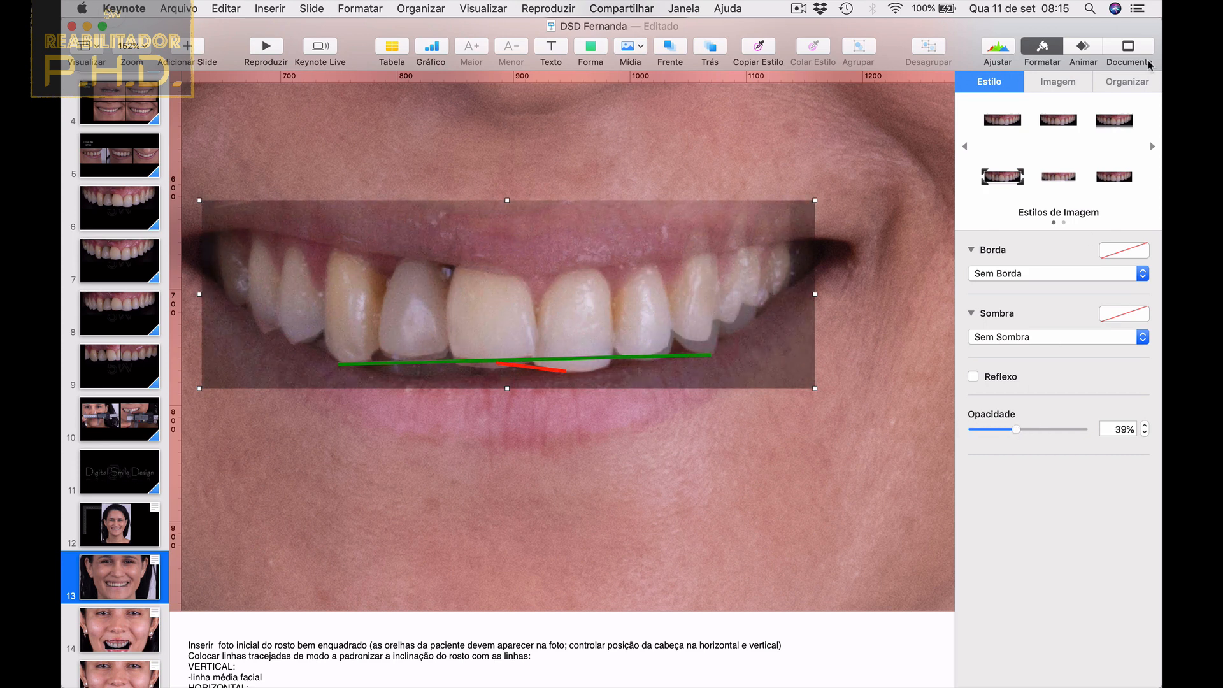
Rotate the intraoral photo to 359°, move it up slightly and enlarge it to 536 pt wide.
left_click(1131, 85)
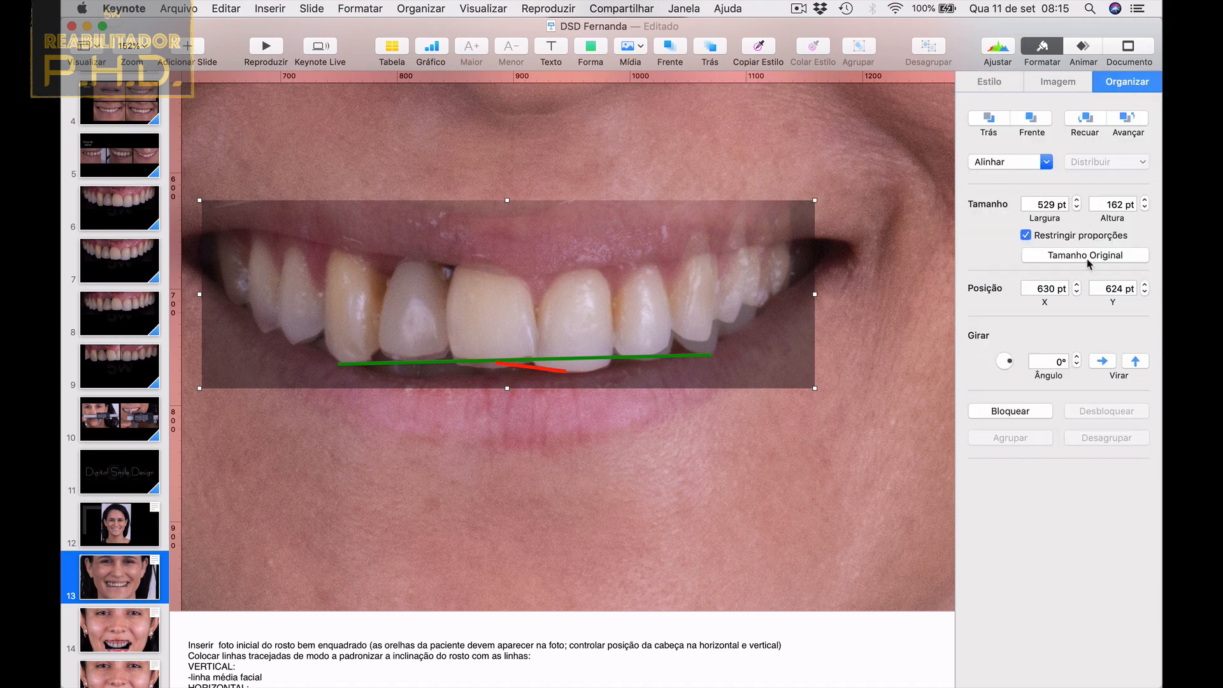
left_click(1078, 356)
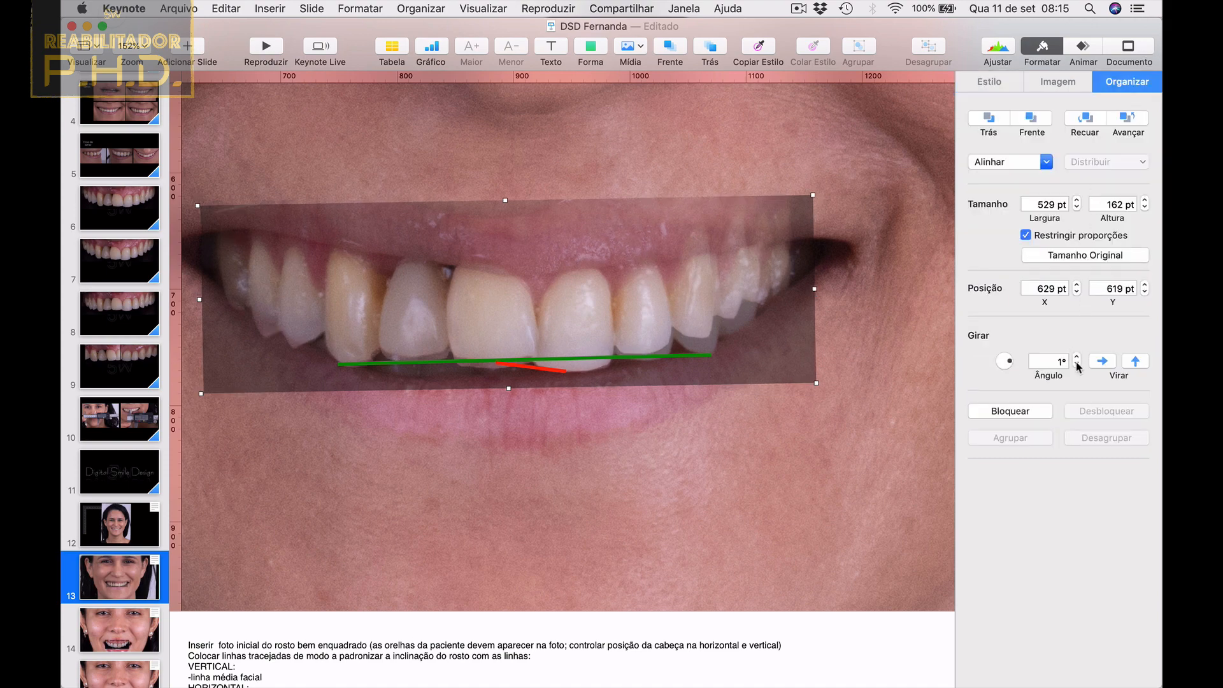
left_click(1077, 365)
left_click(1077, 365)
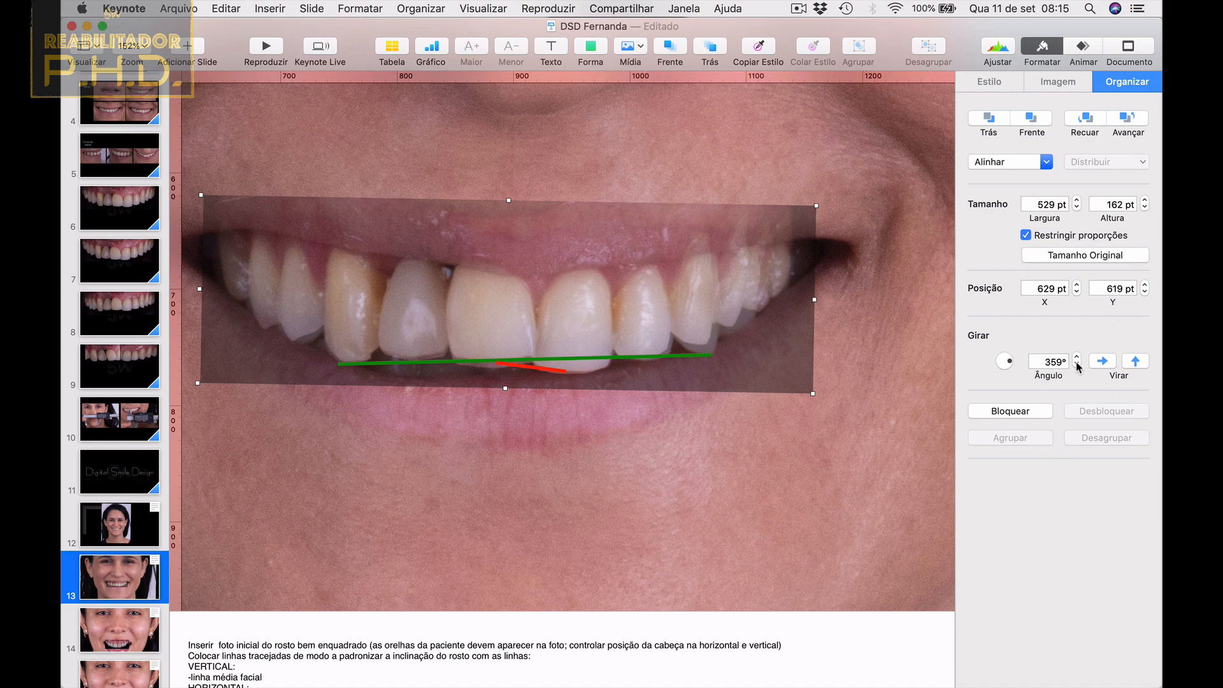
left_click_drag(693, 292, 693, 285)
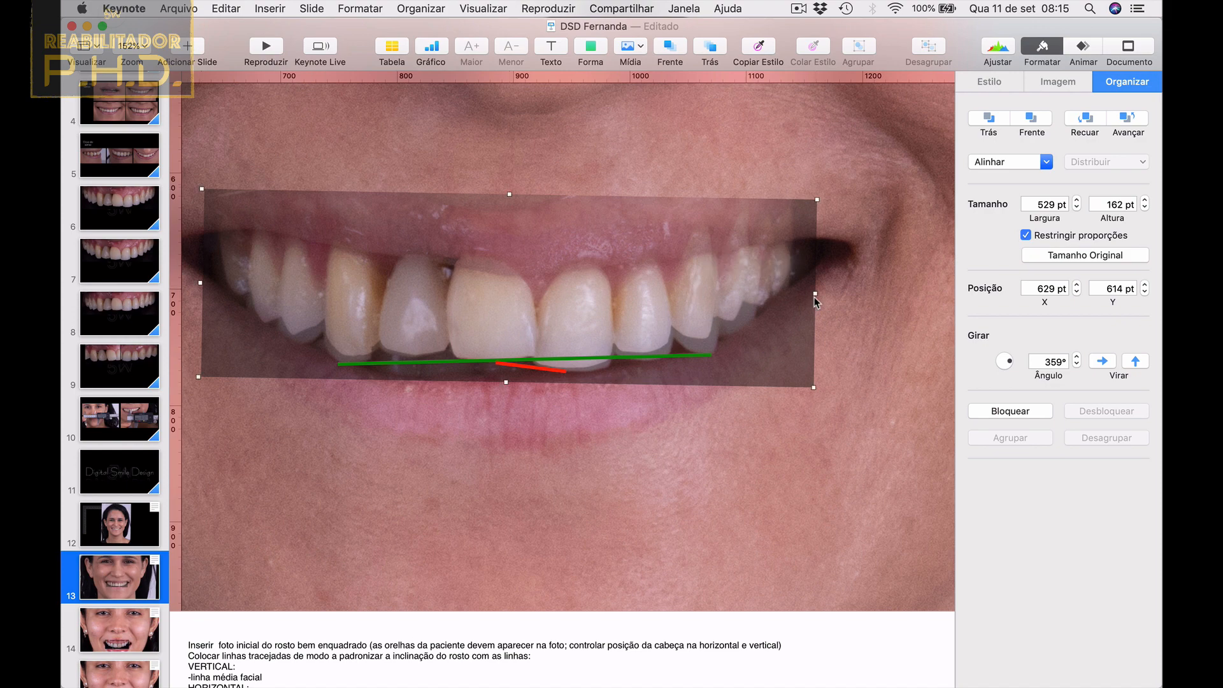
left_click_drag(815, 295, 766, 283)
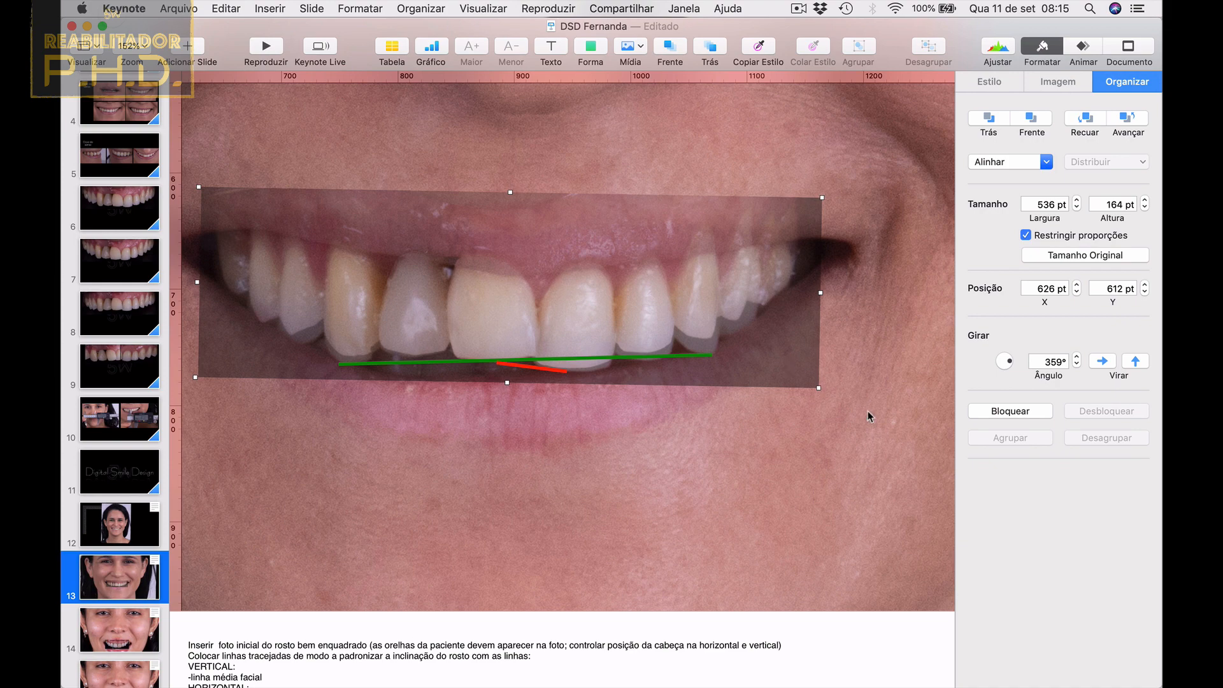
Reset the intraoral photo's rotation to 0° and fine-tune it to 538 pt wide at X 626 pt, Y 619 pt.
left_click(1076, 364)
left_click(1076, 358)
left_click(1077, 358)
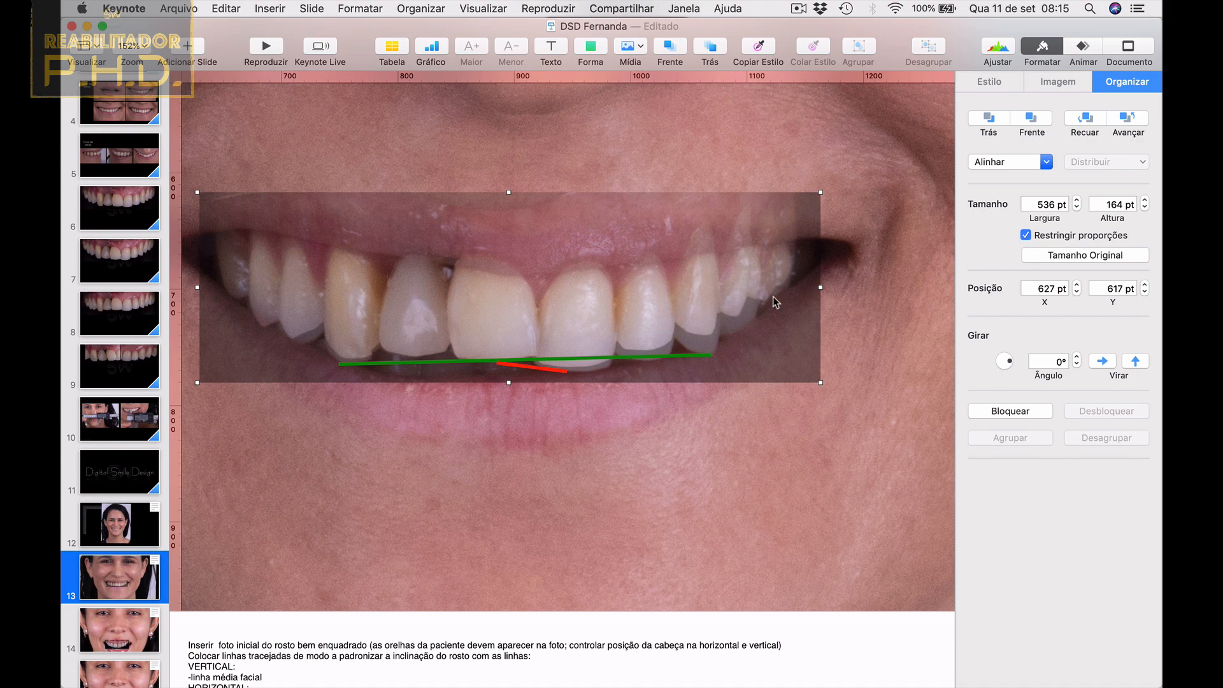
left_click_drag(742, 292, 742, 289)
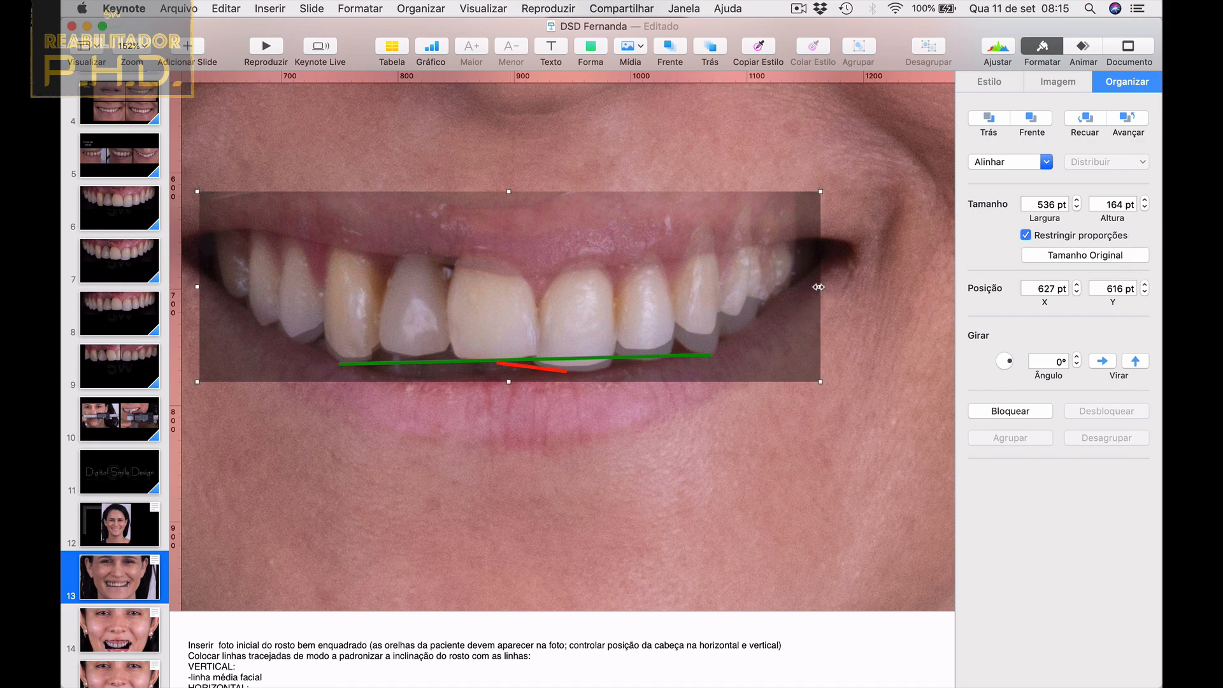
left_click_drag(818, 286, 824, 286)
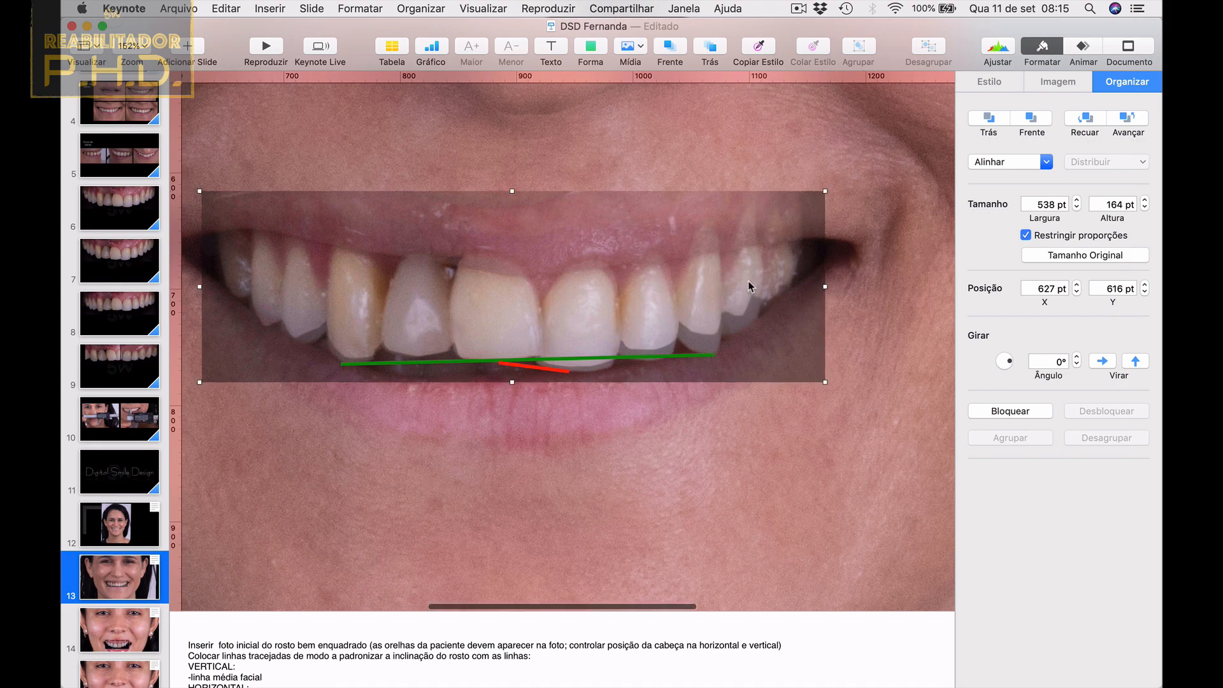
mouse_move(747, 282)
left_mouse_down()
mouse_move(750, 178)
mouse_move(746, 285)
left_mouse_up()
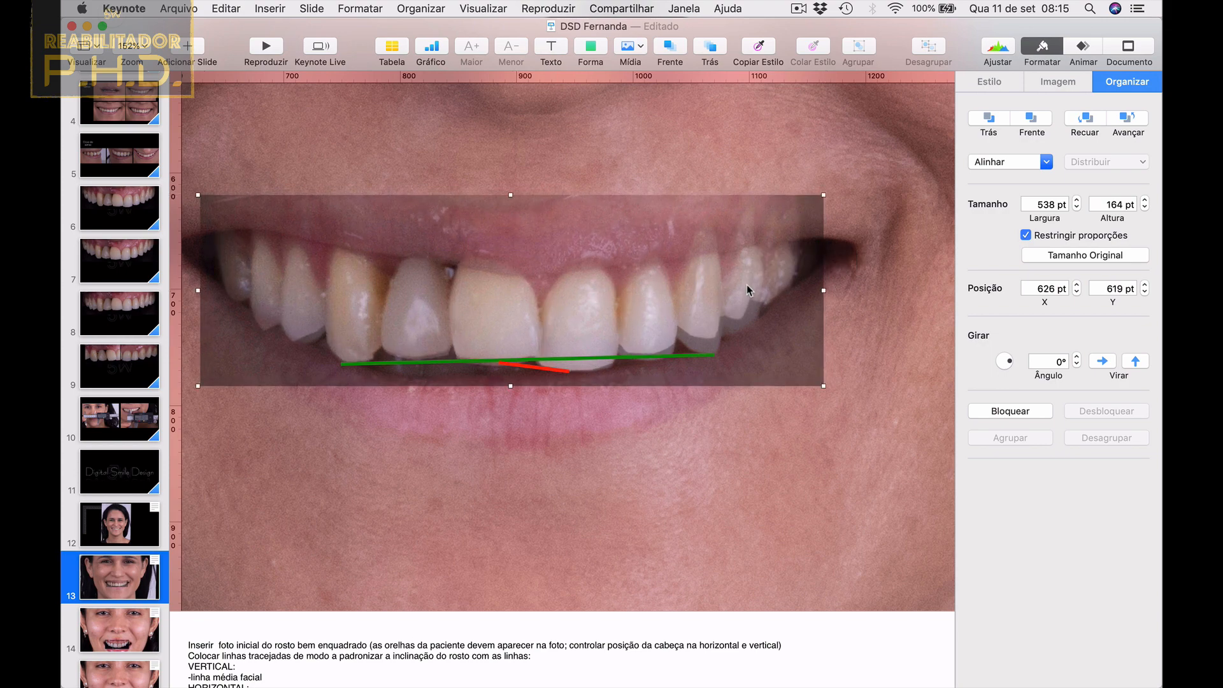
Duplicate slide 13 and delete the intraoral photo from the copy.
scroll(573, 265, "down", 8)
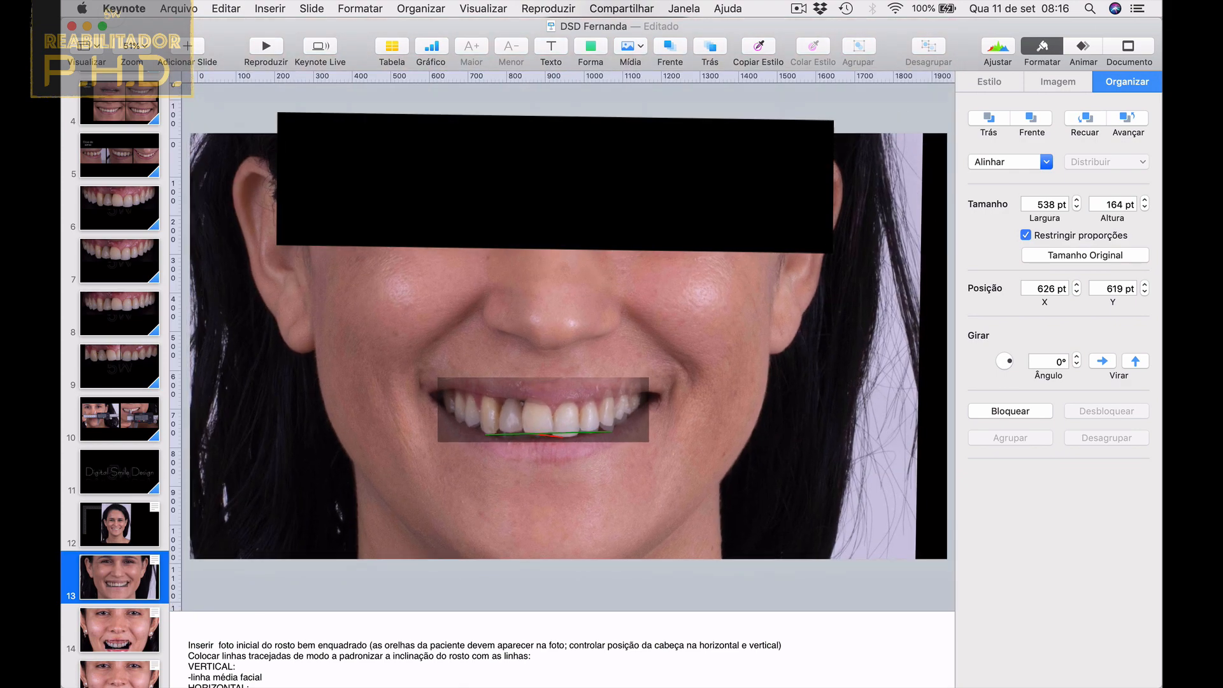
scroll(573, 266, "down", 3)
left_click(571, 276)
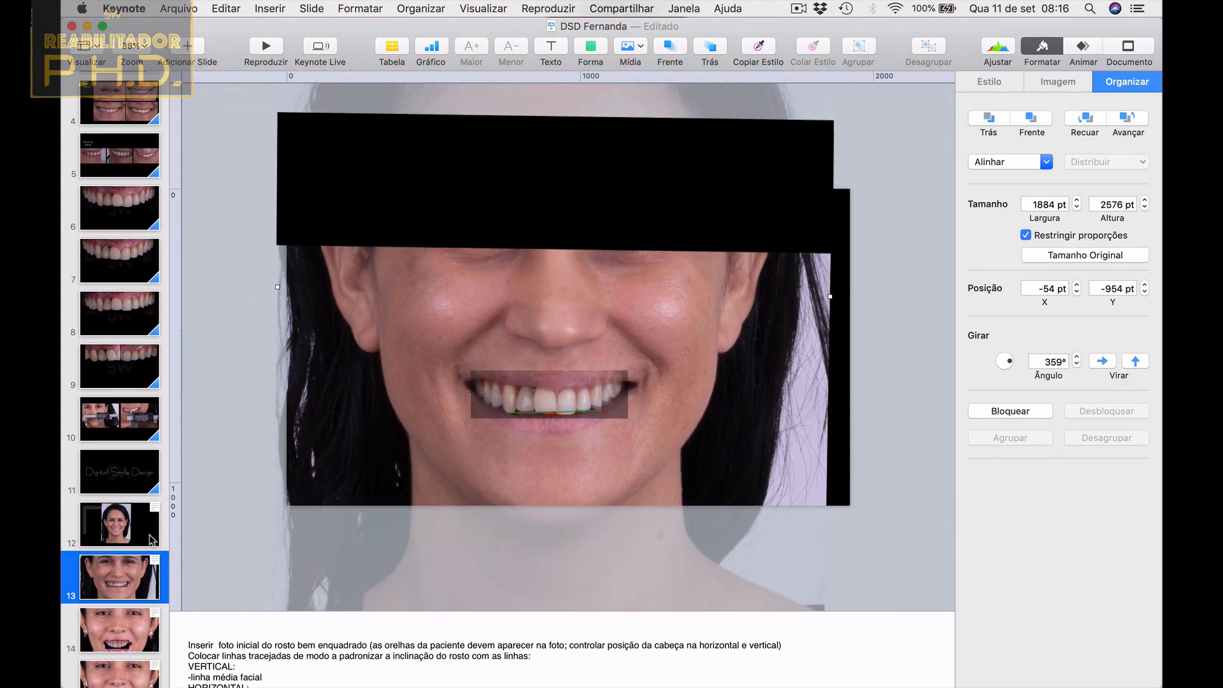
left_click(119, 587)
key("super+d")
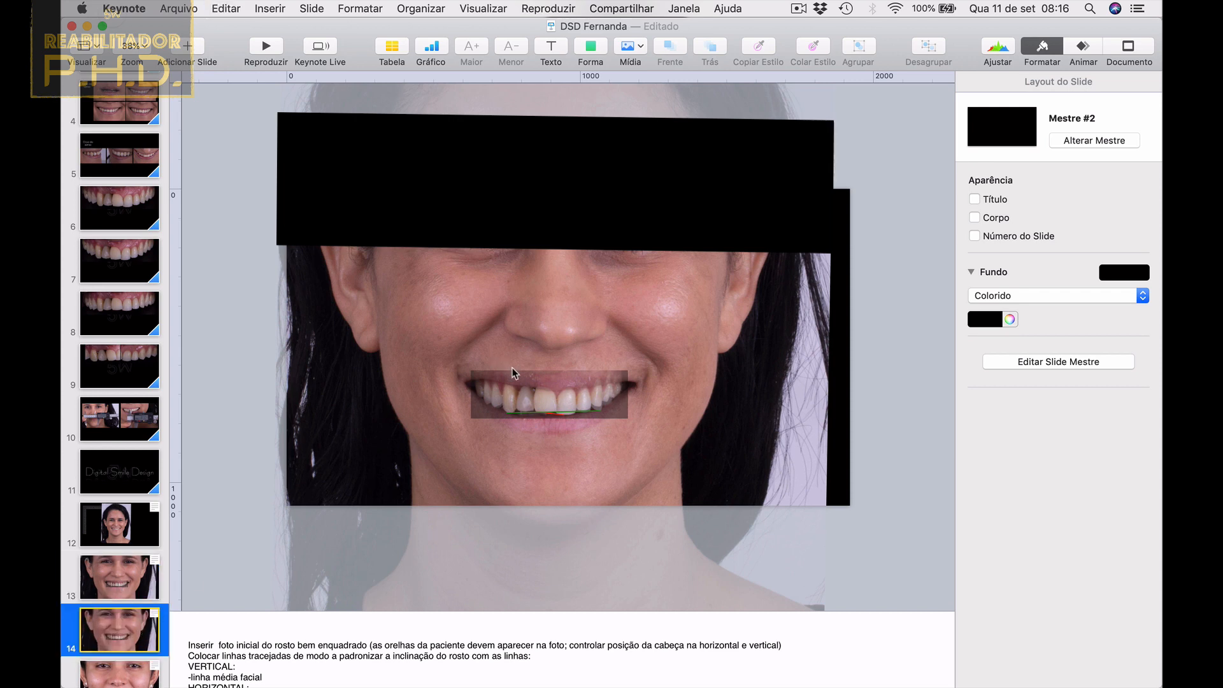
left_click(519, 401)
key("BackSpace")
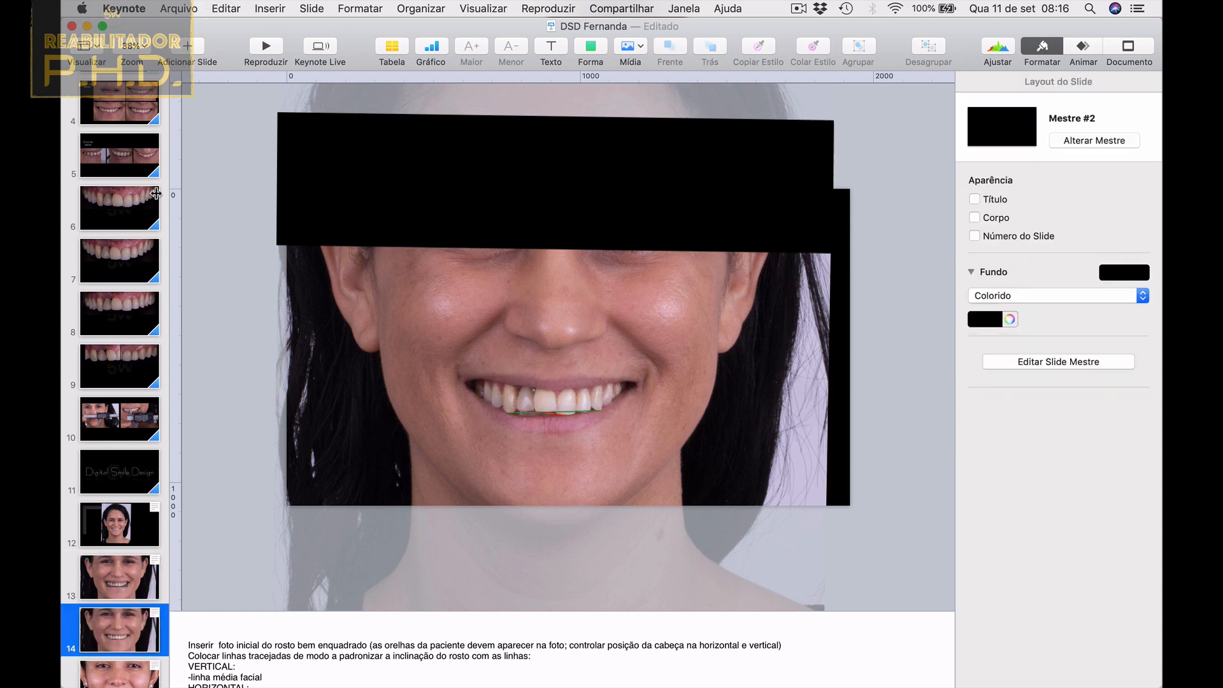
Copy the intraoral photo from slide 7 onto slide 14 and shrink it to about 615 pt wide near the mouth.
left_click(122, 260)
left_click(598, 260)
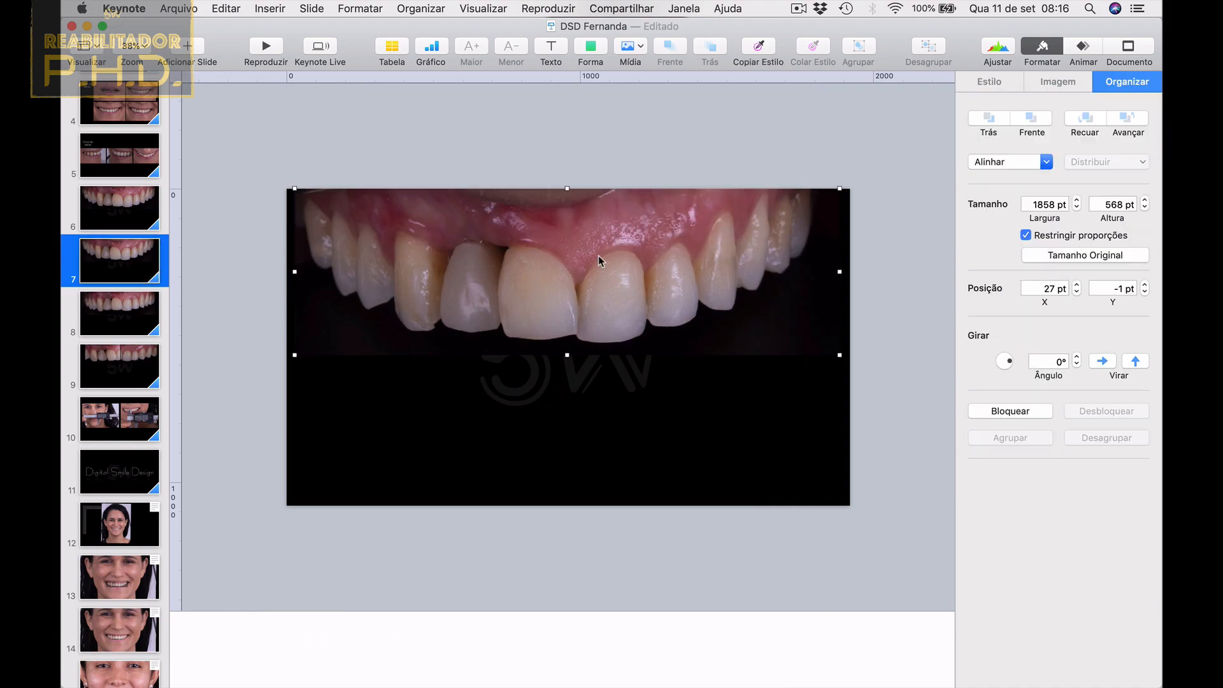
left_click(151, 608)
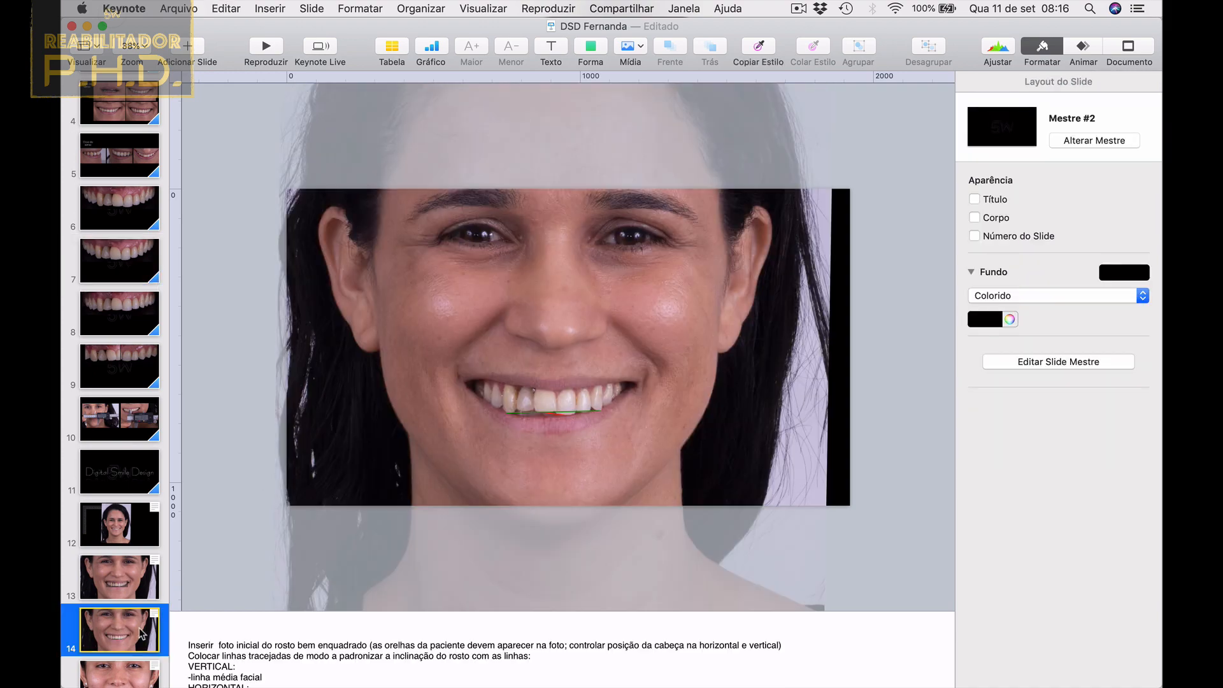
key("super+v")
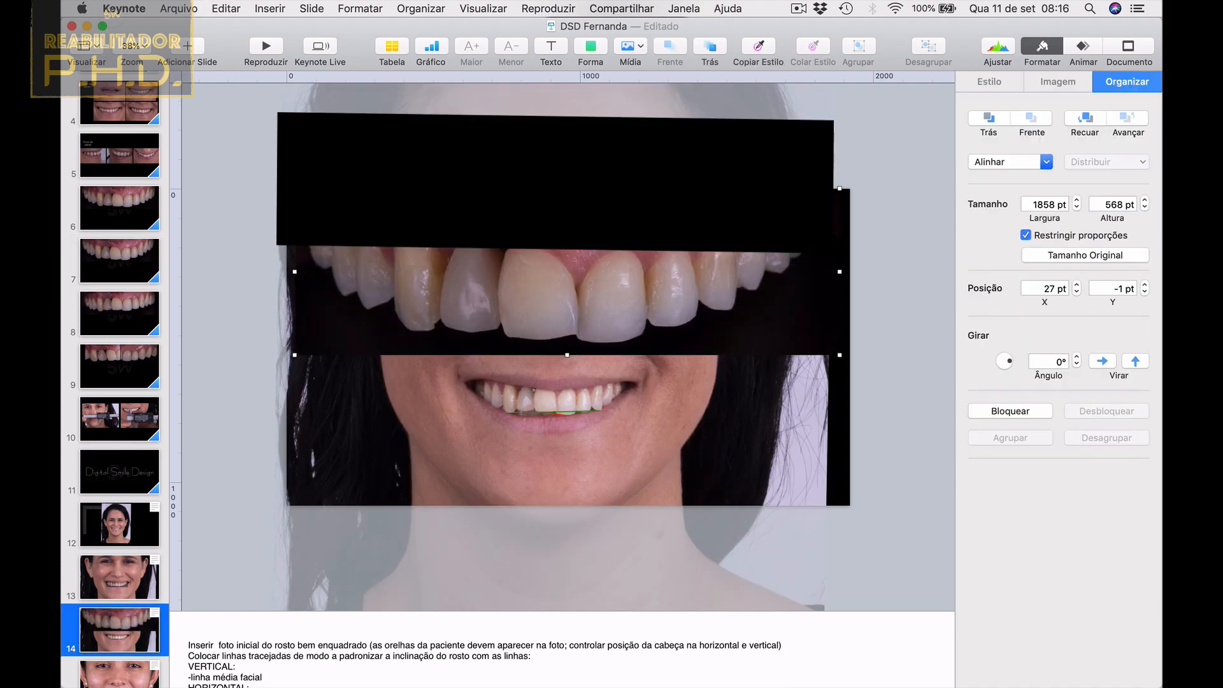
left_click_drag(566, 188, 545, 372)
scroll(571, 410, "up", 10)
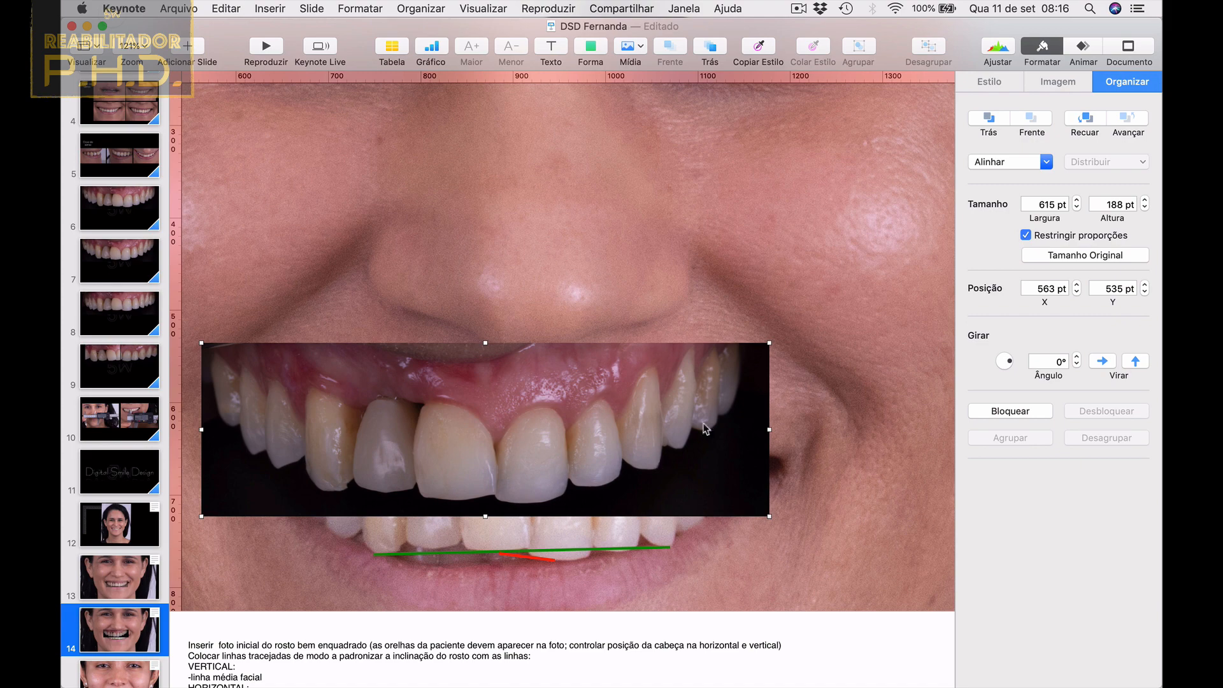
Set the pasted intraoral photo's opacity to 37% and move it down over the smile's teeth.
left_click(1009, 85)
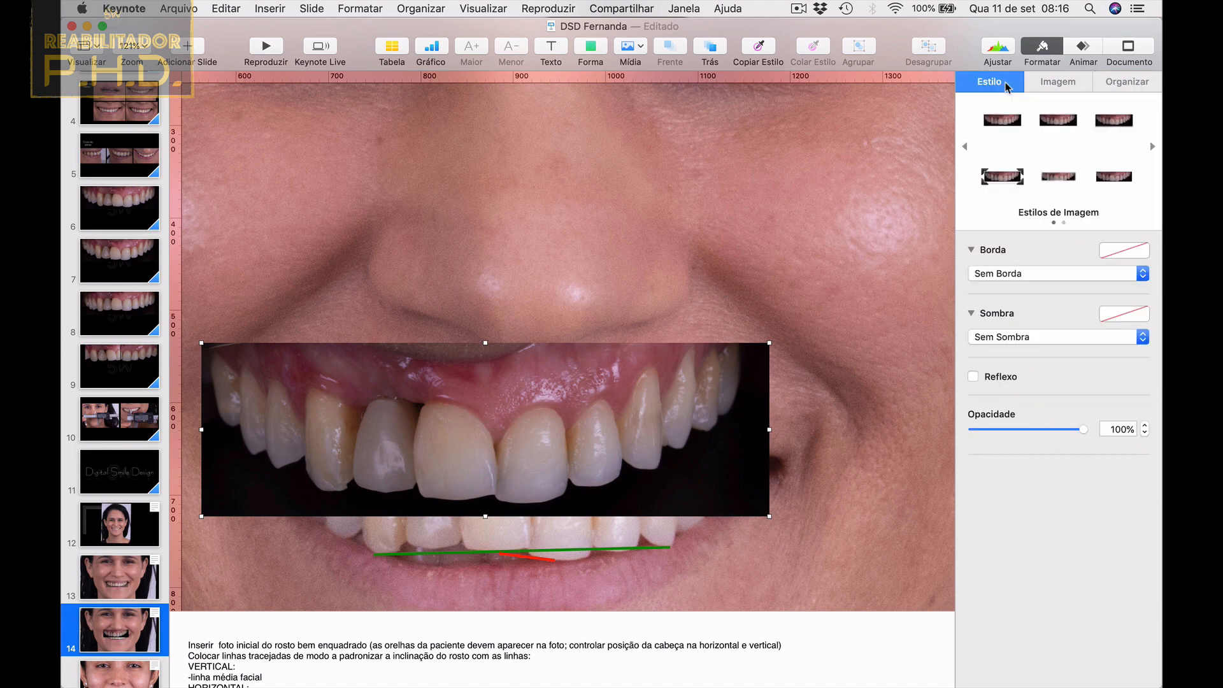
left_click(1014, 430)
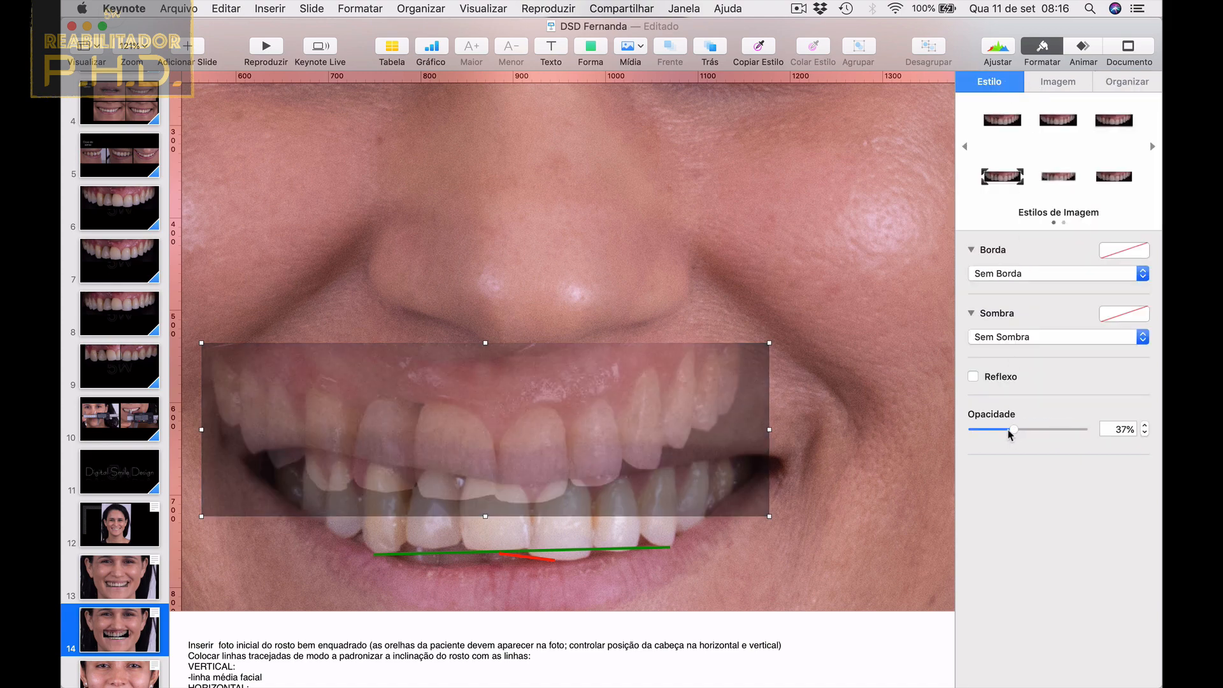
left_click_drag(582, 445, 633, 500)
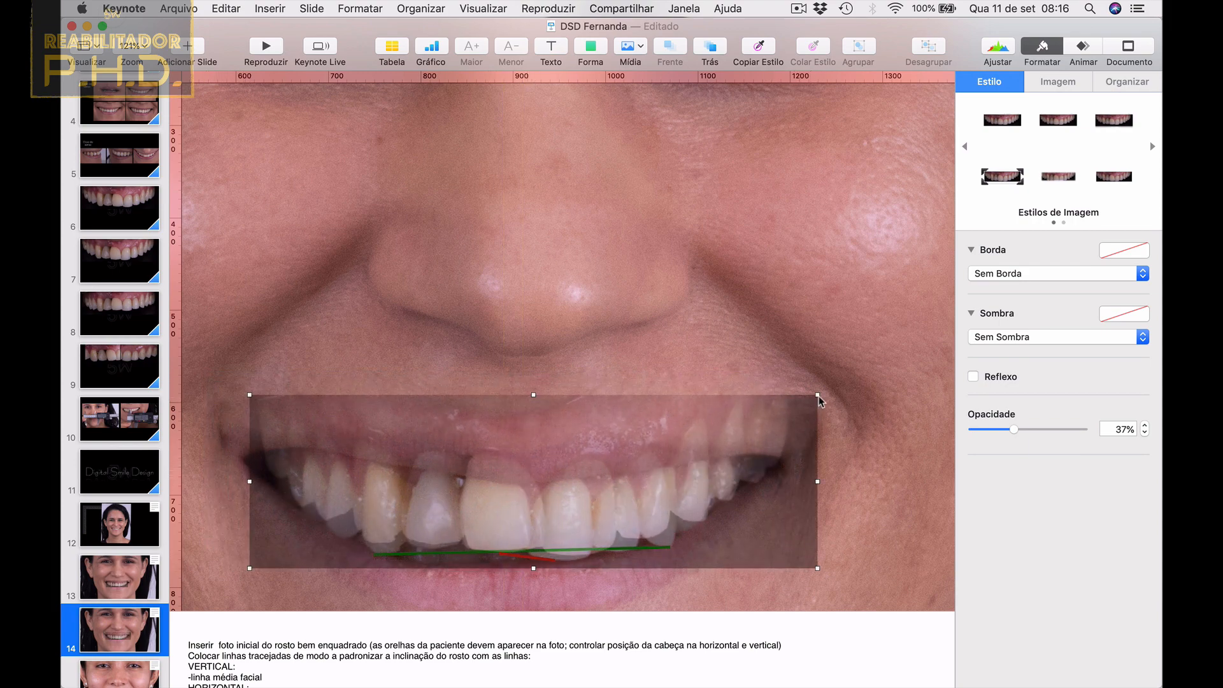
Shrink the translucent intraoral photo and shift it until its central incisors overlie those in the smile.
left_click_drag(815, 395, 685, 435)
left_click_drag(591, 486, 640, 479)
left_click_drag(734, 495, 763, 495)
scroll(645, 511, "up", 5)
scroll(646, 510, "down", 5)
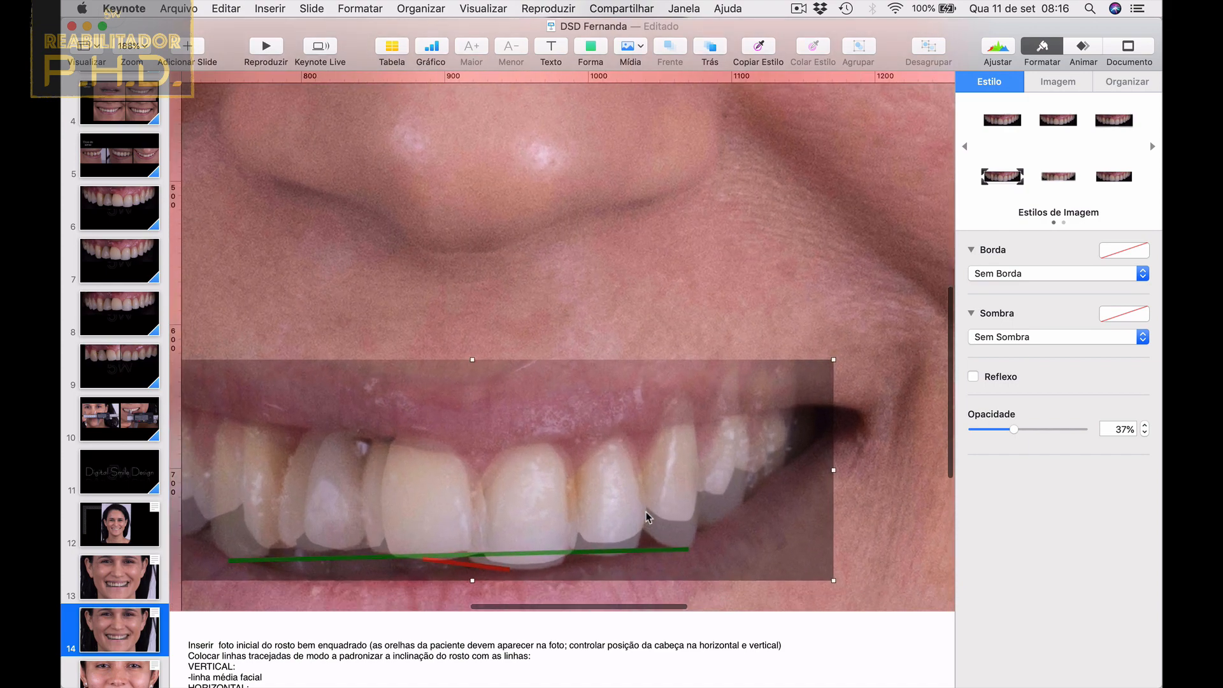
scroll(646, 511, "left", 5)
left_click_drag(724, 296, 704, 292)
scroll(766, 334, "right", 5)
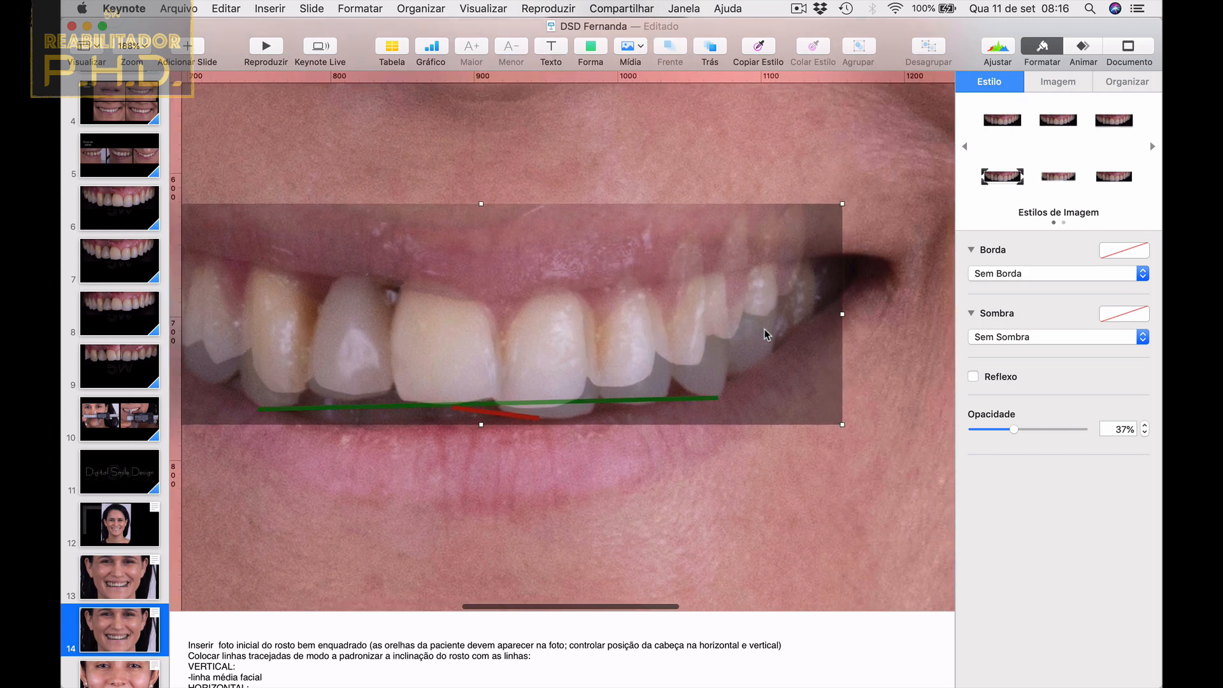
Enlarge and re-centre the intraoral photo over the smile, then raise its opacity to 79% to check the match.
left_click_drag(830, 313, 859, 312)
scroll(783, 319, "left", 3)
left_click_drag(782, 319, 773, 320)
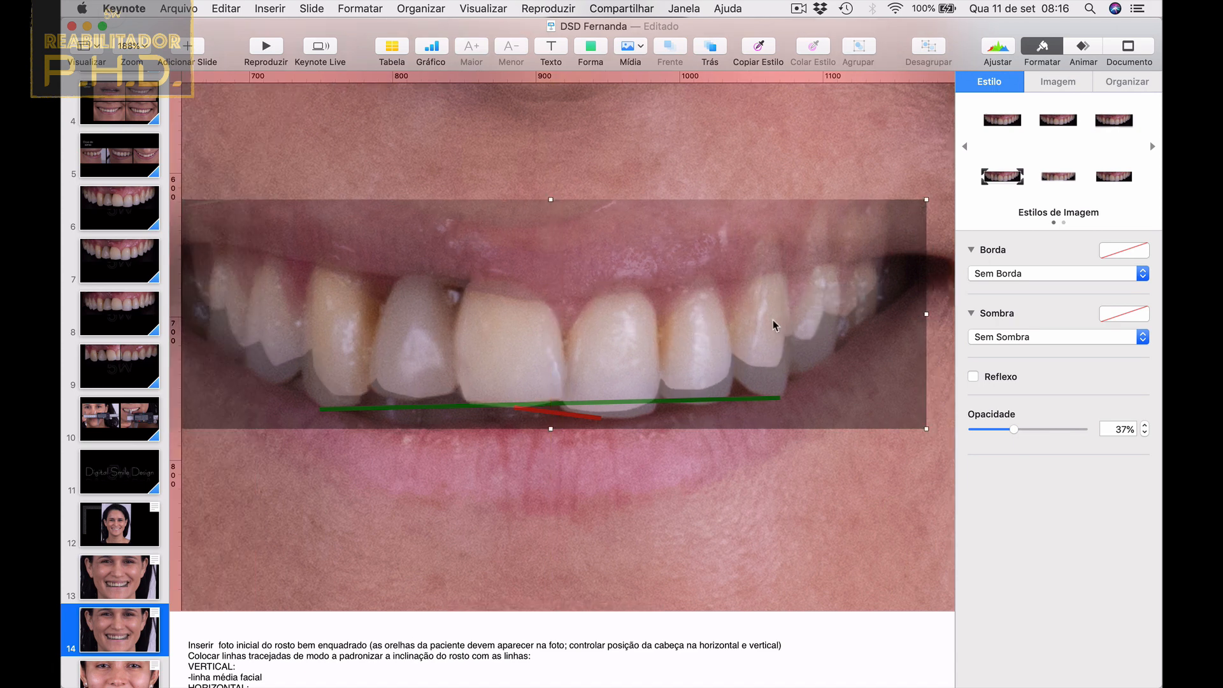
scroll(752, 330, "right", 5)
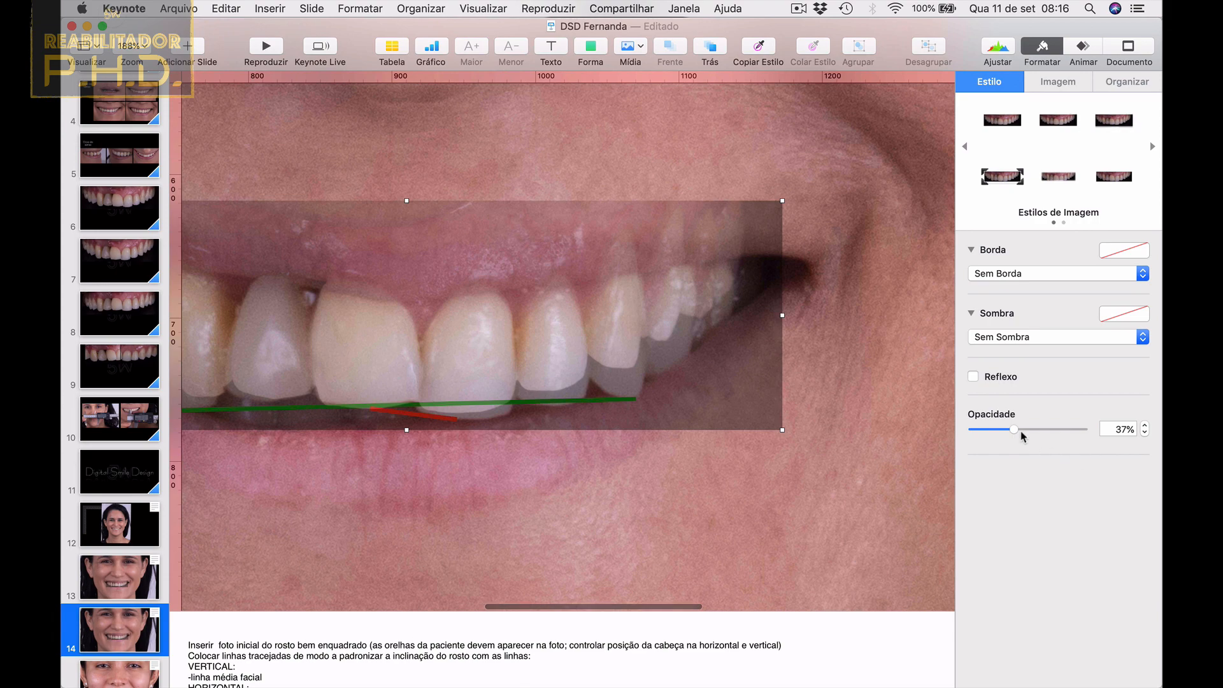
scroll(831, 465, "left", 7)
scroll(831, 464, "right", 2)
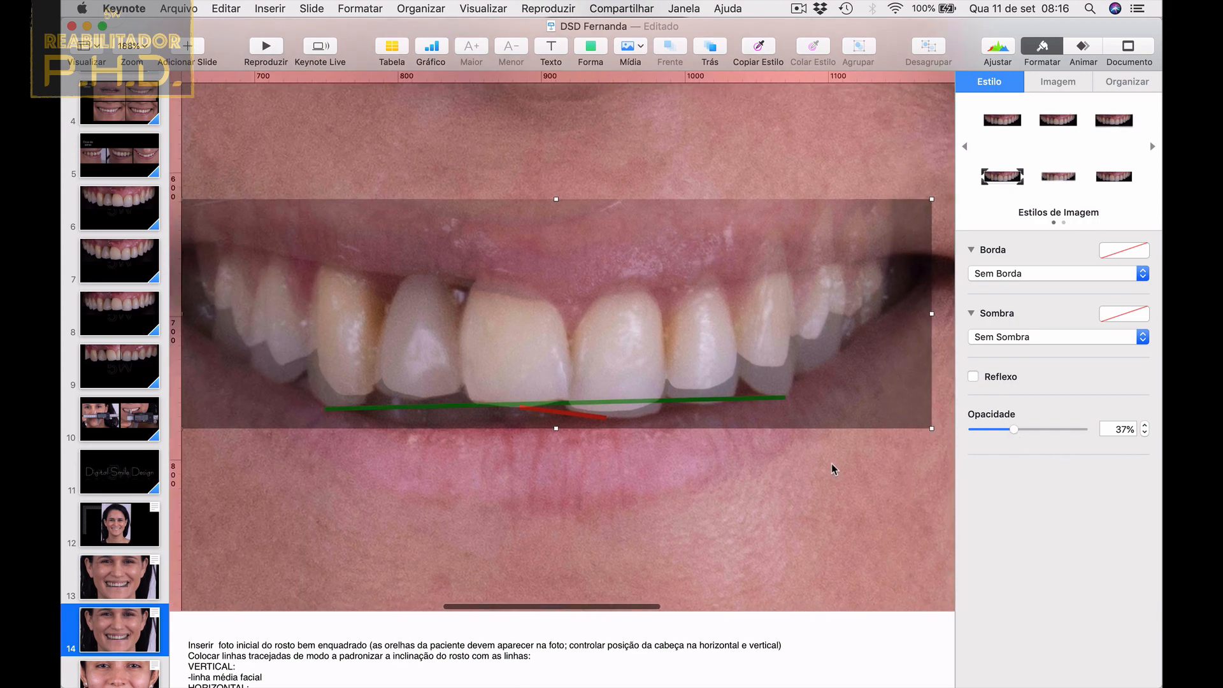
left_click_drag(1013, 431, 1058, 433)
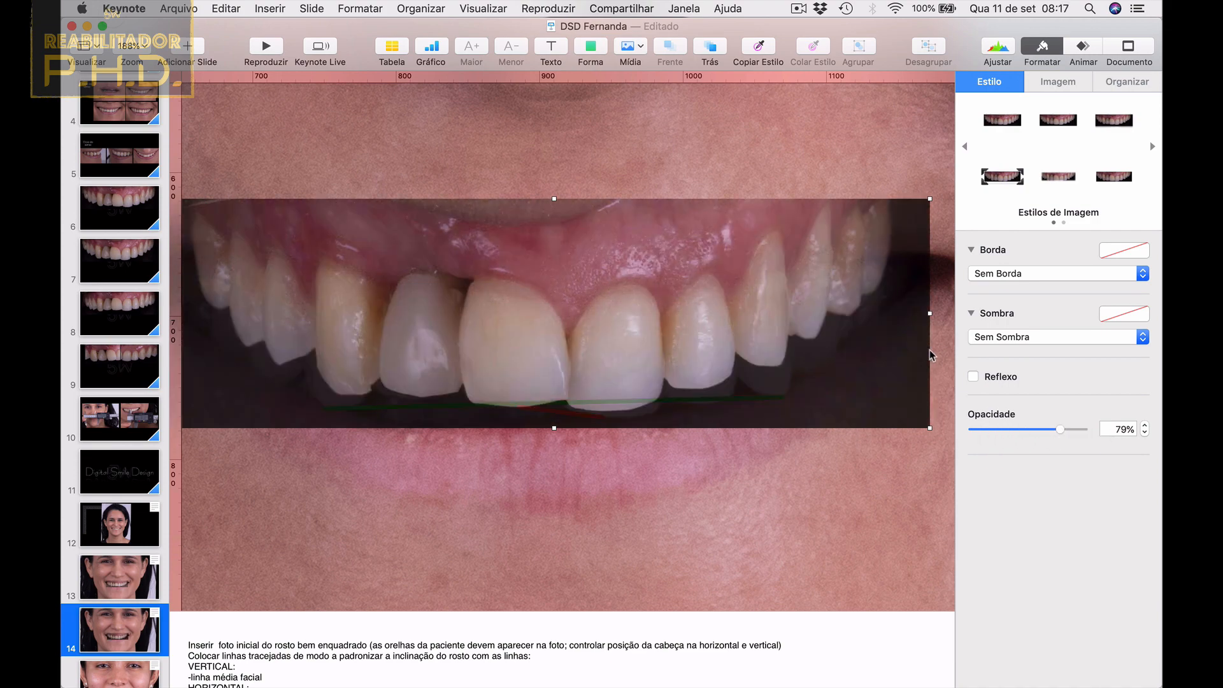
Replace the intraoral photo on slide 14 with a copy of the teeth photo from slide 8.
key("Delete")
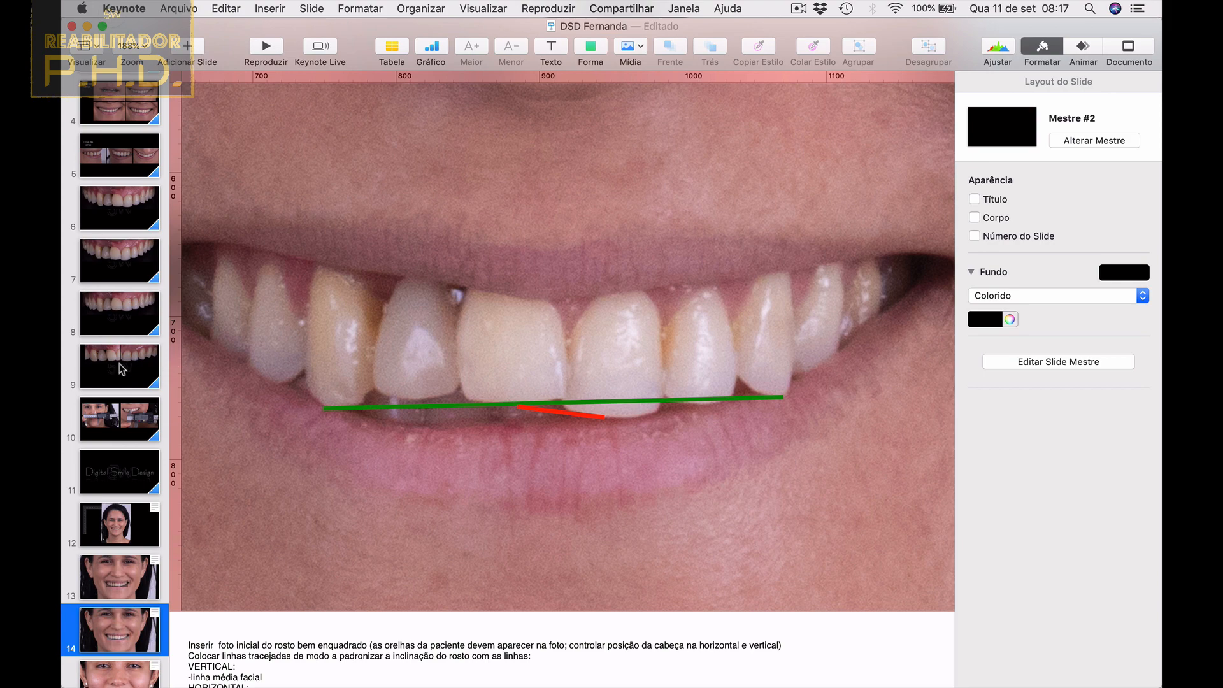
left_click(131, 314)
key("super+v")
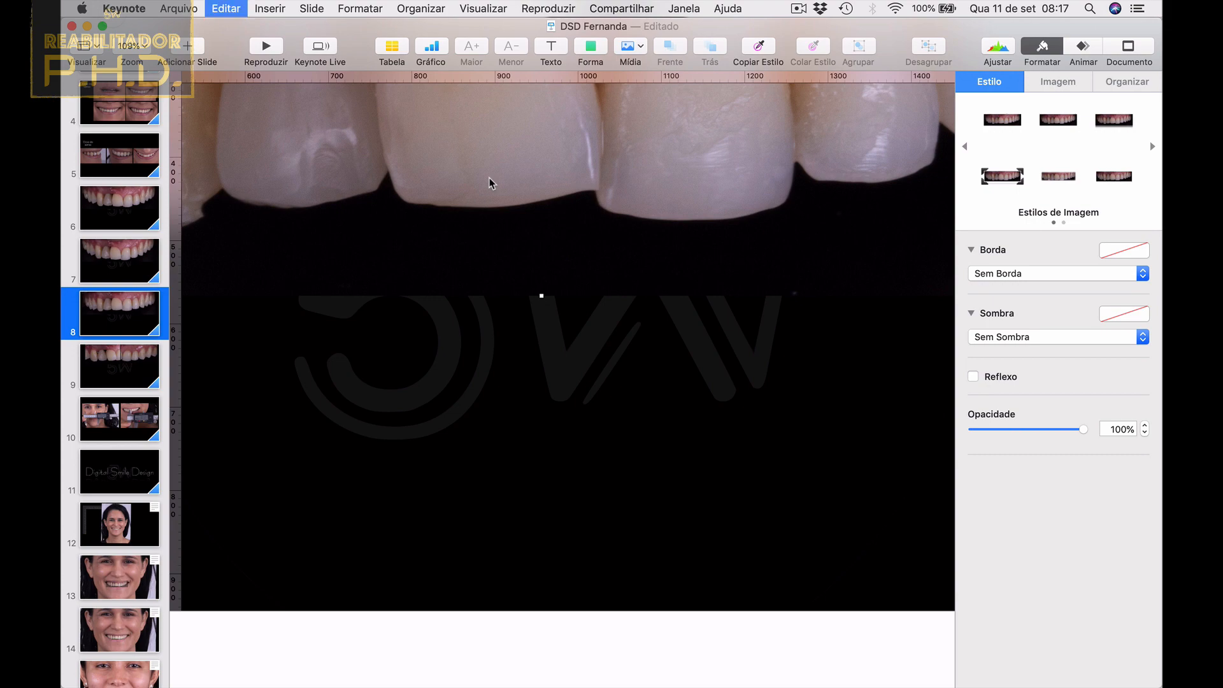
key("shift+super+0")
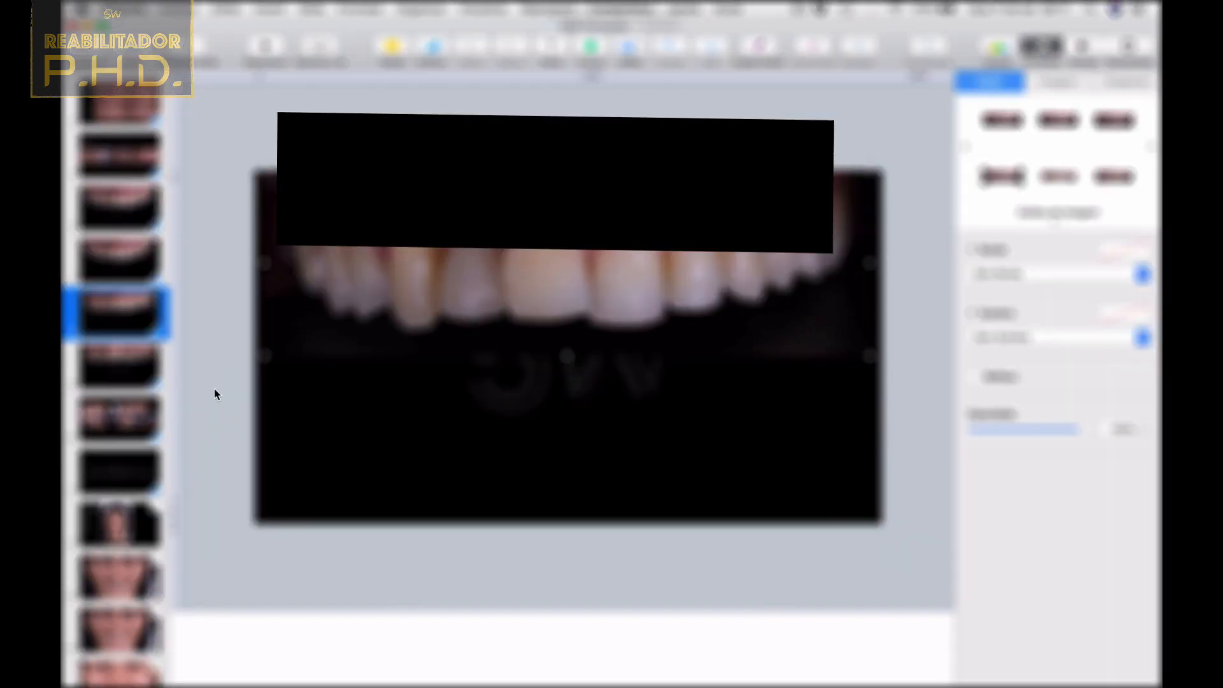
left_click(145, 618)
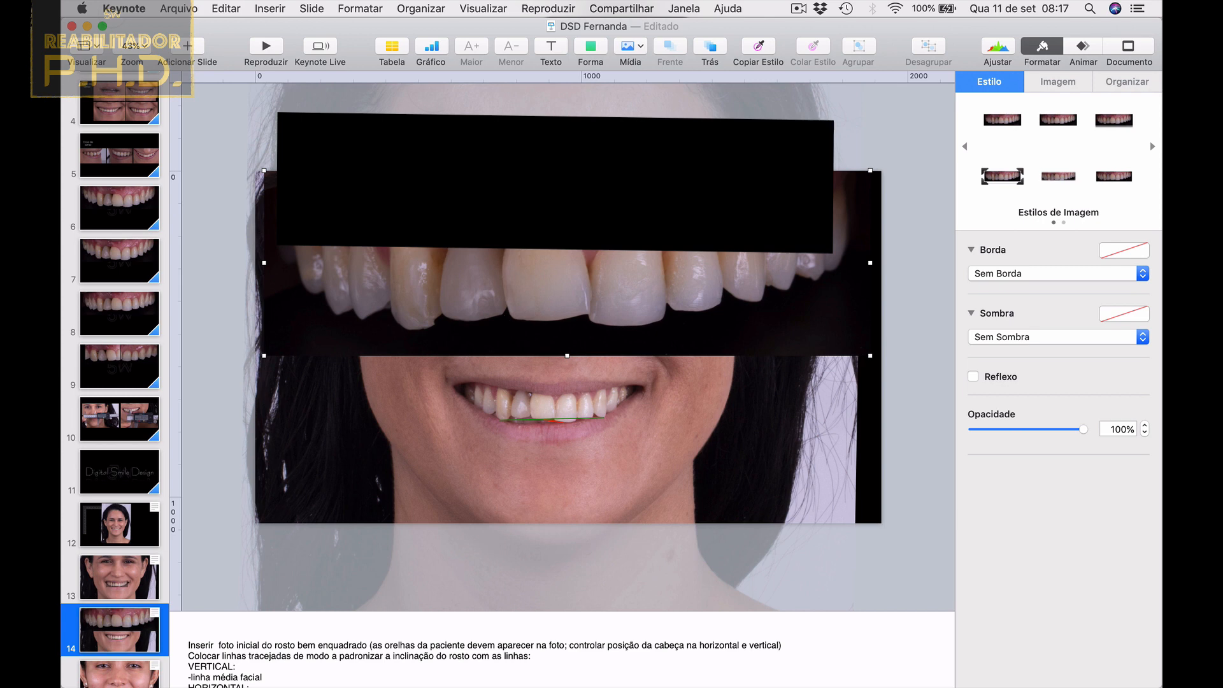
Shrink the intraoral photo to the width of the smile, place it over the mouth and set its opacity to 27%.
left_click_drag(567, 171, 544, 400)
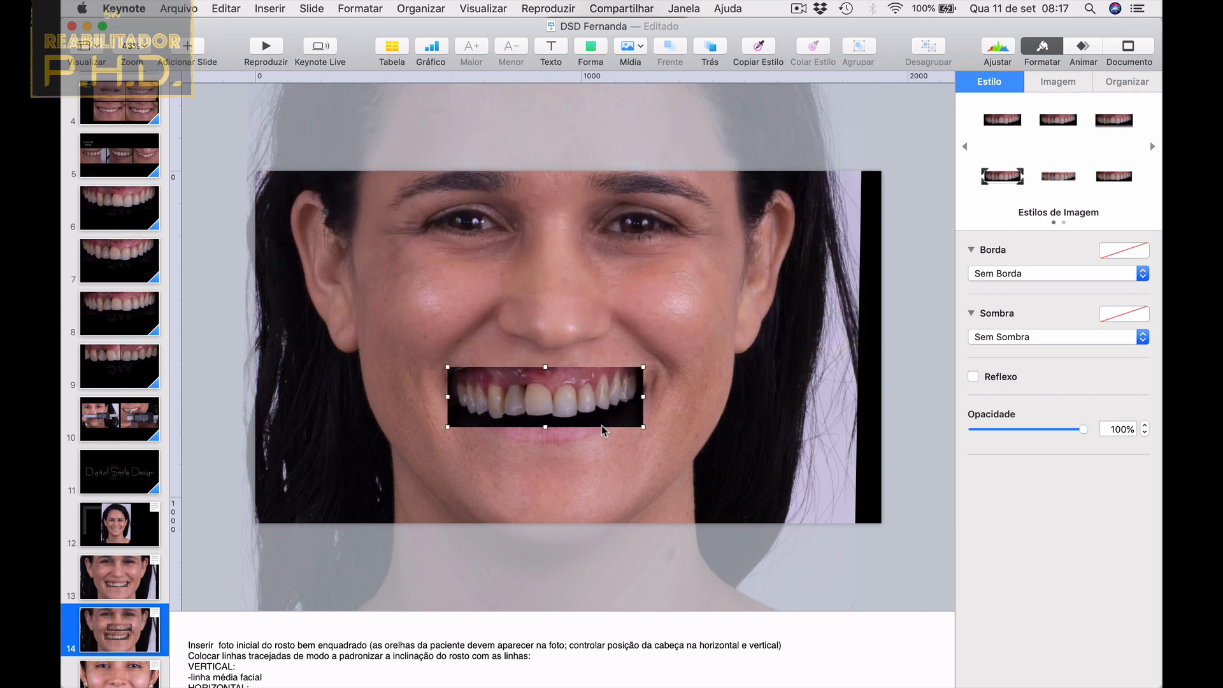
scroll(601, 425, "up", 10)
left_click(1003, 430)
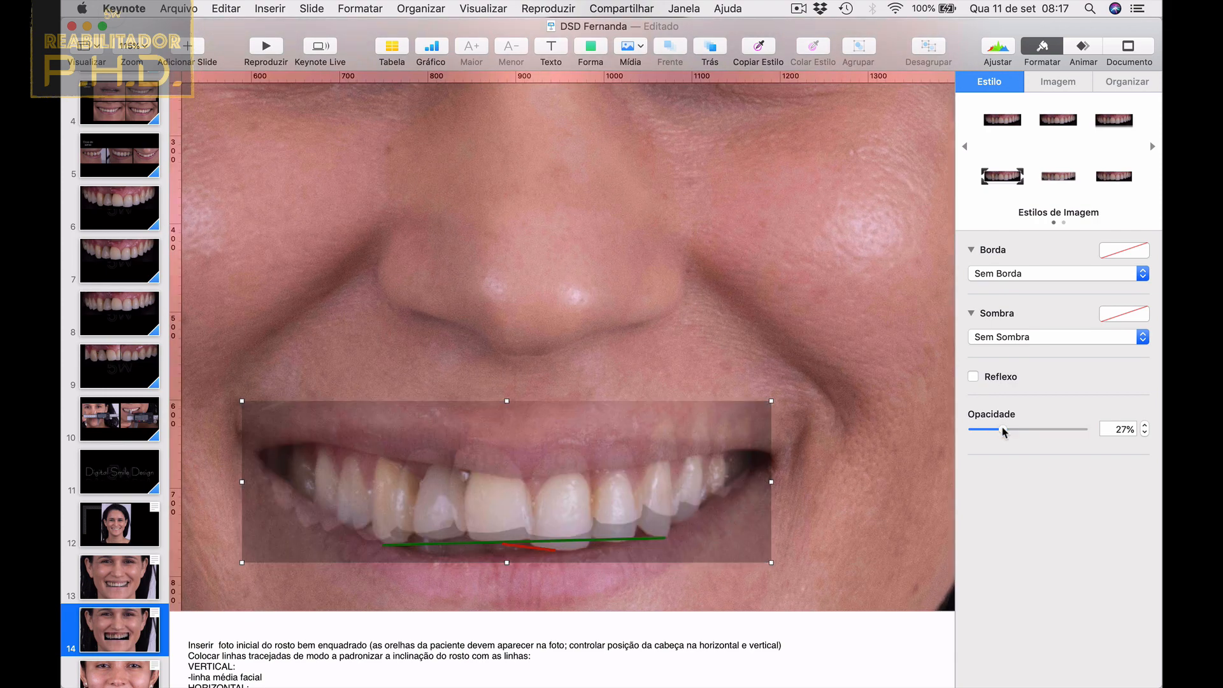
Shift and shrink the translucent intraoral photo to 541 by 165 pt so its front teeth overlie those in the smile.
left_click_drag(563, 465, 575, 474)
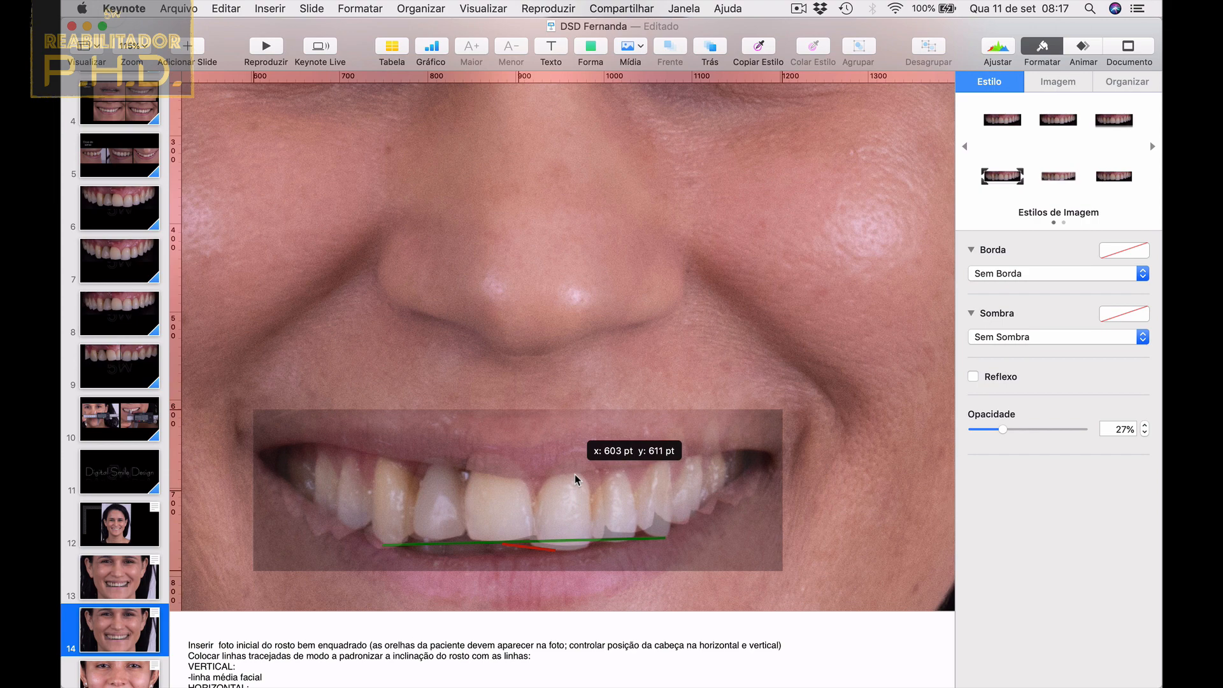
scroll(575, 473, "up", 5)
scroll(575, 474, "down", 3)
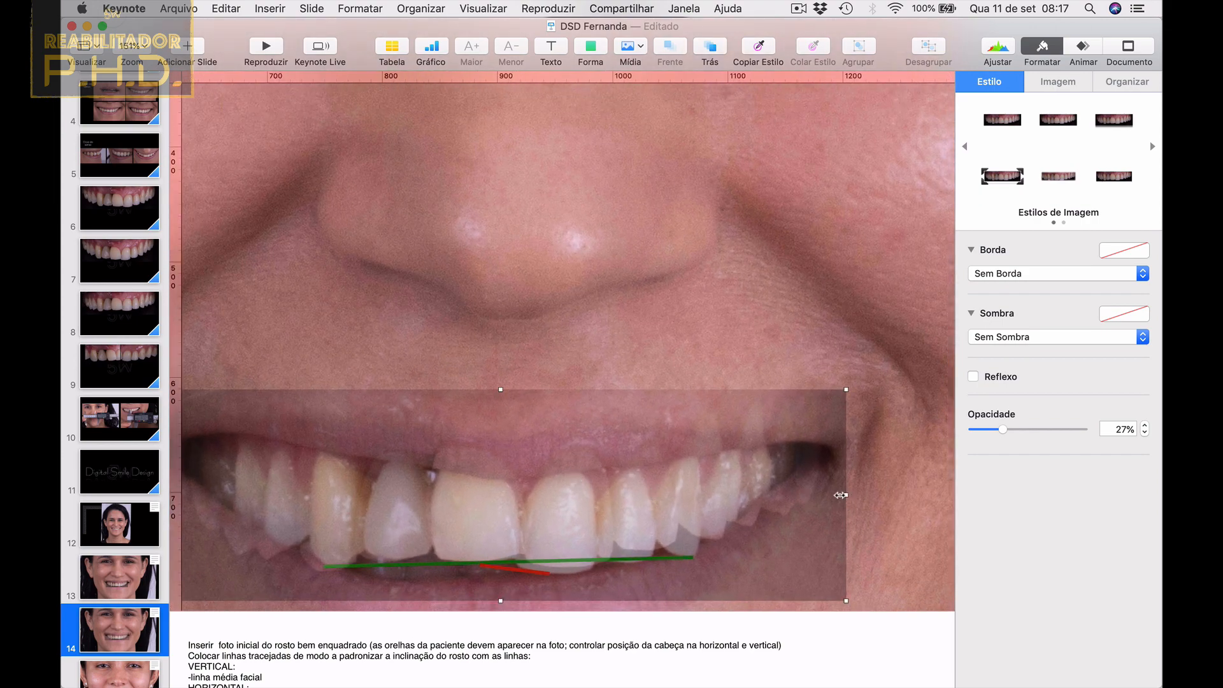
left_click_drag(840, 495, 796, 494)
scroll(666, 499, "left", 3)
left_click_drag(666, 498, 688, 507)
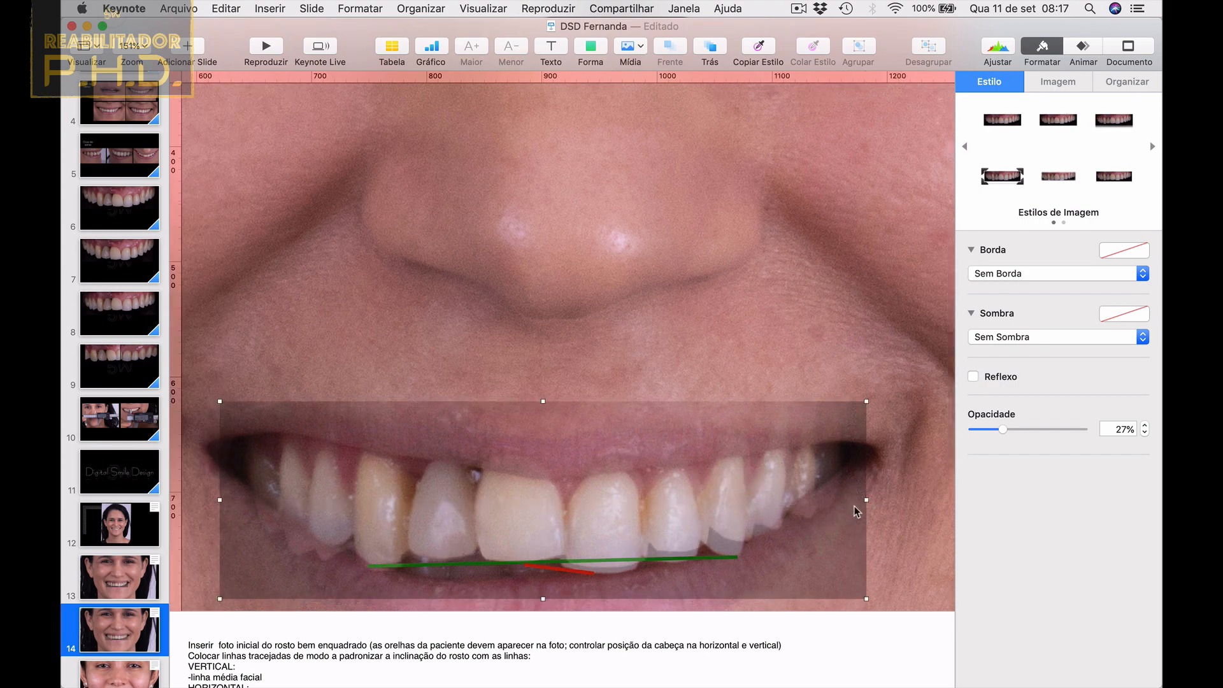
left_click_drag(863, 500, 846, 501)
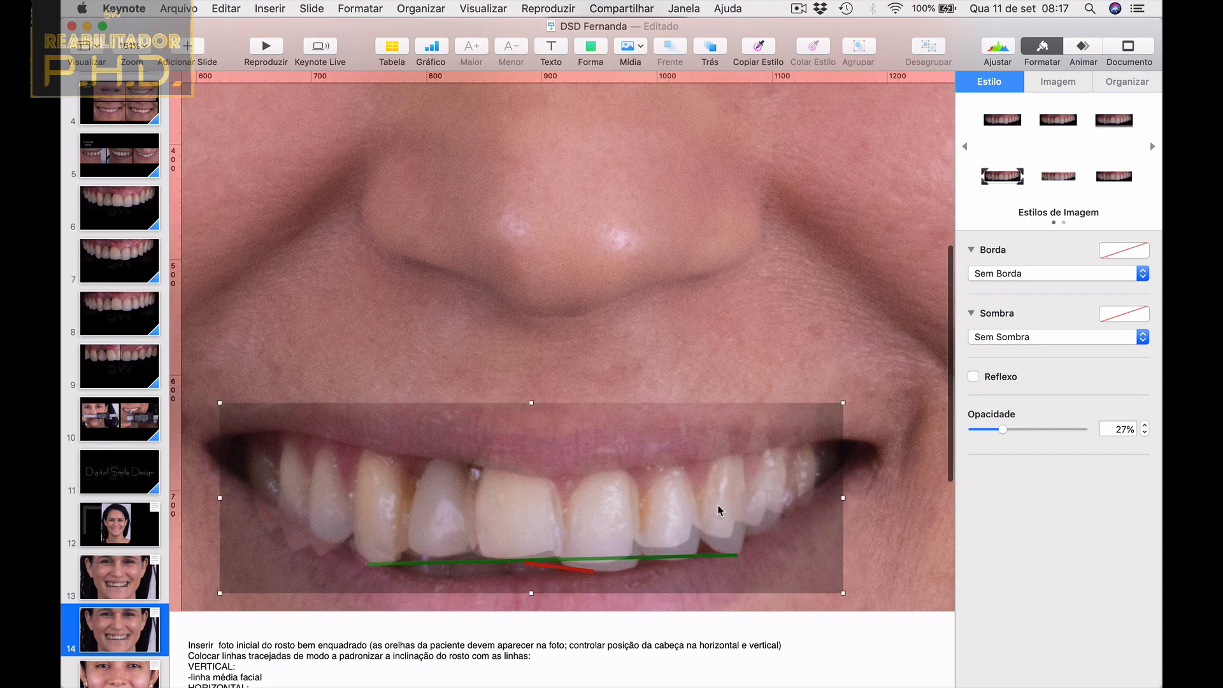
left_click_drag(717, 510, 730, 510)
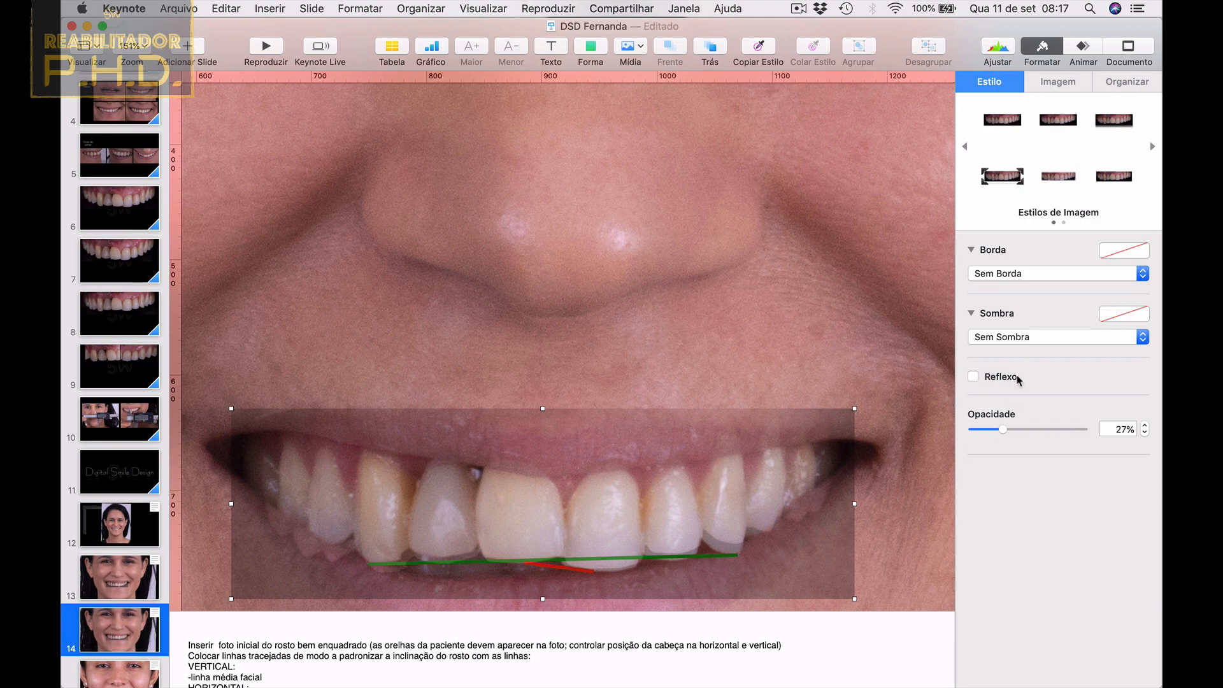
Rotate the intraoral photo to 358° and nudge it so its teeth follow the tilt of the smile.
left_click(1123, 83)
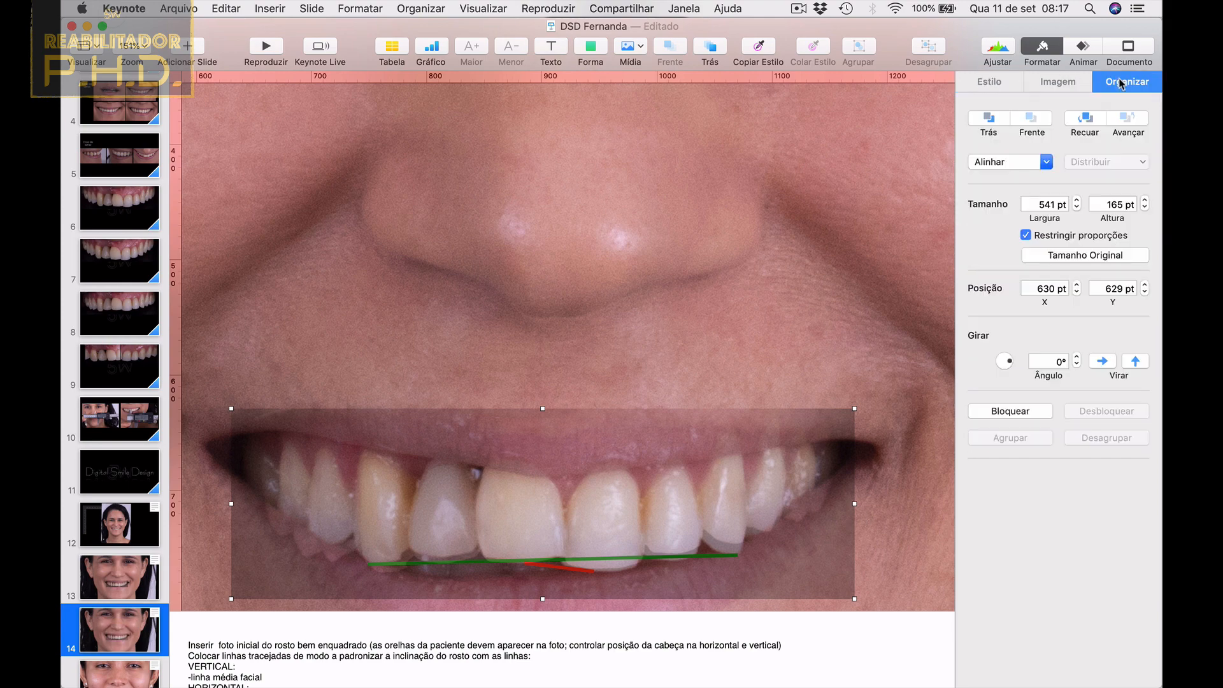
left_click(1077, 365)
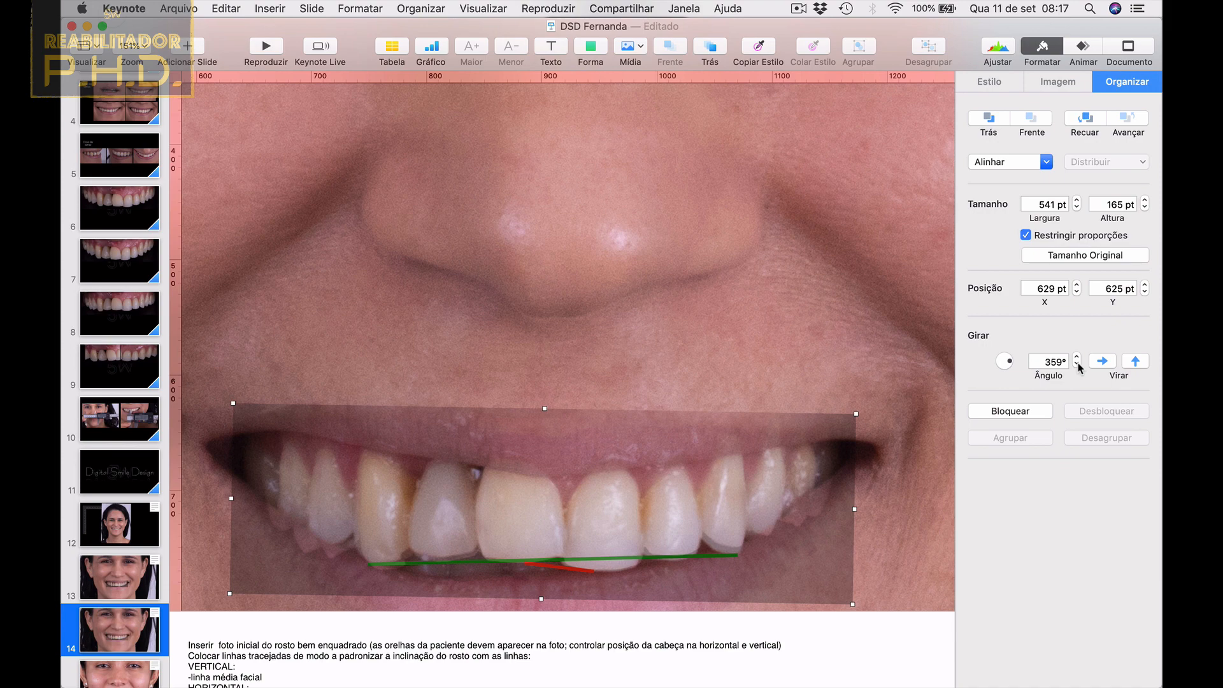
left_click(1077, 365)
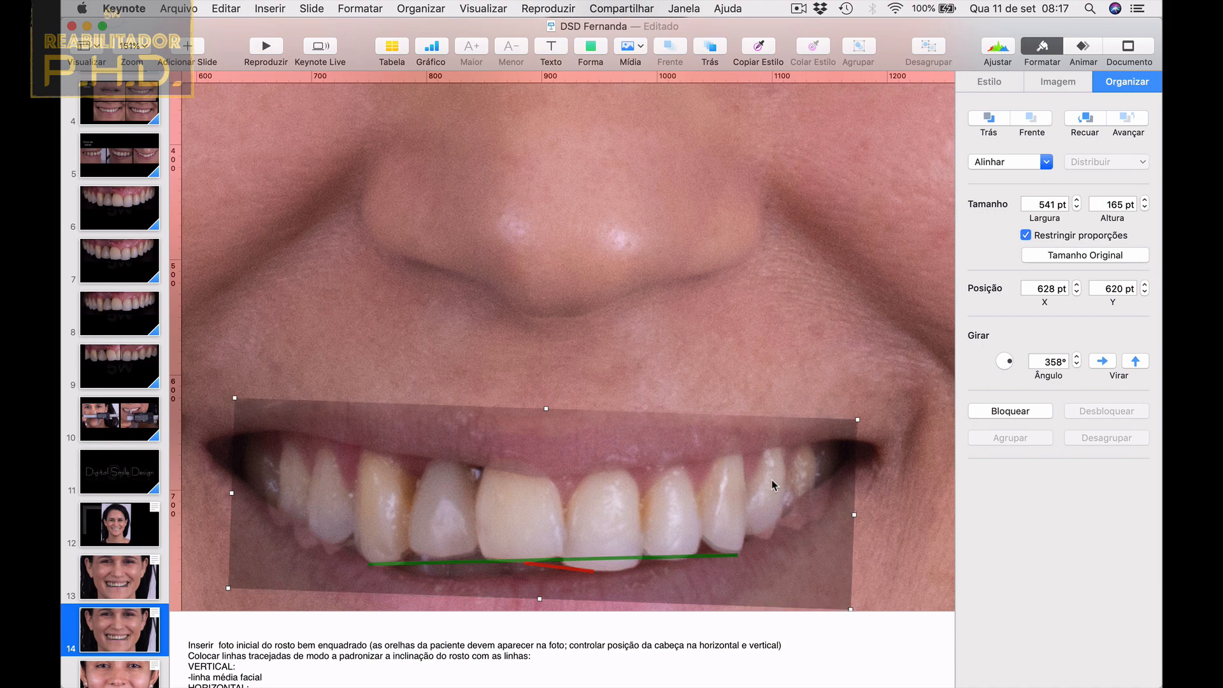
left_click_drag(771, 480, 777, 475)
scroll(698, 498, "up", 5)
scroll(698, 498, "down", 5)
scroll(698, 499, "left", 2)
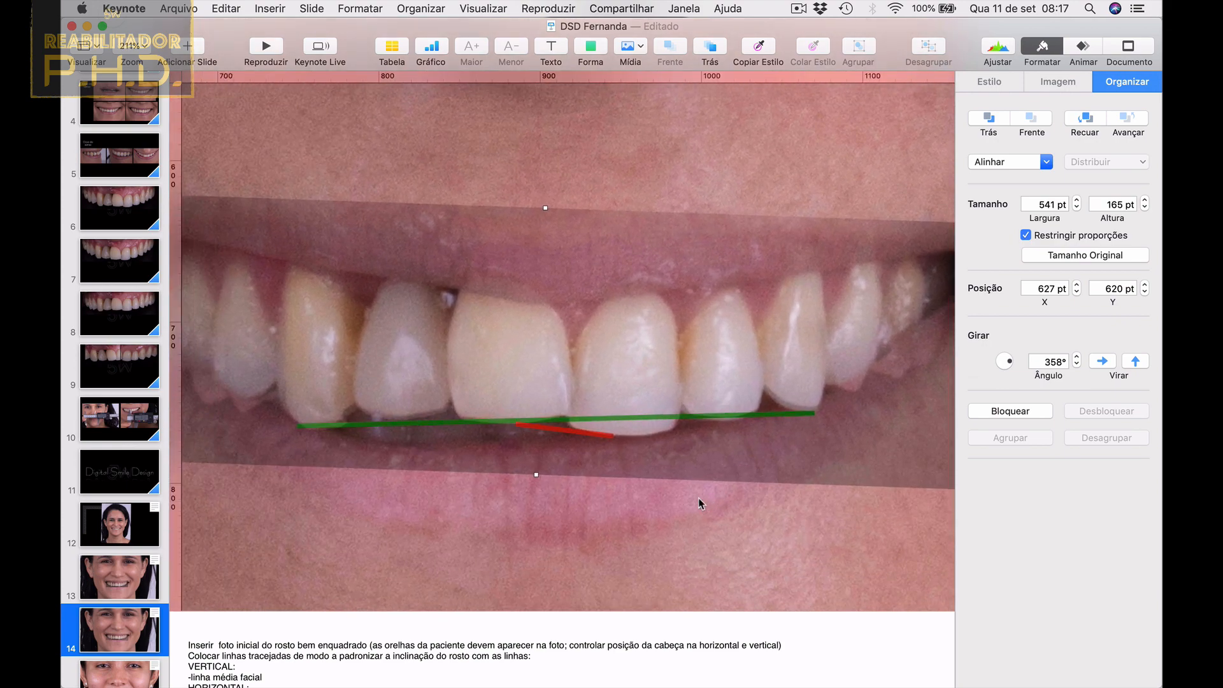
Fine-tune the intraoral photo to 542 by 166 pt at X 625, Y 620, and raise its opacity to 68%.
scroll(698, 498, "down", 3)
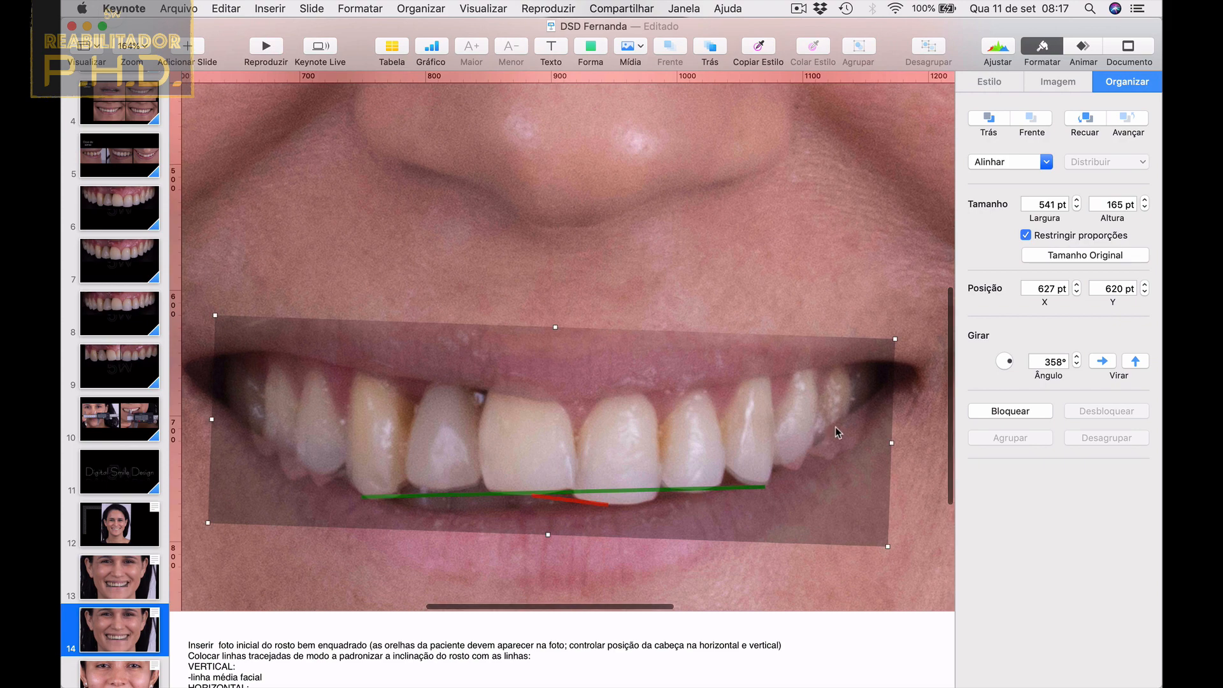
left_click_drag(893, 339, 895, 338)
mouse_move(786, 378)
left_mouse_down()
mouse_move(767, 365)
mouse_move(781, 376)
left_mouse_up()
scroll(781, 375, "down", 5)
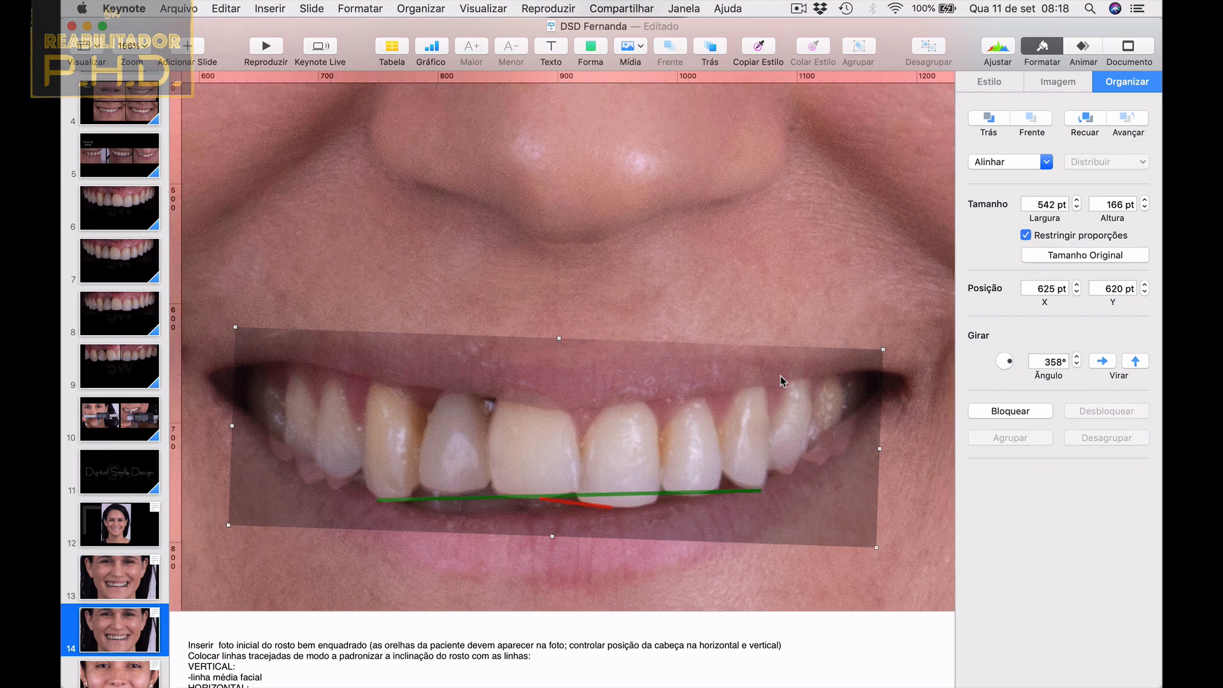
left_click(997, 87)
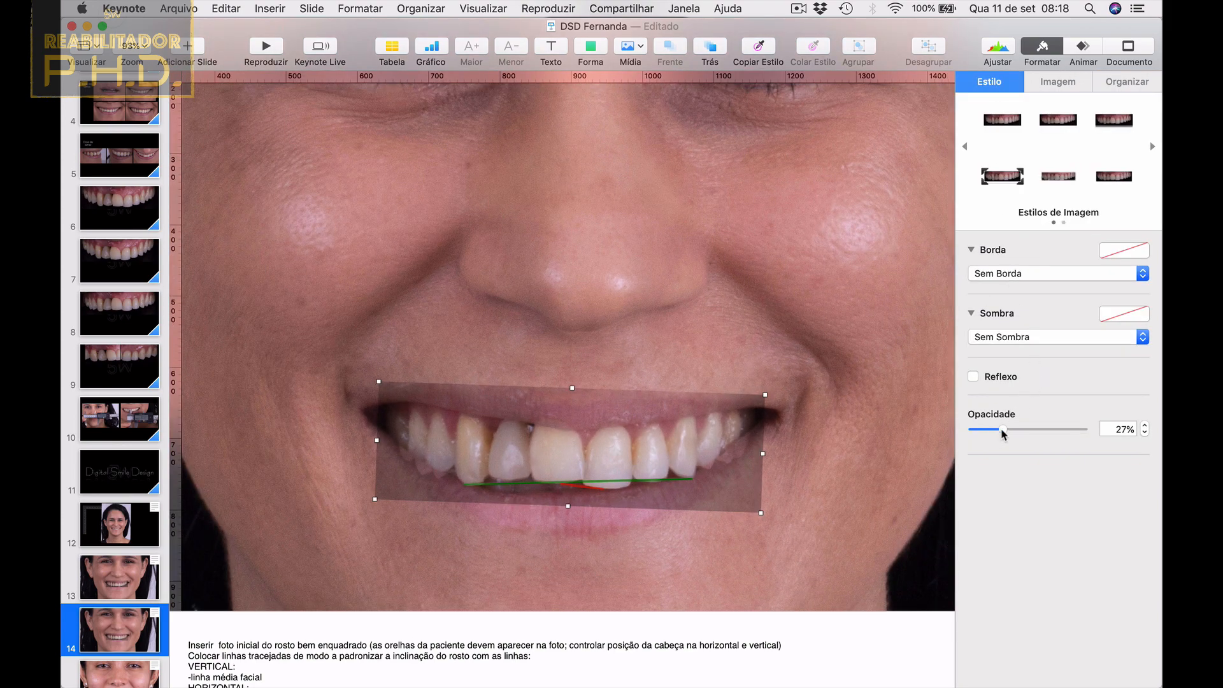
left_click_drag(1003, 434, 1047, 439)
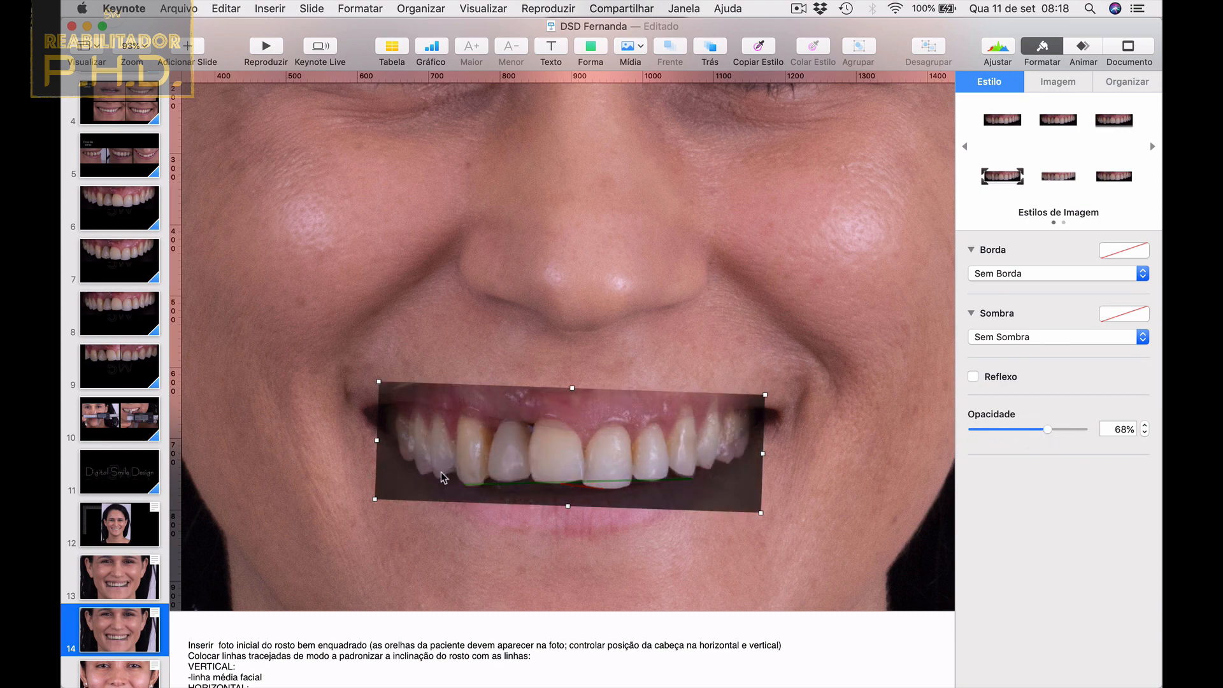
Delete the face slide without the teeth overlay, and send the intraoral photo behind the face photo on the calibrated slide.
left_click(125, 582)
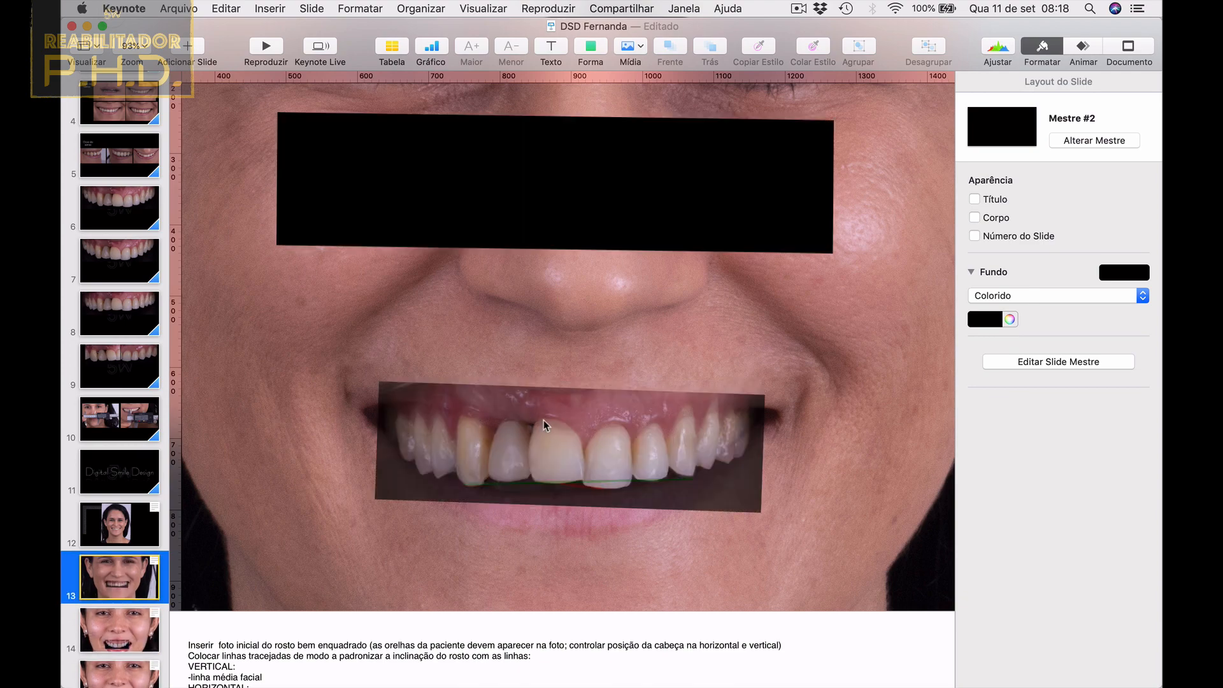
scroll(544, 420, "down", 5)
left_click(151, 530)
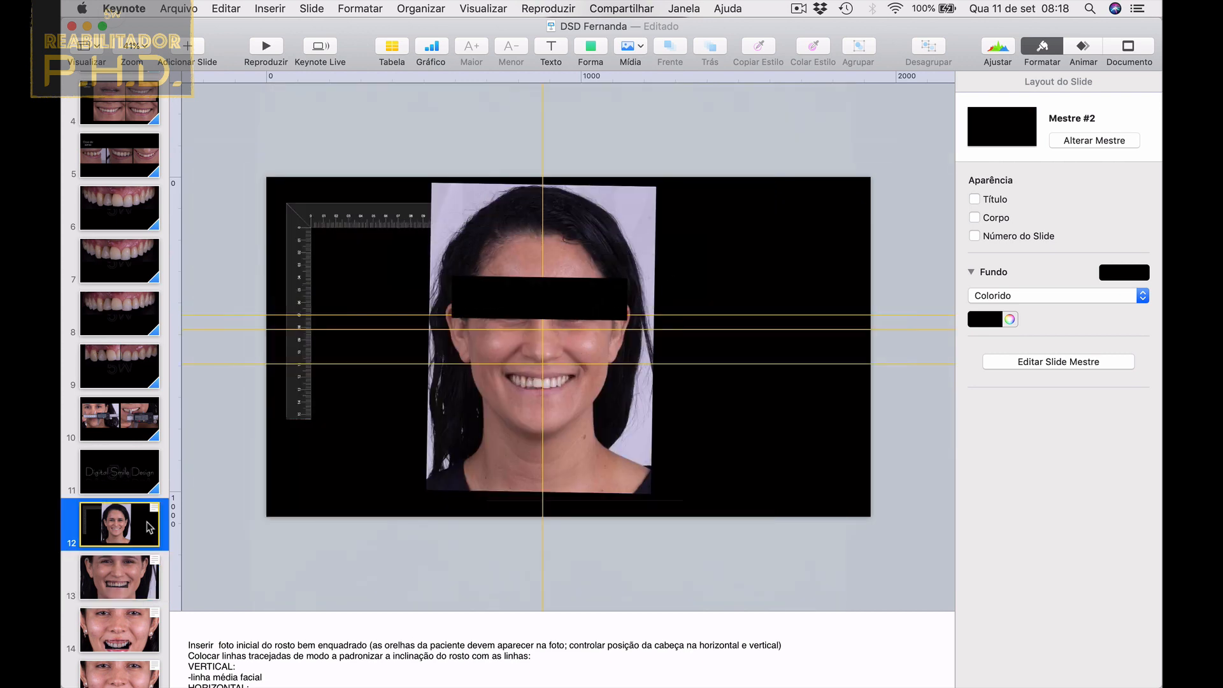
key("Down")
left_click(540, 393)
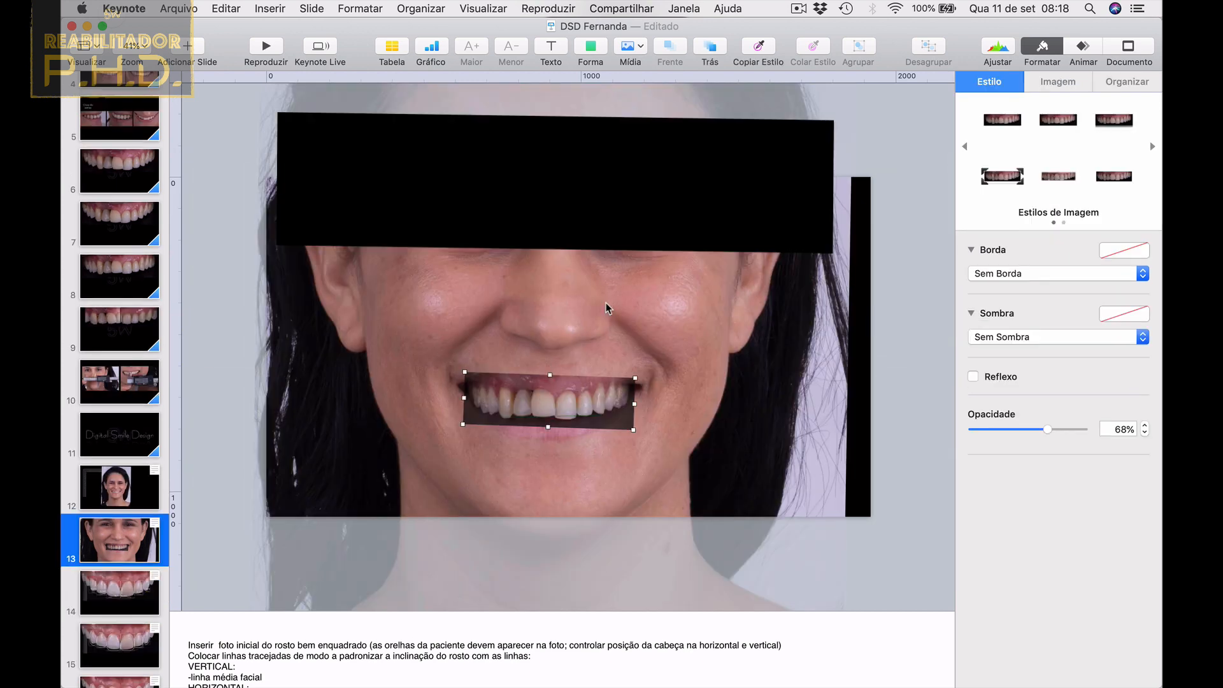
left_click(712, 49)
Start a freeform pen outline on slide 13, tracing the lower edge of the upper lip from one mouth corner to the other.
scroll(601, 285, "up", 5)
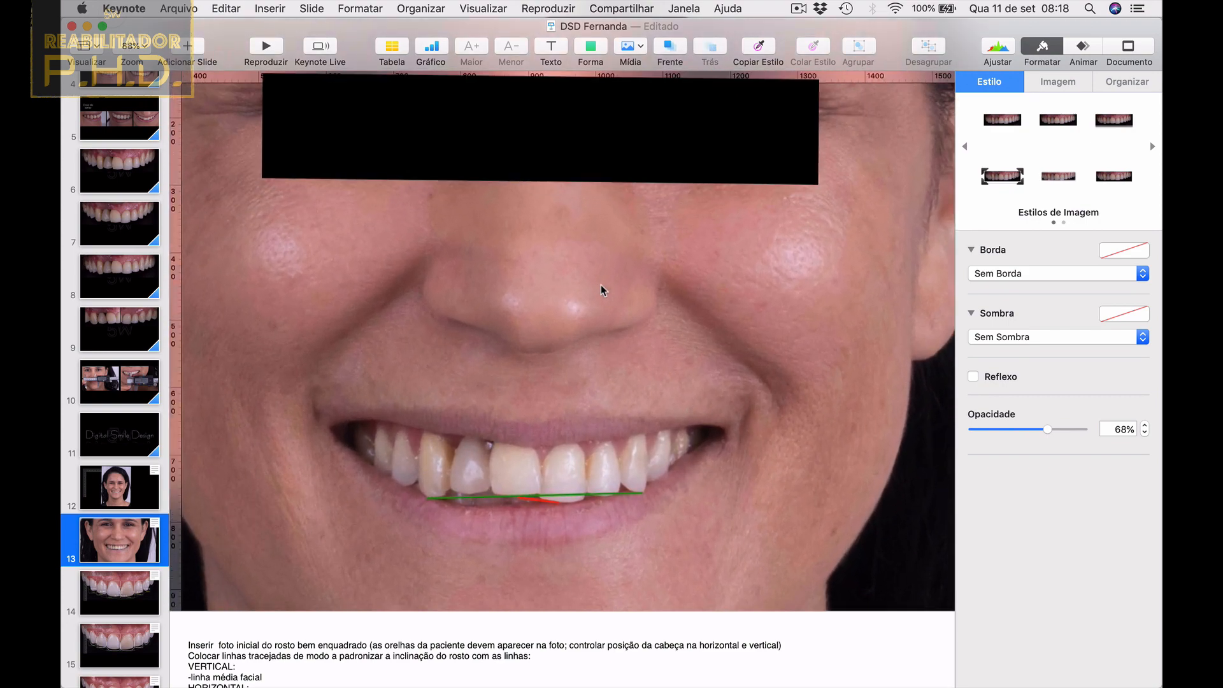
left_click(588, 51)
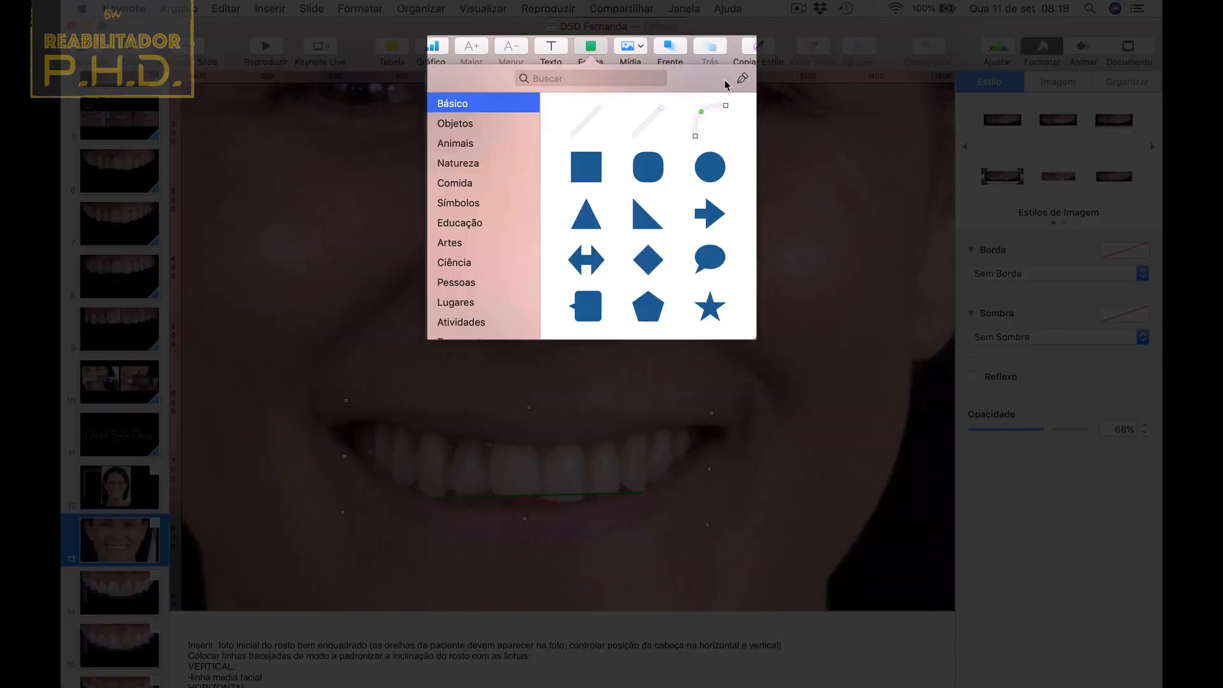
left_click(742, 77)
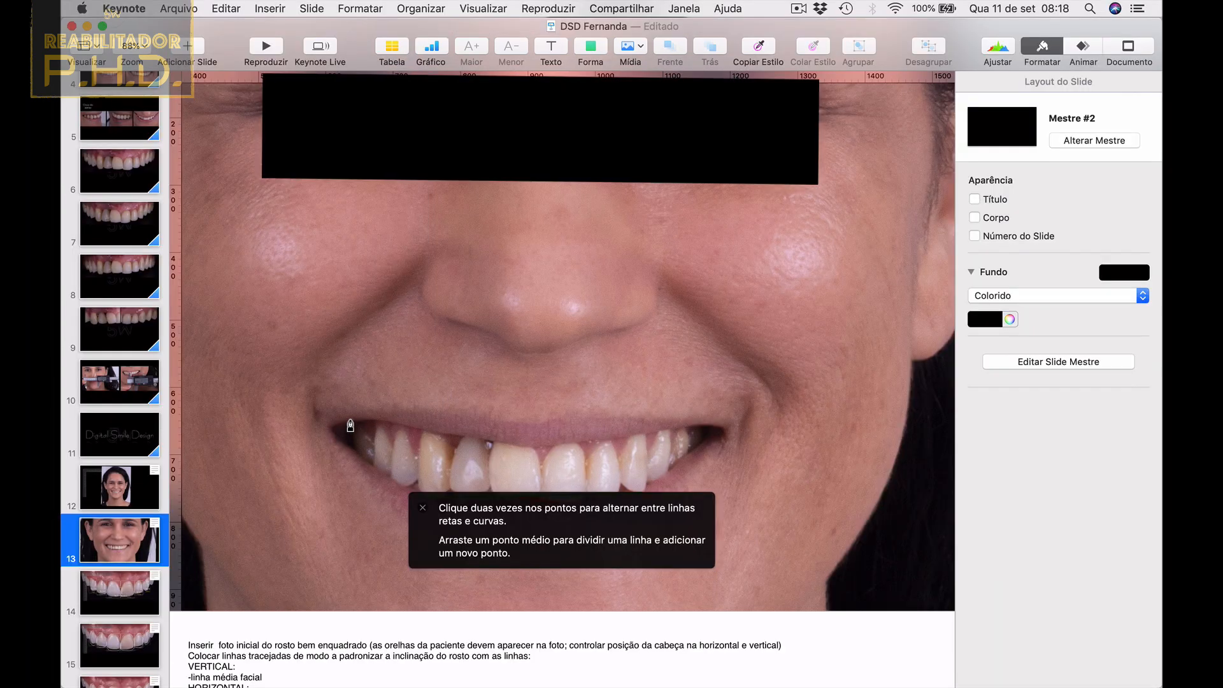
left_click(351, 422)
left_click(410, 423)
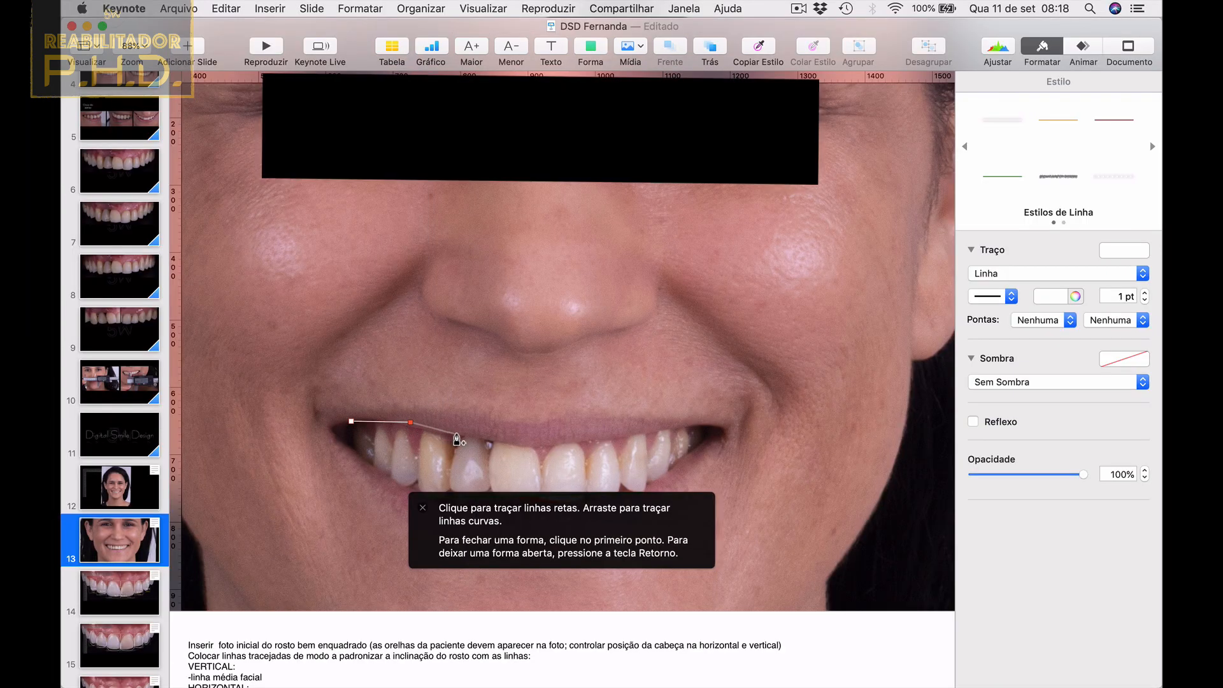
left_click(458, 435)
left_click(507, 444)
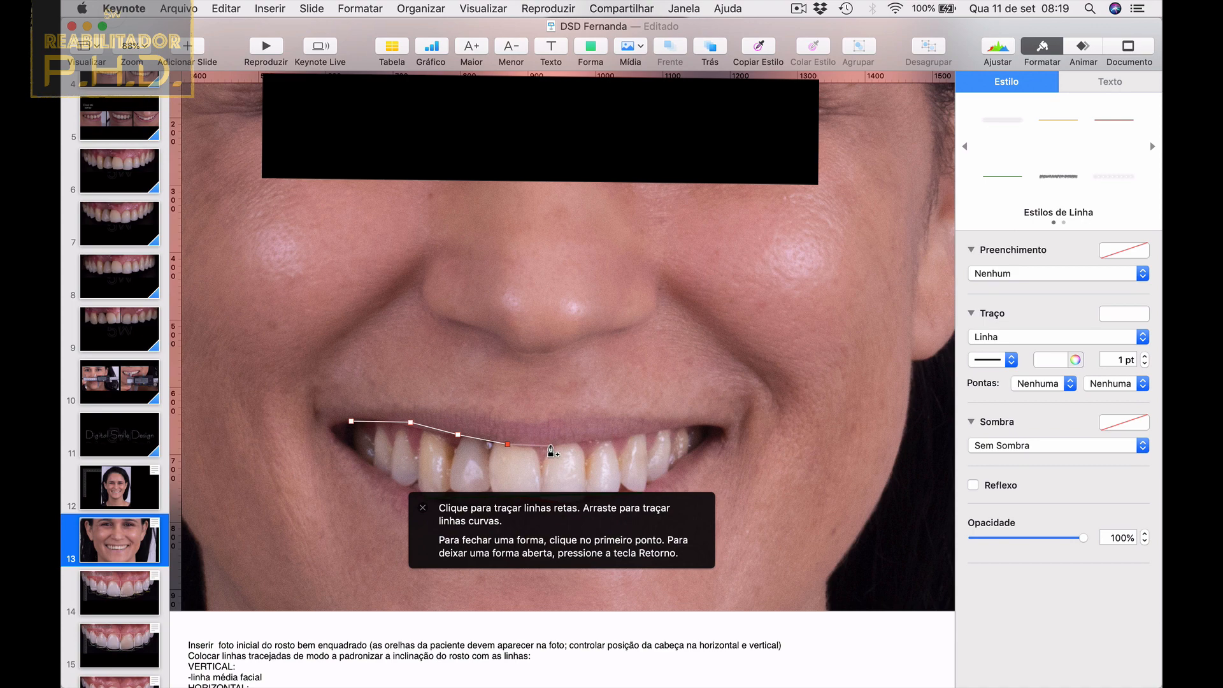
left_click(552, 446)
left_click(617, 437)
left_click(661, 431)
left_click(681, 426)
left_click(701, 422)
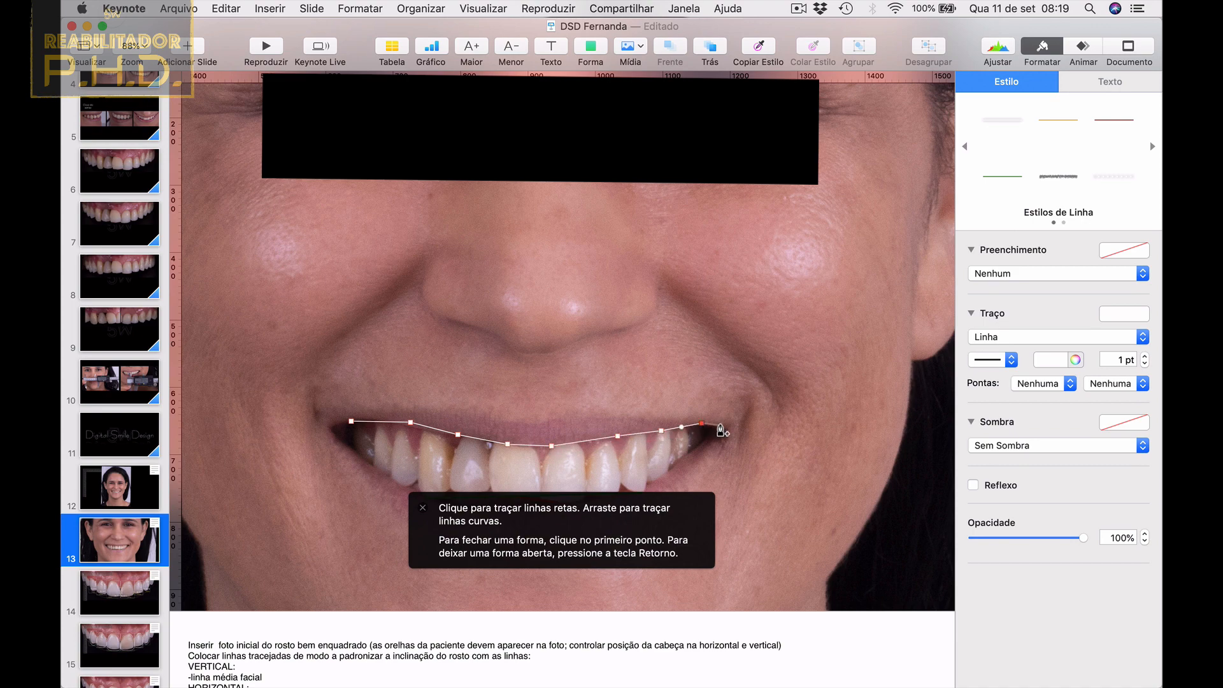
left_click(723, 426)
Continue the outline back along the lower lip's upper edge and close it at the starting point.
left_click(675, 467)
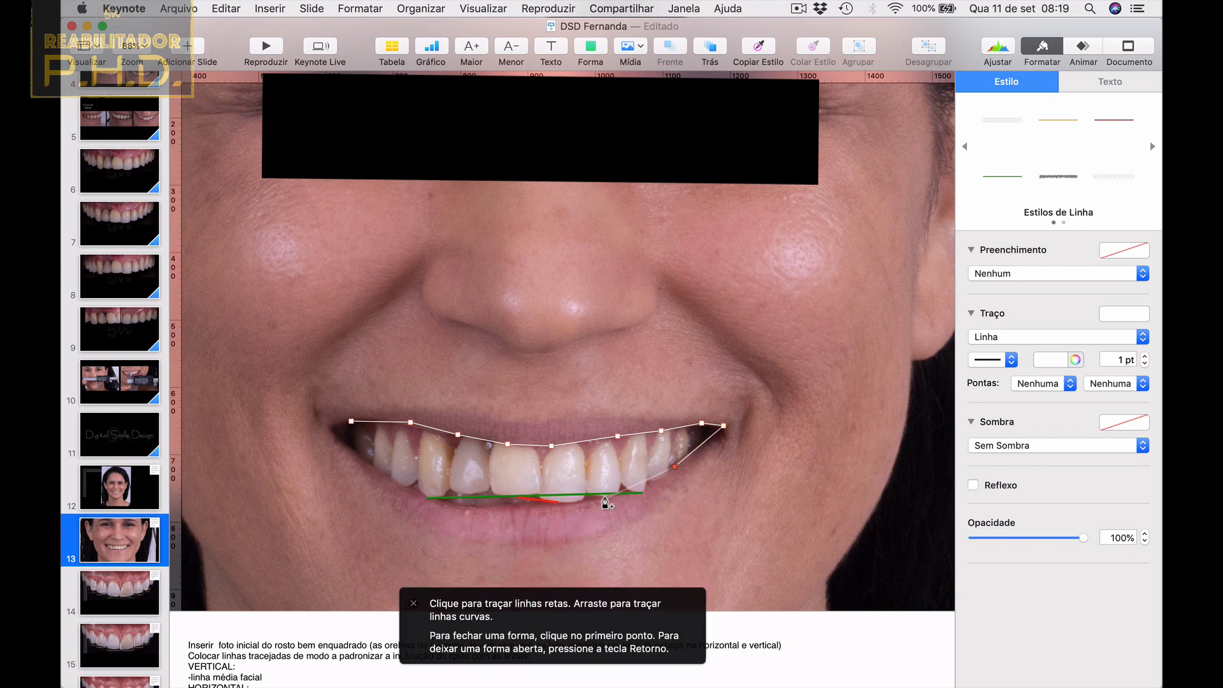
left_click(606, 499)
left_click(521, 506)
left_click(462, 507)
left_click(418, 496)
left_click(373, 469)
left_click(344, 447)
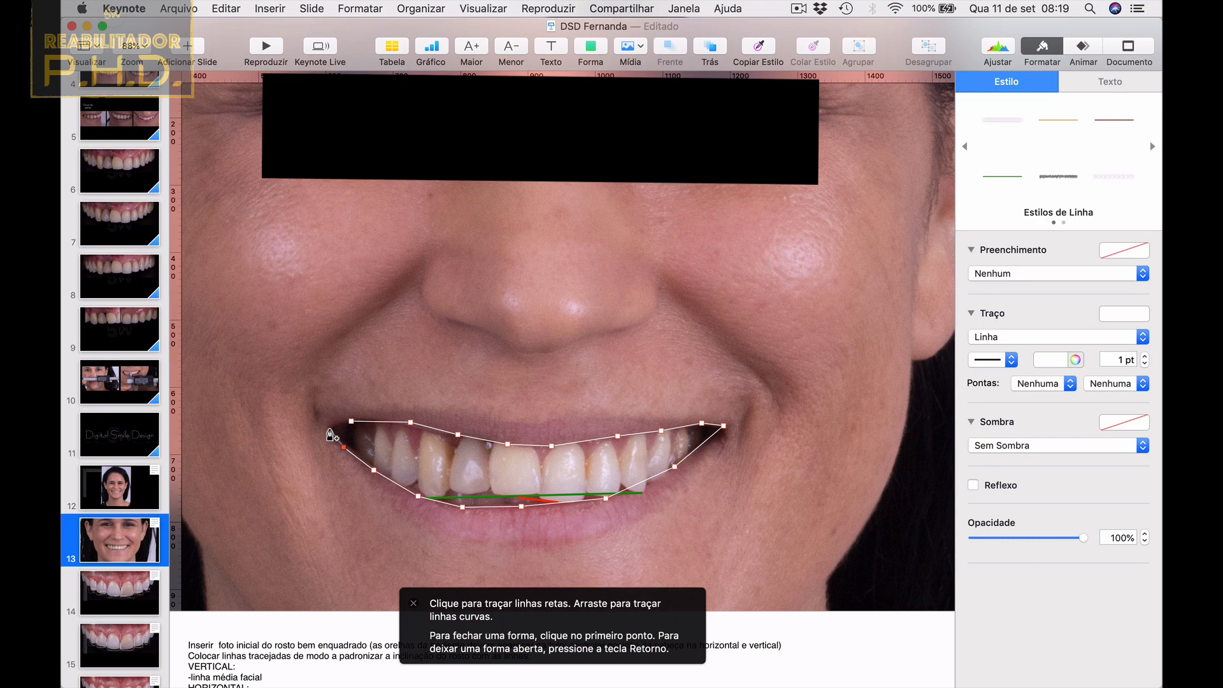
left_click(331, 430)
left_click(351, 422)
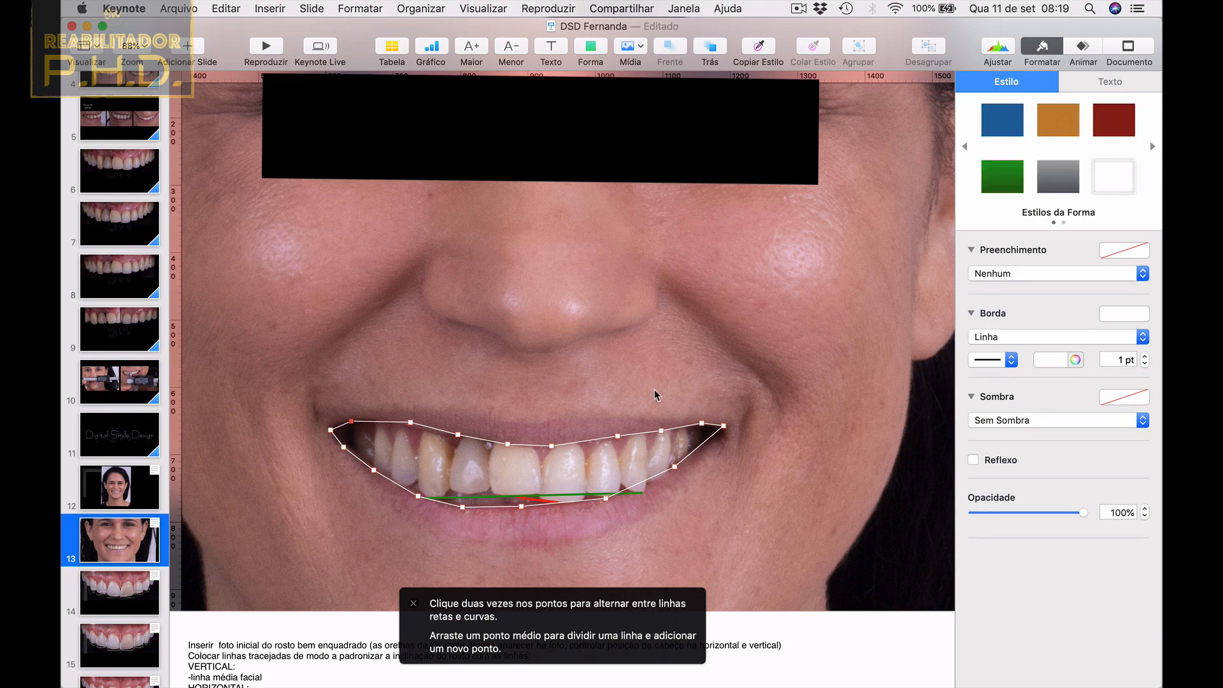
left_click(732, 332)
Send the face photo on slide 13 to the back, behind the intraoral photo and lip outline.
left_click(745, 323)
scroll(746, 324, "down", 5)
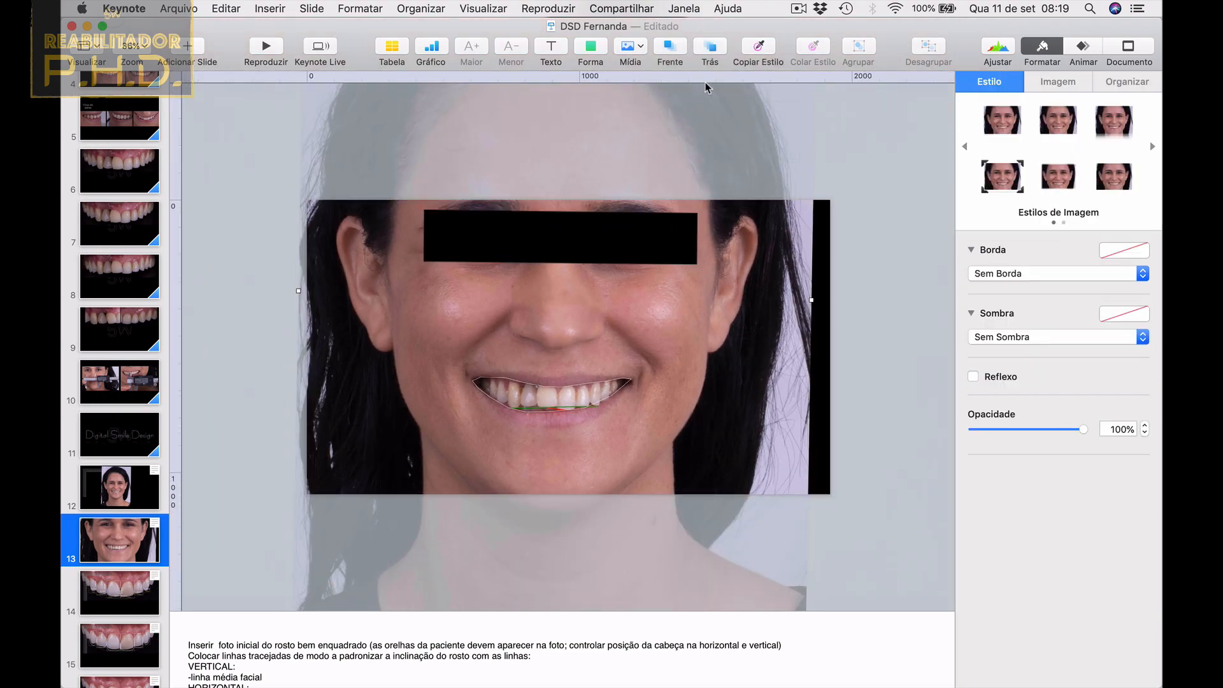
left_click(712, 47)
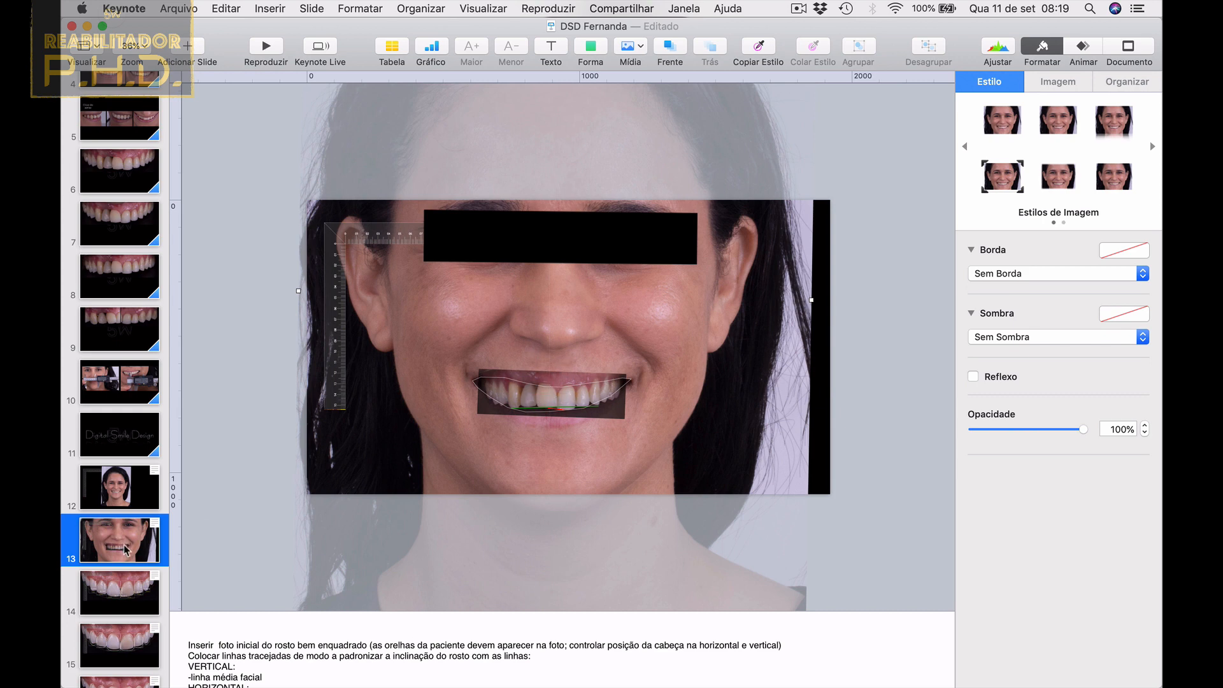
Duplicate slide 13 and delete the face photo from the copy.
left_click(146, 542)
key("super+d")
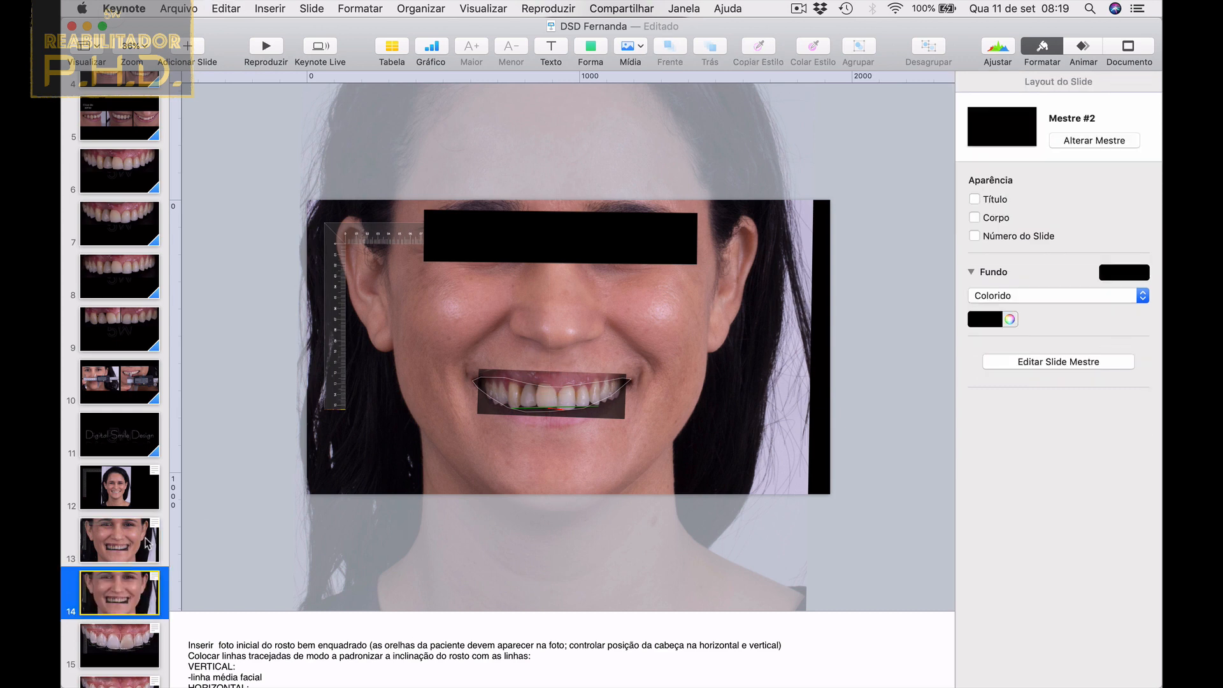
left_click(389, 309)
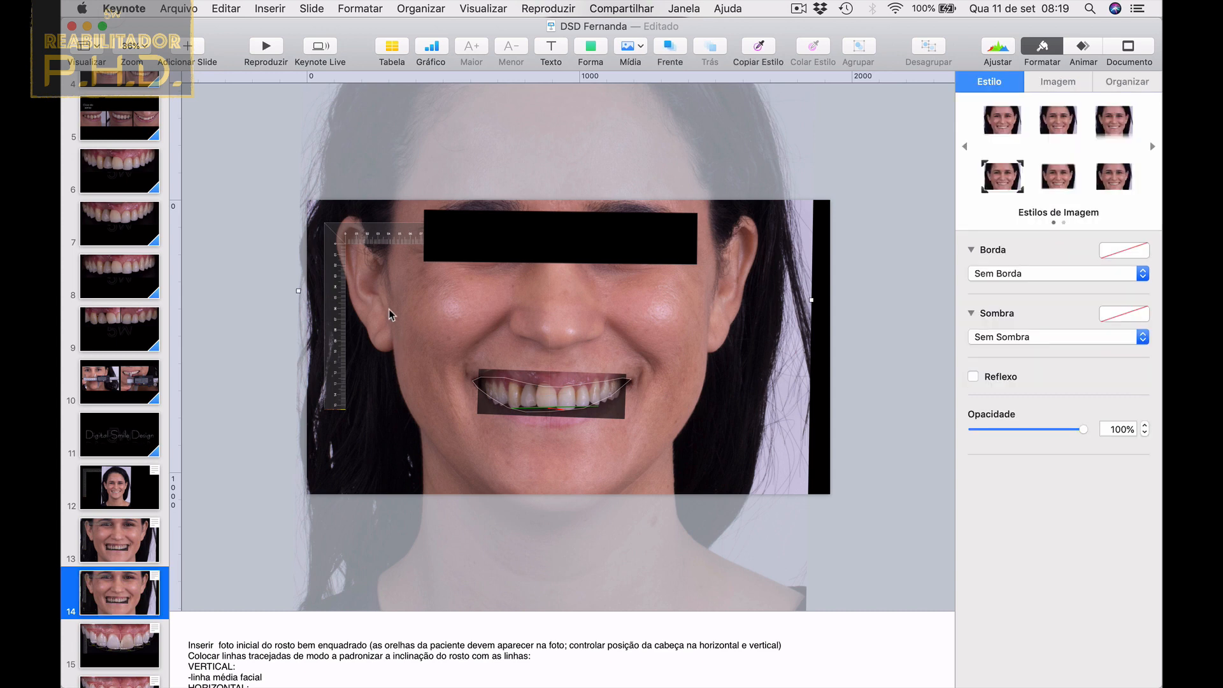
key("Delete")
Delete the green incisal line, the short red line and the vertical midline from slide 14.
scroll(530, 395, "up", 1)
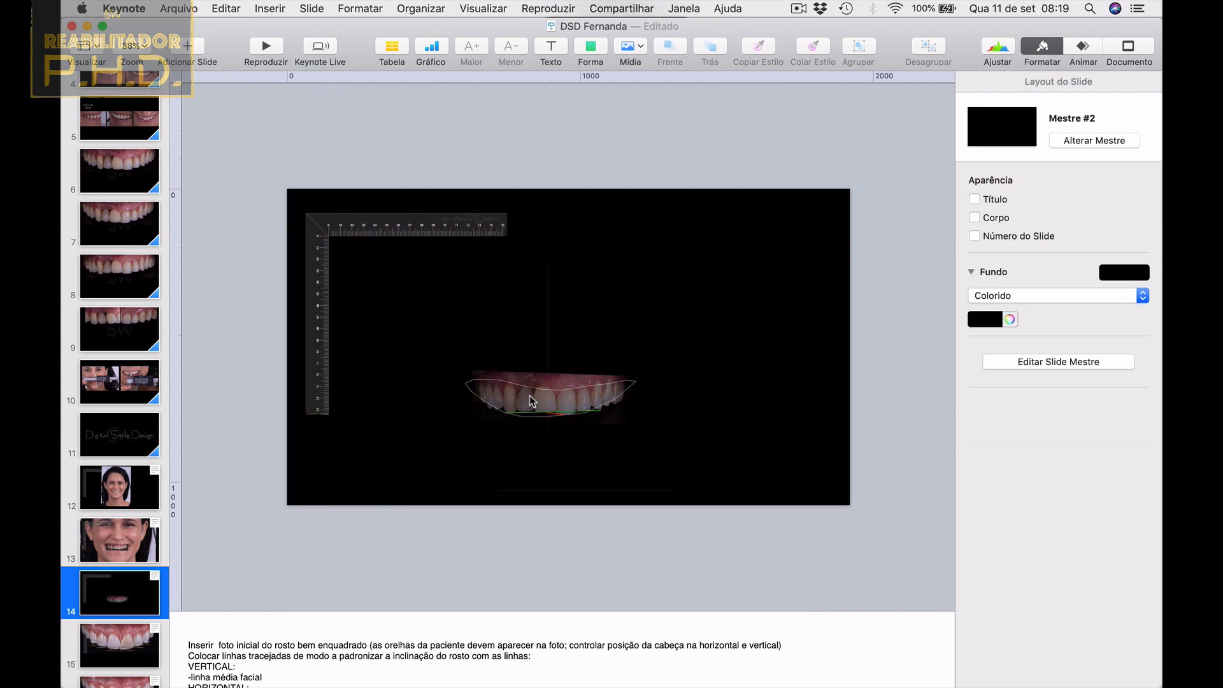
scroll(529, 394, "up", 5)
left_click(592, 495)
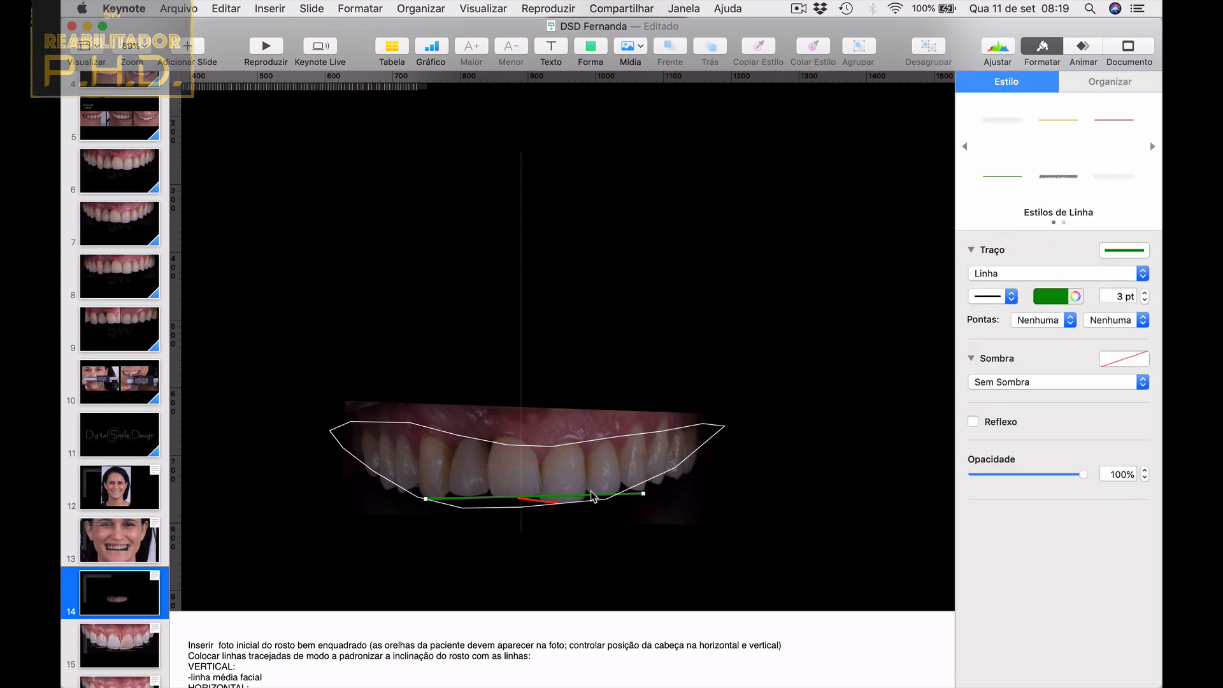
key("Delete")
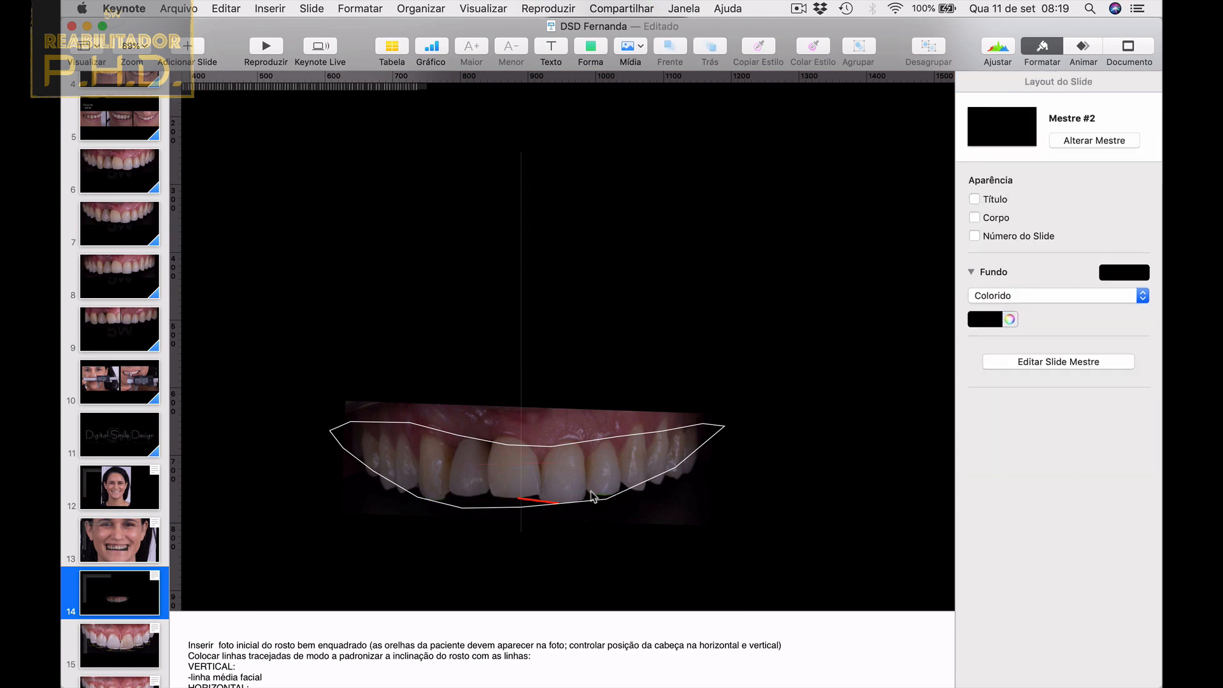
left_click(540, 501)
key("Delete")
left_click_drag(575, 335, 476, 283)
key("Delete")
Move the teeth photo, lip outline and ruler together up to about the middle of slide 14.
left_click_drag(402, 371, 414, 431)
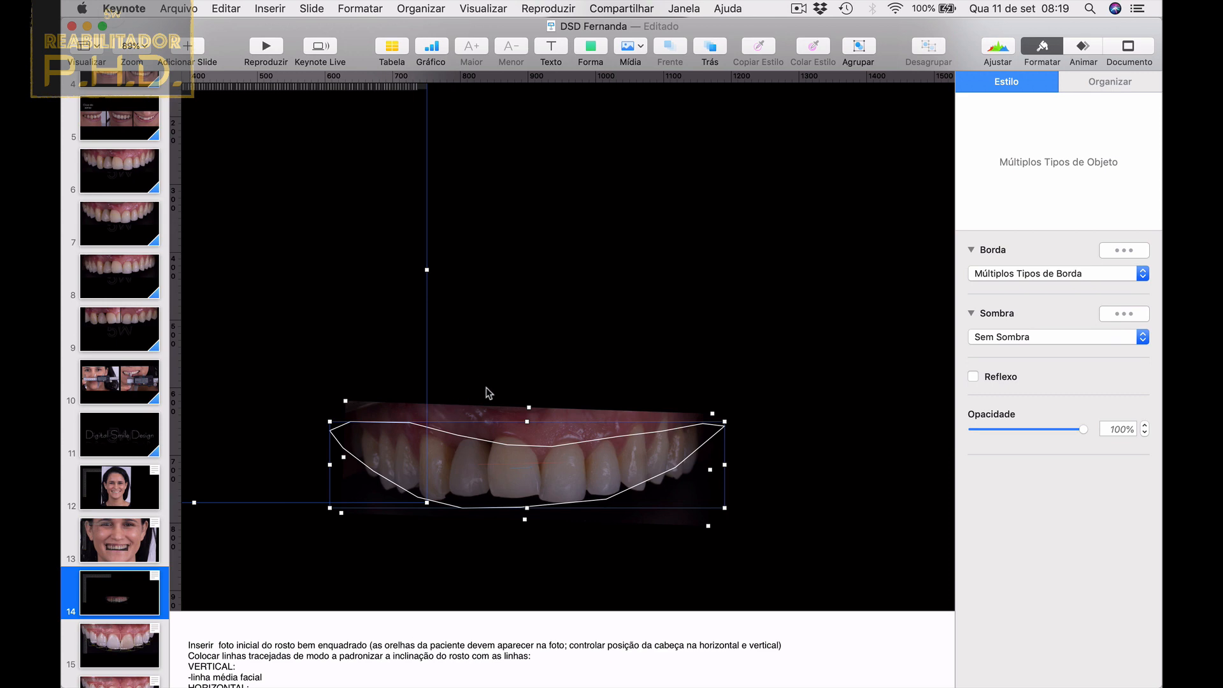
left_click_drag(486, 409, 494, 275)
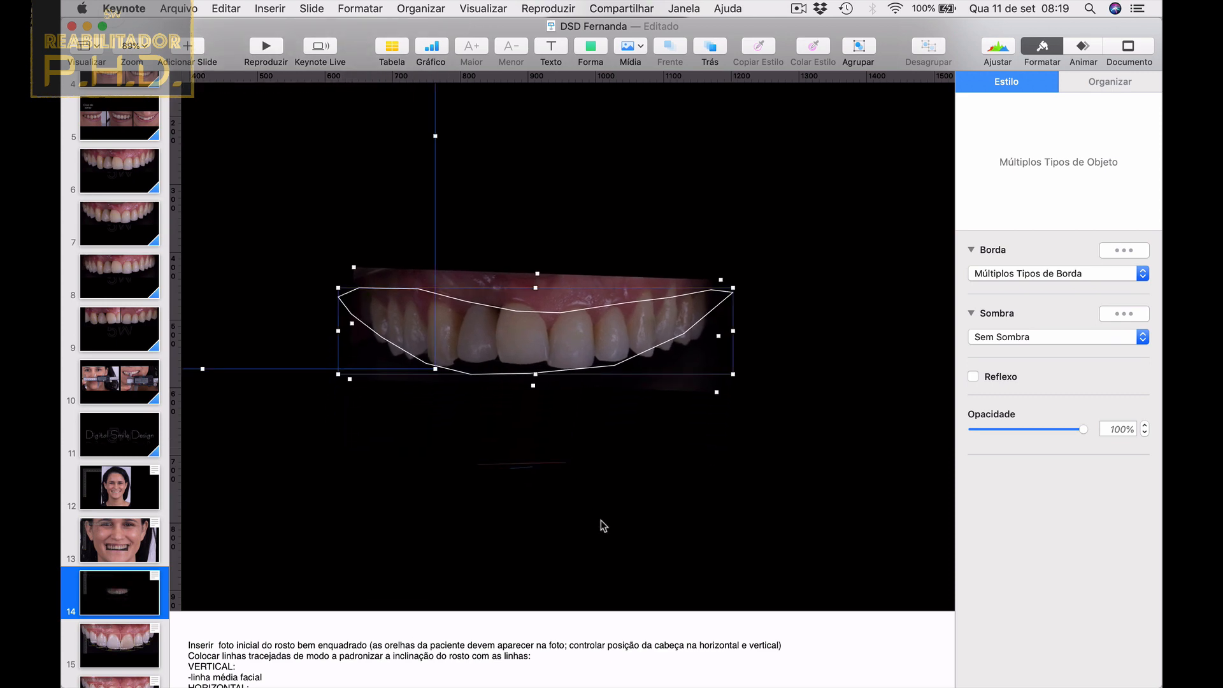
left_click_drag(600, 521, 449, 427)
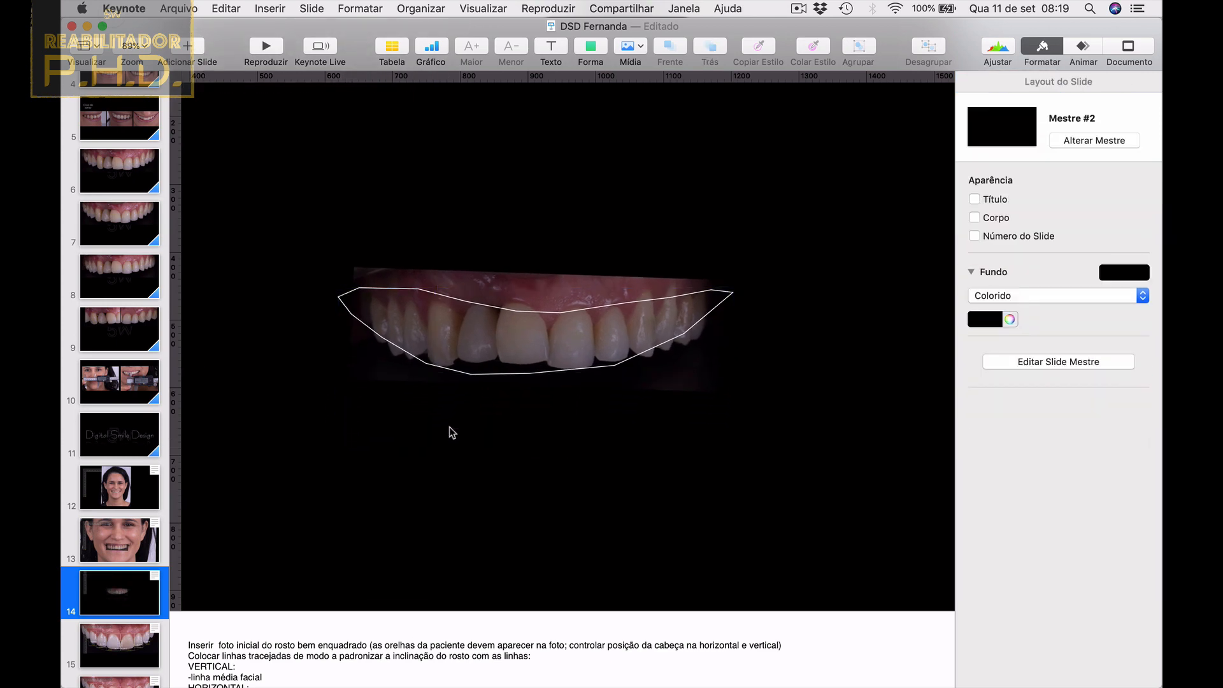
Group the teeth photo with the lip outline and enlarge the group to 2120 pt wide across the slide's upper part.
scroll(449, 427, "down", 5)
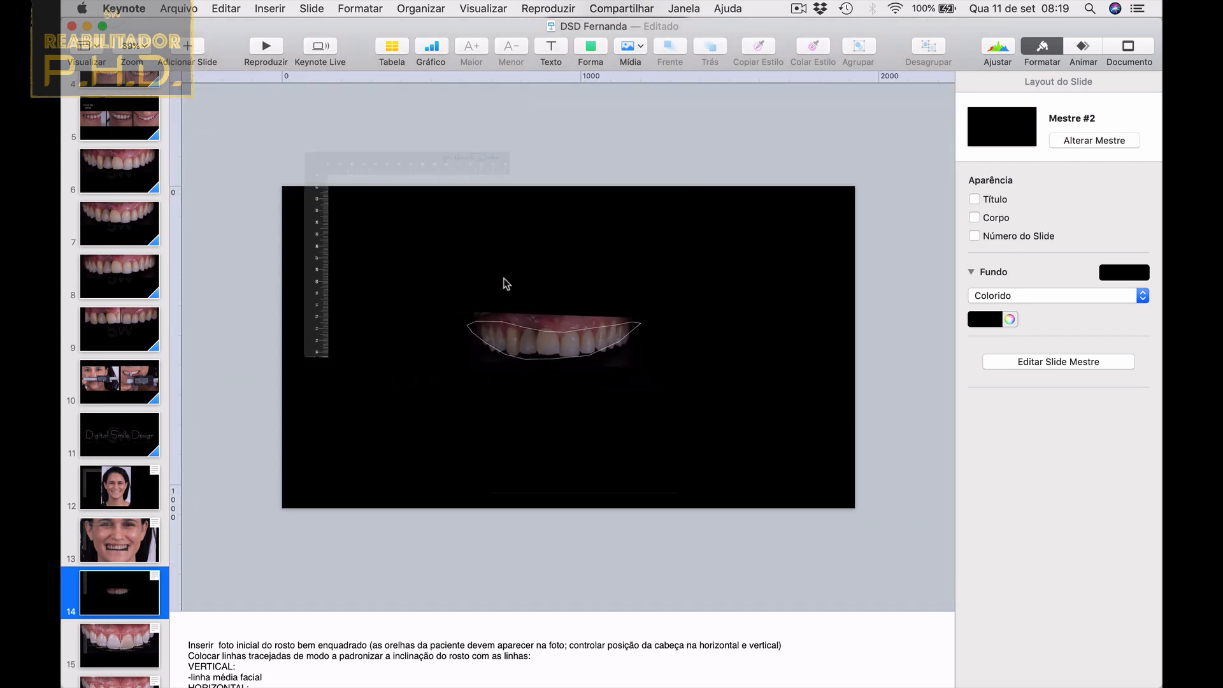
left_click(539, 371)
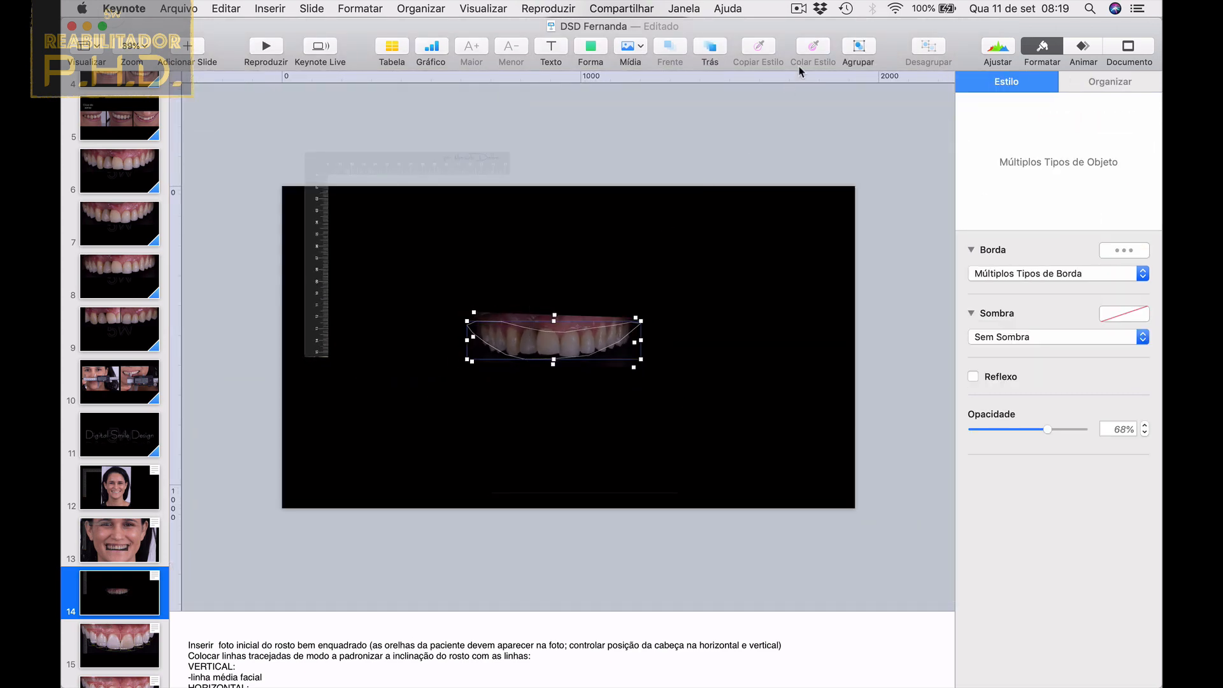
left_click(858, 47)
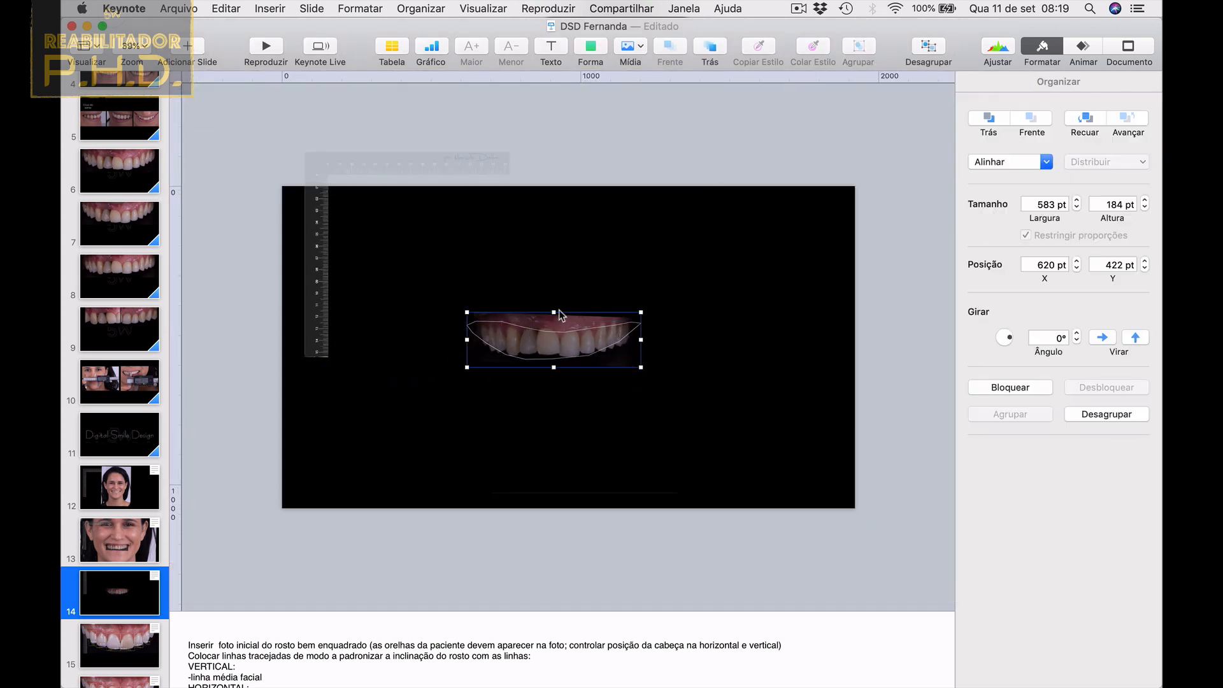
left_click_drag(560, 314, 554, 174)
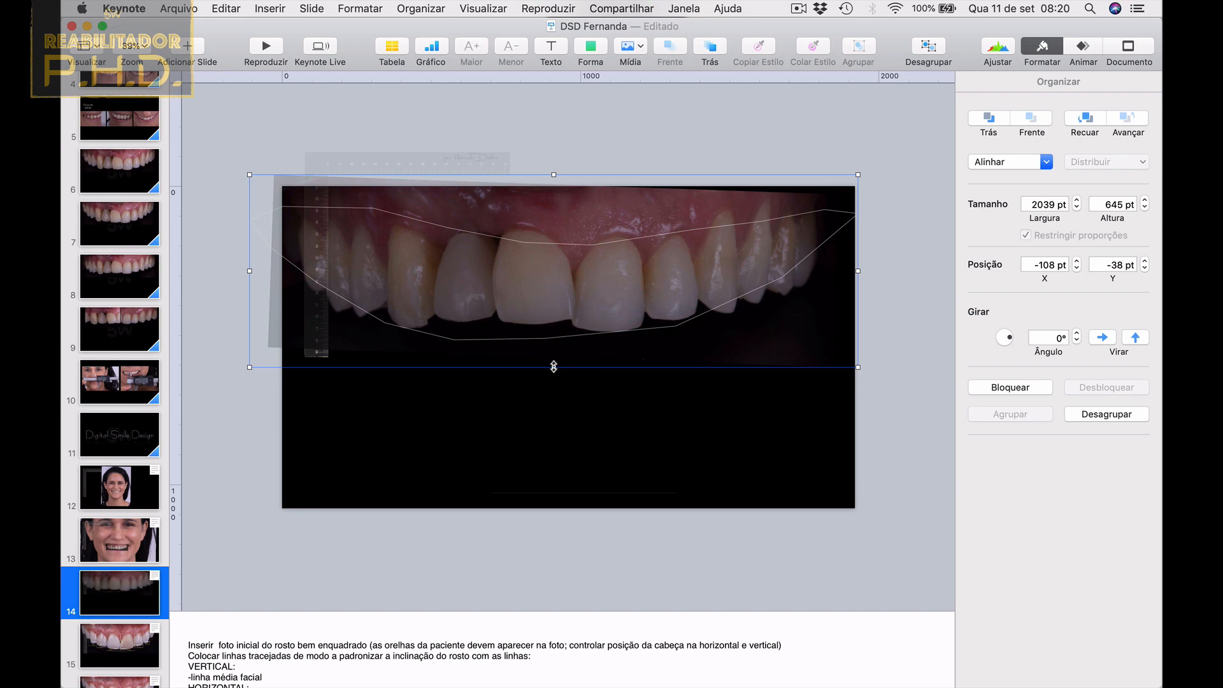
left_click_drag(553, 367, 554, 374)
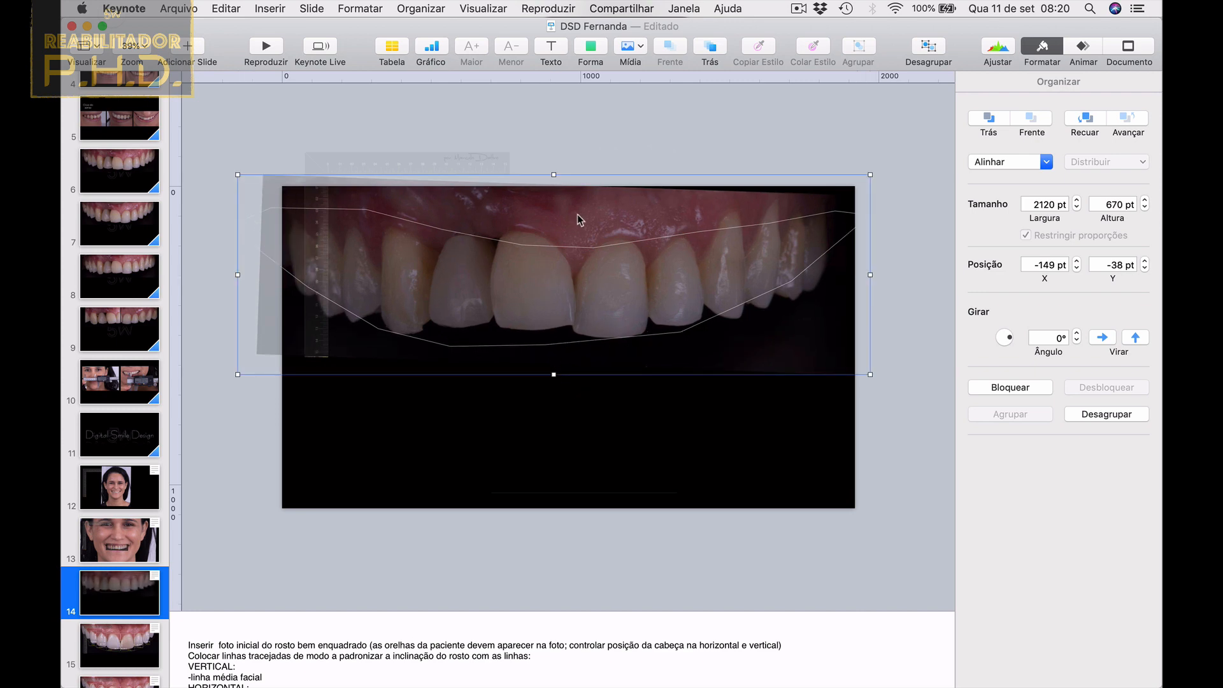
left_click_drag(578, 214, 577, 205)
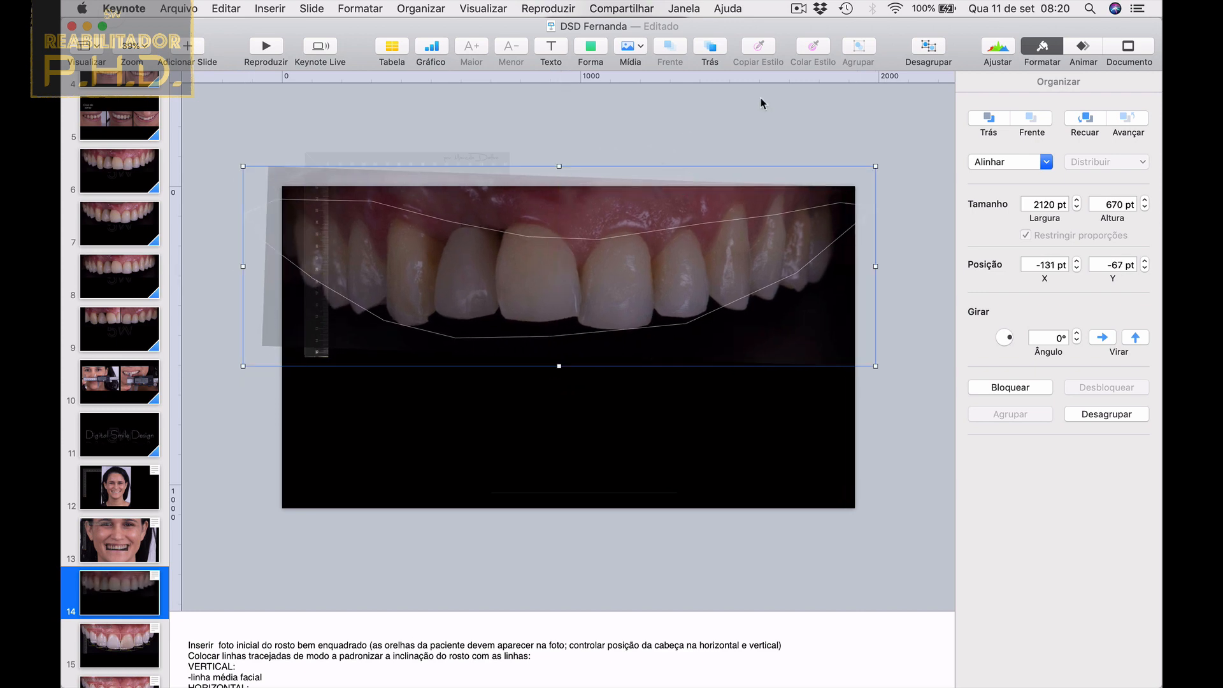
Ungroup the teeth photo and lip outline and set the photo's opacity to 100%.
left_click(925, 48)
left_click(850, 128)
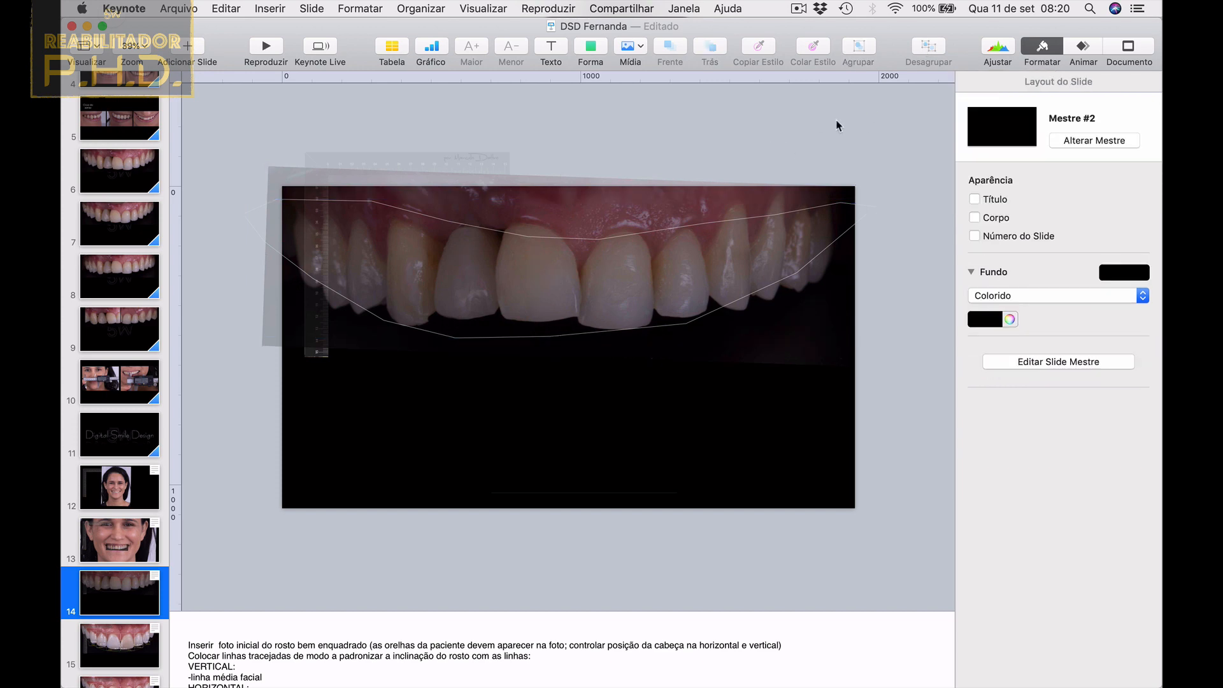
left_click(667, 205)
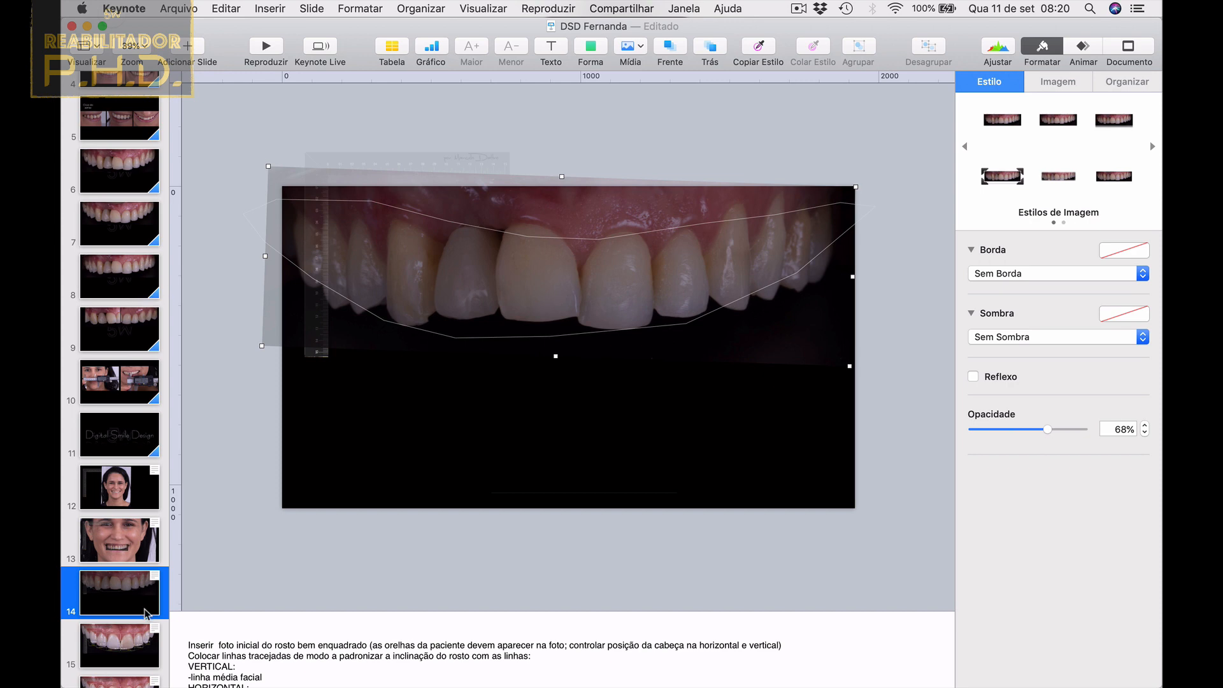
left_click(785, 130)
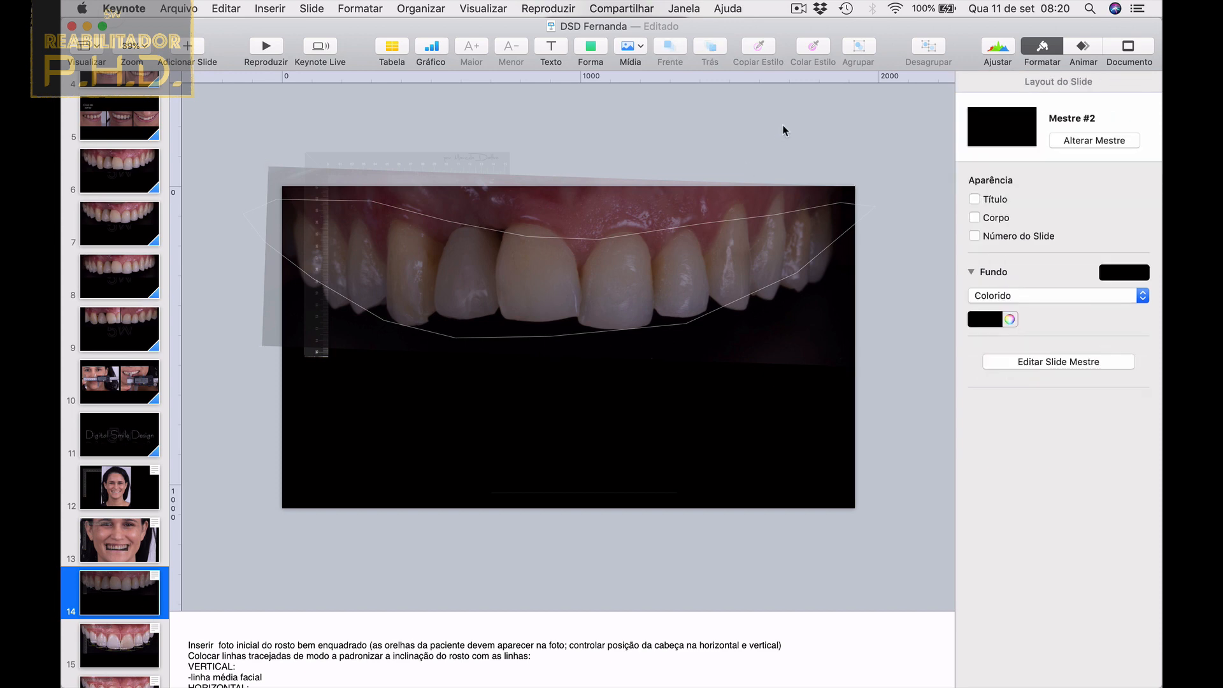
left_click(658, 200)
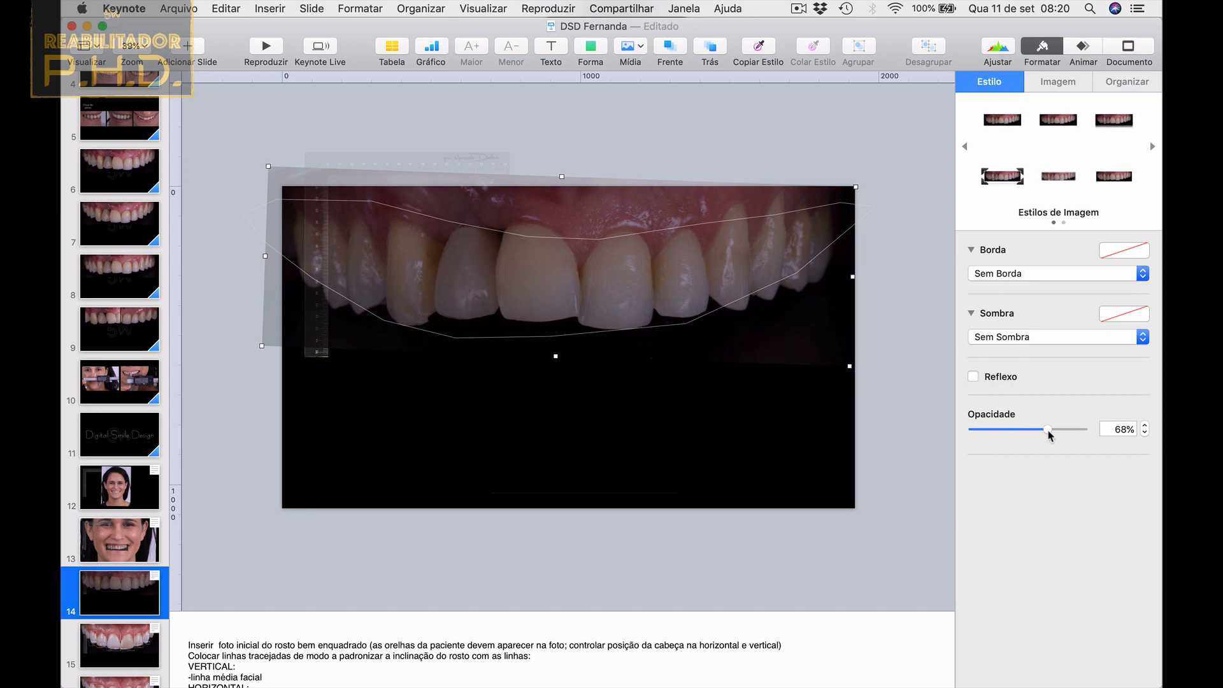
left_click_drag(1055, 431, 1118, 429)
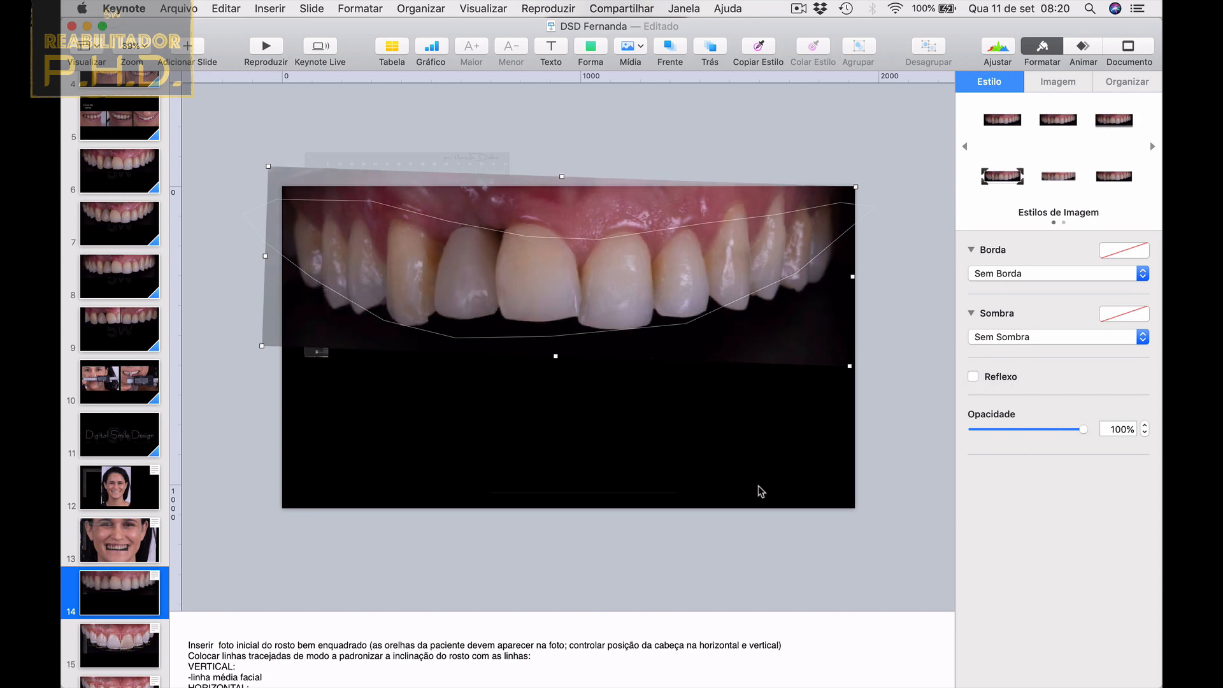
Bring the ruler to the front and move it to the slide's lower-left corner.
left_click(316, 354)
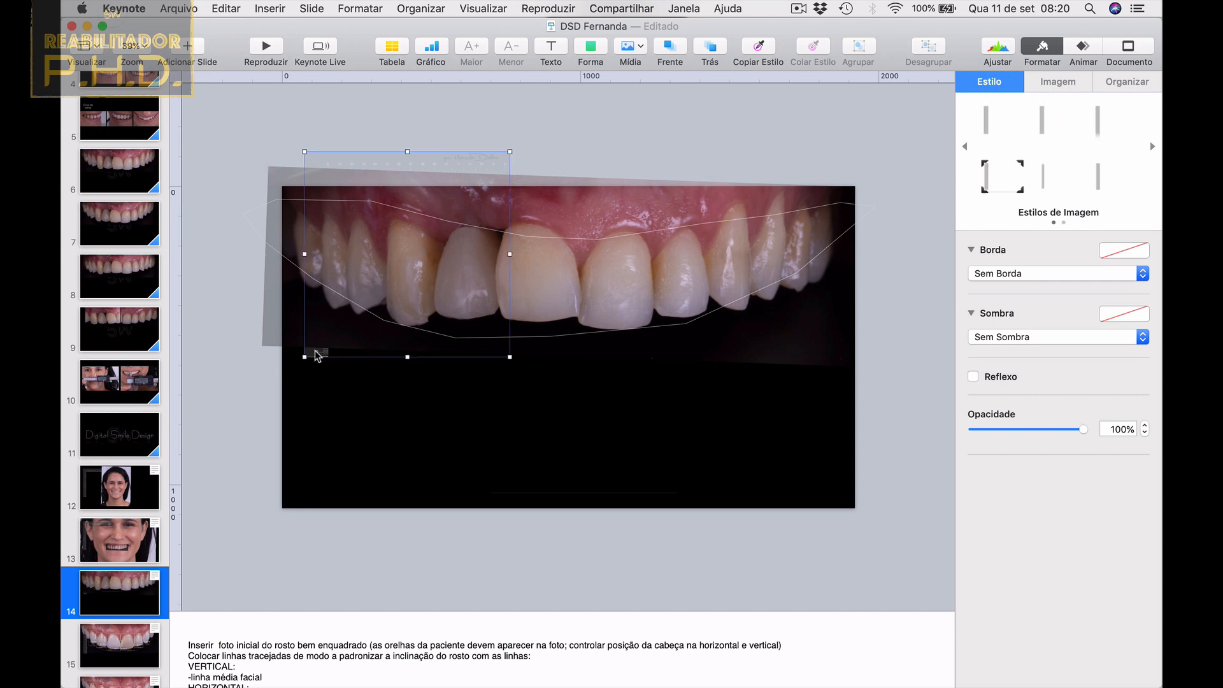
left_click(675, 51)
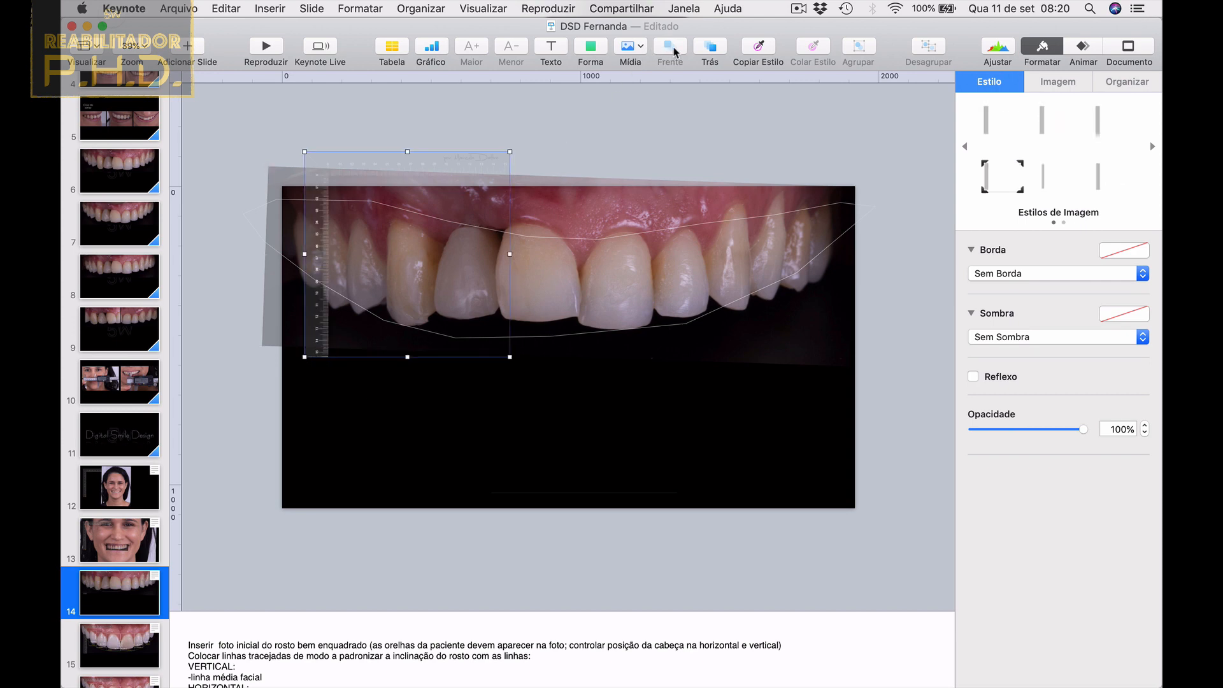
left_click_drag(382, 164, 360, 322)
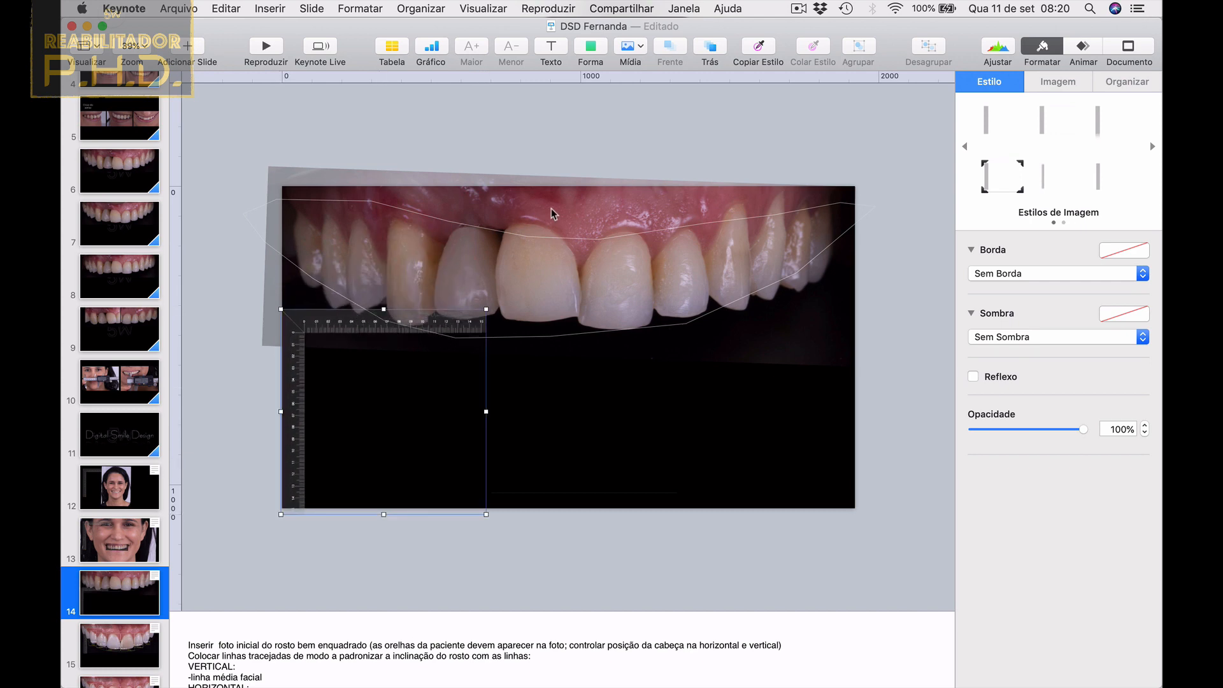
Examine the caliper photo on slide 10 for the central incisor's width and return to slide 14.
scroll(133, 204, "up", 4)
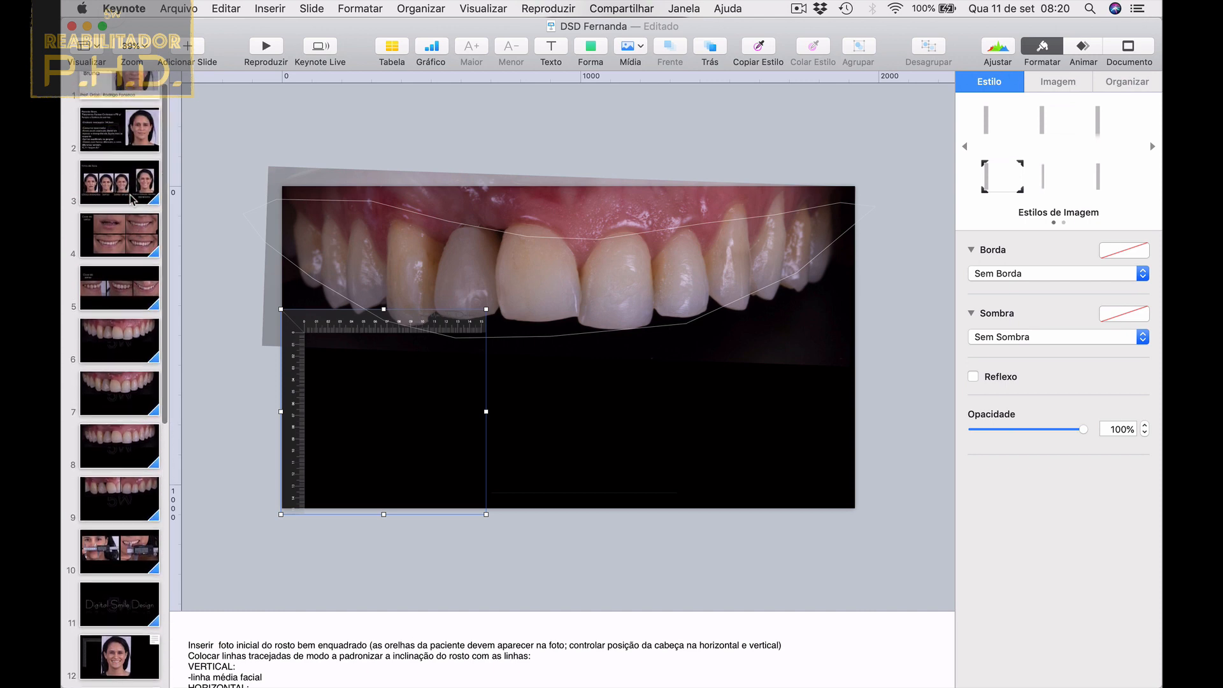
scroll(125, 344, "down", 3)
left_click(119, 463)
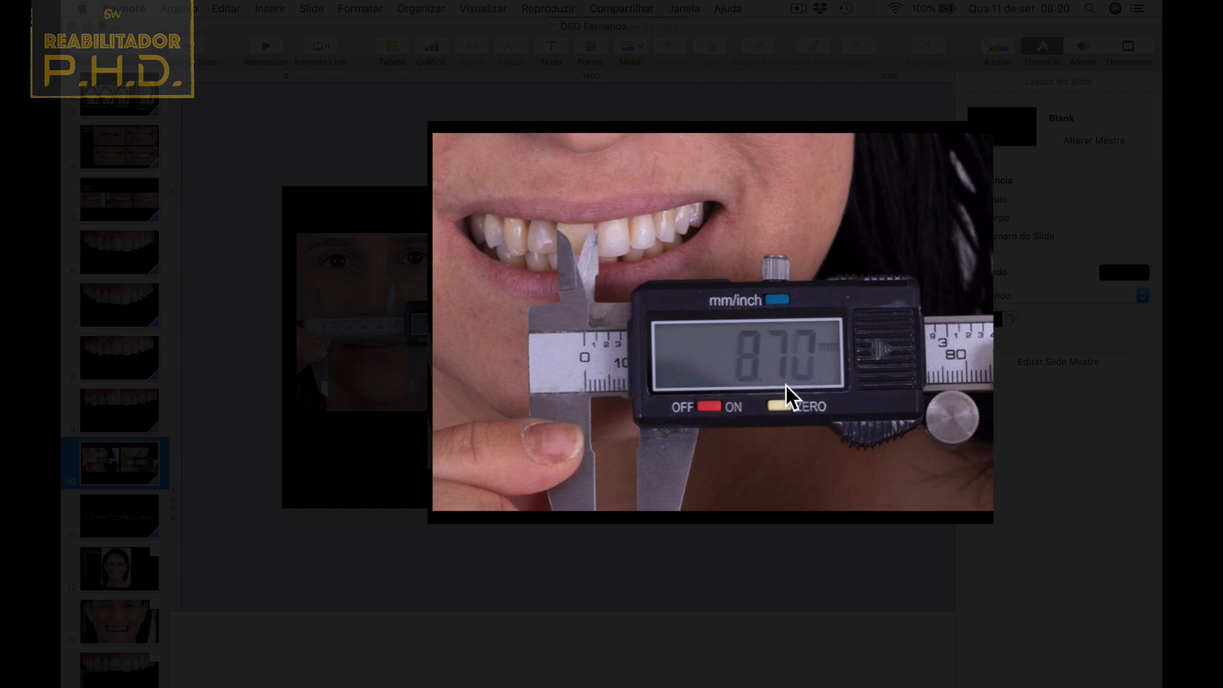
scroll(135, 561, "down", 3)
left_click(126, 552)
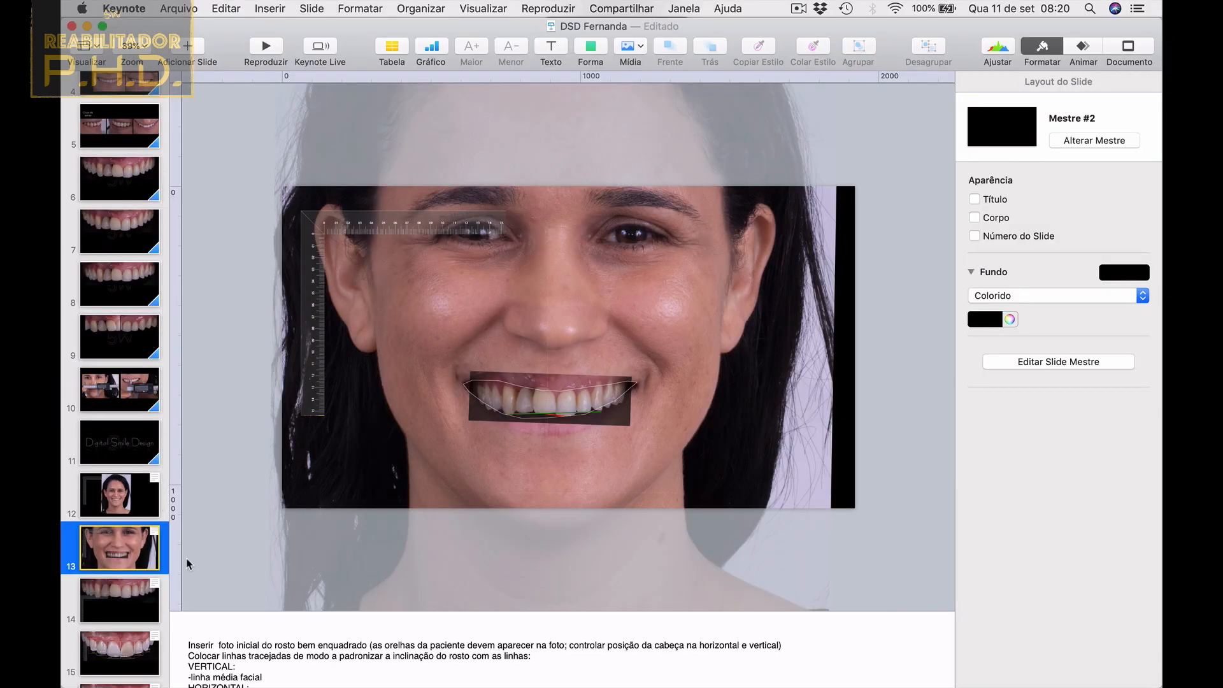
left_click(123, 611)
scroll(124, 609, "down", 2)
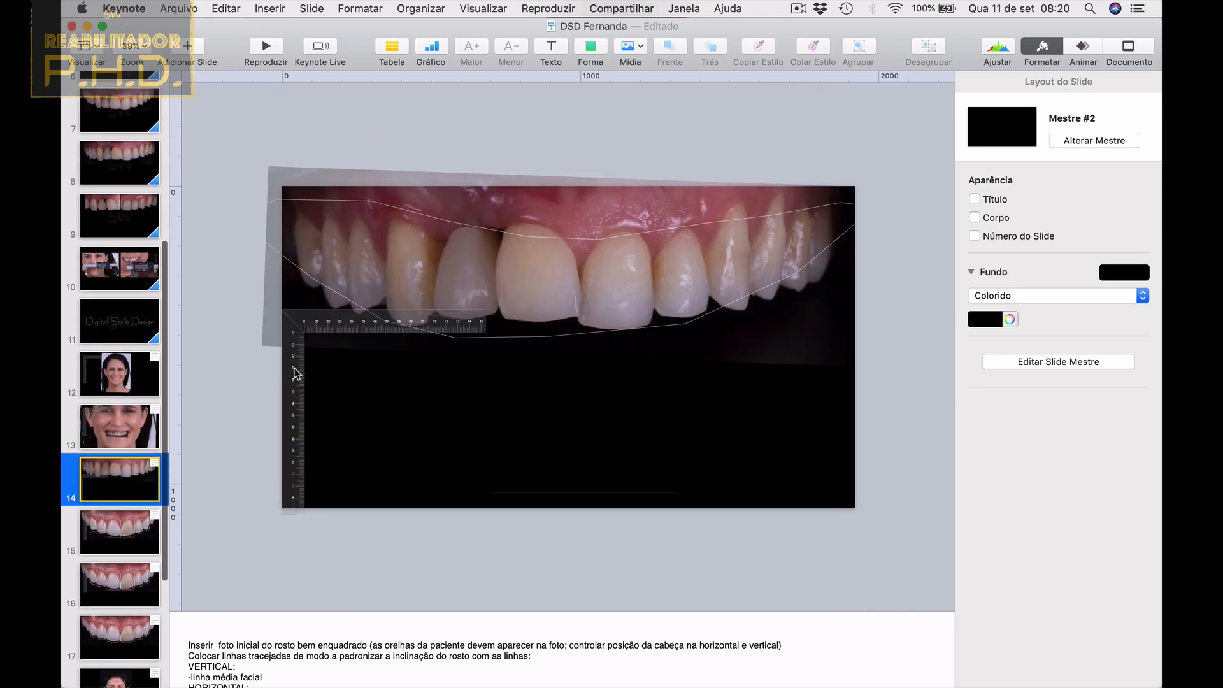
Place vertical guides on both sides of the central incisor at the photo's centre-left and move the ruler onto that tooth.
left_click_drag(176, 277, 495, 280)
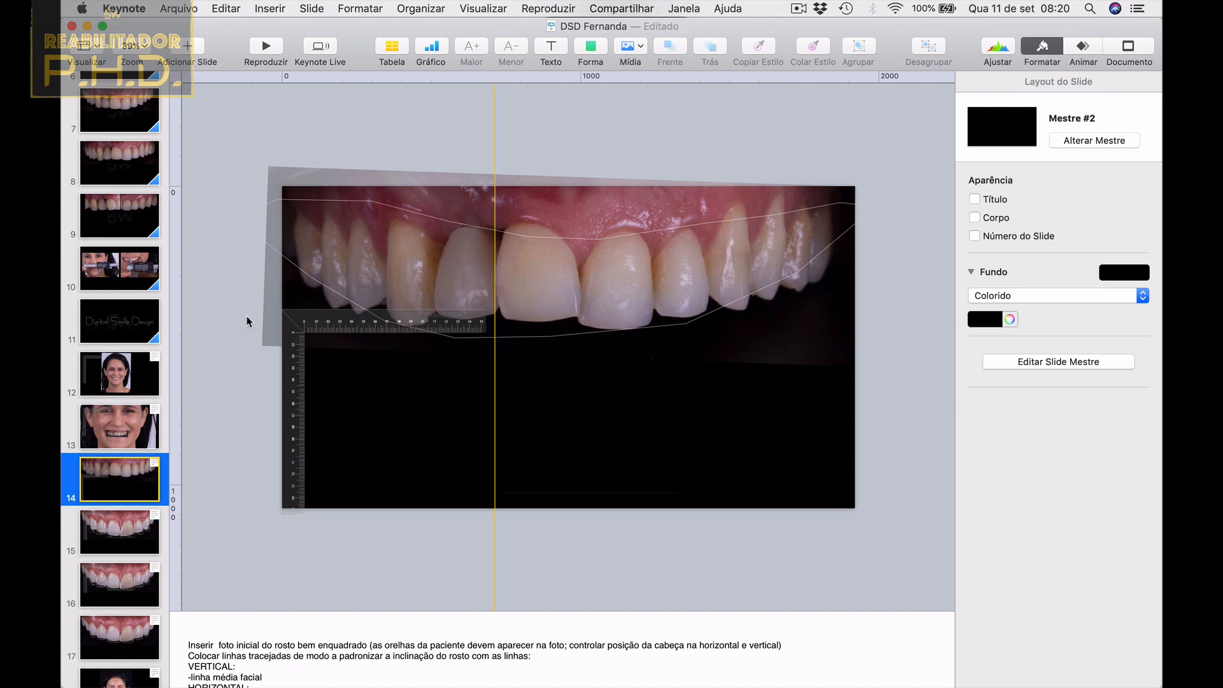
left_click_drag(177, 305, 579, 277)
left_click_drag(372, 328, 560, 260)
scroll(562, 259, "up", 8)
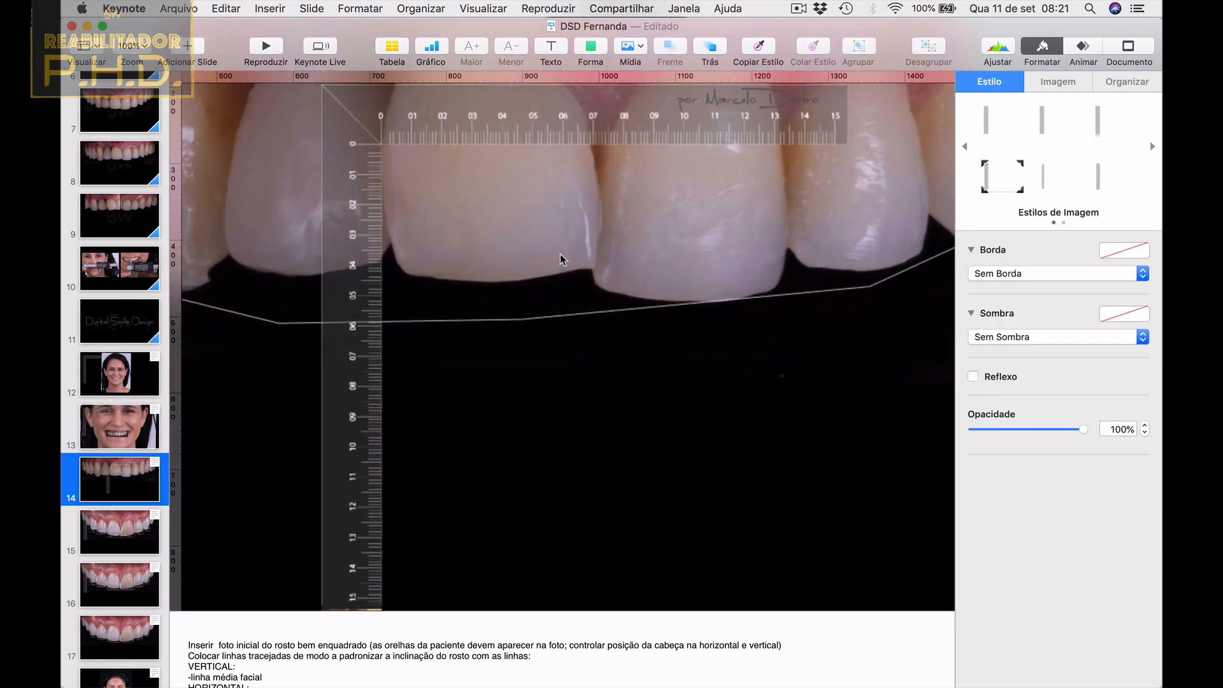
Shrink the ruler and nudge it right until its zero mark aligns with the guide on the incisor's outer side.
left_click_drag(847, 347, 762, 349)
key("Right")
key("Right")
key("Right")
key("Right")
key("Right")
key("Right")
key("Right")
key("Right")
key("Right")
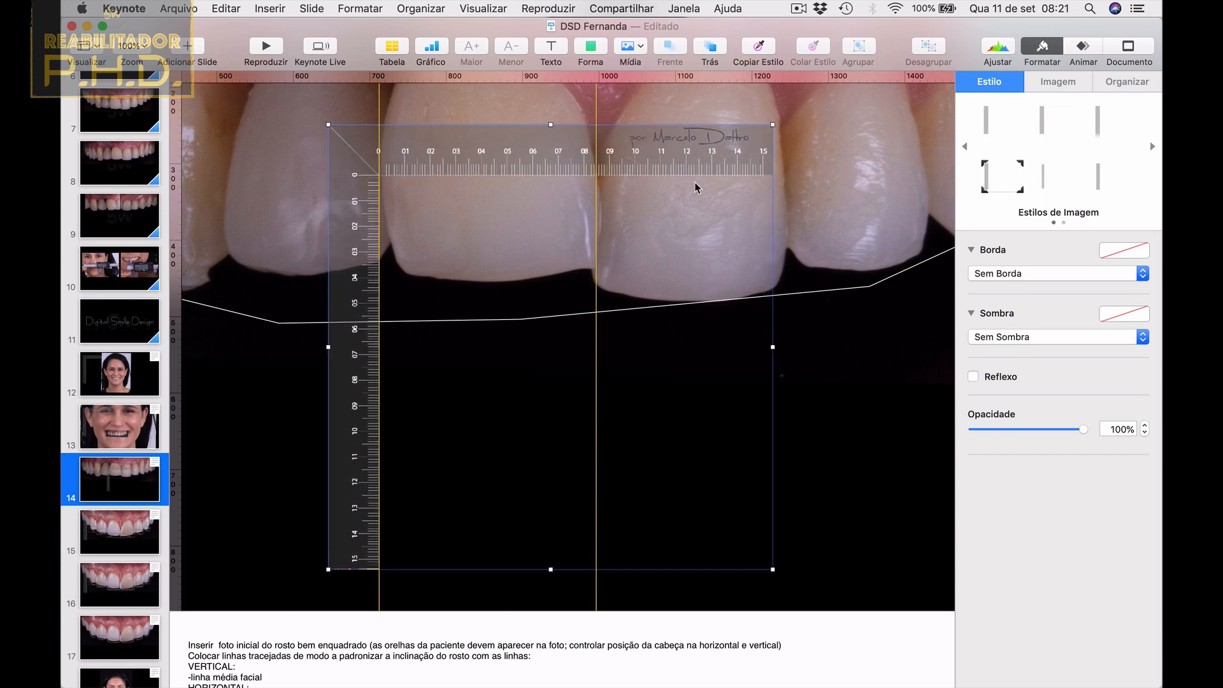
Fine-tune the ruler's size so that about 8.7 mm falls on the guide between the two central incisors.
scroll(694, 185, "up", 5)
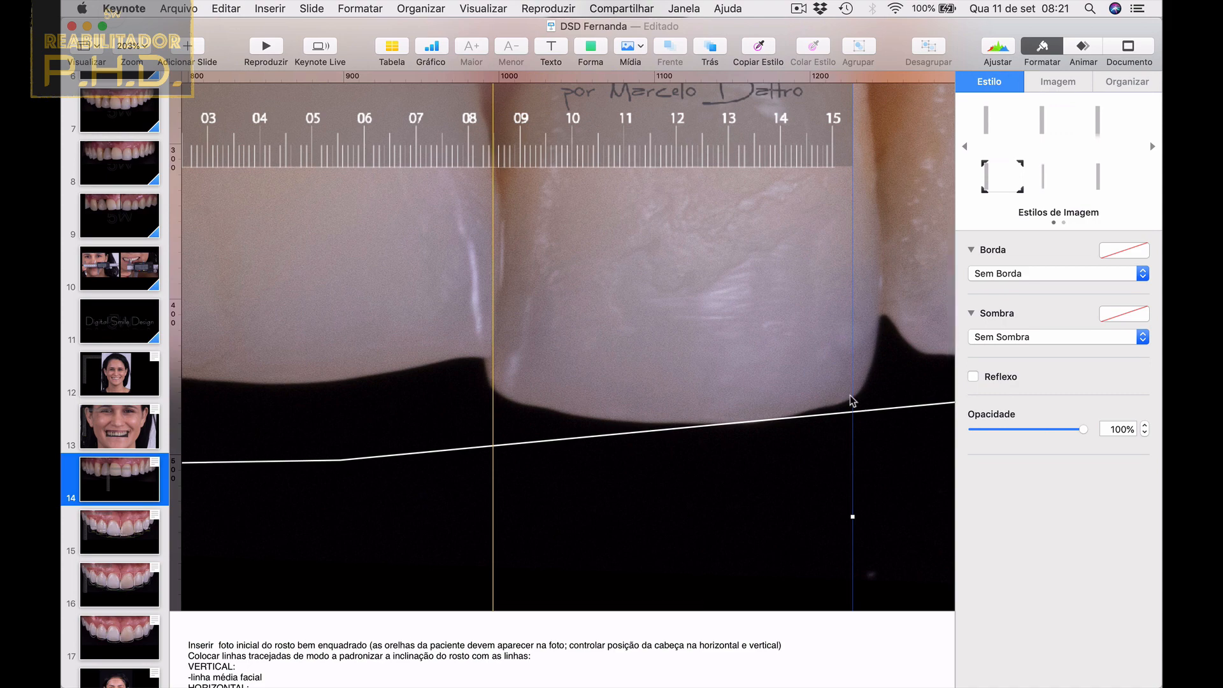
left_click_drag(854, 516, 833, 514)
scroll(734, 425, "left", 3)
scroll(733, 425, "left", 3)
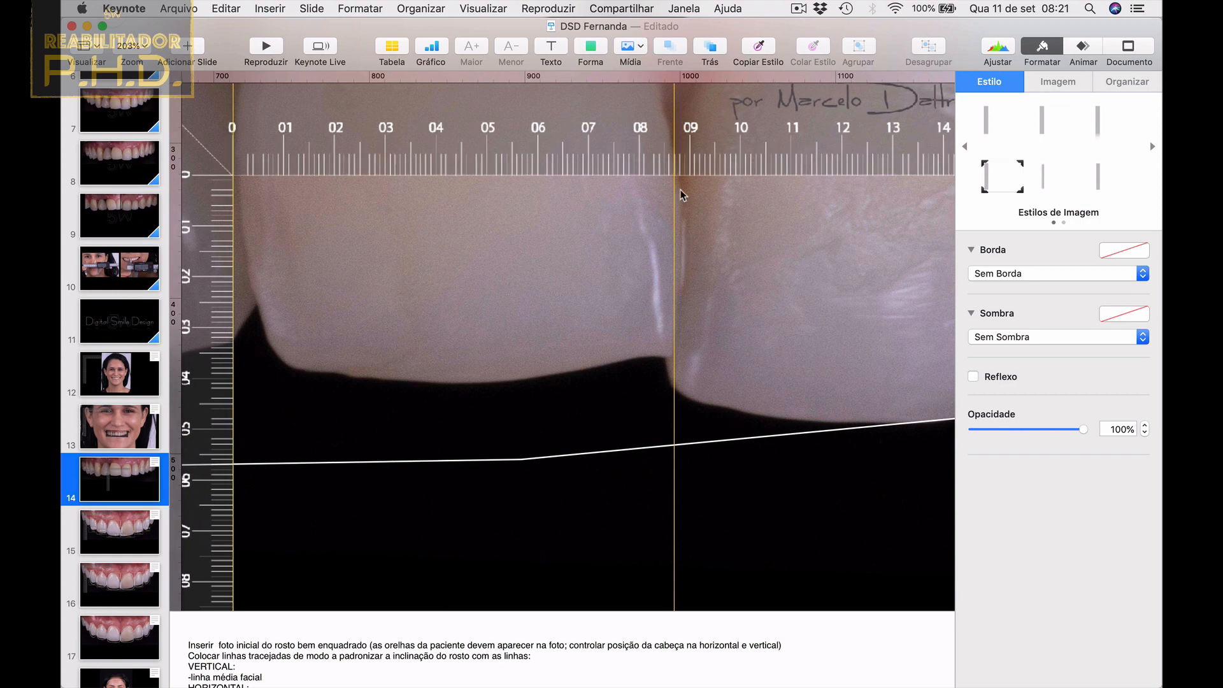
Remove both vertical guides from slide 14.
scroll(673, 265, "down", 10)
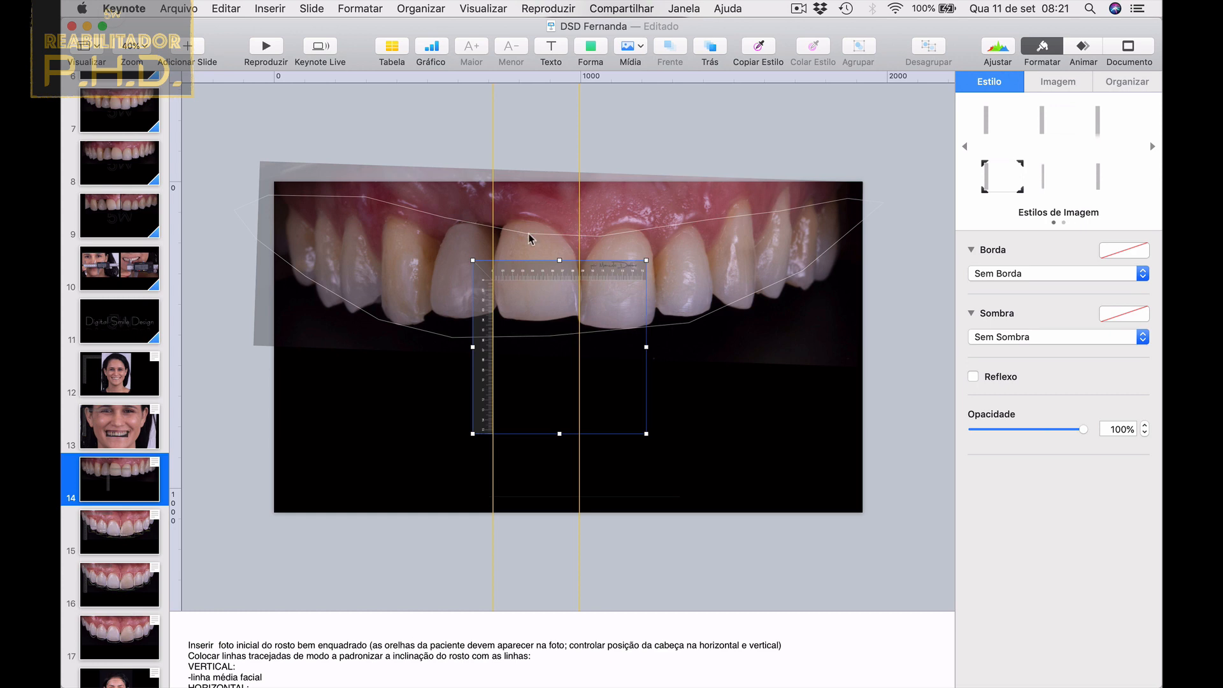
left_click_drag(494, 217, 155, 245)
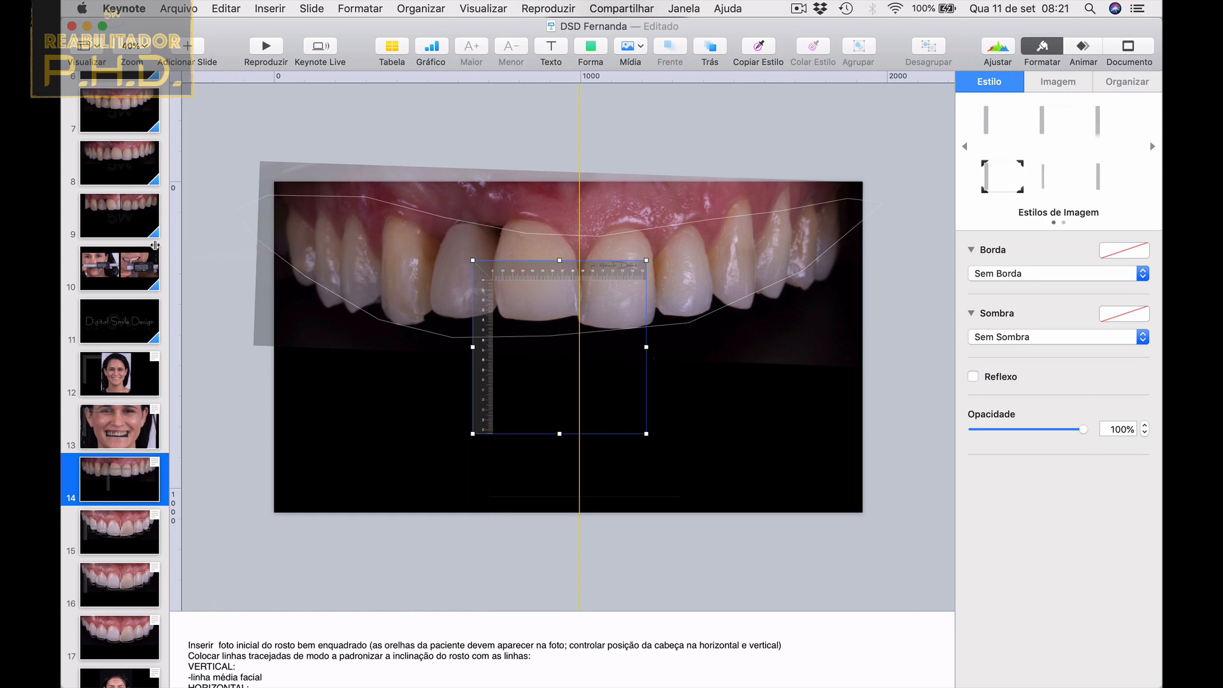
left_click_drag(579, 146, 156, 183)
Enlarge the presenter notes area and delete all the existing notes text of slide 14.
left_click_drag(257, 609, 257, 491)
triple_click(260, 569)
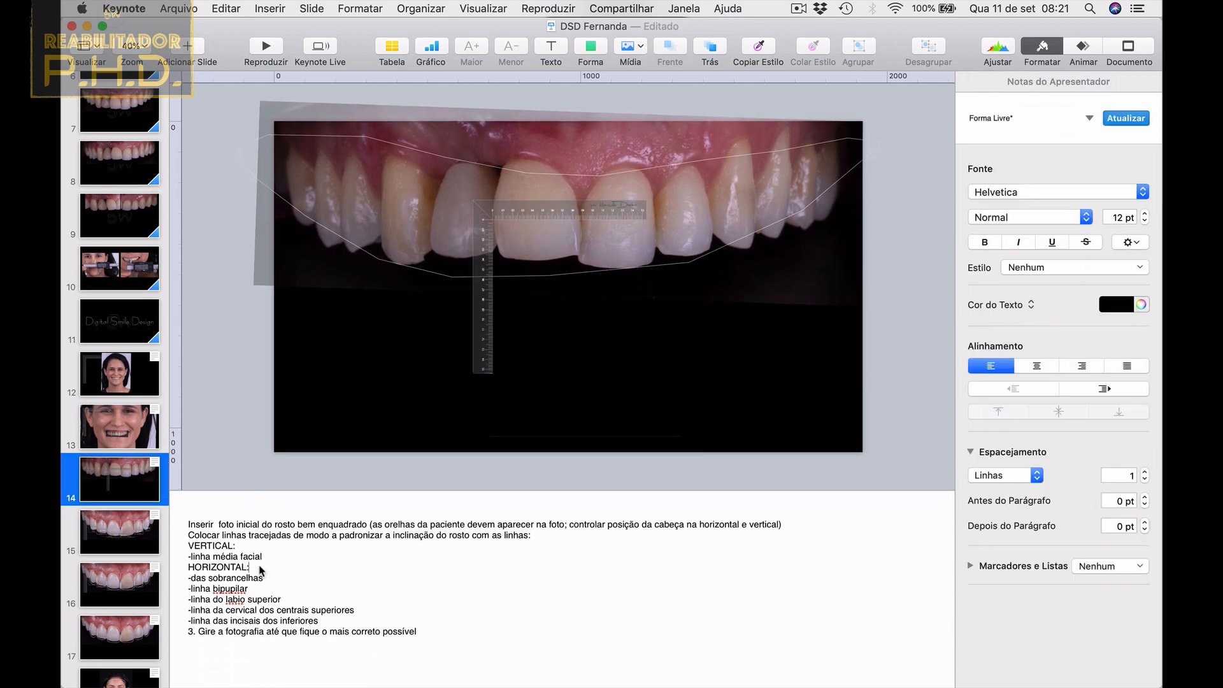
left_click_drag(468, 637, 175, 511)
key("BackSpace")
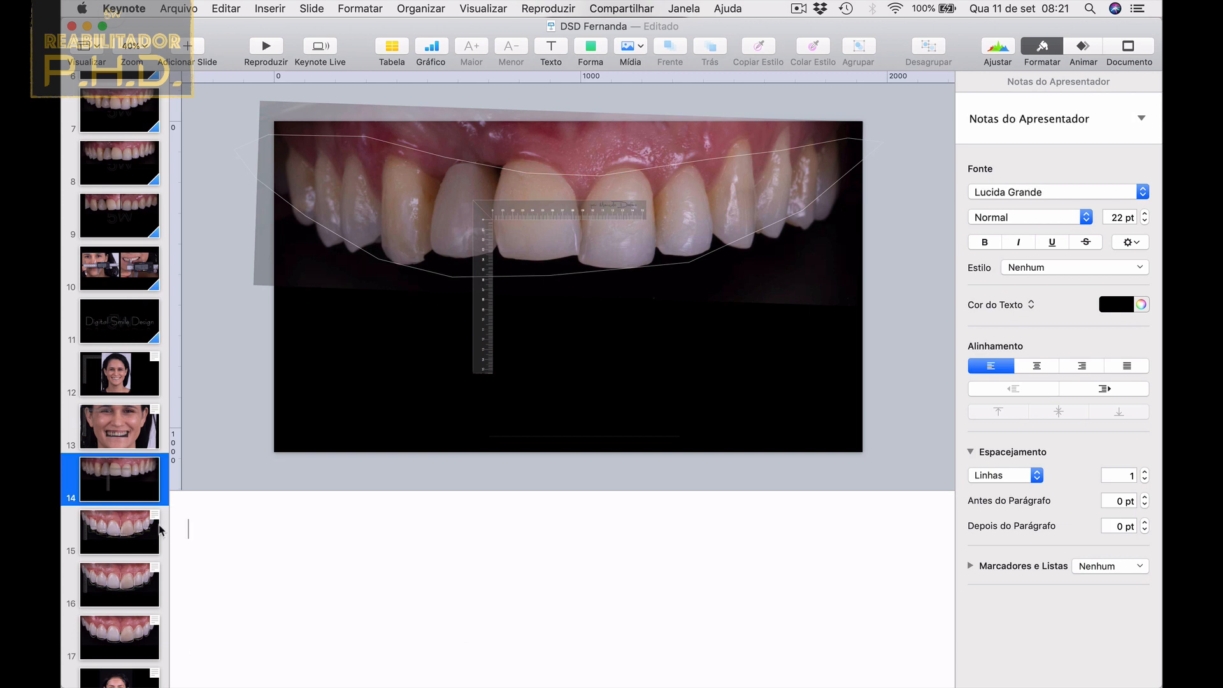
Consult the notes on slide 15 and write the central incisor formula "IC: DIP/7,0 =" in slide 14's presenter notes.
left_click(128, 553)
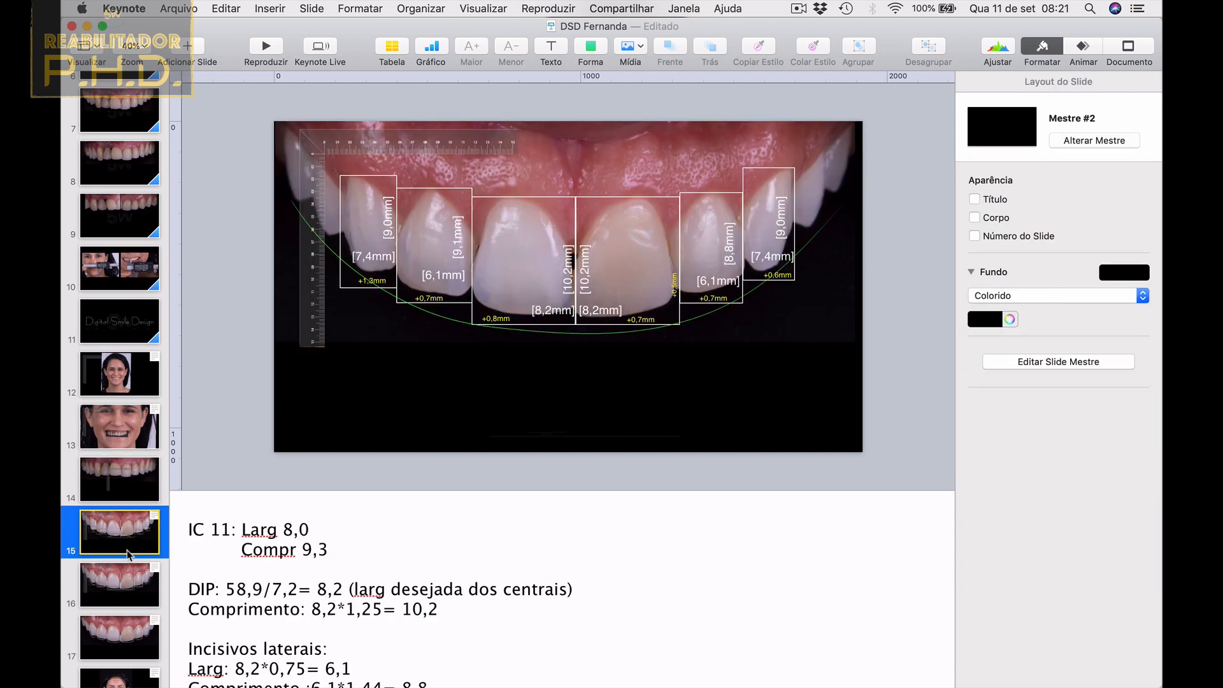
left_click(146, 482)
left_click(280, 524)
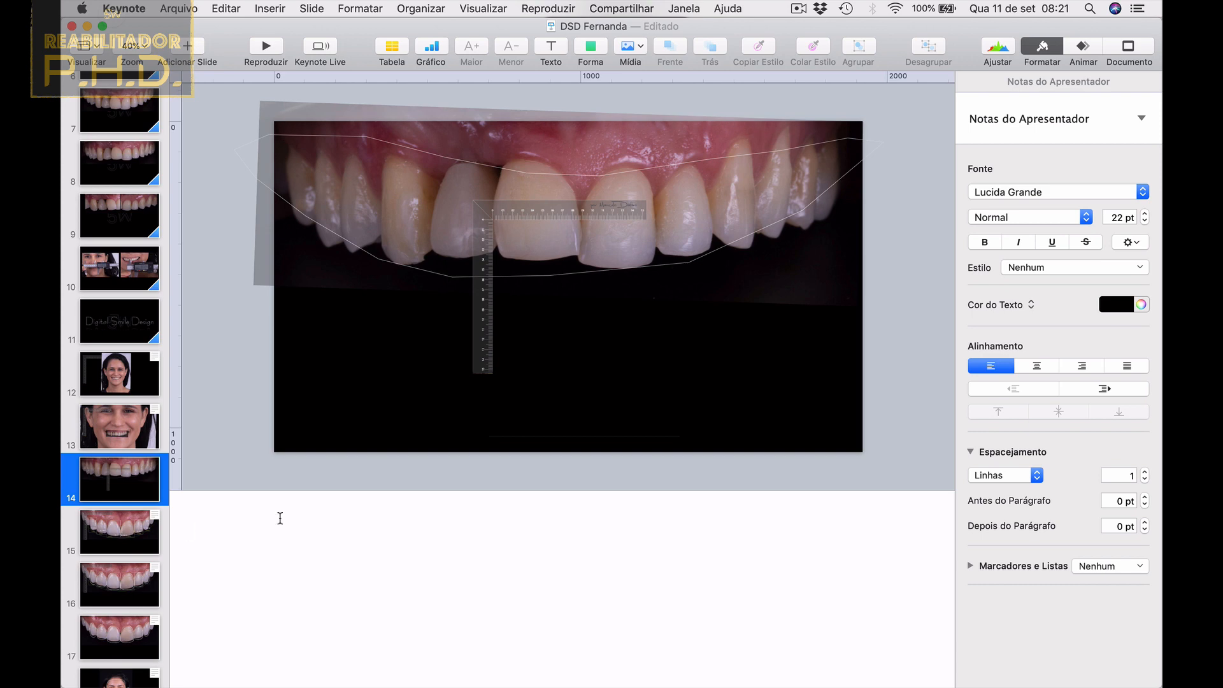
type("IC: DIP/7,0")
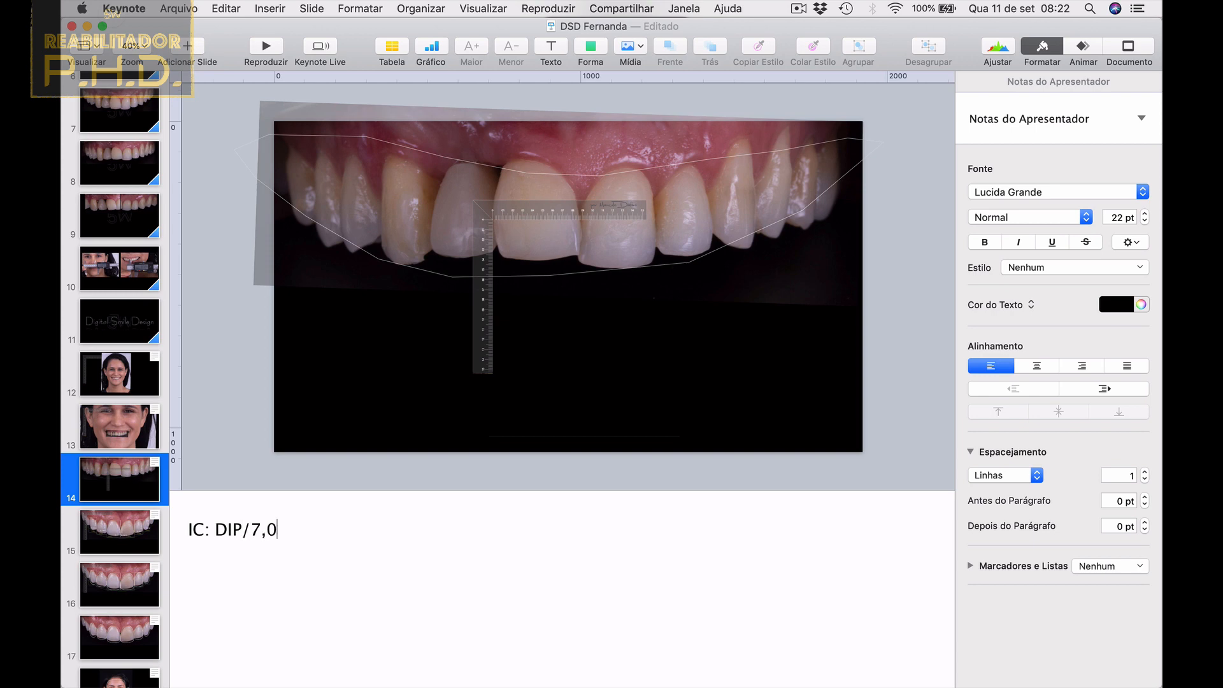
type(" =")
Open the Calculator and consult the interpupillary distance on slide 10's caliper photo before returning to slide 14.
key("F4")
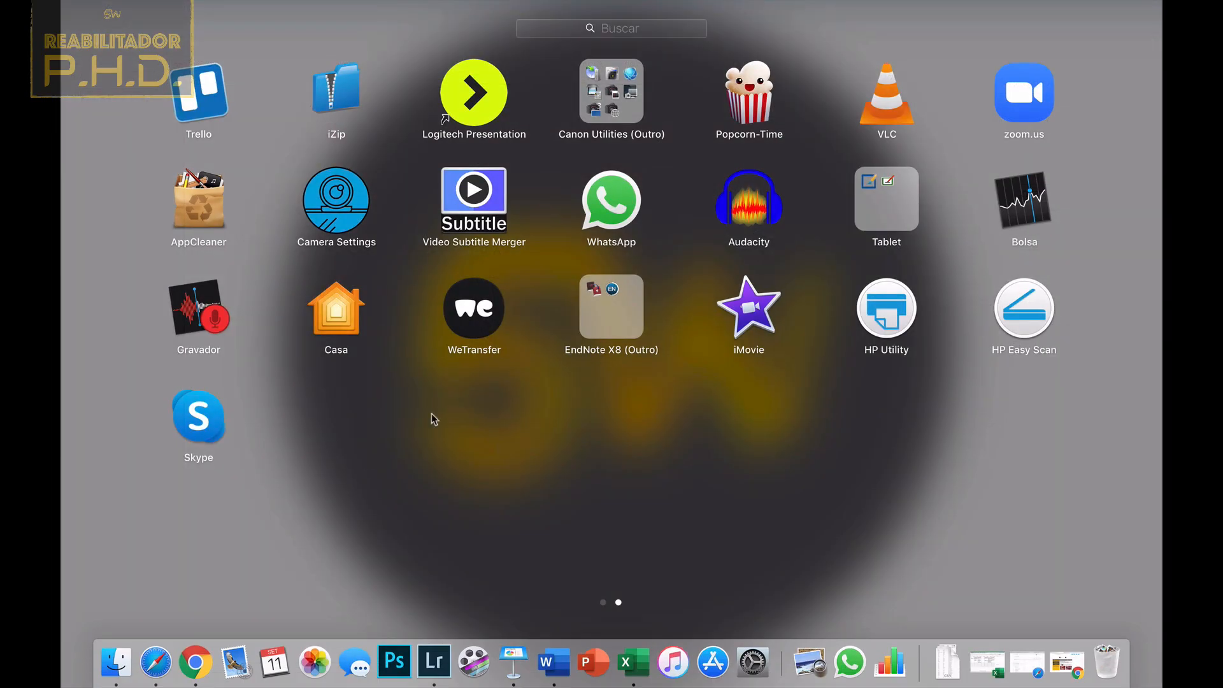
scroll(591, 373, "left", 5)
left_click(881, 307)
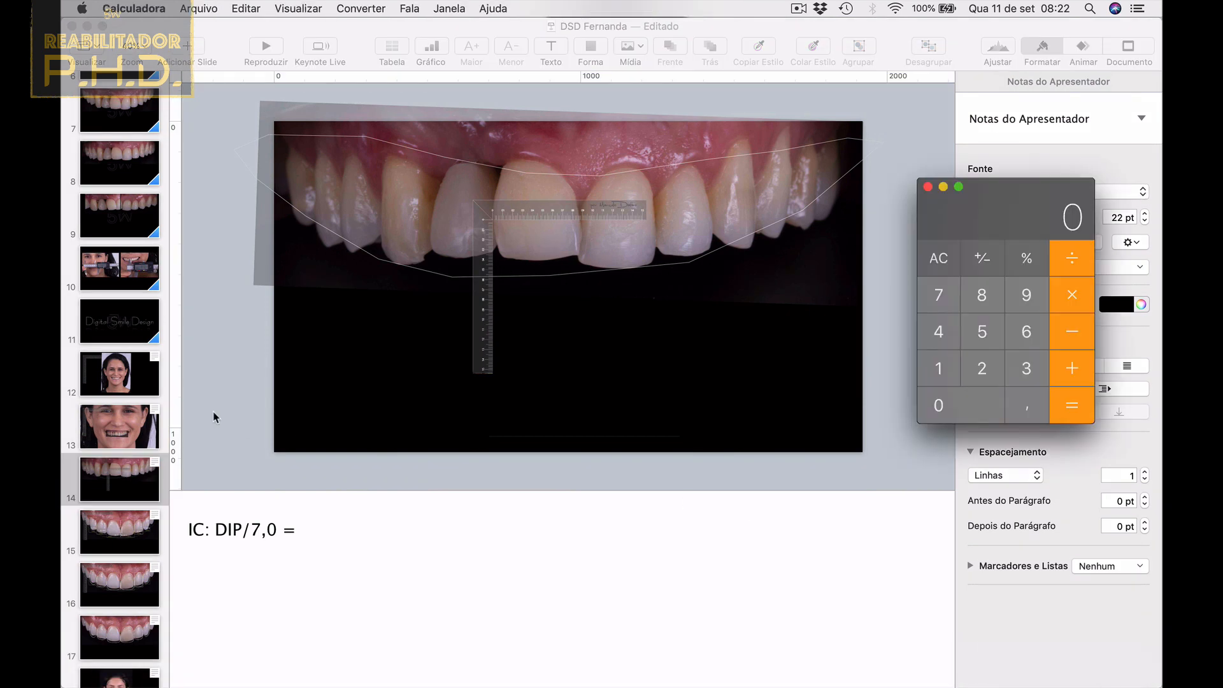
left_click(130, 265)
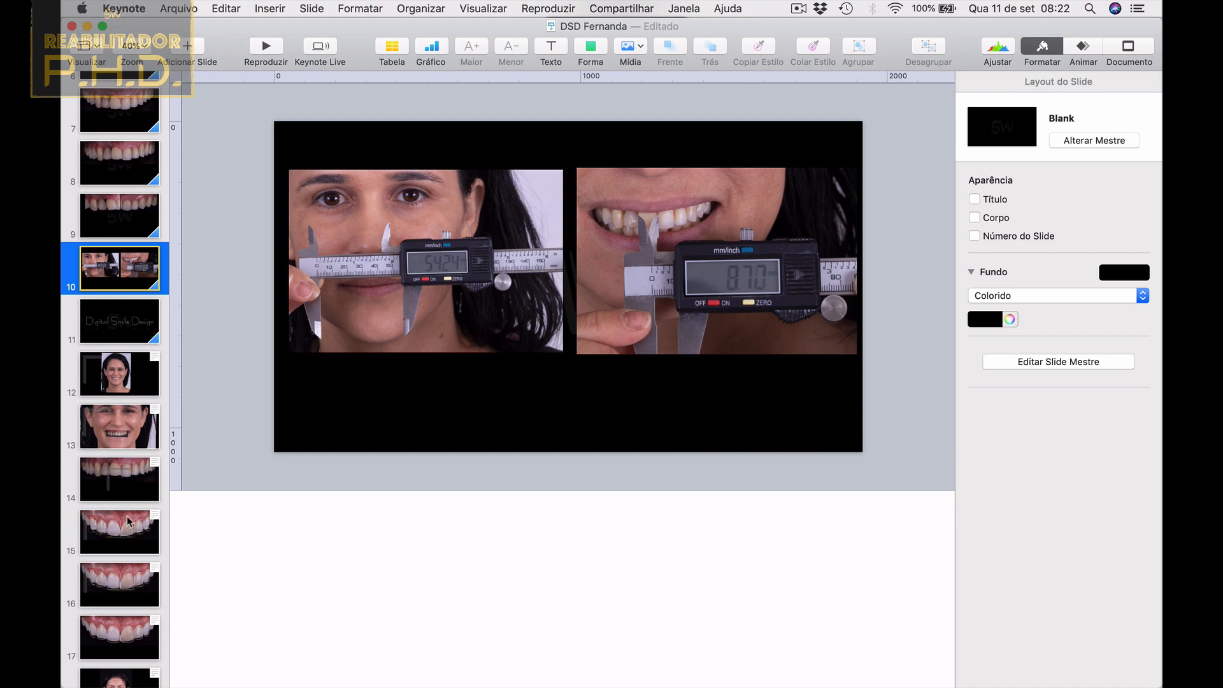
left_click(132, 481)
Switch to the Calculator and divide the interpupillary distance of 54,2 by 7.
key("ctrl+Up")
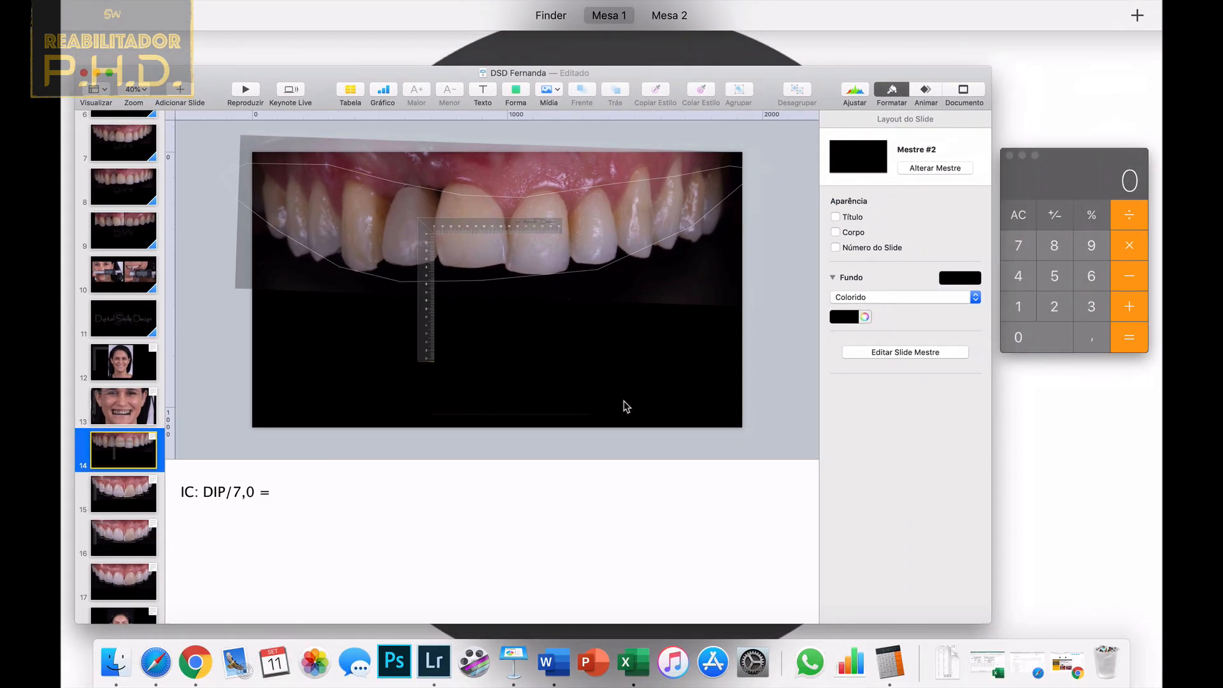
left_click(1063, 256)
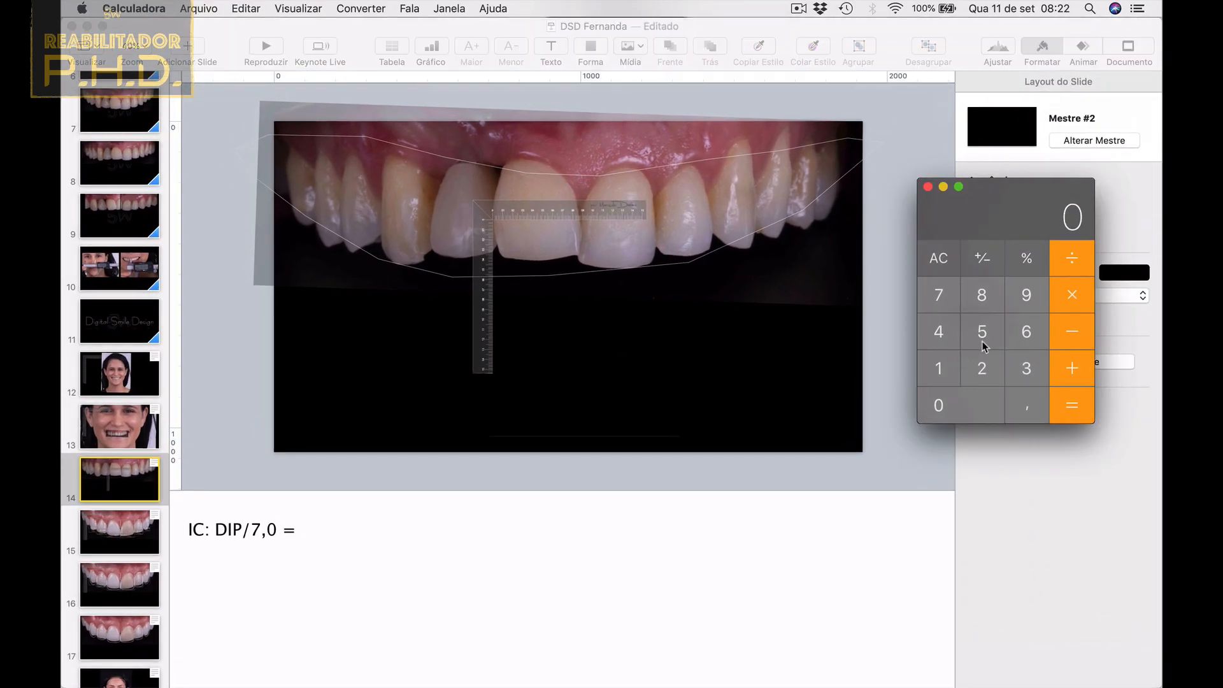
key("5")
key("4")
key("comma")
key("2")
key("slash")
key("7")
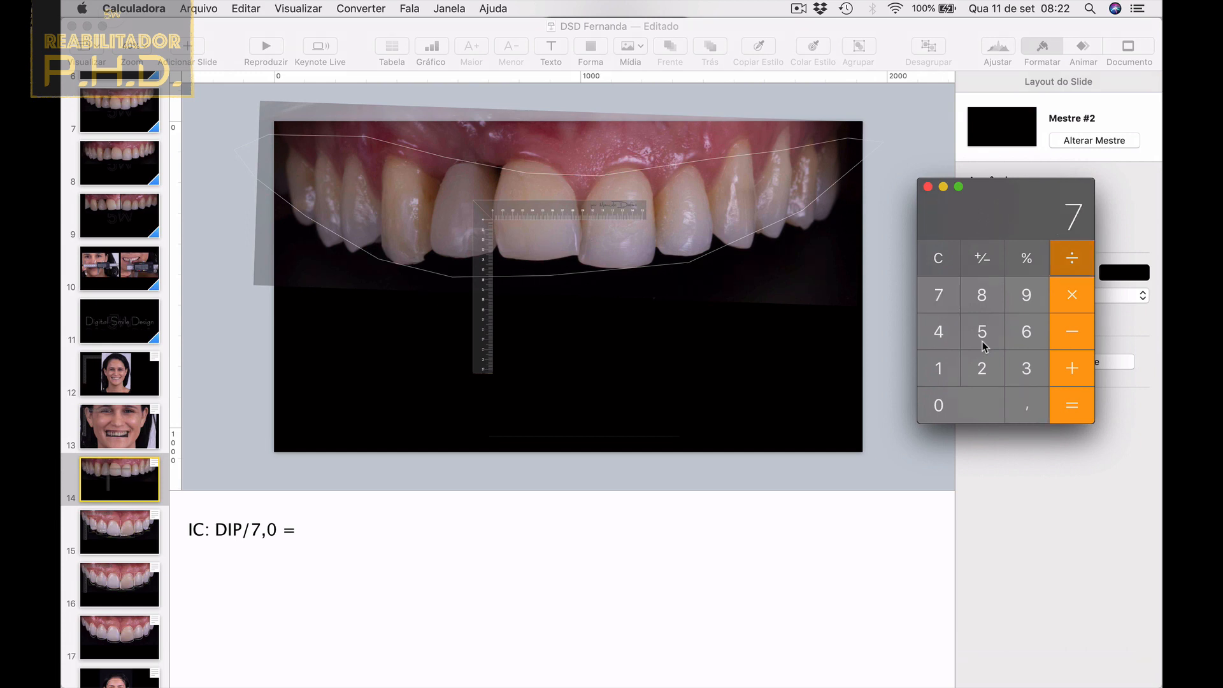
key("Return")
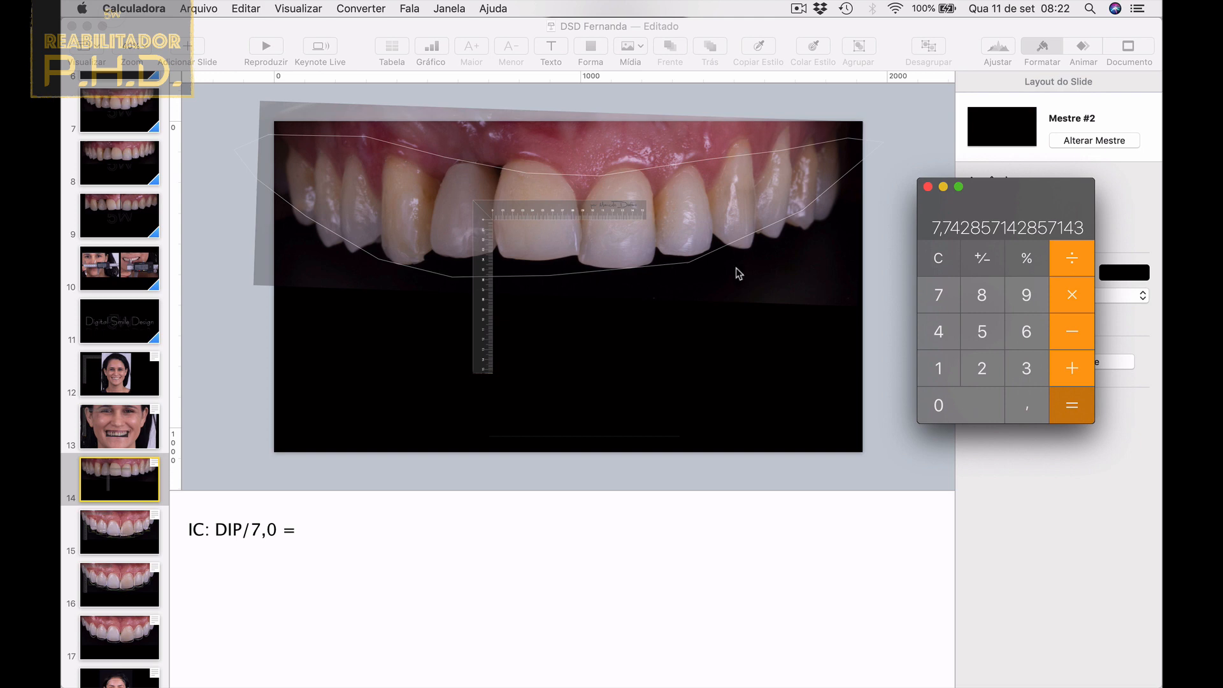
Divide the interpupillary distance of 54,2 by 6,6 in the Calculator.
left_click(988, 333)
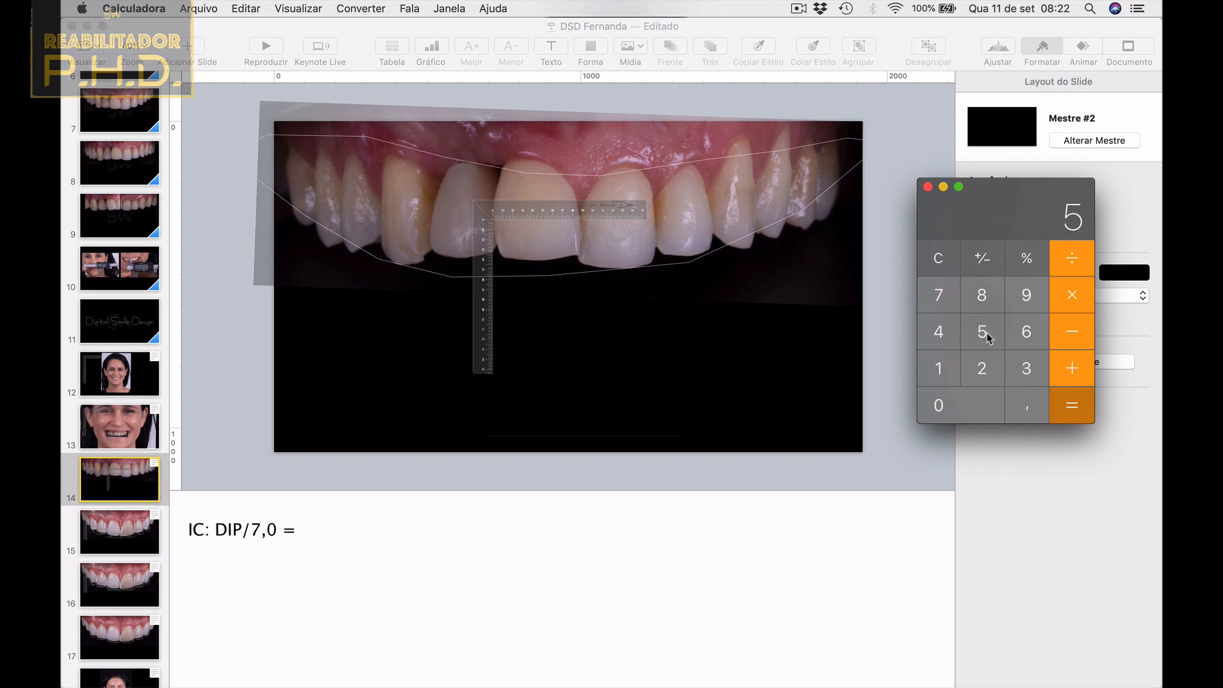
type("4,2")
key("slash")
type("6")
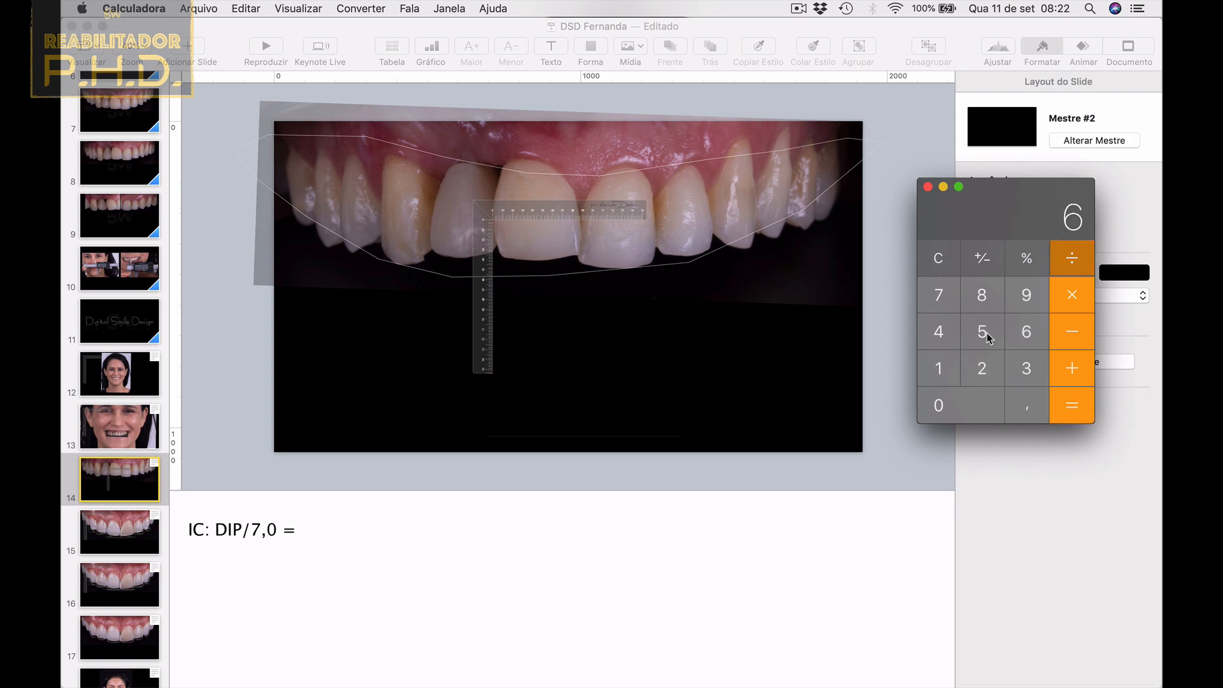
type(",6")
key("Return")
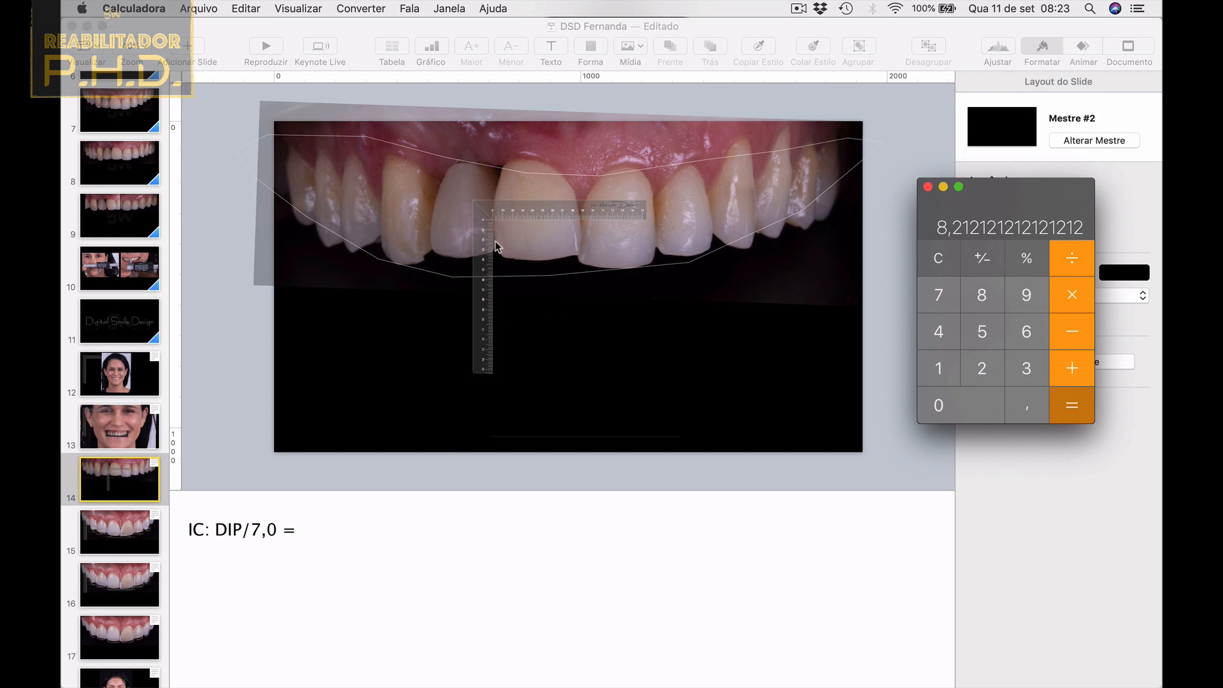
Change the divisor of the IC formula in slide 14's notes to 6,6 and enter 8,2 as its result.
left_click(305, 534)
left_click(277, 532)
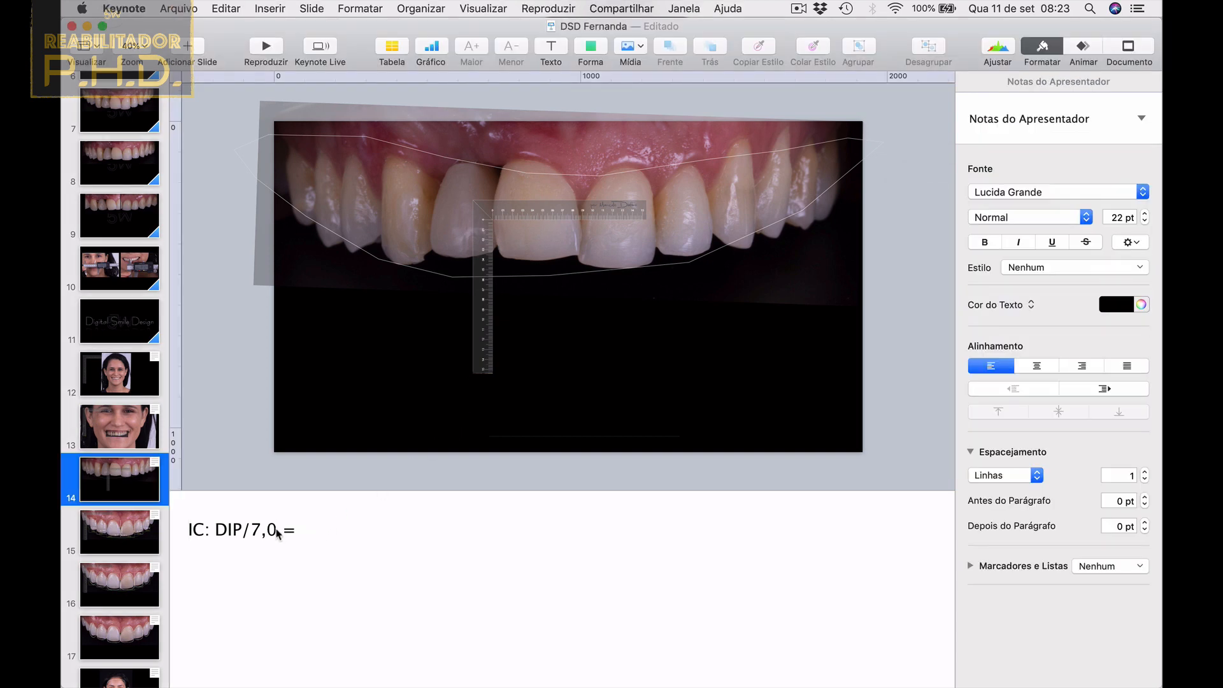
key("BackSpace")
key("BackSpace")
key("BackSpace")
type("6,6")
key("ctrl+Up")
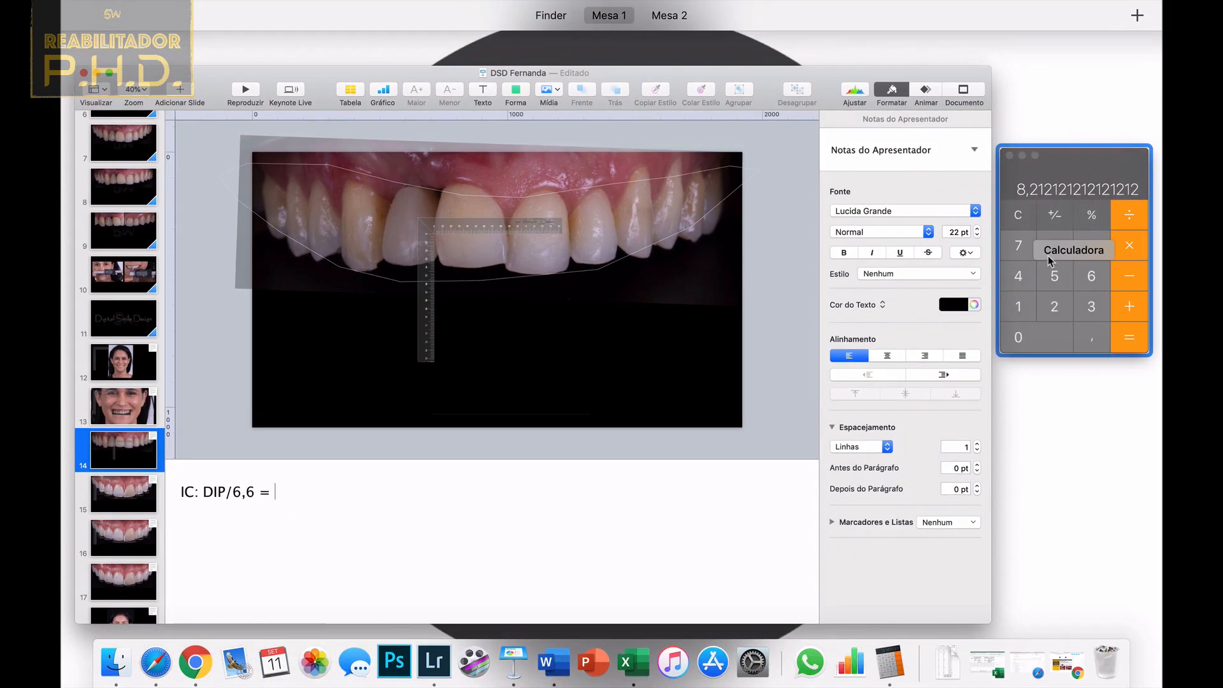
left_click(1047, 259)
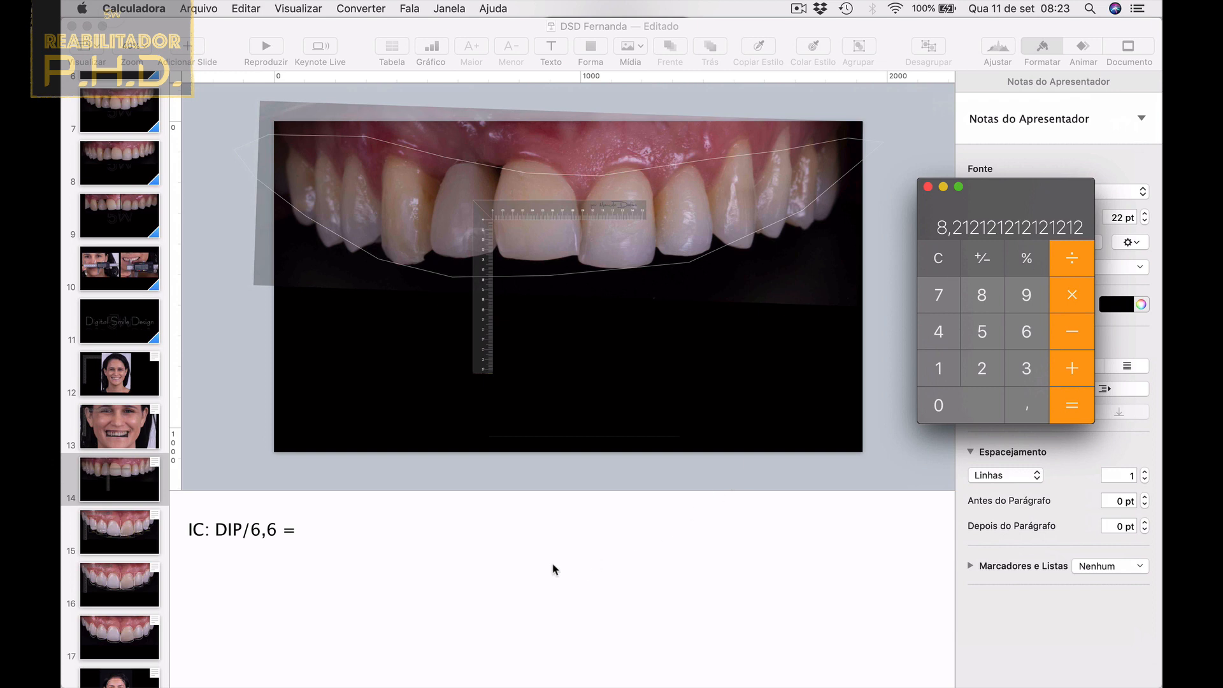
left_click(444, 541)
type("8,")
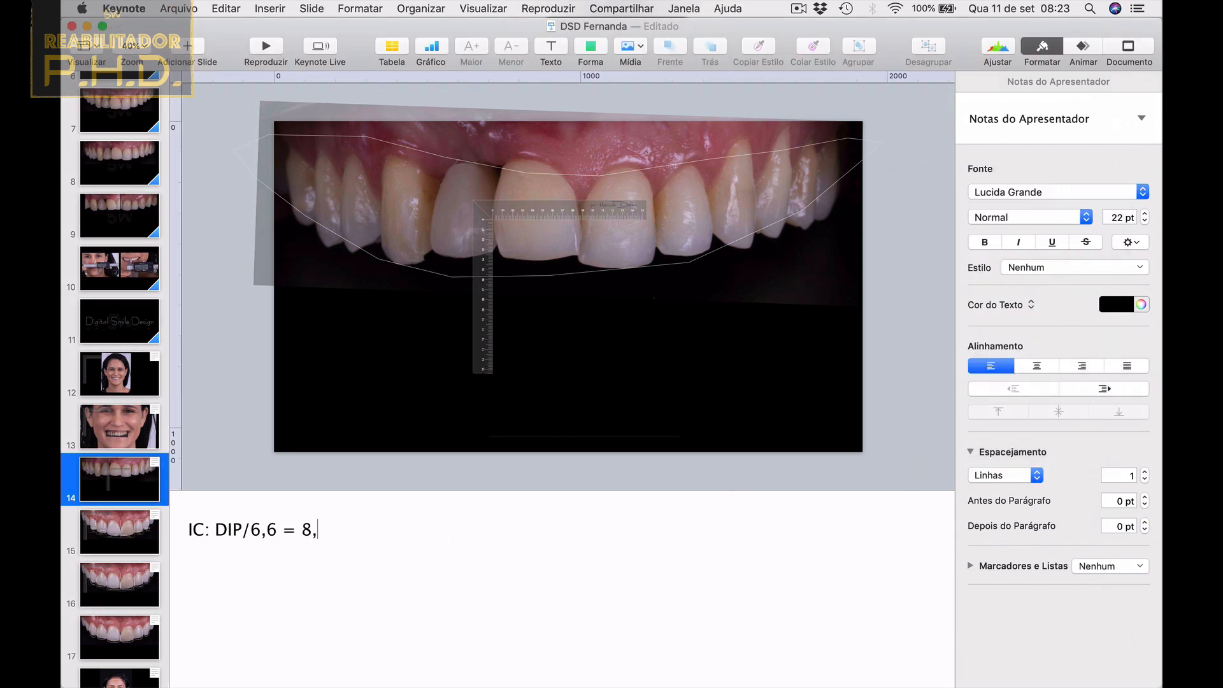
type("2")
Place a vertical guide on the midline between the two central incisors of slide 14.
left_click_drag(179, 234, 579, 233)
scroll(550, 244, "up", 5)
scroll(552, 249, "up", 3)
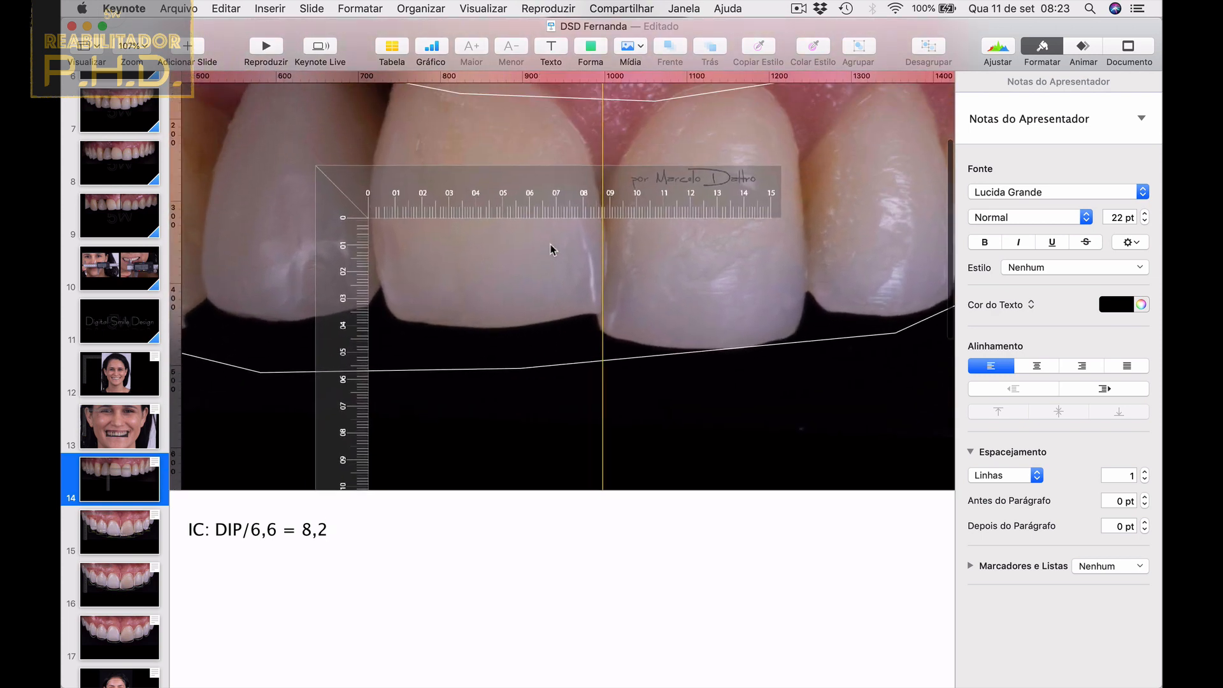
Align the ruler's 8,2 mm mark with the midline guide and place a second vertical guide at the ruler's zero.
left_click_drag(506, 192, 581, 190)
scroll(573, 191, "up", 5)
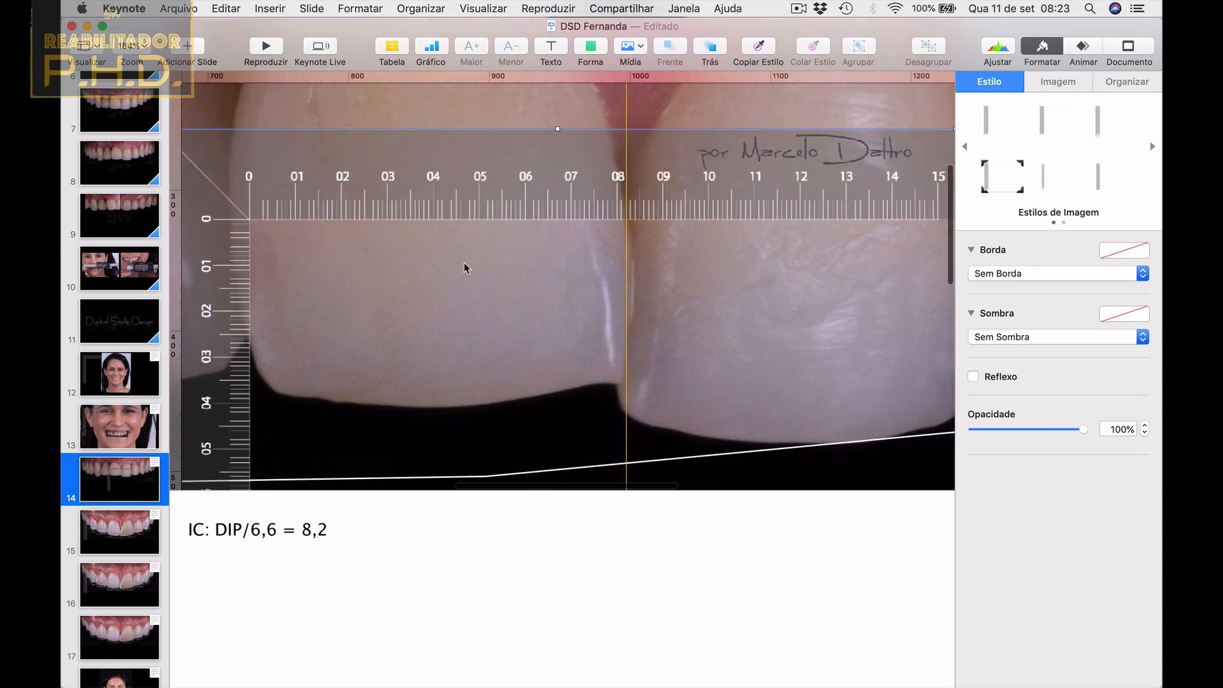
left_click_drag(181, 174, 249, 173)
scroll(289, 304, "down", 10)
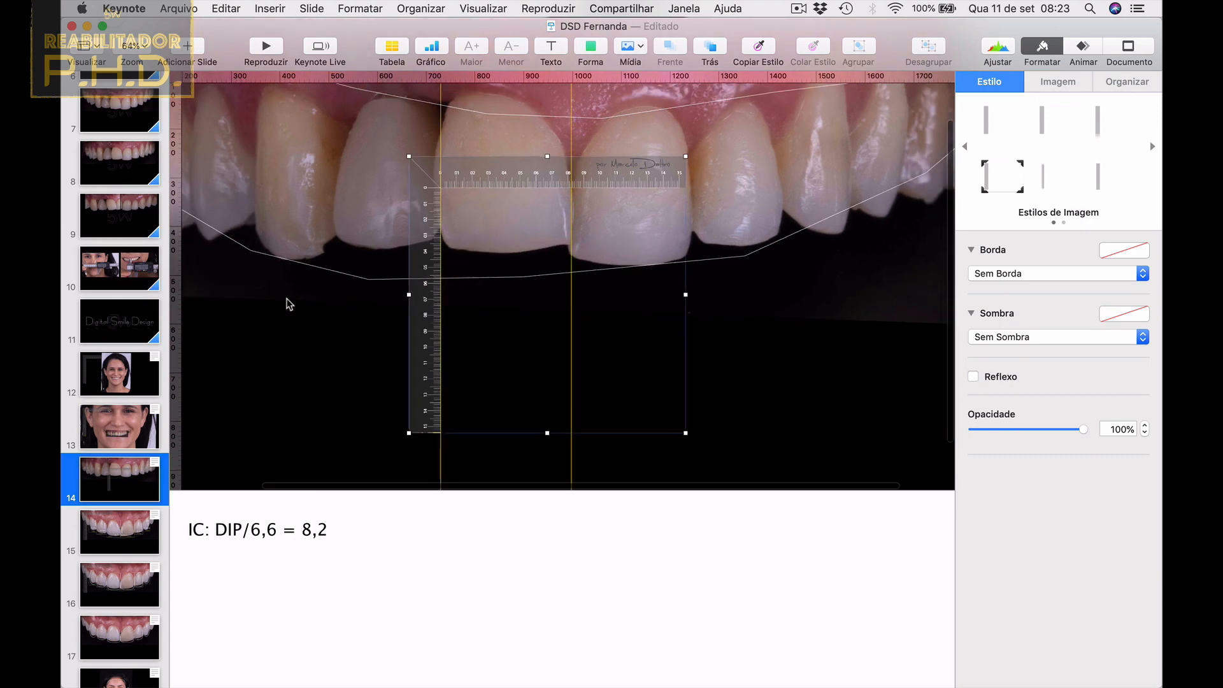
Copy the white rectangle around the central incisor from slide 15 to slide 14 and fit its width between the two vertical guides.
left_click(142, 537)
left_click(141, 536)
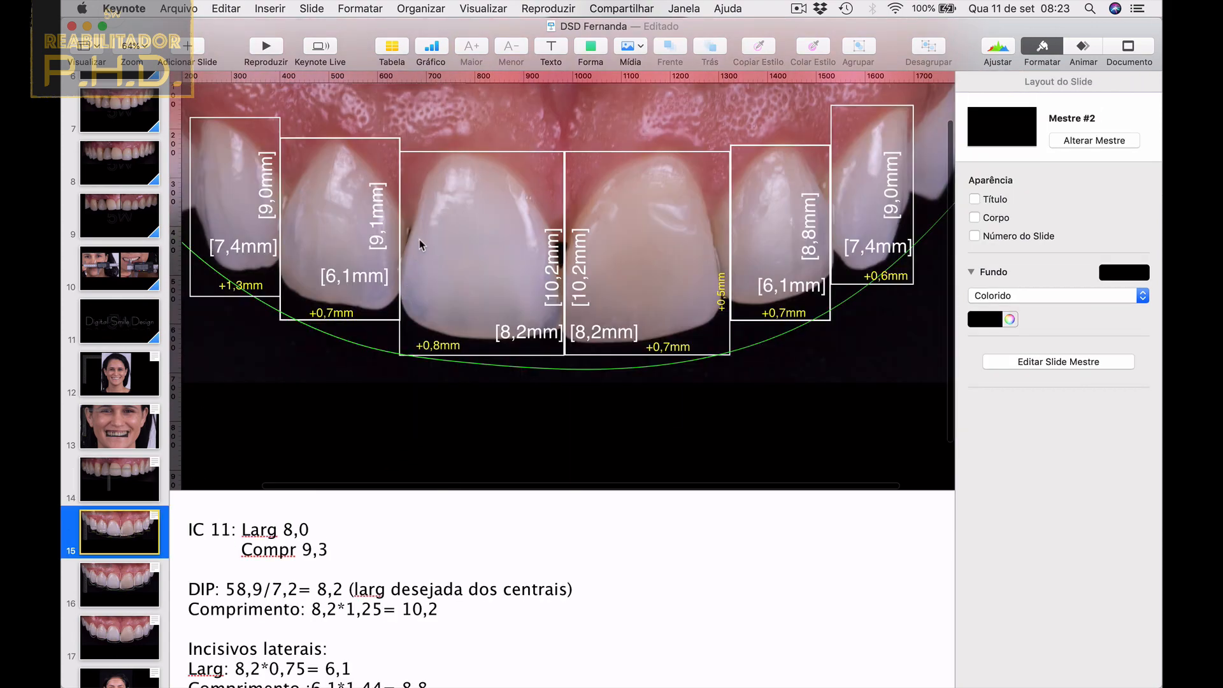
left_click(471, 151)
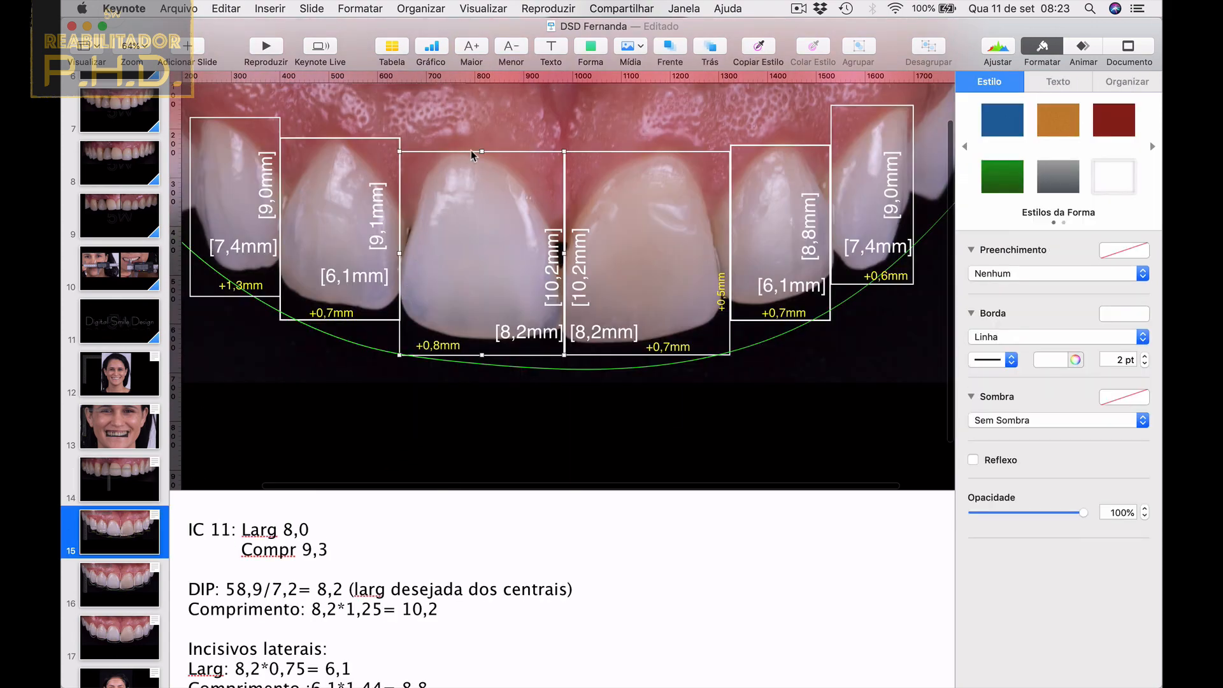
left_click(139, 484)
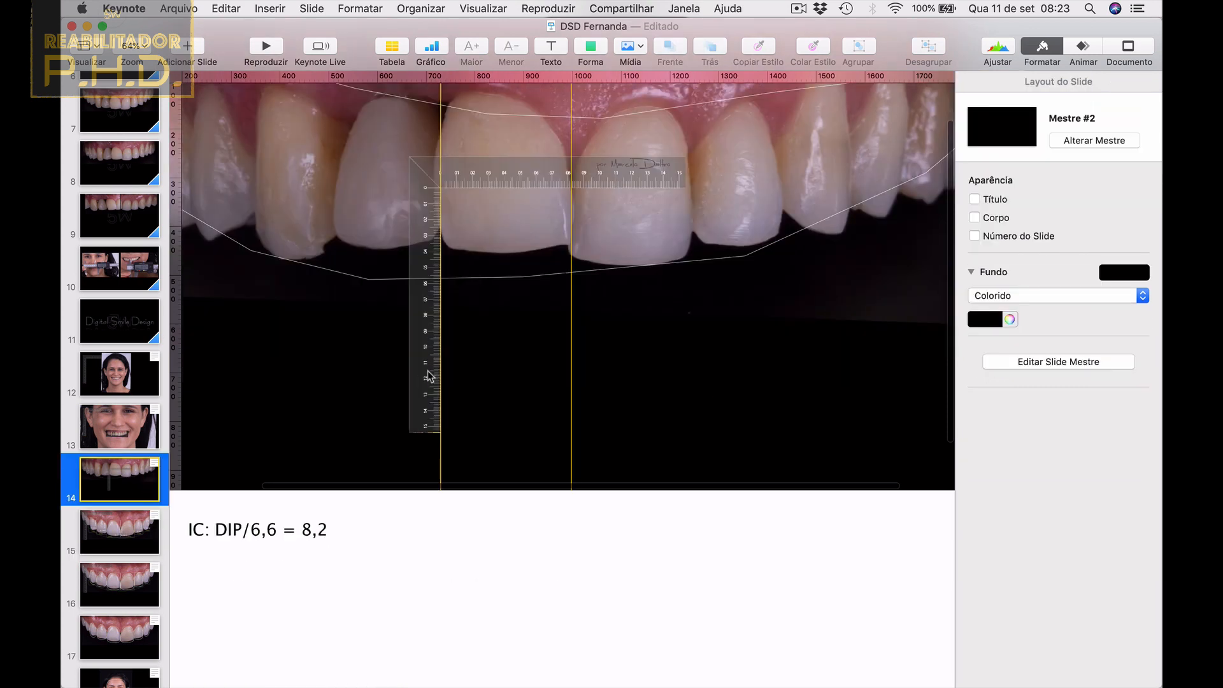
key("super+v")
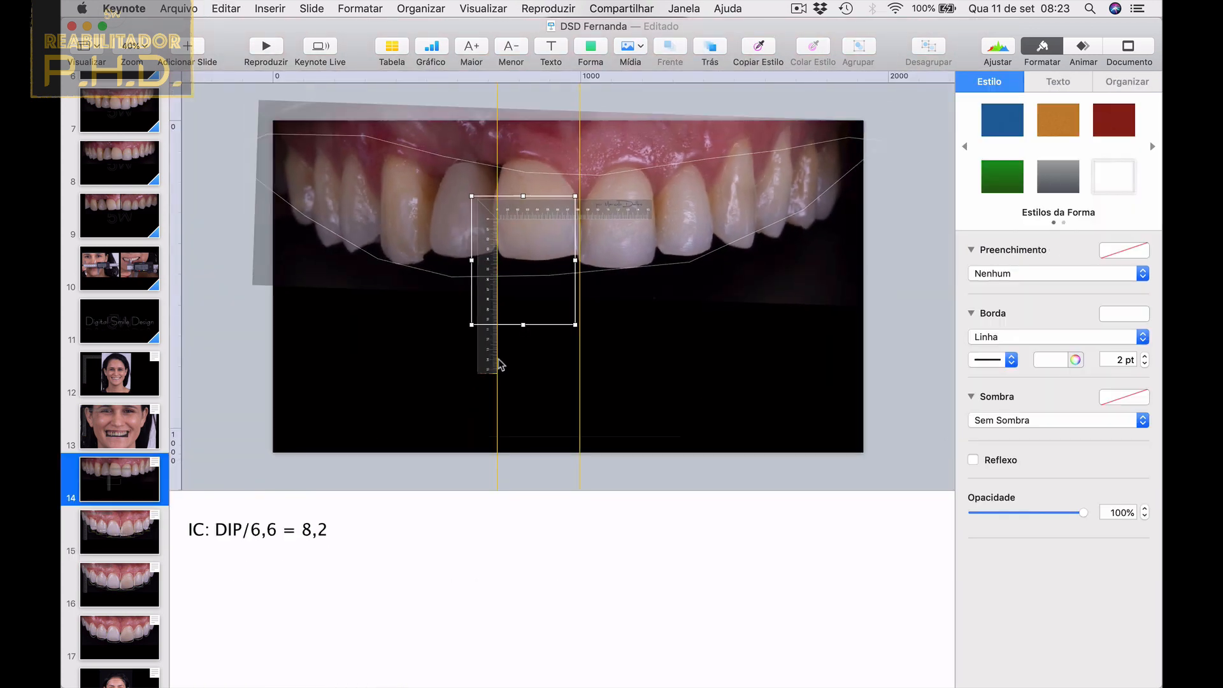
left_click_drag(513, 326, 518, 294)
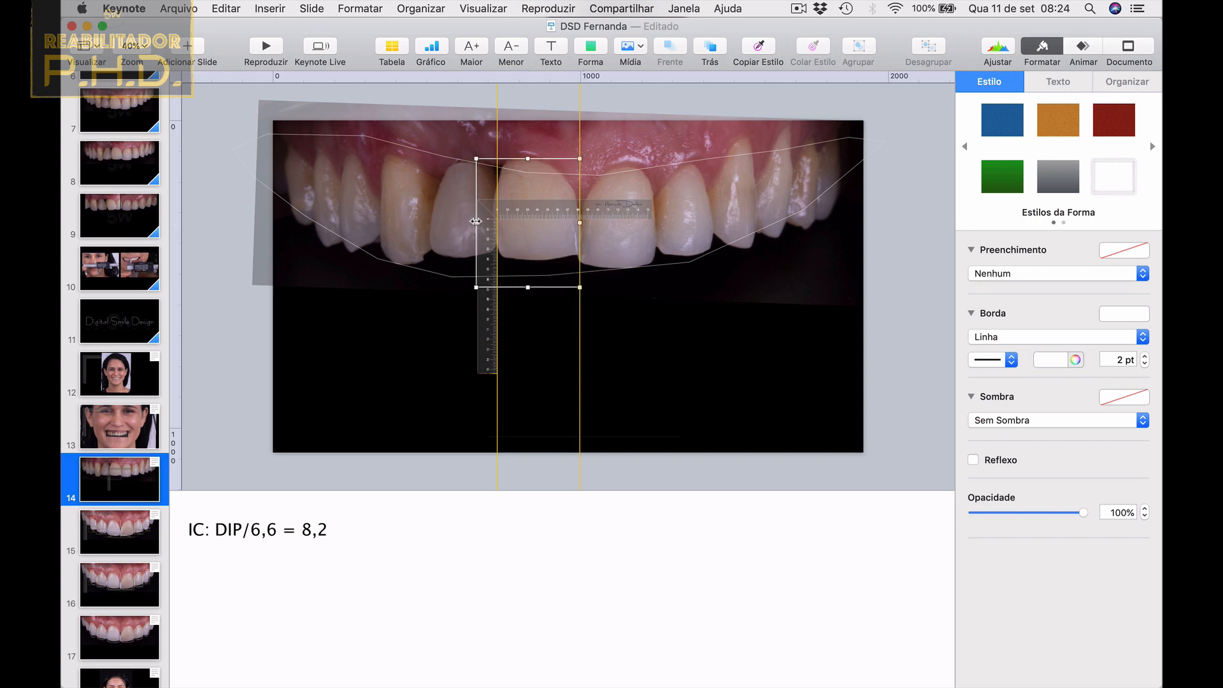
left_click_drag(479, 222, 496, 224)
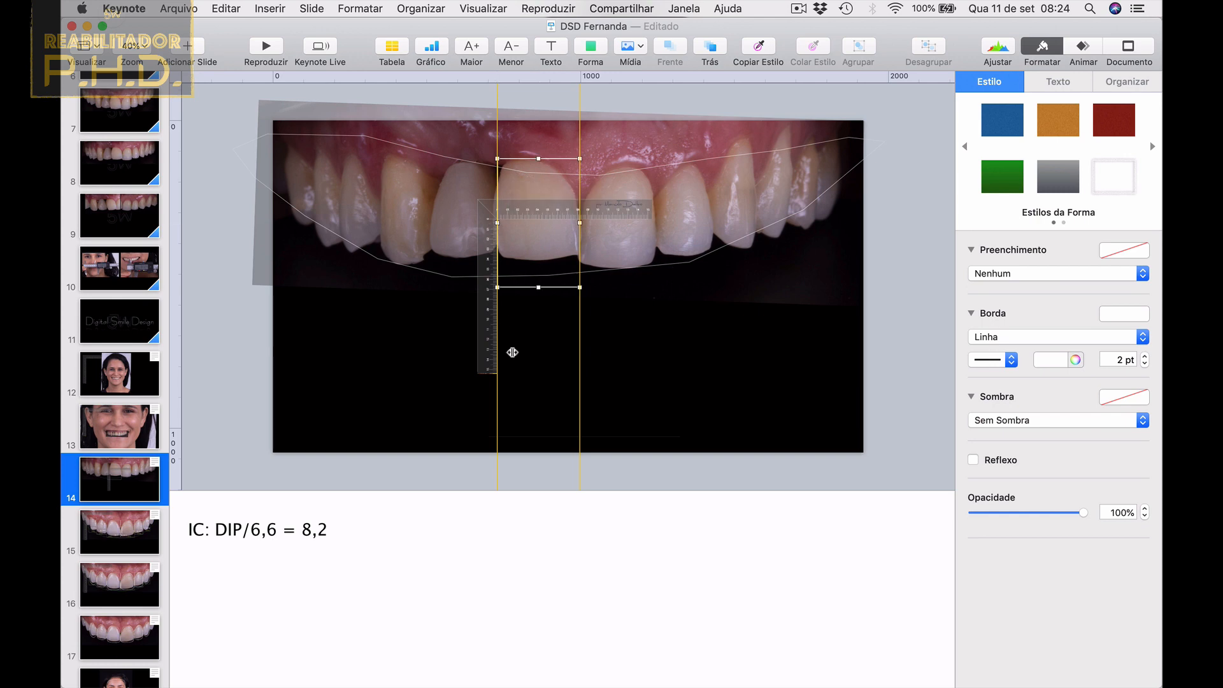
Add the central incisor length formula "Lic: 8,2x1,25=" below the IC line in slide 14's notes.
left_click(352, 531)
key("Return")
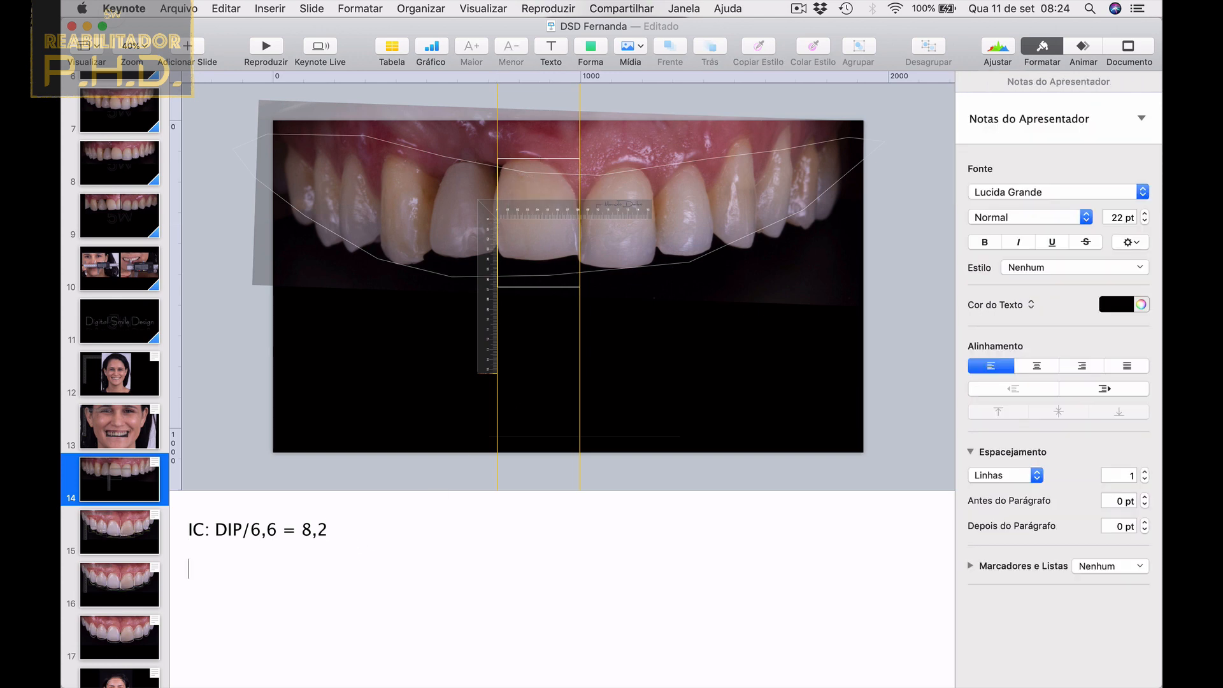
type("Lic: 8,2x1,25=")
Multiply the central incisor width still held in the Calculator by 1,25.
key("ctrl+Up")
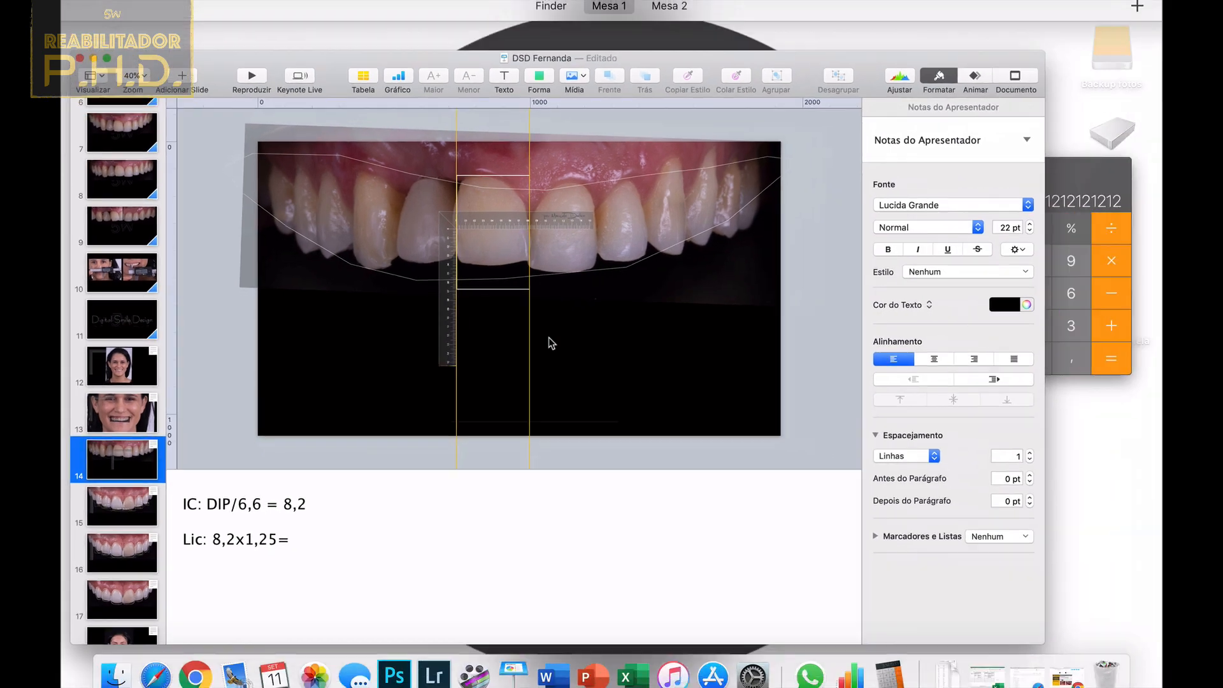
left_click(1049, 247)
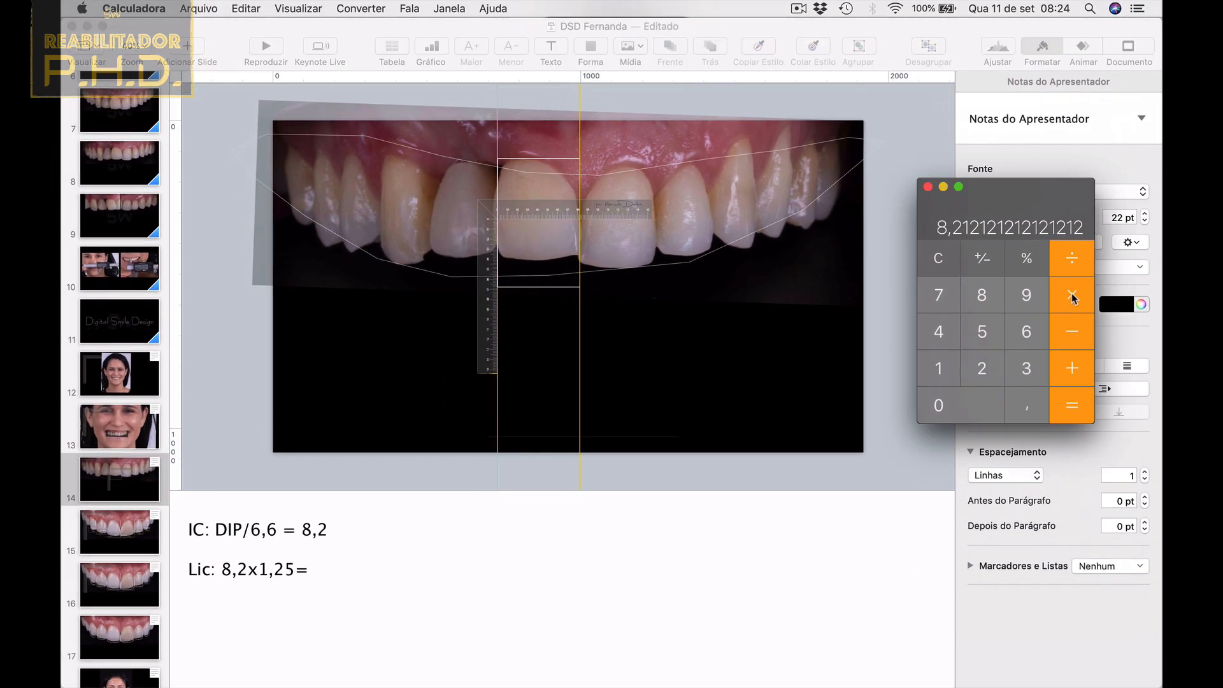
type("1,25")
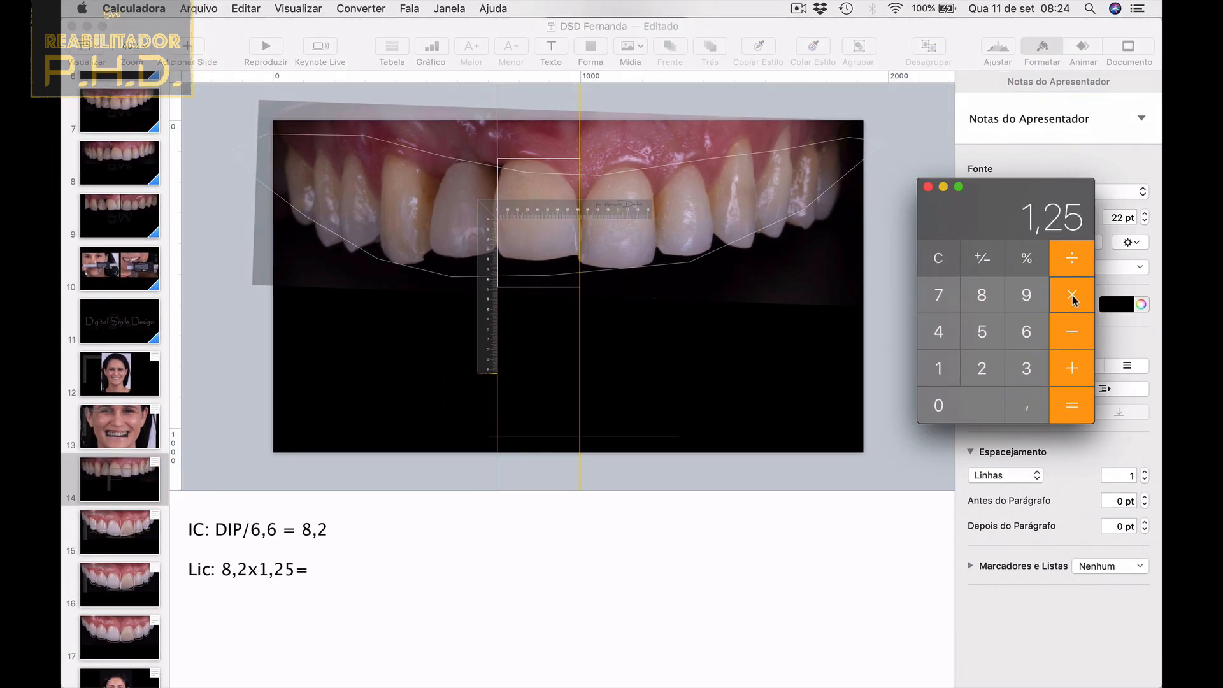
key("Return")
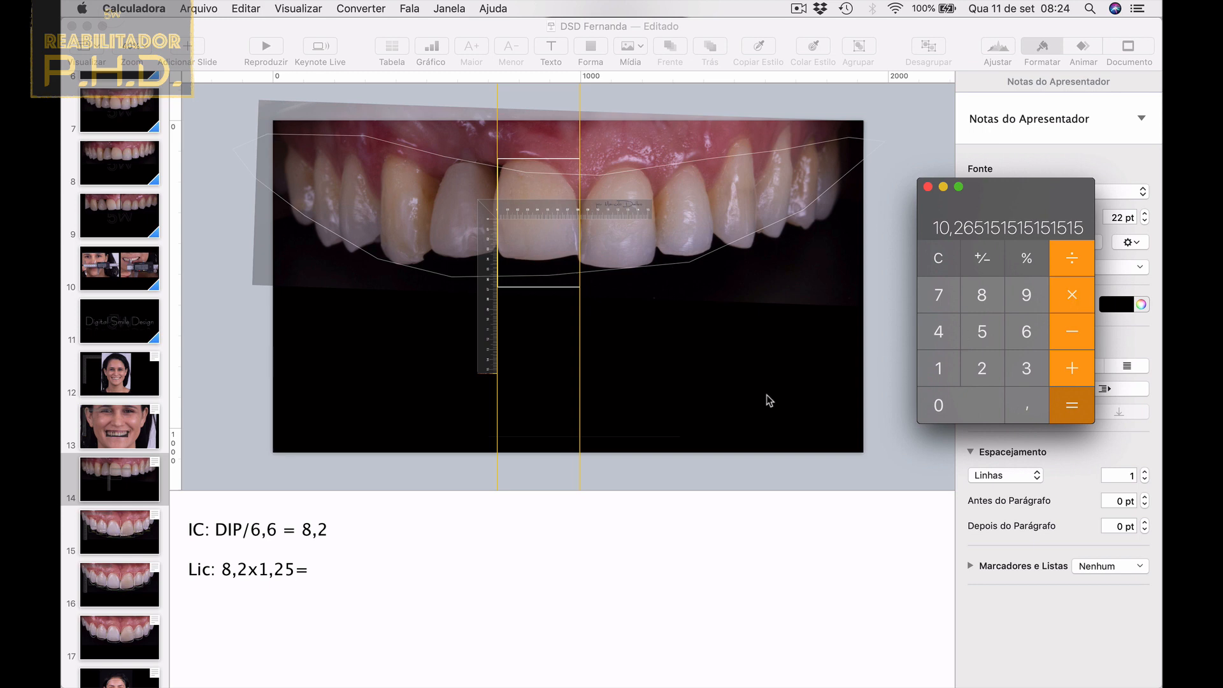
Move the ruler up so the zero of its vertical scale meets the rectangle's upper edge.
left_click(536, 205)
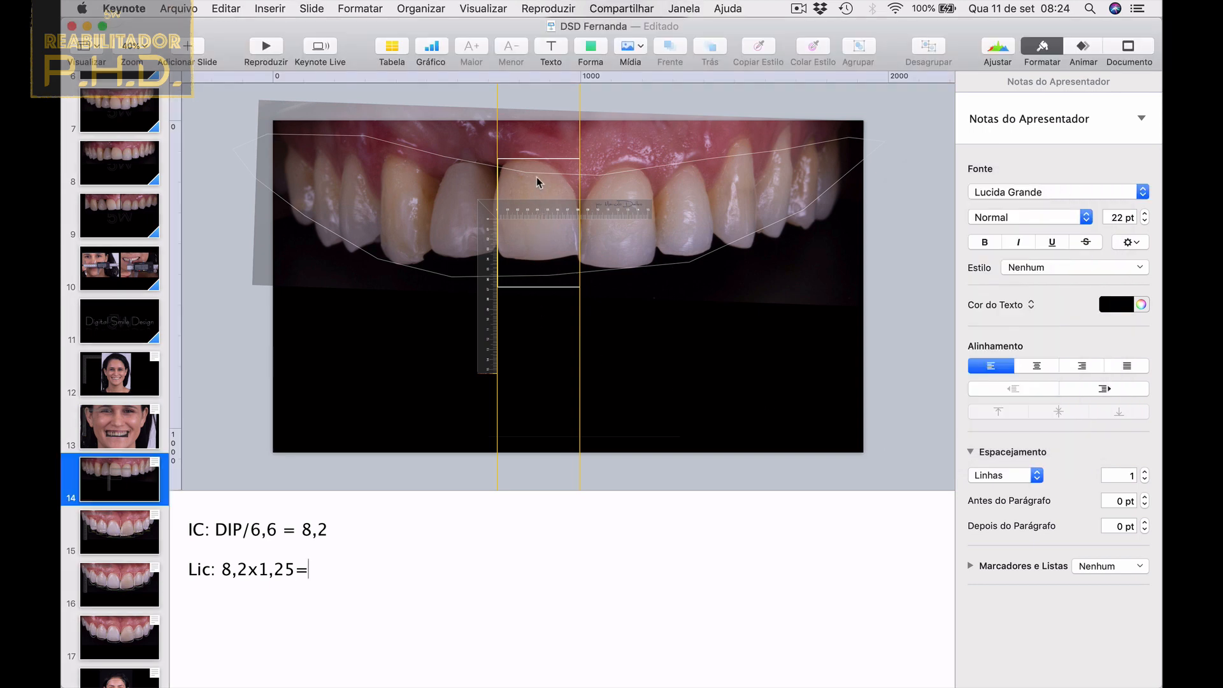
scroll(536, 177, "up", 5)
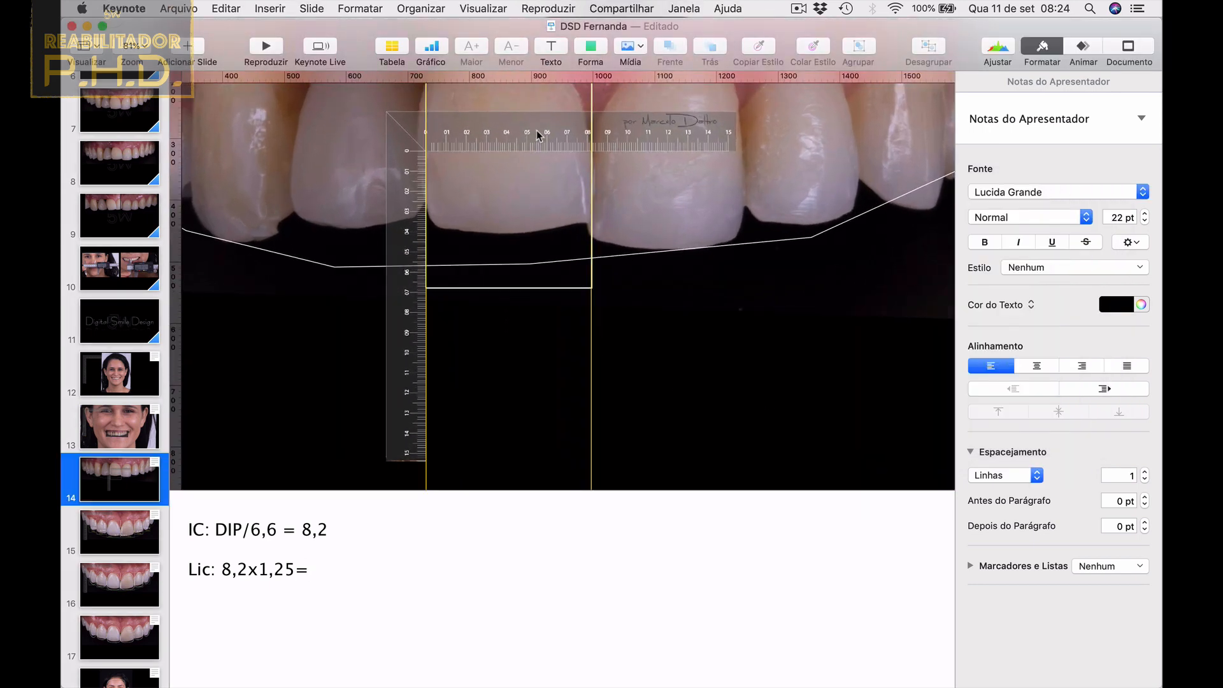
scroll(536, 162, "up", 3)
left_click_drag(533, 194, 537, 144)
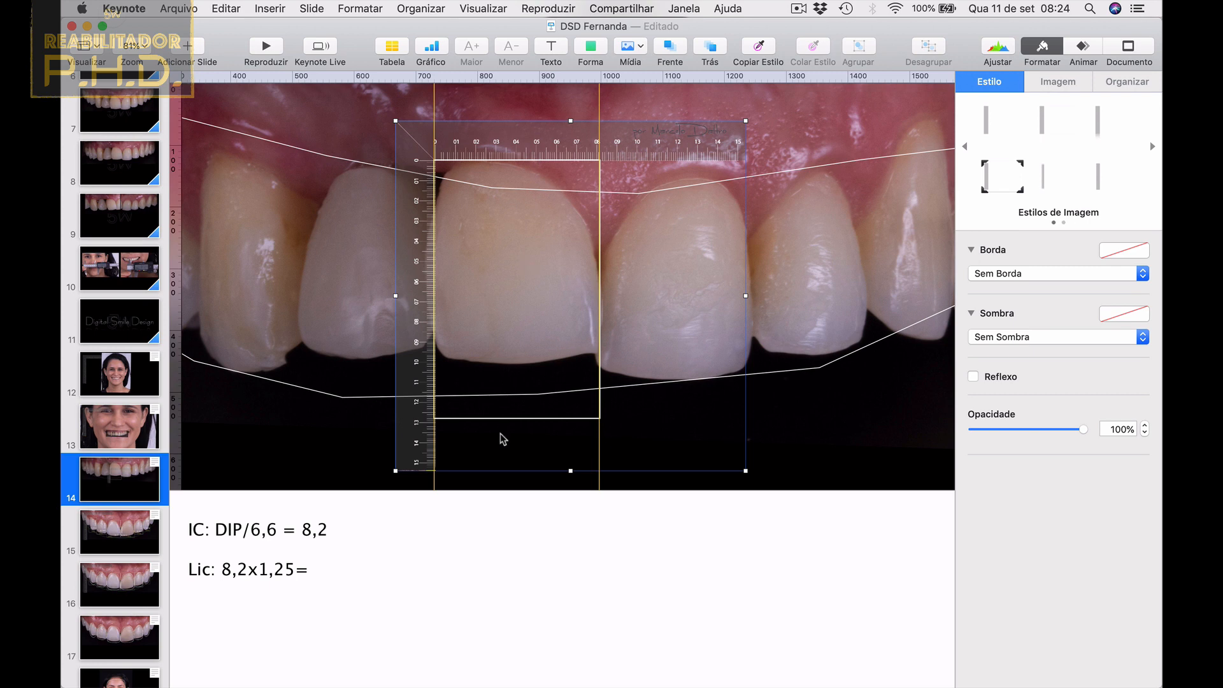
Shorten the central incisor rectangle from its lower edge to about 10,2 mm on the ruler's vertical scale.
left_click(518, 418)
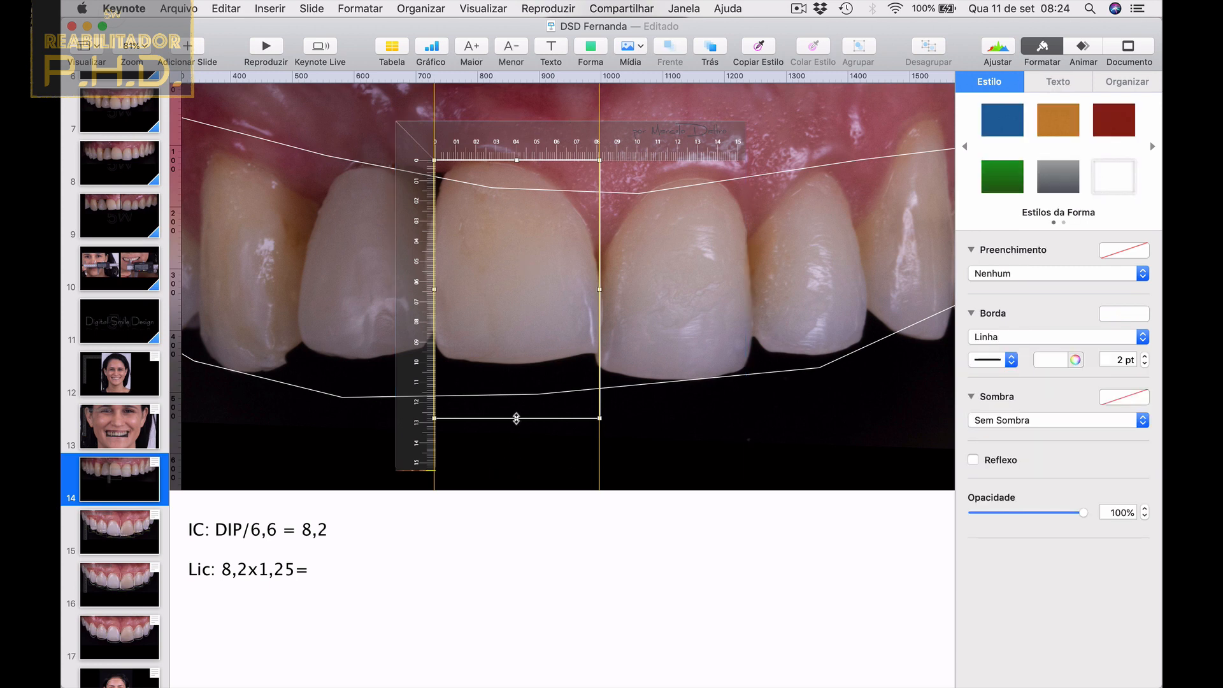
left_click_drag(516, 418, 515, 366)
scroll(516, 368, "up", 5)
scroll(514, 368, "up", 3)
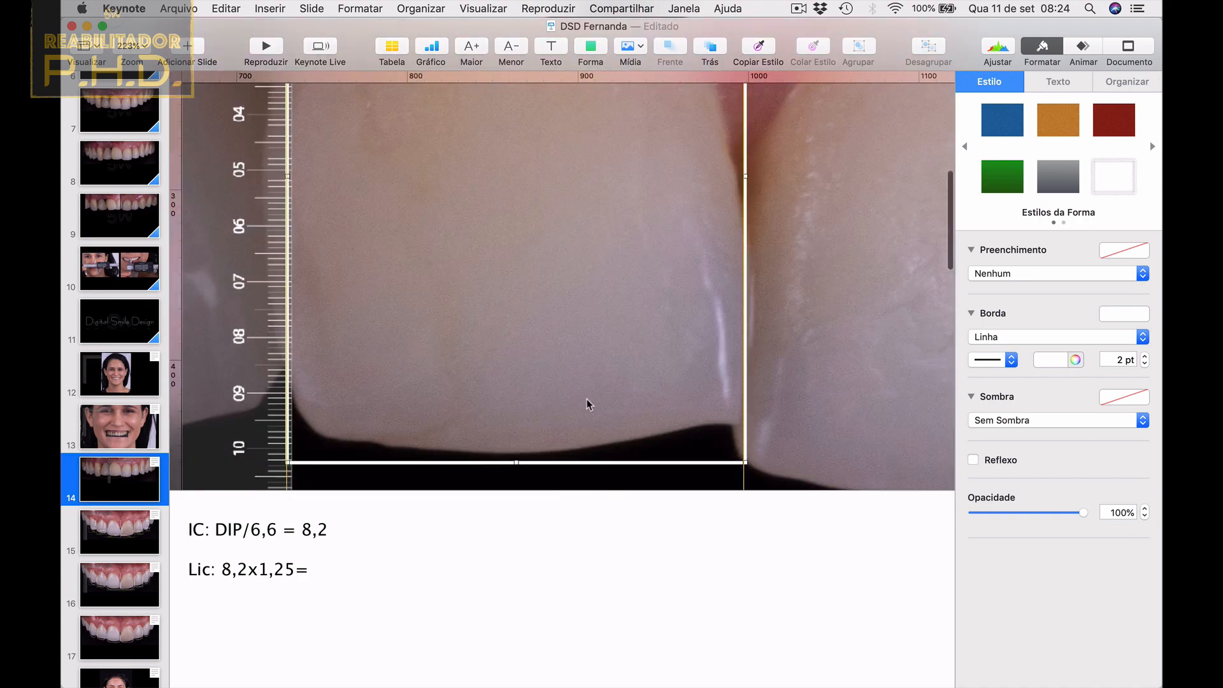
scroll(603, 415, "down", 4)
scroll(598, 351, "down", 3)
scroll(599, 351, "down", 4)
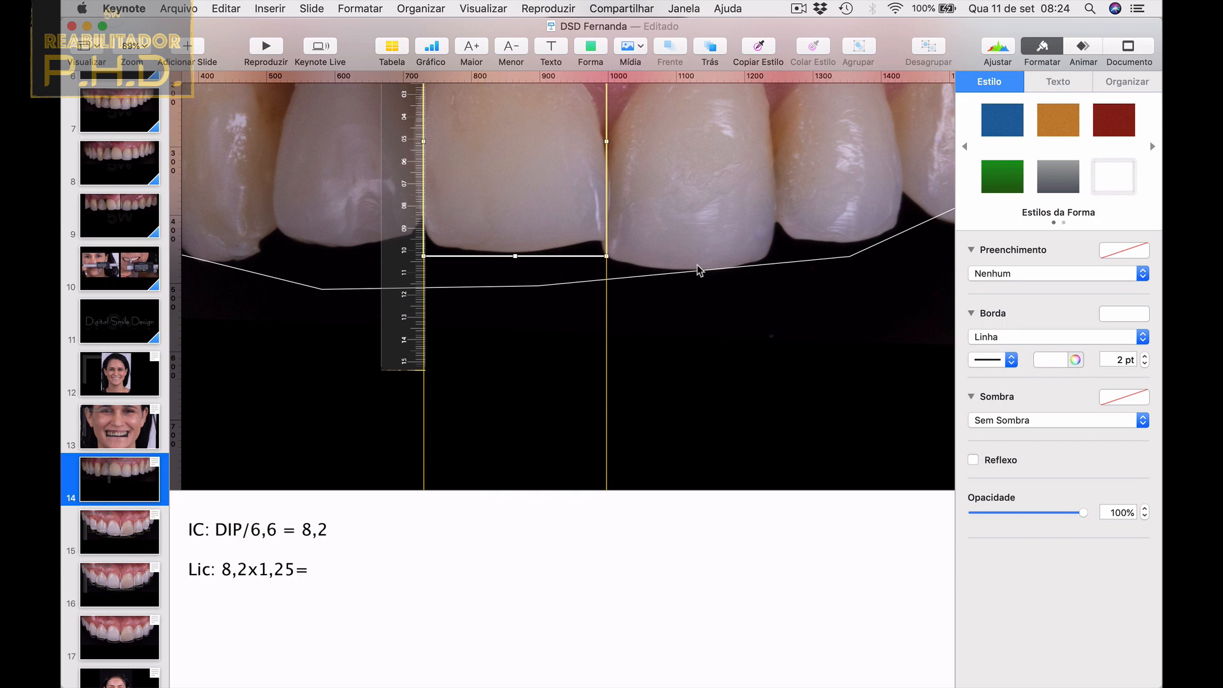
scroll(699, 270, "down", 3)
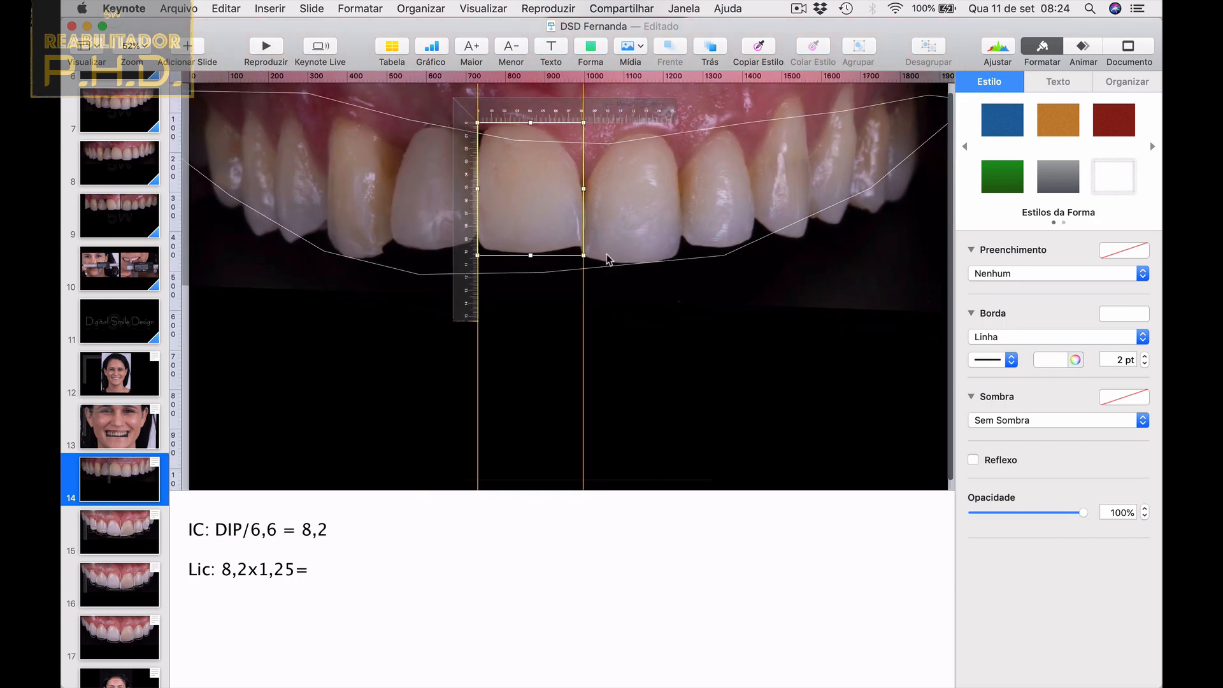
Examine the lips-at-rest photo on slide 4 for the upper incisors' exposure.
scroll(111, 266, "up", 5)
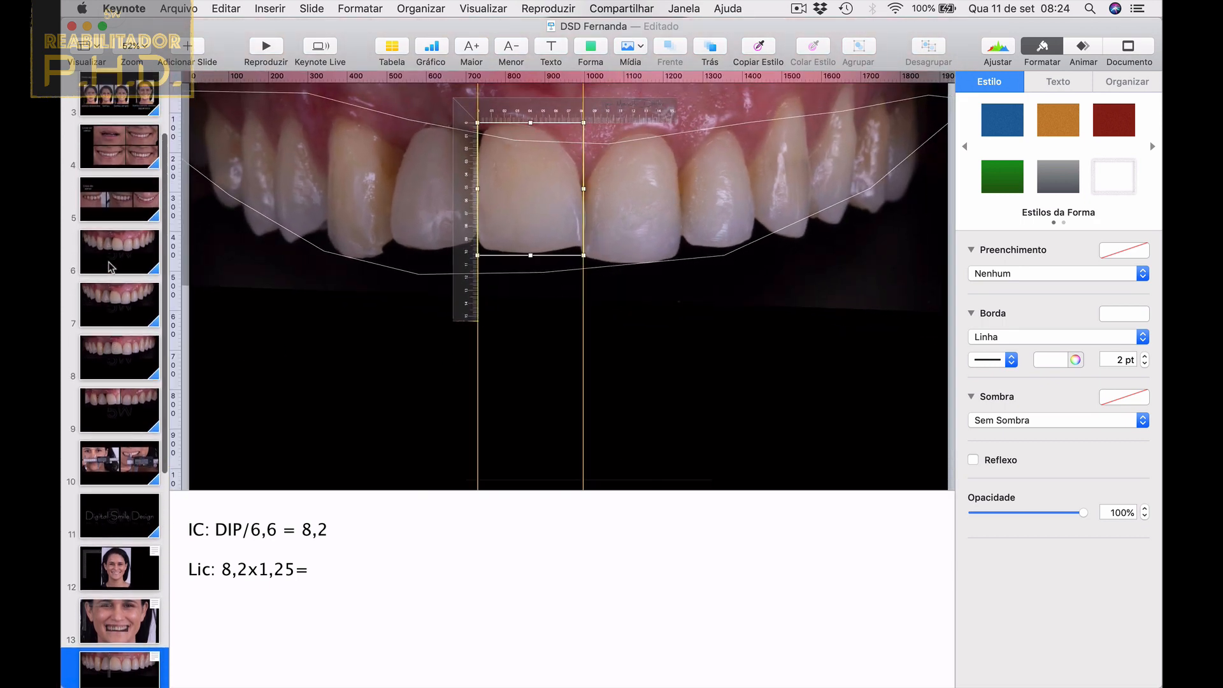
left_click(132, 214)
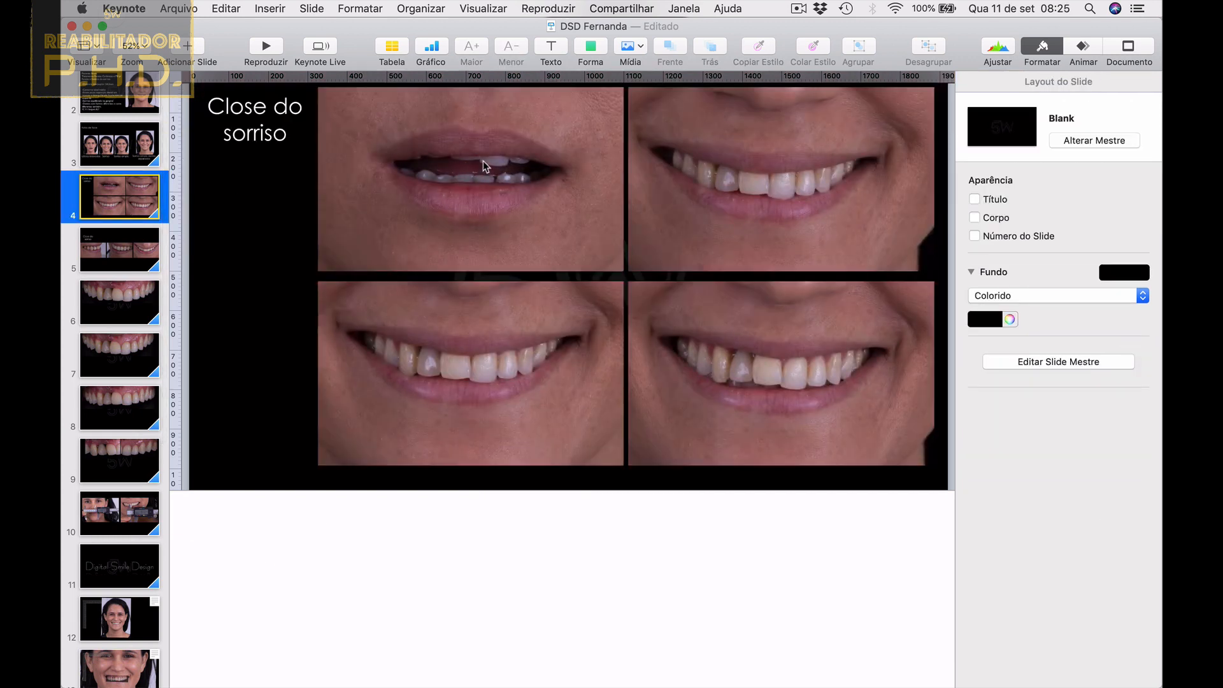
scroll(472, 162, "up", 5)
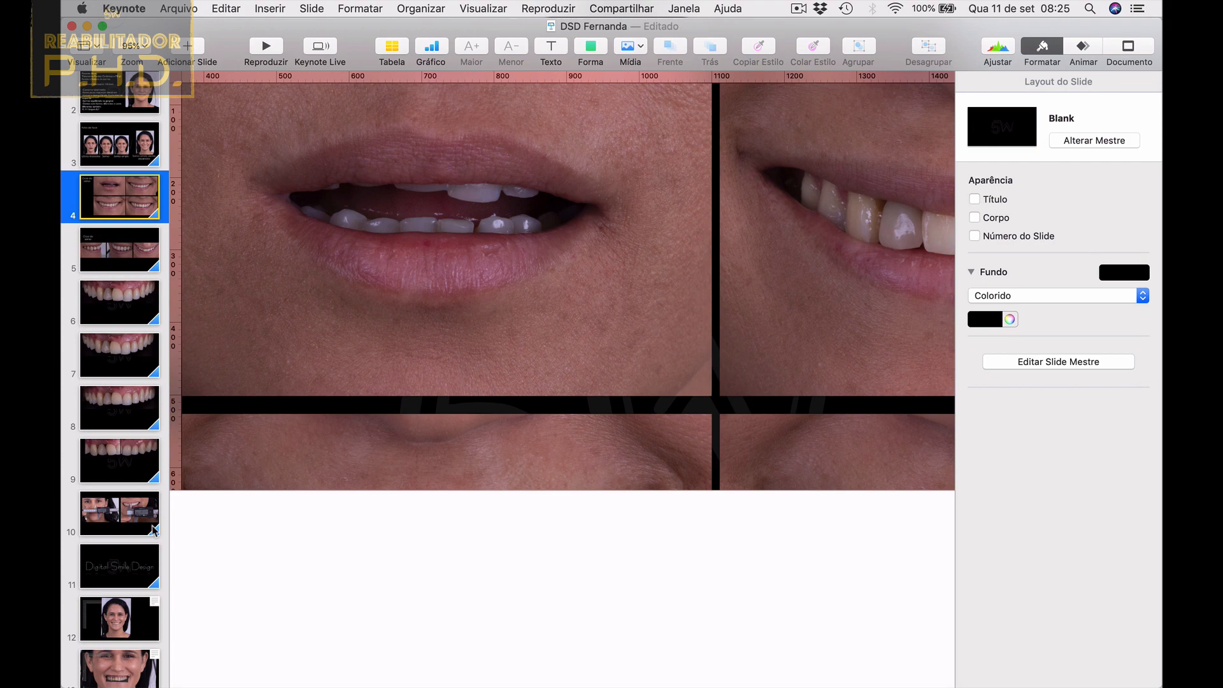
scroll(152, 527, "down", 5)
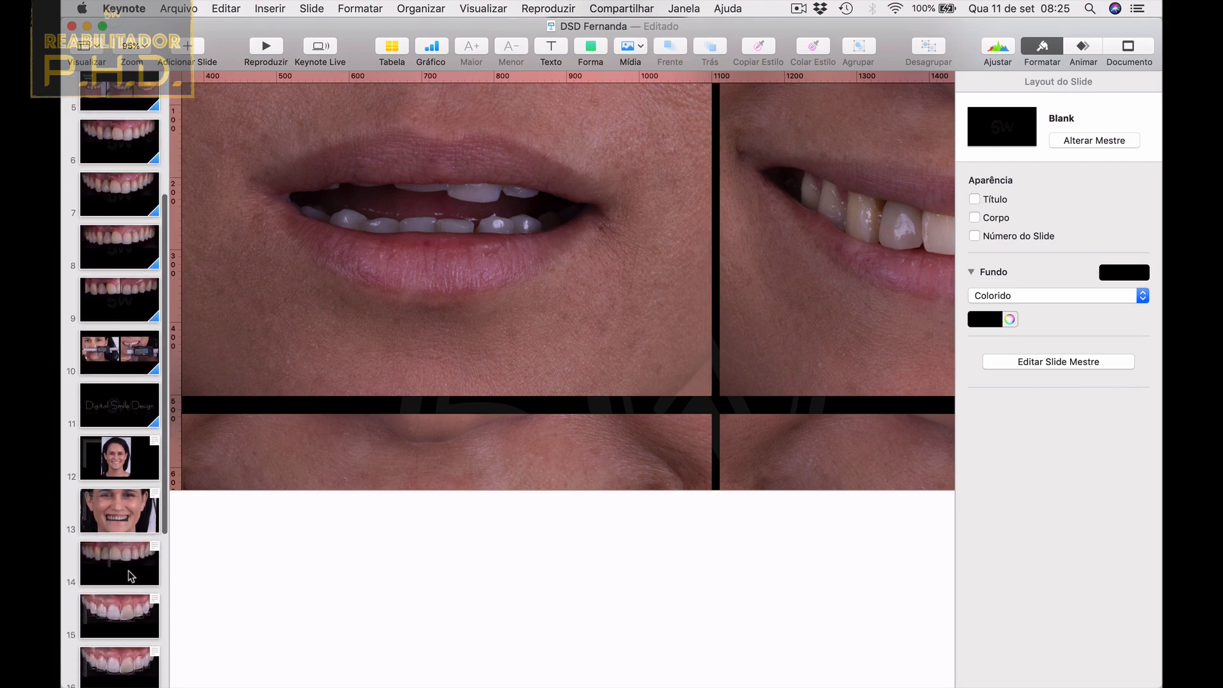
Complete the length formula in slide 14's notes as "Lic: 8,2x1,25 (80%)= 10,2".
left_click(130, 576)
left_click(295, 570)
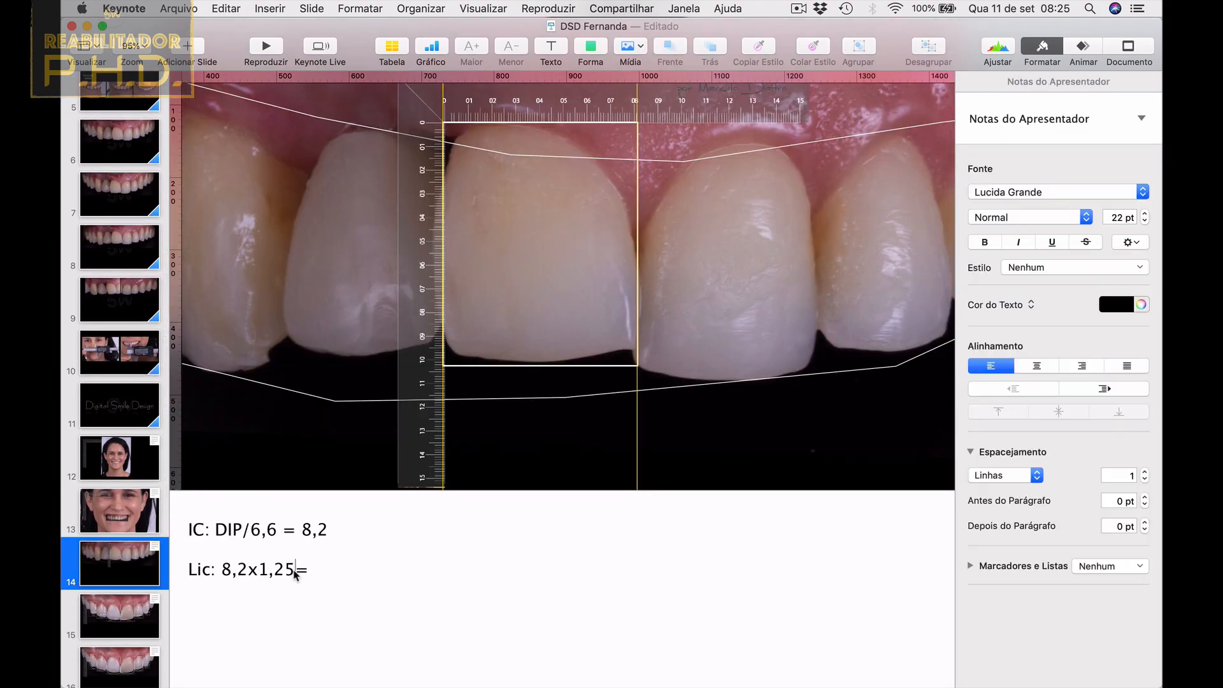
type("(80%)= 10,2")
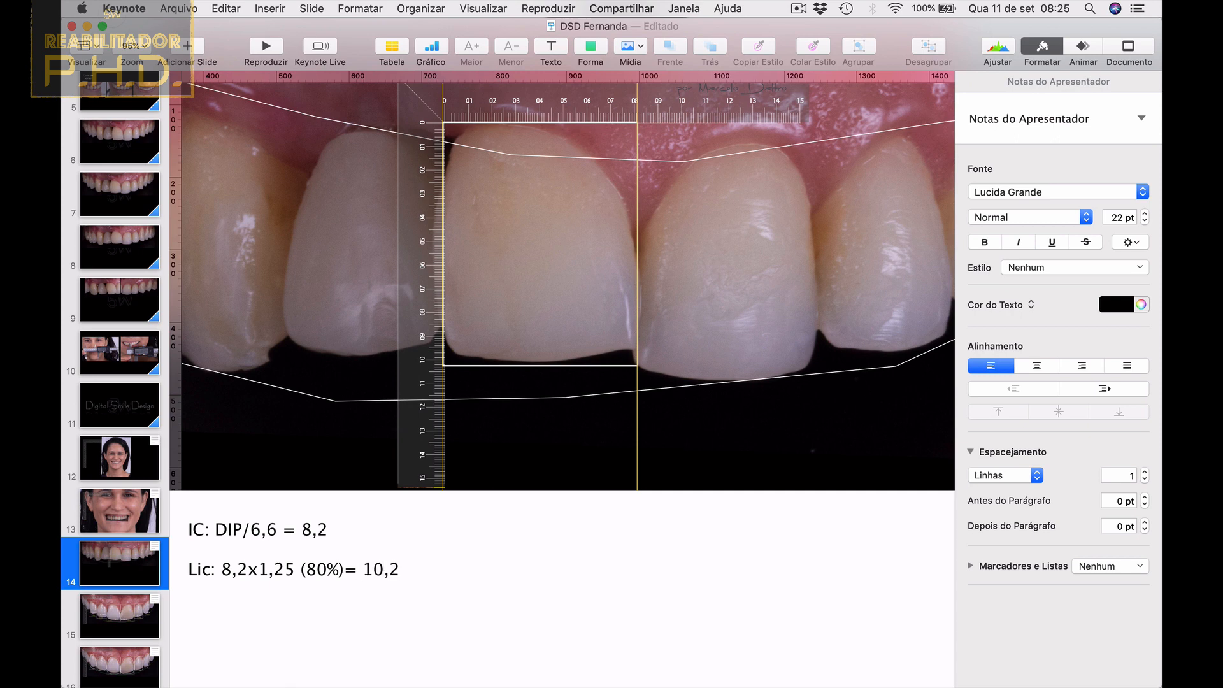
Duplicate the Lic line in the notes, changing the copy's factor to 1,33 and its percentage to 75%.
triple_click(379, 569)
key("super+c")
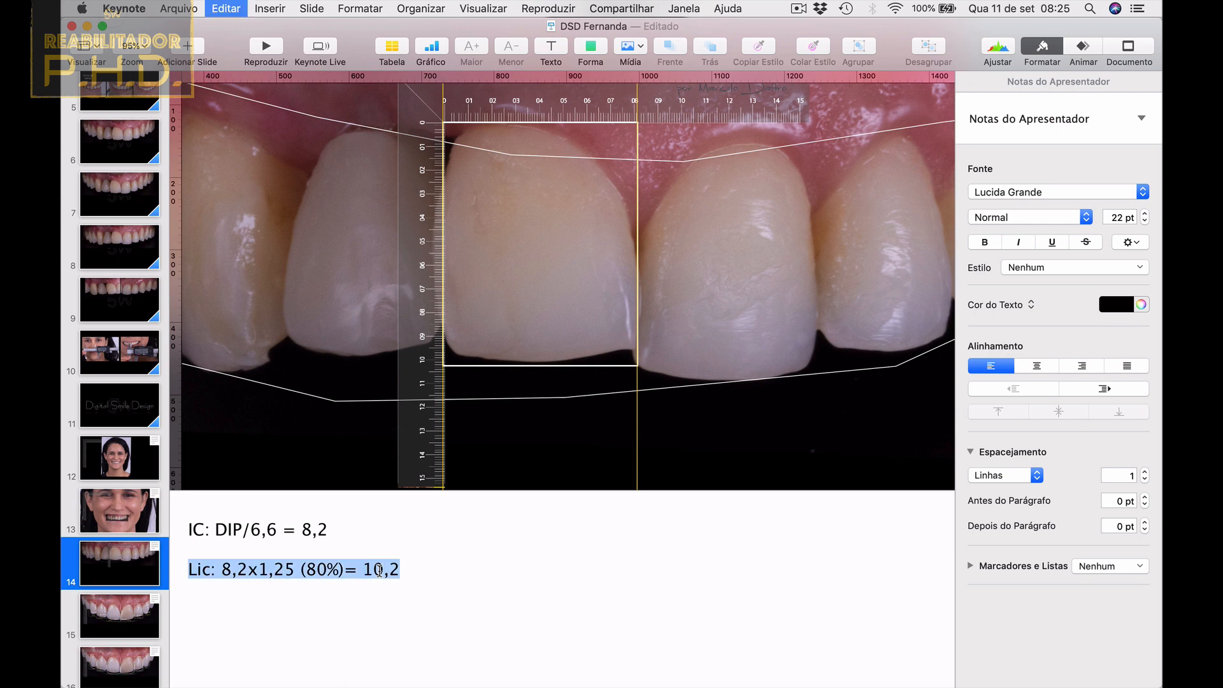
left_click(408, 571)
key("super+v")
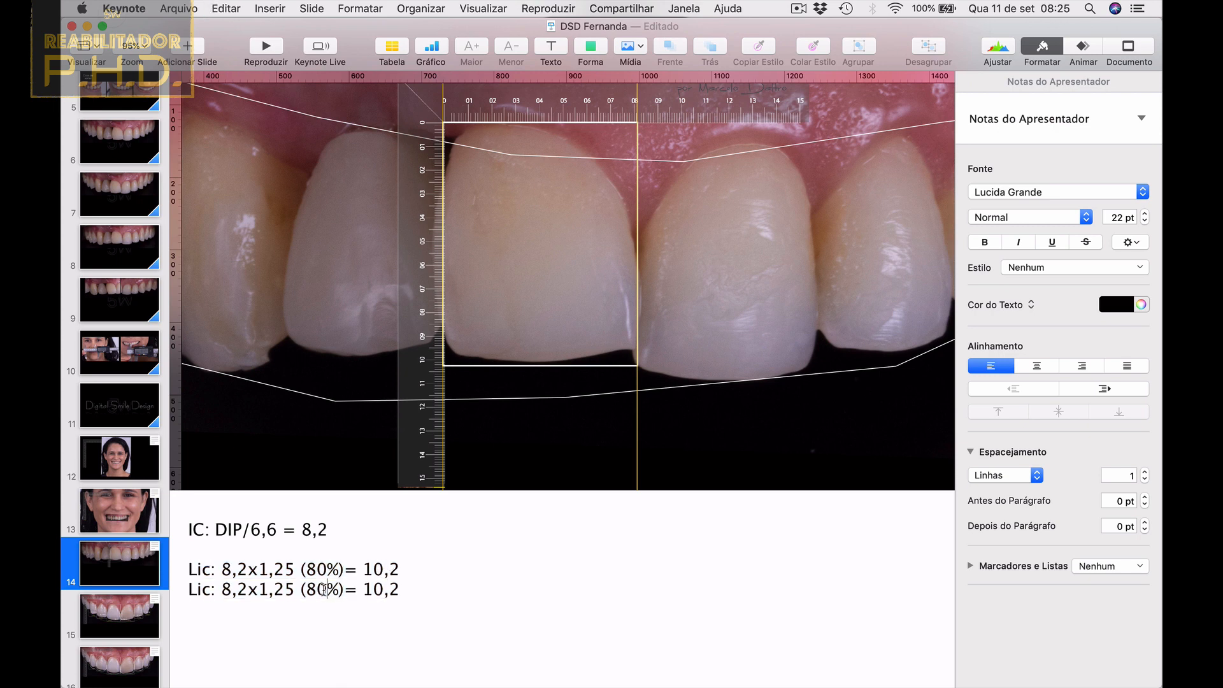
key("BackSpace")
key("BackSpace")
type("75")
left_click(294, 589)
key("BackSpace")
key("BackSpace")
type("33")
left_click(400, 589)
Switch to the Calculator, multiply 8,2 by 1,33, and close it.
key("ctrl+Up")
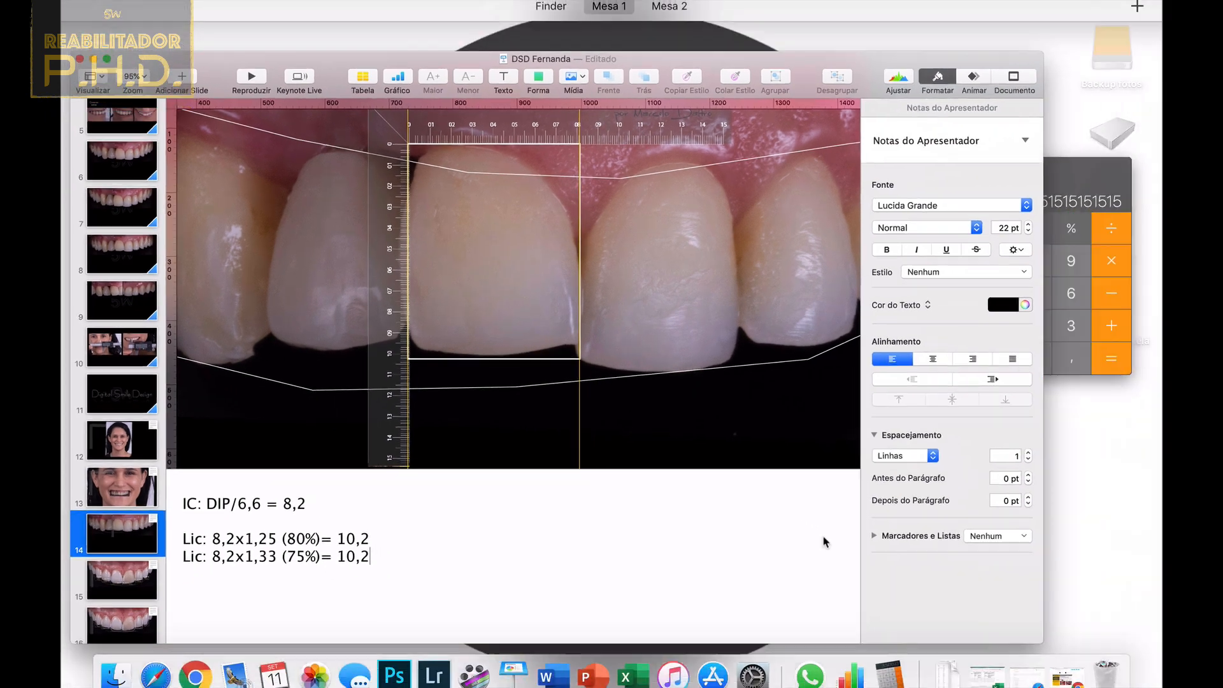
left_click(1040, 281)
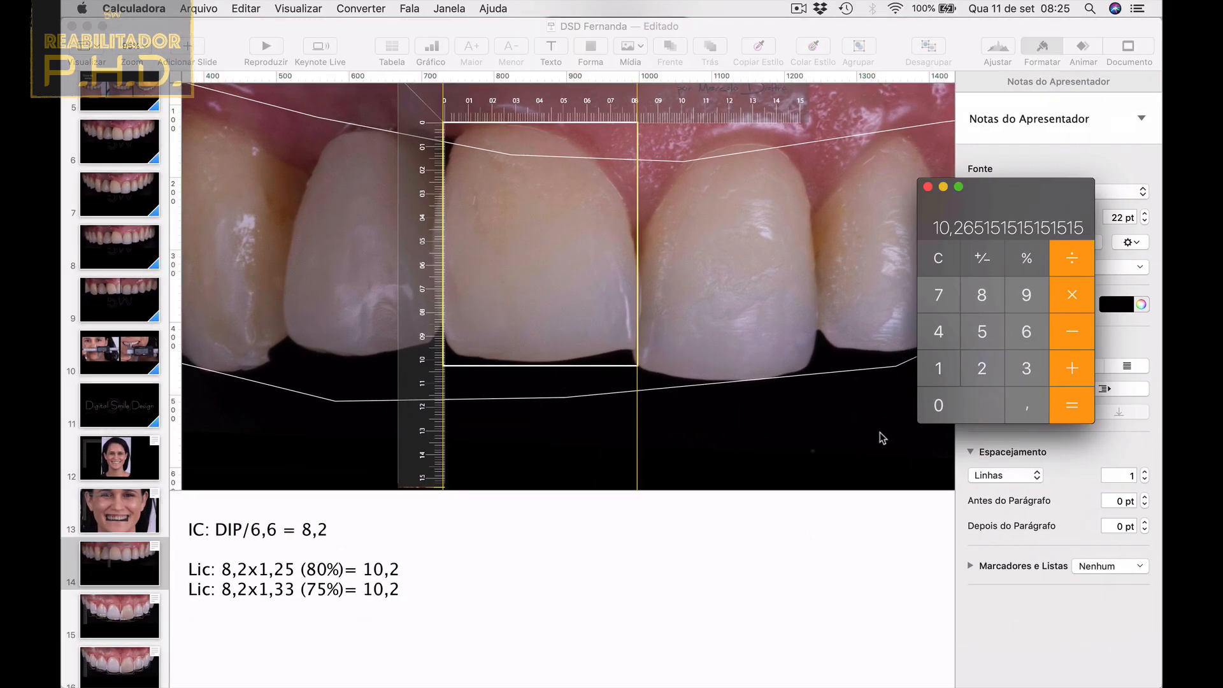
type("8,2")
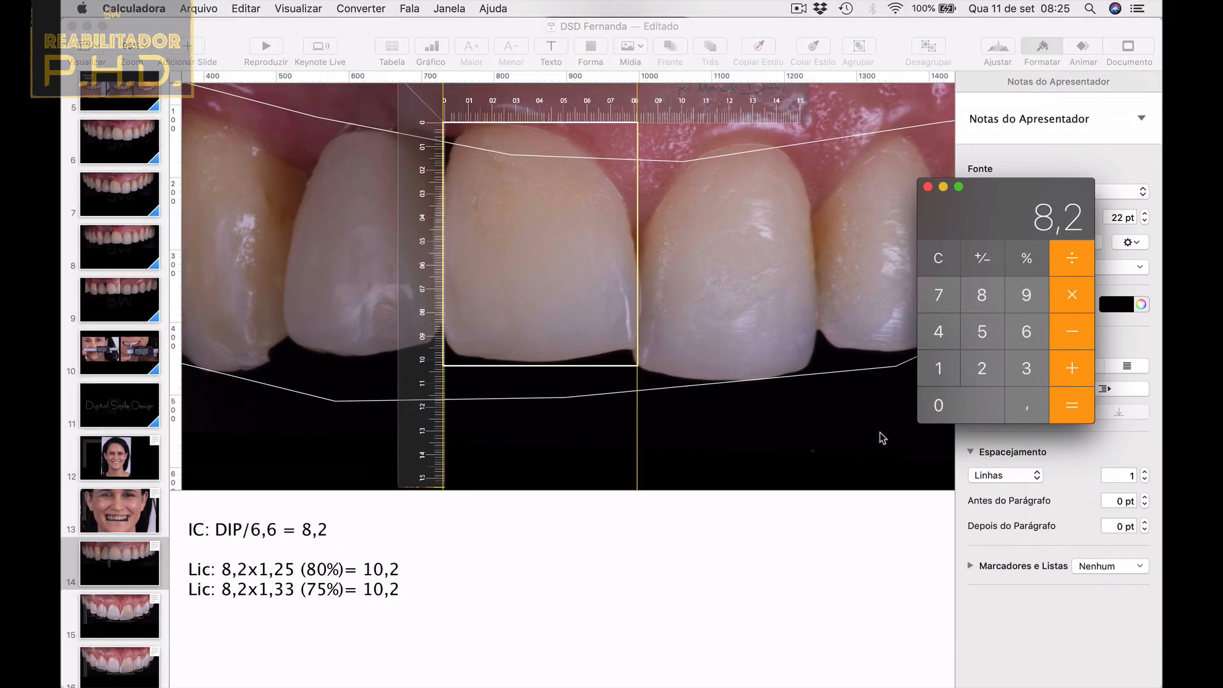
key("asterisk")
type("1,33")
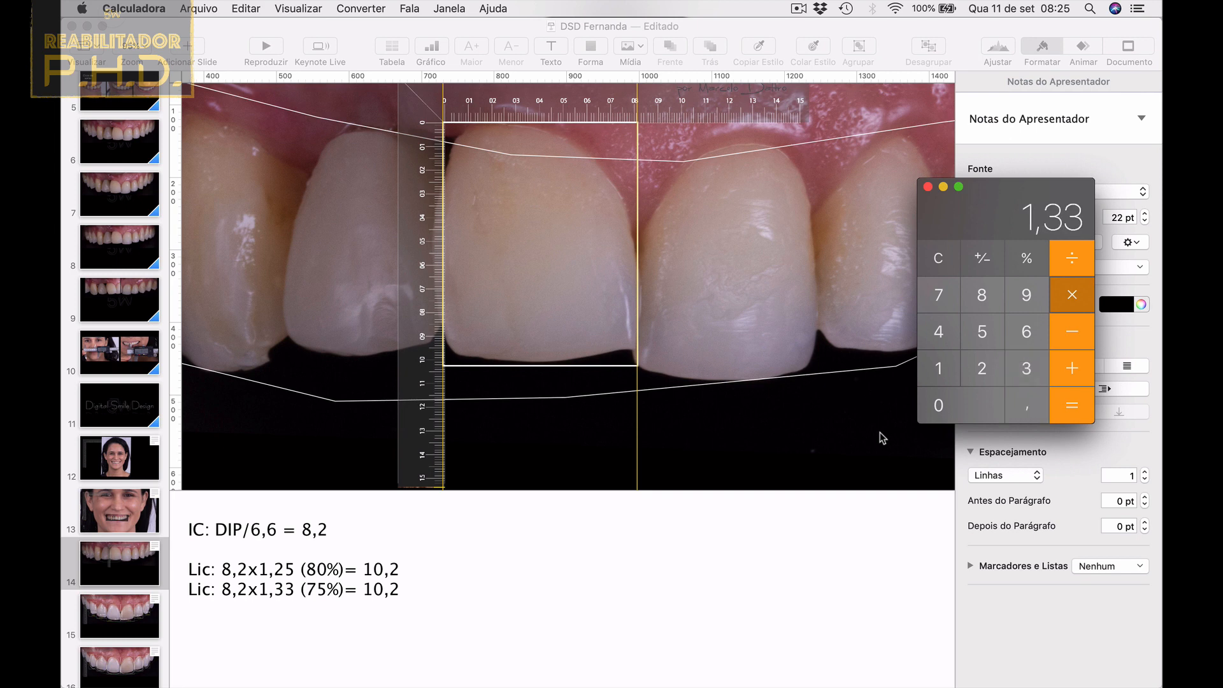
key("Return")
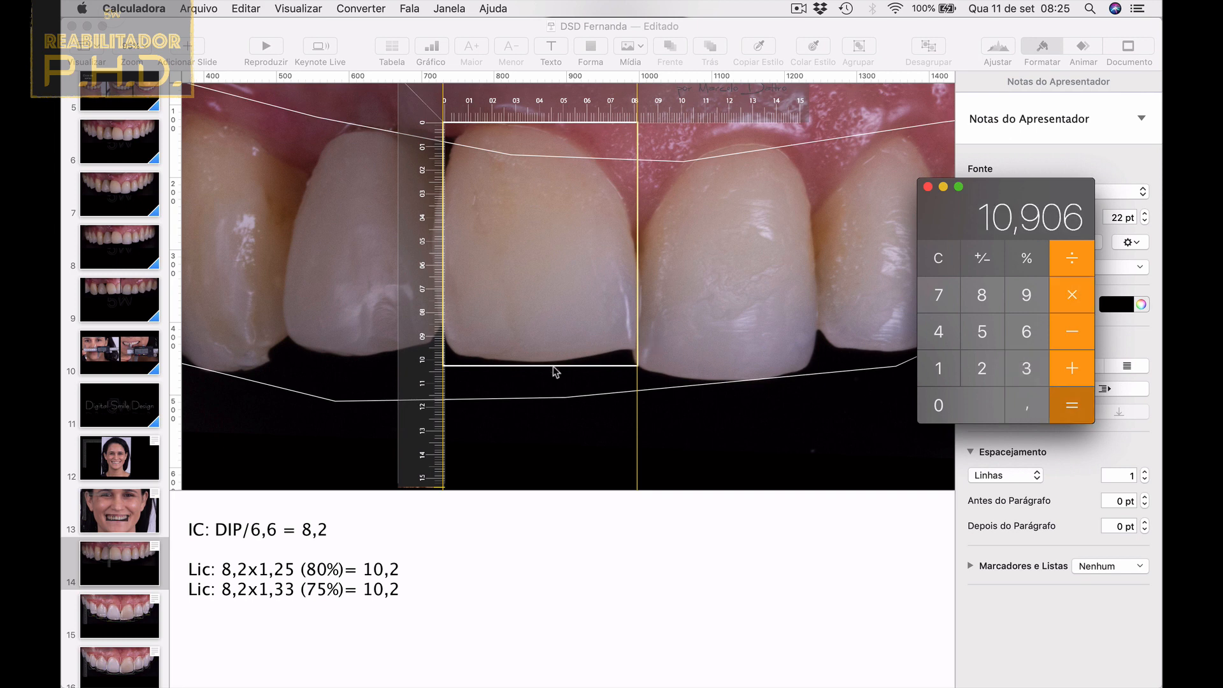
key("super+q")
Lengthen the central incisor rectangle from its lower edge to about 10,9 mm on the ruler's vertical scale.
scroll(507, 362, "up", 5)
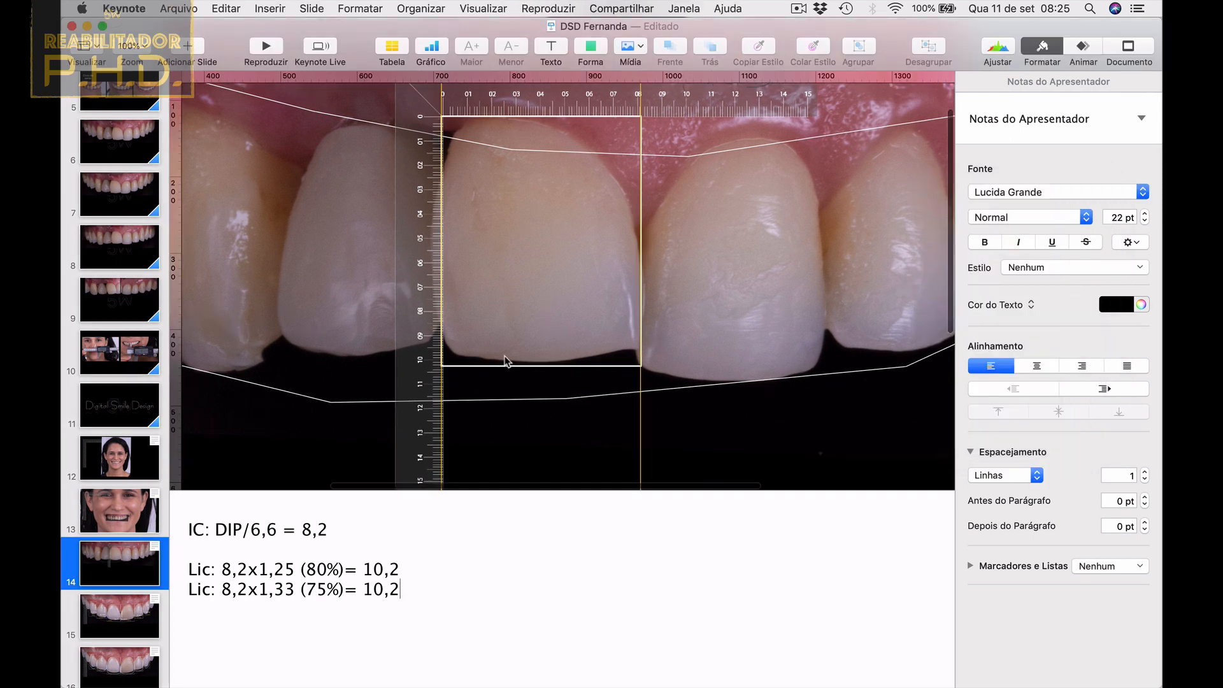
left_click(537, 375)
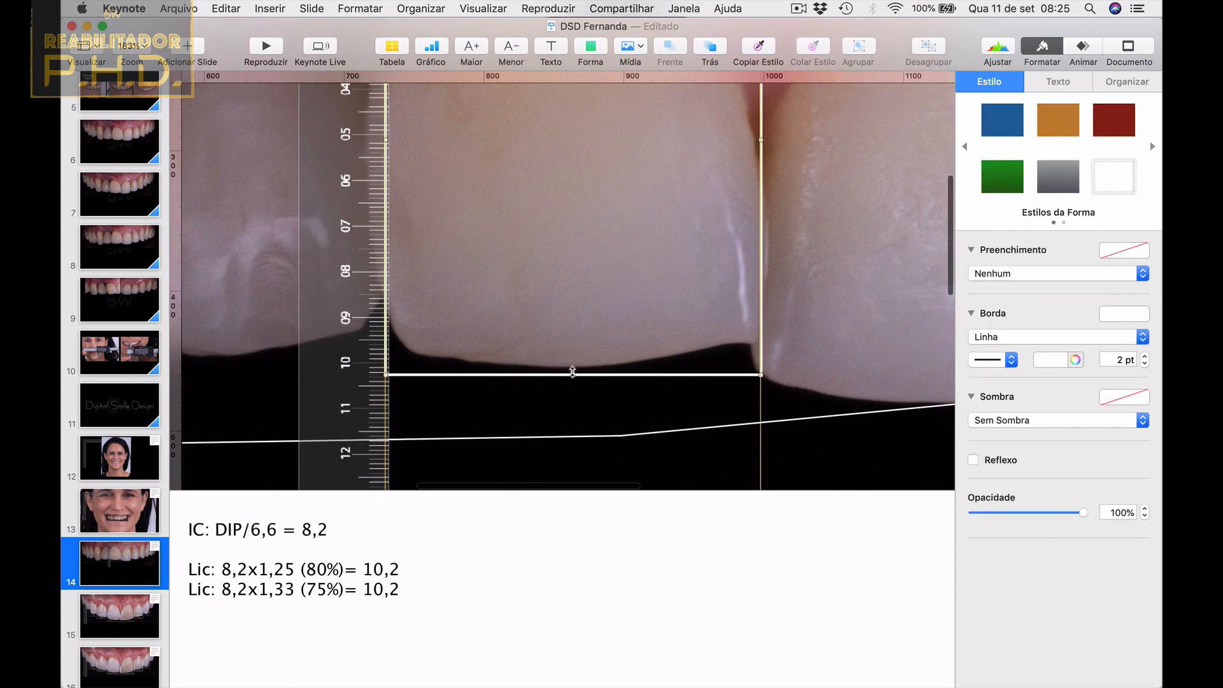
left_click_drag(573, 372, 573, 404)
scroll(573, 414, "up", 5)
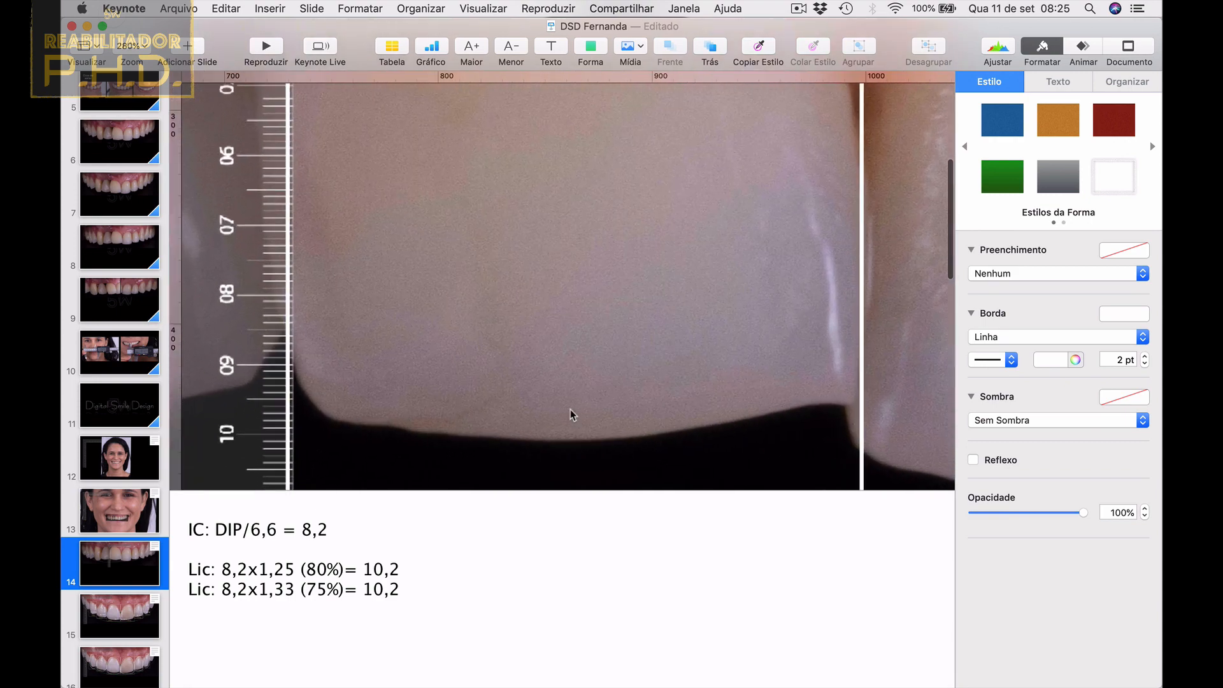
scroll(573, 414, "down", 4)
scroll(573, 414, "up", 5)
scroll(572, 415, "down", 4)
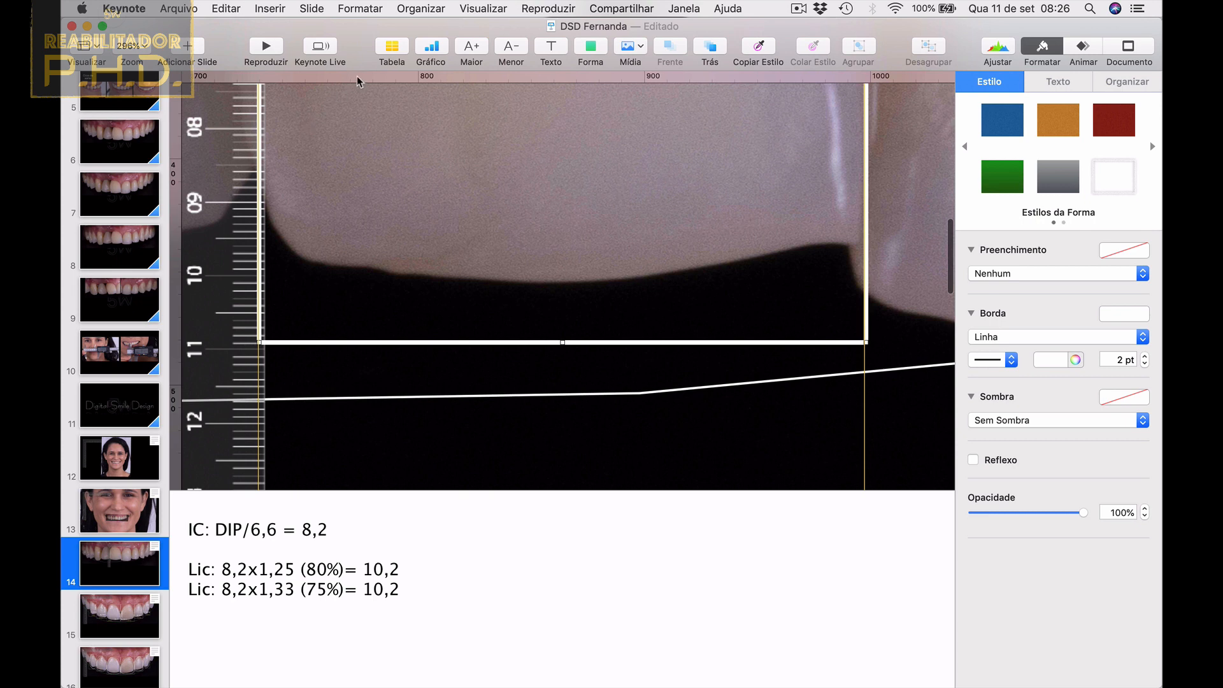
Add a horizontal guide along the rectangle's lower edge and a vertical guide at the outer side of the neighbouring central incisor.
left_click_drag(358, 81, 361, 342)
scroll(477, 322, "down", 5)
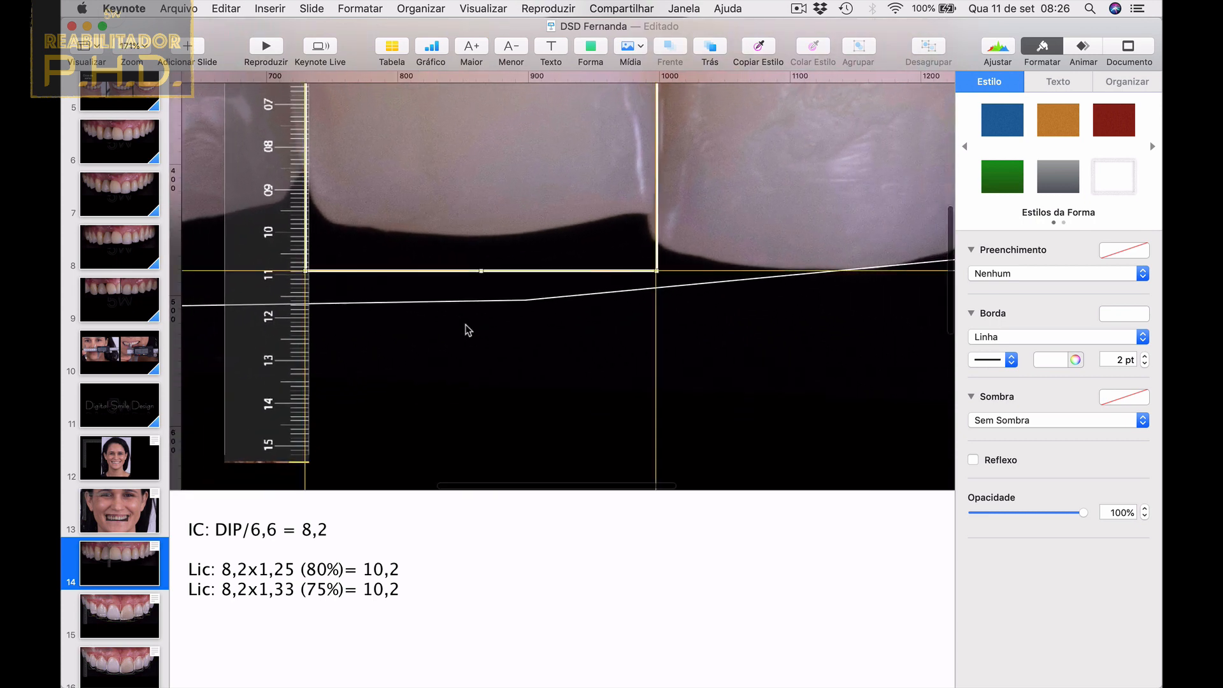
scroll(466, 328, "down", 4)
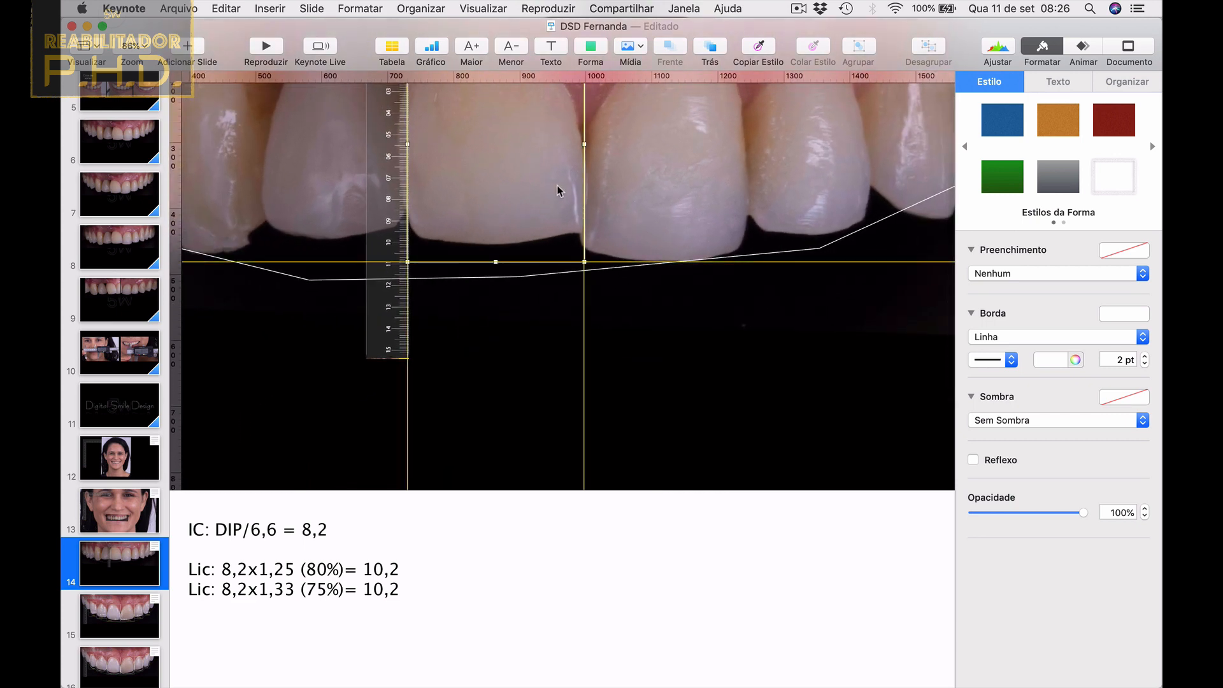
scroll(558, 190, "up", 3)
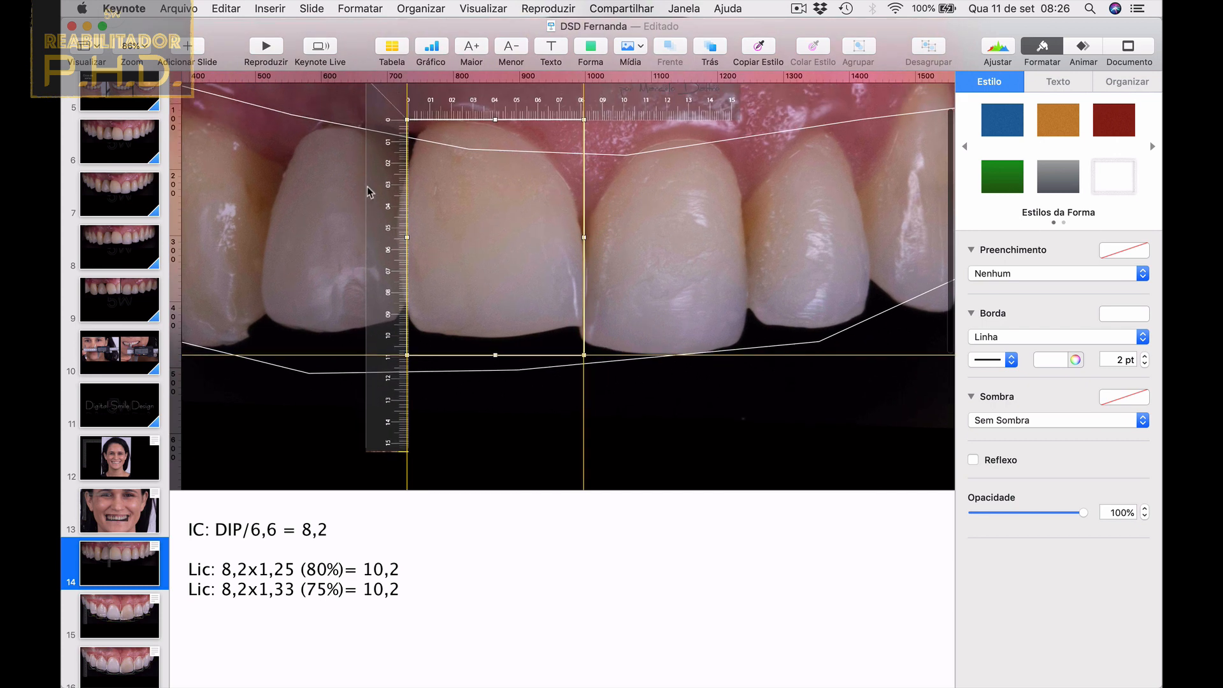
left_click_drag(177, 185, 748, 201)
Move the ruler onto the neighbouring central incisor with its vertical zero at the gum margin to measure the tooth's length.
left_click_drag(453, 104, 670, 123)
scroll(621, 275, "up", 5)
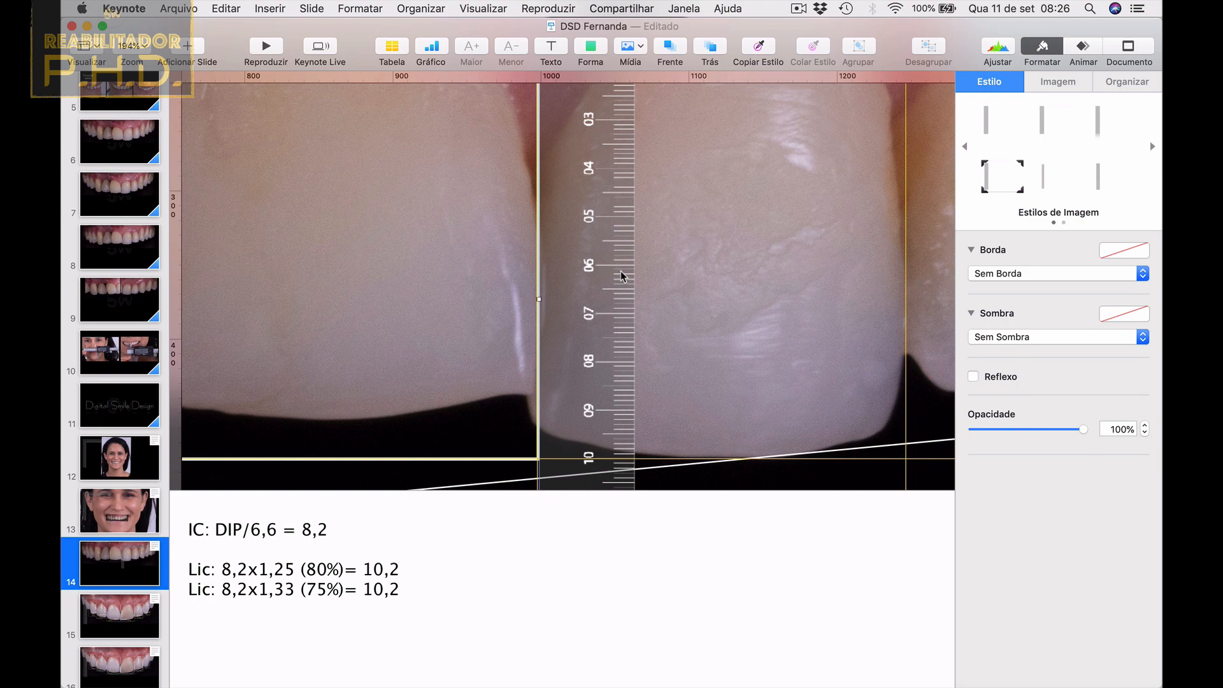
scroll(621, 275, "up", 6)
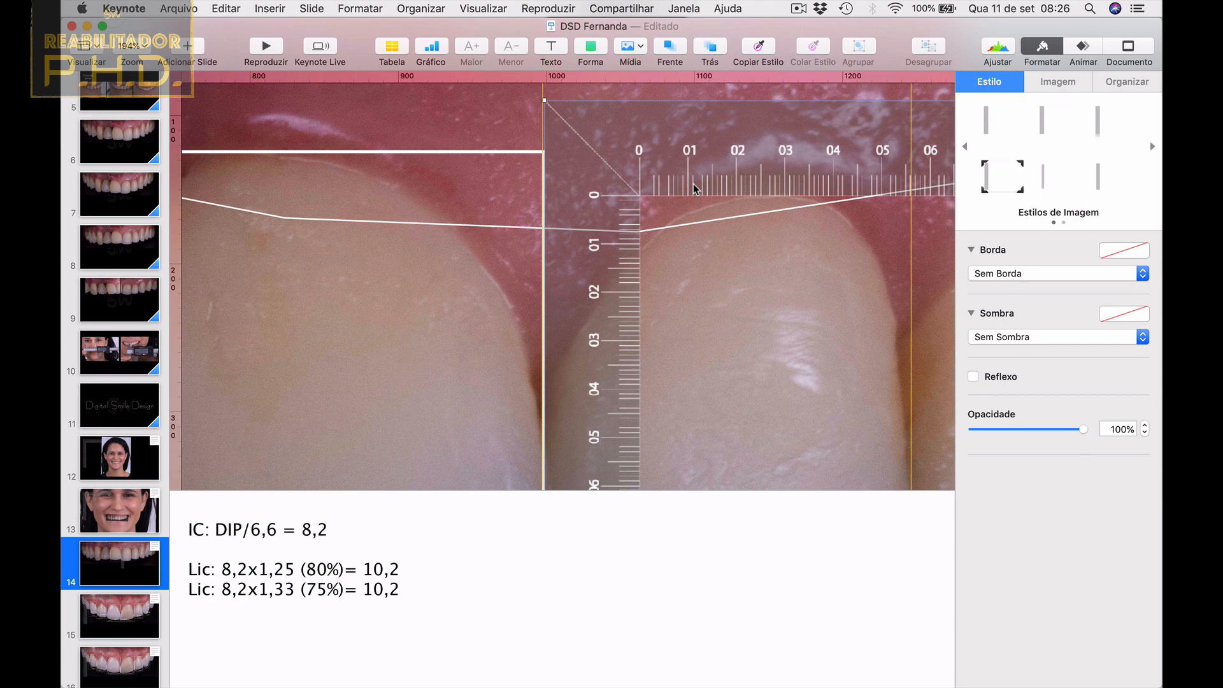
Compare the smile in slide 12's face photo with the central incisors against the ruler and guides on slide 14.
left_click(133, 456)
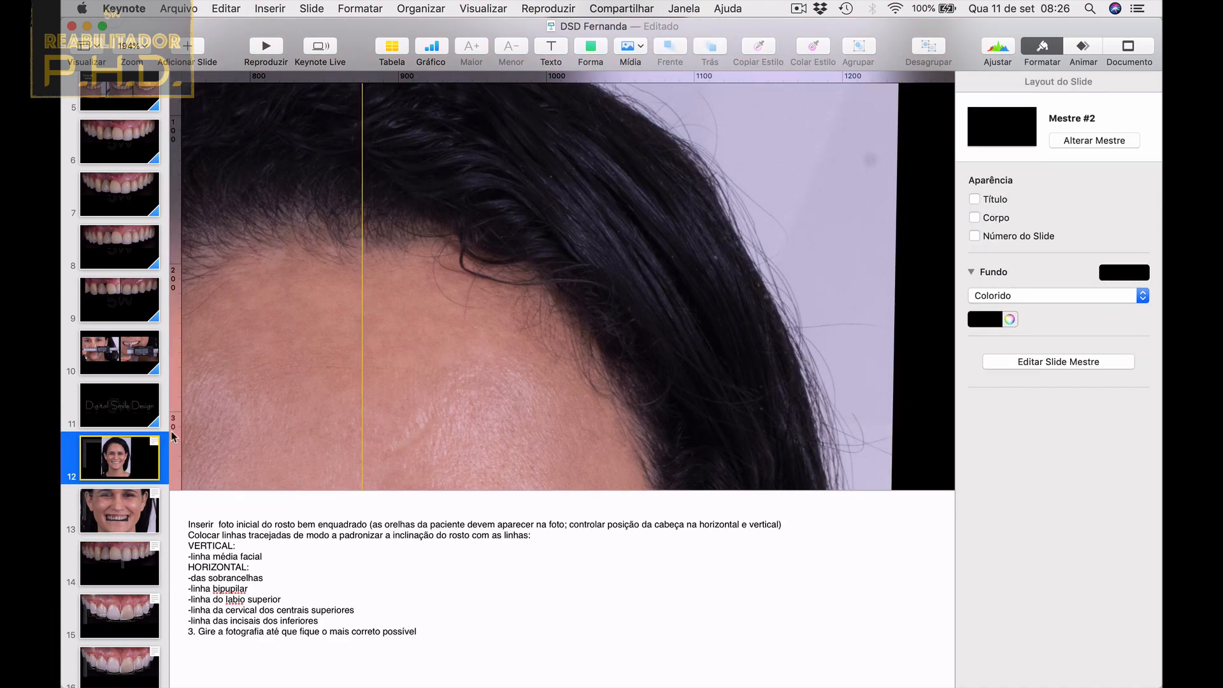
scroll(618, 330, "down", 10)
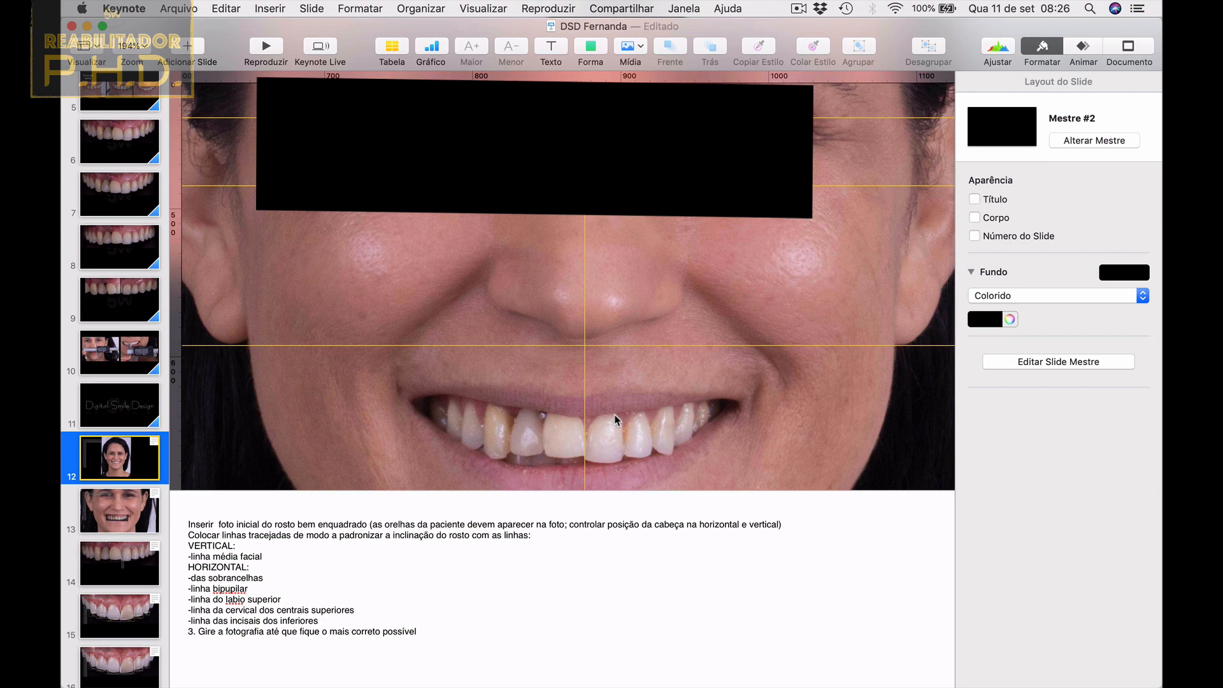
left_click(109, 564)
scroll(471, 329, "up", 4)
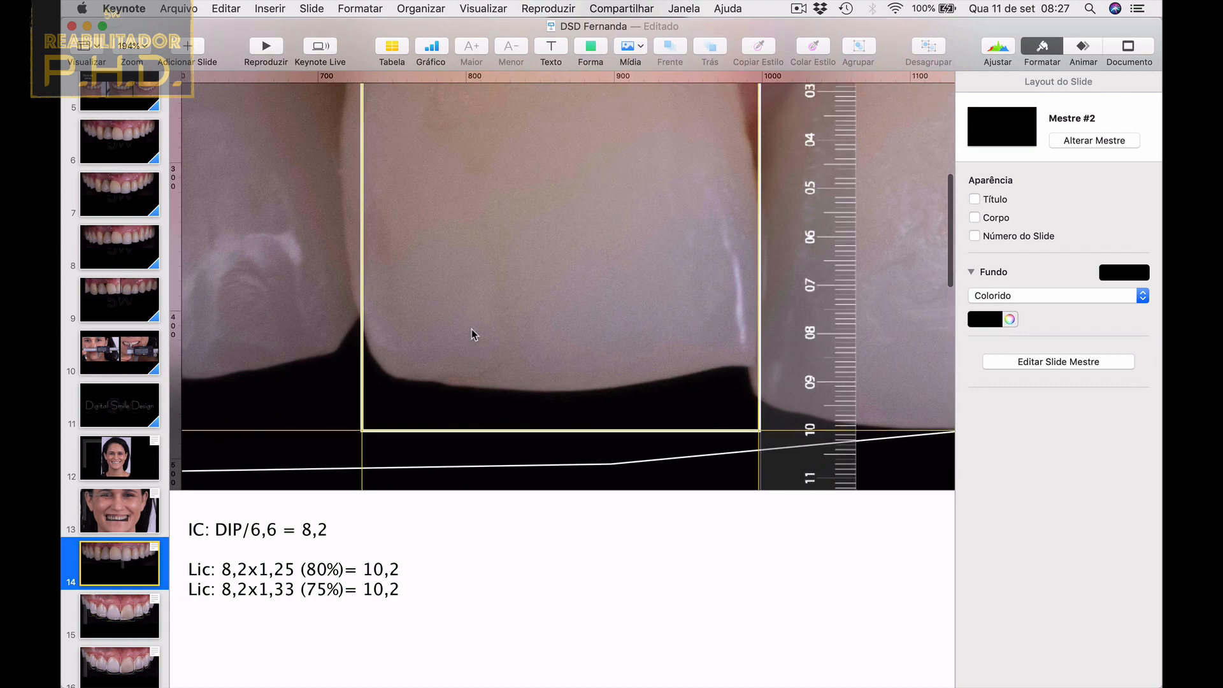
scroll(471, 328, "down", 5)
scroll(472, 329, "up", 3)
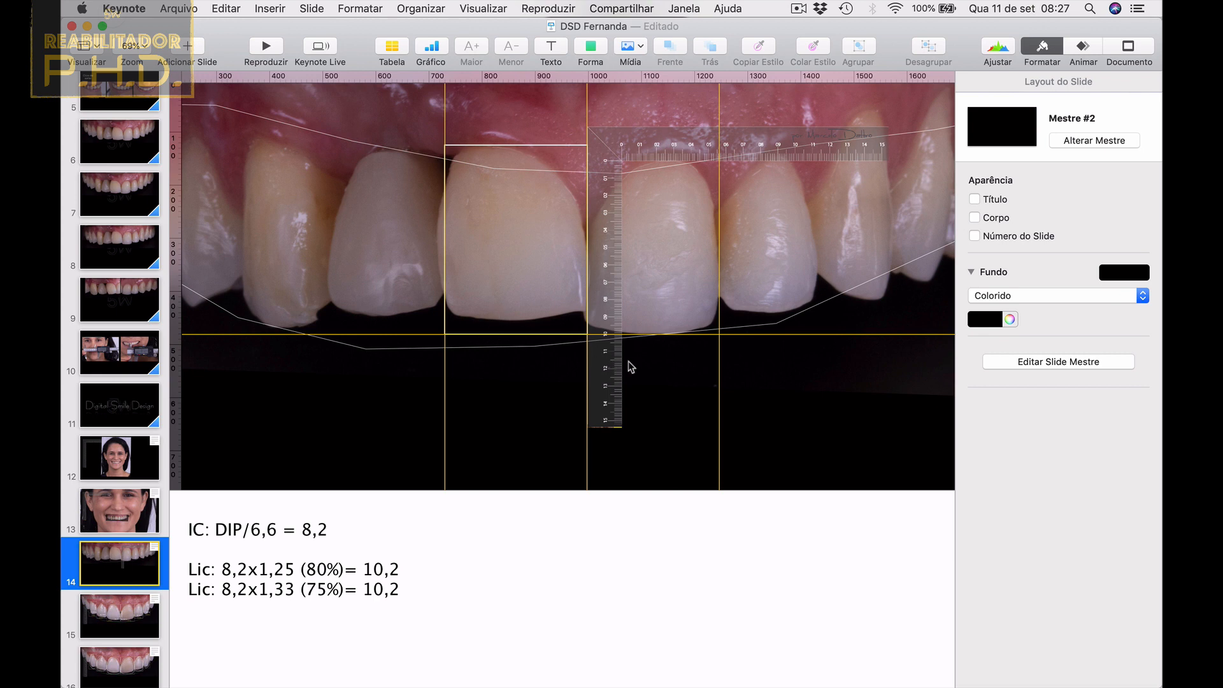
scroll(667, 195, "up", 5)
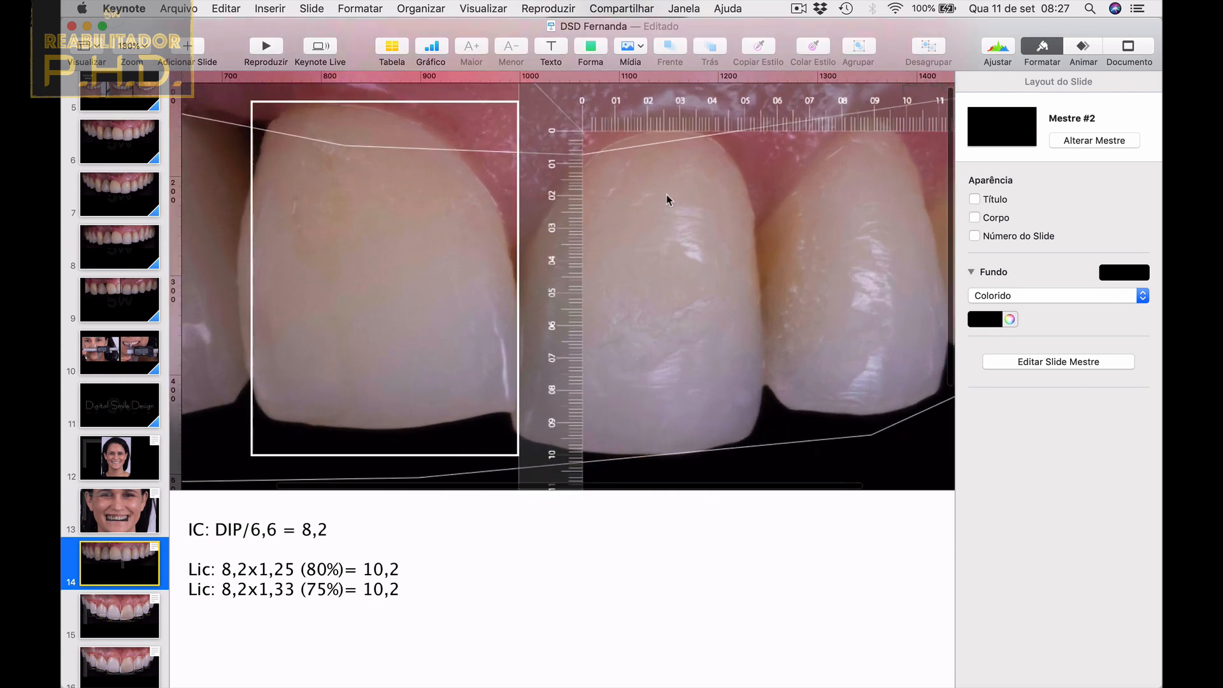
scroll(666, 194, "down", 5)
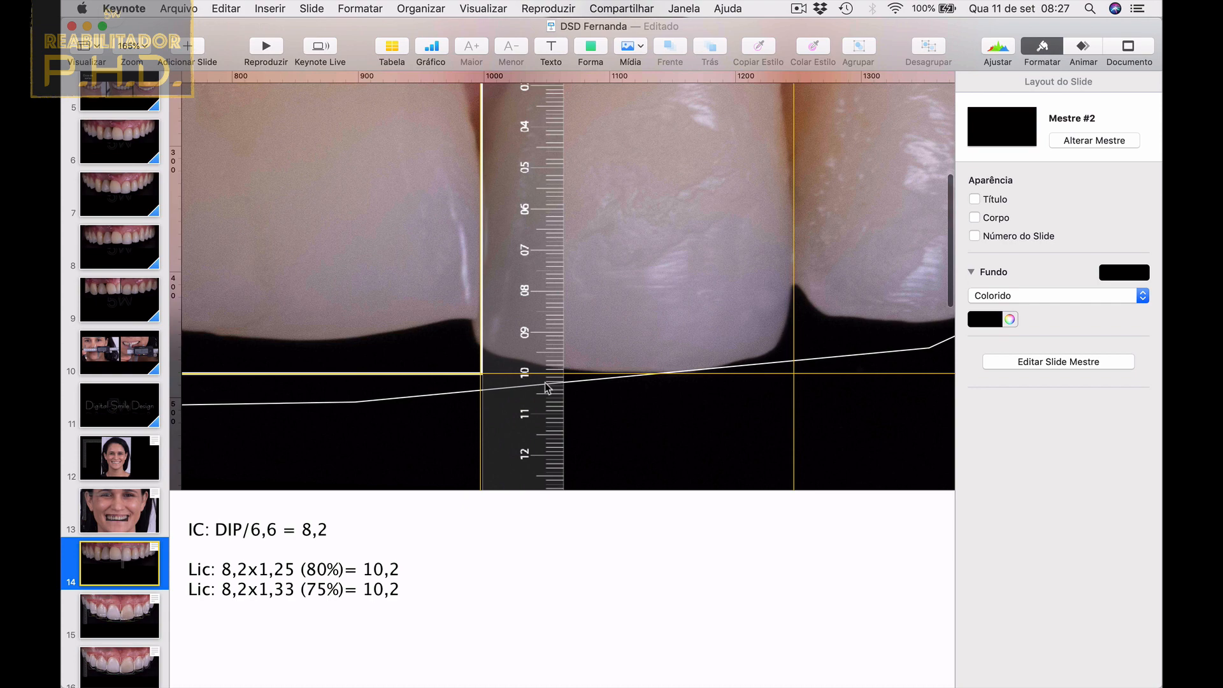
scroll(547, 388, "down", 2)
scroll(548, 388, "up", 1)
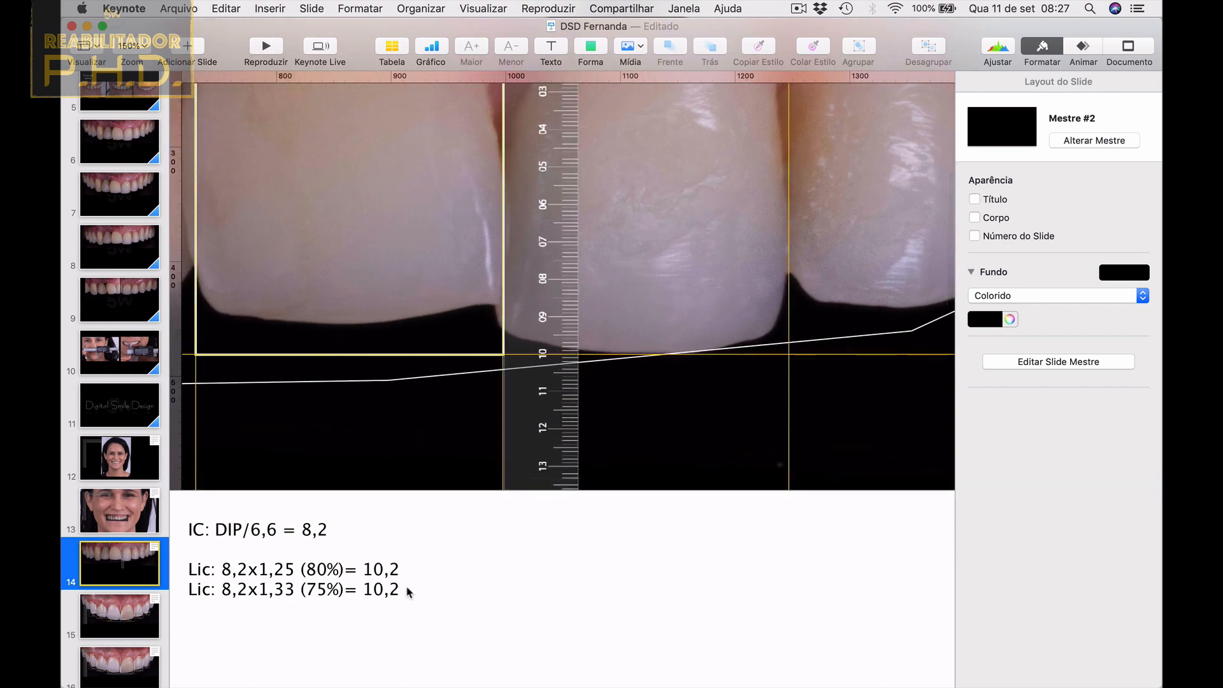
Correct the result of the 75% Lic line in the notes to 10,9.
left_click(407, 590)
key("BackSpace")
type("9")
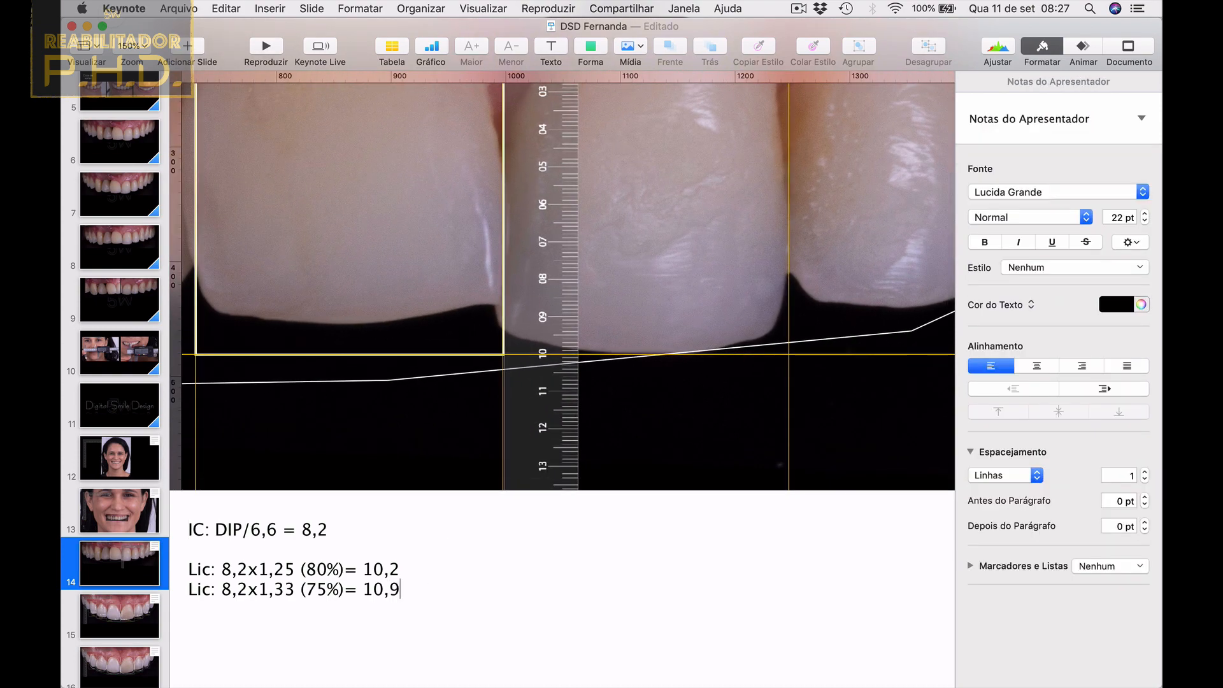
Move the ruler so its horizontal zero meets the guide between the central incisors, to measure the neighbouring incisor's width.
scroll(628, 361, "down", 5)
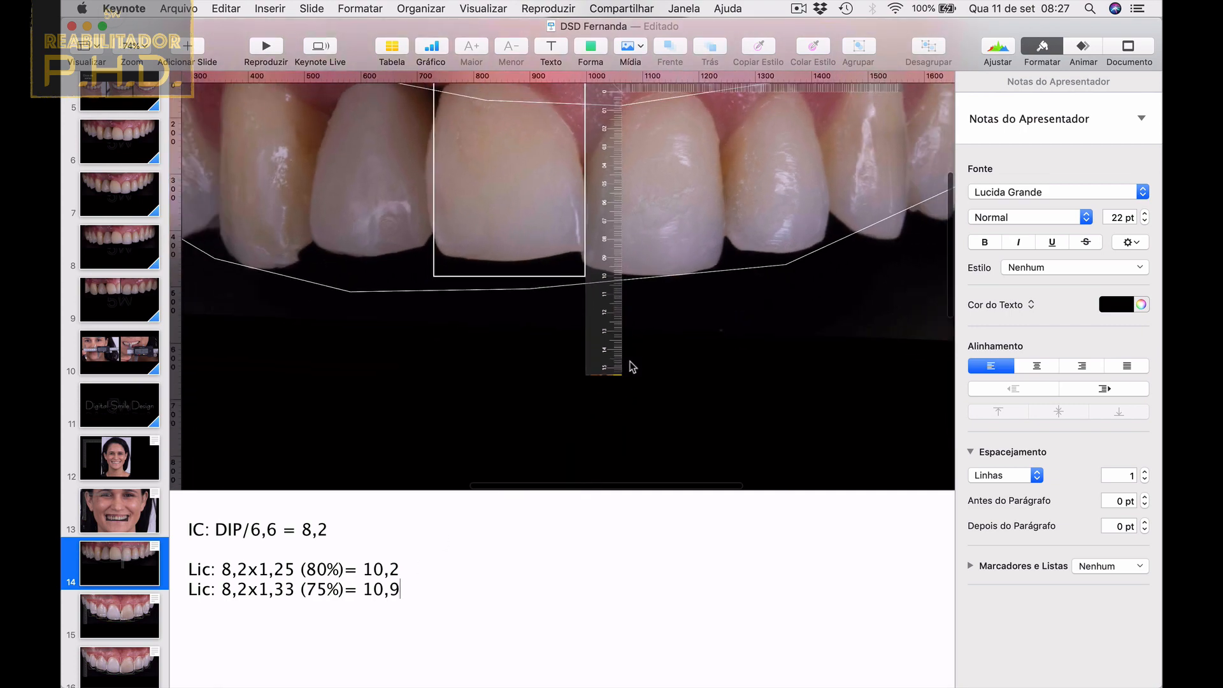
scroll(135, 224, "up", 3)
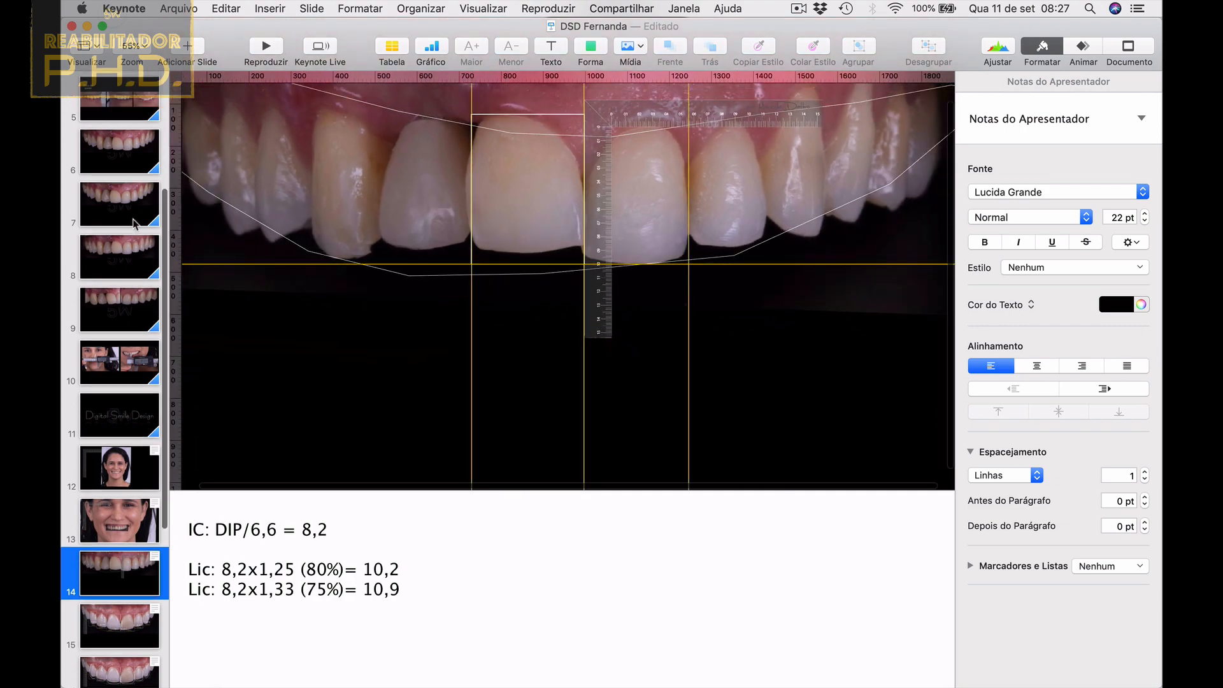
scroll(133, 219, "up", 2)
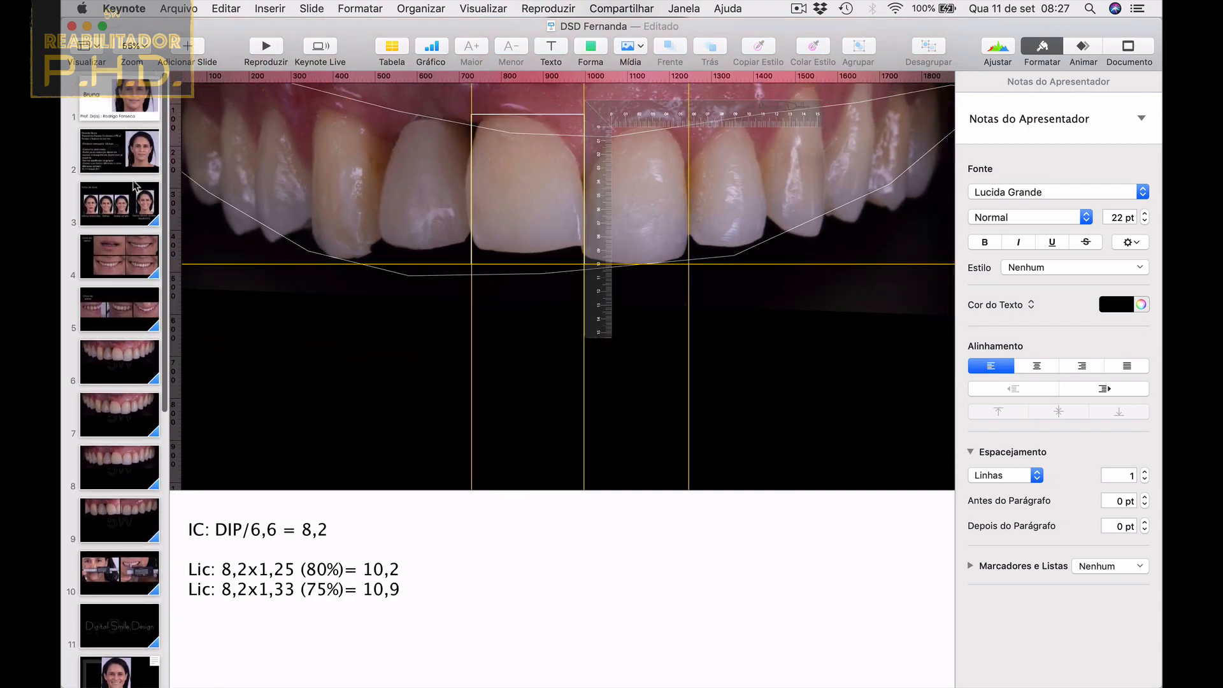
left_click_drag(637, 106, 621, 150)
scroll(622, 151, "up", 5)
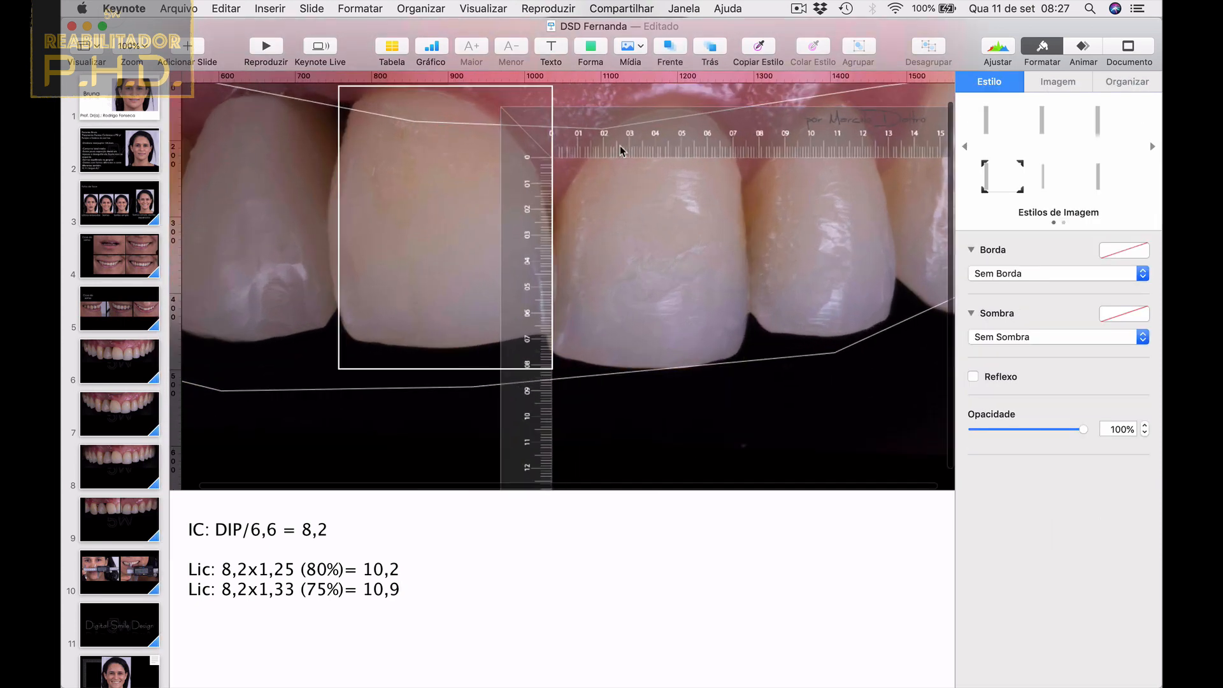
scroll(622, 151, "right", 5)
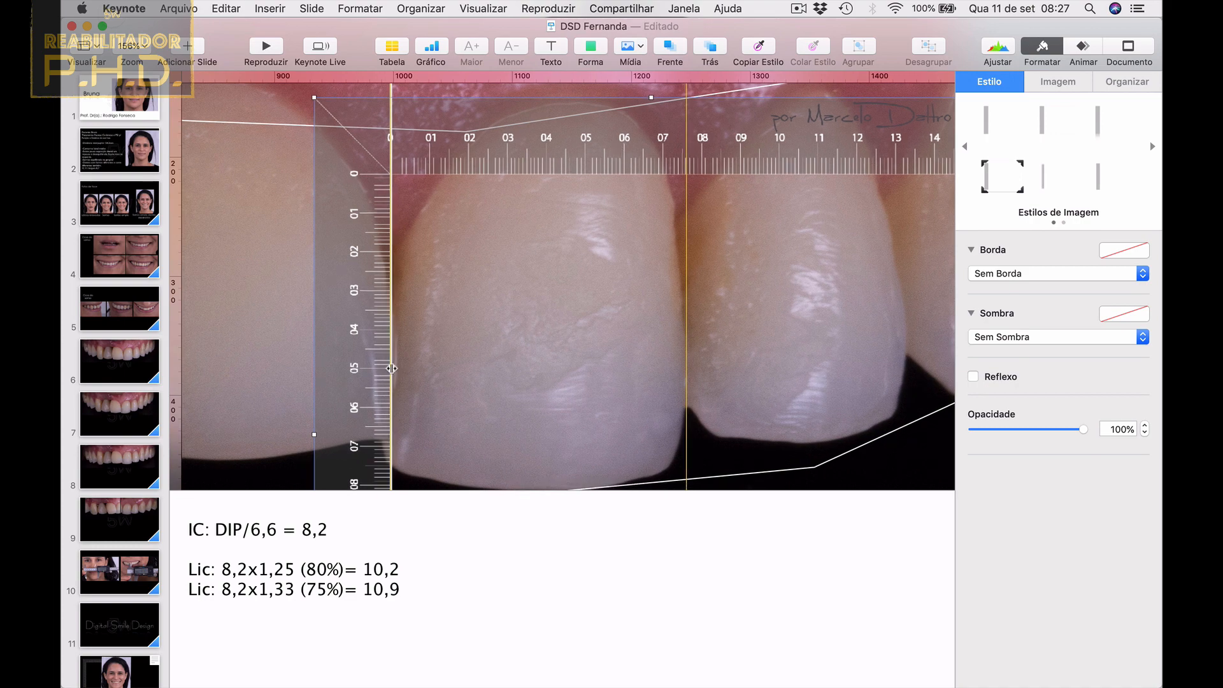
Shift the ruler slightly left so its horizontal zero meets the incisor's inner edge rather than the guide between the central incisors.
left_click_drag(377, 363, 369, 366)
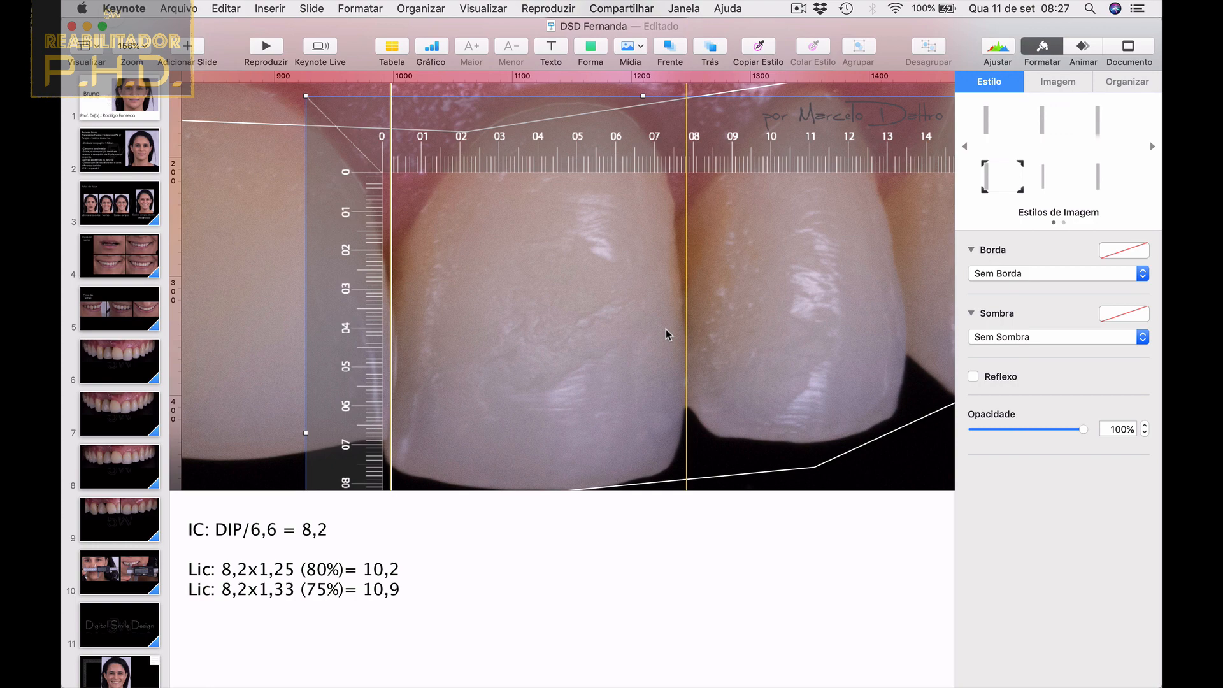
scroll(666, 334, "left", 5)
scroll(667, 334, "down", 3)
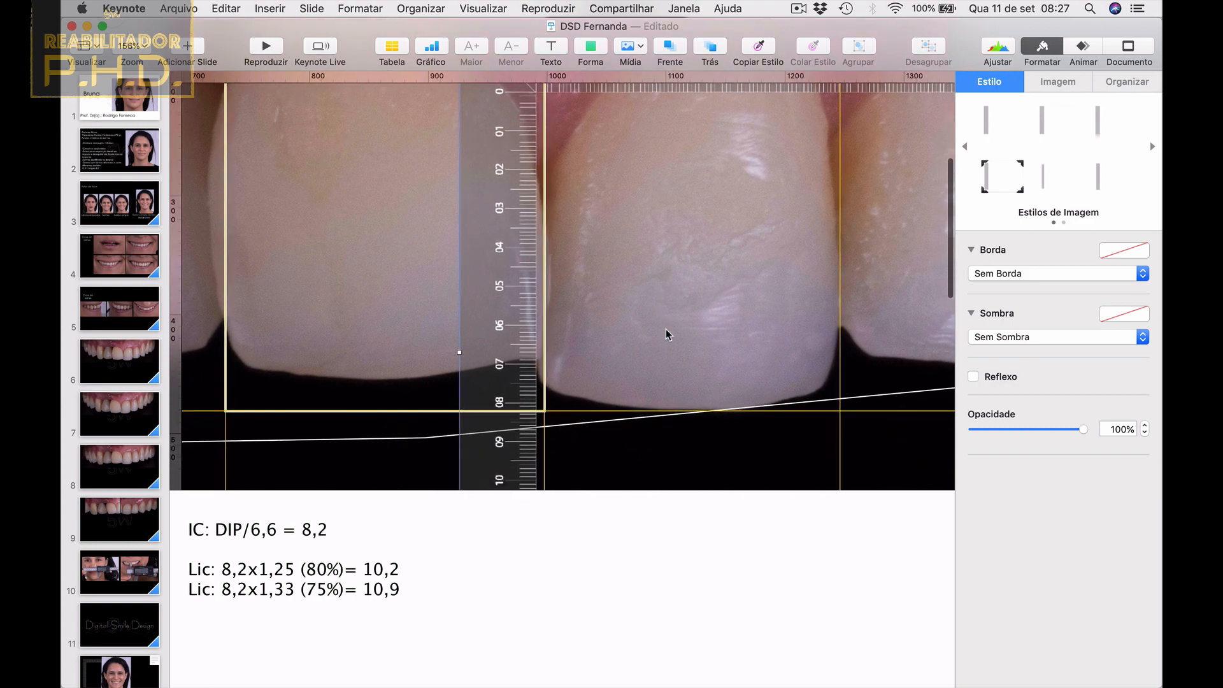
scroll(666, 334, "up", 2)
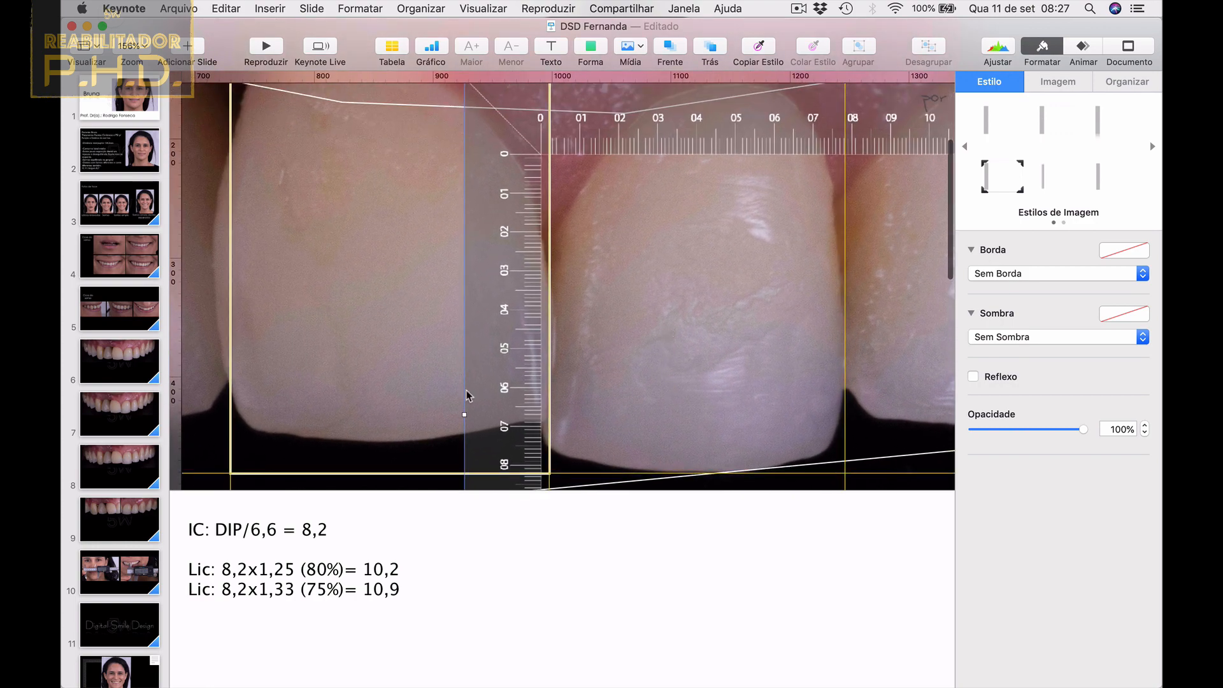
Nudge the white rectangle framing the other central incisor slightly left, so its inner side moves off the guide between the central incisors.
scroll(465, 396, "down", 5)
scroll(465, 395, "down", 3)
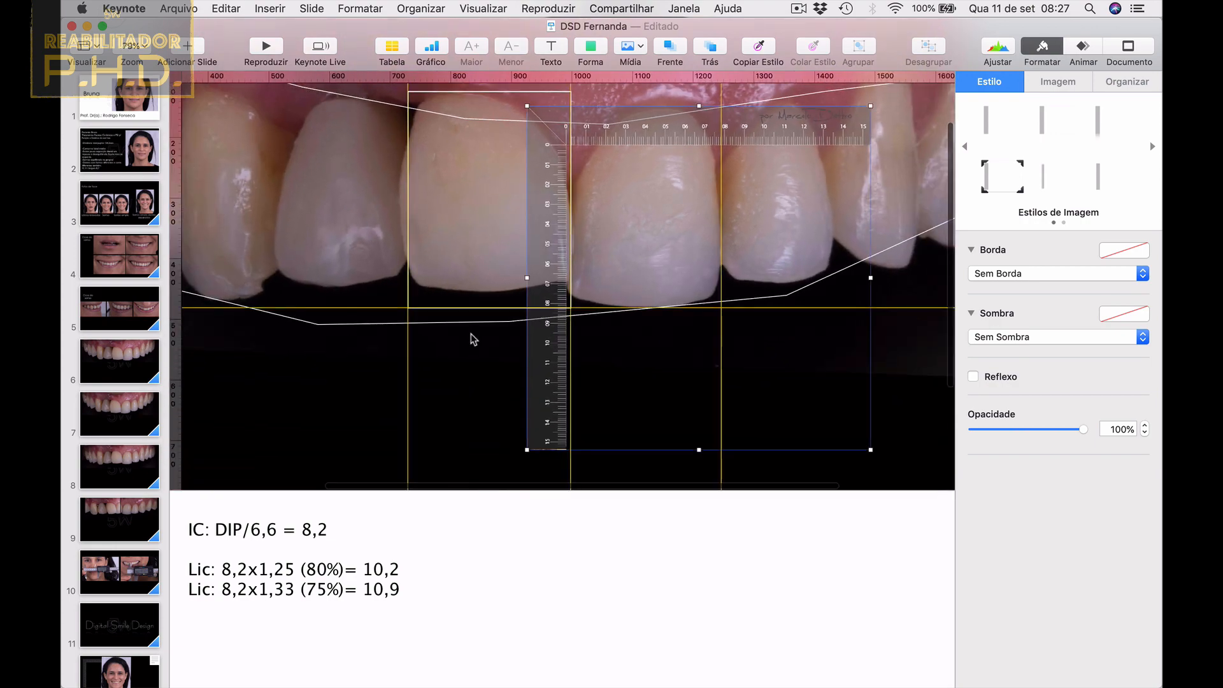
left_click(496, 93)
key("Left")
key("Left")
key("Left")
key("Left")
key("Left")
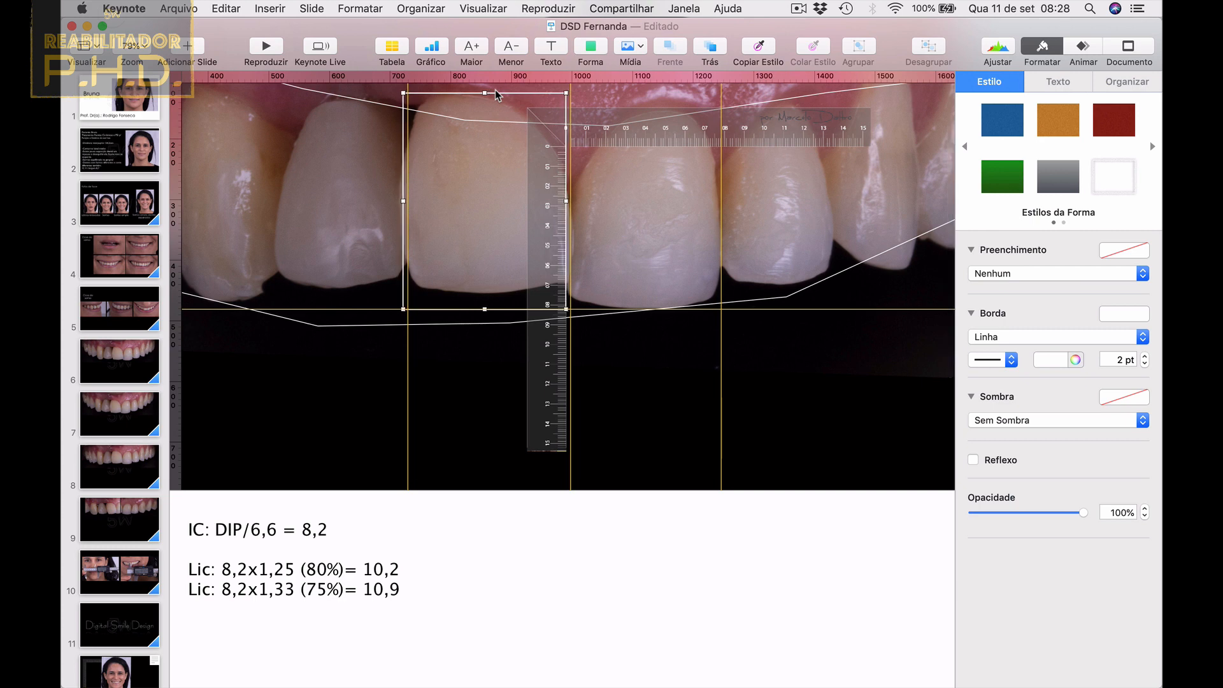
key("Left")
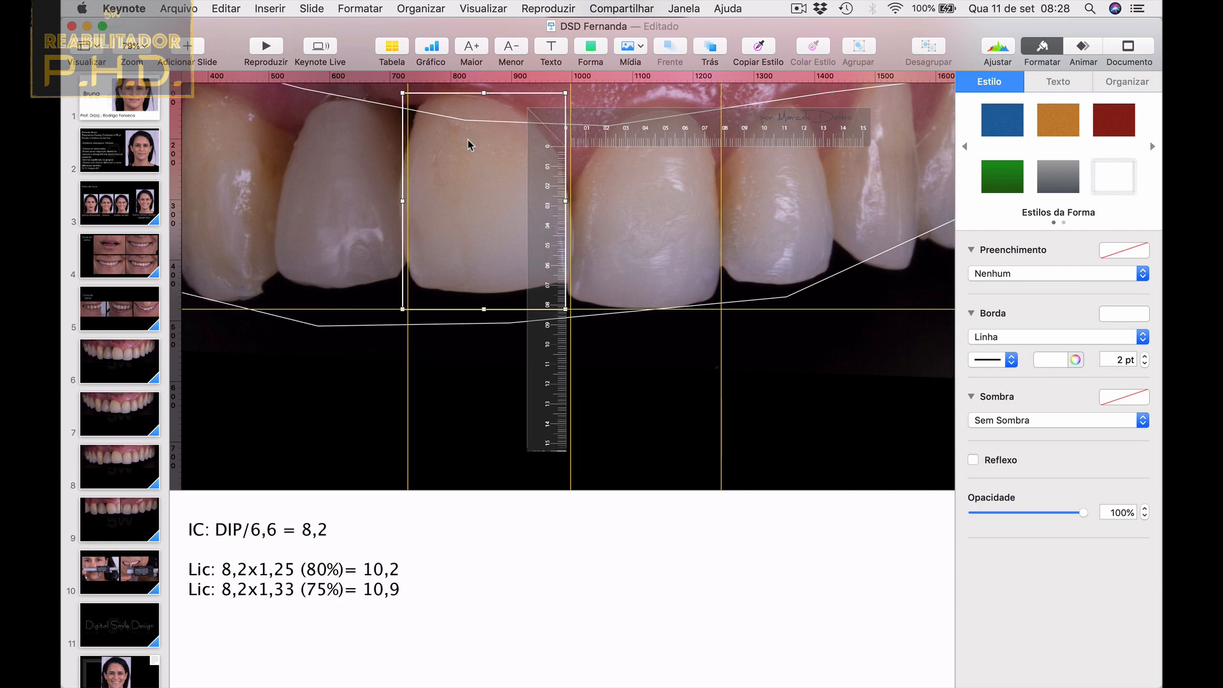
key("Left")
key("Left")
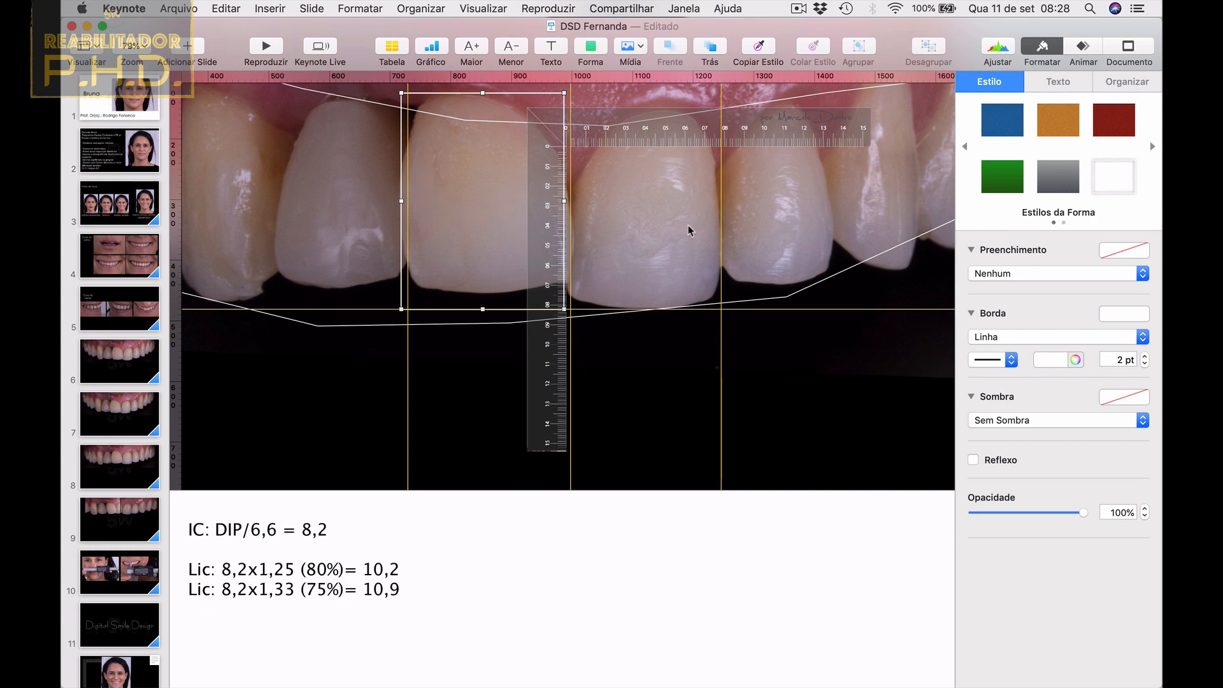
Shift the ruler up for a 10 mm height, then duplicate the central incisor rectangle over the adjacent central incisor at x 988 pt, y 123 pt.
scroll(572, 185, "up", 5)
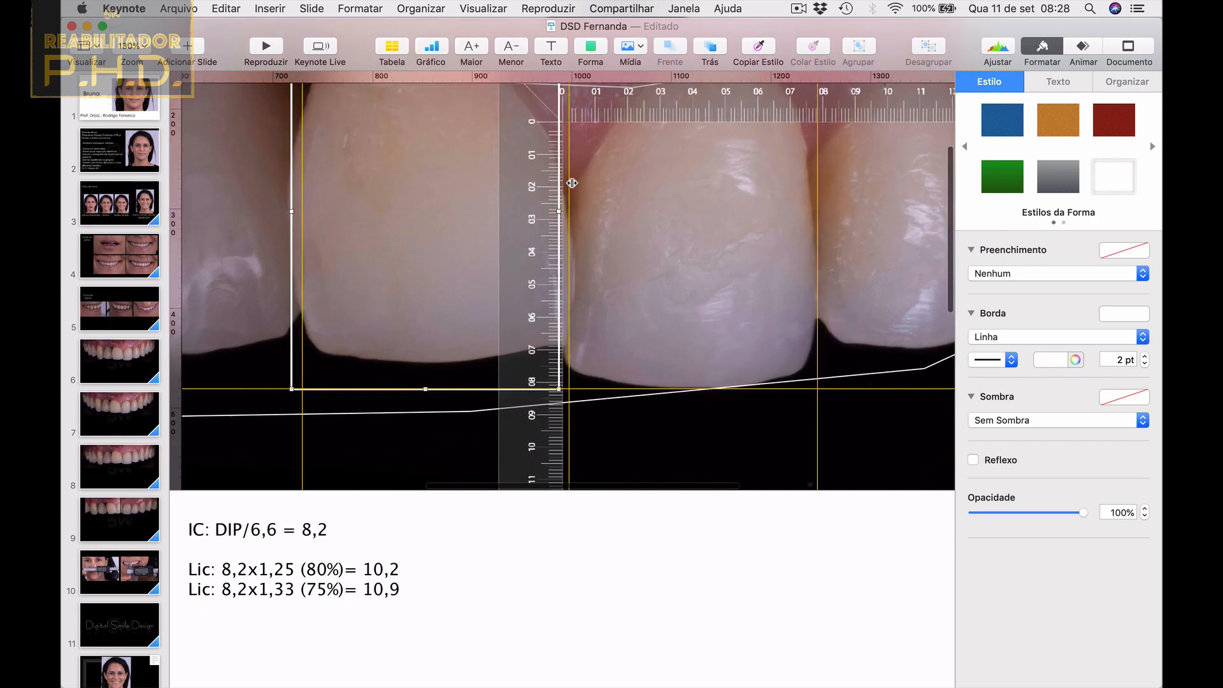
left_click_drag(600, 186, 598, 131)
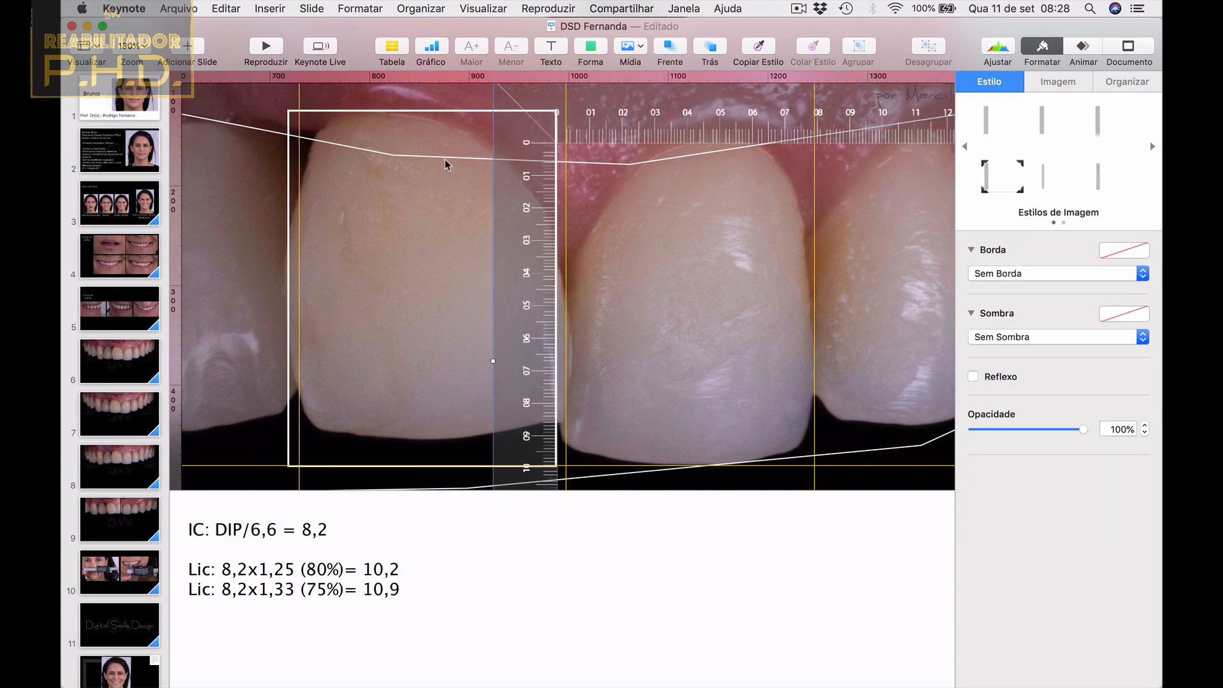
left_click(413, 111)
key("super+d")
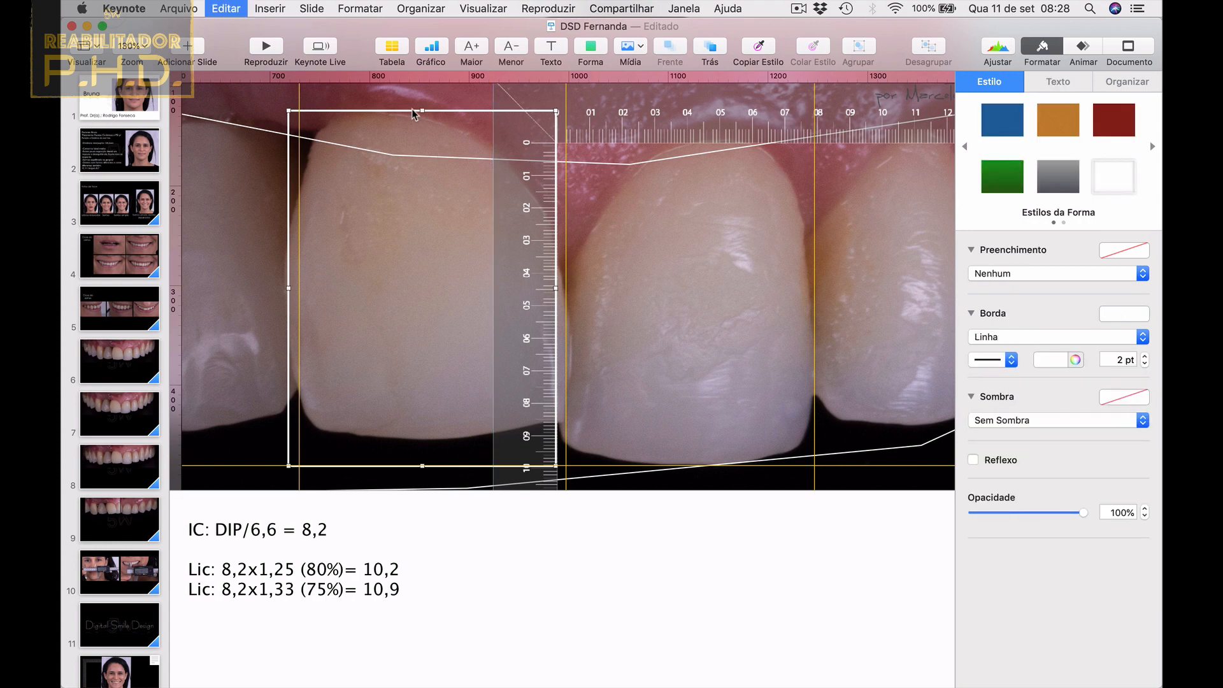
left_click_drag(447, 121, 663, 116)
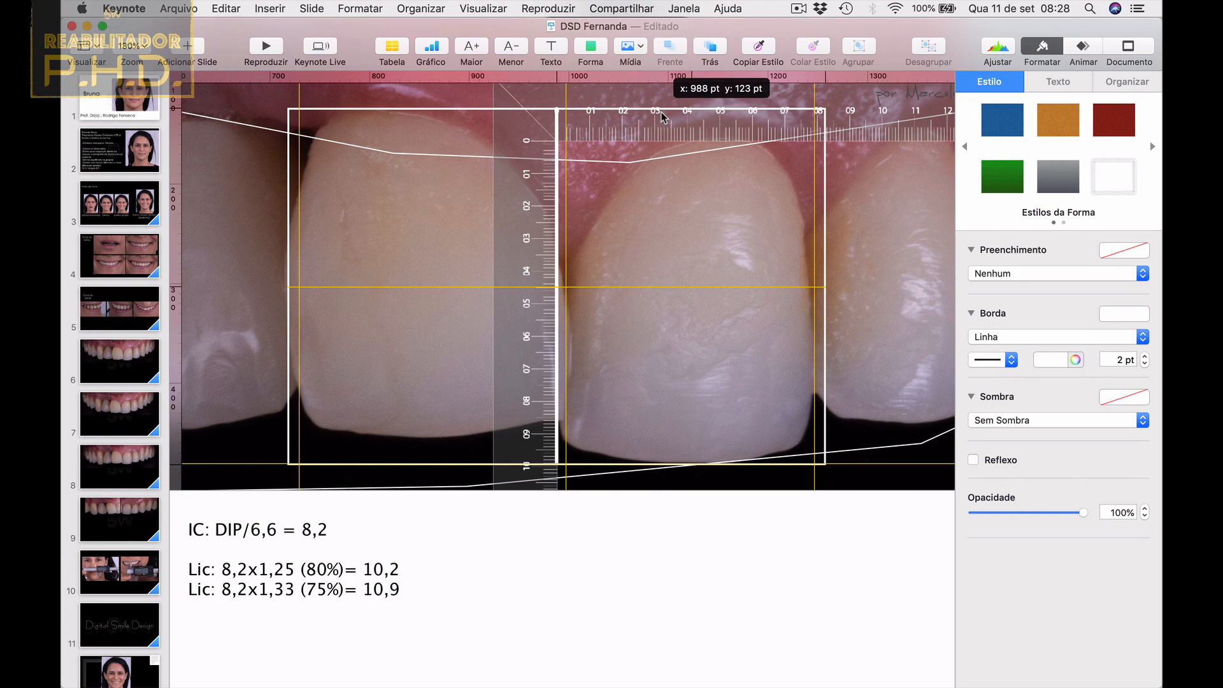
left_click_drag(662, 117, 663, 119)
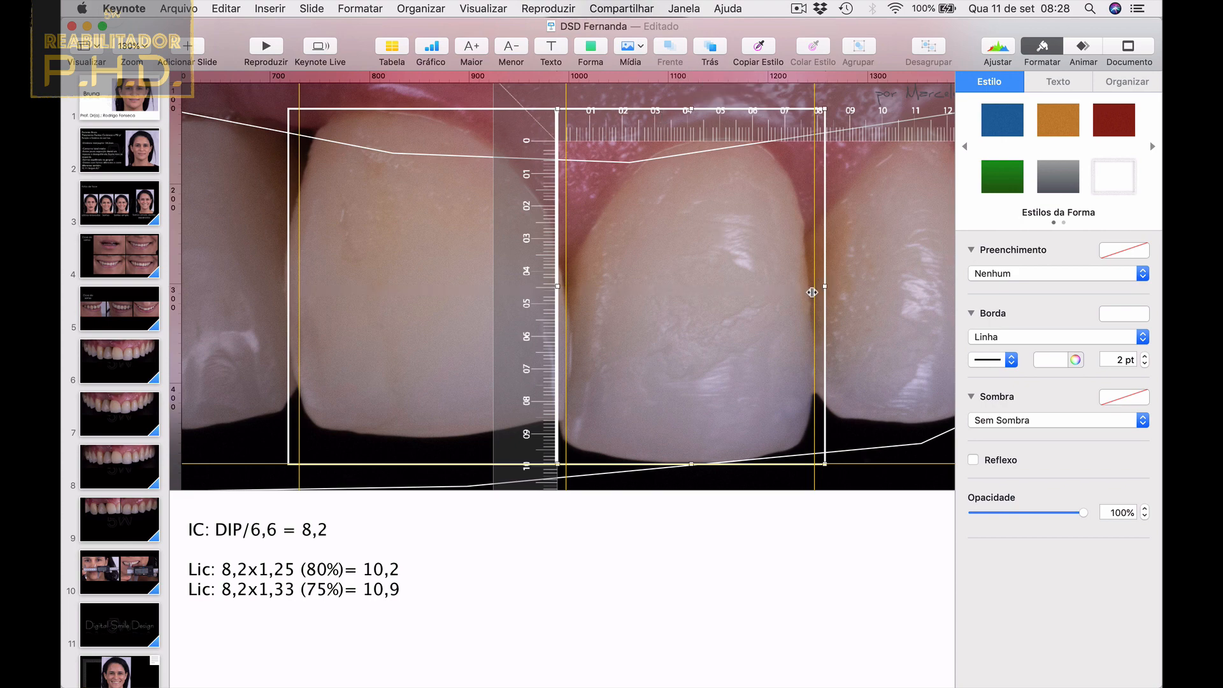
Align the outer vertical guide with the duplicated rectangle's edge, shorten the rectangle from its upper edge to 328 pt high, and place the ruler against it.
left_click_drag(814, 292, 826, 294)
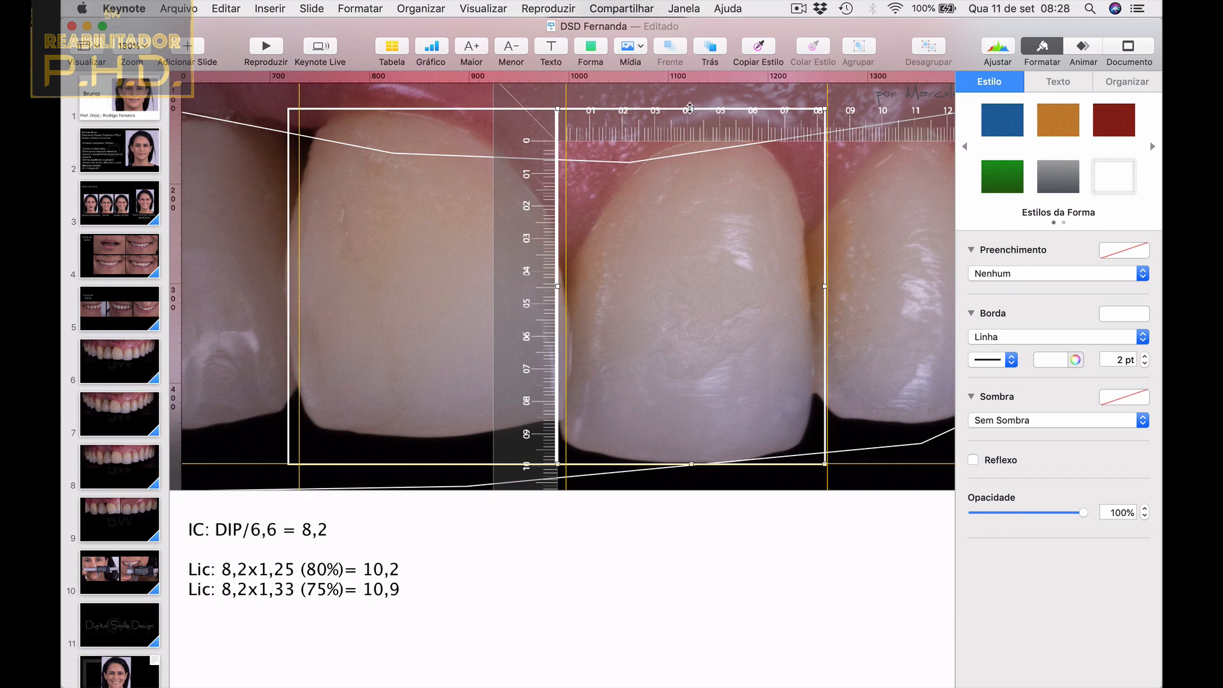
left_click_drag(689, 107, 695, 137)
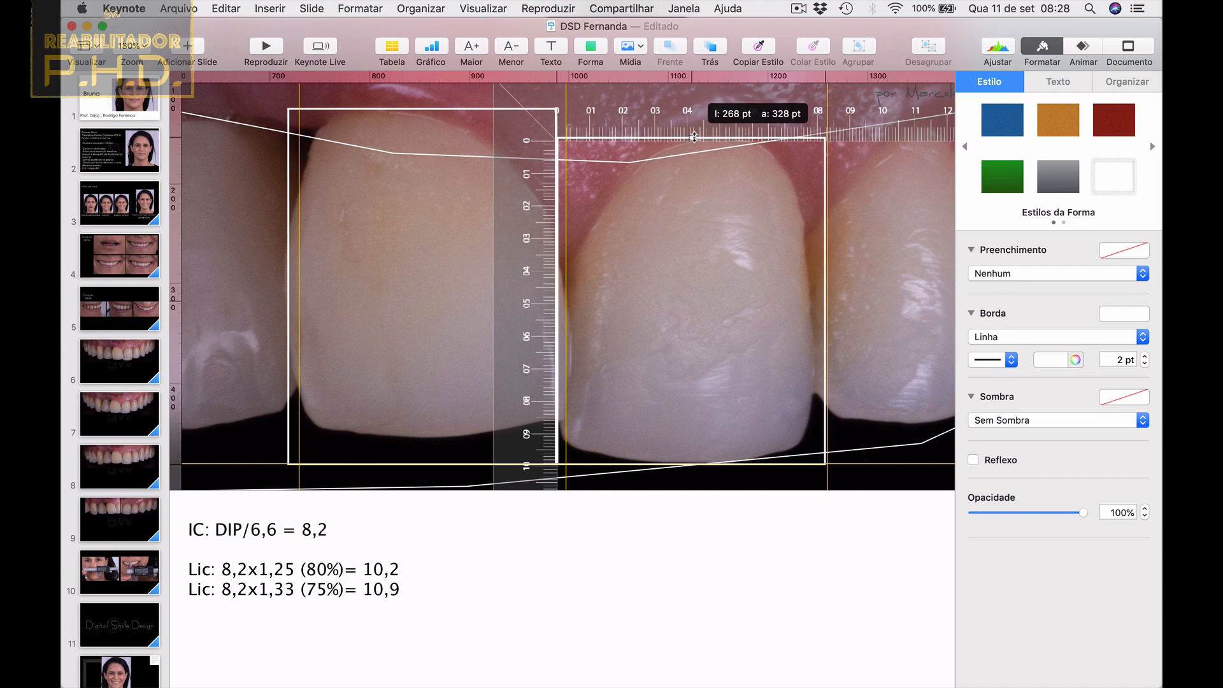
left_click_drag(694, 137, 792, 118)
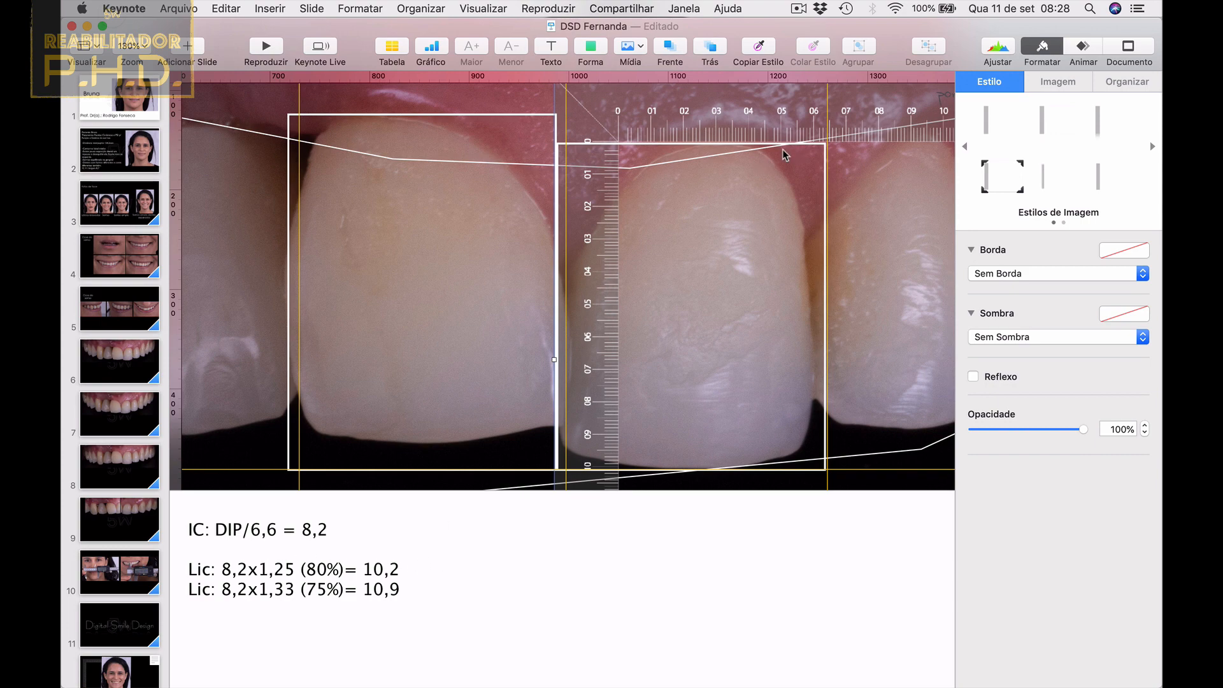
Move the ruler off the central incisors onto the neighbouring teeth and remove the three vertical guides from the slide.
scroll(652, 173, "down", 8)
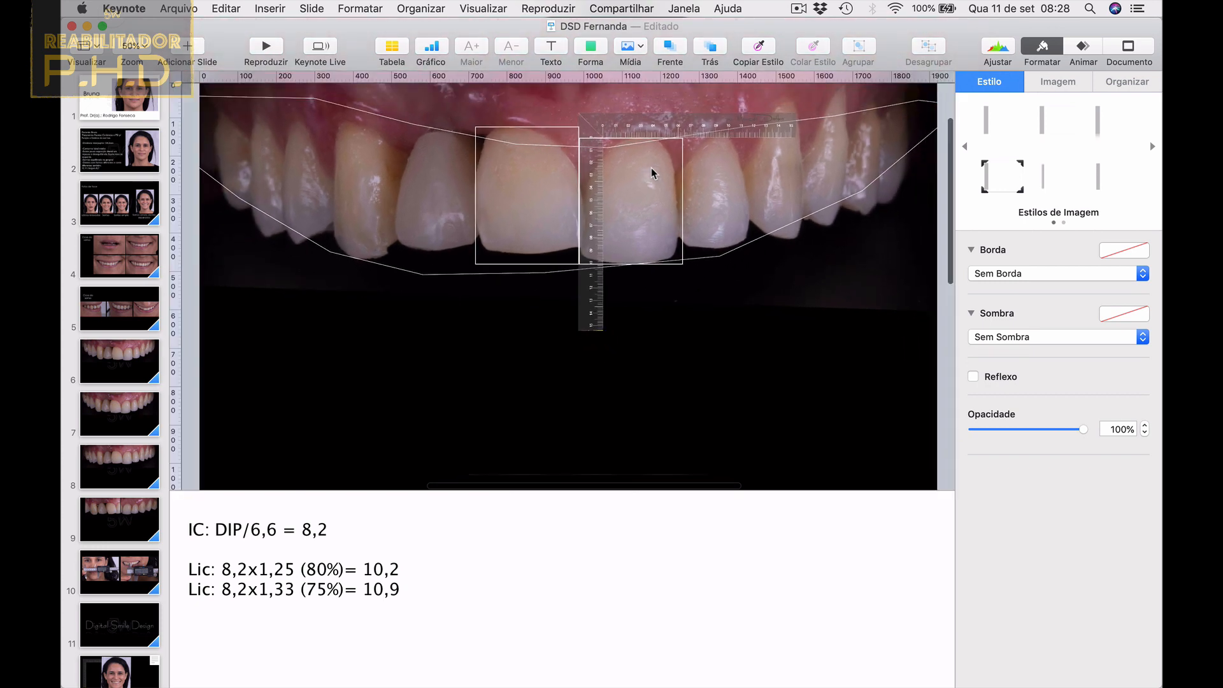
left_click_drag(666, 132, 431, 121)
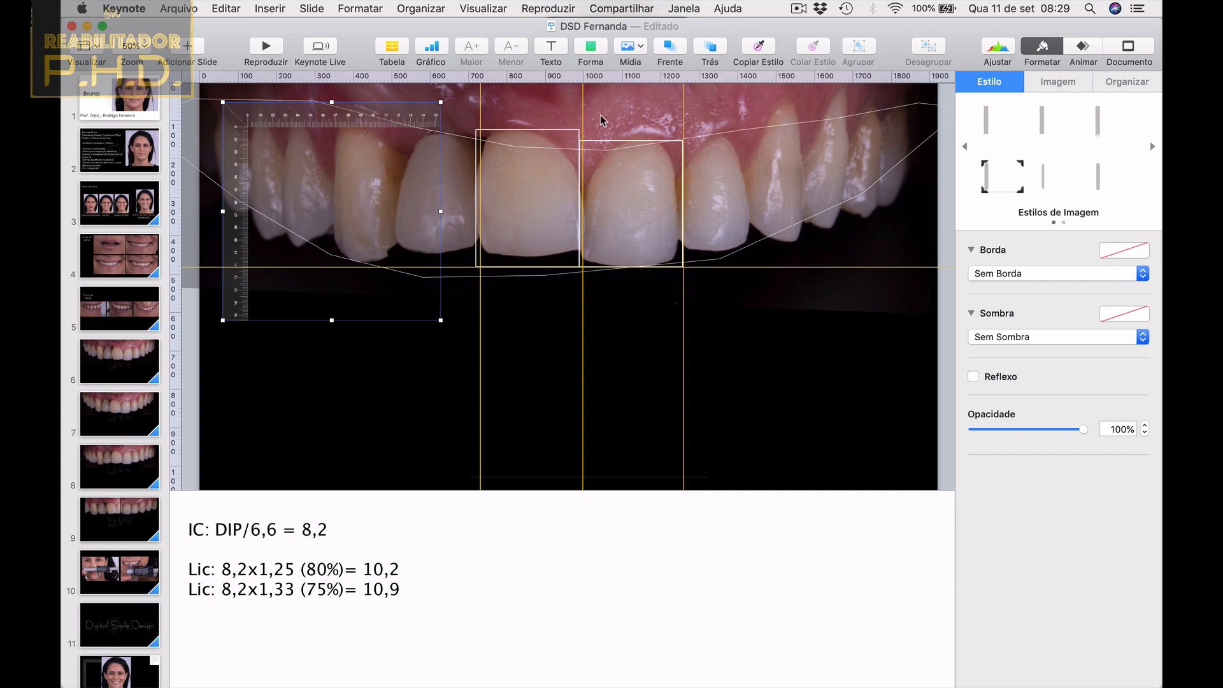
left_click_drag(683, 105, 170, 127)
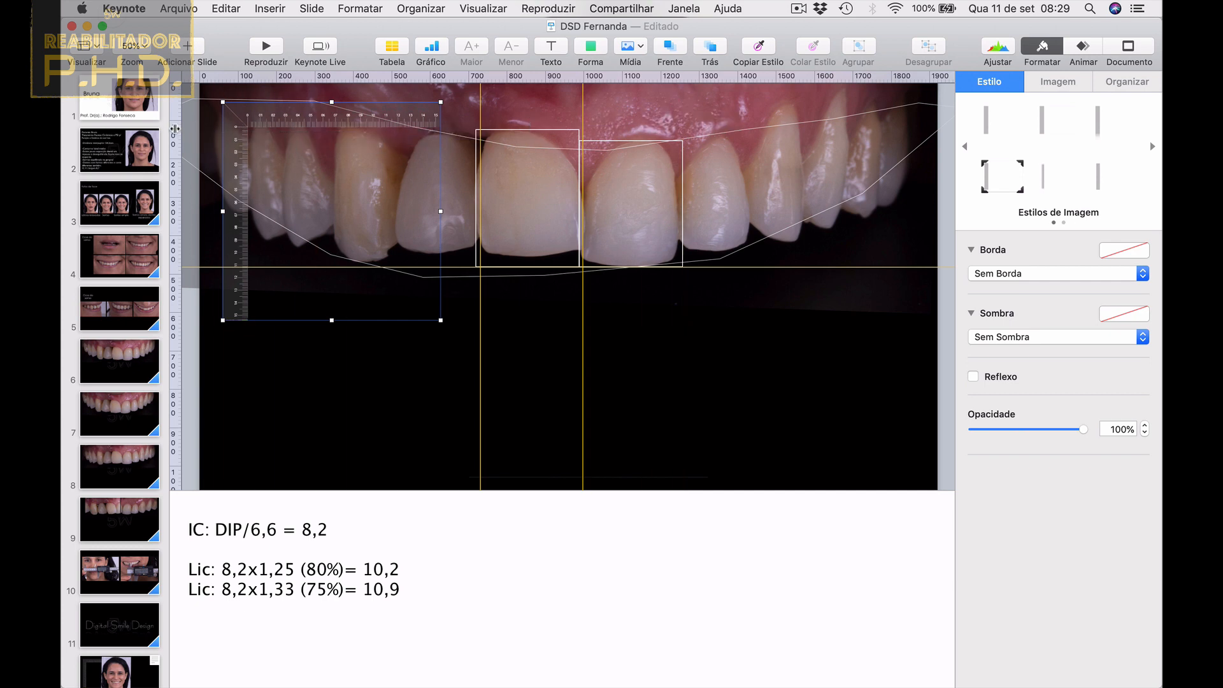
left_click_drag(583, 121, 167, 119)
left_click_drag(480, 115, 169, 116)
Align the horizontal guide and the ruler's zero with the left central incisor's incisal edge to measure the gap to the rectangle's lower edge.
left_click_drag(301, 118, 520, 185)
left_click_drag(427, 265, 427, 257)
left_click_drag(539, 188, 572, 254)
scroll(530, 258, "up", 5)
scroll(531, 258, "left", 2)
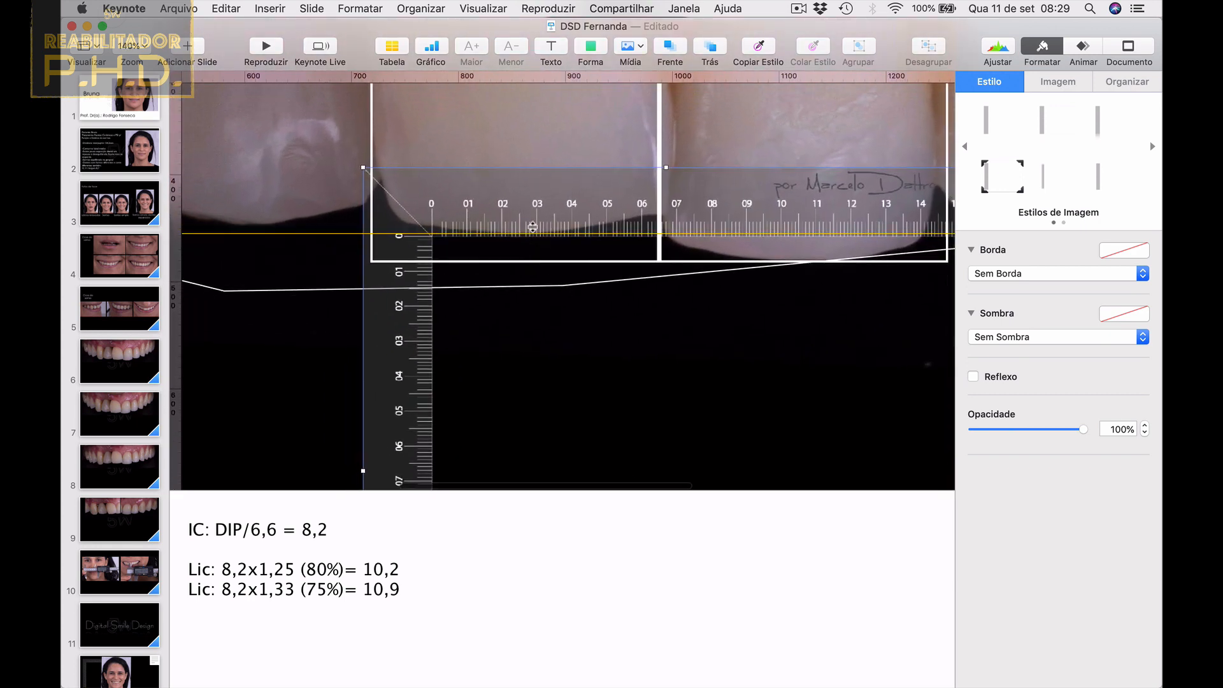
scroll(543, 221, "down", 2)
key("Up")
key("Up")
key("Up")
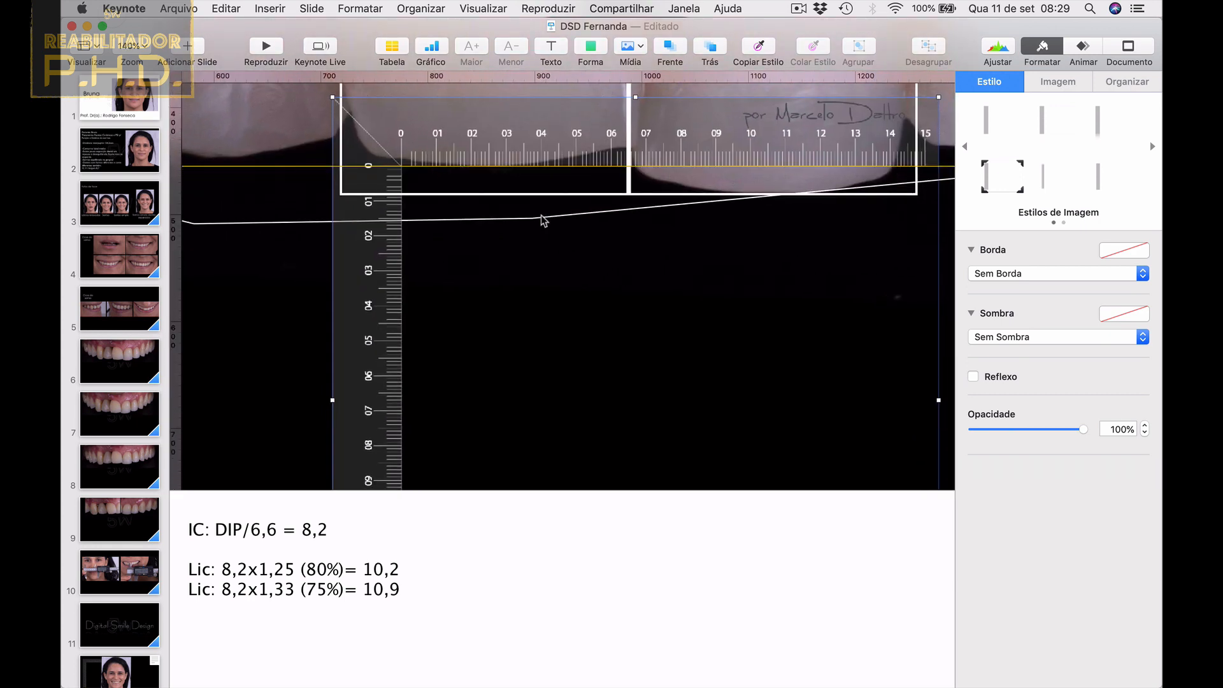
scroll(385, 176, "up", 5)
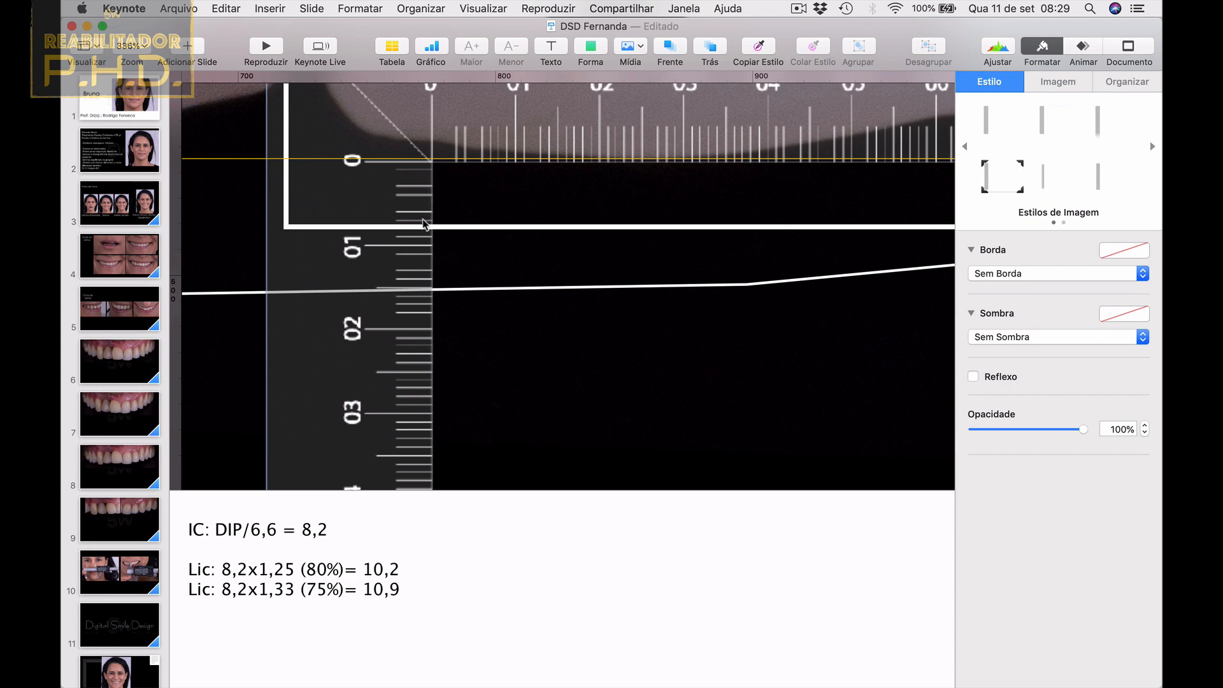
scroll(529, 216, "down", 10)
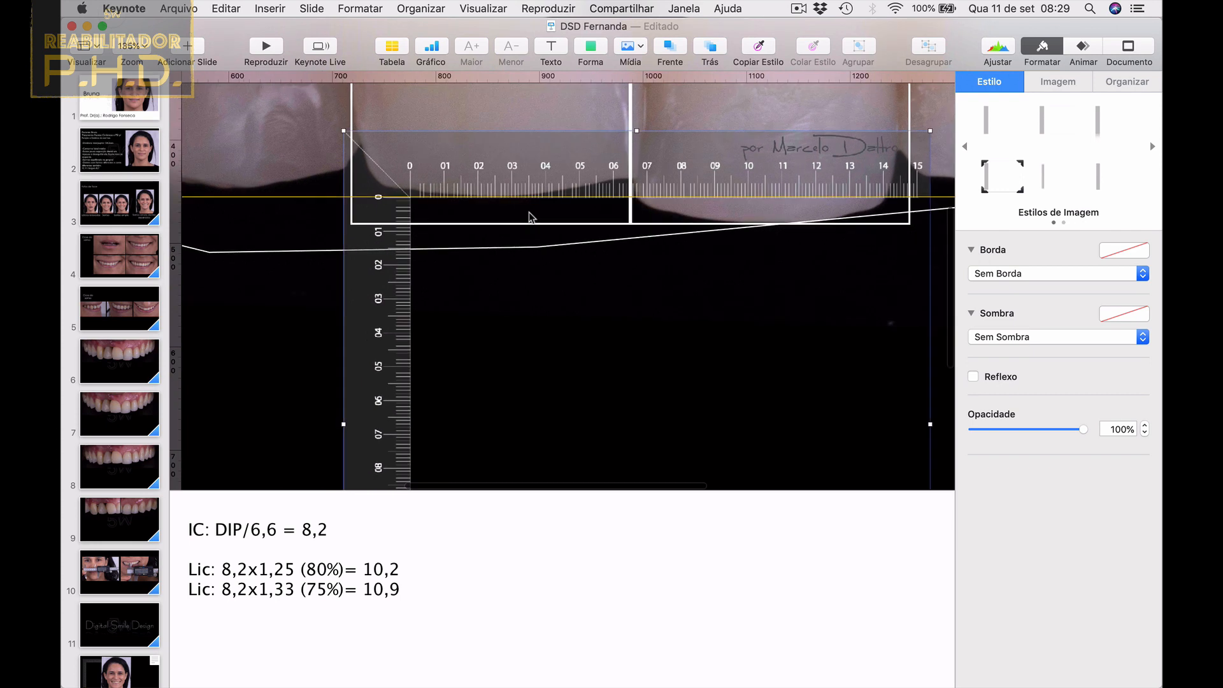
left_click(529, 216)
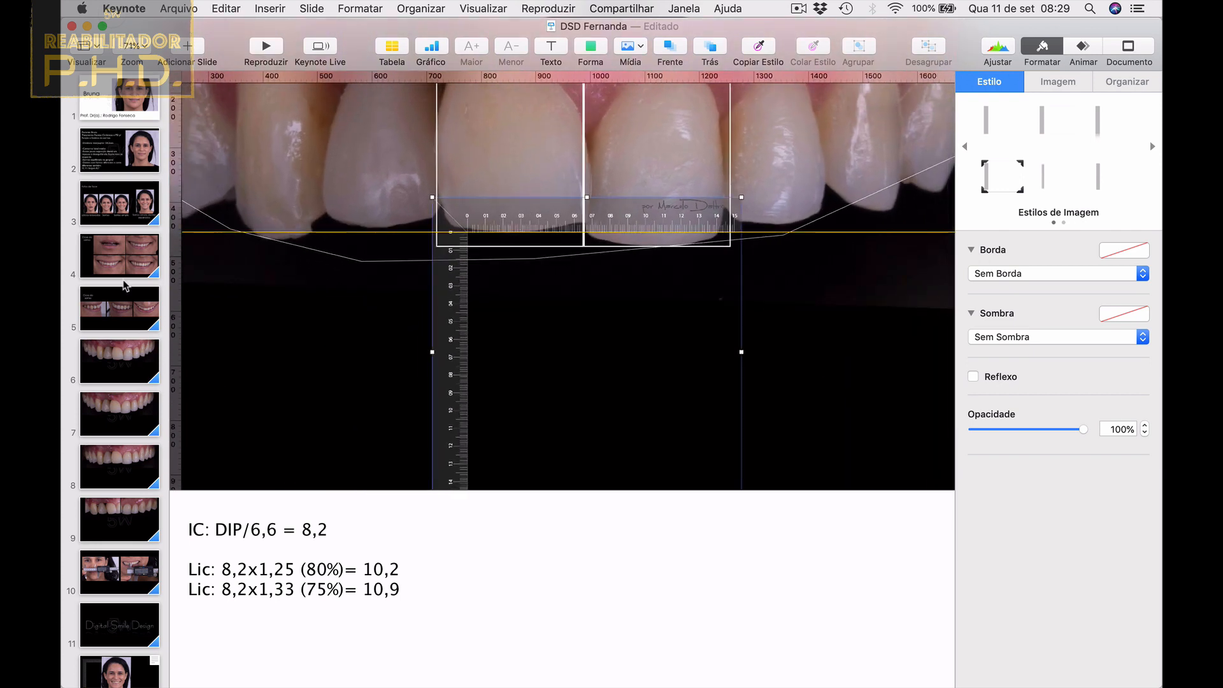
Copy the yellow "+0,8mm" label from slide 15 to slide 14 and place it beneath the left central incisor, inside its rectangle.
scroll(146, 541, "down", 1)
scroll(146, 542, "up", 1)
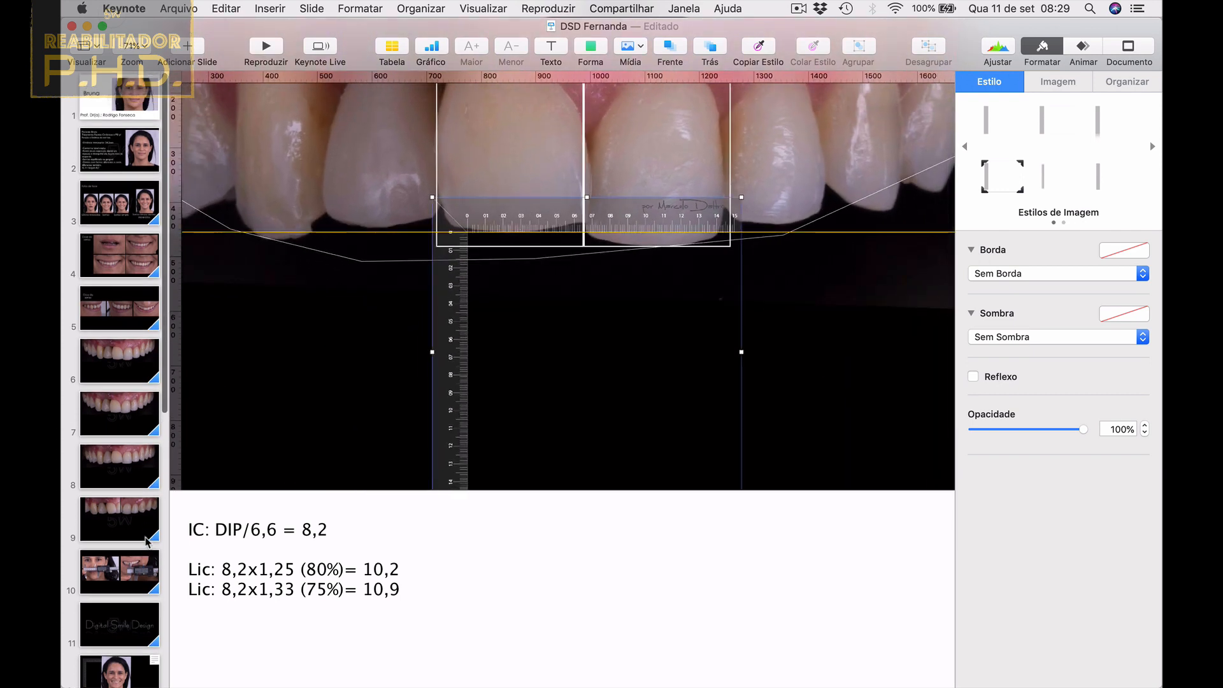
scroll(137, 395, "down", 6)
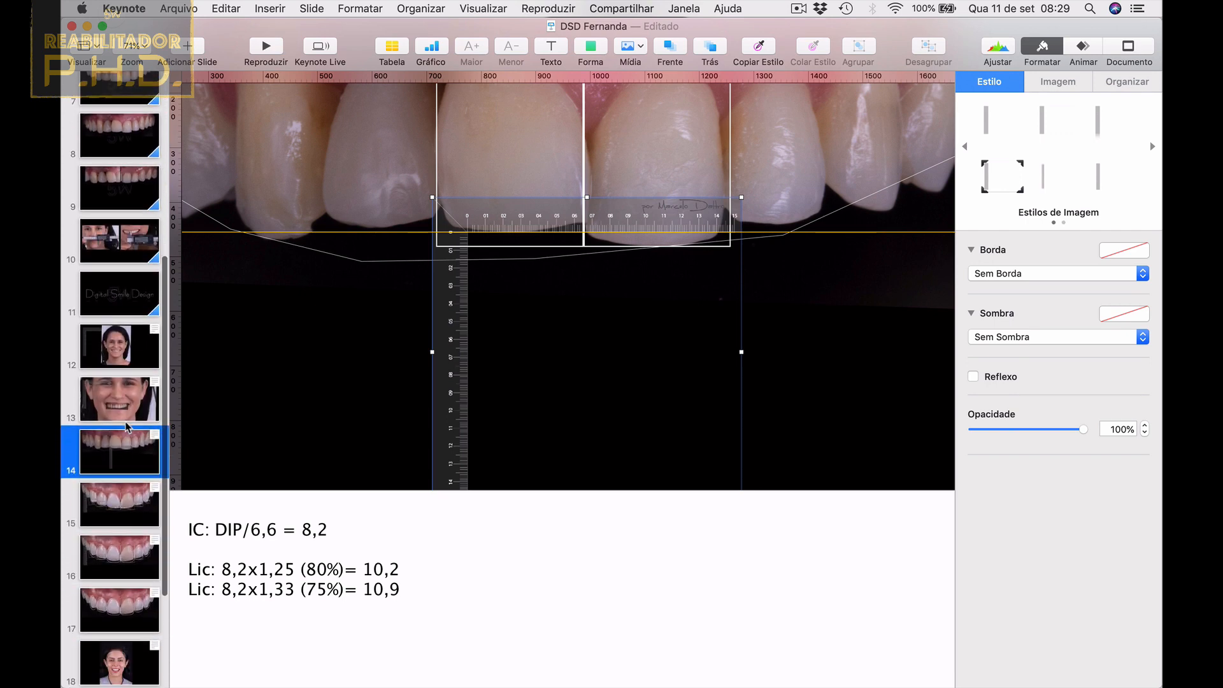
left_click(133, 521)
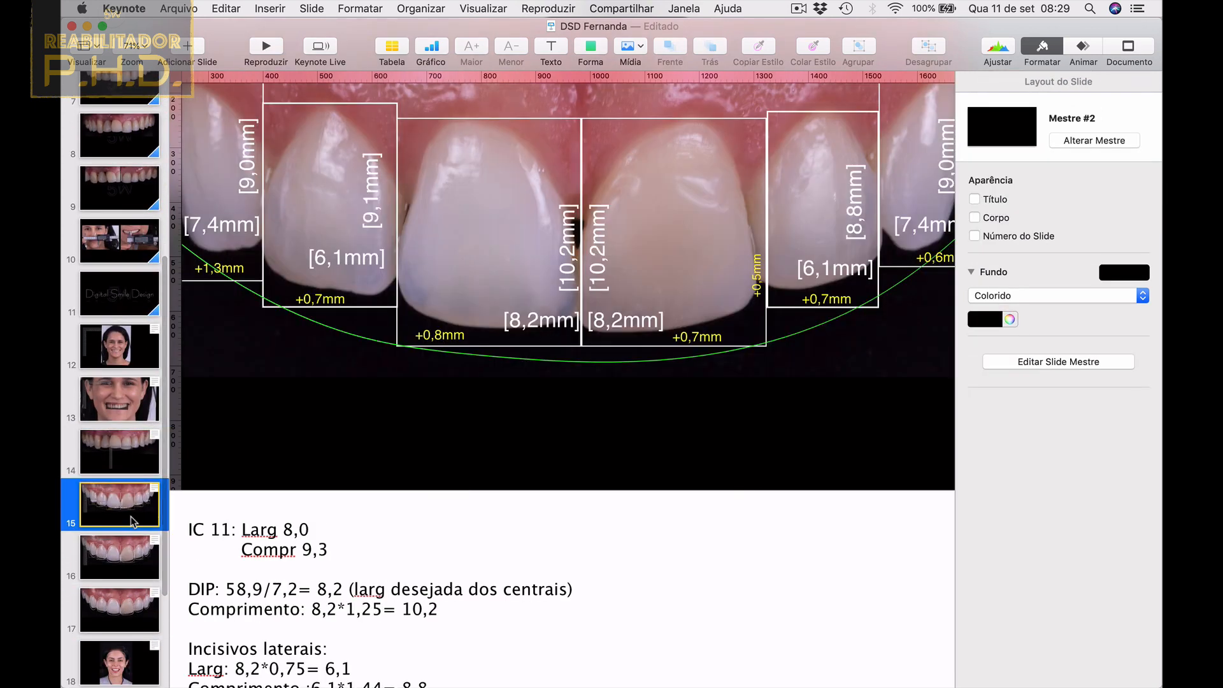
left_click(451, 341)
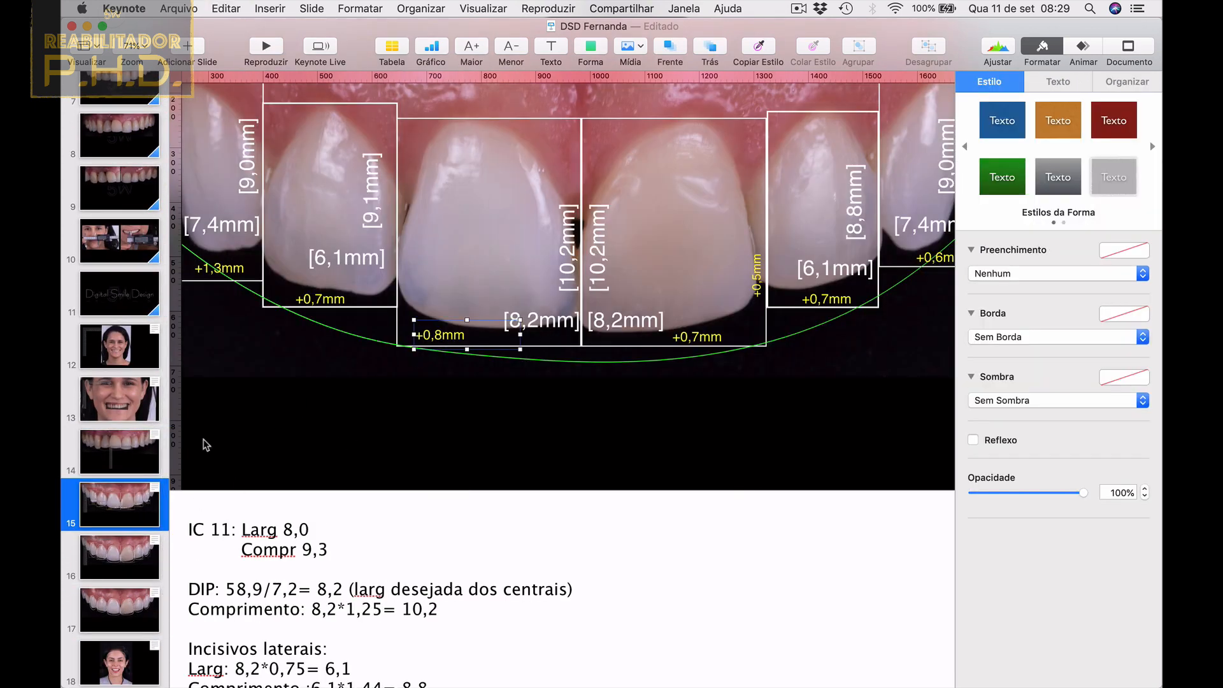
left_click(126, 461)
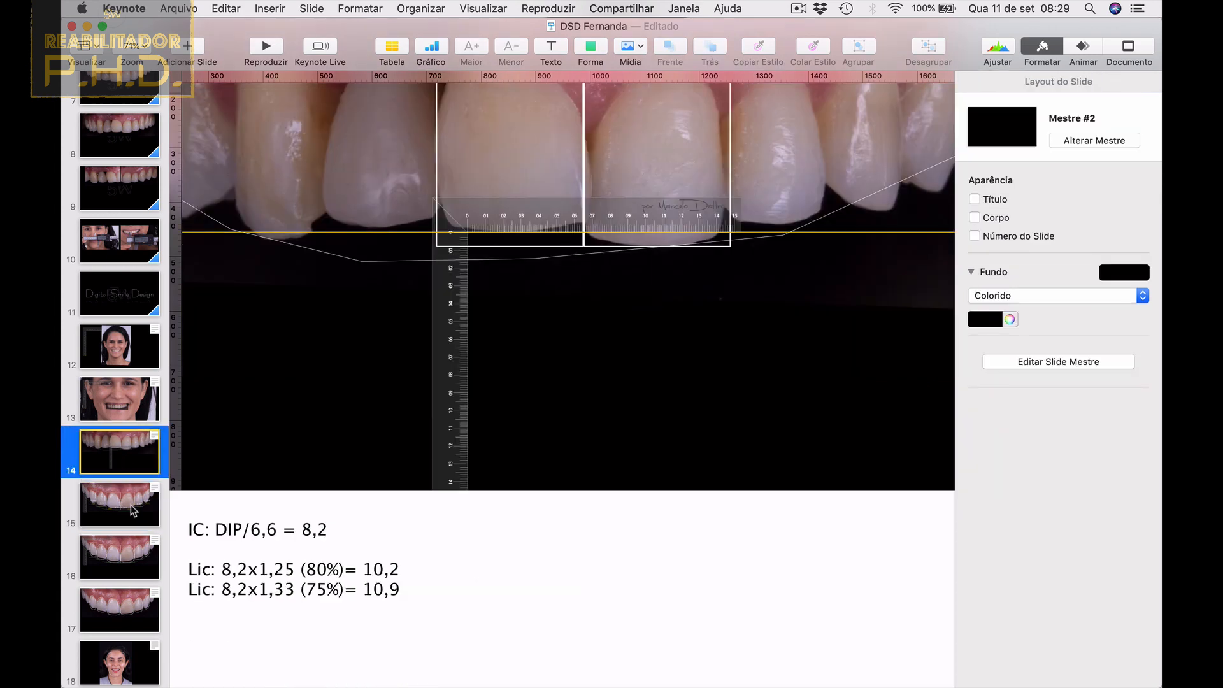
key("super+v")
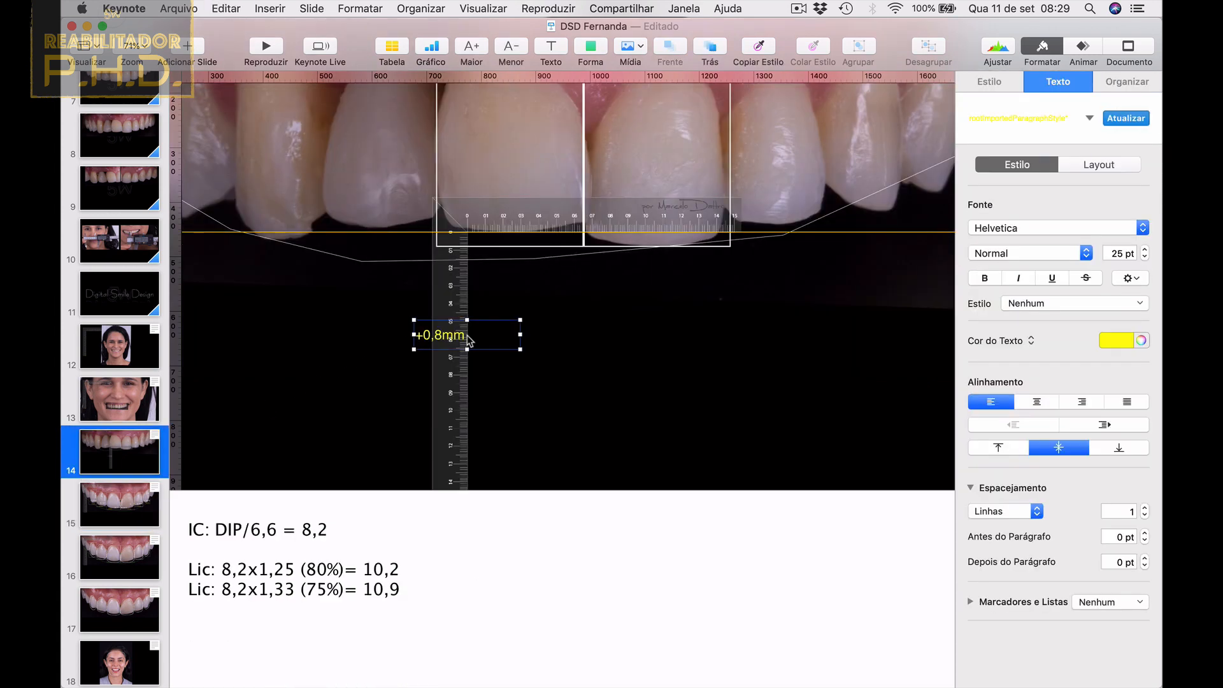
left_click_drag(471, 341, 498, 245)
left_click(527, 403)
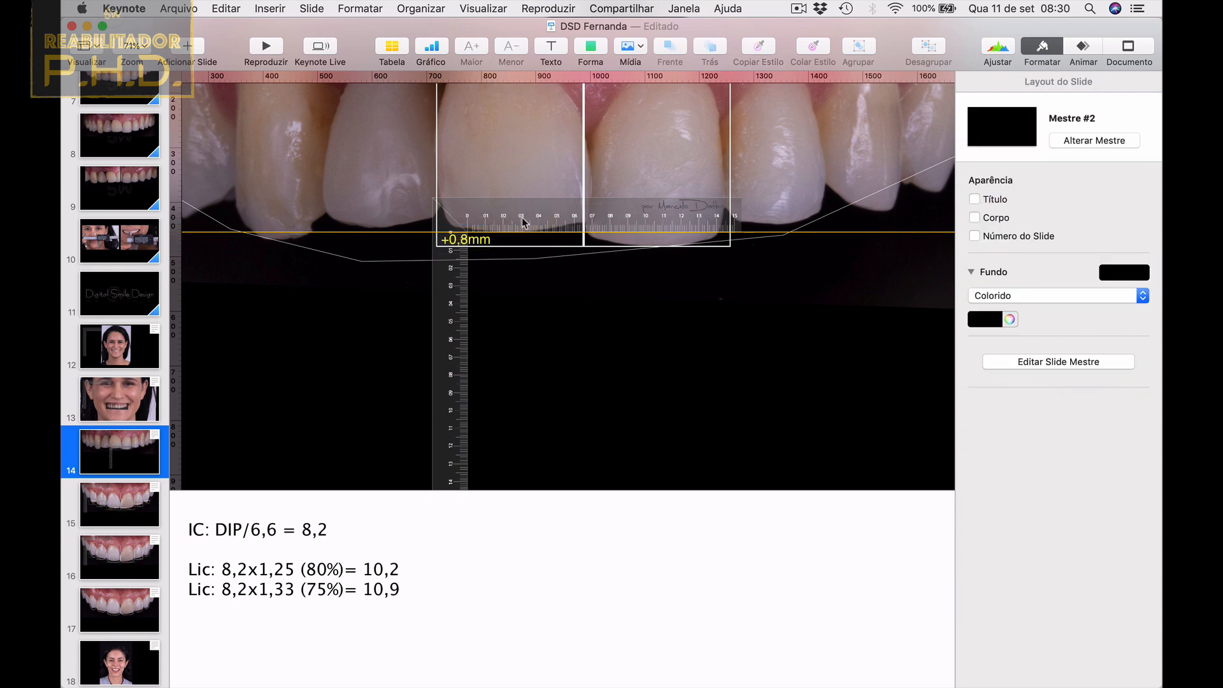
Copy the "[10,2mm]" and "[8,2mm]" labels from slide 15 to slide 14 and position them at the left central incisor's rectangle.
left_click(128, 499)
left_click(577, 258)
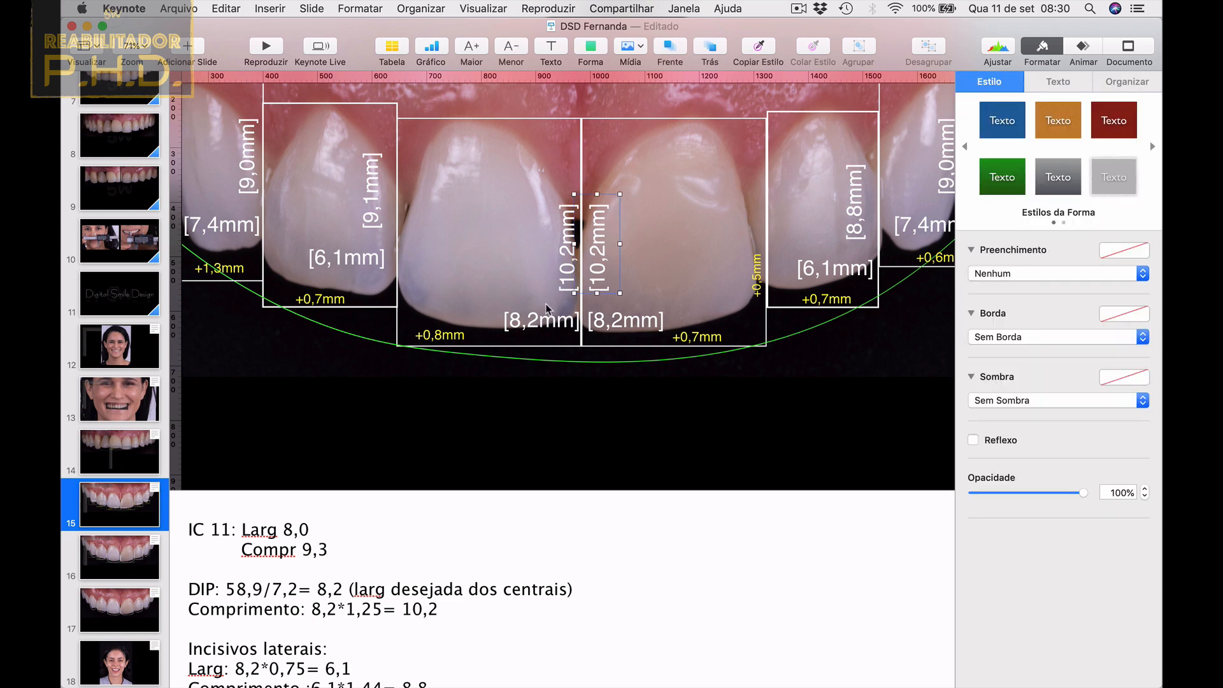
left_click(539, 328, "shift")
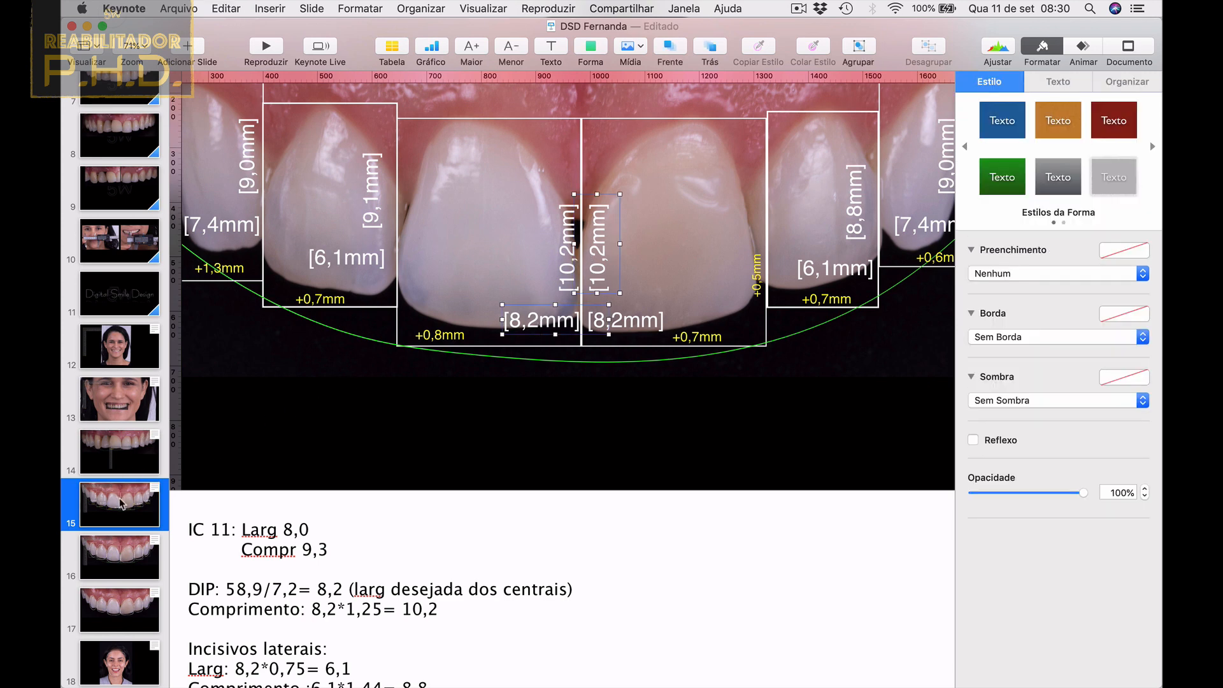
left_click(130, 454)
key("super+v")
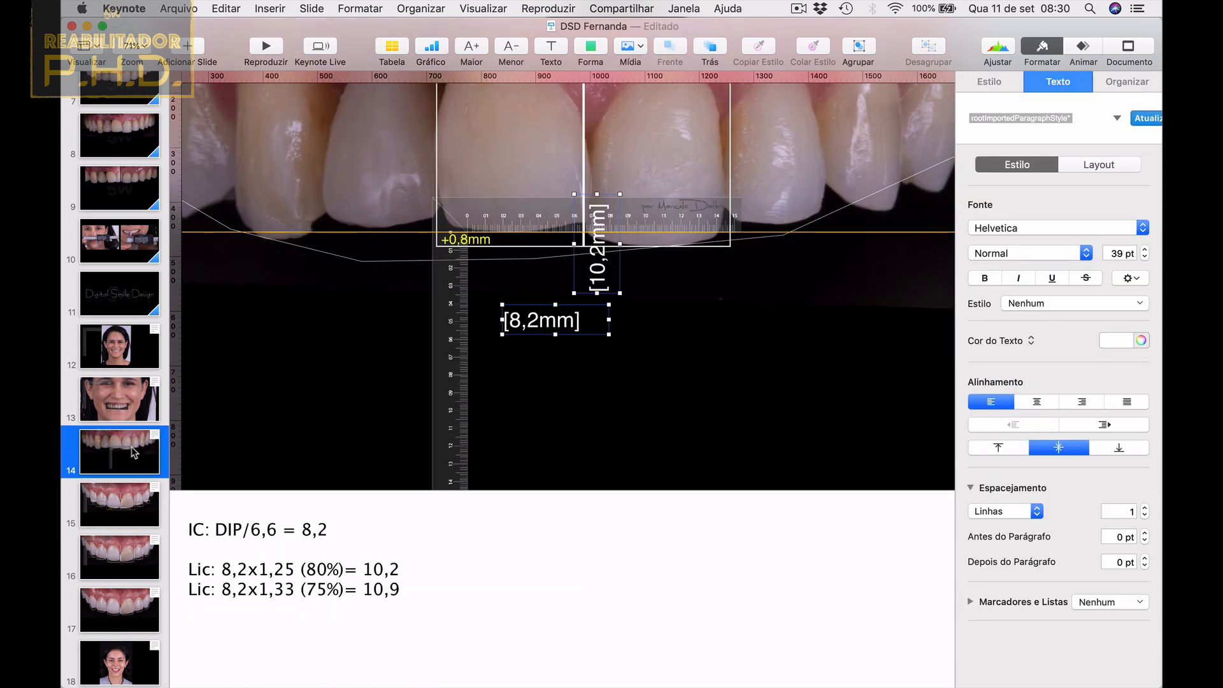
left_click_drag(553, 273, 563, 236)
left_click(568, 381)
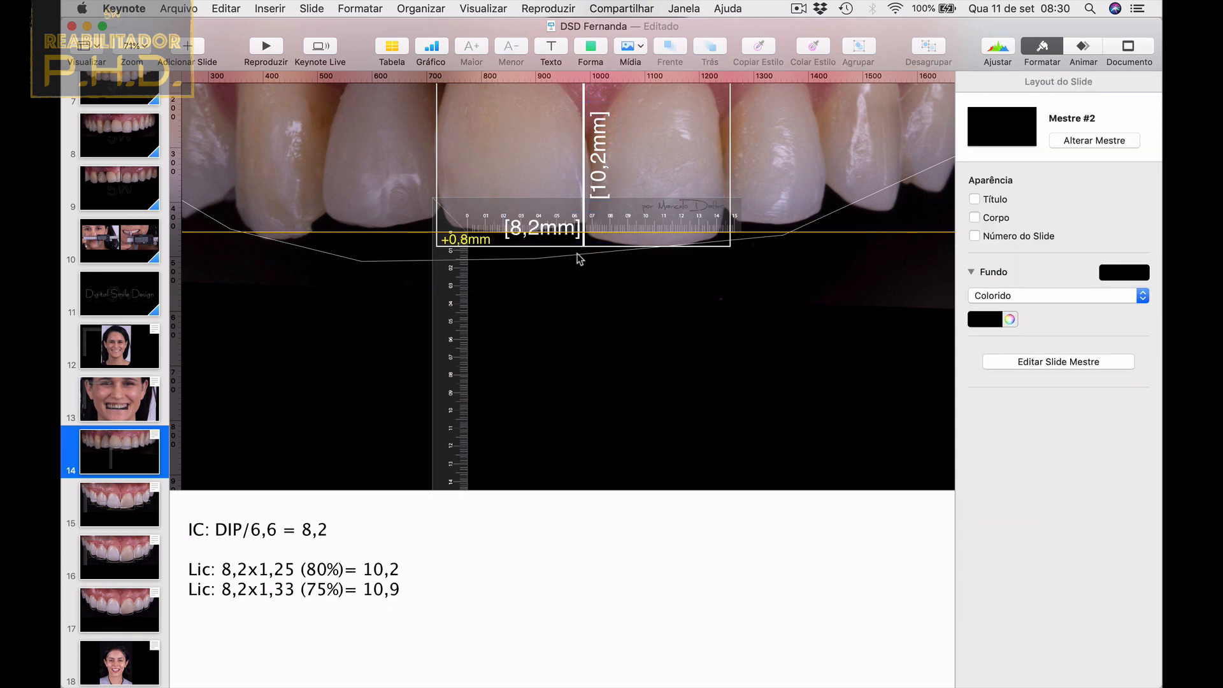
Move the vertical length label inside the left central incisor's rectangle and change its text to "[10,9mm]".
left_click_drag(600, 153, 572, 153)
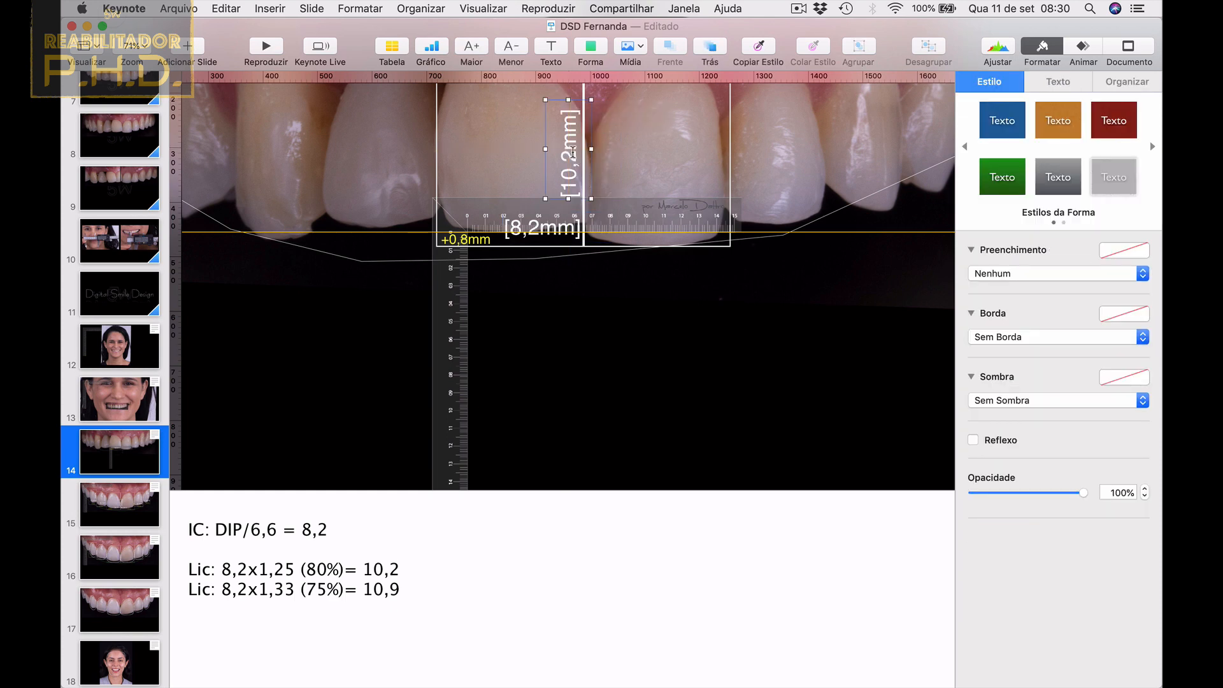
left_click(573, 153)
key("BackSpace")
type("9")
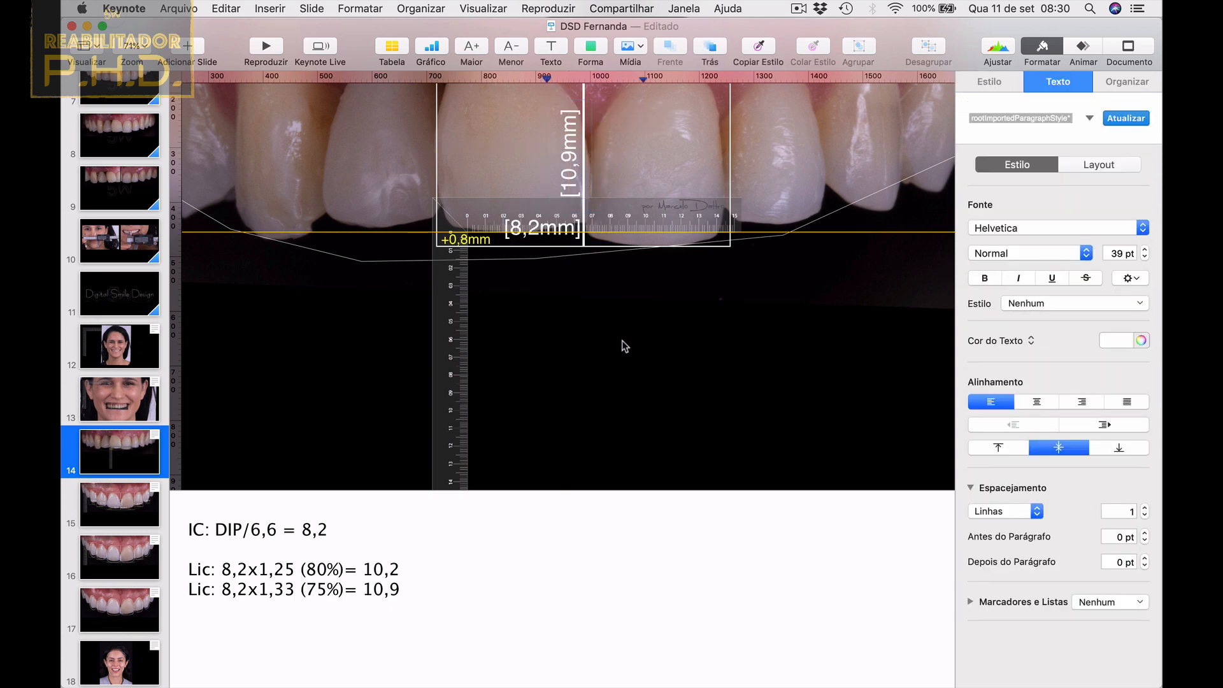
left_click(624, 345)
Paste a second pair of length and width labels and position them at the right central incisor's rectangle.
key("super+v")
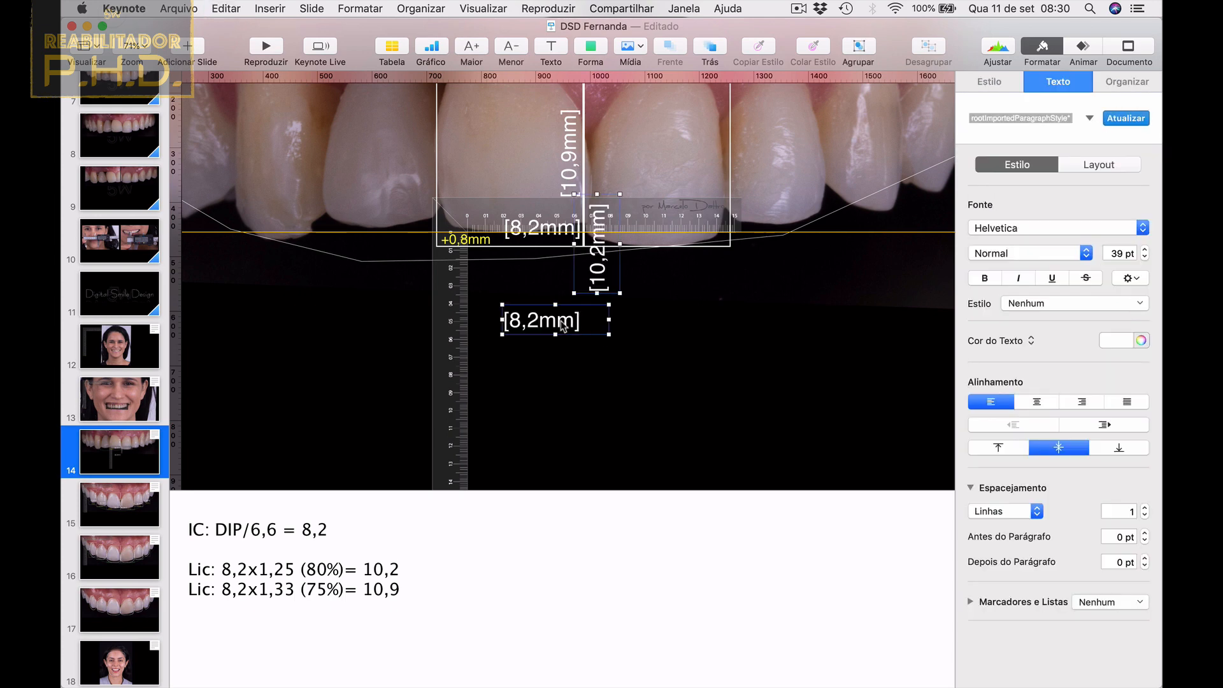
left_click_drag(562, 326, 707, 236)
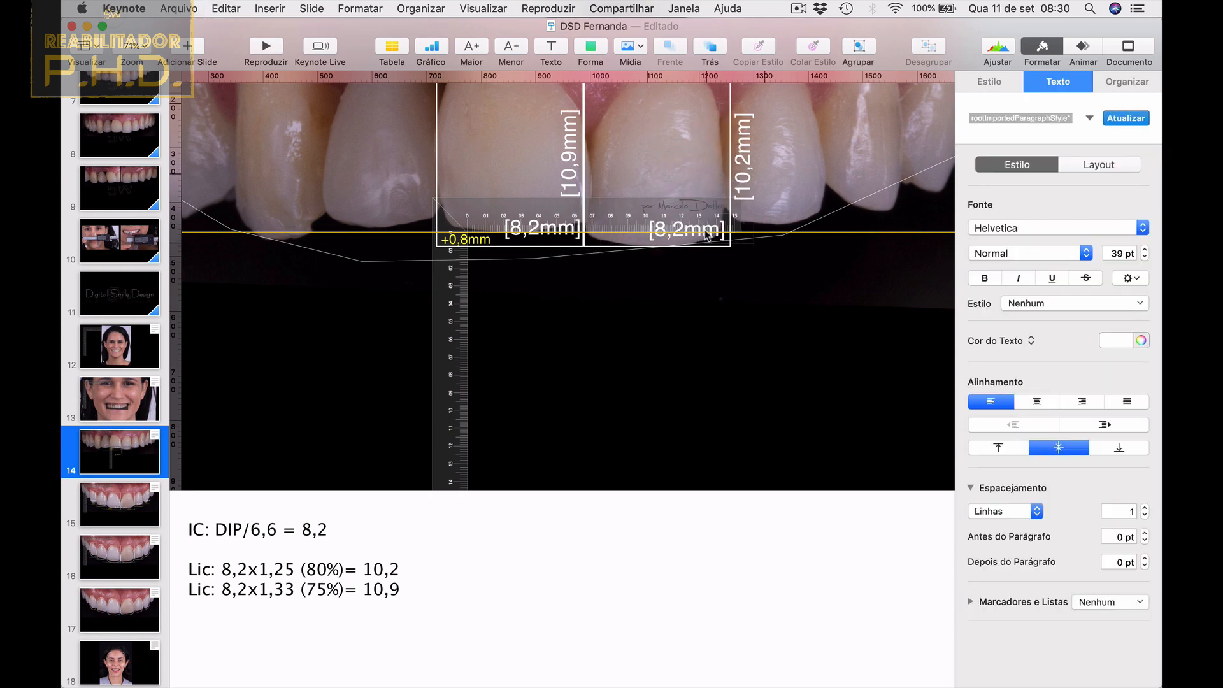
left_click(766, 404)
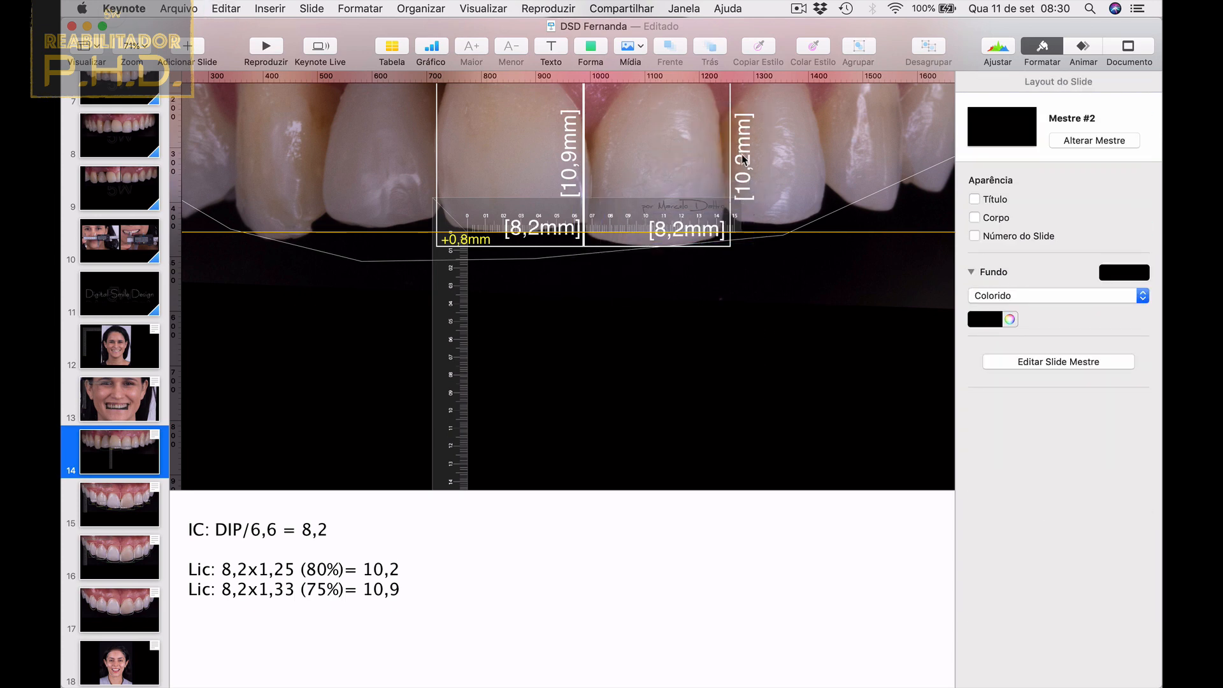
Move the second length label inside the right central incisor's rectangle and change its text to "[10,0mm]".
left_click_drag(744, 160, 720, 154)
left_click(720, 153)
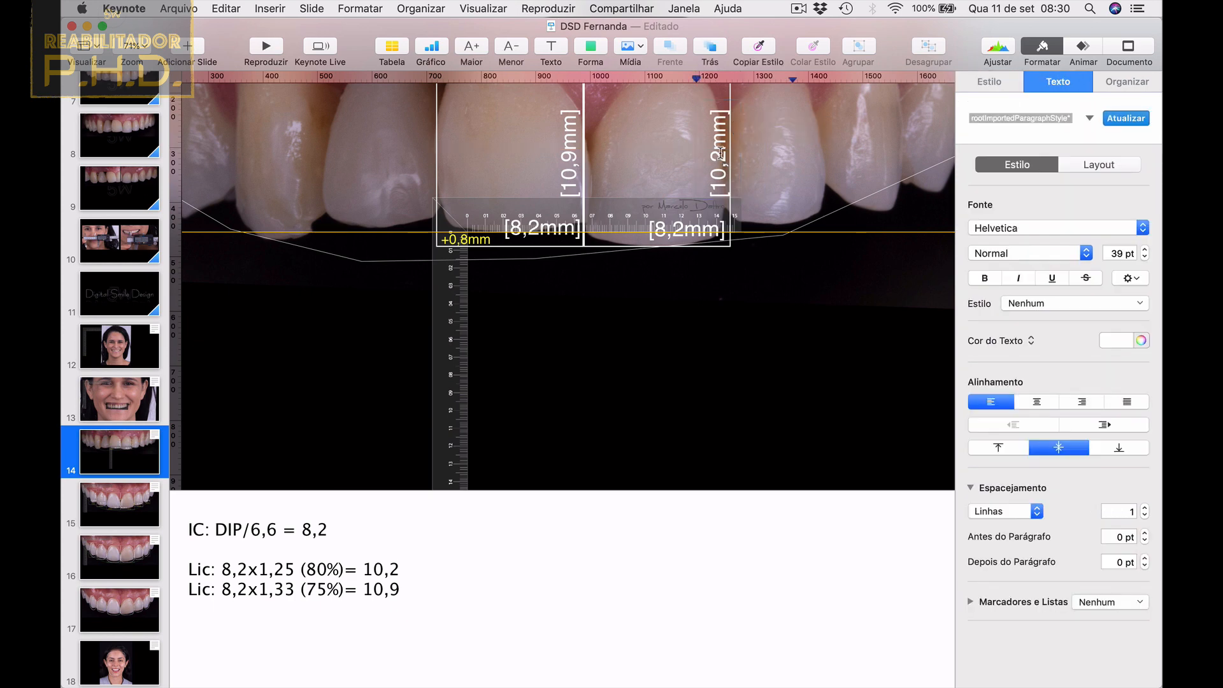
left_click(736, 401)
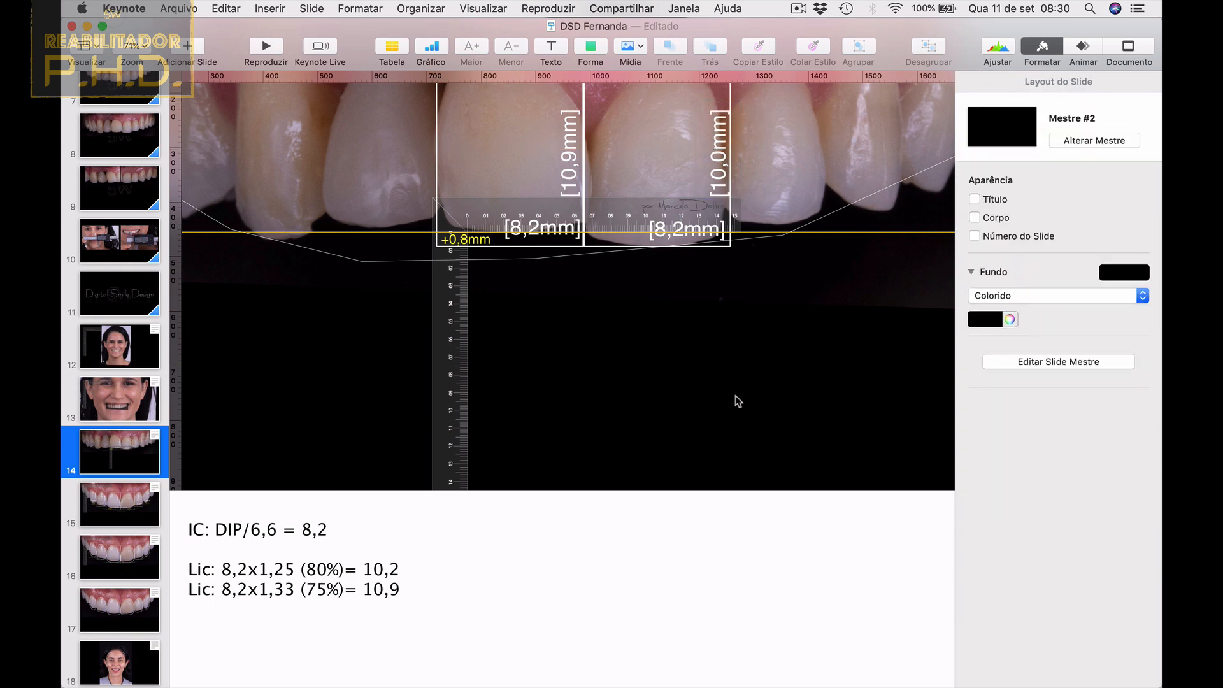
scroll(737, 401, "down", 3)
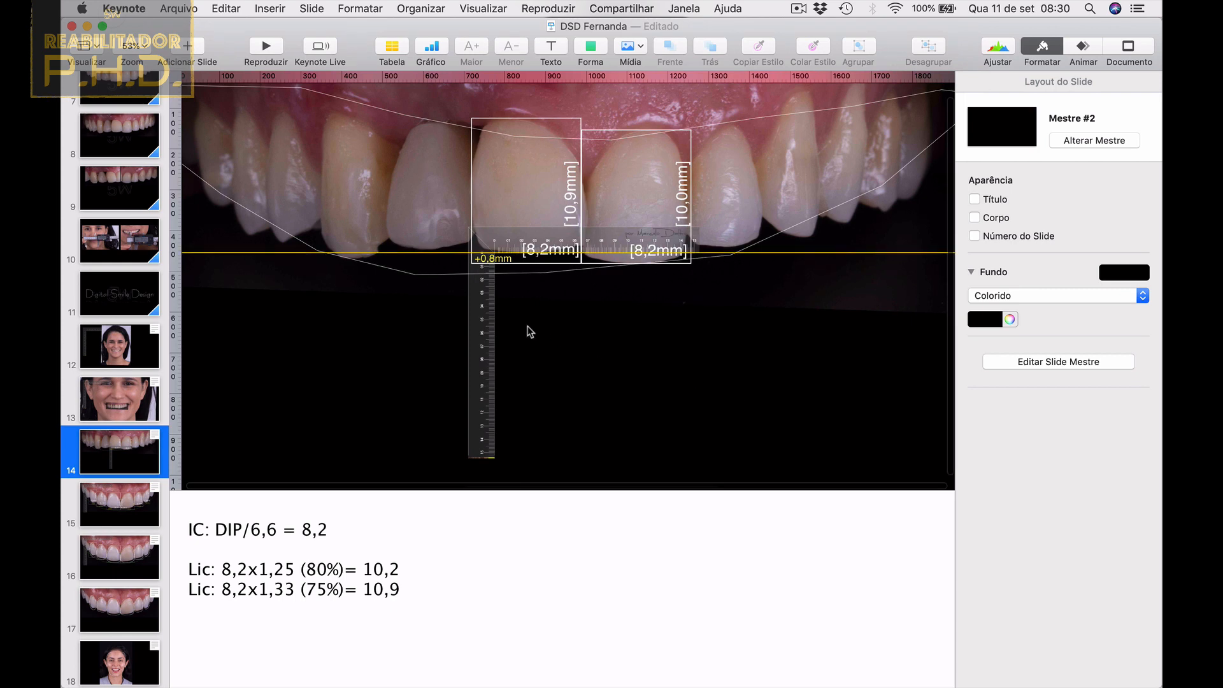
Measure the right central incisor's rectangle with the ruler and move the ruler clear of its labels.
left_click_drag(481, 330, 600, 208)
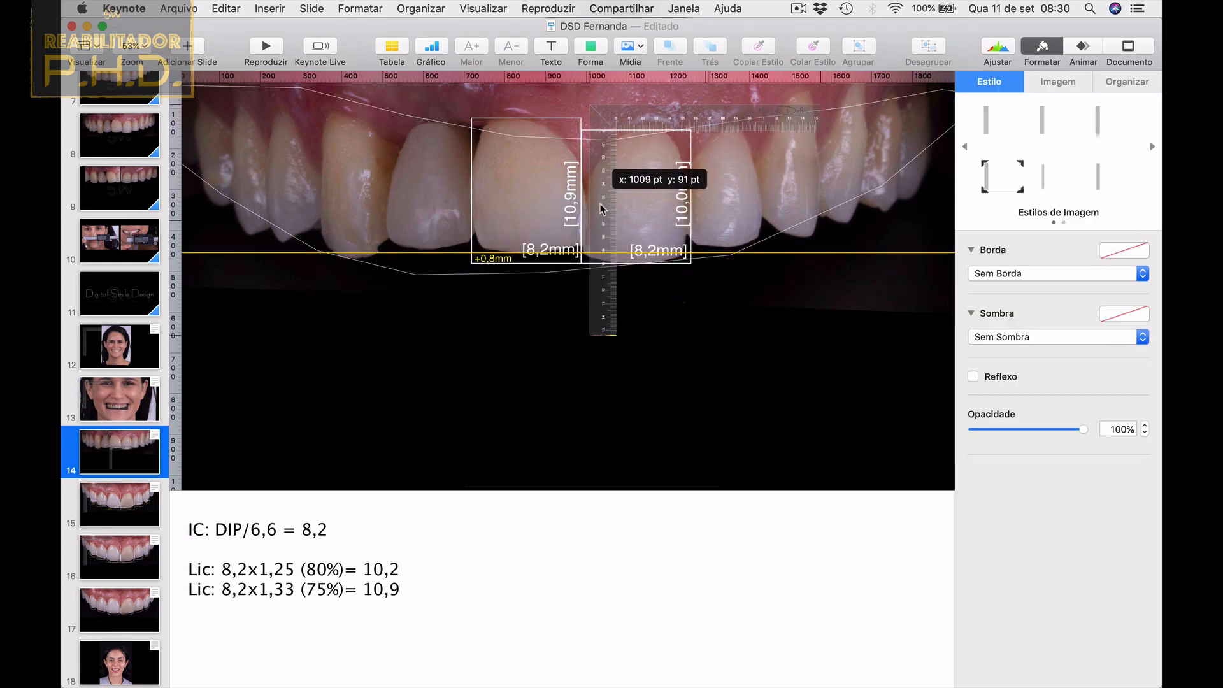
scroll(600, 203, "up", 5)
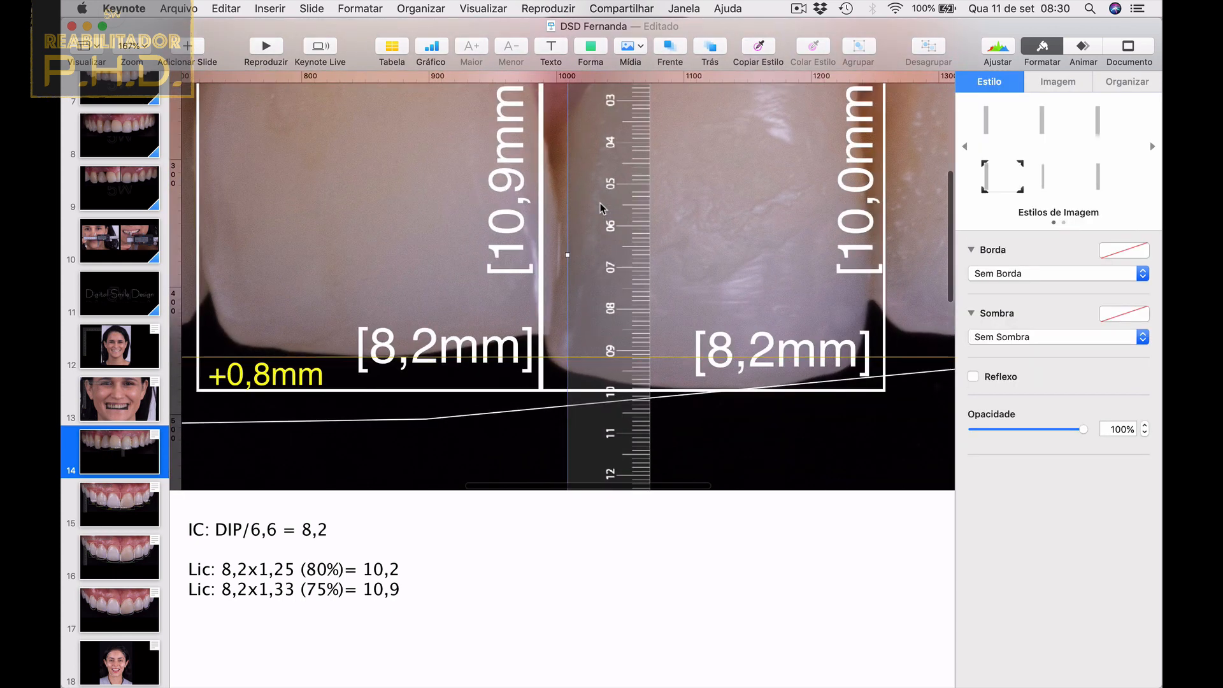
scroll(631, 408, "down", 5)
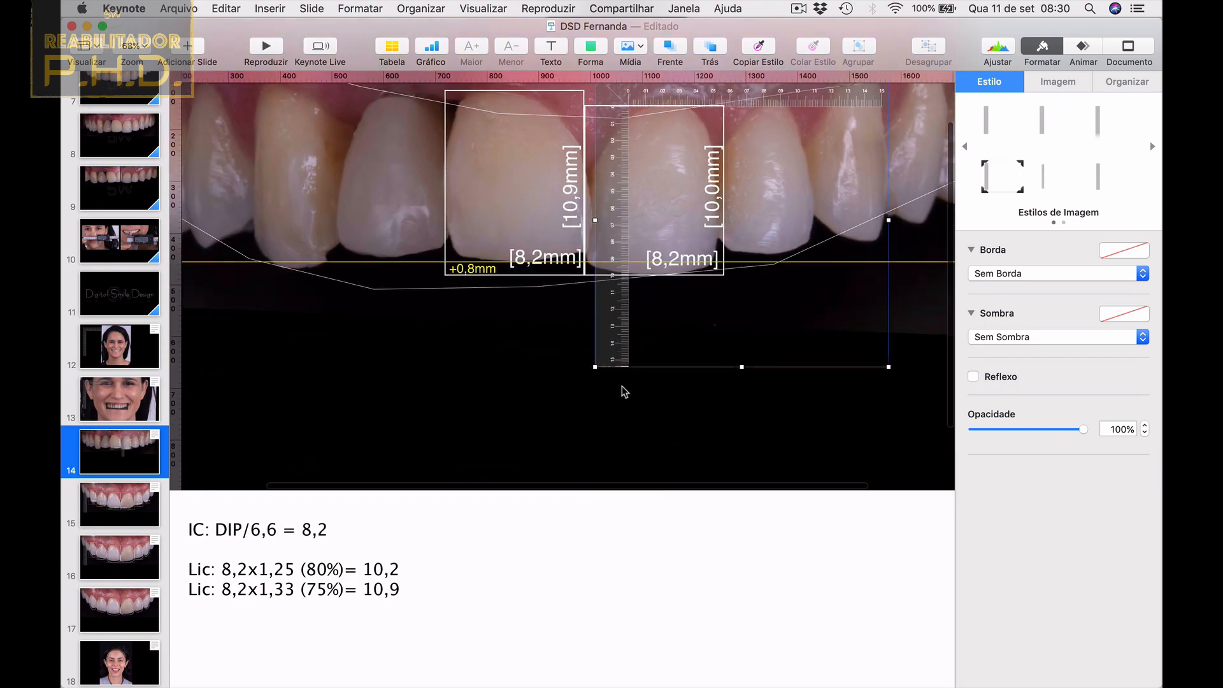
left_click_drag(610, 334, 724, 419)
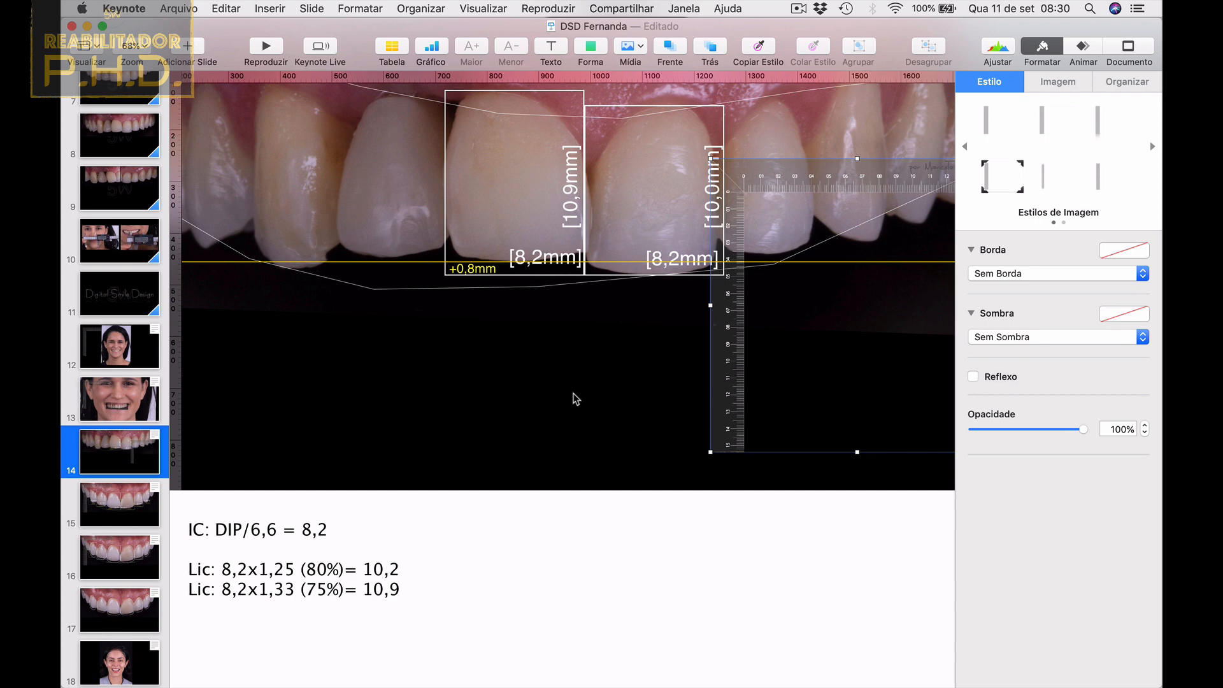
left_click(713, 183)
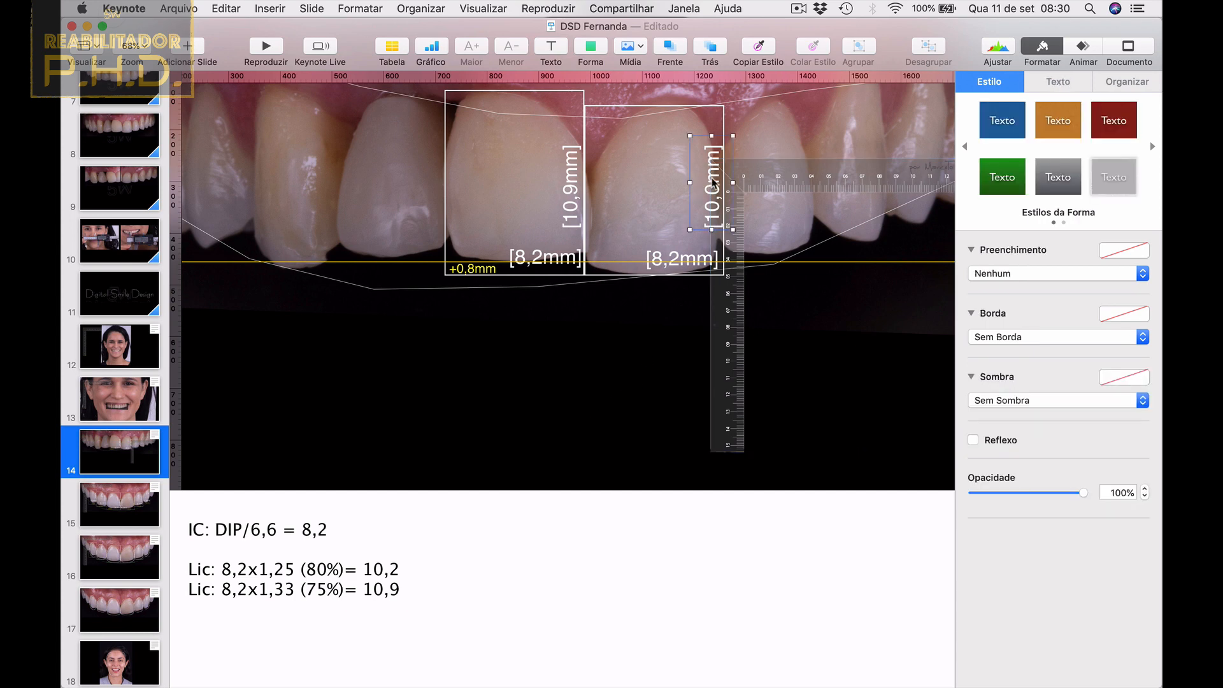
left_click_drag(770, 180, 841, 187)
Shrink the "[10,0mm]" label by five size increments and move it to the upper outer corner of the right central incisor's rectangle.
mouse_move(710, 185)
left_mouse_down()
mouse_move(710, 203)
mouse_move(708, 193)
left_mouse_up()
left_click(699, 390)
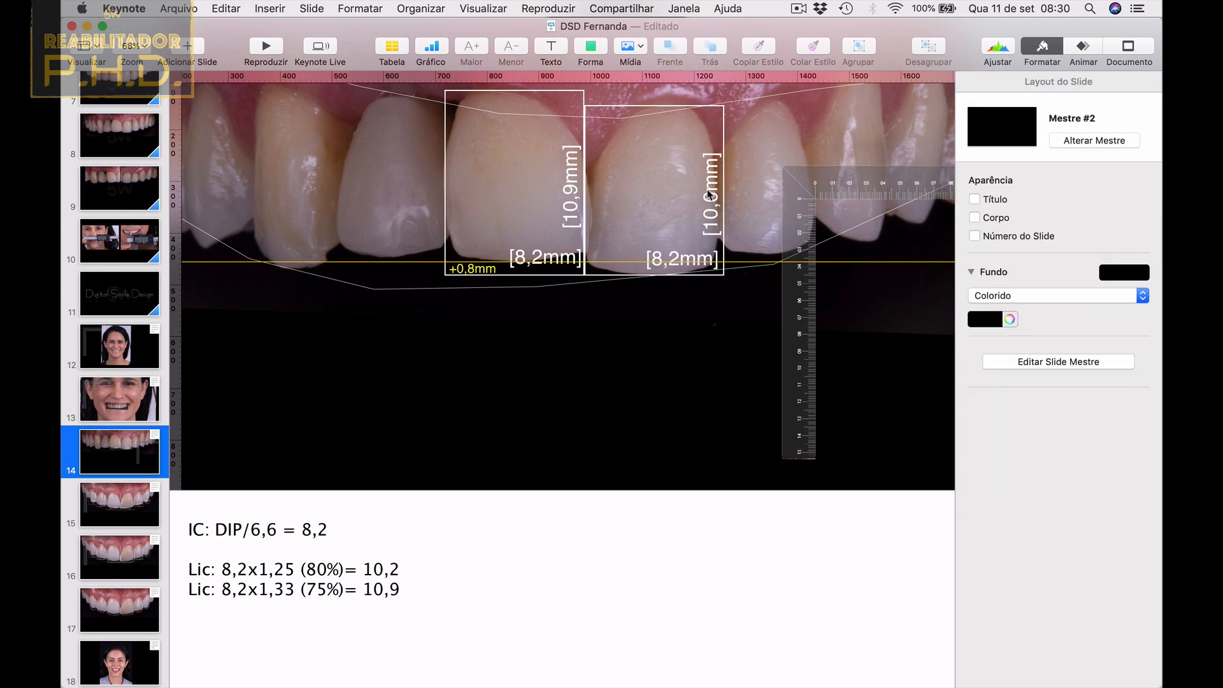
left_click_drag(709, 194, 710, 188)
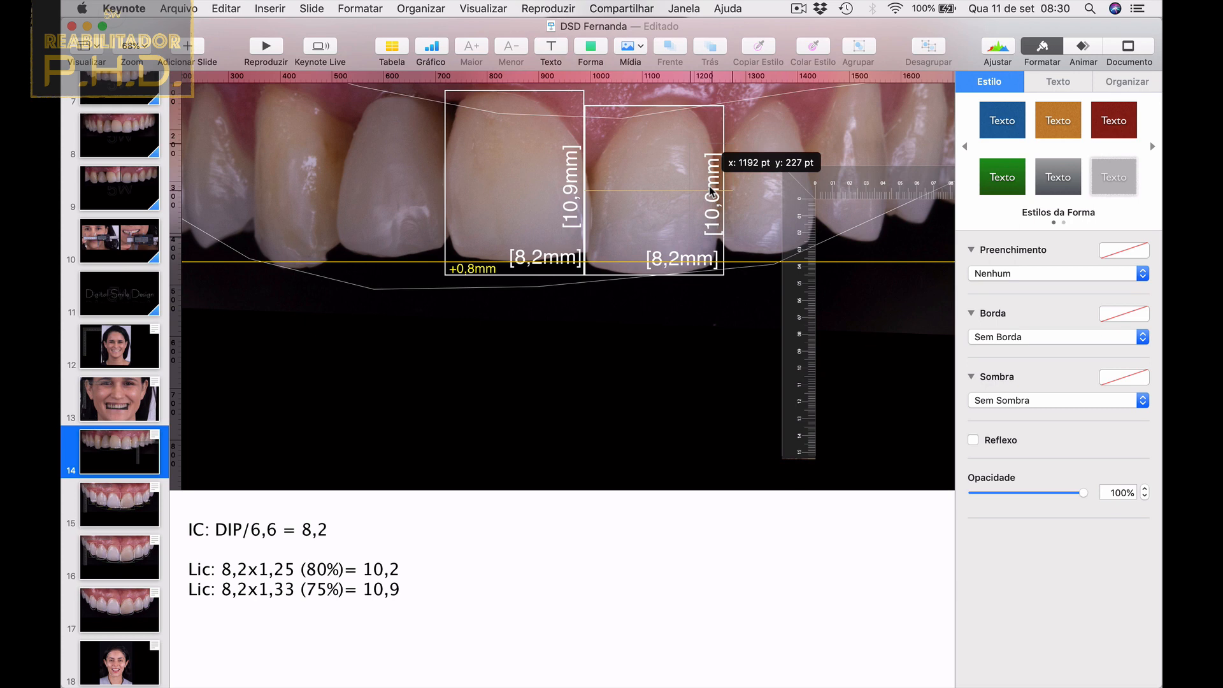
left_click_drag(709, 186, 709, 186)
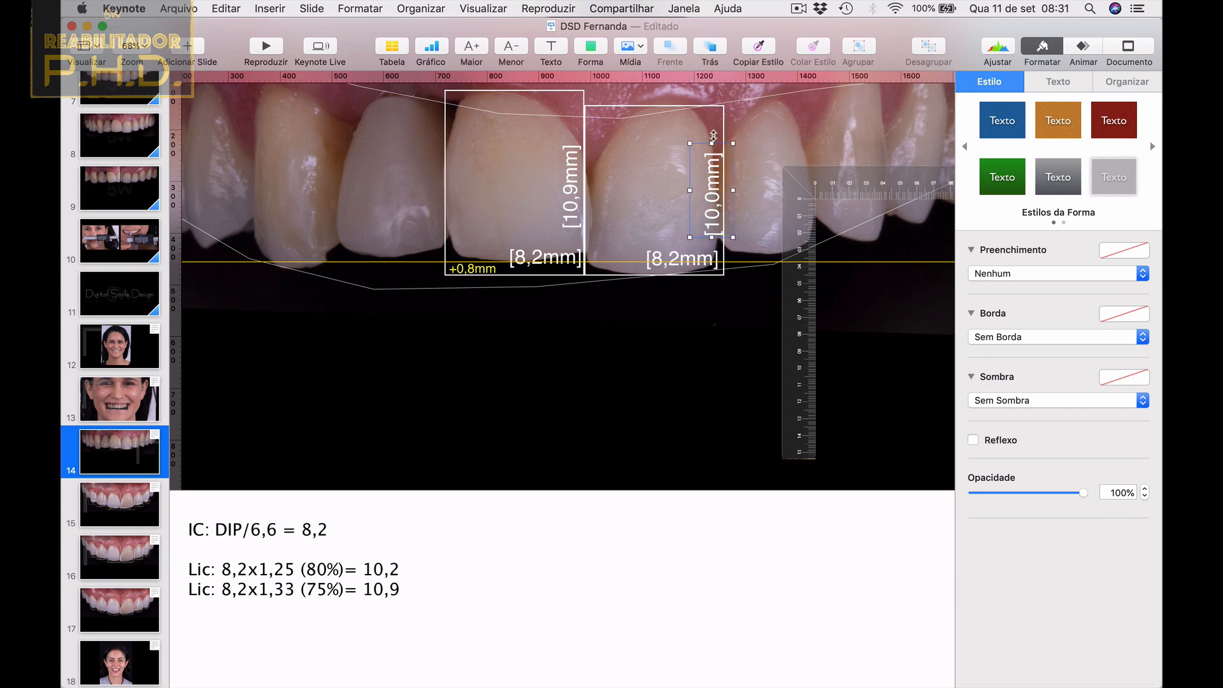
left_click(510, 46)
left_click(510, 47)
left_click(511, 47)
left_click(510, 47)
left_click(511, 47)
left_click_drag(712, 205, 713, 137)
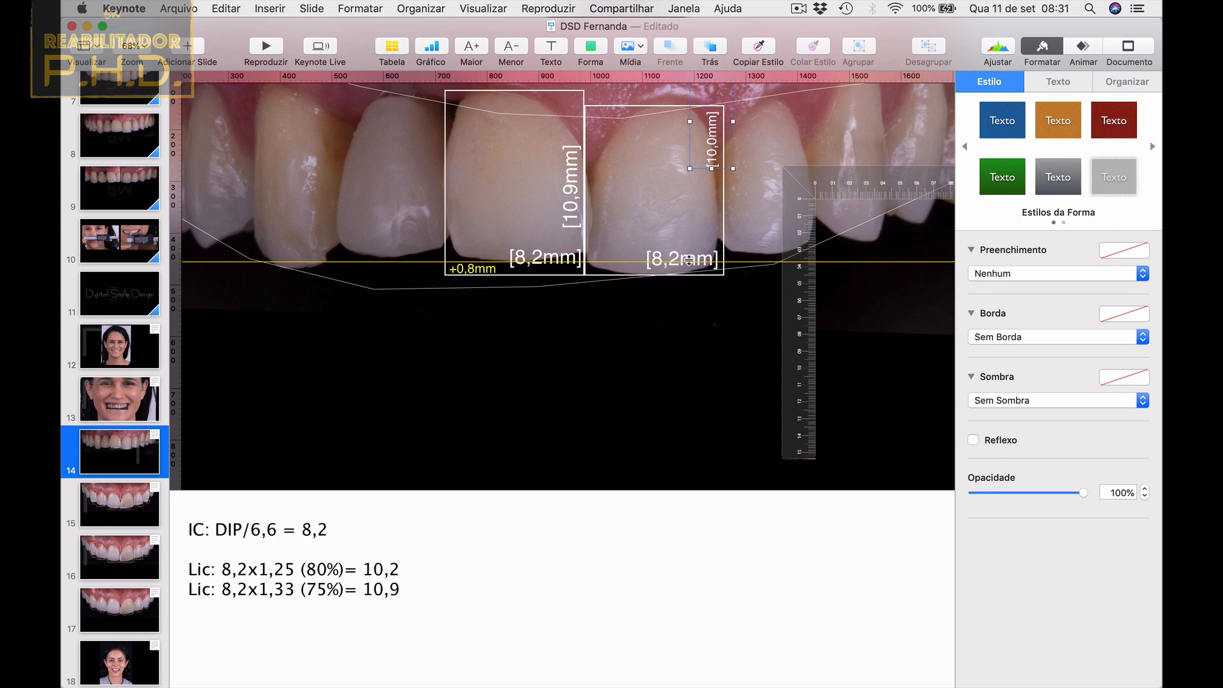
Move the right rectangle's "[8,2mm]" label to its upper edge and apply the style copied from the "[10,0mm]" label.
left_click_drag(683, 257, 663, 116)
left_click(712, 143)
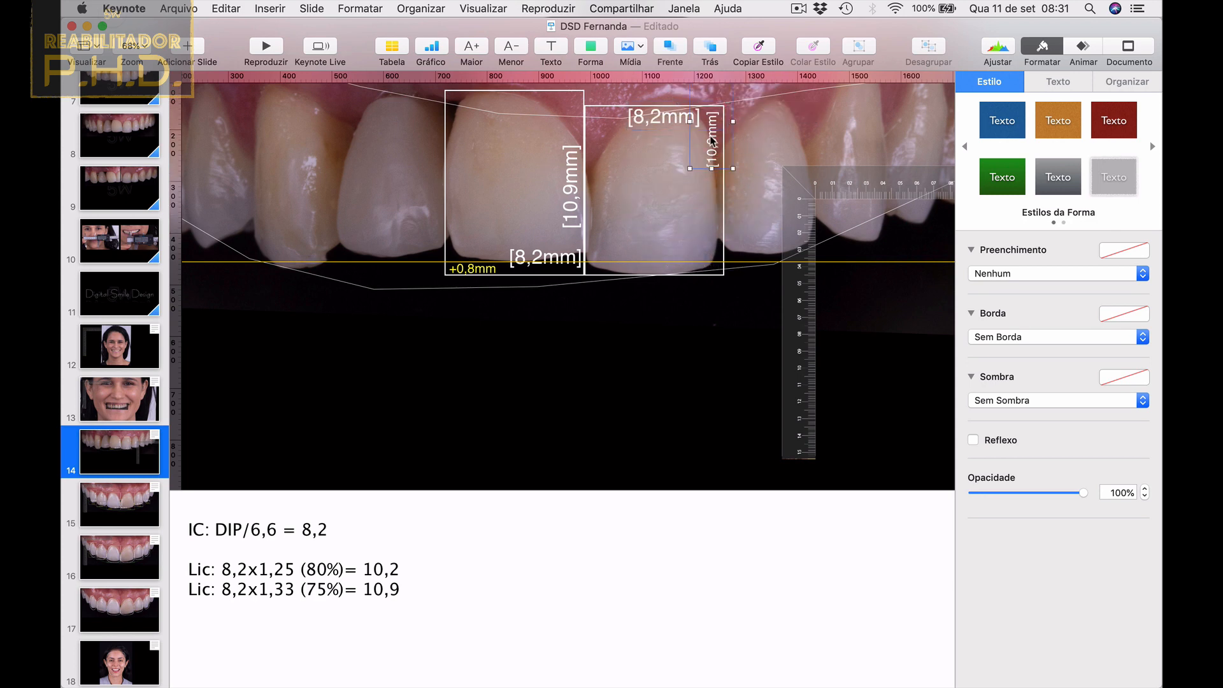
left_click(760, 49)
left_click(666, 121)
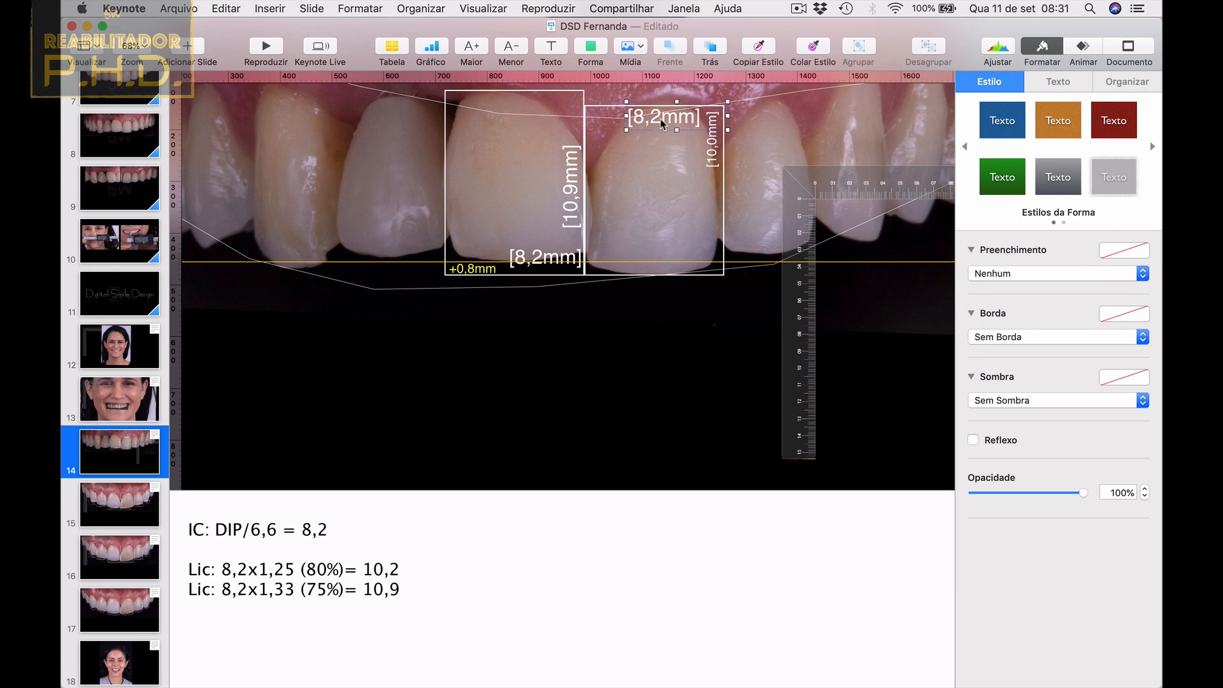
left_click(815, 49)
left_click_drag(669, 123, 698, 121)
Apply the copied label style to the left rectangle's "[10,9mm]" and "[8,2mm]" labels and move both to its upper inner corner.
left_click(570, 193)
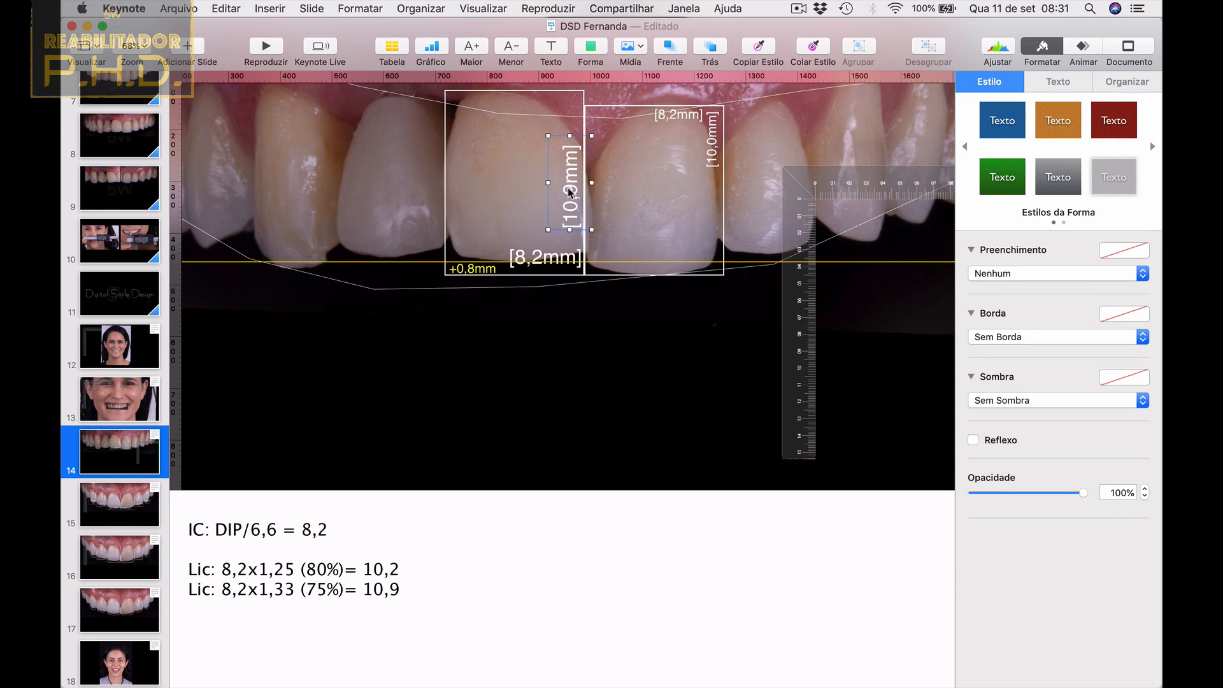
left_click(809, 48)
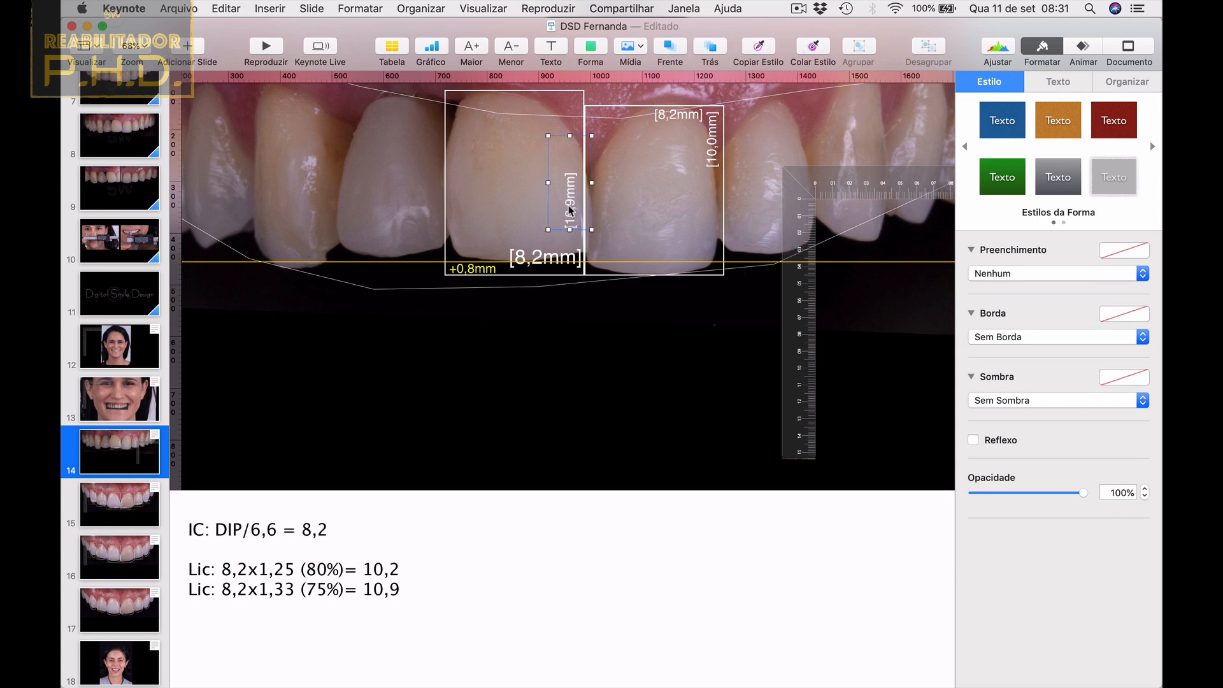
left_click_drag(568, 204, 570, 150)
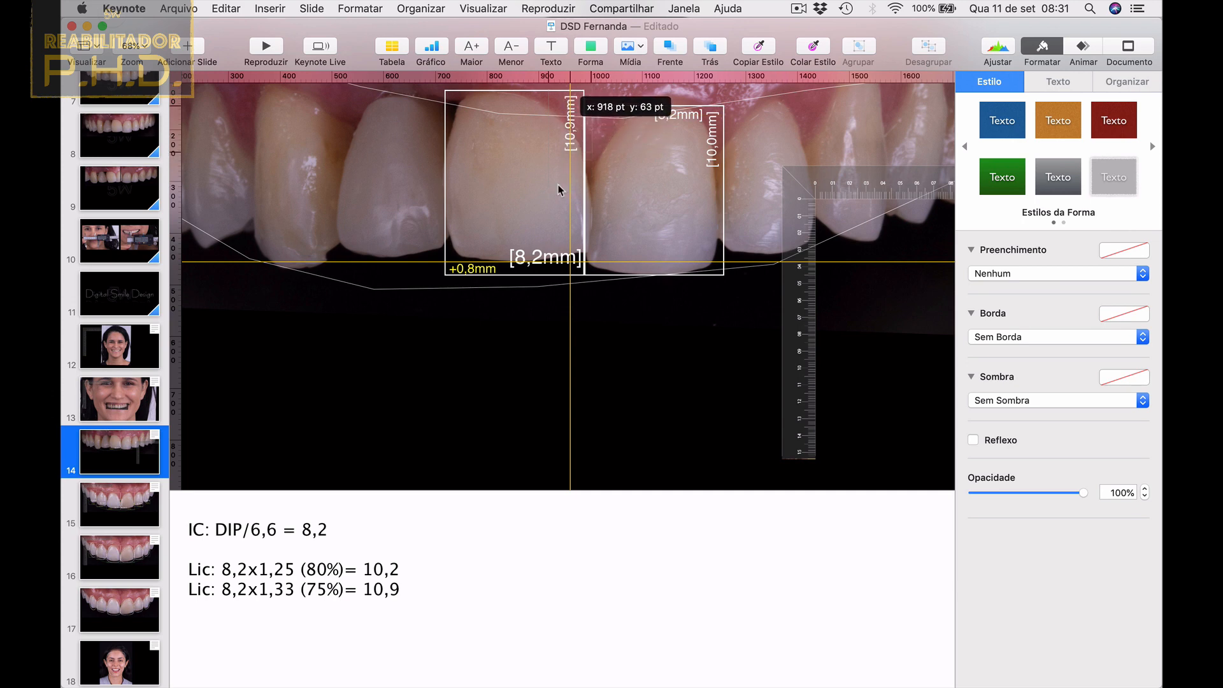
left_click_drag(547, 258, 555, 107)
left_click(815, 49)
left_click(659, 368)
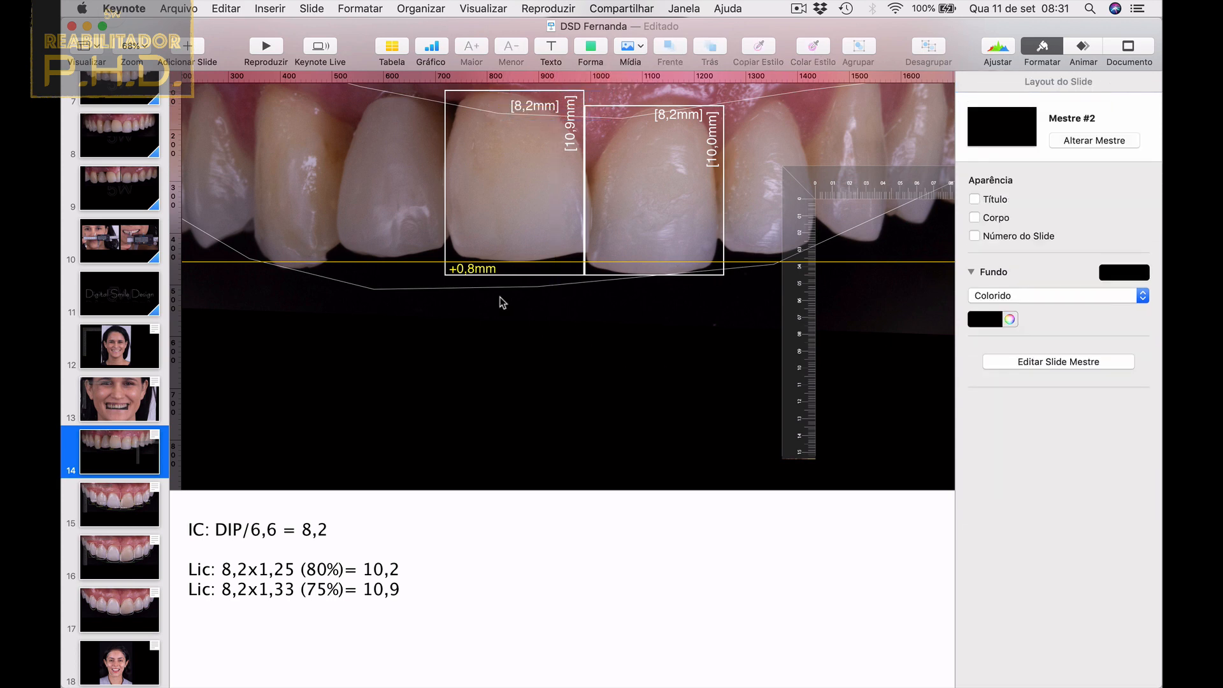
Duplicate the "+0,8mm" label, rotate it vertically and place it along the inner edge of the right central incisor's rectangle.
left_click(487, 273)
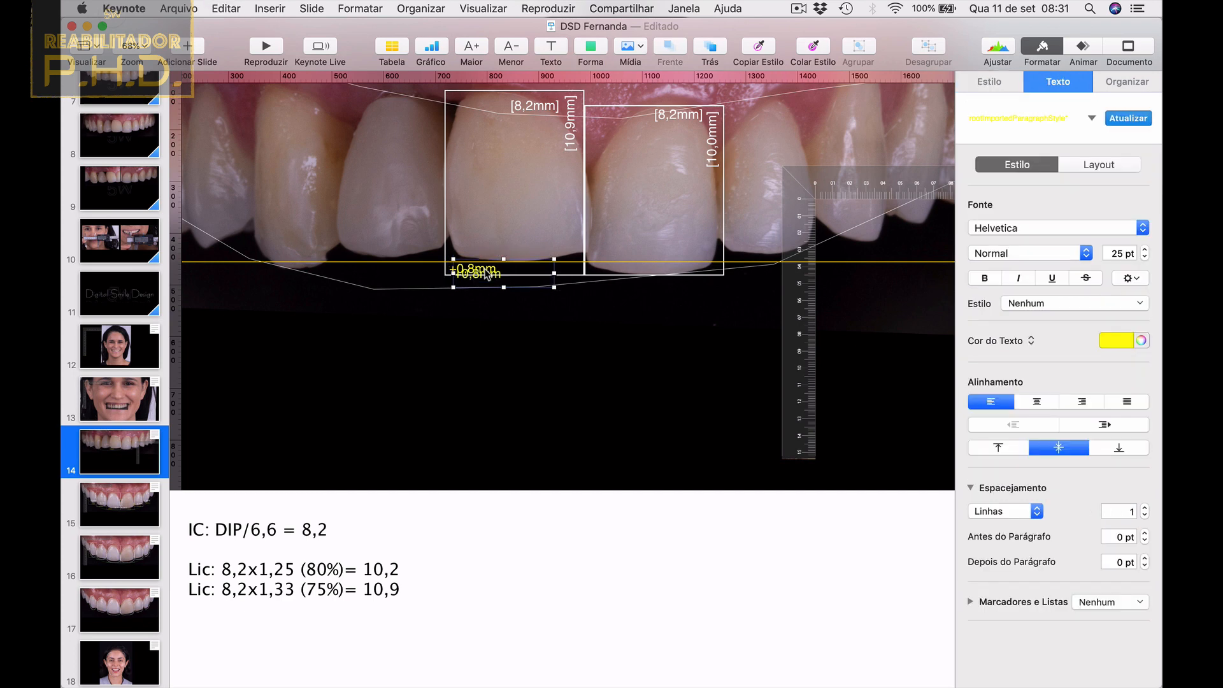
left_click_drag(487, 273, 633, 147)
left_click_drag(637, 236, 598, 207)
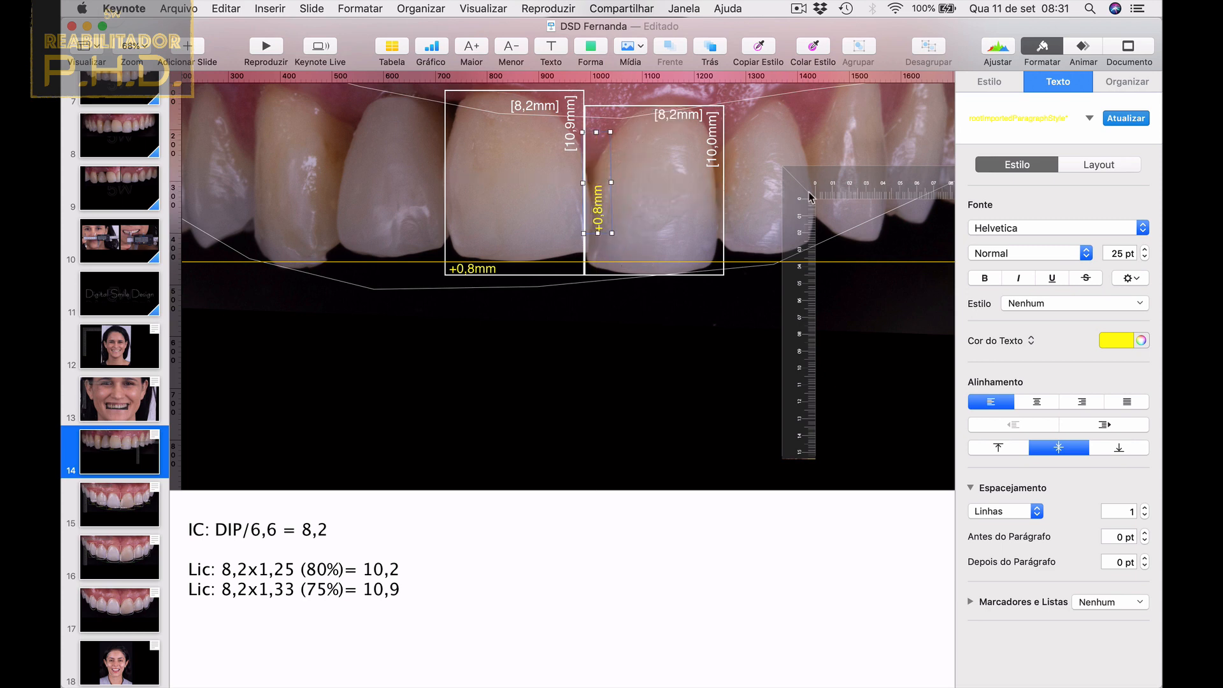
Measure the width discrepancy at the line between the two central incisors with the ruler, moving the vertical label off the scale.
left_click_drag(818, 190, 606, 189)
scroll(588, 185, "up", 5)
scroll(589, 185, "up", 3)
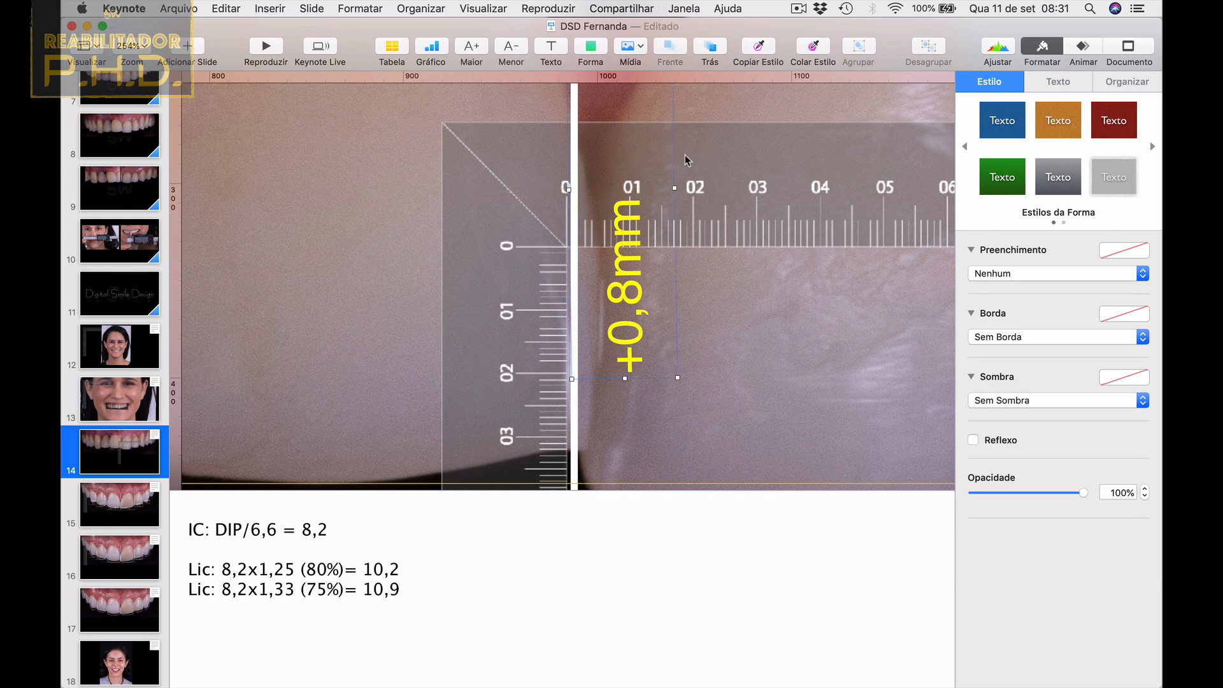
left_click_drag(688, 159, 697, 160)
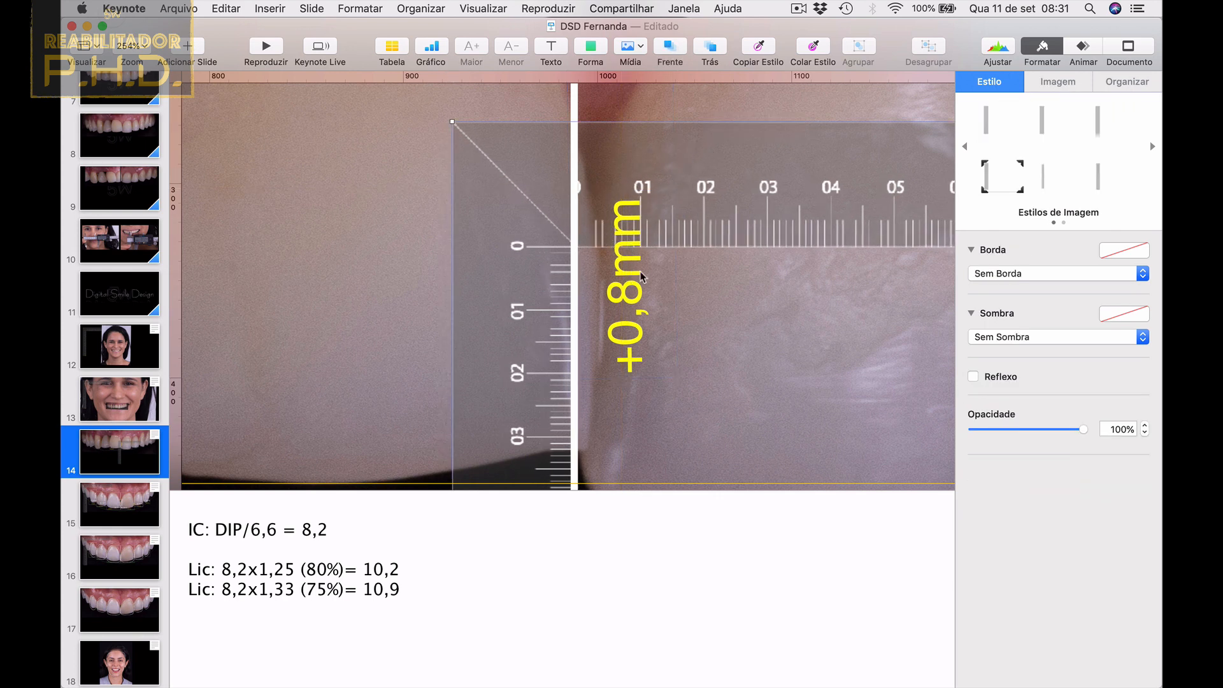
left_click_drag(629, 238, 768, 240)
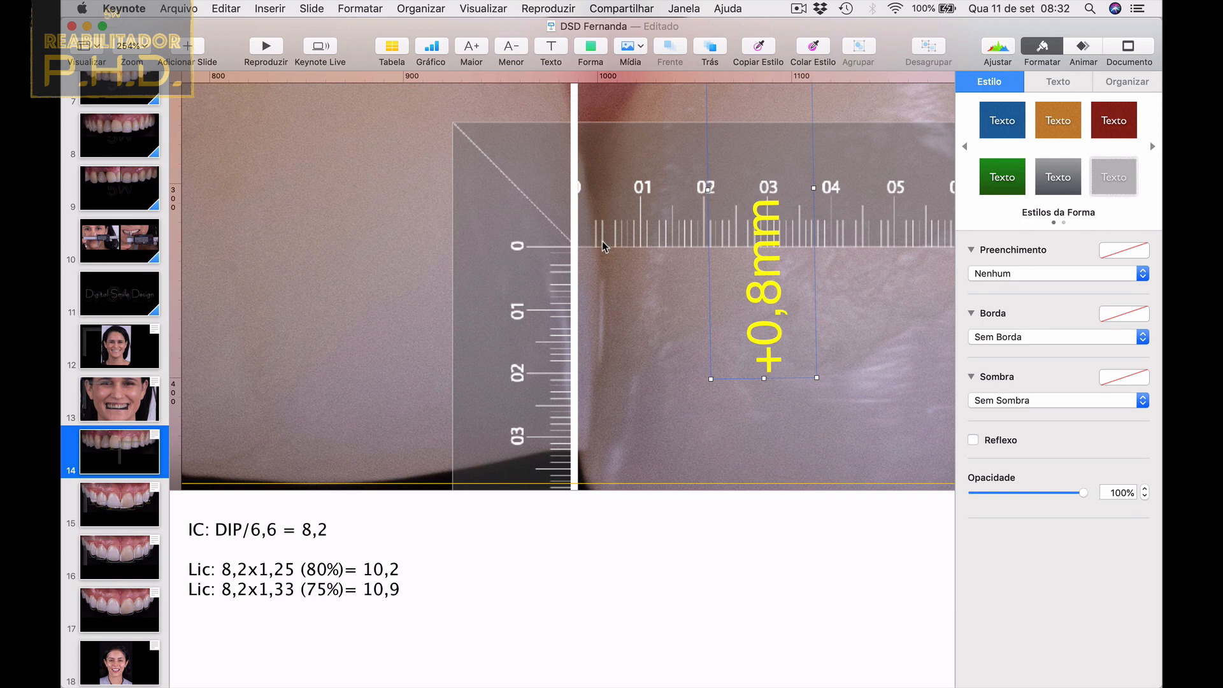
Change the vertical label's text to "+0,4mm" and place it just inside the right rectangle's inner edge, clear of the ruler.
left_click(776, 352)
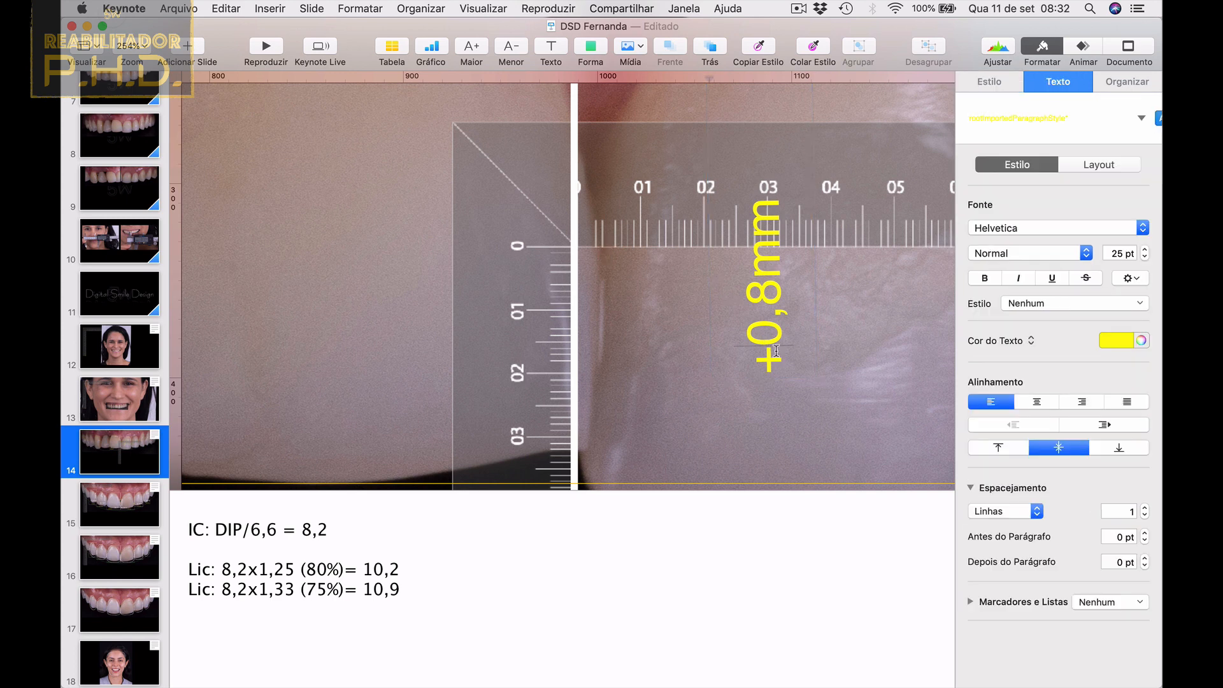
key("Right")
key("Right")
key("Right")
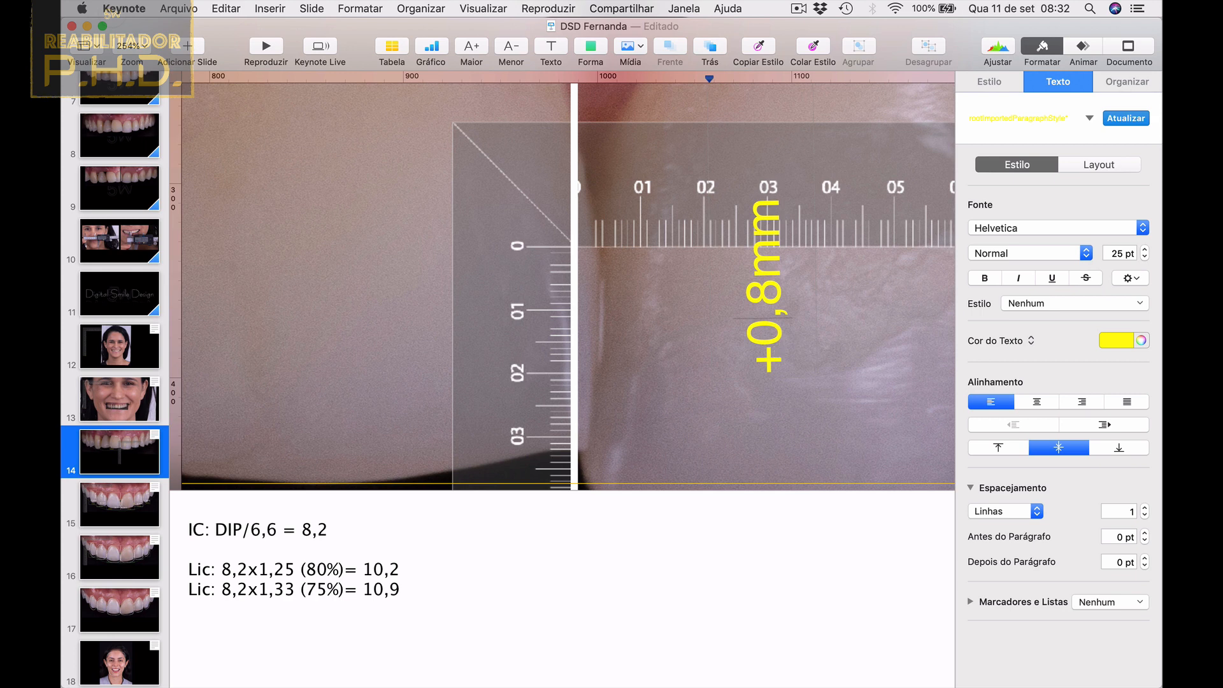
key("BackSpace")
type("4")
left_click(844, 205)
left_click_drag(845, 205, 565, 128)
left_click_drag(768, 282, 622, 311)
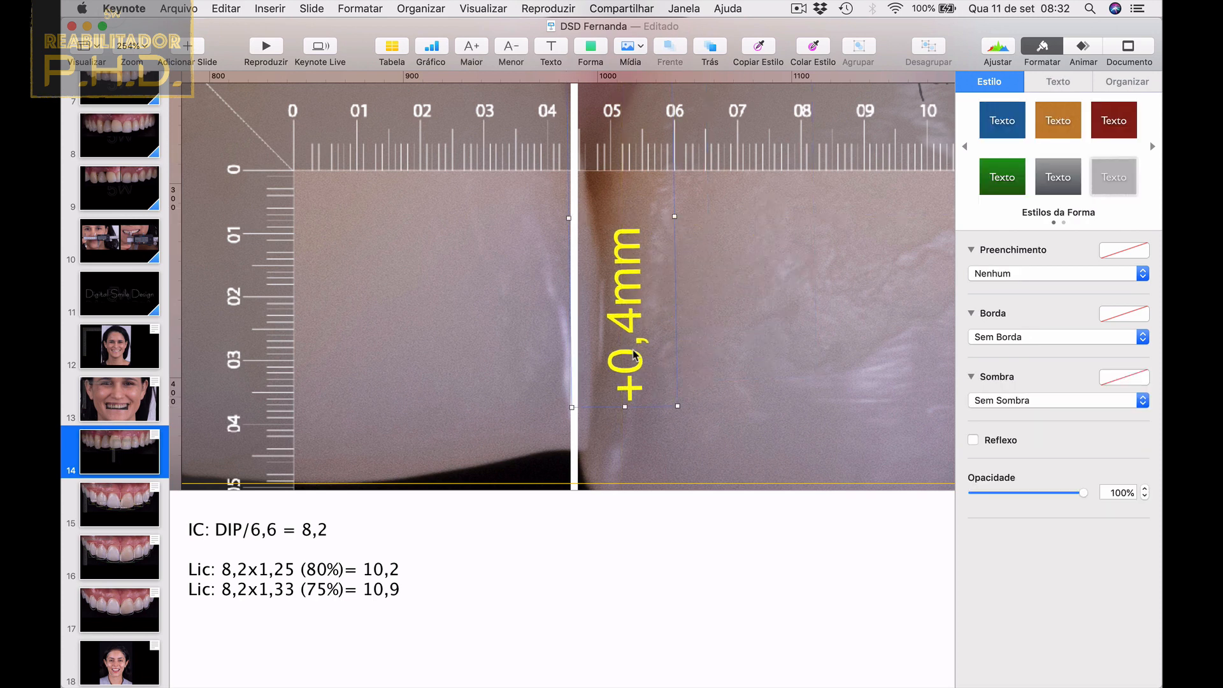
Paste a copy of the "+0,4mm" label inside the left rectangle's inner edge and change its text to "-0,4mm".
key("super+v")
left_click_drag(647, 361, 540, 353)
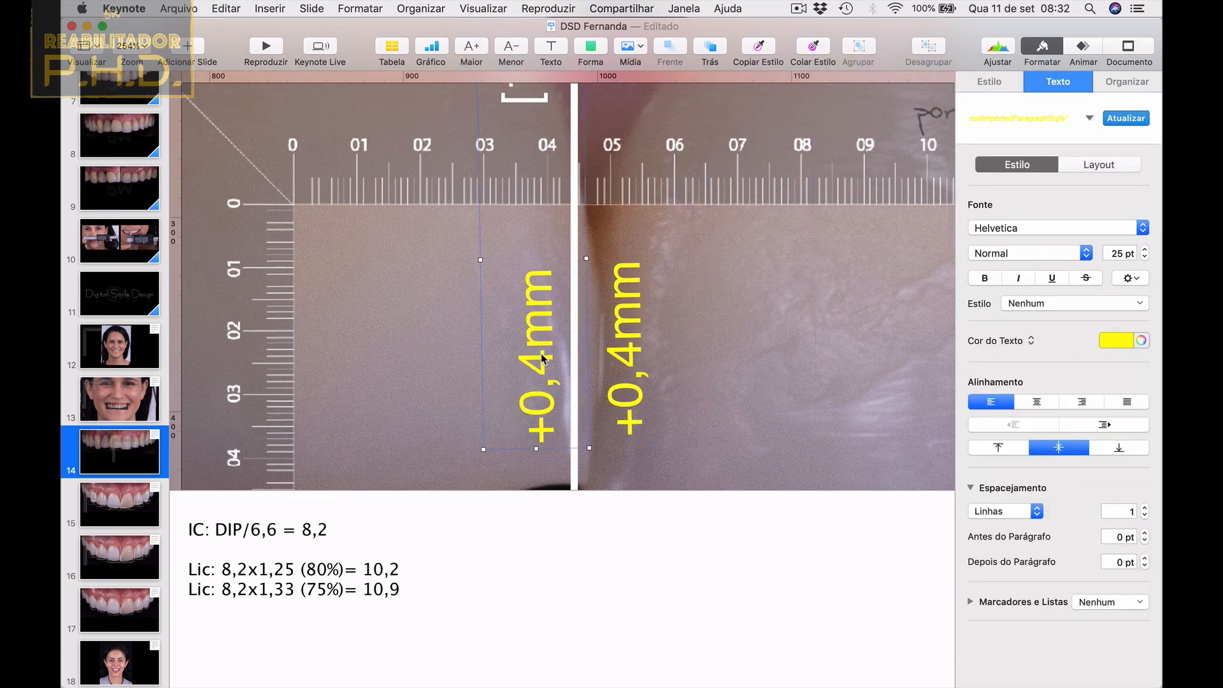
left_click(542, 356)
key("BackSpace")
type("-")
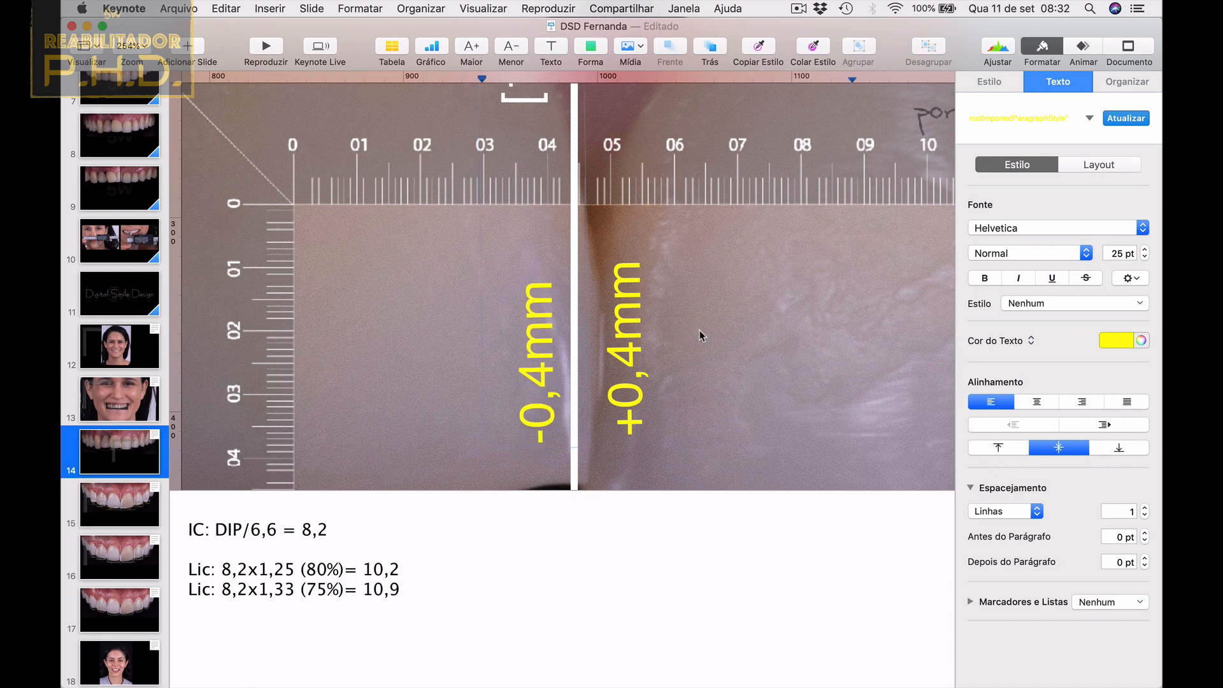
left_click(797, 333)
Move the ruler below the teeth and adjust the positions of the two vertical labels beside the shared rectangle edge.
scroll(797, 332, "down", 2)
scroll(798, 332, "down", 3)
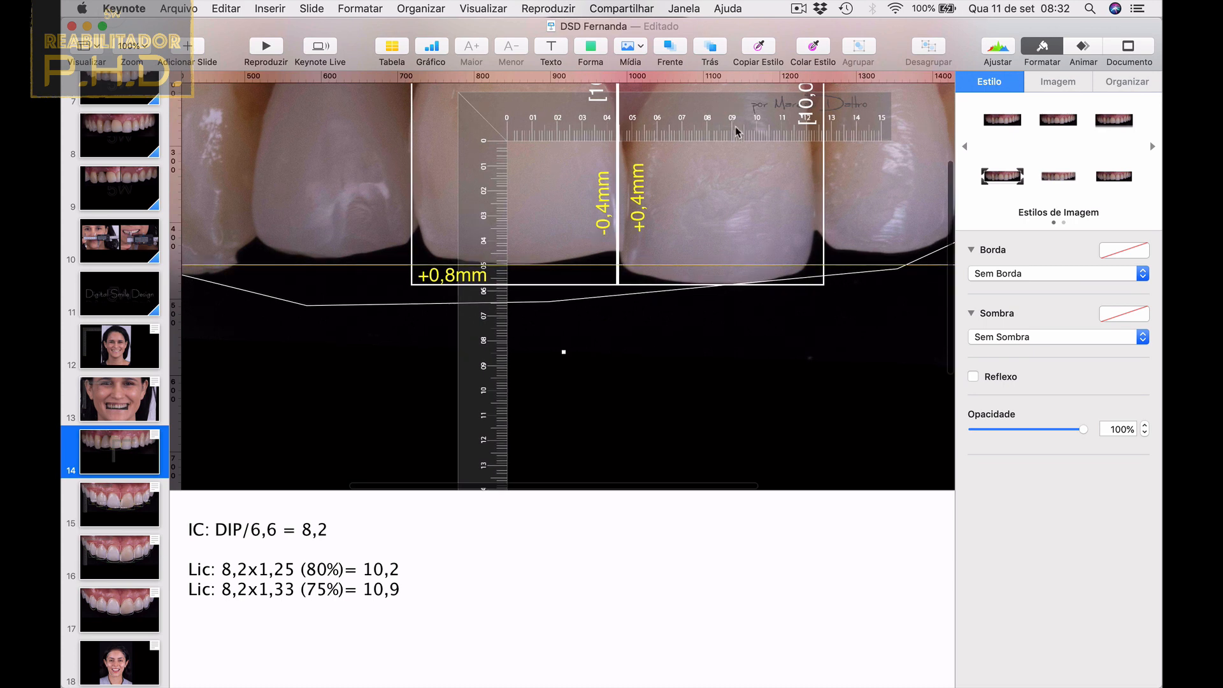
left_click_drag(729, 145, 740, 347)
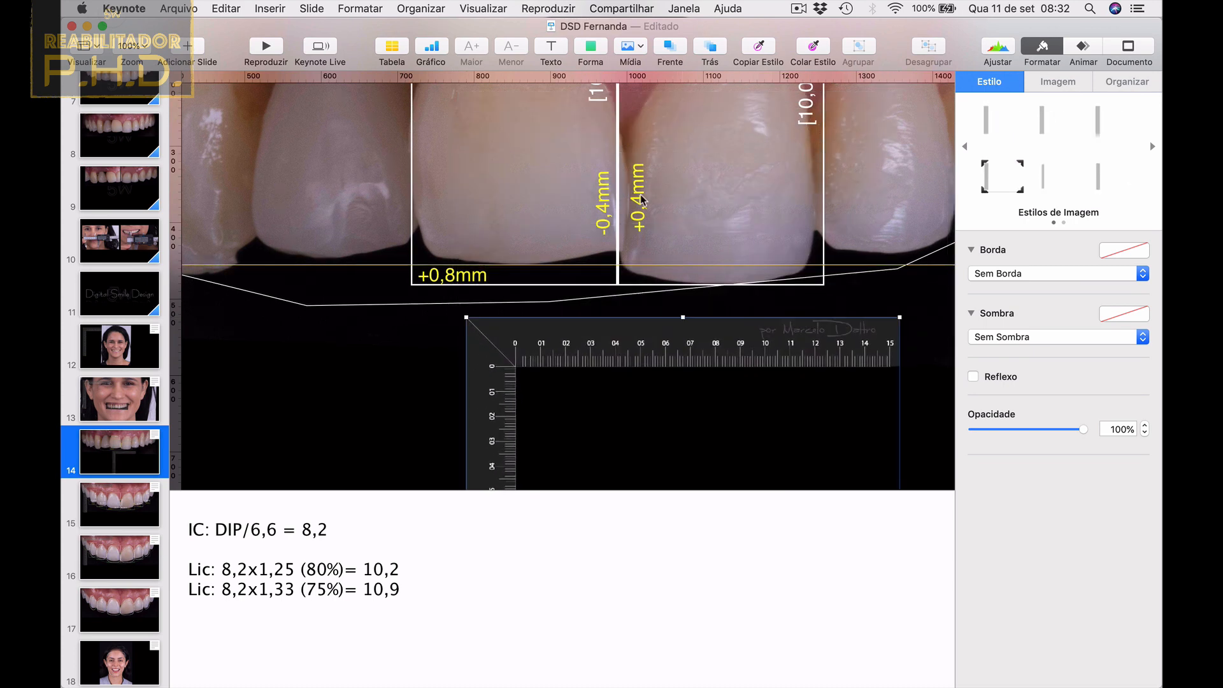
left_click_drag(640, 196, 603, 197)
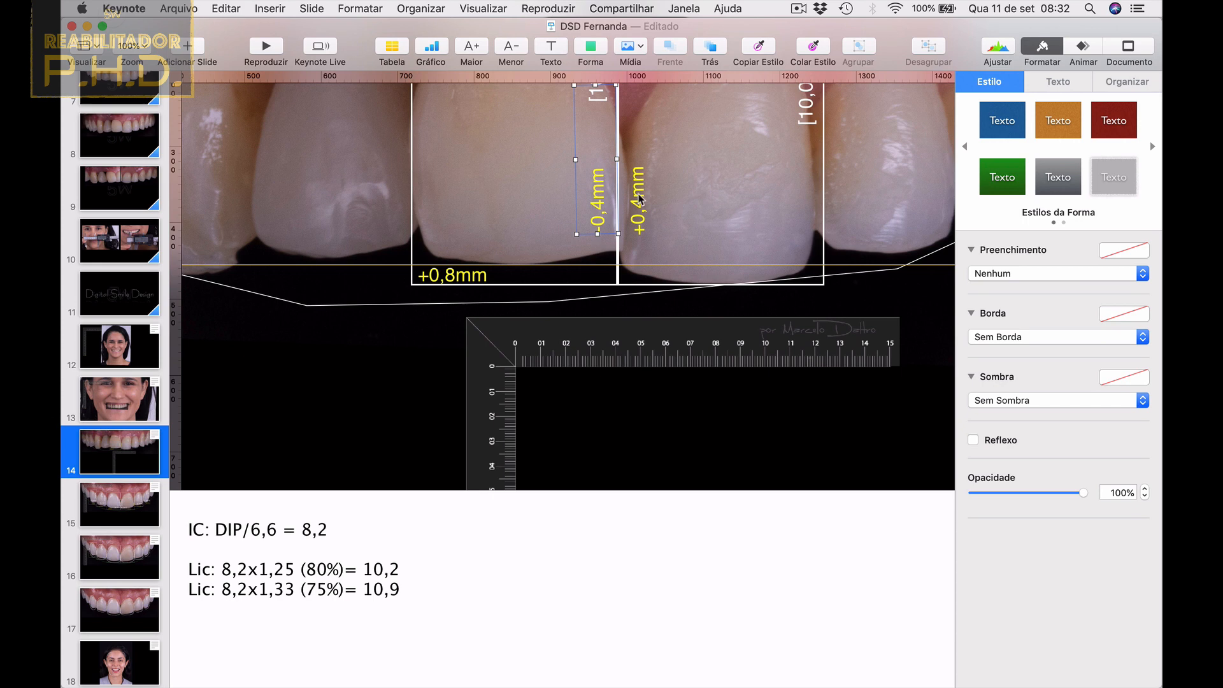
Duplicate the "-0,4mm" label towards the right rectangle's outer edge and measure the gap between tooth and edge with the ruler.
key("super+d")
left_click_drag(610, 200, 758, 196)
left_click_drag(736, 332, 586, 172)
scroll(470, 194, "up", 10)
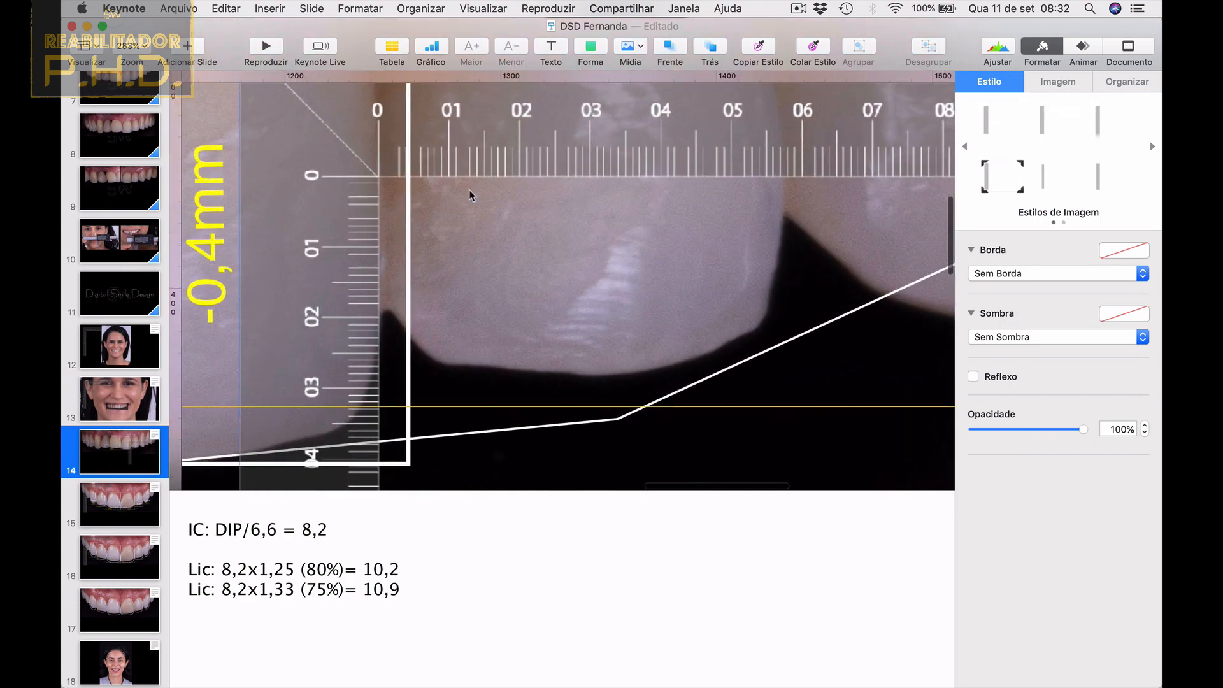
scroll(470, 193, "up", 3)
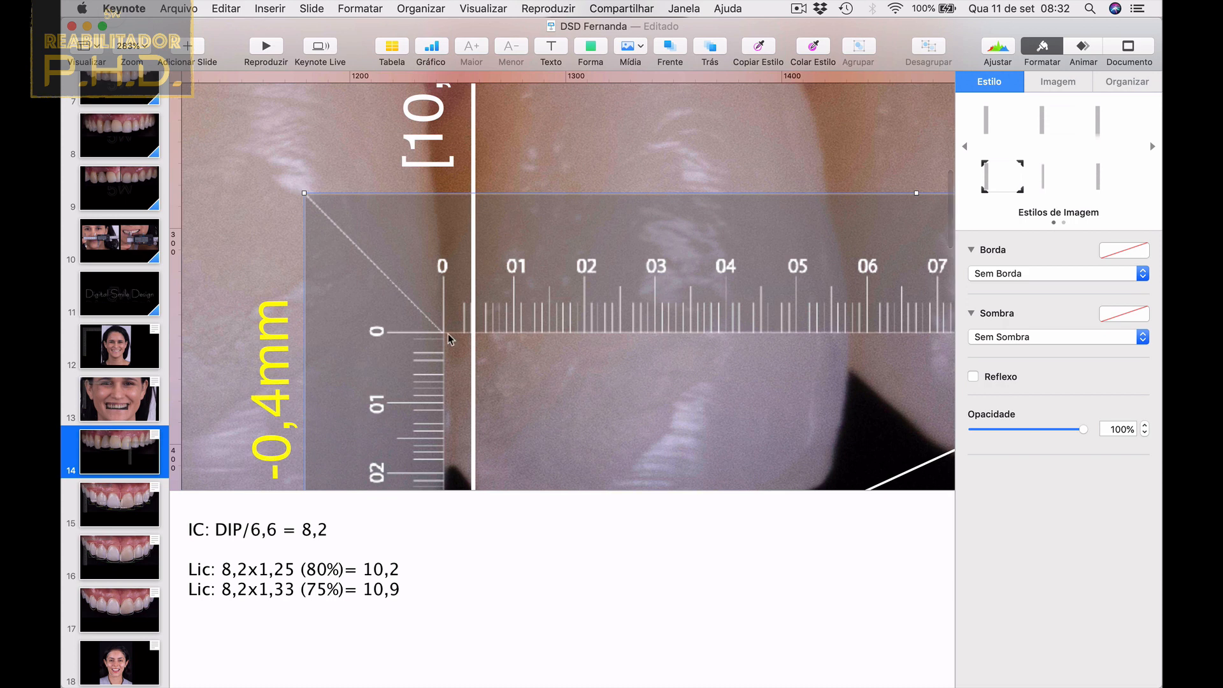
Change the duplicated label's text to "+0,4mm" and place it just inside the right rectangle's outer edge.
left_click(269, 391)
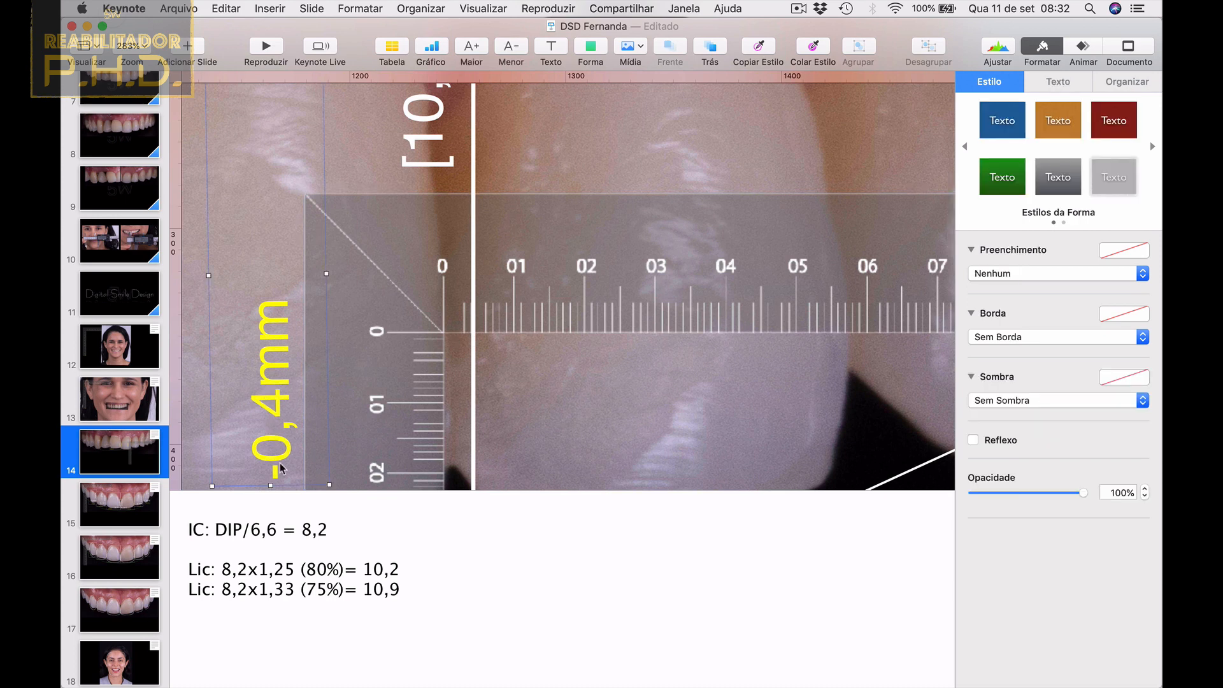
left_click(280, 463)
key("BackSpace")
type("4")
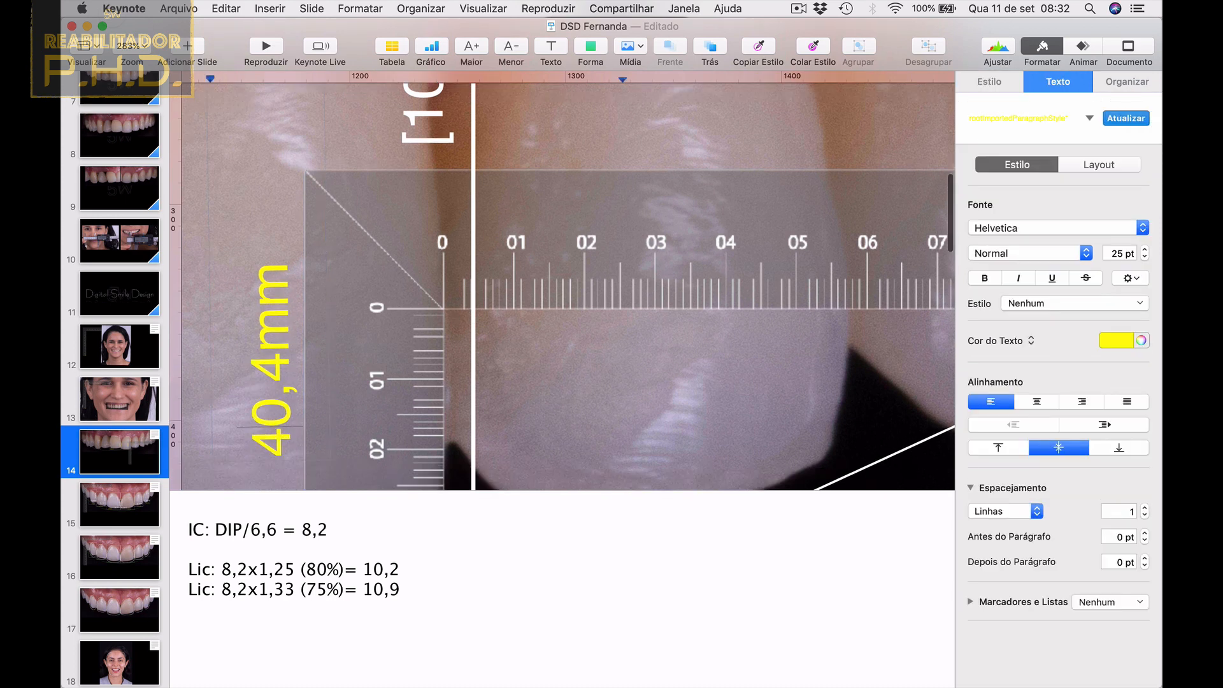
key("BackSpace")
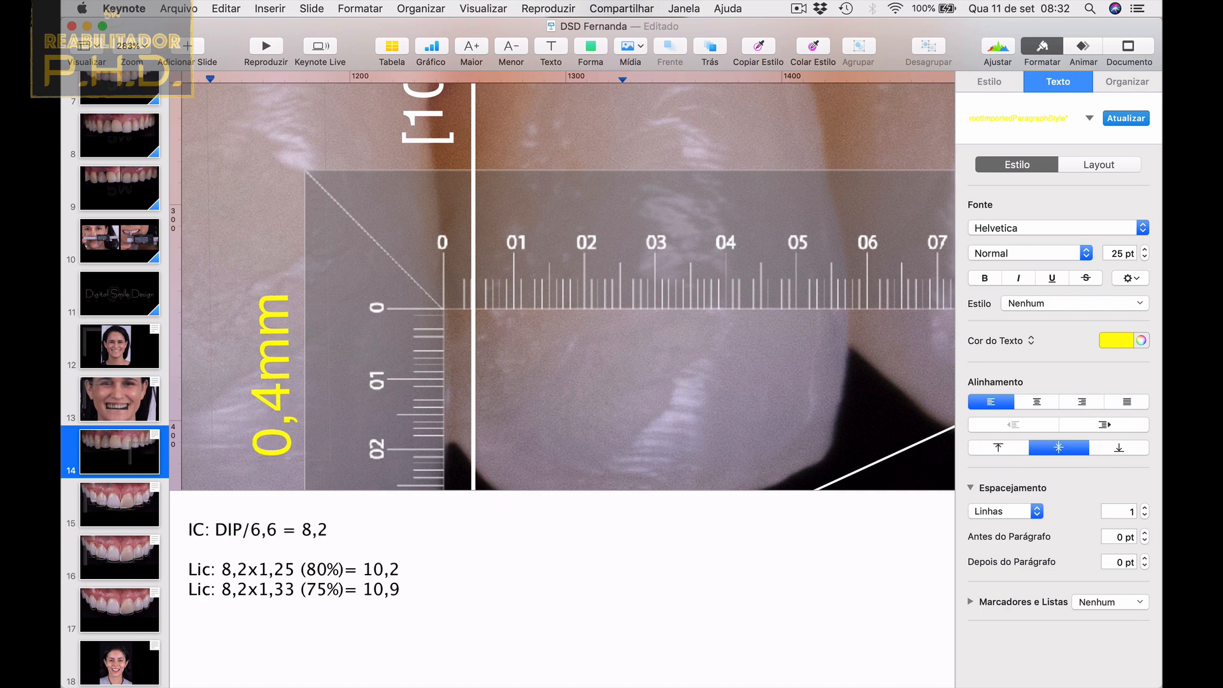
type("+")
left_click(268, 341)
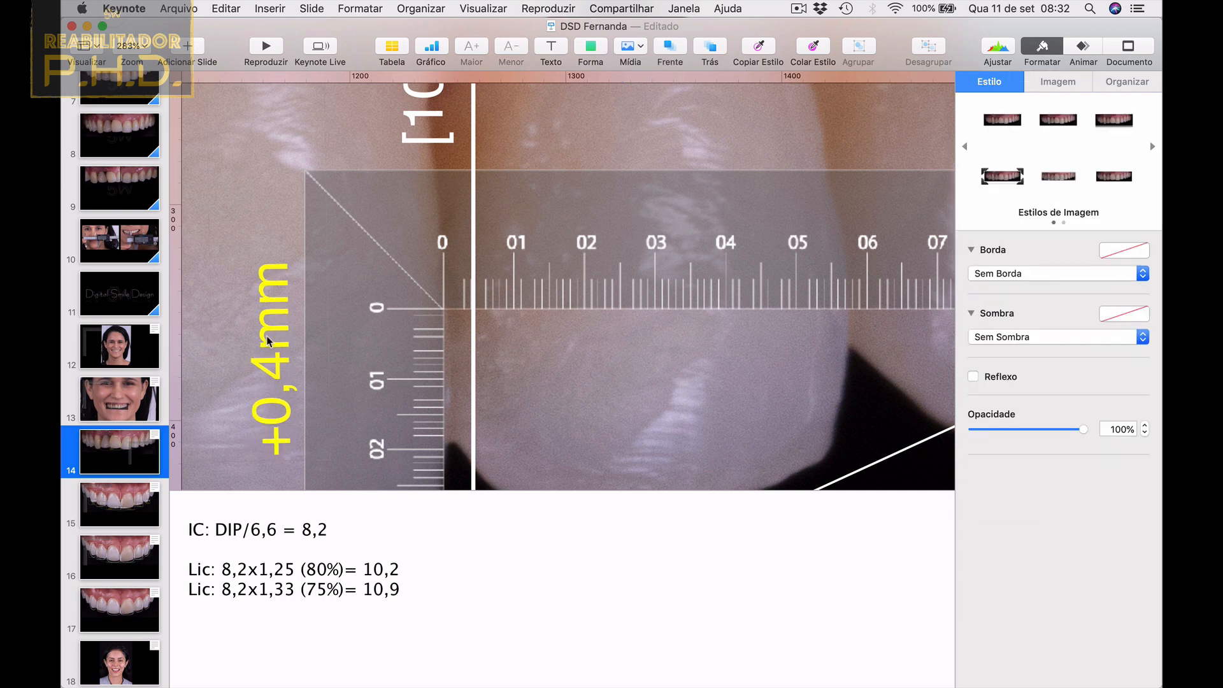
left_click_drag(268, 340, 413, 333)
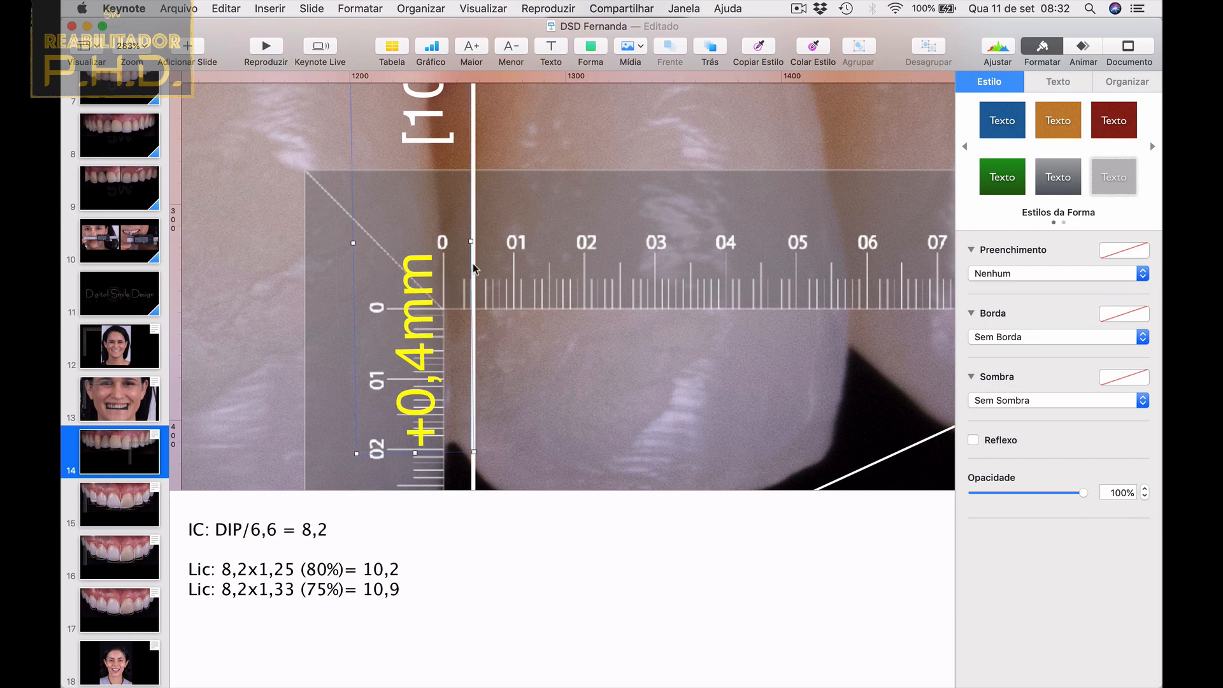
Move the ruler below the teeth, shift the outer "+0,4mm" label slightly inward and raise the "+0,4mm" label beside the shared edge.
scroll(475, 267, "down", 8)
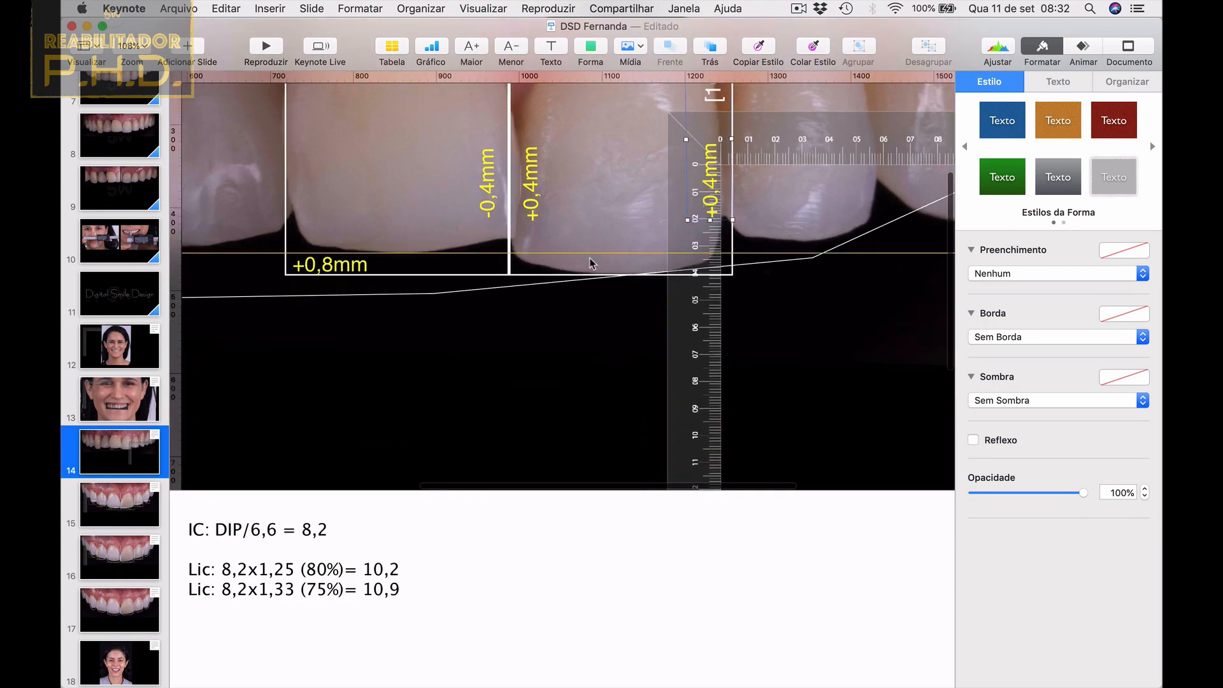
left_click_drag(694, 237, 334, 474)
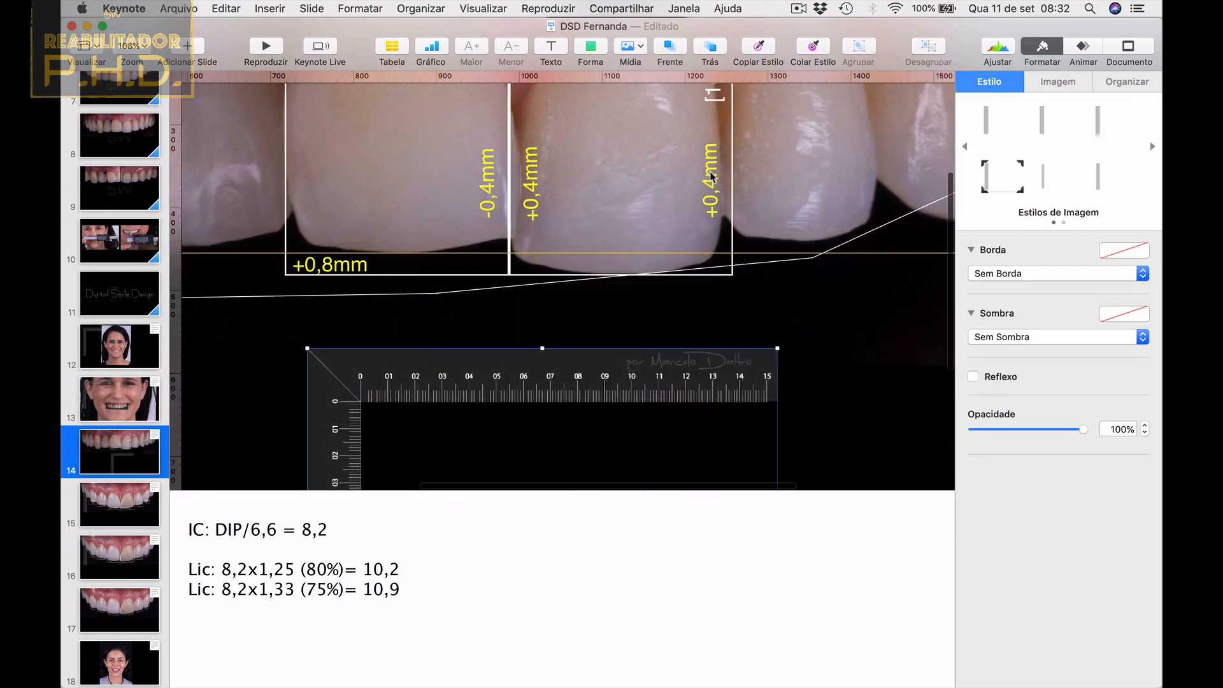
left_click_drag(712, 177, 709, 174)
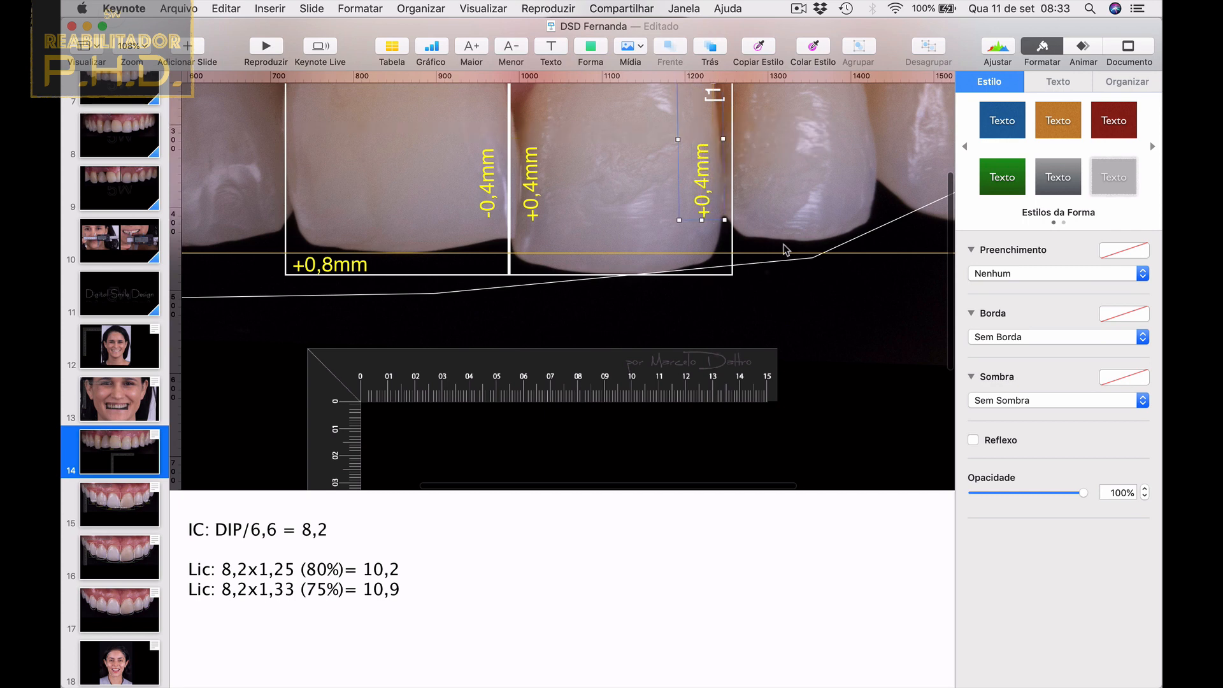
left_click(820, 375)
left_click_drag(532, 178, 532, 167)
Place a short outward arrow beneath the outer "+0,4mm" label and an opposite-facing duplicate beneath the "+0,4mm" label beside the shared edge.
left_click(595, 50)
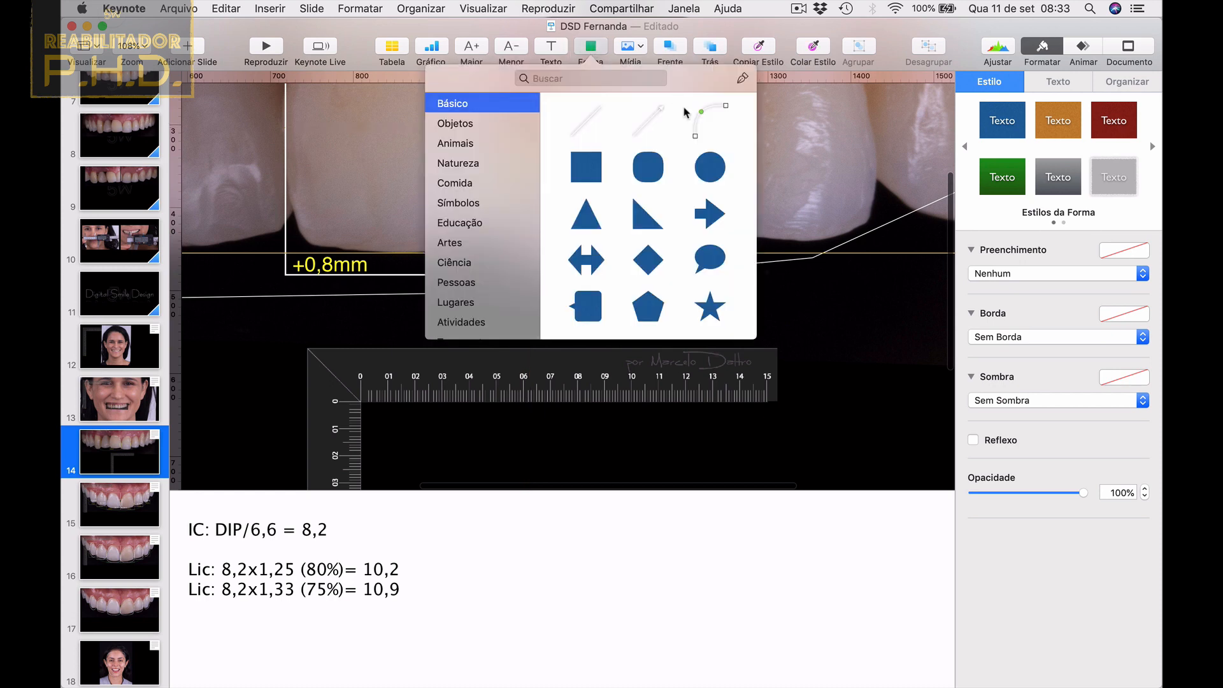
left_click(649, 120)
left_click_drag(527, 327, 699, 230)
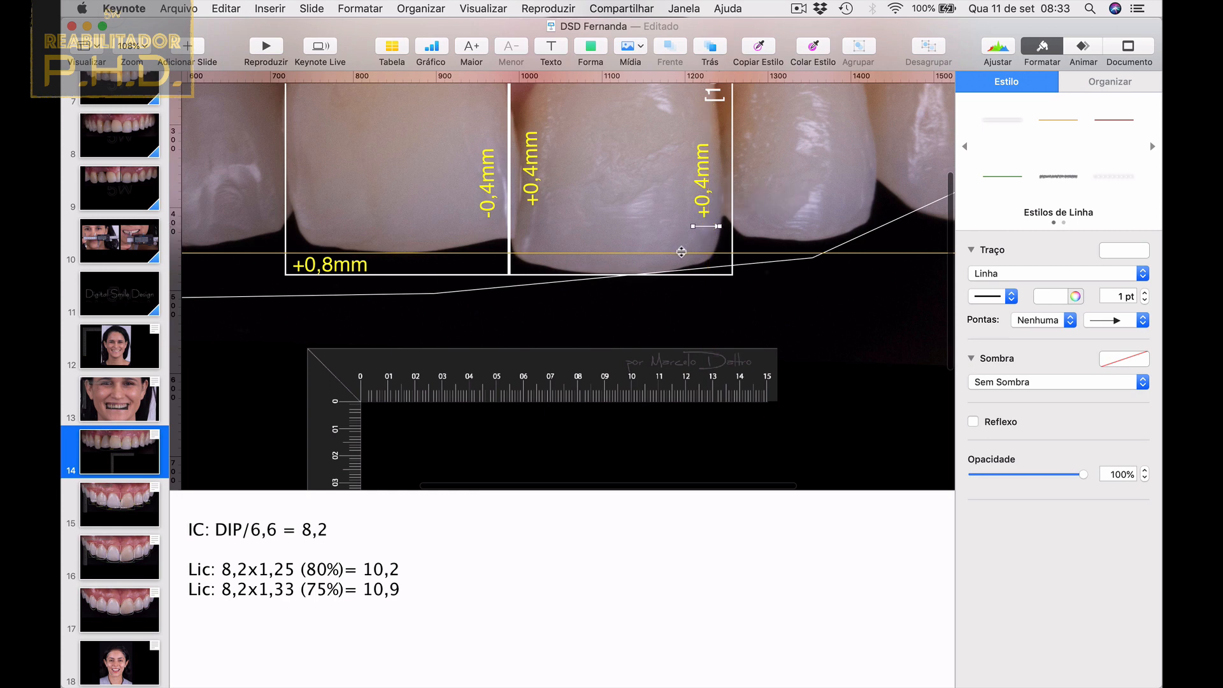
key("super+d")
left_click_drag(726, 234, 541, 223)
left_click(630, 368)
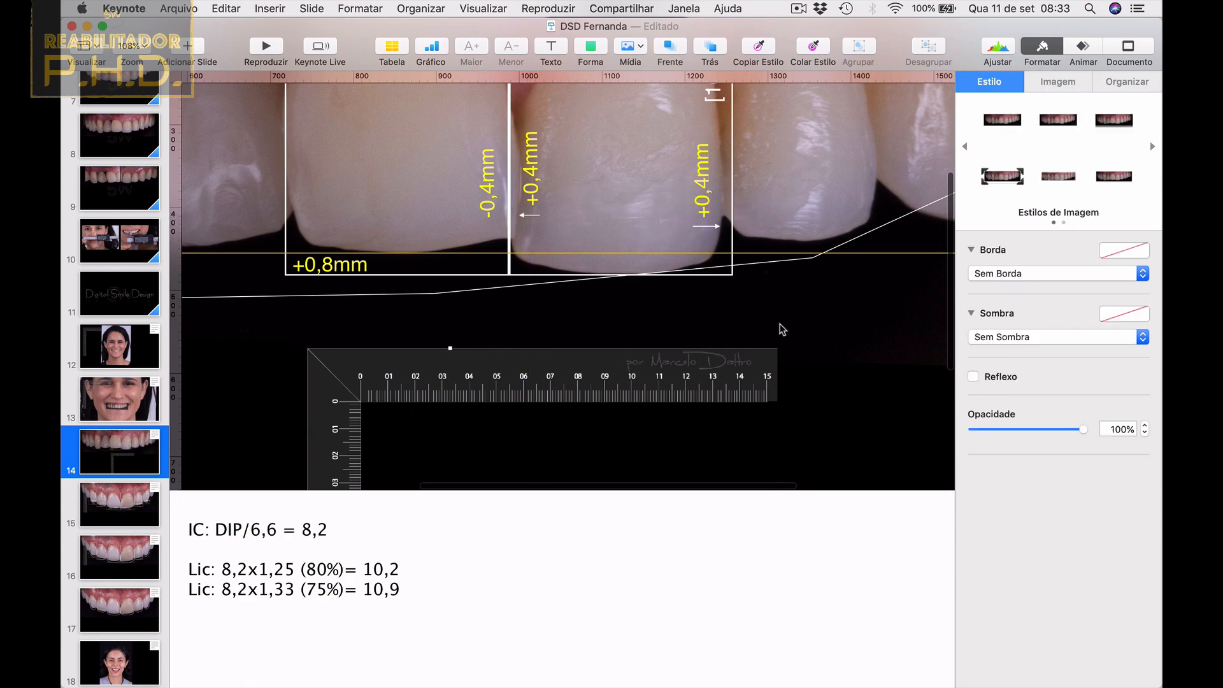
Add the line "LIL = 8,2x0,75 =" below the existing calculations in the presenter notes.
scroll(781, 330, "down", 5)
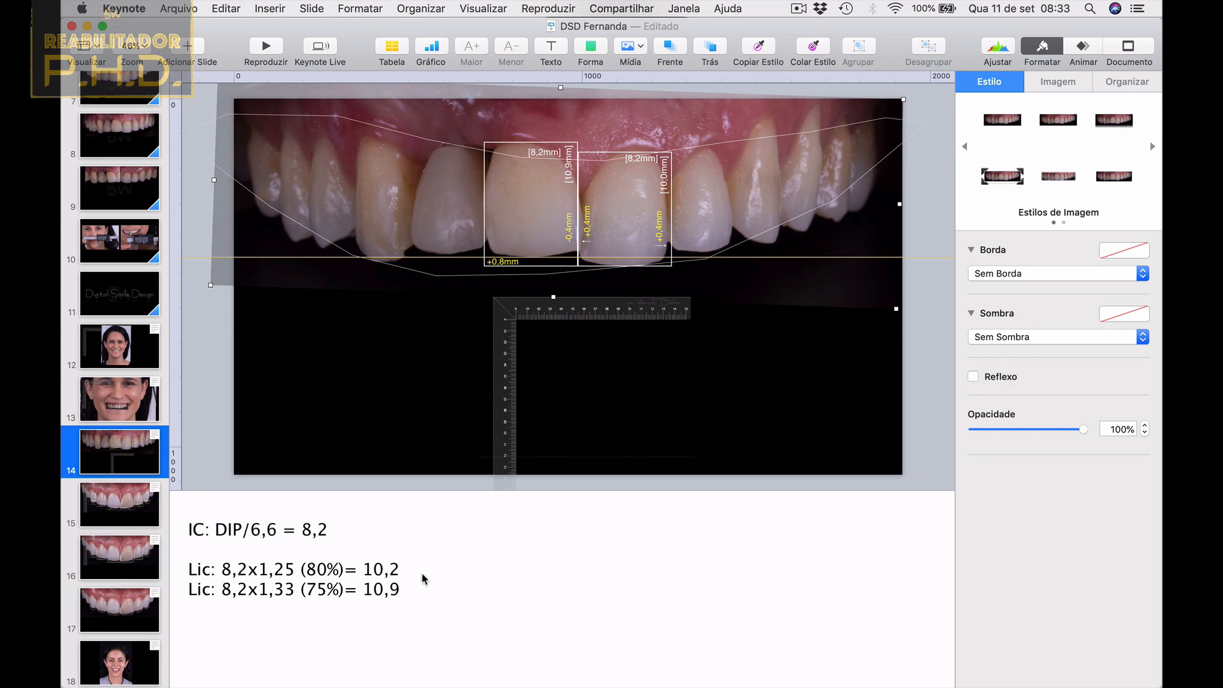
left_click(411, 597)
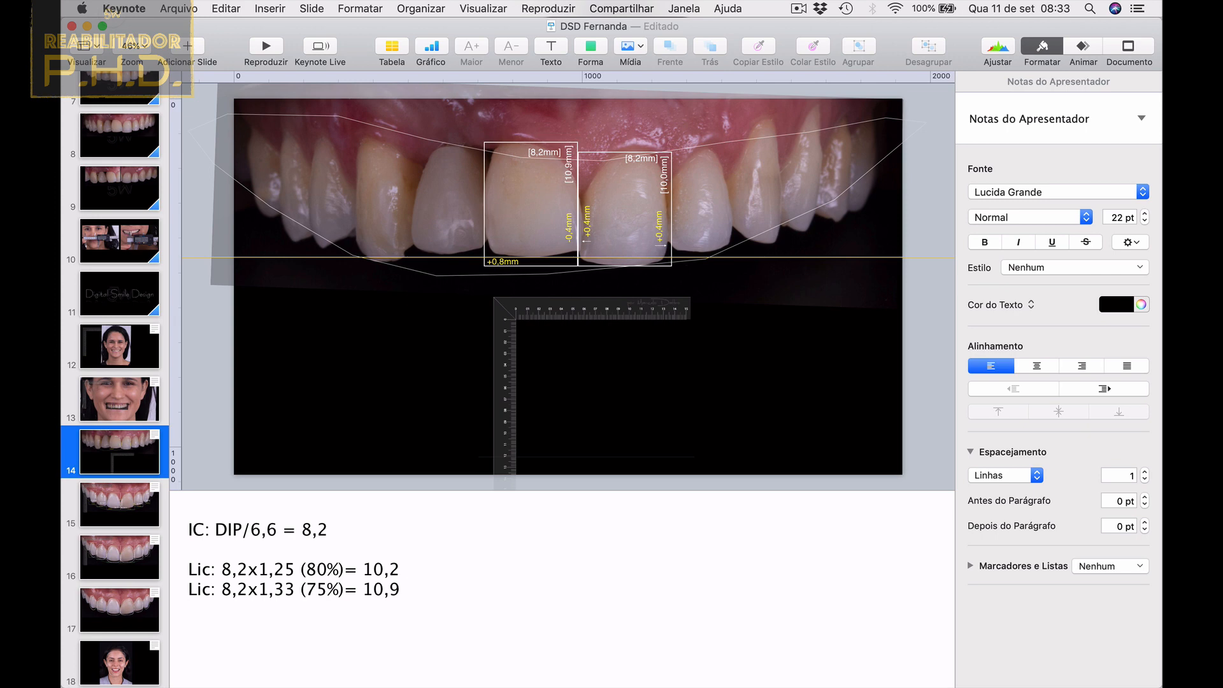
key("Return")
key("Return")
type("LIL = 8,2x0,75 =")
Switch to the Calculator, multiply 8,2 by 0,75 and enter 6,15 as the LIL result in the Keynote presenter notes.
key("ctrl+Up")
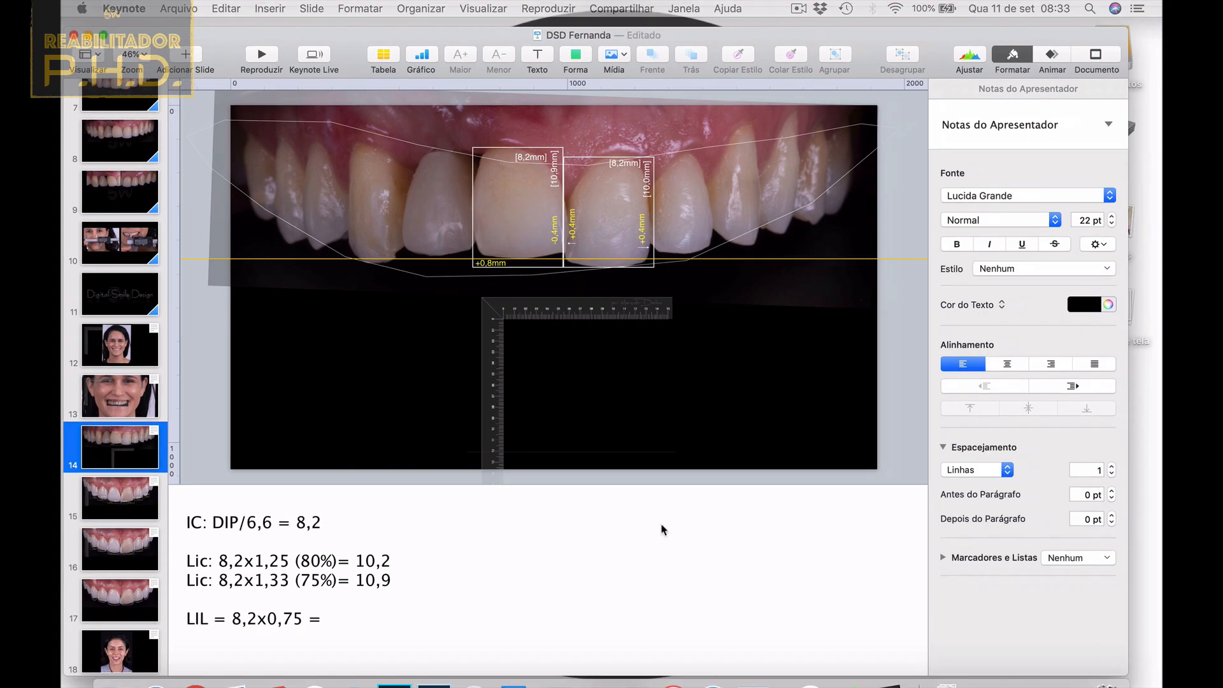
left_click(1030, 228)
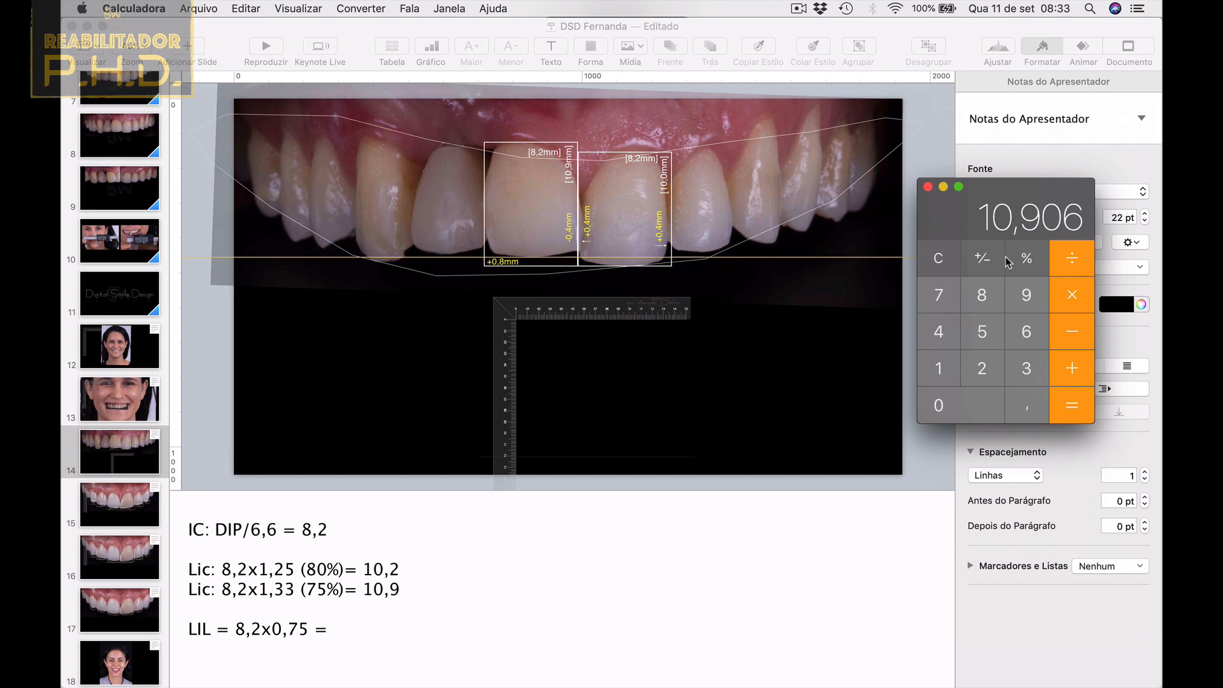
left_click(982, 295)
left_click(1026, 409)
left_click(995, 373)
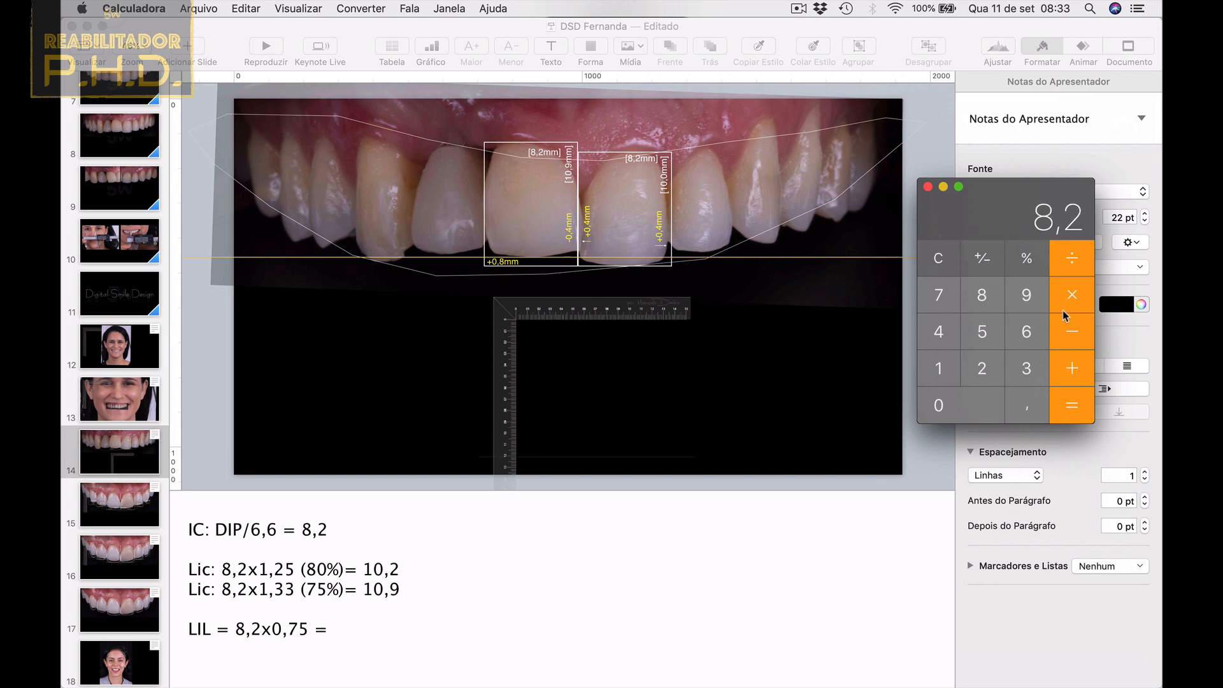
left_click(1067, 309)
type("0,75")
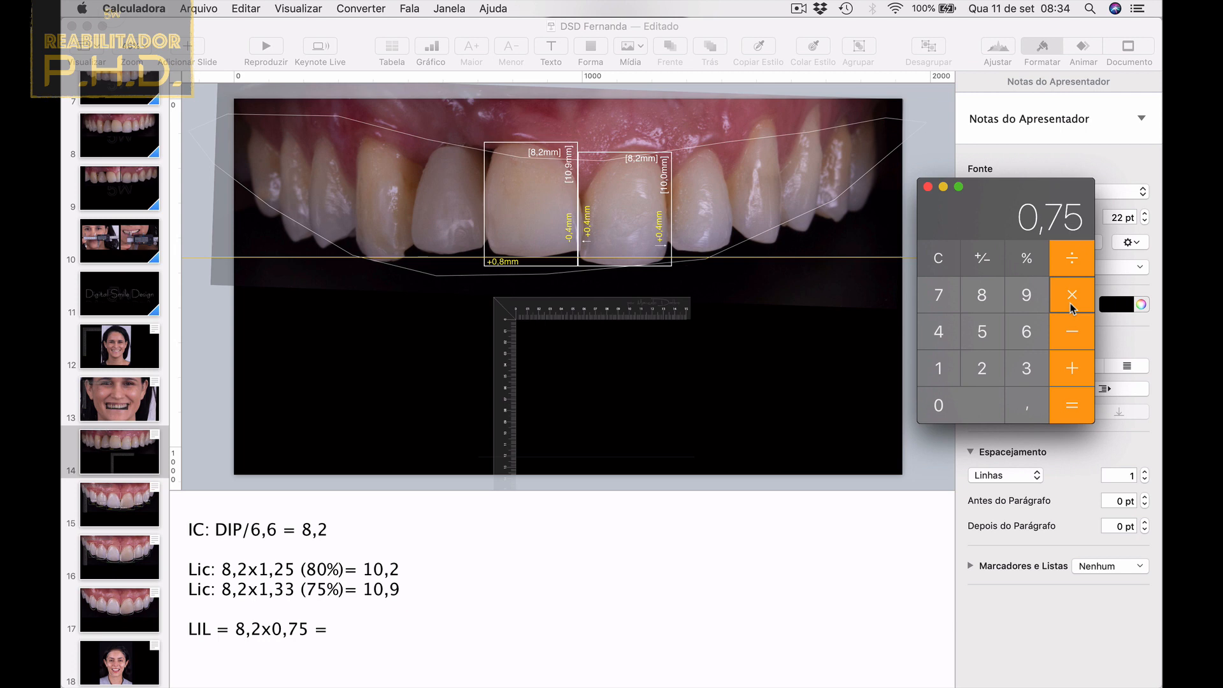
key("Return")
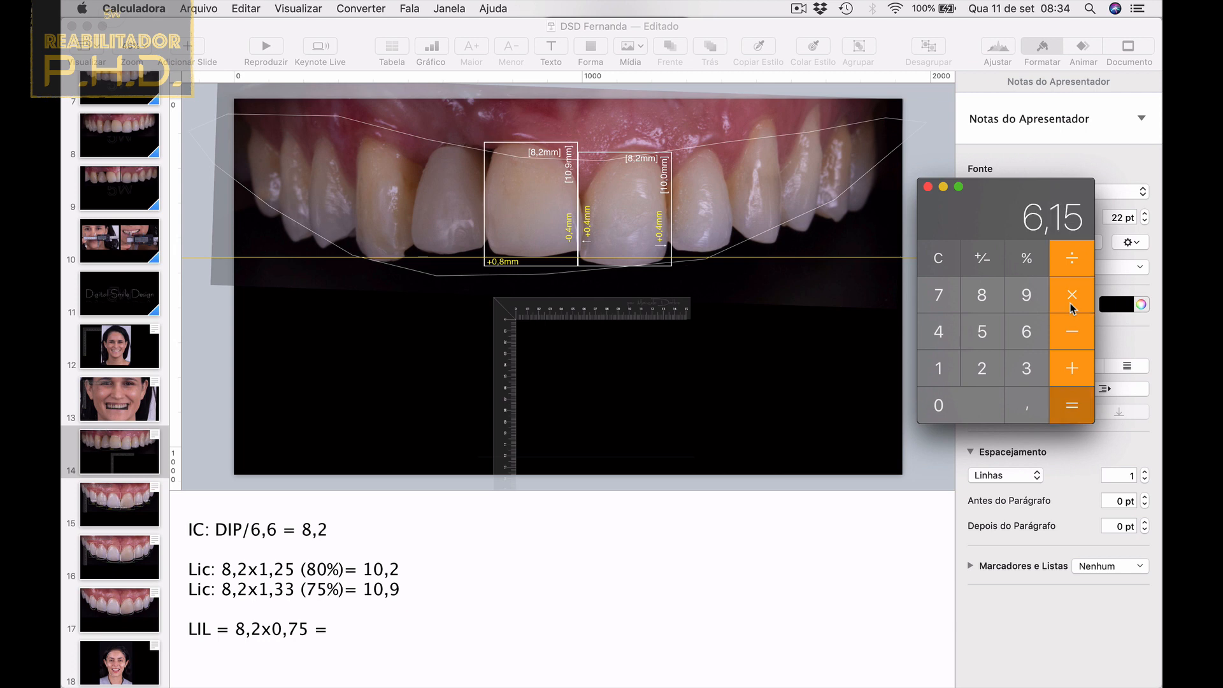
left_click(341, 628)
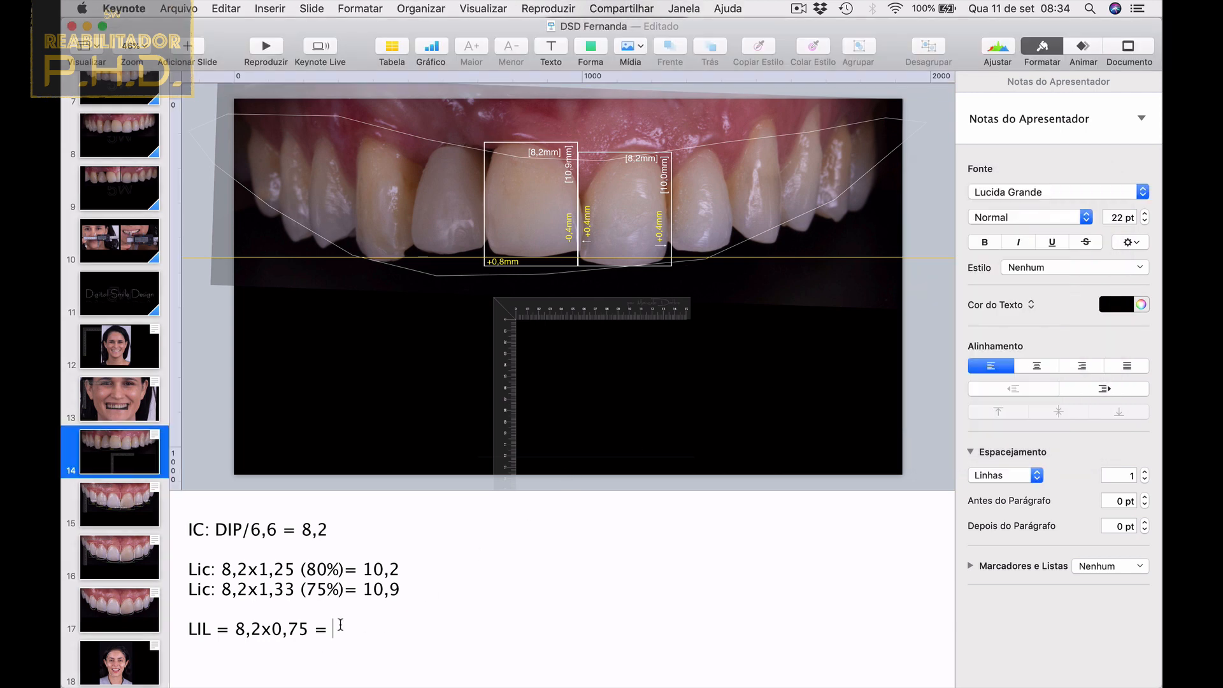
type("6")
type(",15 ")
Start a separate "LC =" line below the LIL calculation in the presenter notes.
type("LC")
type("=")
key("Left")
key("Return")
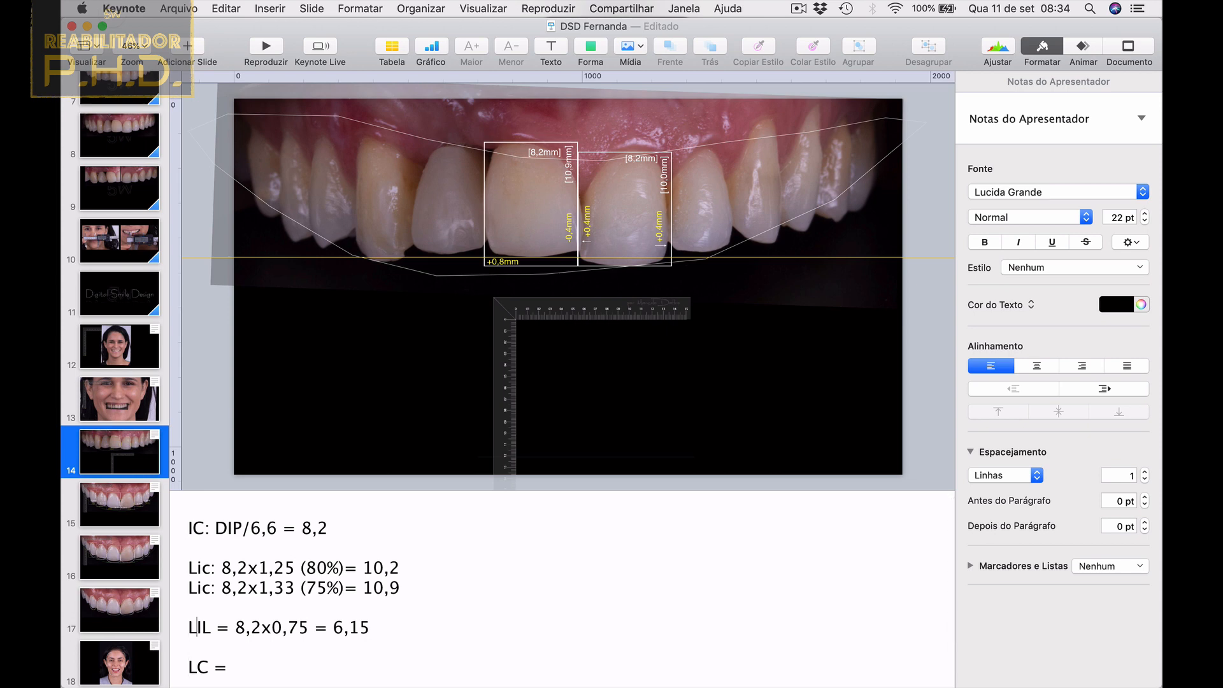
Rename the LIL abbreviation in the presenter notes as "Lil".
left_click(202, 627)
key("BackSpace")
key("BackSpace")
type("i")
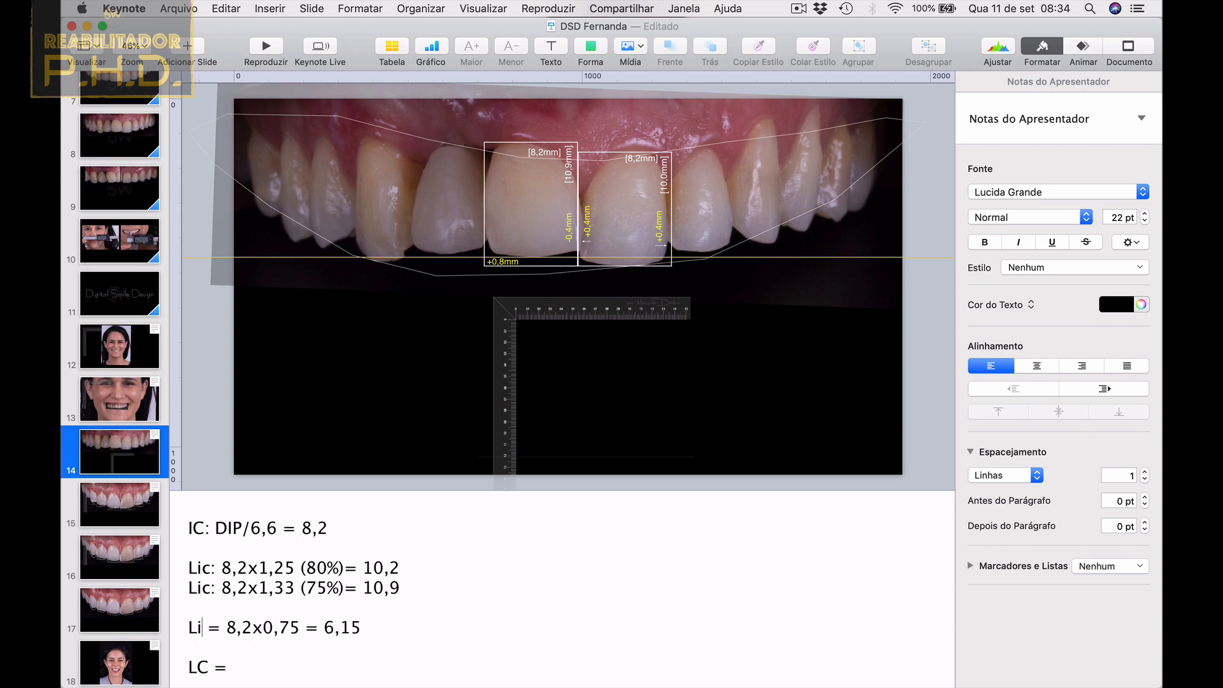
type("l")
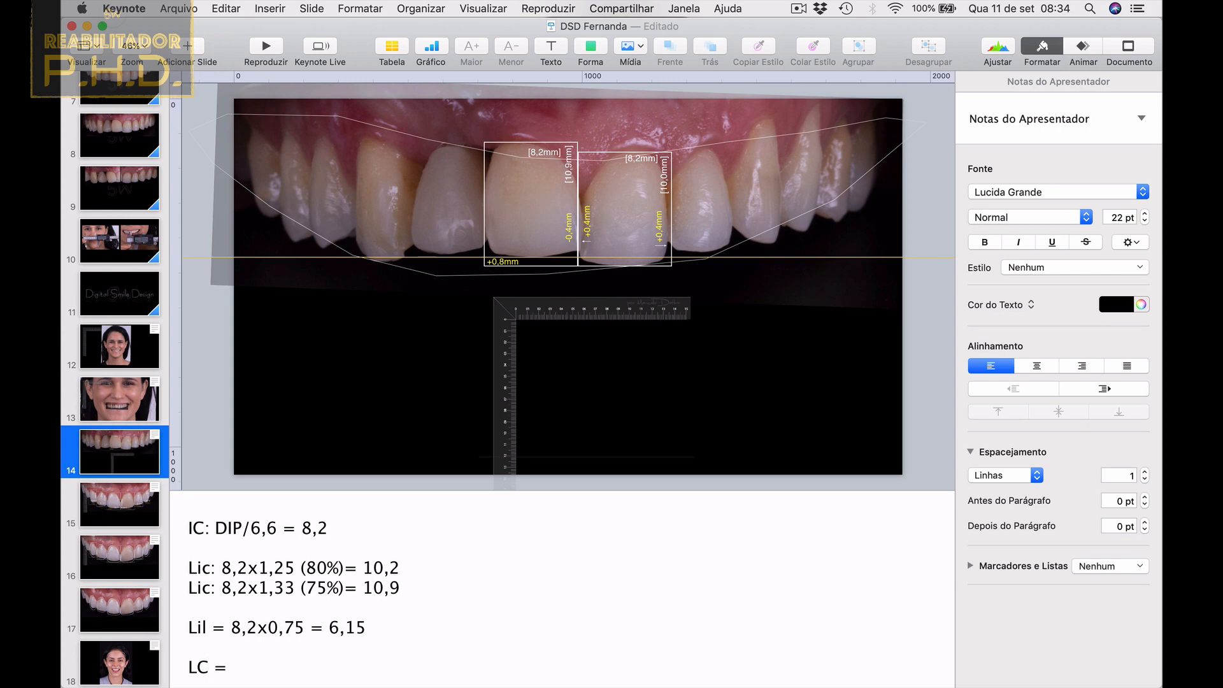
Rewrite the LC line in the presenter notes as "Lc = 8,2x0,9=".
key("BackSpace")
type("c = 8,2x0,1")
key("BackSpace")
type("9=")
Switch to the Calculator, multiply 8,2 by 0,9 and enter 7,38 as the Lc result in the Keynote presenter notes.
key("ctrl+Up")
left_click(1056, 254)
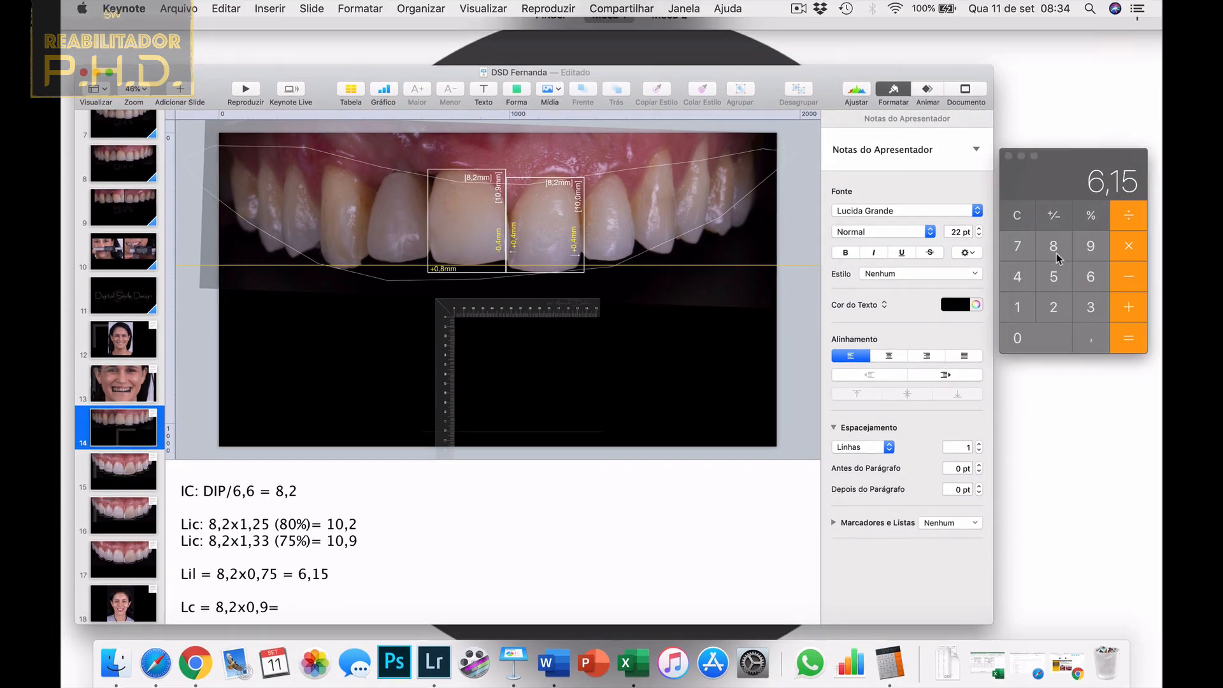
type("8,2")
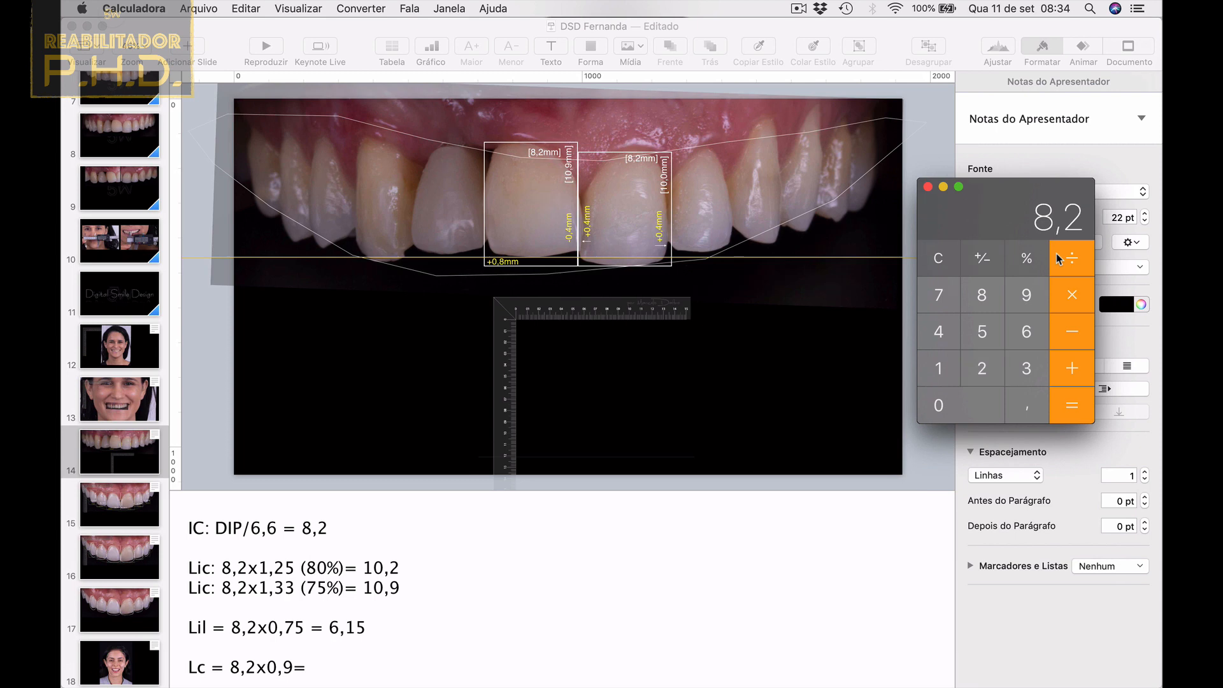
key("asterisk")
type(",9")
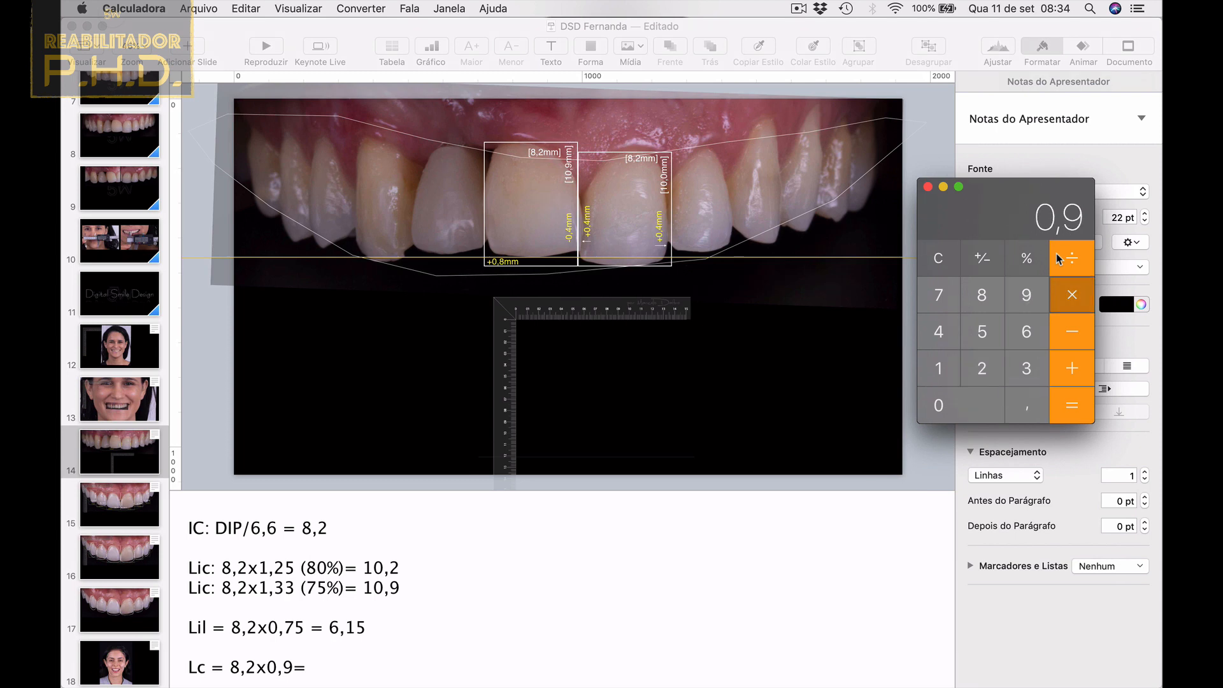
key("Return")
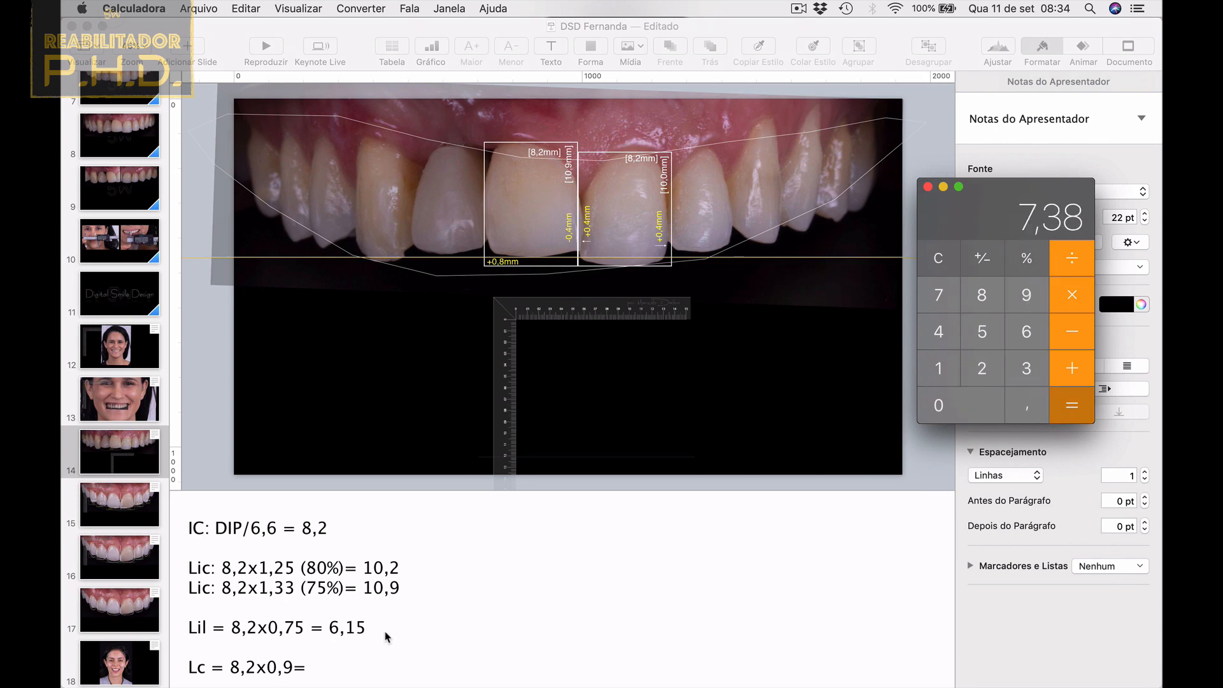
left_click(340, 654)
type("7")
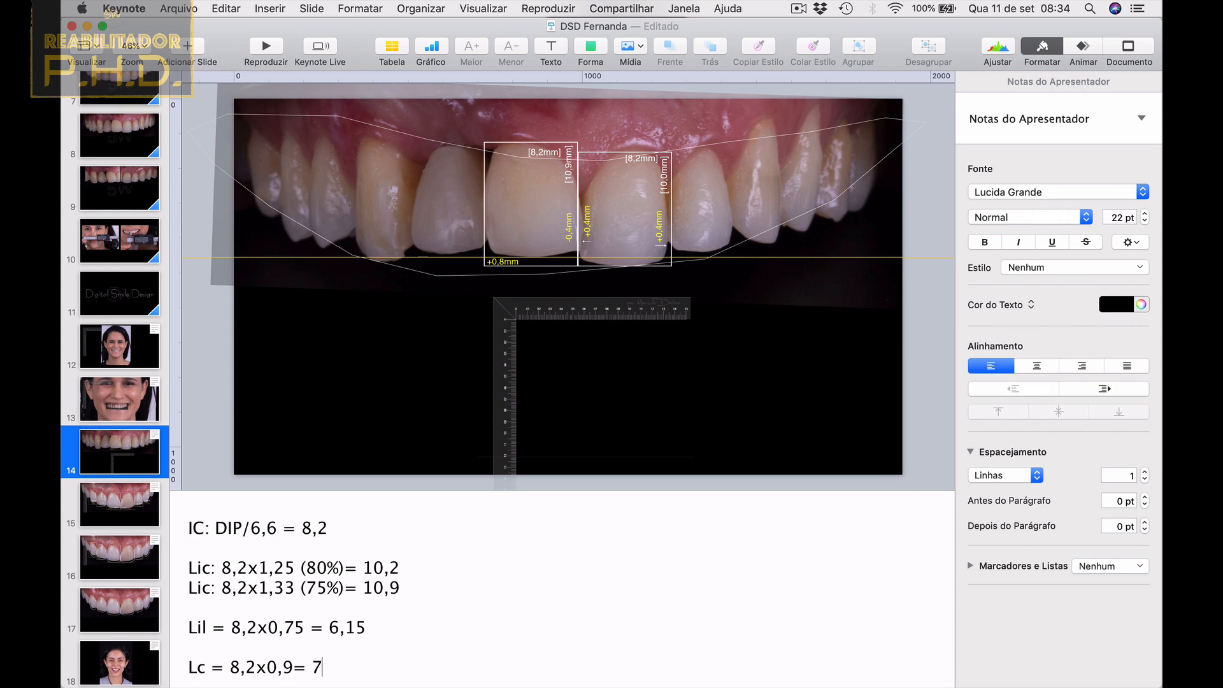
type(",38")
Add a "CiL=" line under the Lil calculation and a "Cc=" line under the Lc calculation.
type("C")
type("iL")
type("=")
key("Return")
type("C")
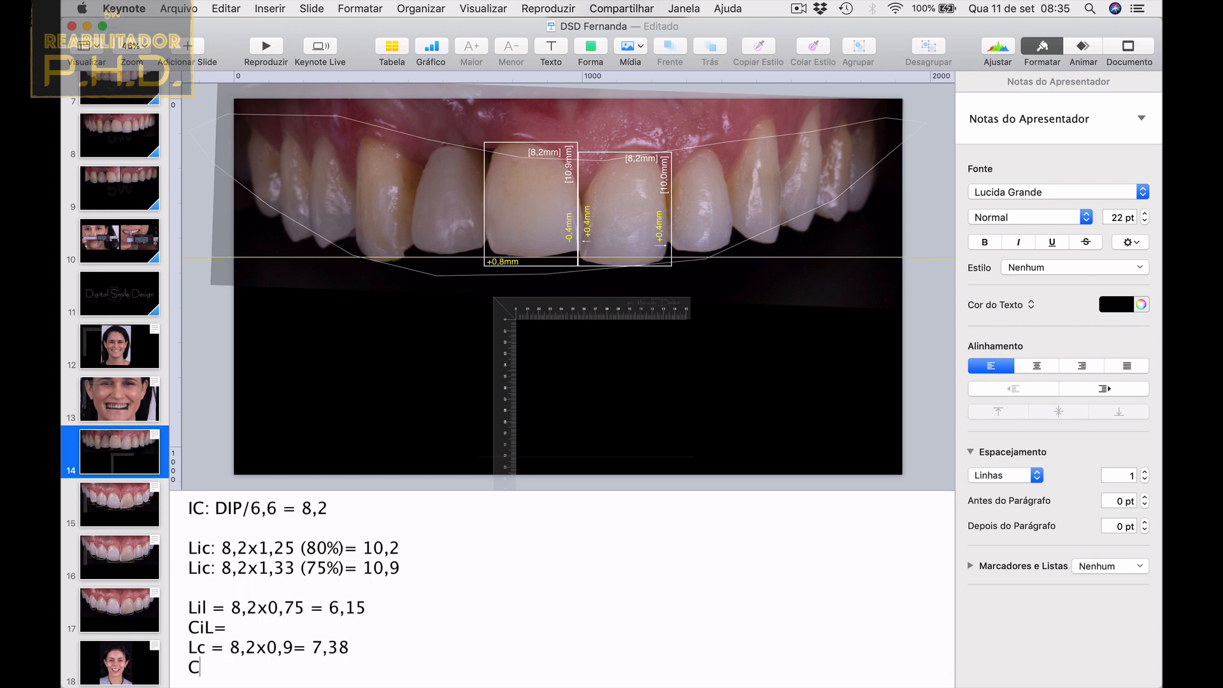
type("c=")
Switch to Finder and look through the Aulas and "Estética e cosmética" folders in Documents for the aesthetic planning book.
key("ctrl+Left")
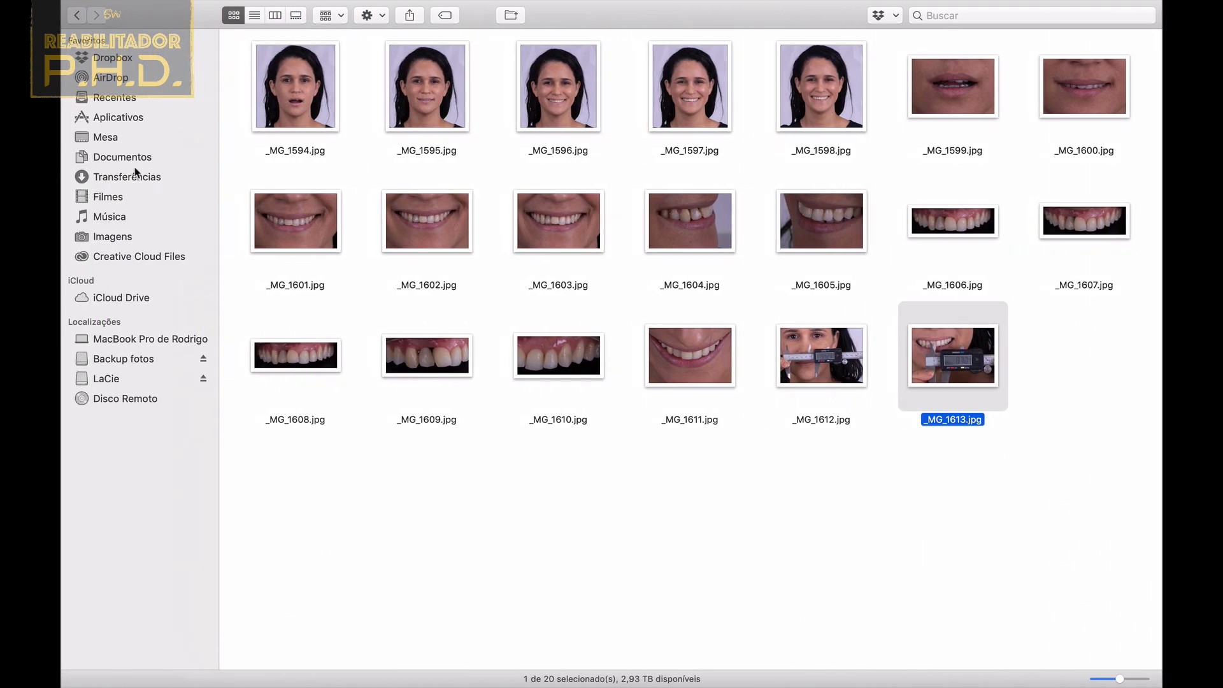
left_click(122, 157)
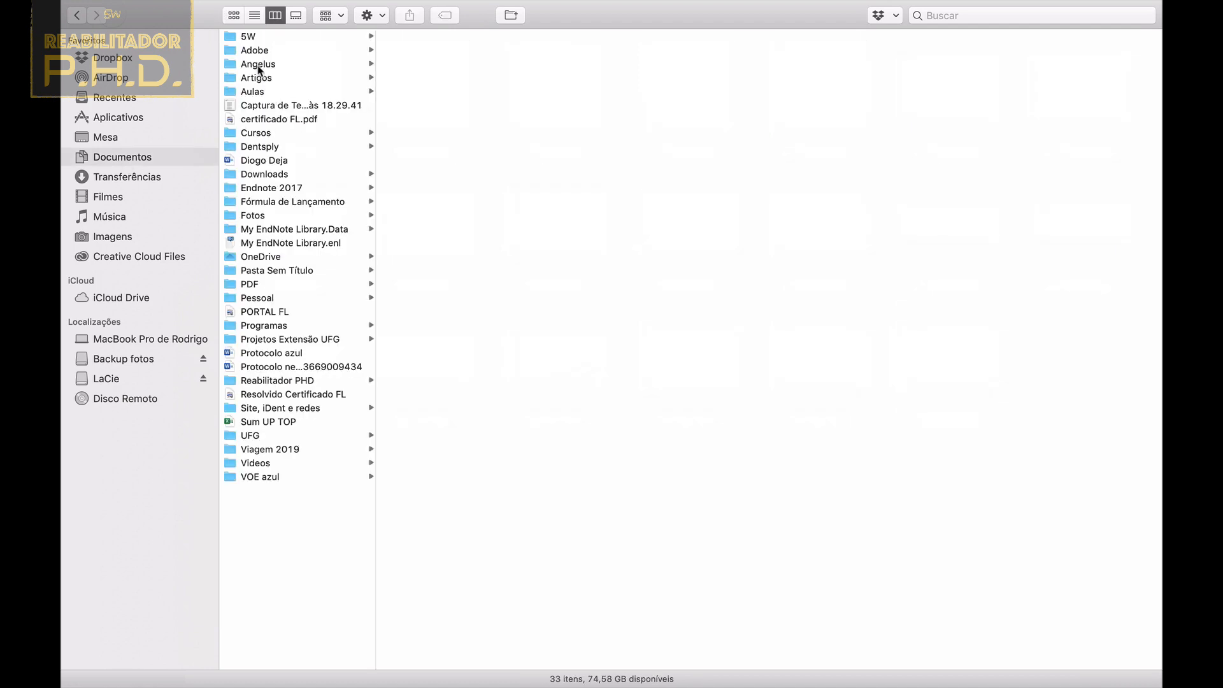
left_click(256, 92)
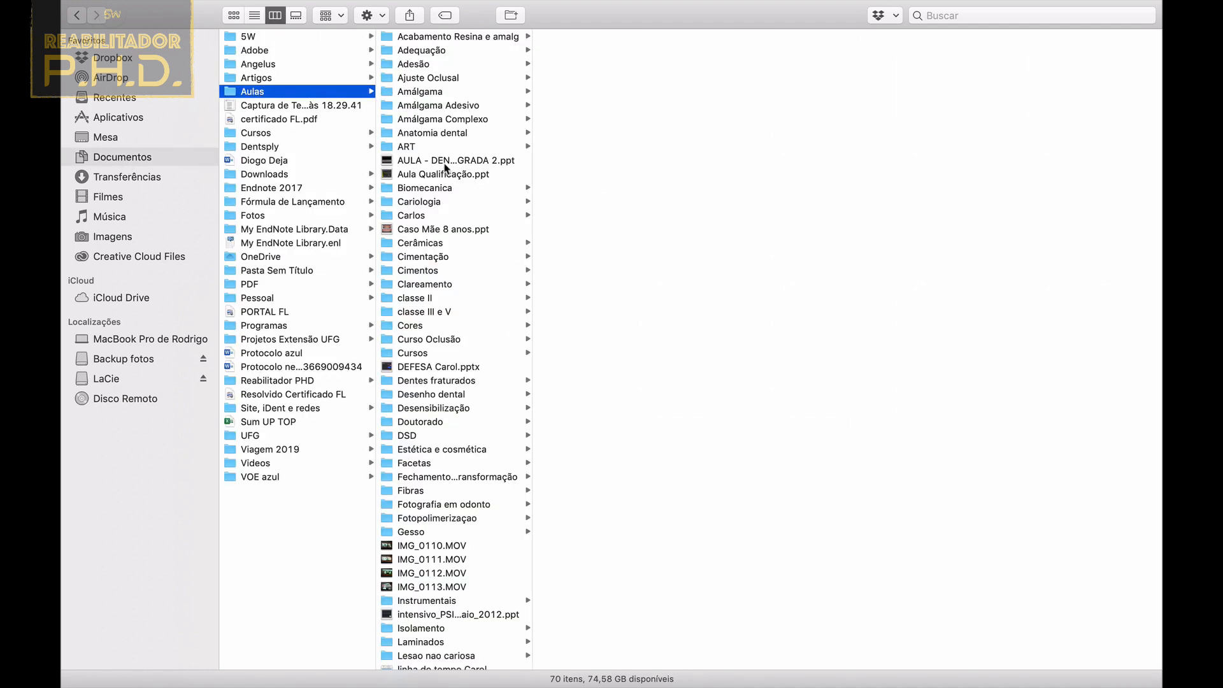
left_click(276, 80)
left_click(258, 91)
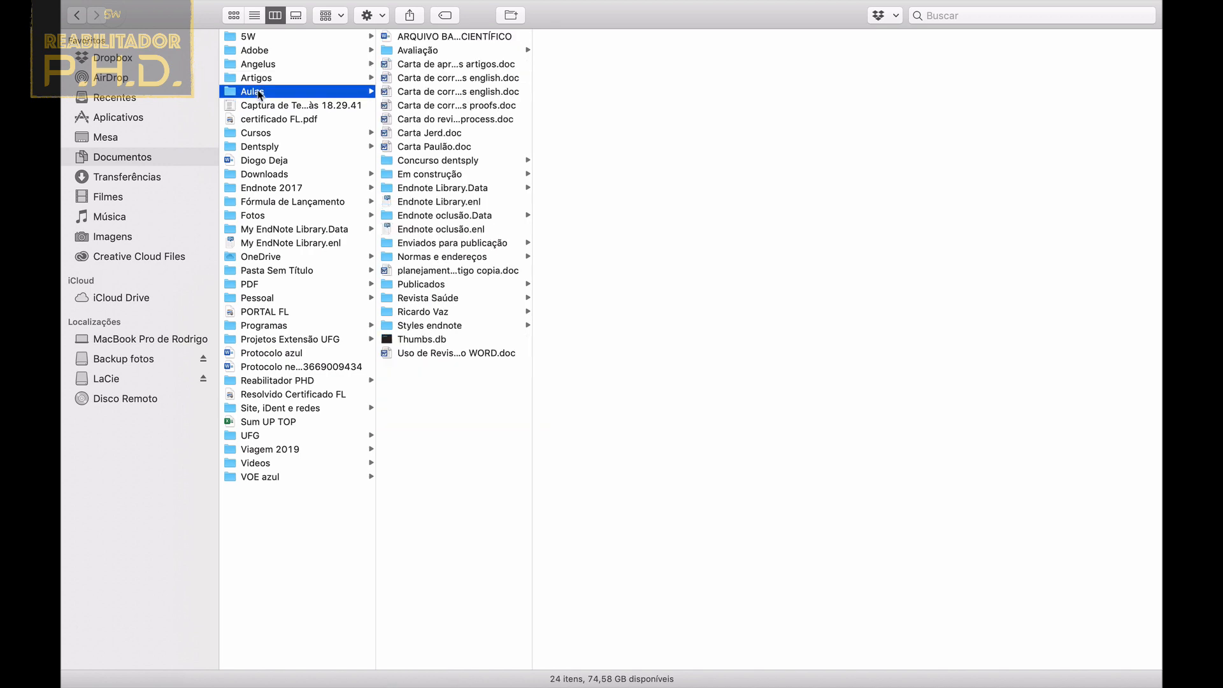
scroll(435, 376, "down", 2)
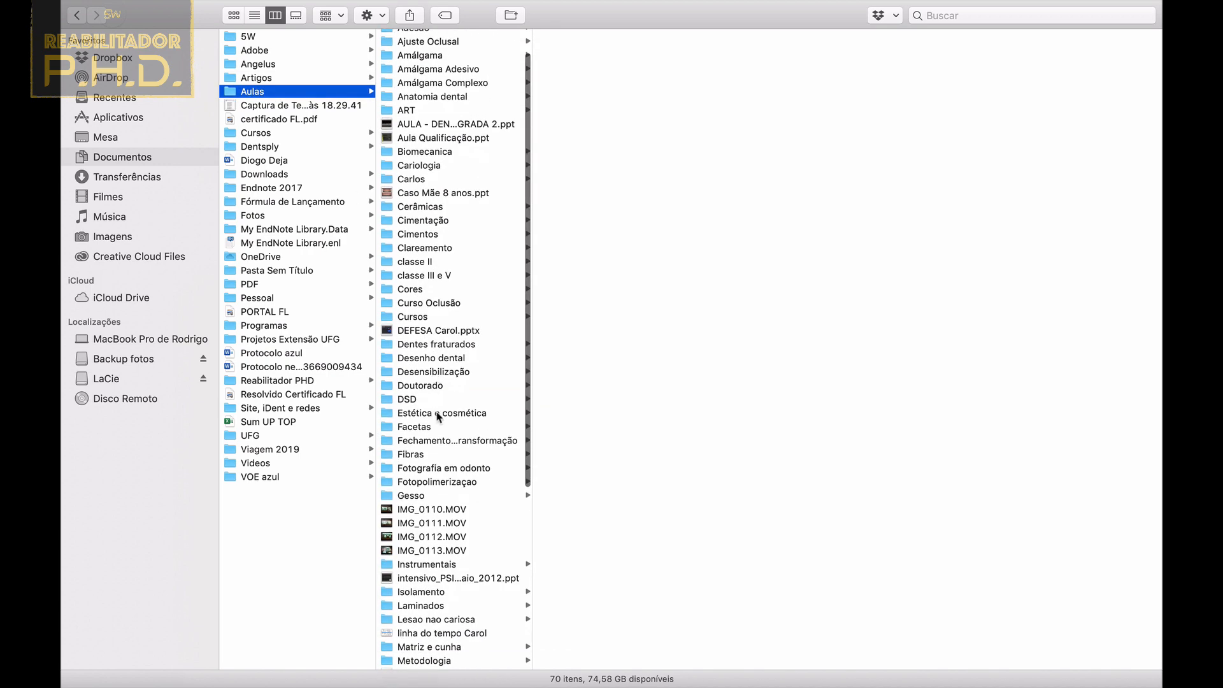
left_click(438, 414)
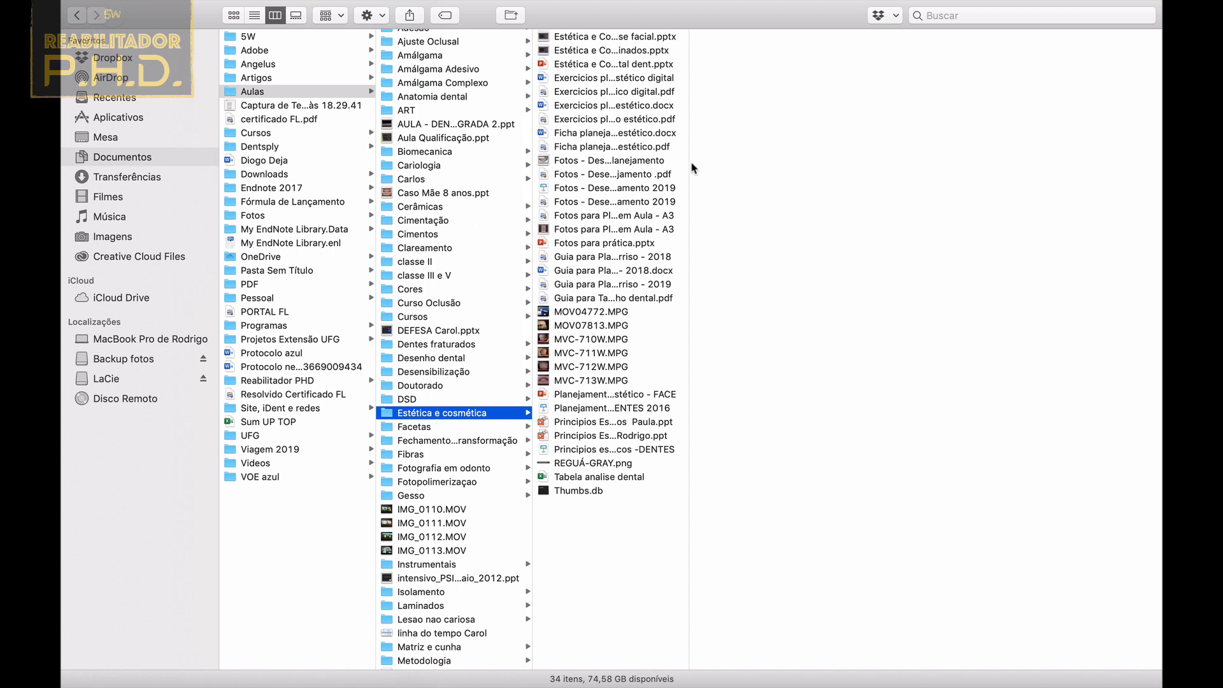
Open "Livro Planejamento Estético.pdf" from the "Livro Planejamento Estético" folder inside Artigos, Em construção.
left_click(281, 78)
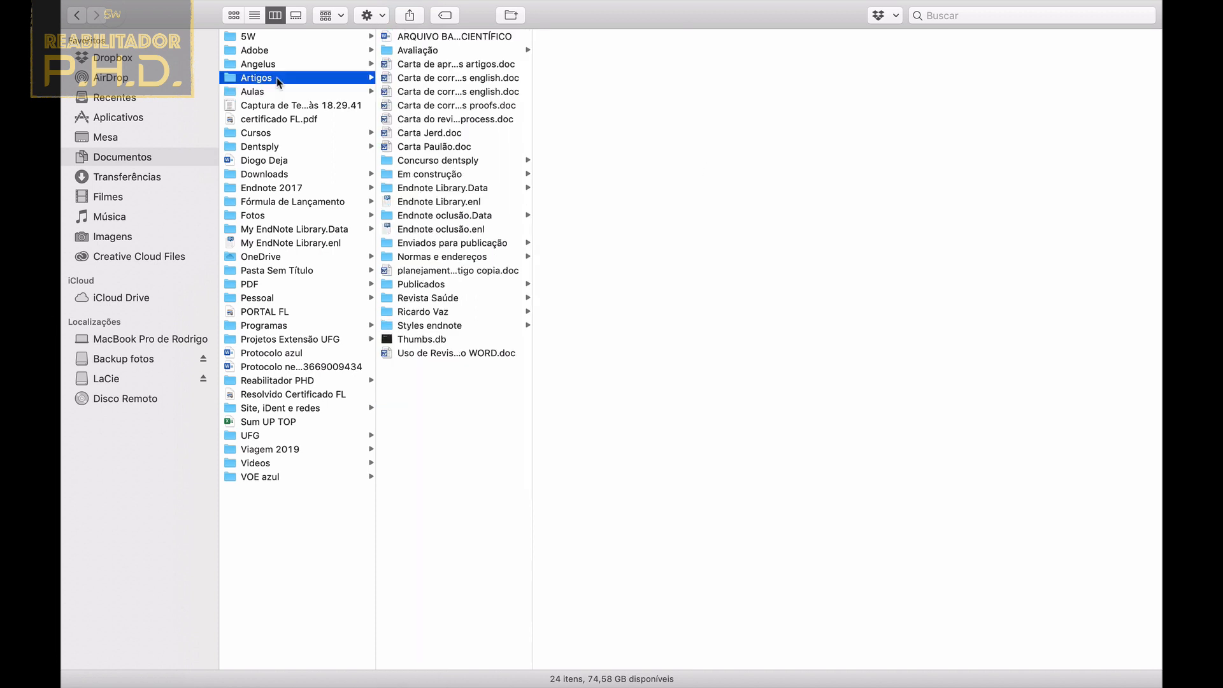
left_click(448, 179)
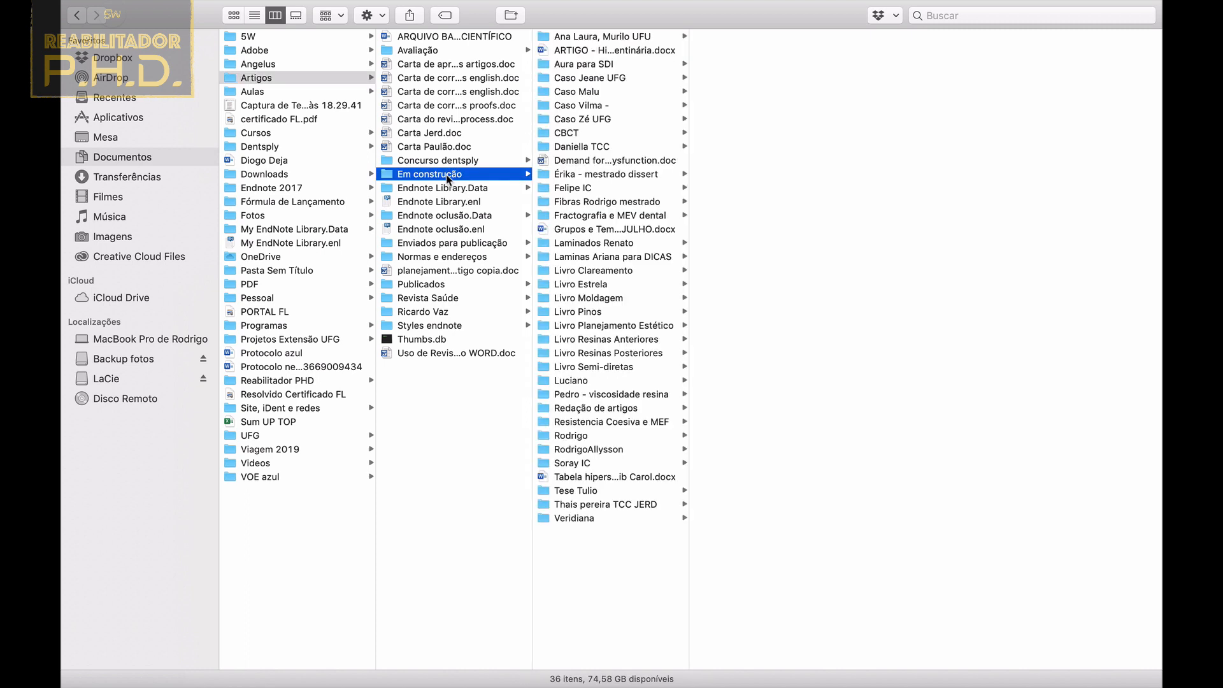
left_click(613, 325)
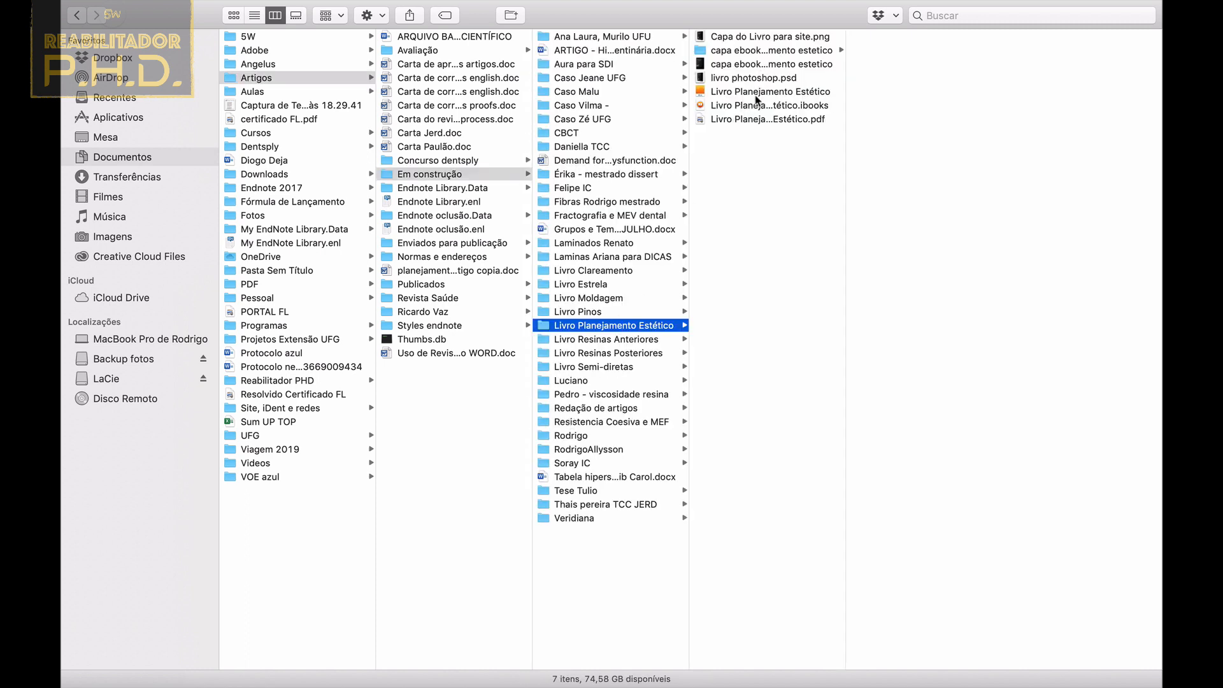
left_click(766, 121)
double_click(766, 121)
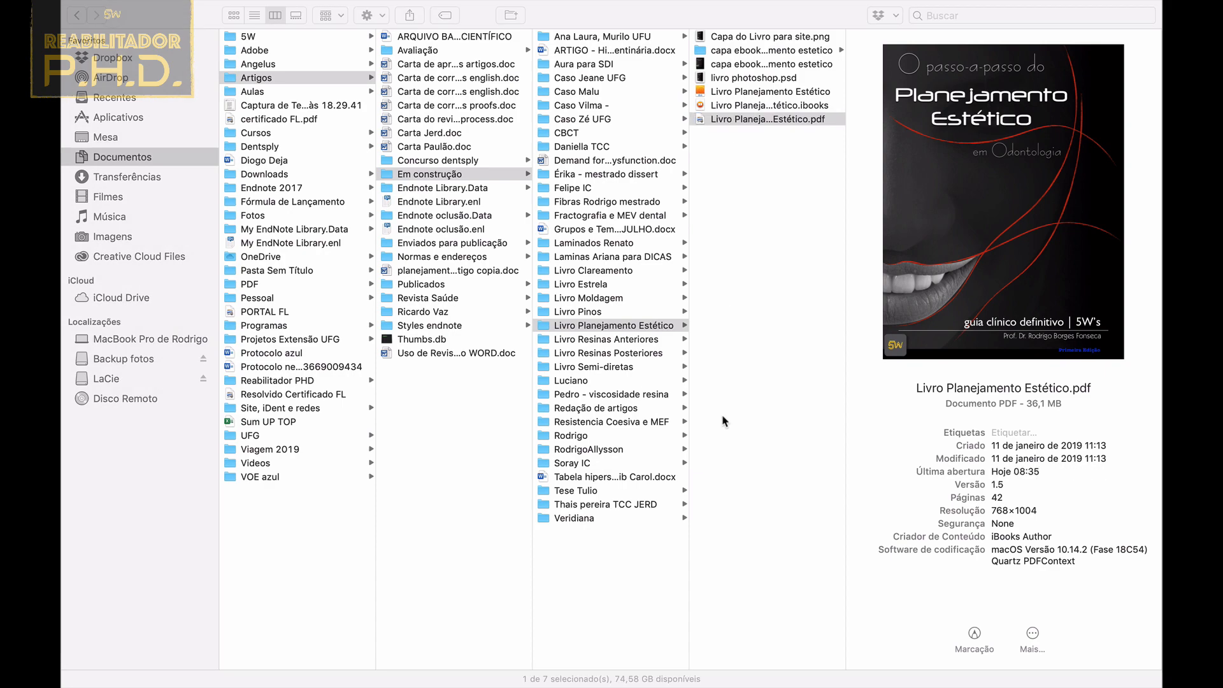
Find and open page 26 of the aesthetic planning book, with the lateral incisor and canine length formulas.
scroll(153, 487, "down", 15)
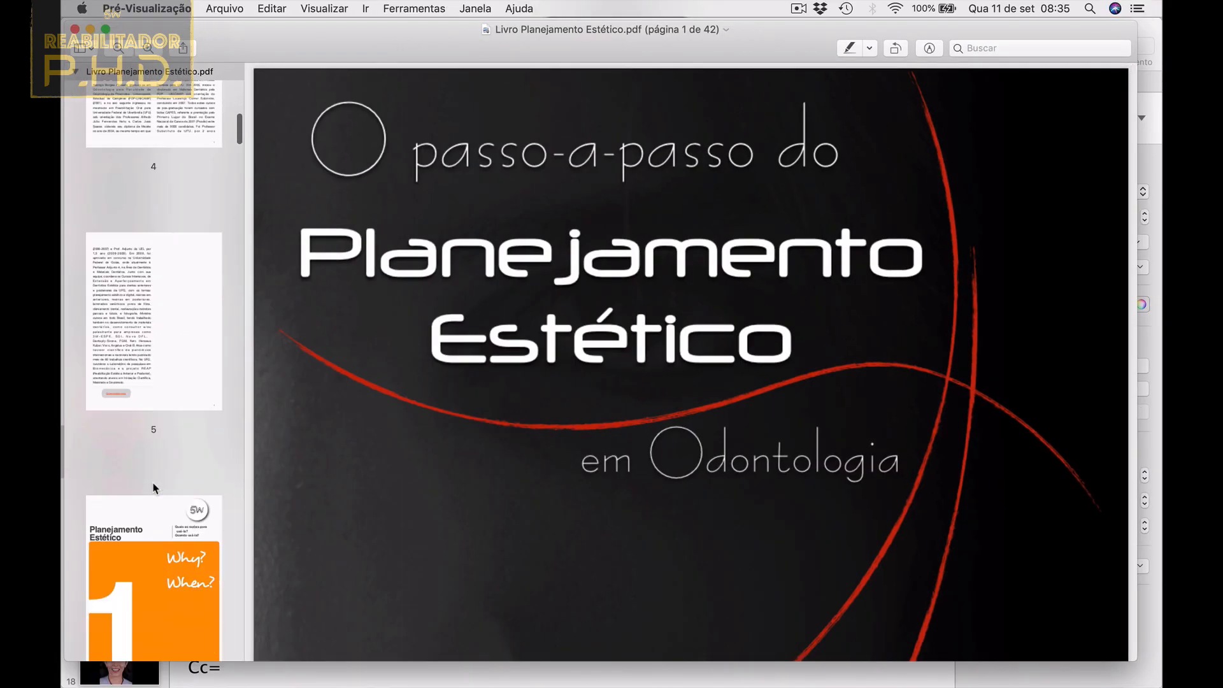
scroll(153, 487, "down", 20)
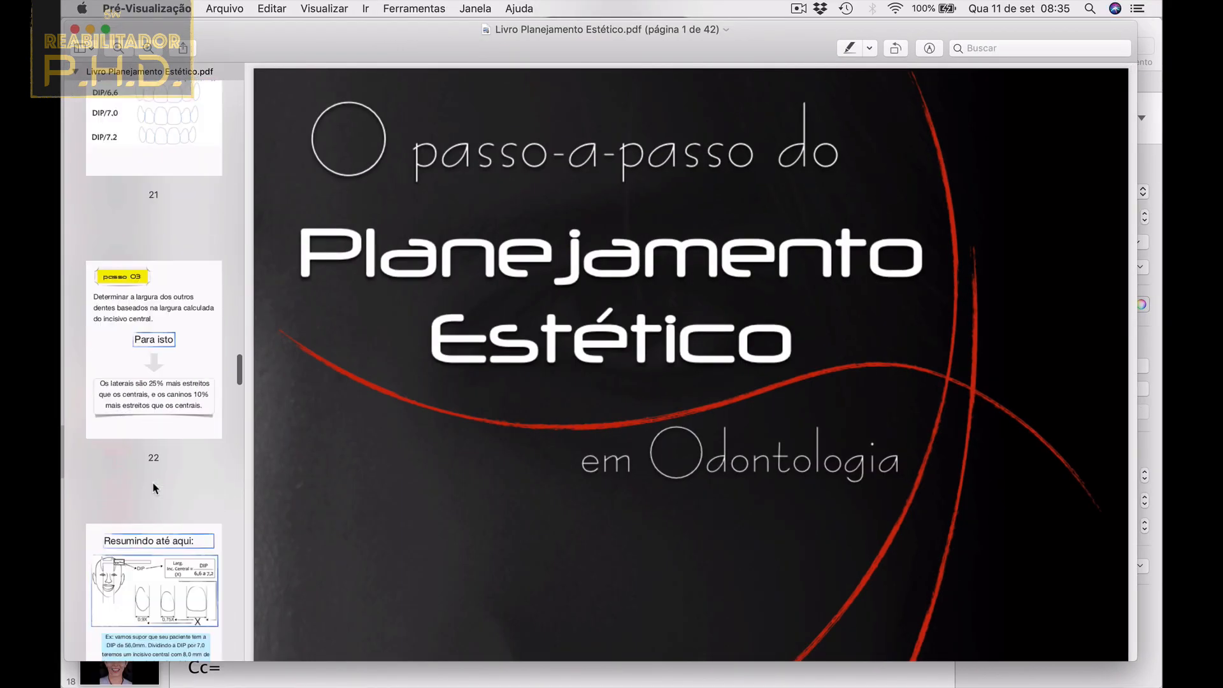
scroll(186, 341, "down", 10)
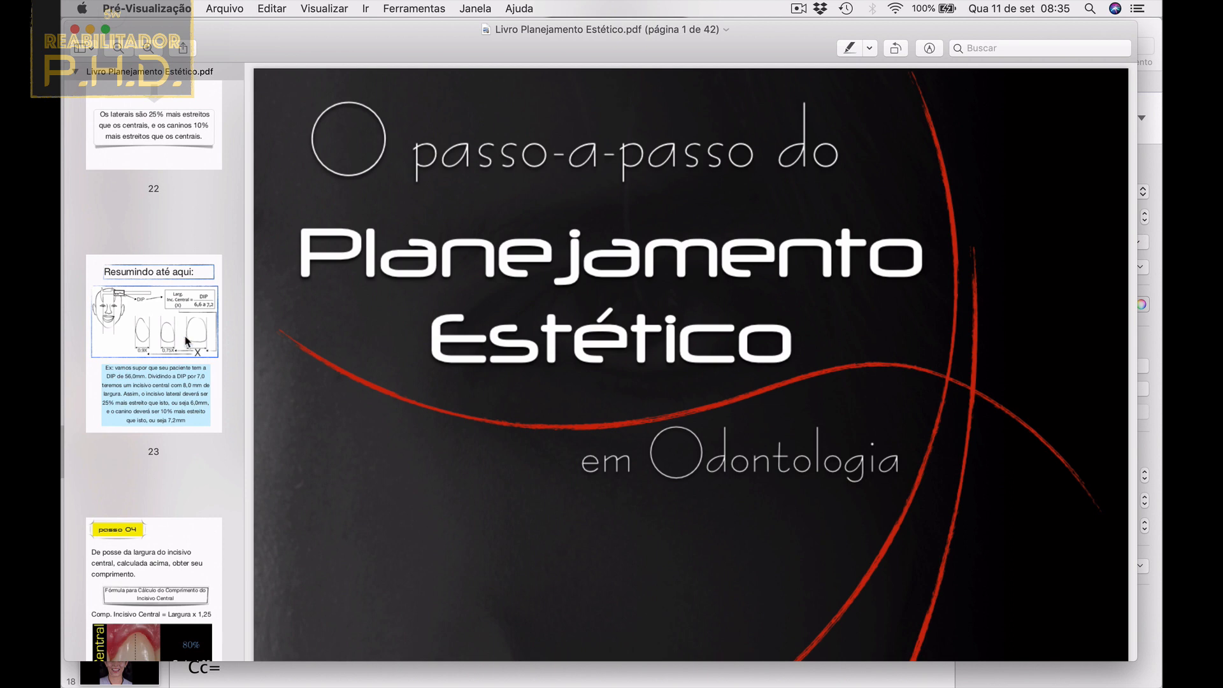
scroll(186, 341, "down", 5)
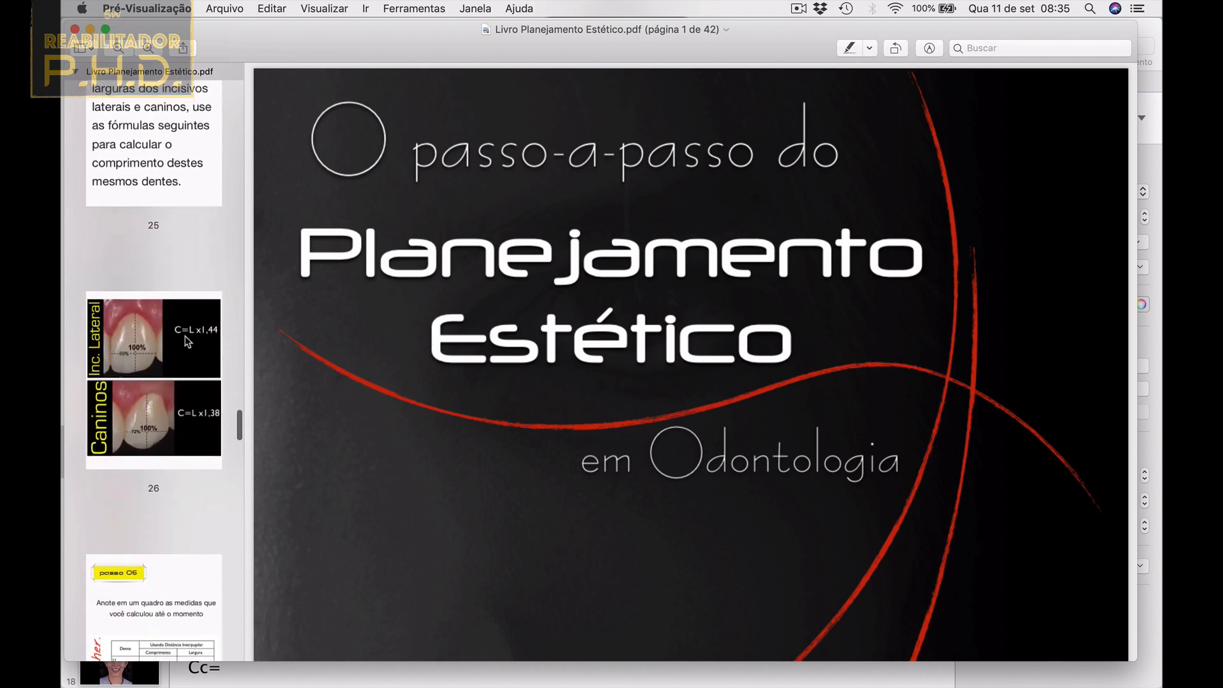
left_click(185, 339)
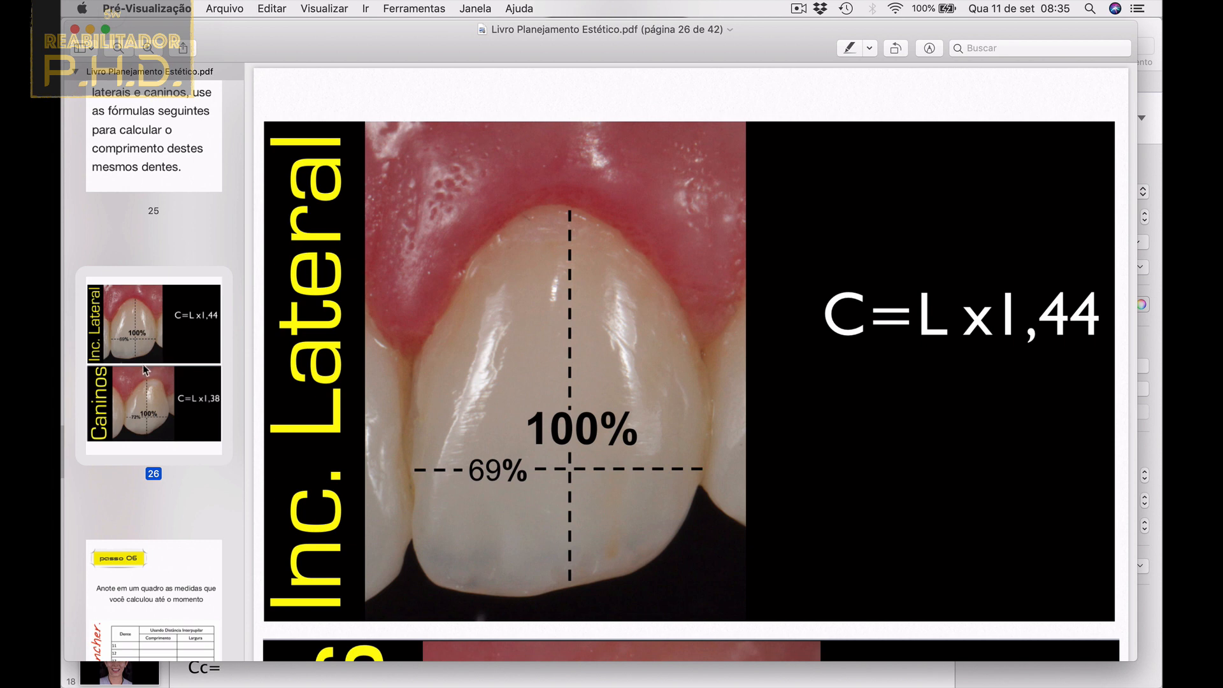
Compare the lateral incisor and canine length formulas and their width-to-length percentages on the page.
scroll(534, 381, "down", 2)
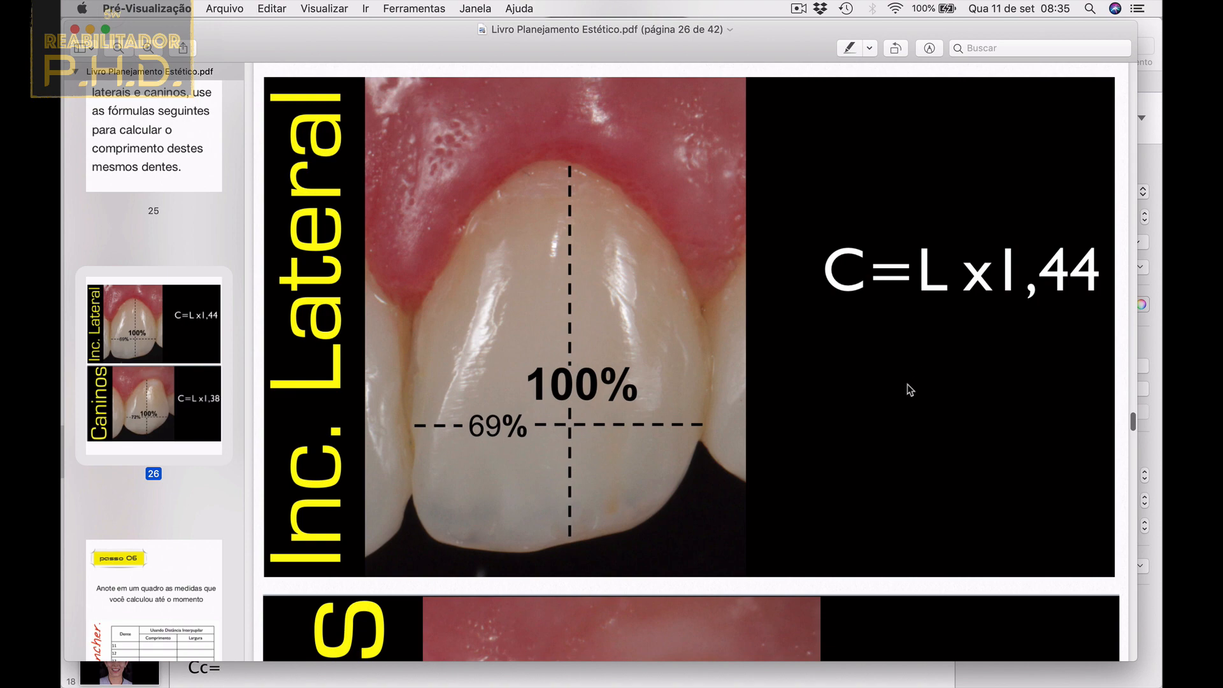
scroll(909, 390, "down", 10)
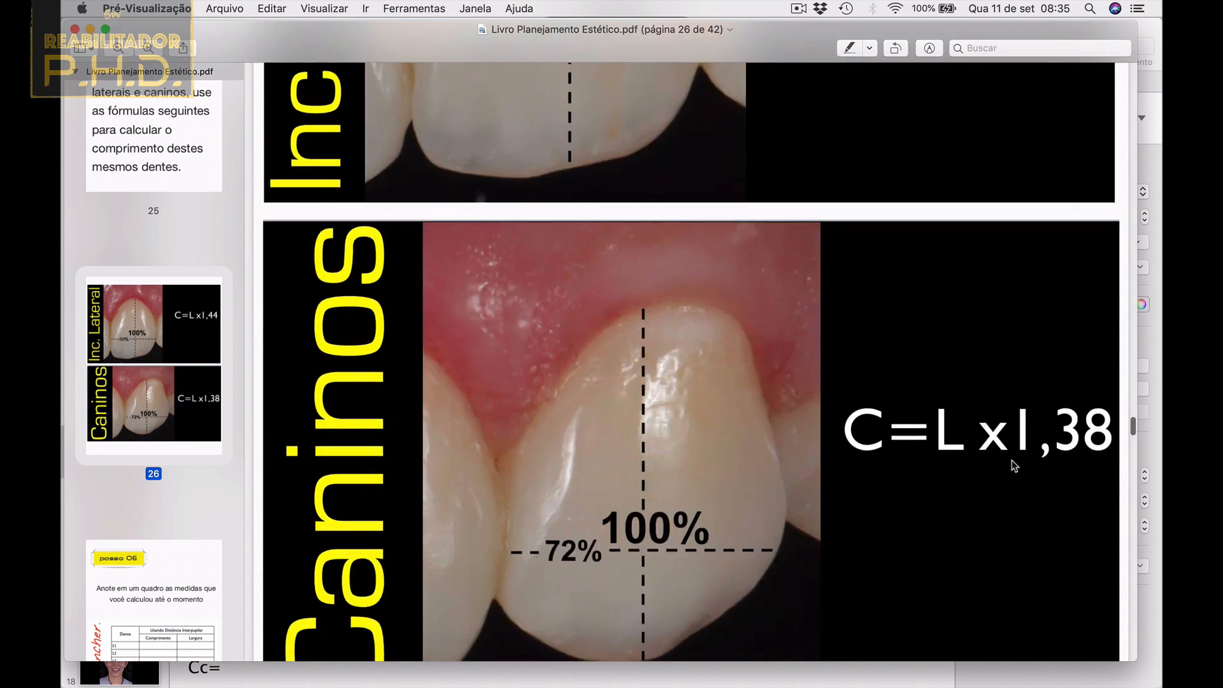
scroll(1013, 464, "up", 9)
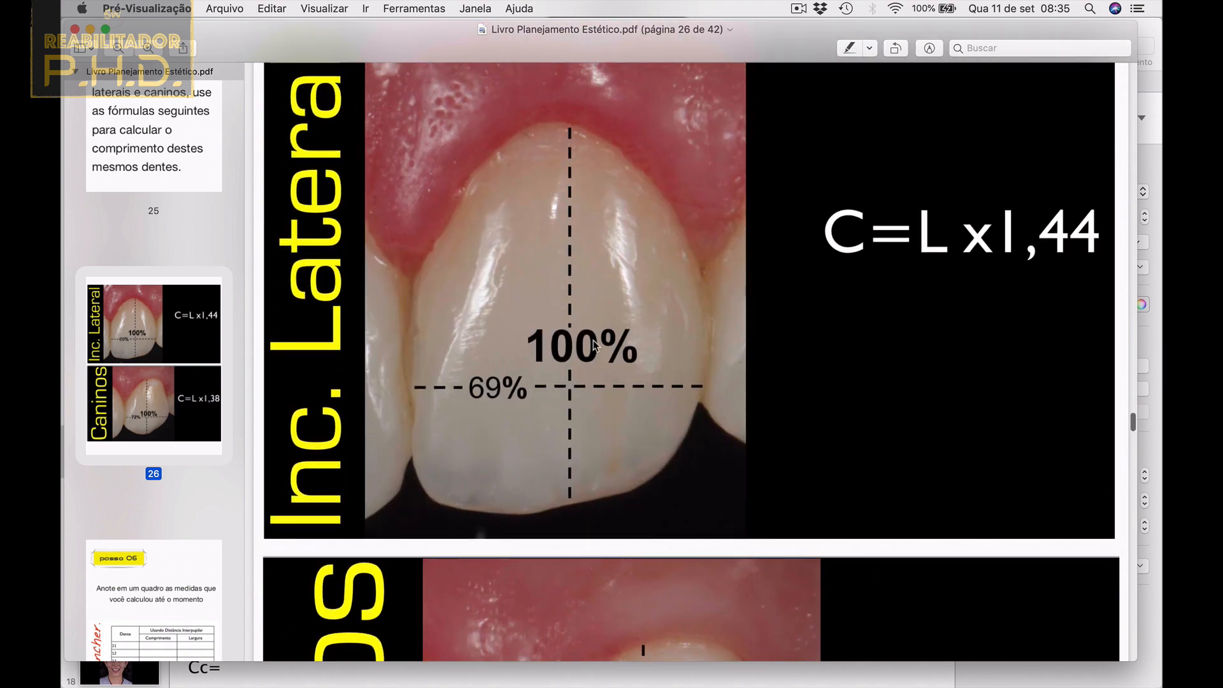
scroll(587, 371, "down", 8)
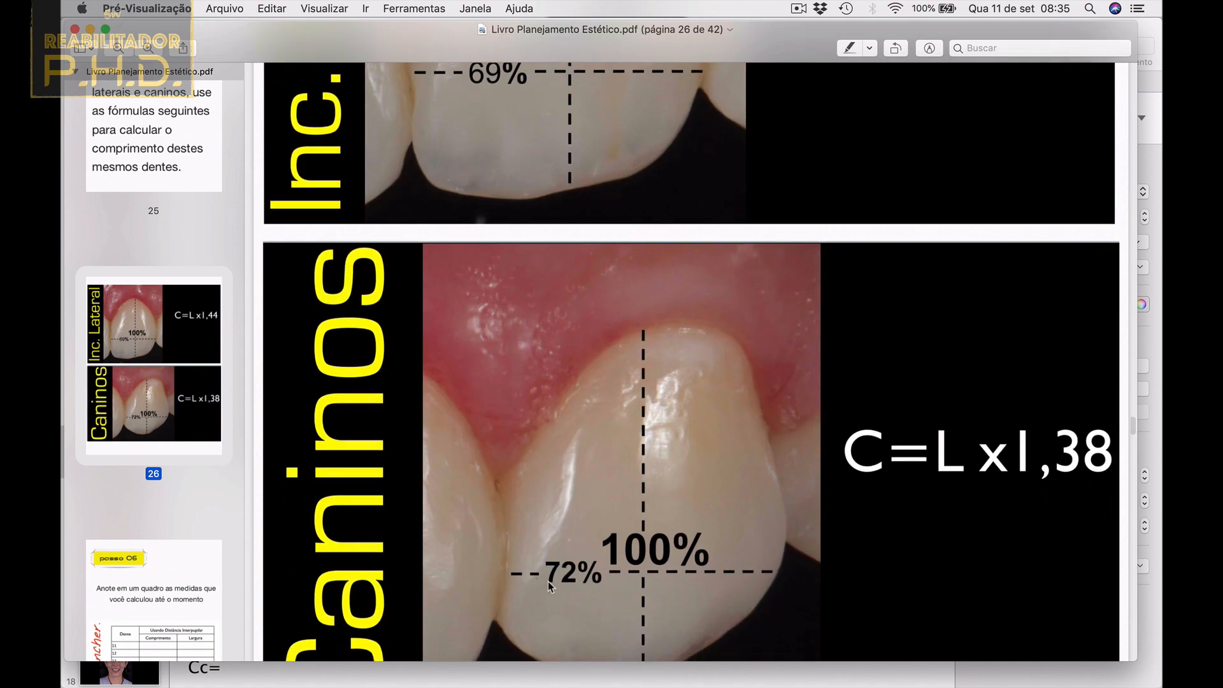
scroll(887, 379, "up", 7)
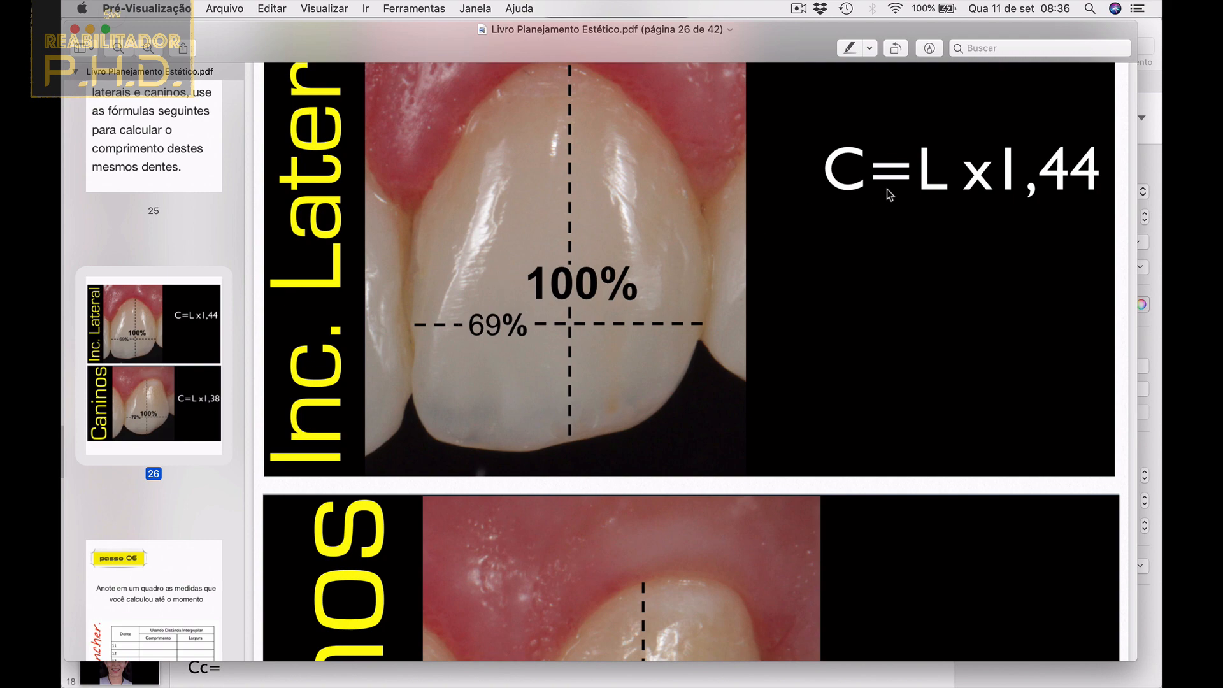
Switch to the Keynote presentation, enter 6,15x1,44 after "CiL=" in the presenter notes, and leave a blank line below it.
key("ctrl+Up")
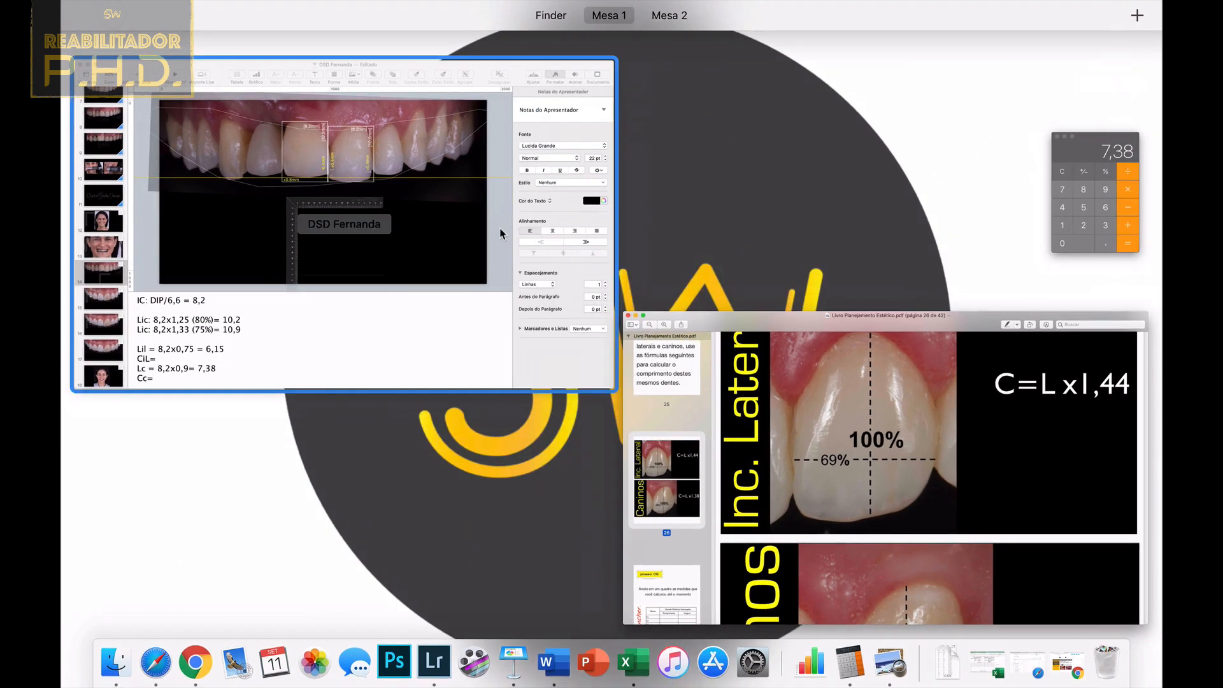
left_click(479, 278)
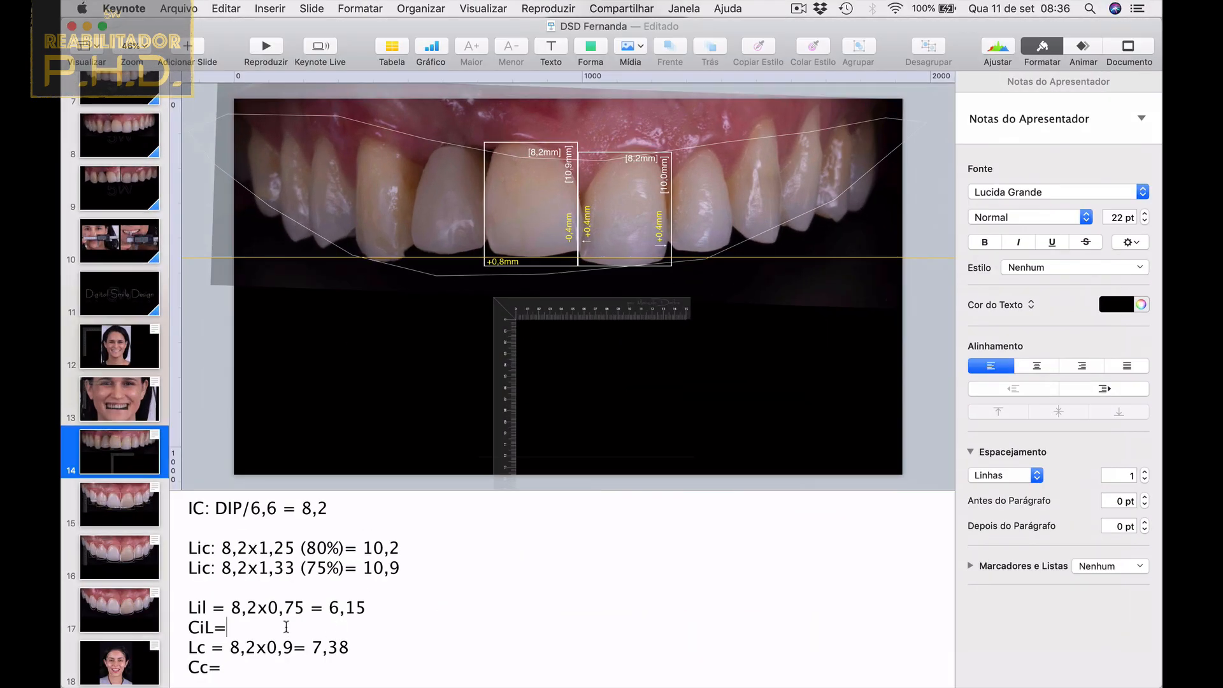
type("6,15x1,44")
key("Return")
scroll(308, 662, "down", 2)
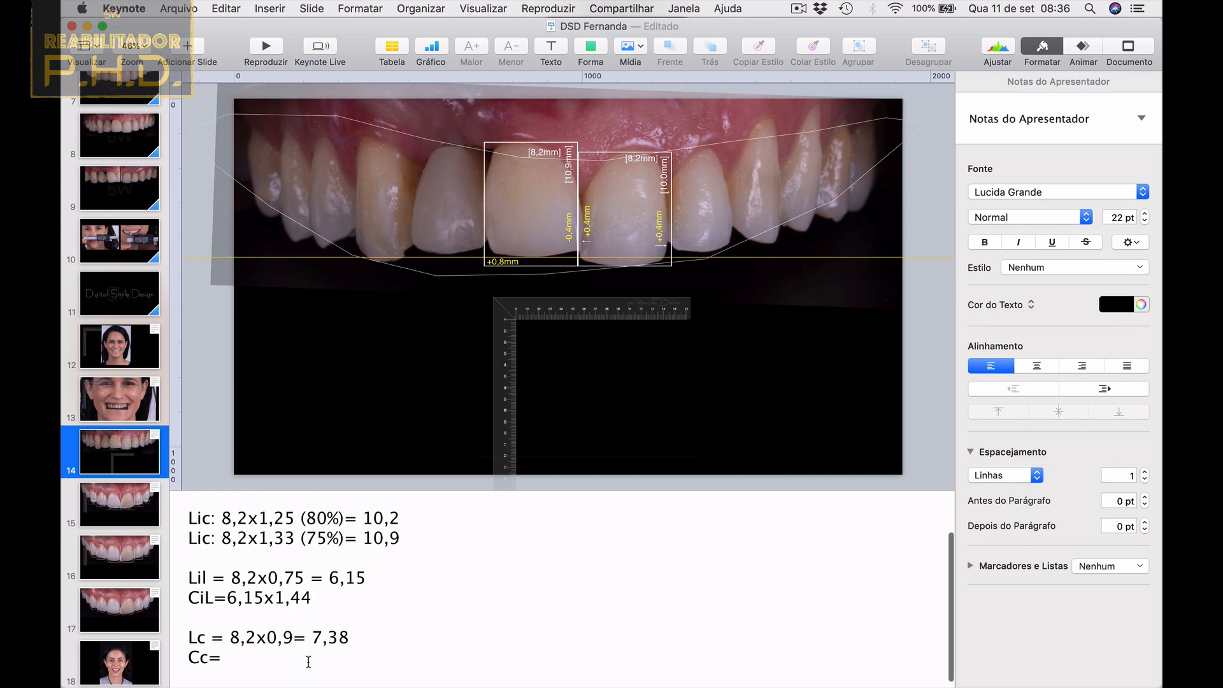
Enter 7,38x1,38= on the Cc line of the notes, checking the canine factor in the book in Preview.
left_click(272, 656)
type("7,")
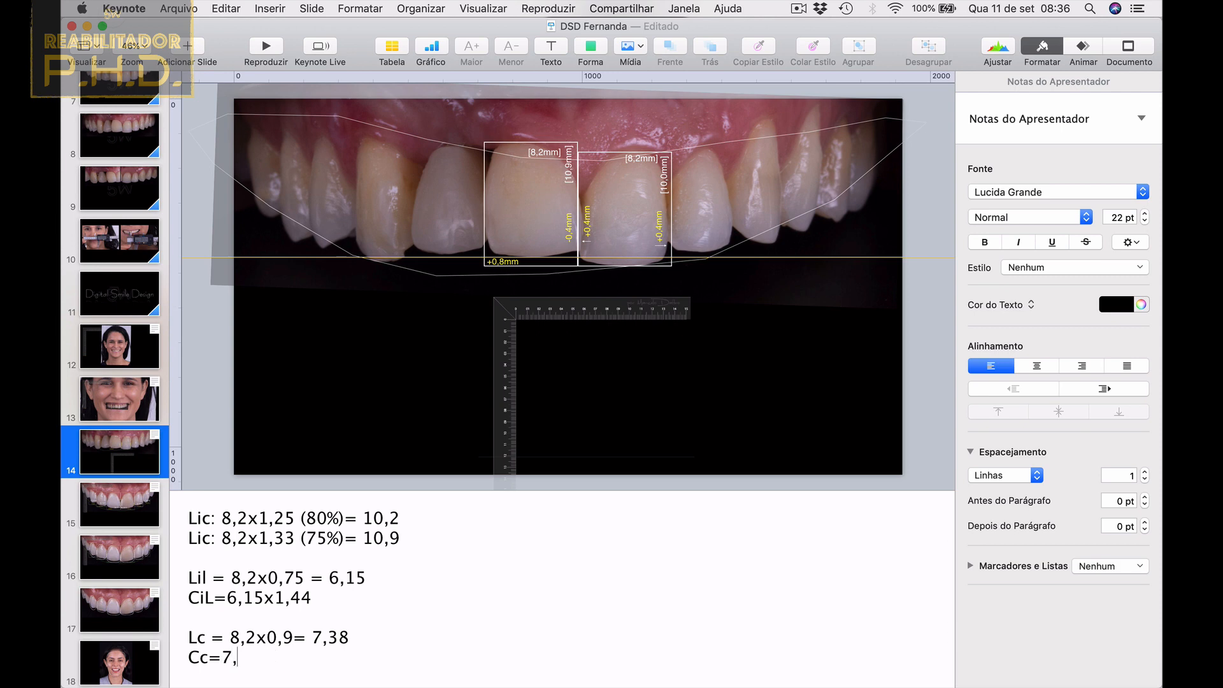
type("38x1,3")
key("ctrl+Up")
left_click(999, 497)
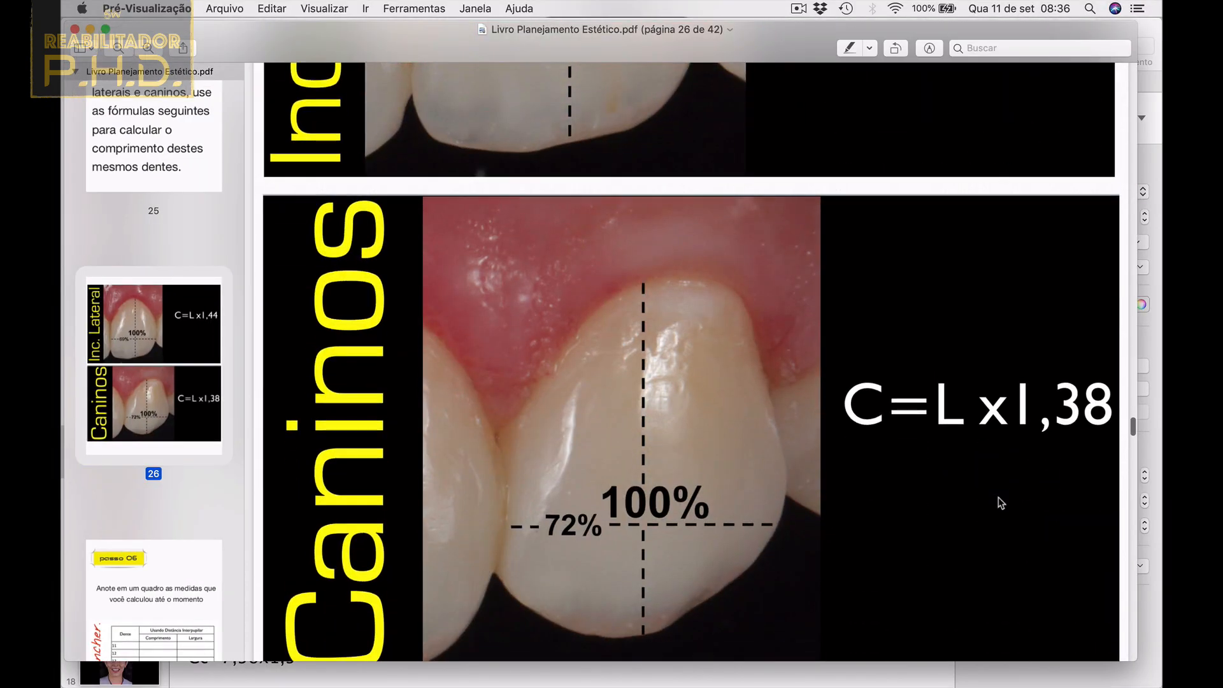
key("ctrl+Up")
left_click(374, 311)
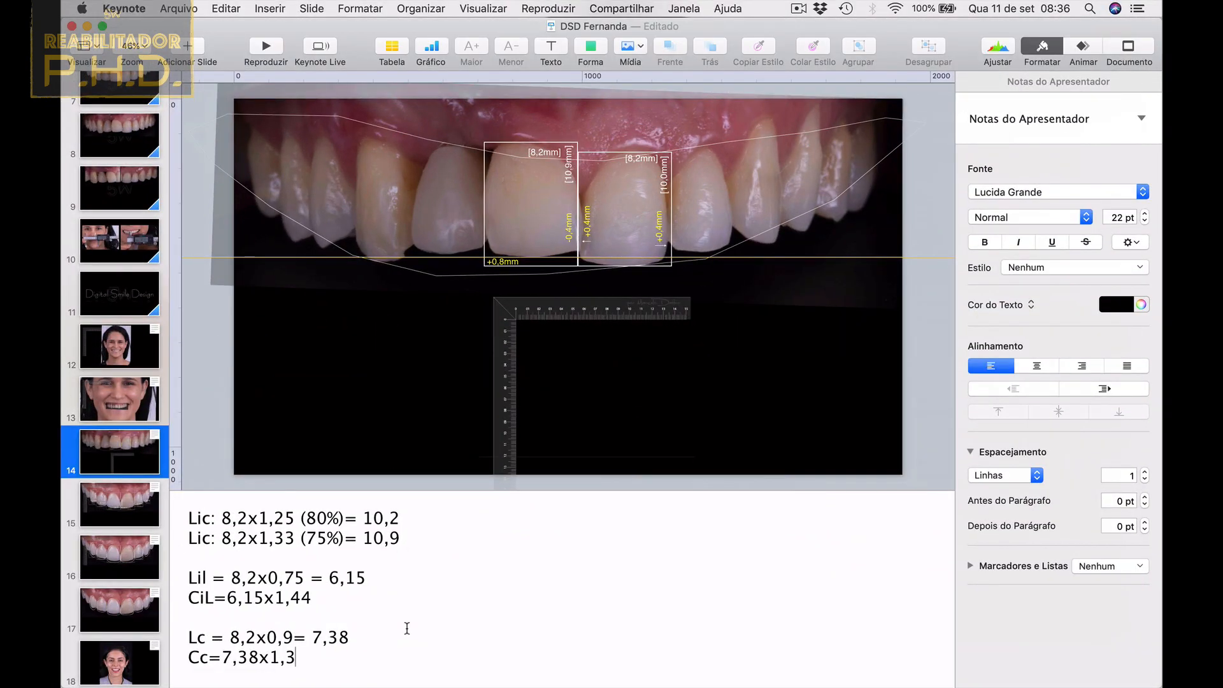
type("8=")
Add an equals sign after 6,15x1,44 on the CiL line of the Keynote presenter notes.
key("ctrl+Up")
left_click(1014, 423)
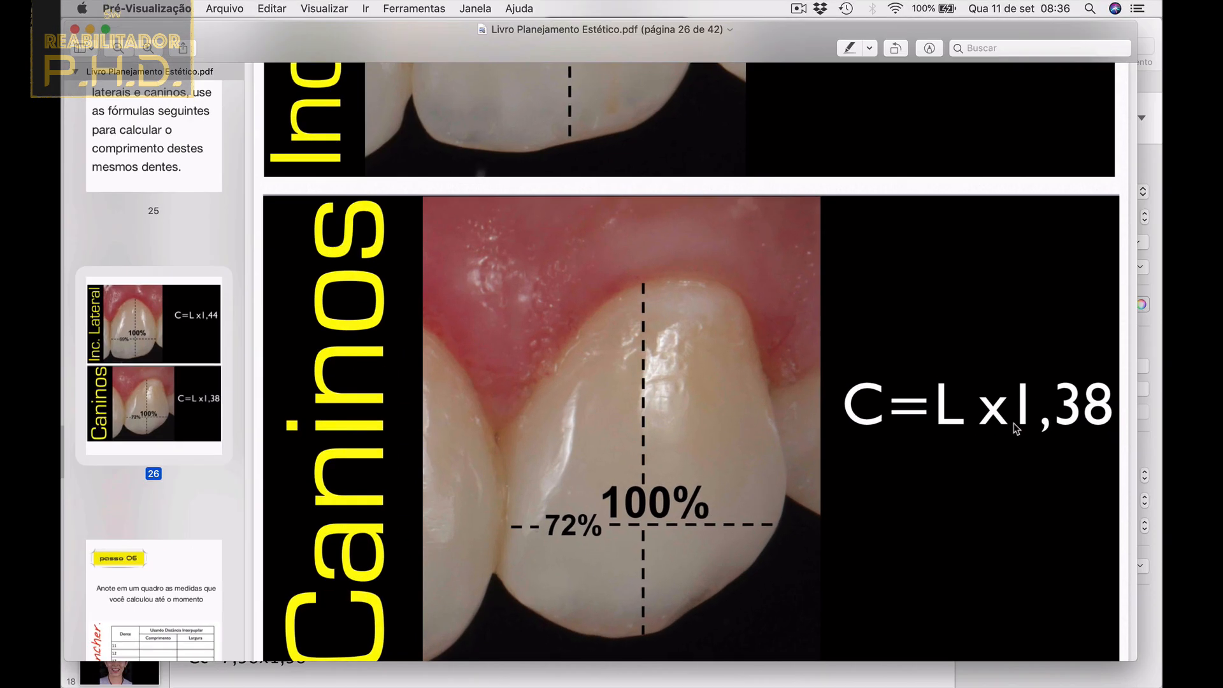
key("ctrl+Up")
left_click(414, 320)
Multiply 6,15 by 1,44 in the Calculator and enter 8,8 as the CiL result in the Keynote notes.
key("ctrl+Up")
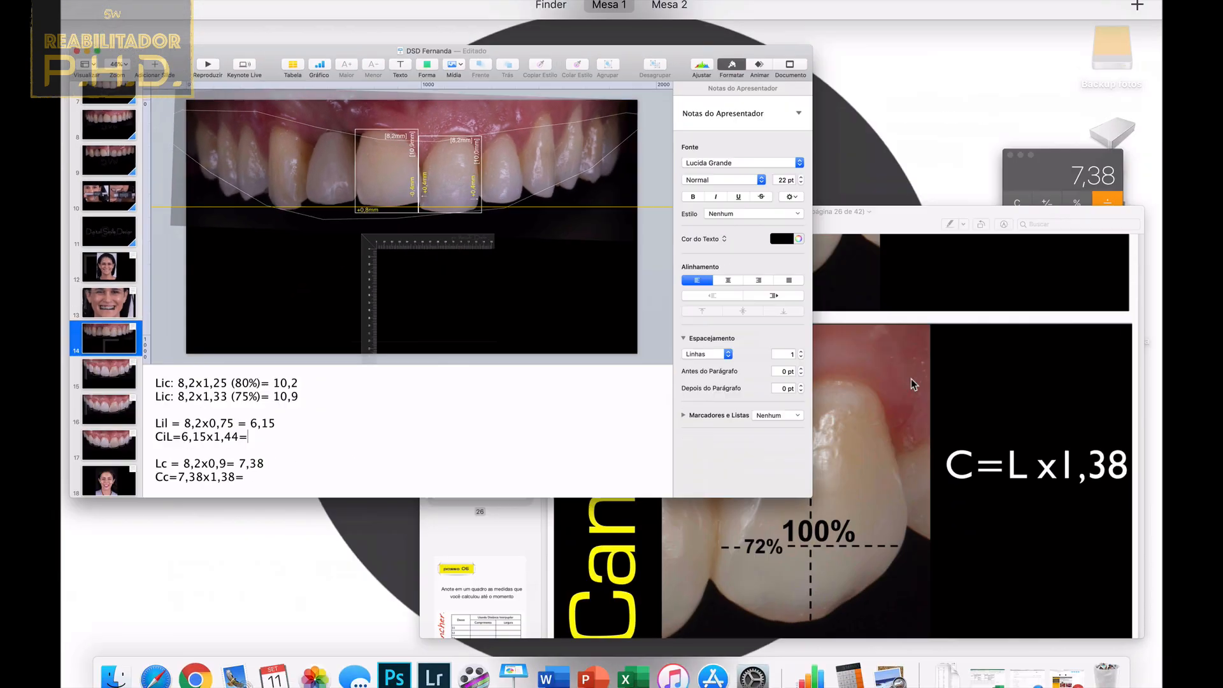
left_click(1086, 188)
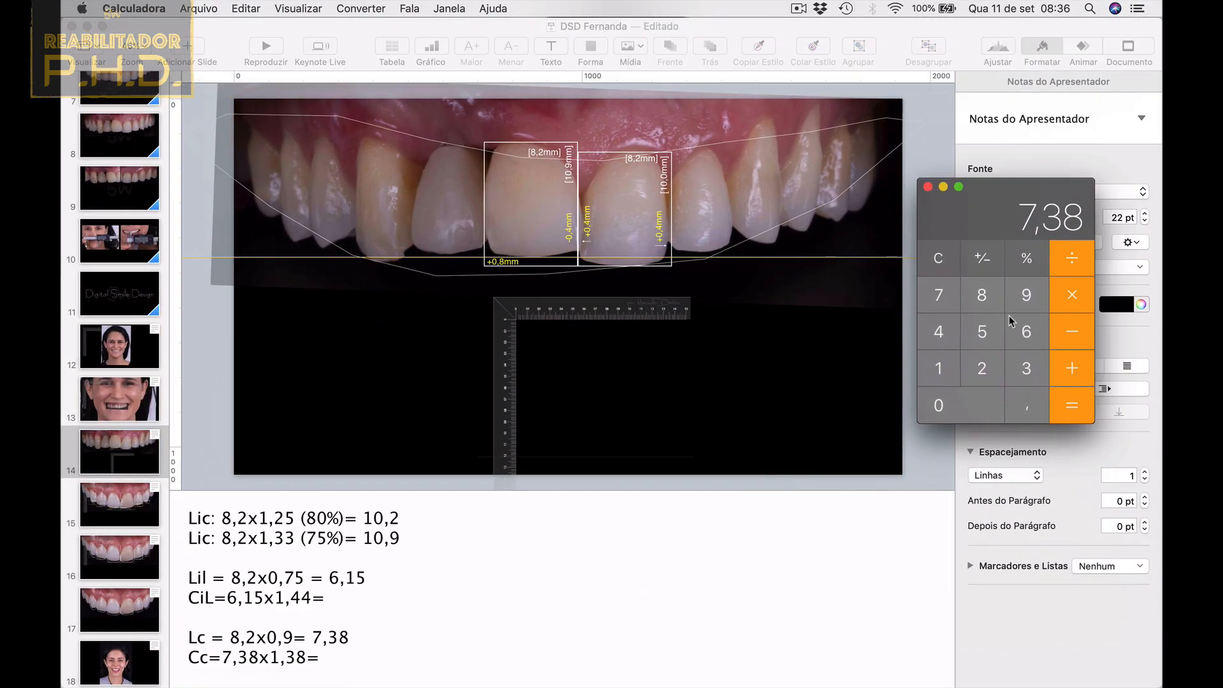
left_click(1022, 341)
type(",15")
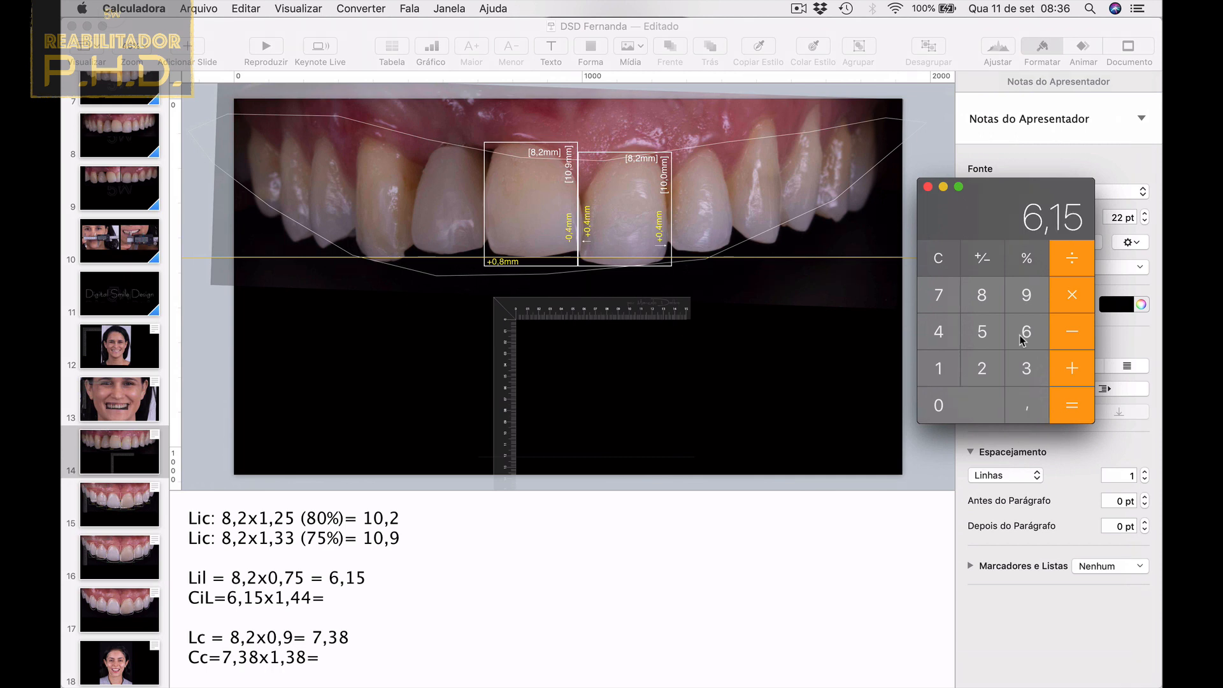
key("asterisk")
type("1,44")
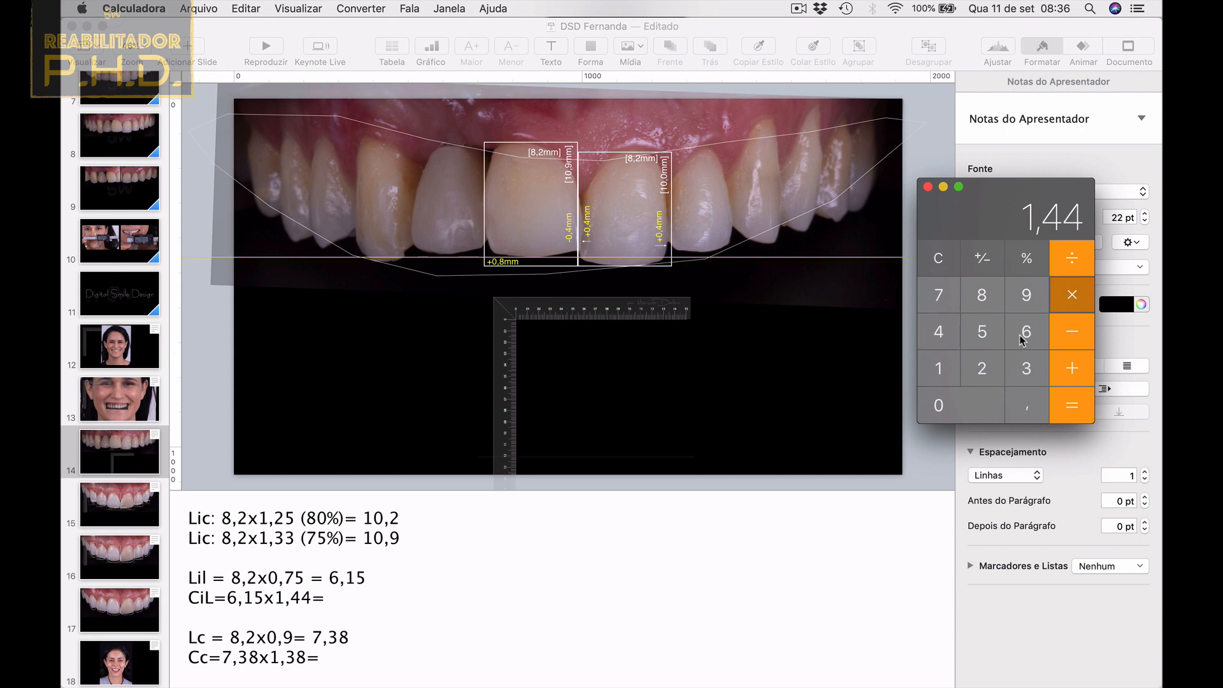
key("Return")
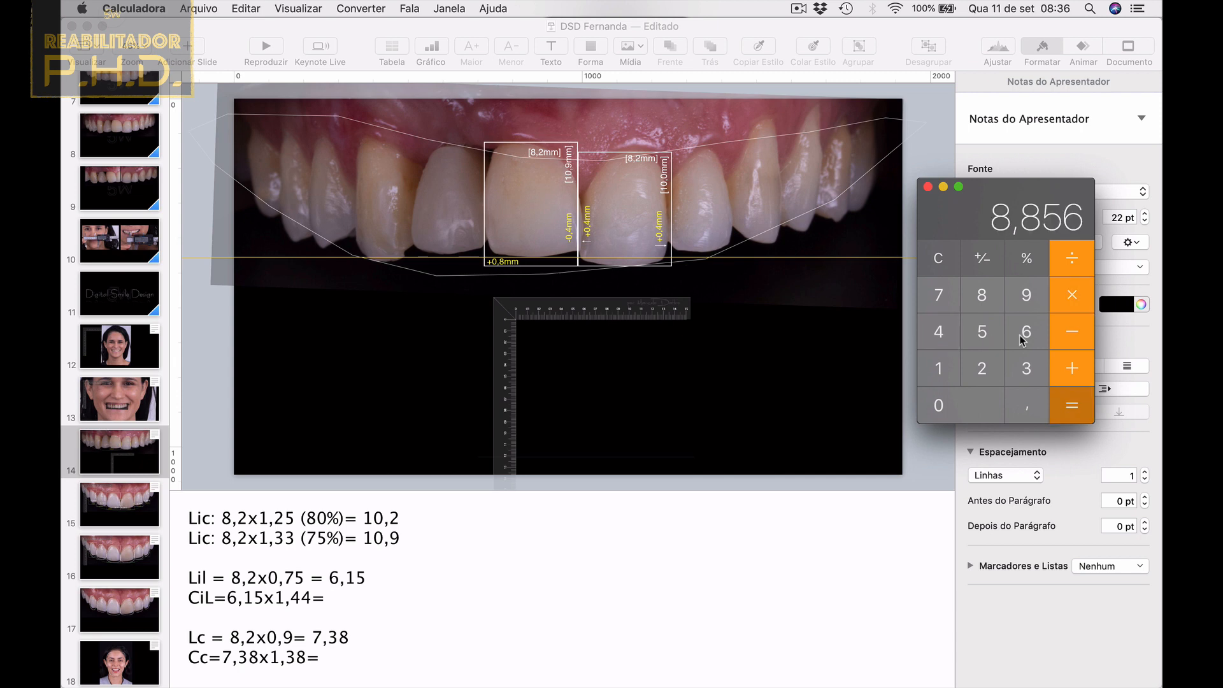
left_click(341, 599)
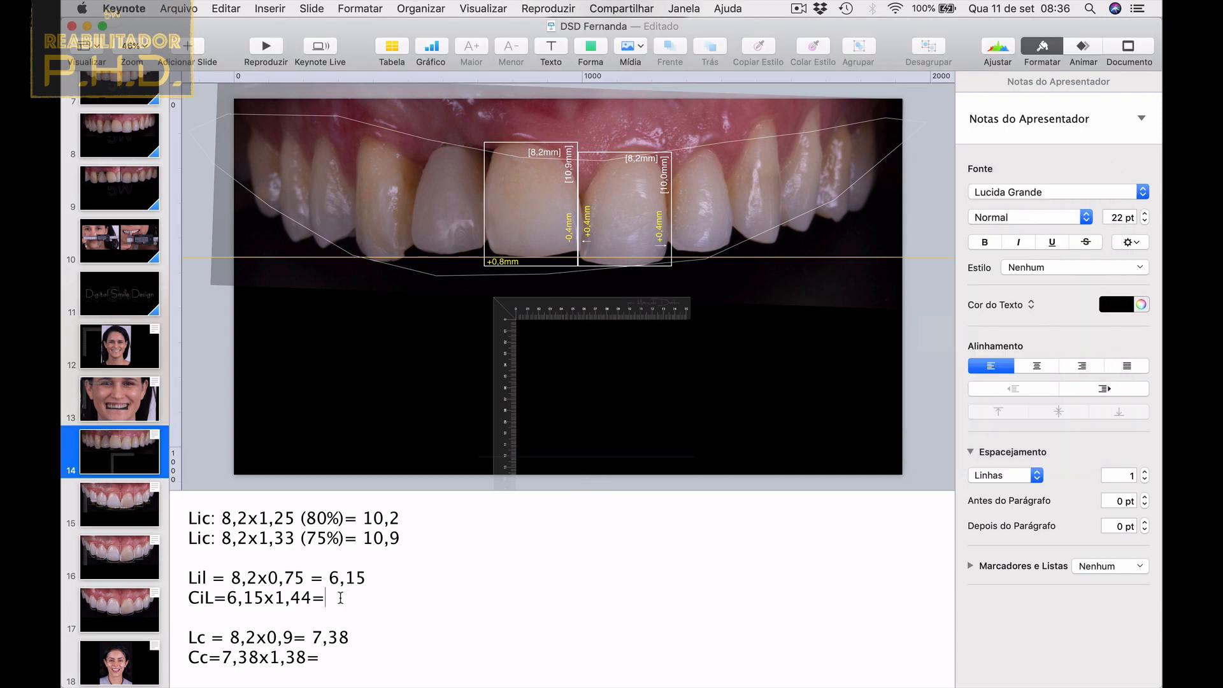
type("8,8")
Multiply 7,38 by 1,38 in the Calculator and enter 10,2 as the Cc result in the Keynote notes.
left_click(333, 658)
key("ctrl+Up")
left_click(1054, 253)
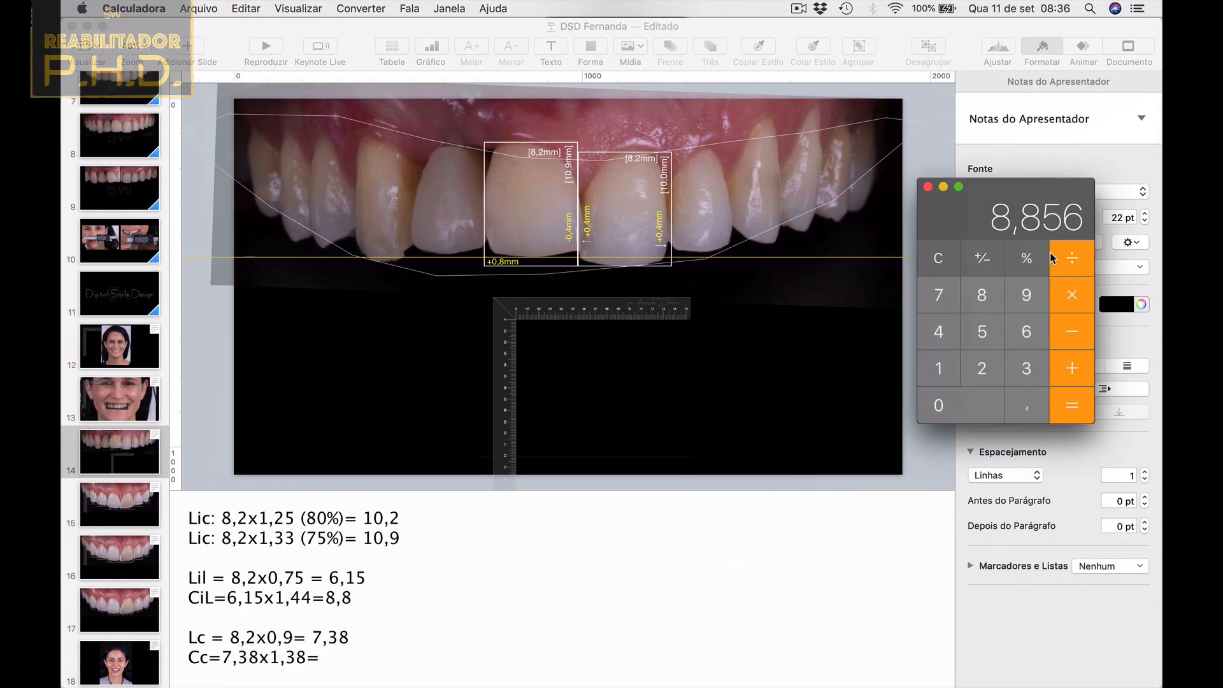
type("7,38")
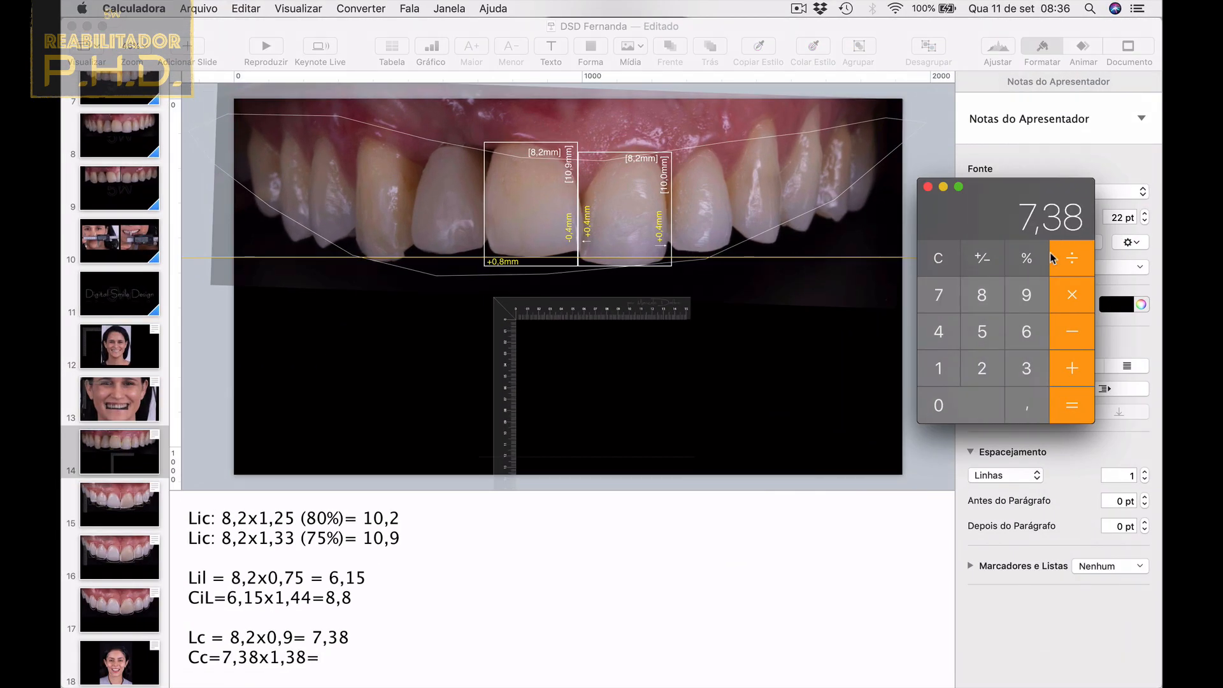
type("*1,")
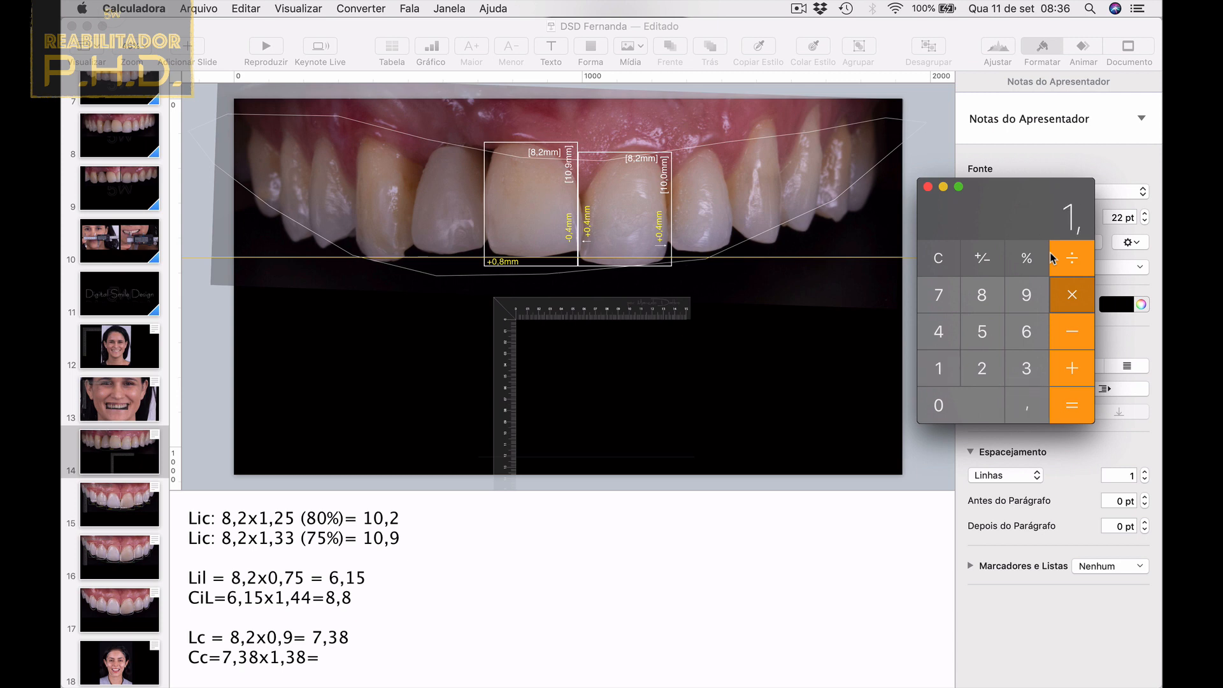
type("38")
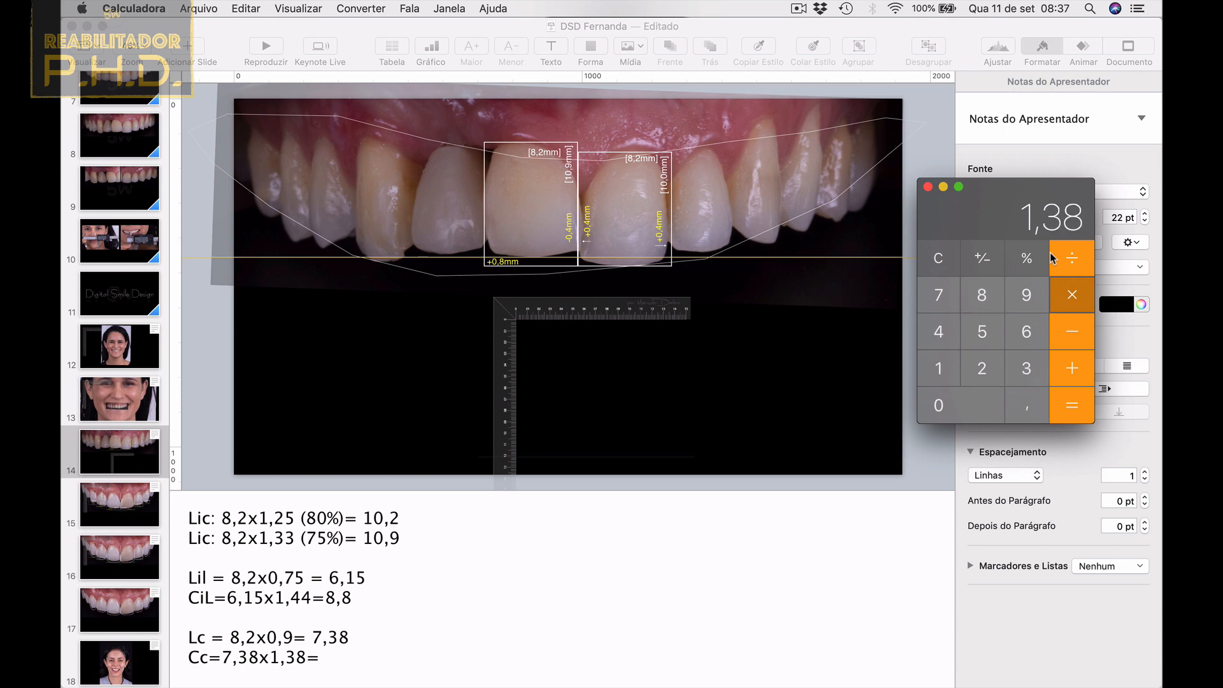
key("Return")
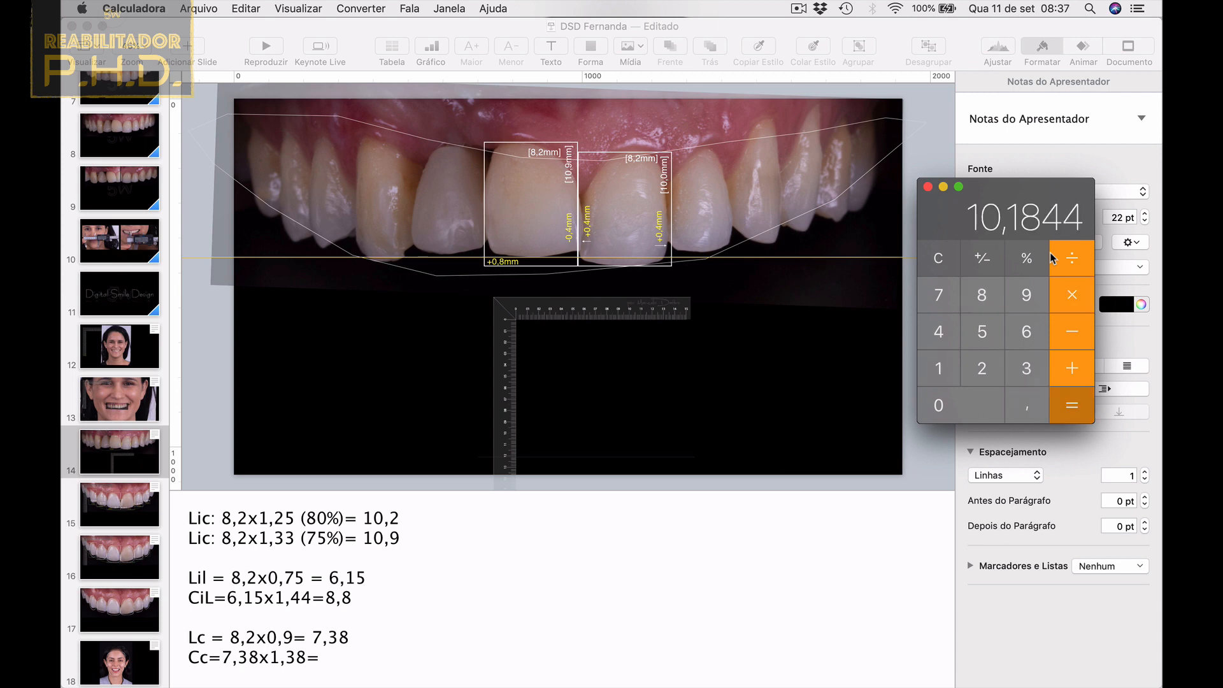
left_click(336, 658)
type("10,2")
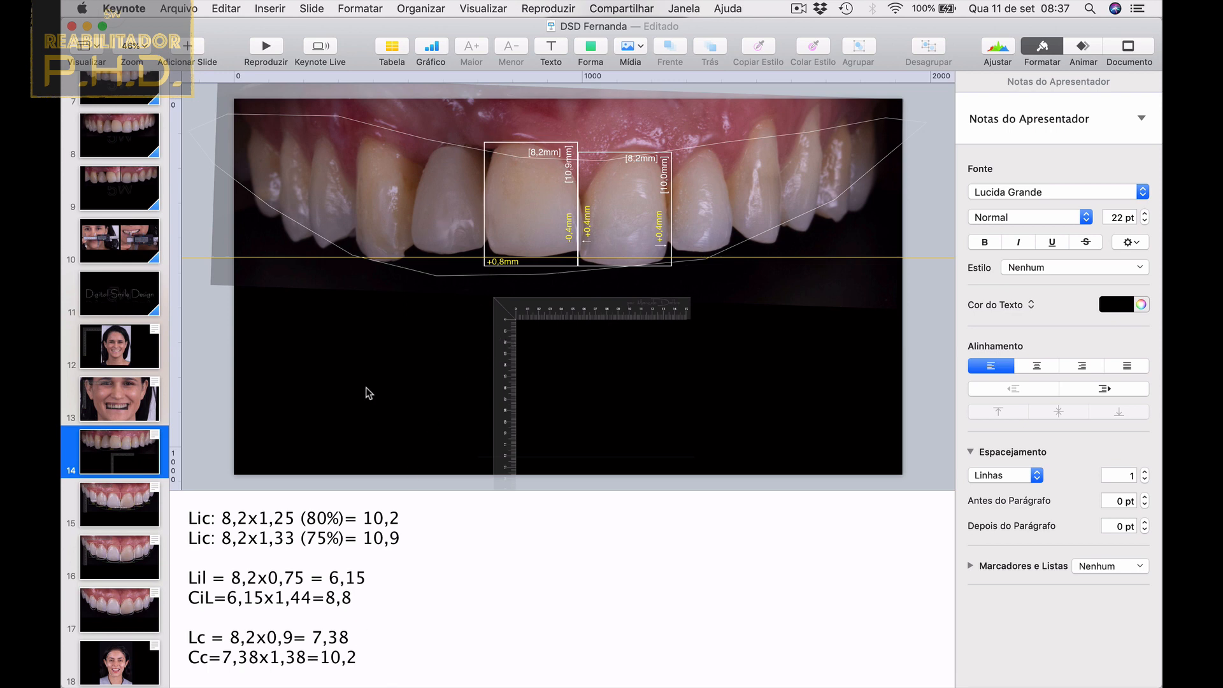
Place a horizontal guide across the smile photo at the gum-side edge of the lateral incisor beside the 10,9 mm central incisor.
scroll(363, 440, "up", 5)
scroll(363, 444, "left", 5)
scroll(363, 445, "up", 4)
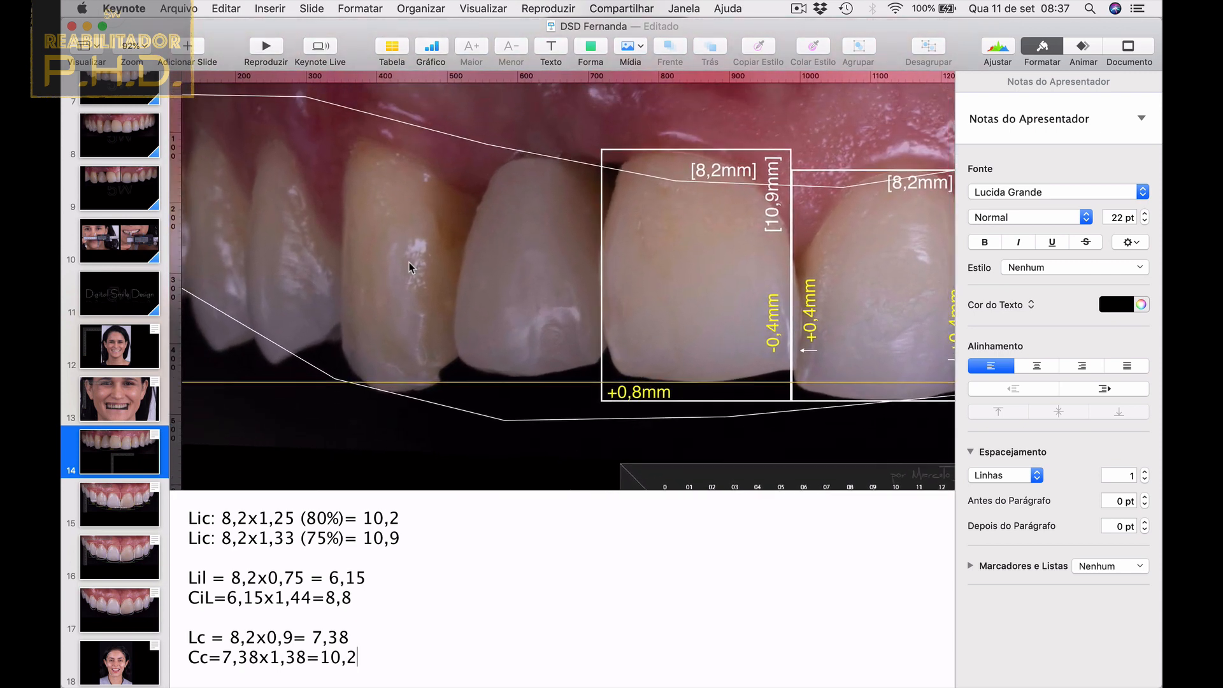
left_click_drag(392, 76, 395, 155)
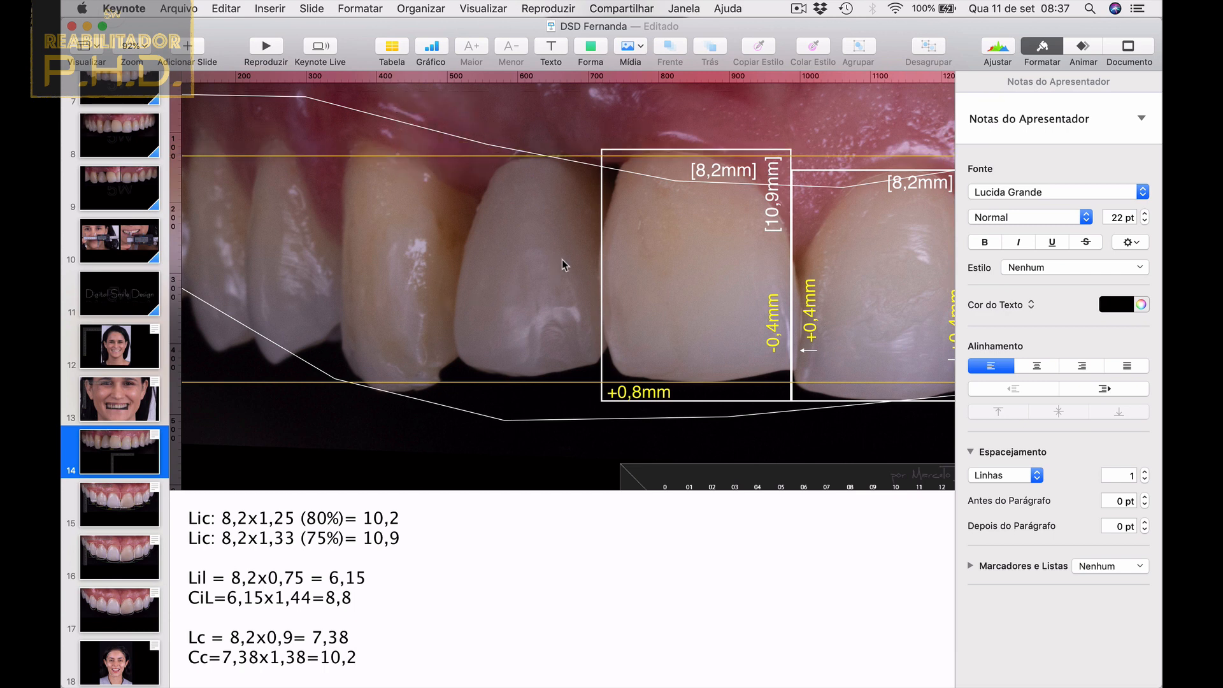
Duplicate the 10,9 mm central incisor's rectangle over the adjacent lateral incisor, narrow it to fit, and raise its lower edge near the horizontal guide.
left_click(602, 258)
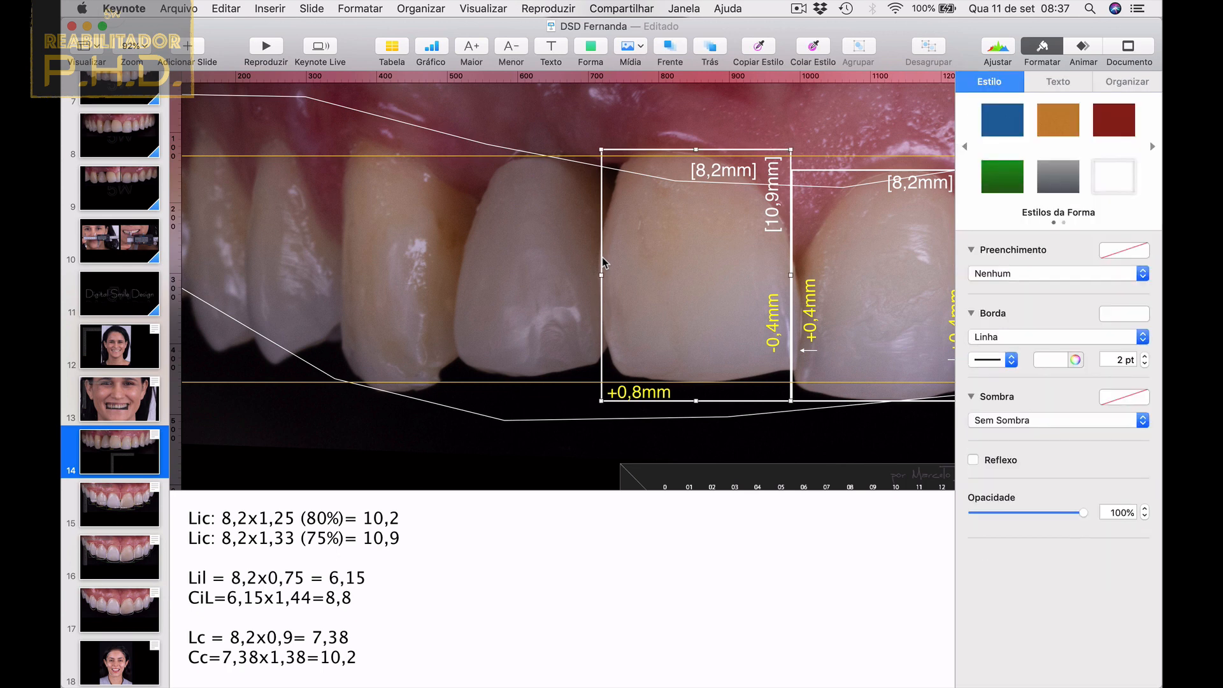
left_click_drag(604, 263, 451, 275)
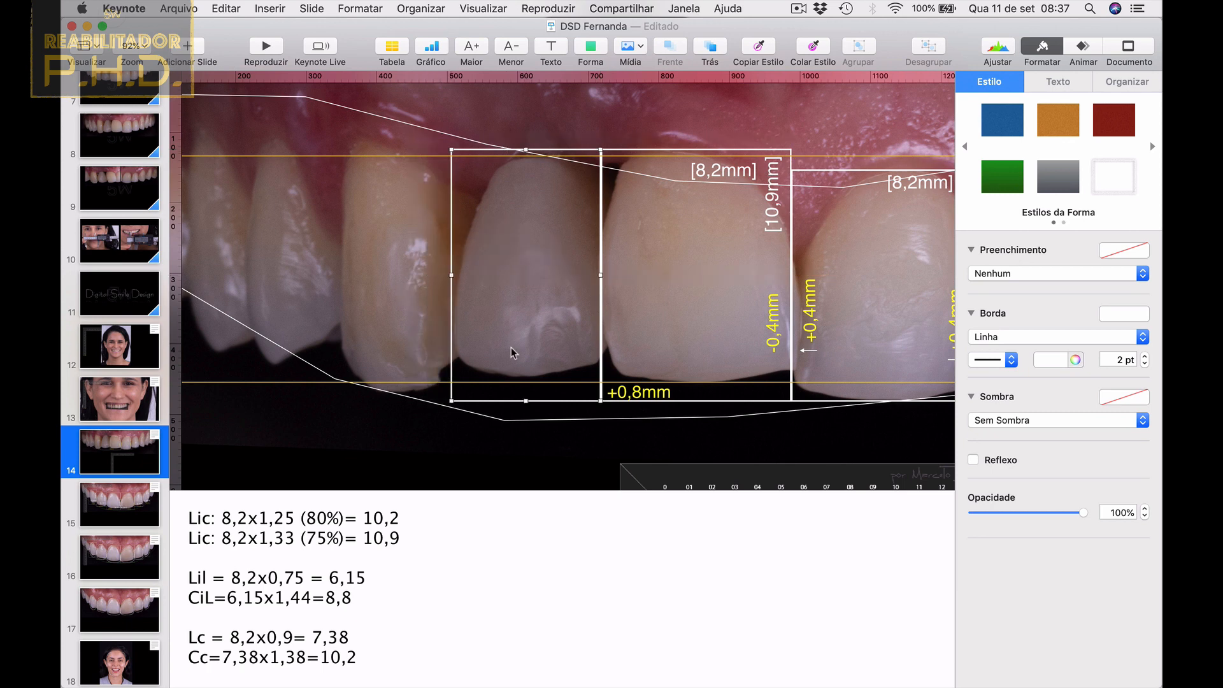
left_click_drag(526, 401, 526, 380)
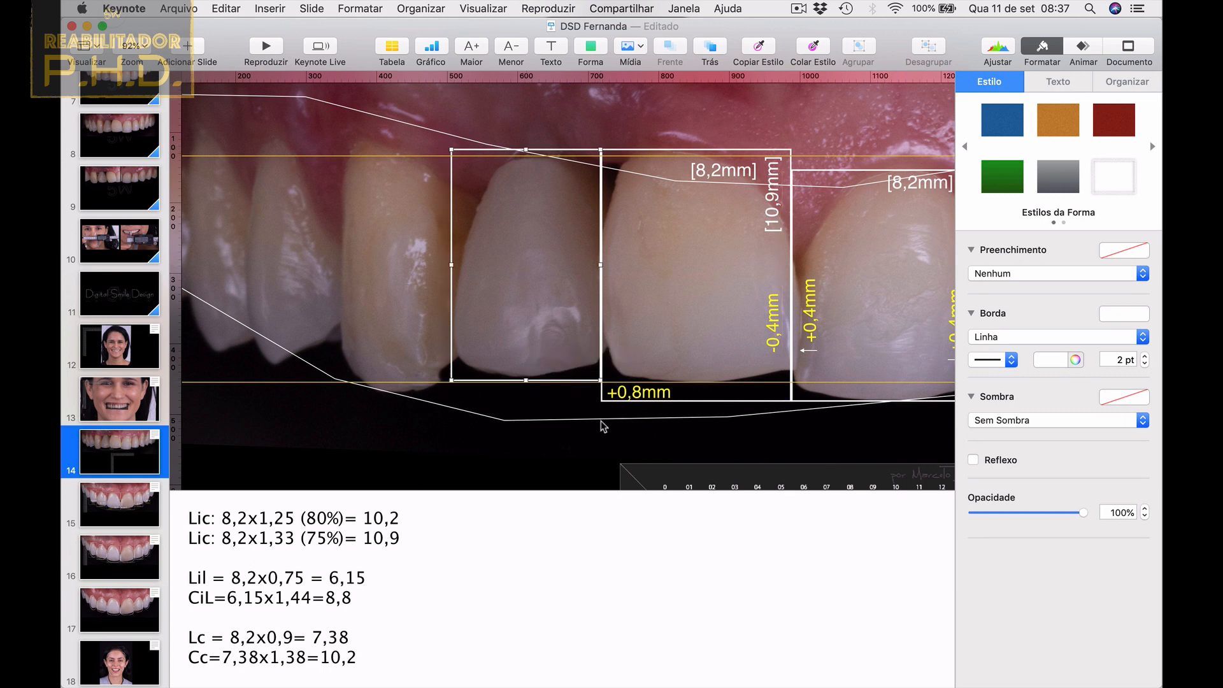
Bring the ruler over the lateral incisor and lower its rectangle's upper edge to the gum-side horizontal guide.
left_click_drag(647, 487, 465, 301)
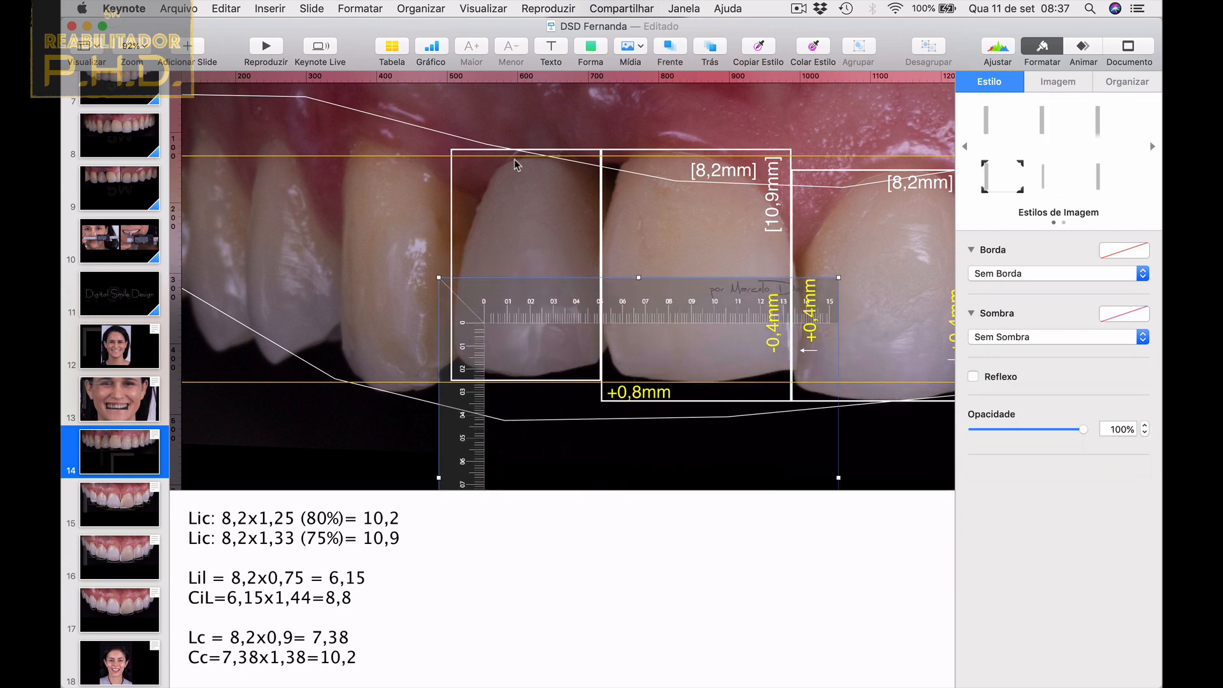
left_click(538, 155)
left_click_drag(526, 151, 526, 155)
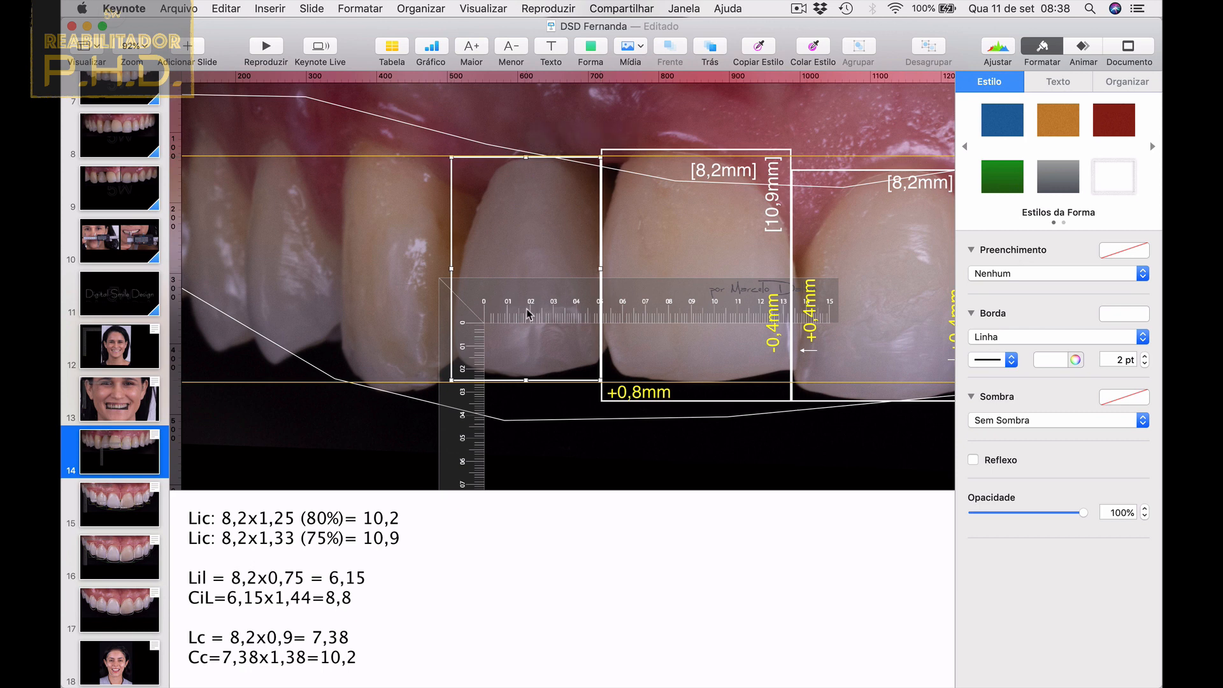
Align the ruler with the lateral incisor rectangle's upper edge and raise its lower edge to about the 8,8 mm mark.
left_click_drag(530, 304, 527, 138)
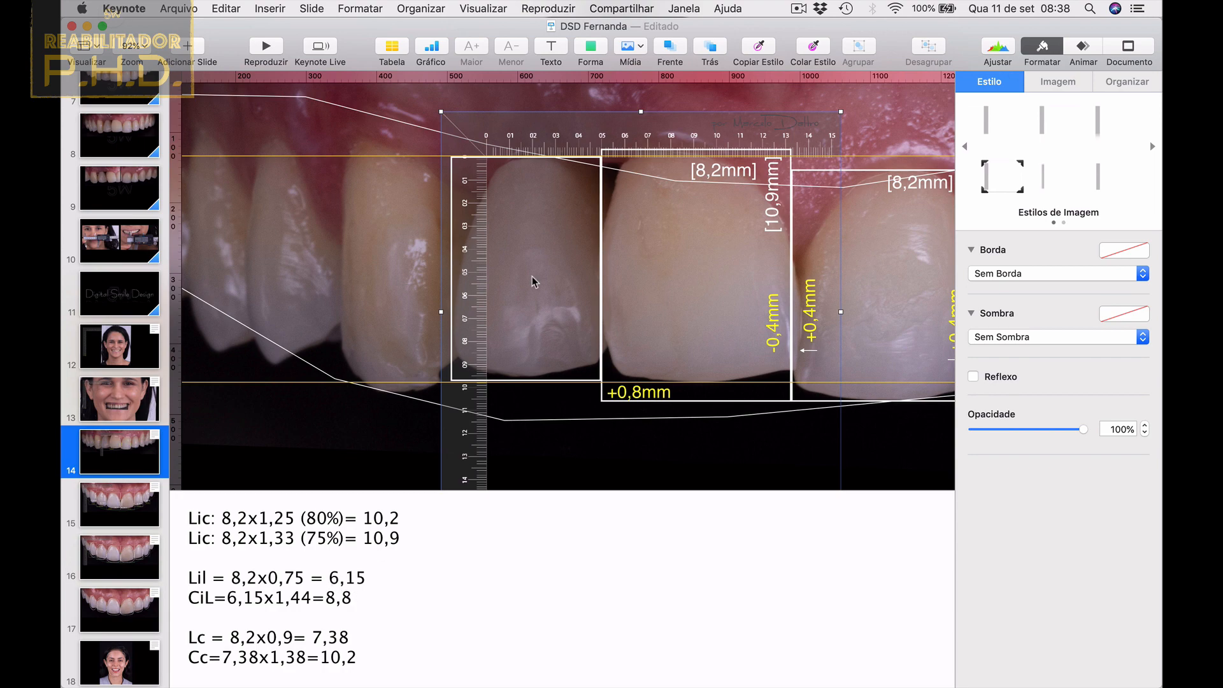
scroll(508, 341, "up", 5)
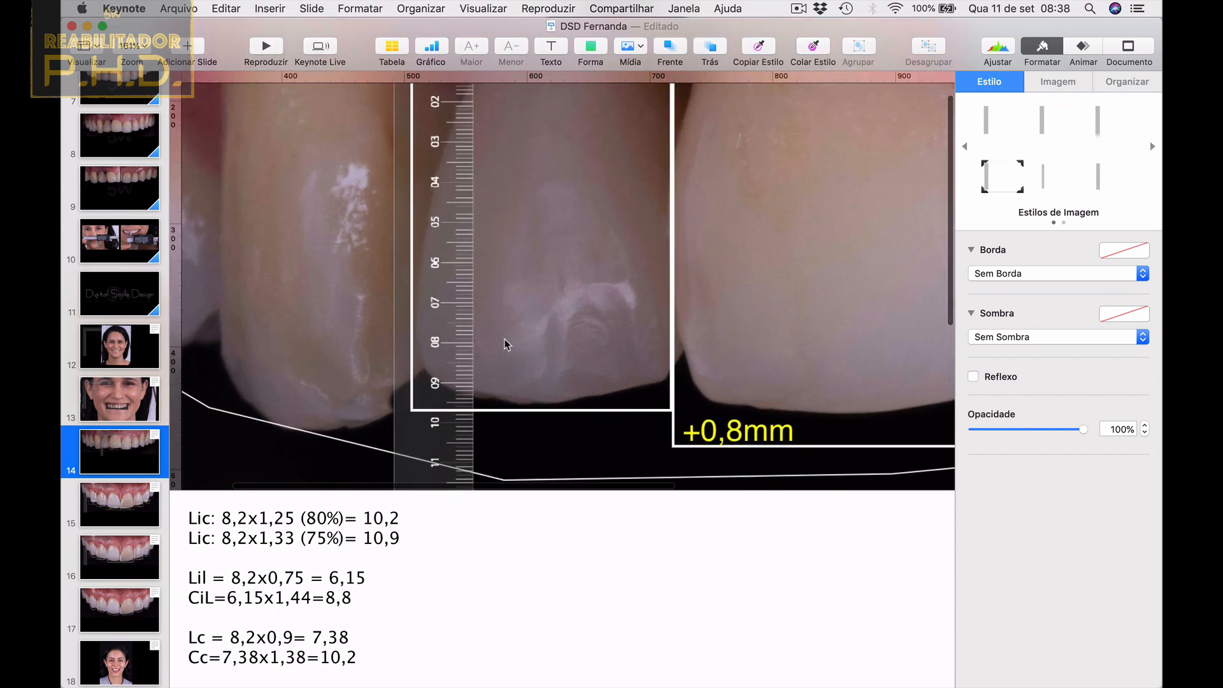
left_click(510, 411)
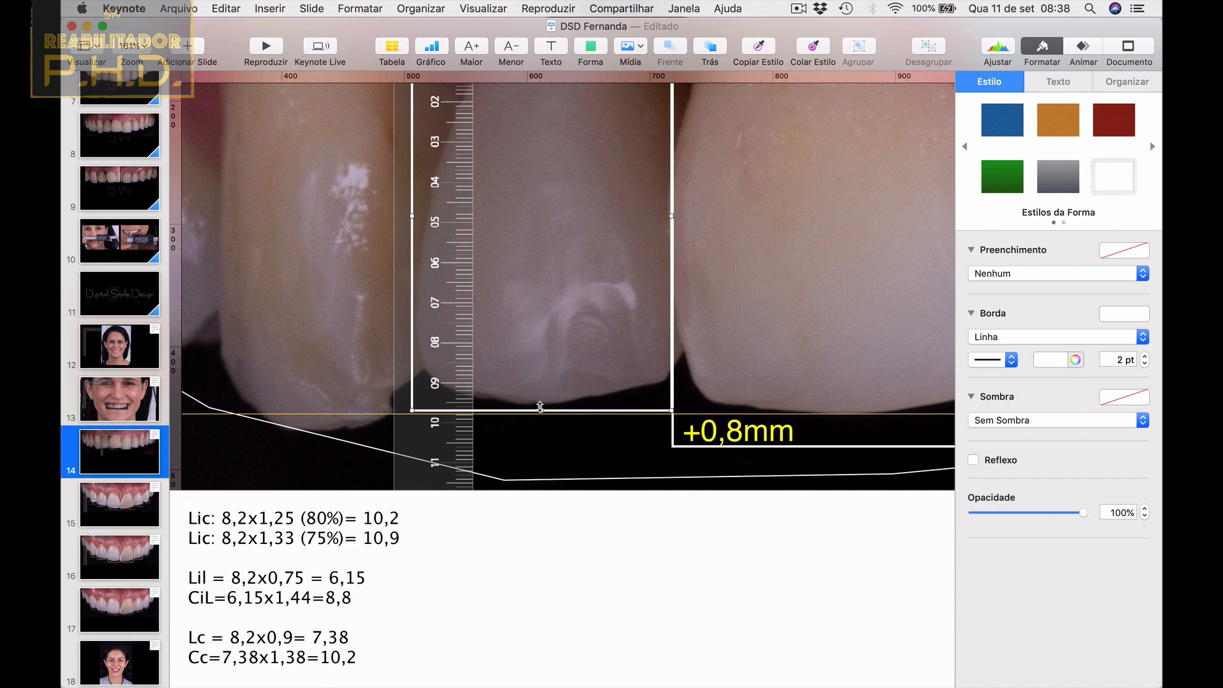
left_click_drag(540, 407, 540, 377)
scroll(540, 408, "up", 3)
scroll(540, 417, "down", 5)
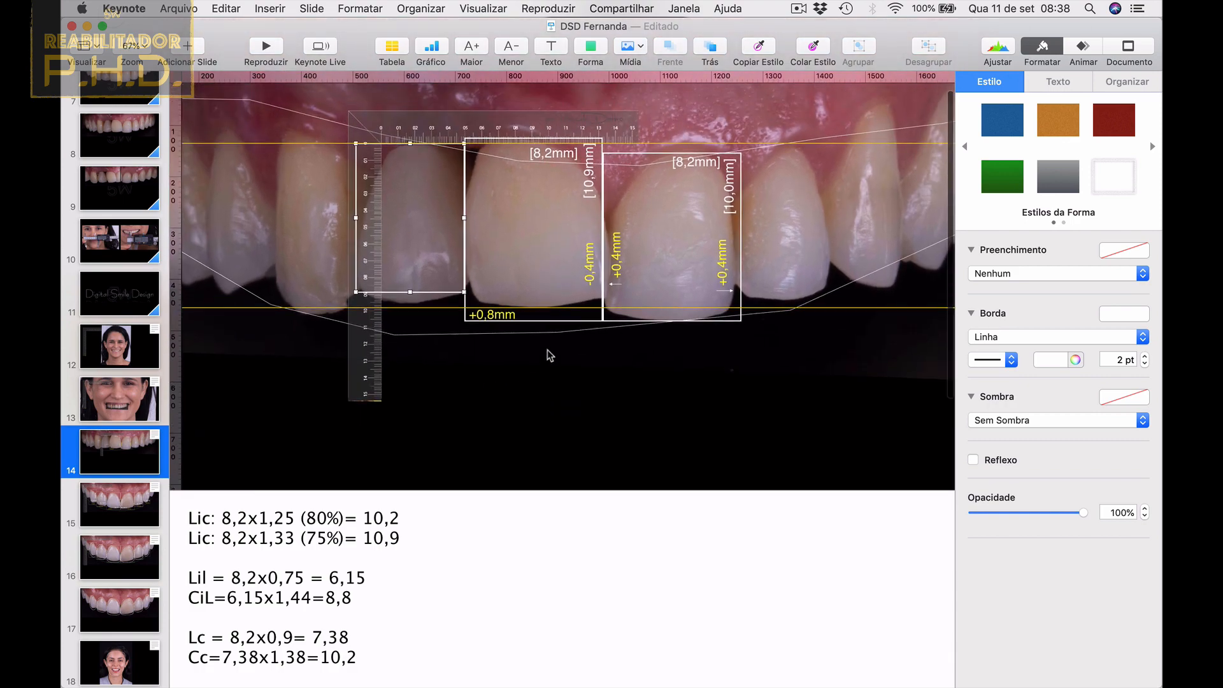
scroll(545, 353, "up", 2)
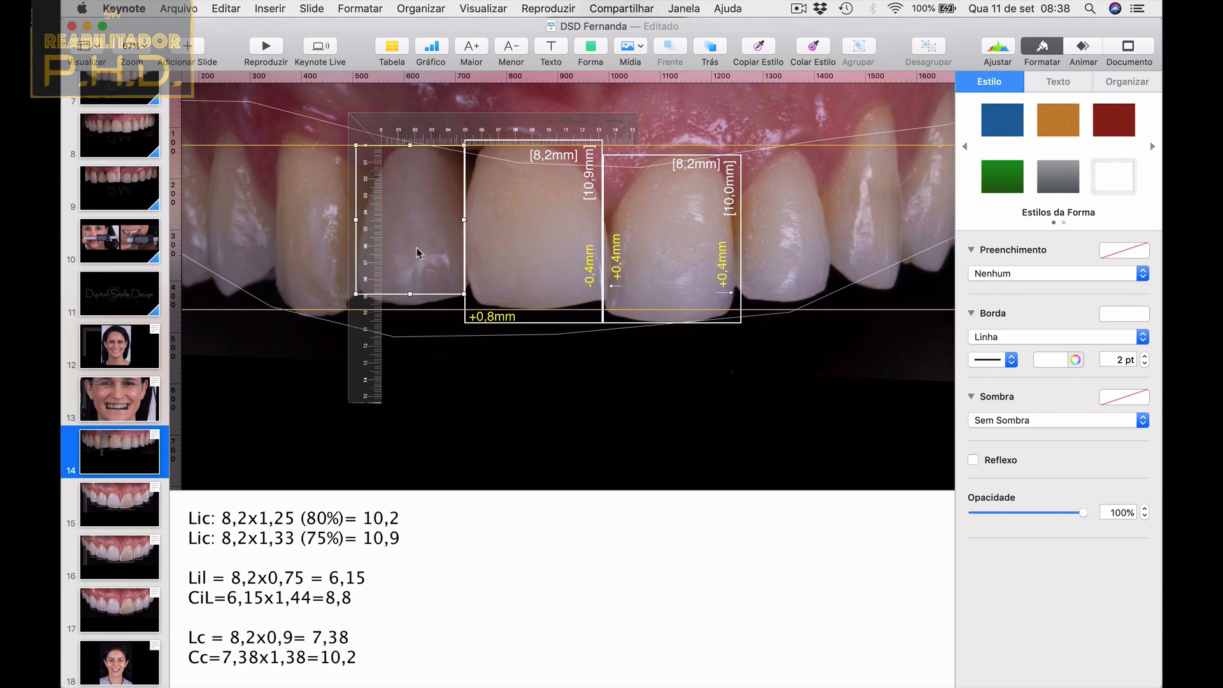
Place the ruler near the incisal edges and move the lower horizontal guide about 1 mm above the 10,9 mm central incisor rectangle's lower edge.
left_click_drag(437, 130, 499, 283)
scroll(499, 283, "up", 6)
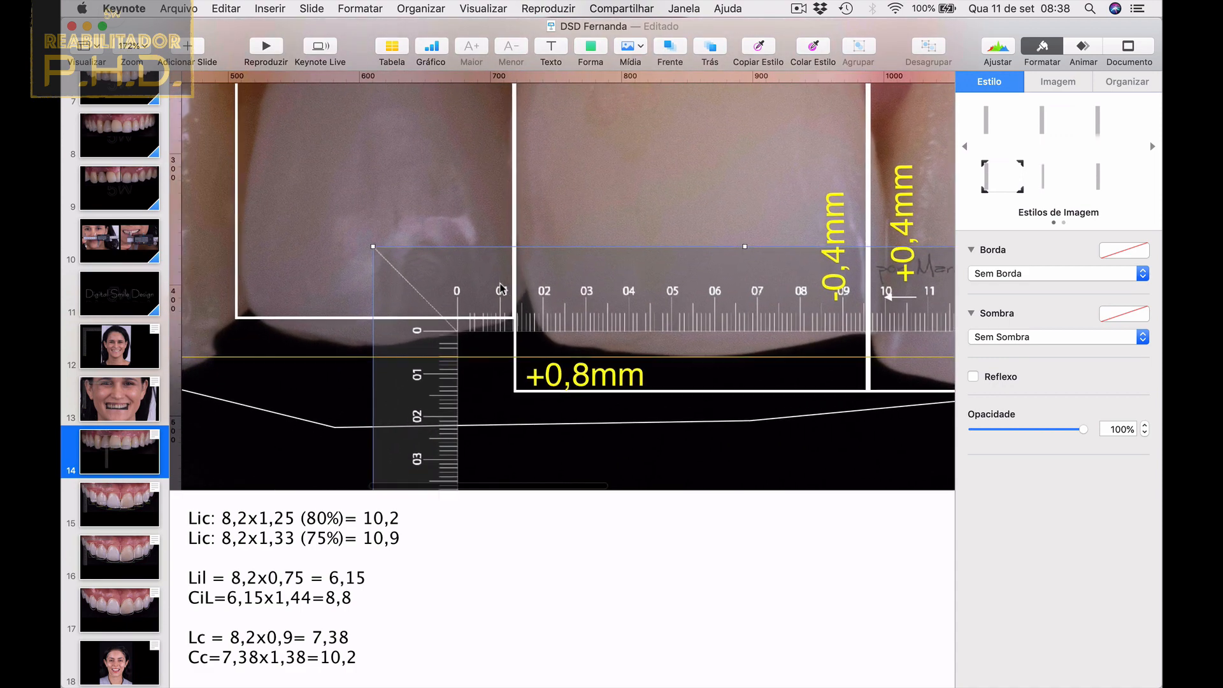
left_click_drag(549, 295, 587, 288)
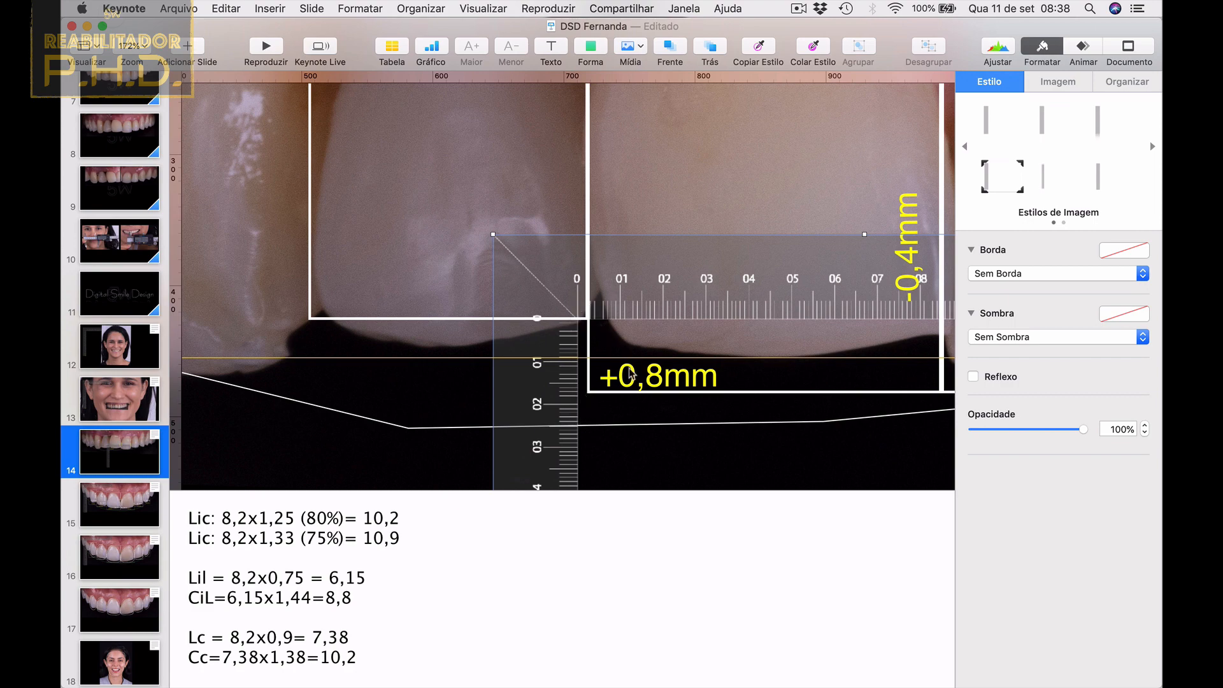
left_click_drag(557, 276, 557, 309)
mouse_move(529, 357)
left_mouse_down()
mouse_move(530, 393)
mouse_move(530, 351)
left_mouse_up()
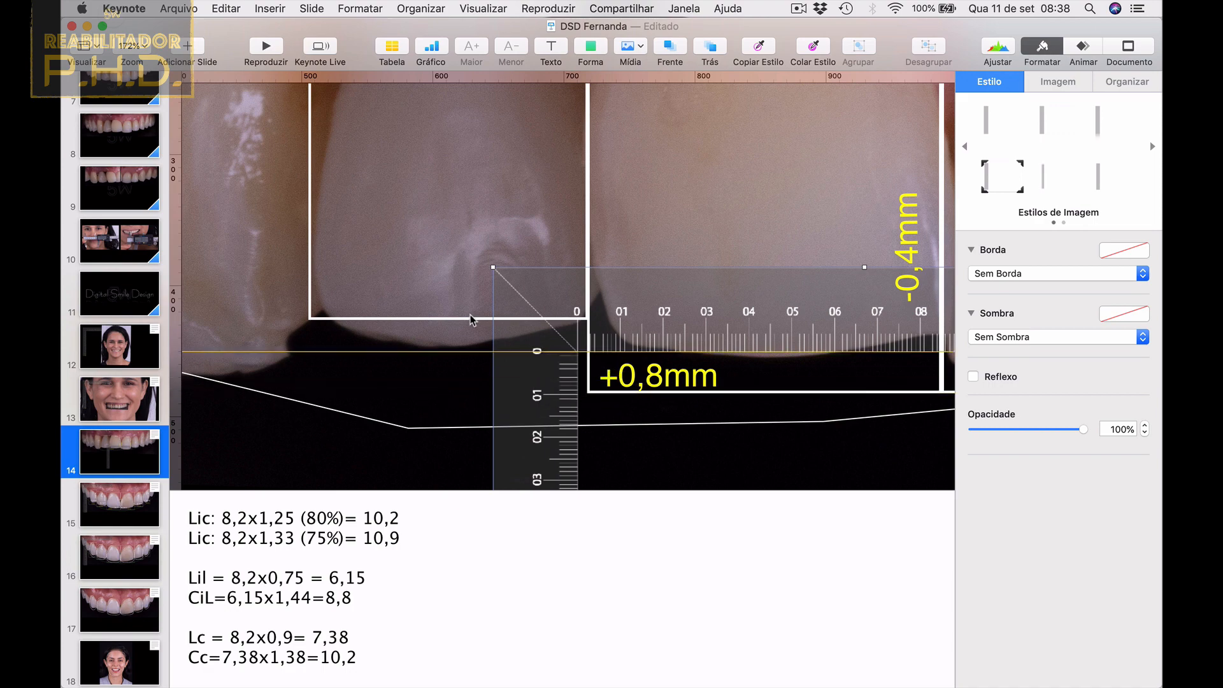
Extend the lateral incisor rectangle's lower edge down to the lower horizontal guide.
left_click(471, 319)
left_click_drag(448, 317, 448, 350)
scroll(589, 420, "up", 3)
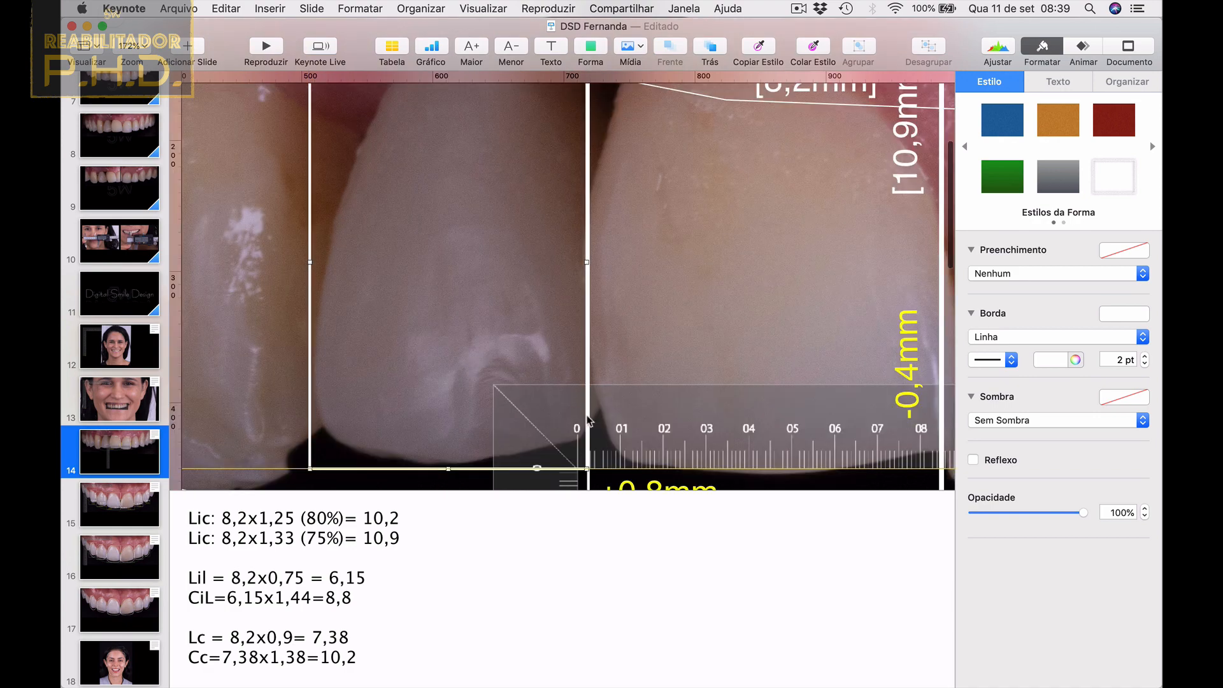
scroll(602, 478, "down", 3)
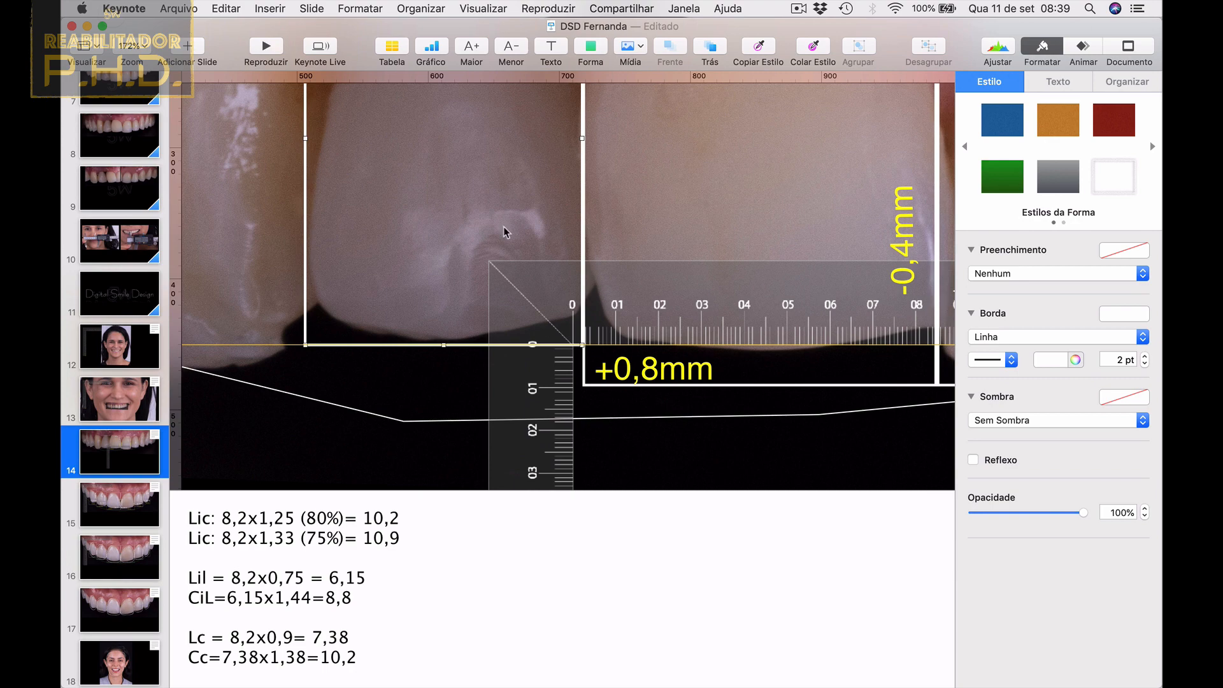
scroll(503, 227, "down", 10)
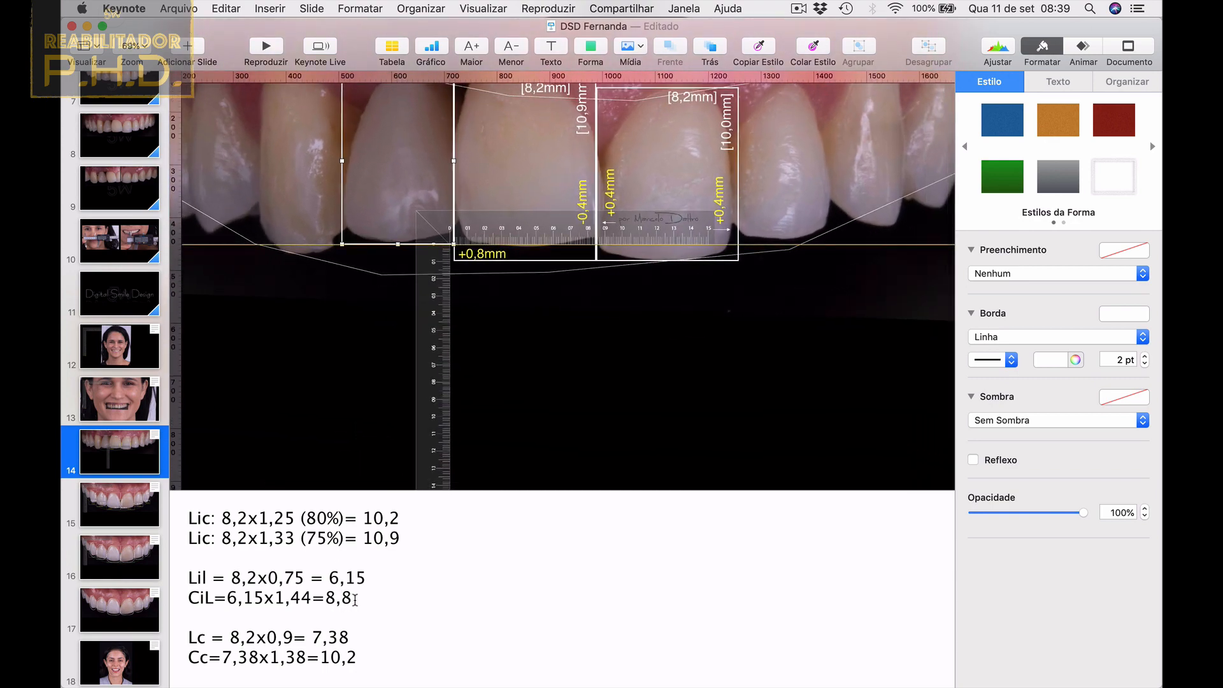
Measure the lateral incisor rectangle's length with the ruler and append "-> 9,6" to the CiL line in the notes.
left_click(355, 600)
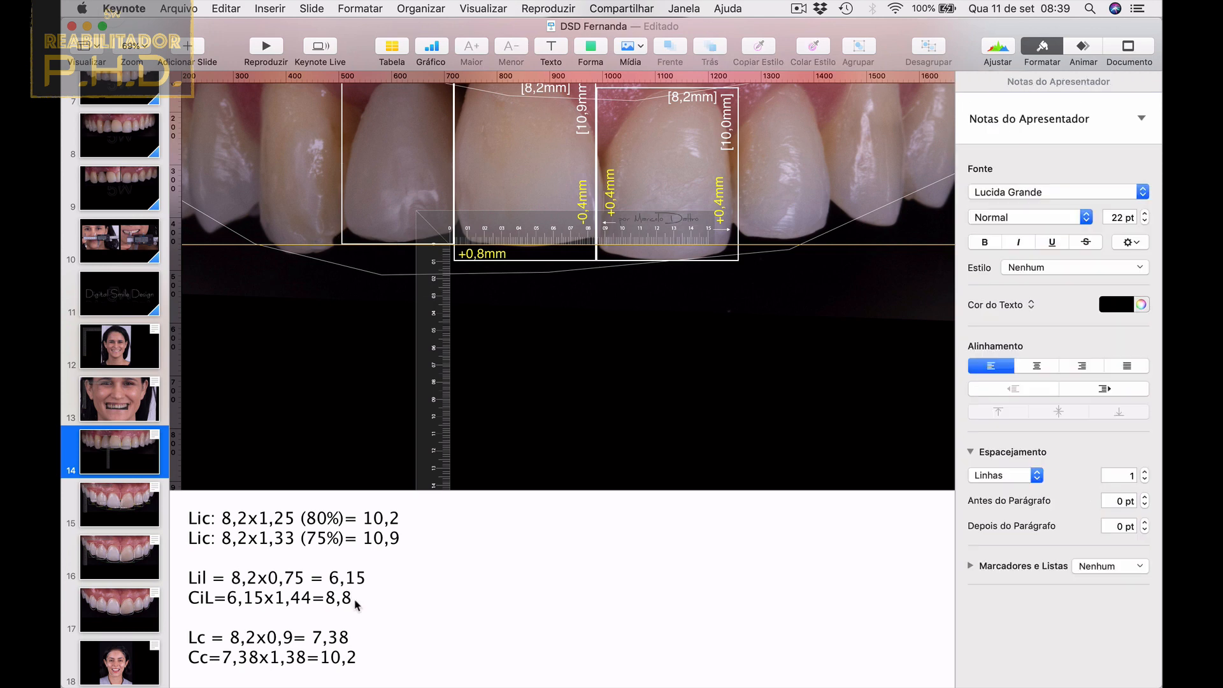
type("->")
left_click_drag(439, 333, 405, 141)
scroll(406, 256, "up", 3)
scroll(395, 233, "up", 5)
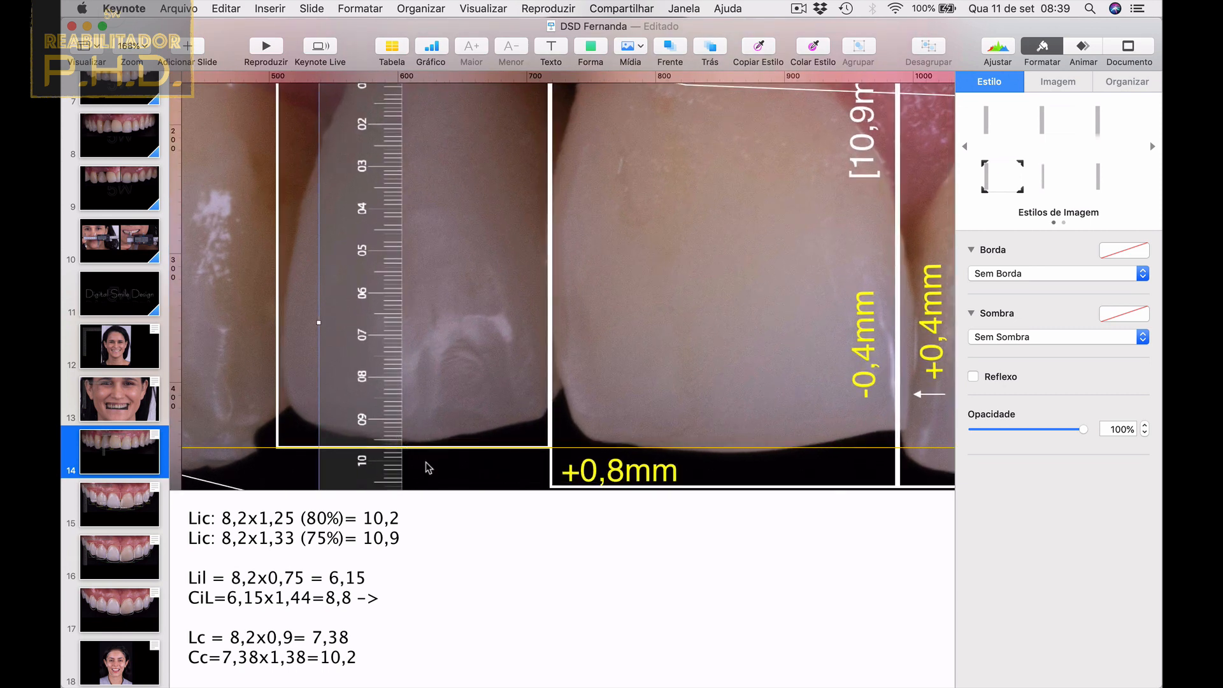
scroll(407, 459, "down", 5)
left_click(398, 597)
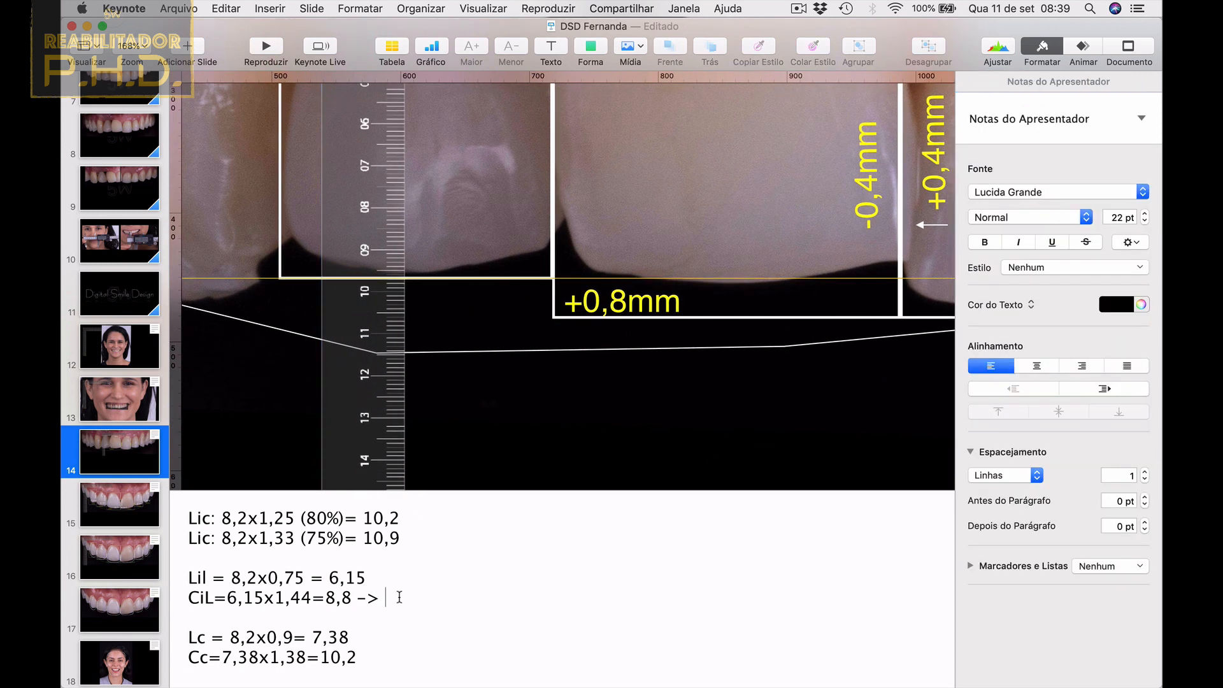
type("9,6")
Duplicate the yellow +0,8mm label near the lateral incisor's lower edge and change its text to +0,1mm.
left_click(651, 313)
key("super+c")
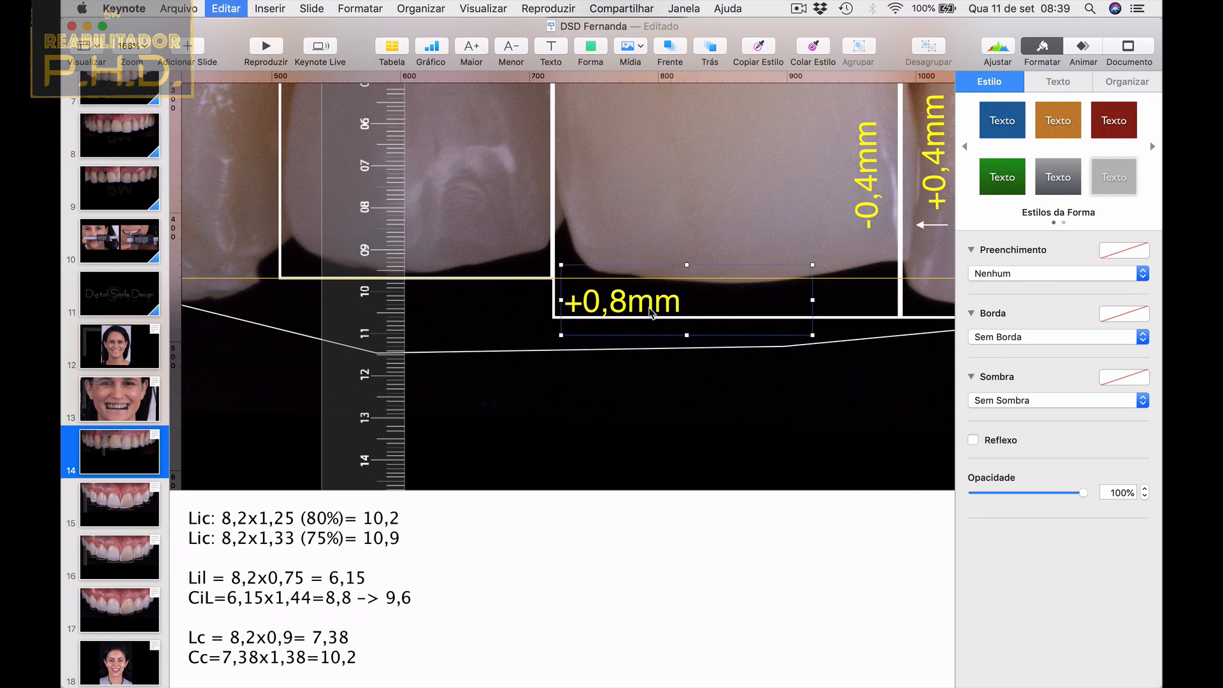
key("super+v")
left_click_drag(651, 312, 506, 258)
left_click(502, 255)
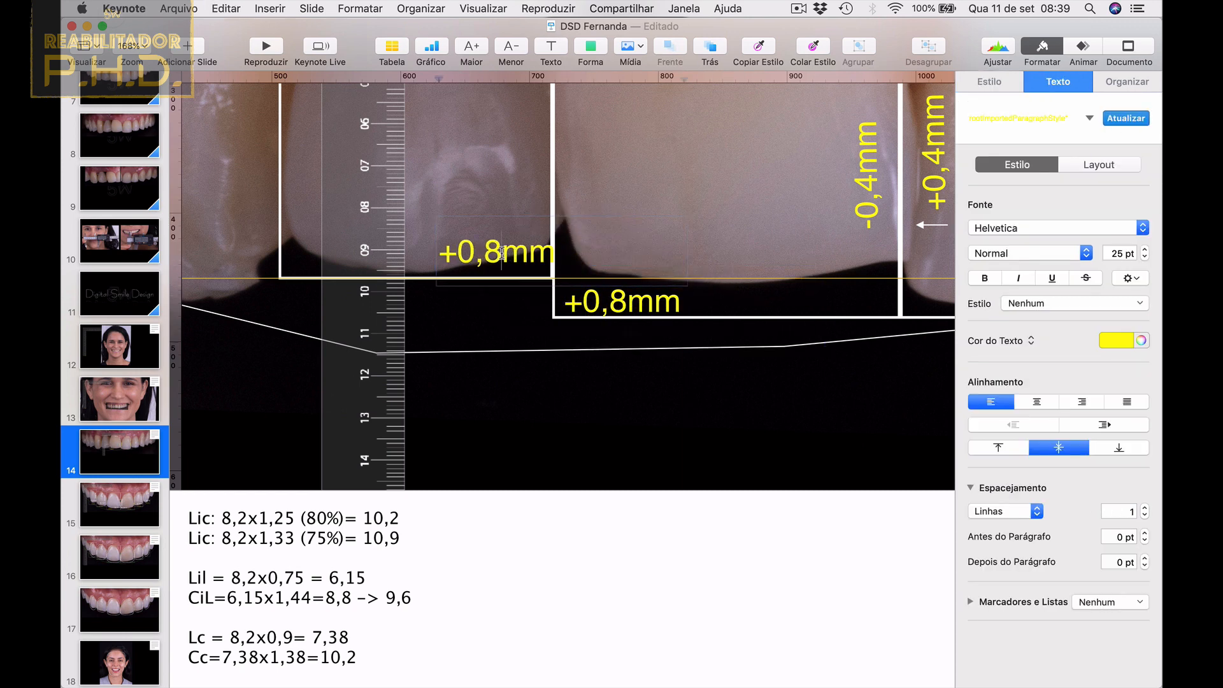
key("BackSpace")
type("1")
key("Escape")
left_click_drag(503, 253, 487, 257)
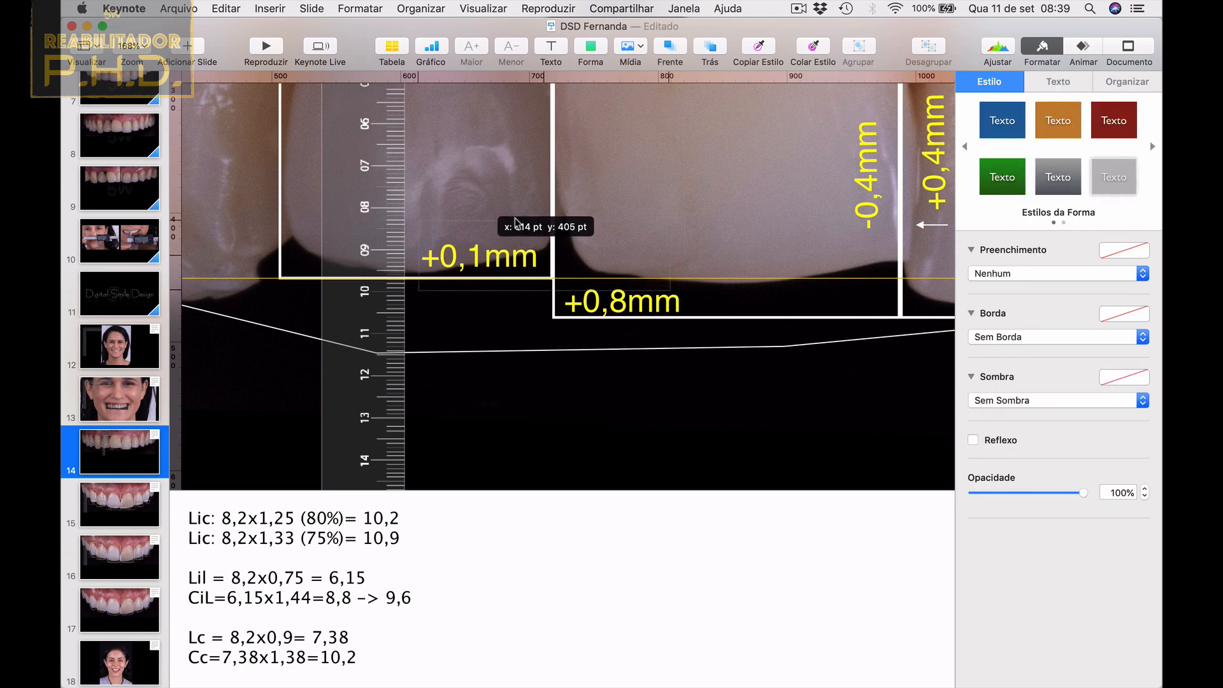
Reduce the +0,1mm label's font size, shrink its text box, and fit it inside the lateral incisor rectangle's lower corner.
left_click(507, 51)
left_click(508, 51)
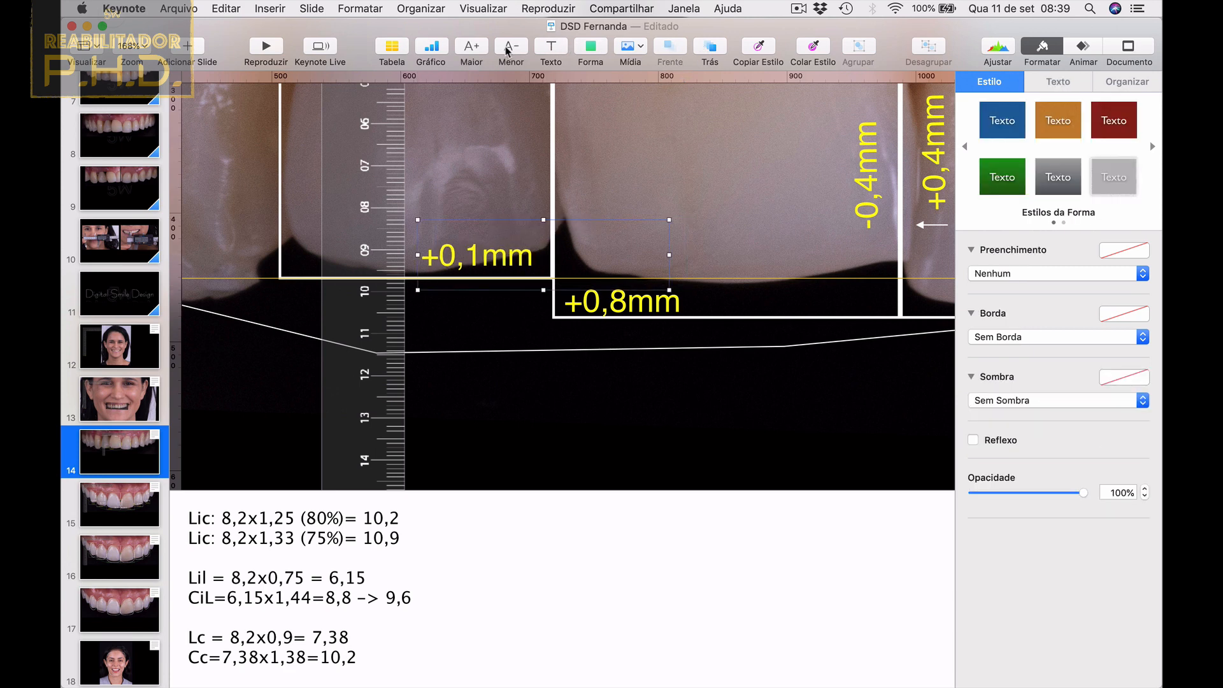
left_click(507, 51)
left_click(507, 51)
left_click(507, 51)
left_click(508, 51)
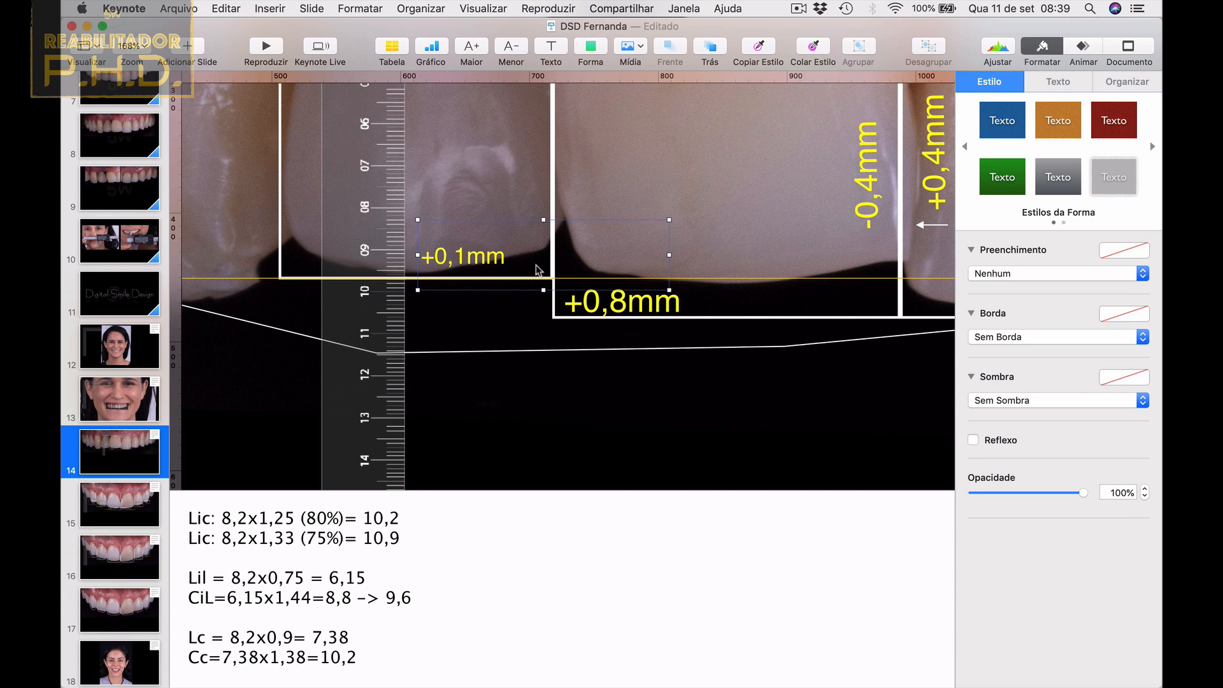
left_click_drag(668, 255, 501, 271)
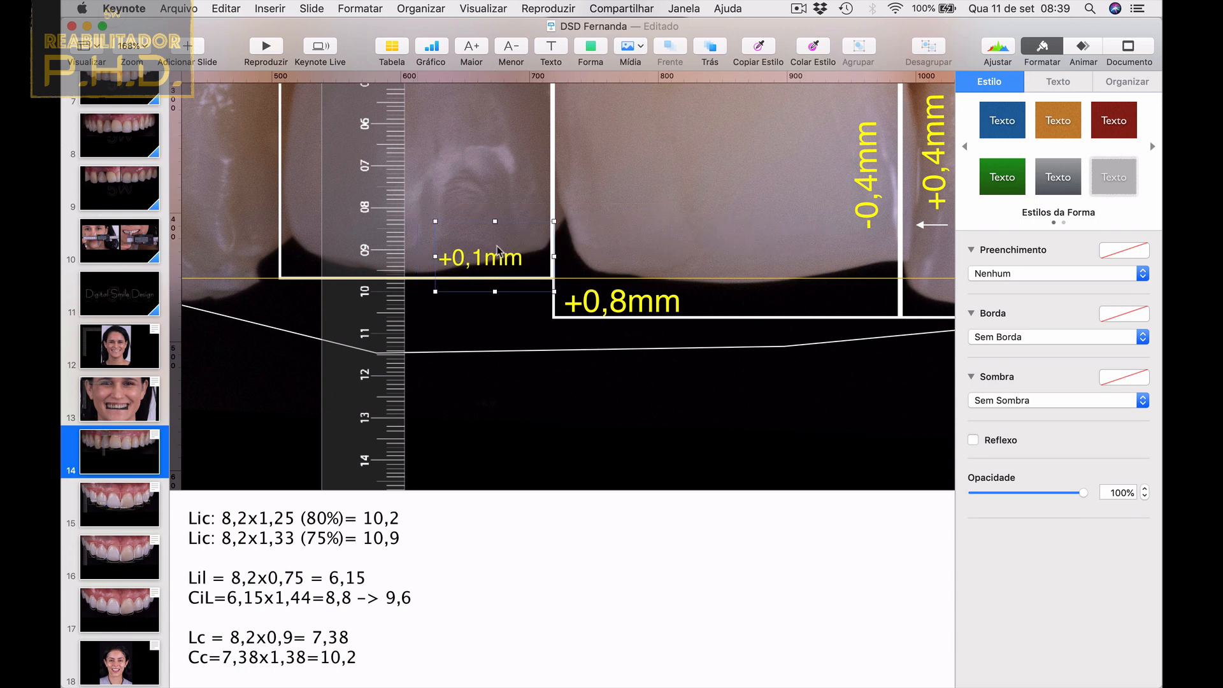
left_click_drag(498, 222, 512, 258)
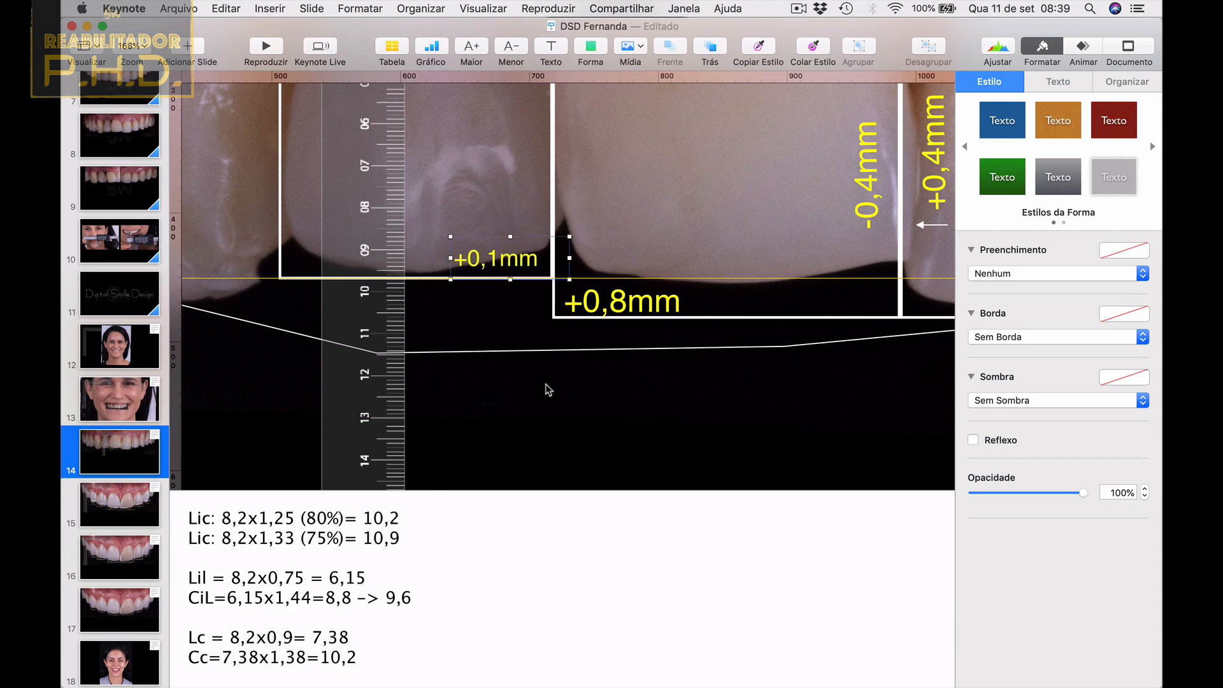
left_click(547, 388)
Align the ruler's zero with the lateral incisor rectangle's outer edge on the canine side.
scroll(547, 389, "down", 6)
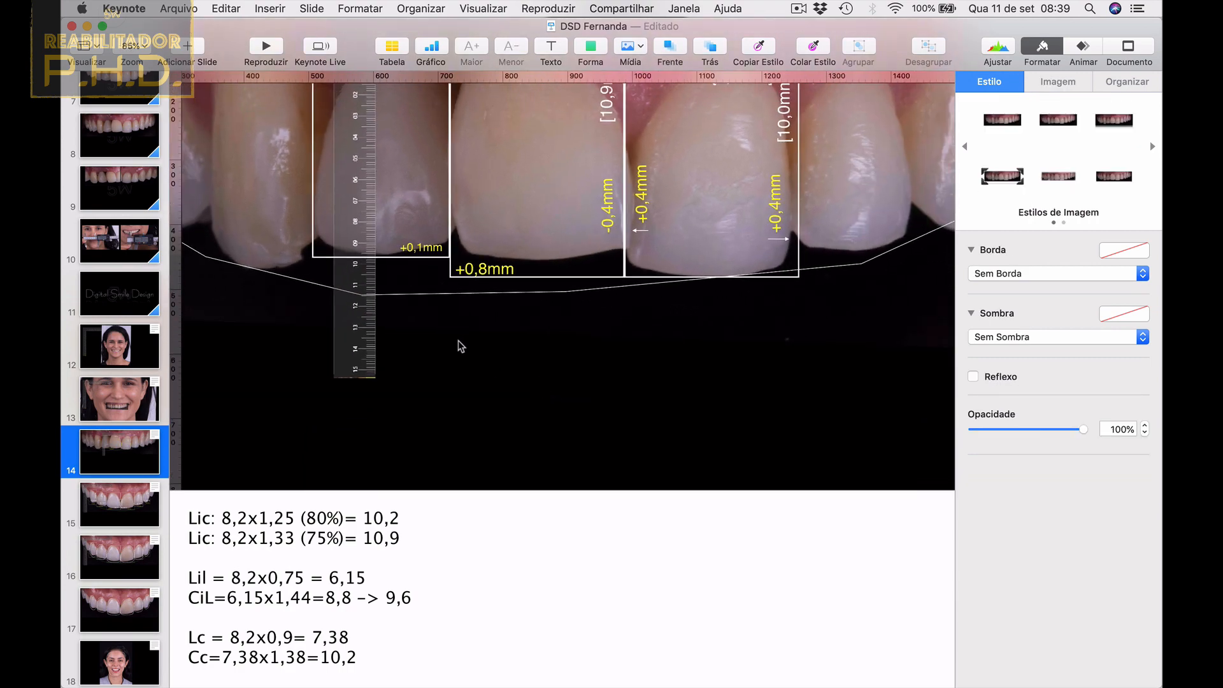
scroll(424, 309, "up", 3)
left_click_drag(365, 227, 303, 210)
Duplicate the [8,2mm] and [10,9mm] labels of the central incisor and place the copies over the adjacent lateral incisor.
left_click(573, 135)
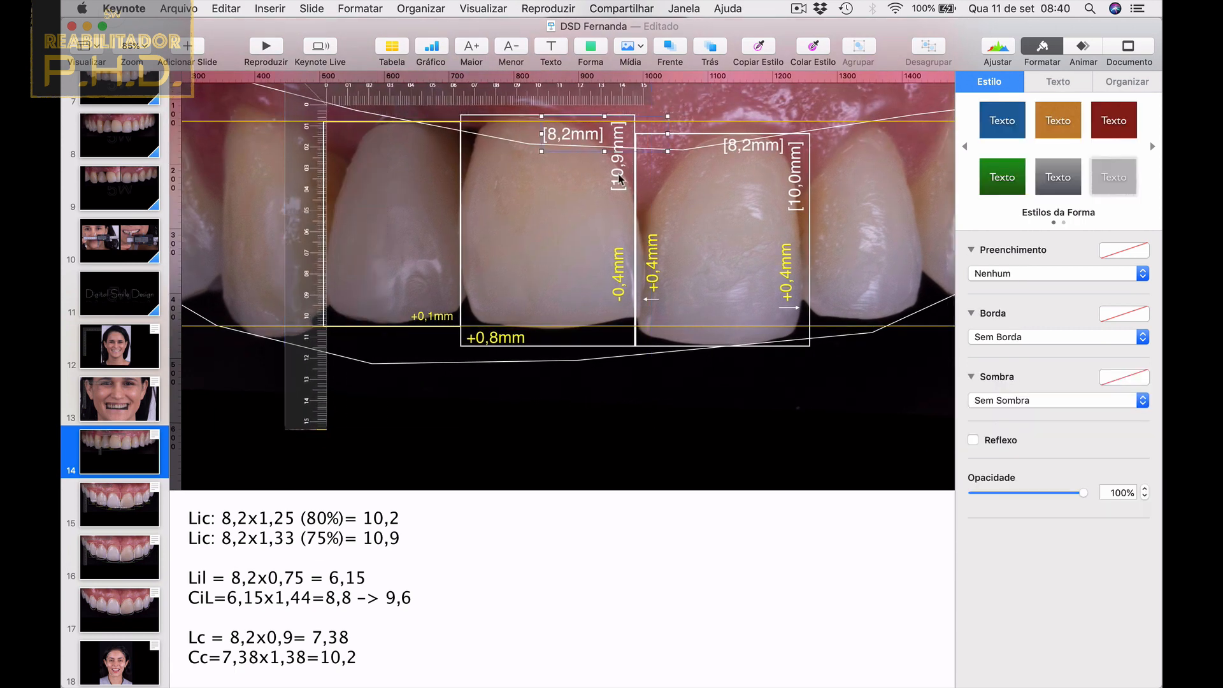
left_click(618, 179, "shift")
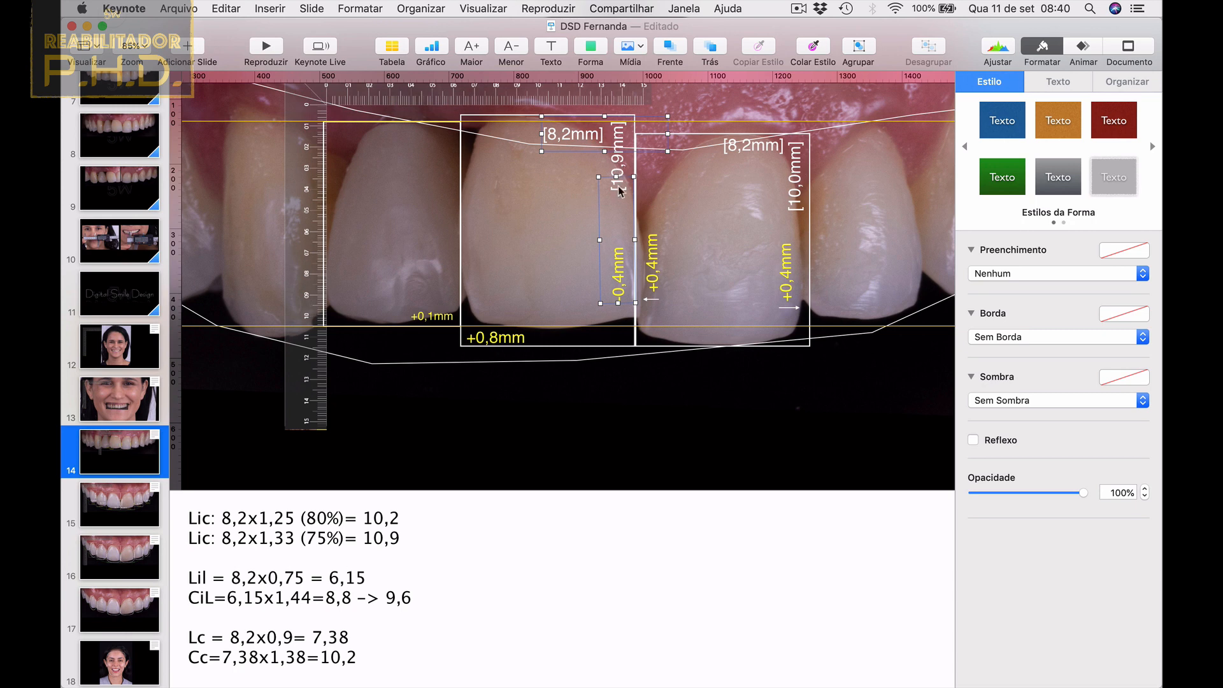
left_click(529, 213)
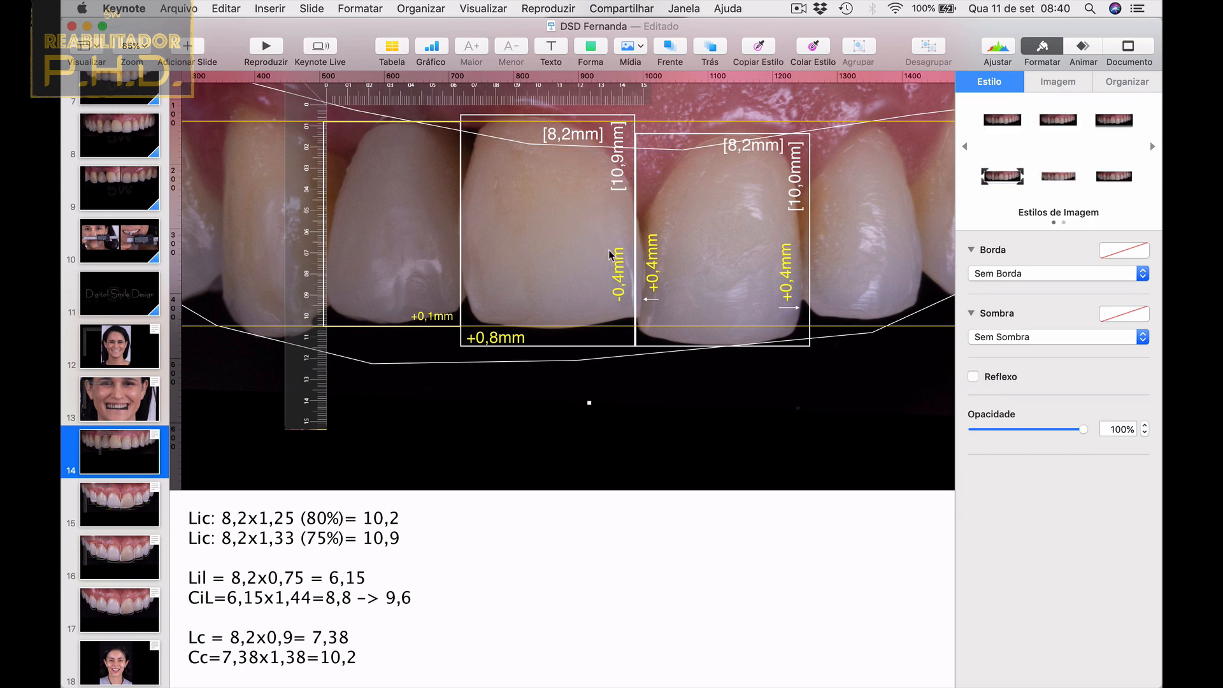
left_click(613, 251)
left_click_drag(615, 176, 616, 237)
left_click(617, 166)
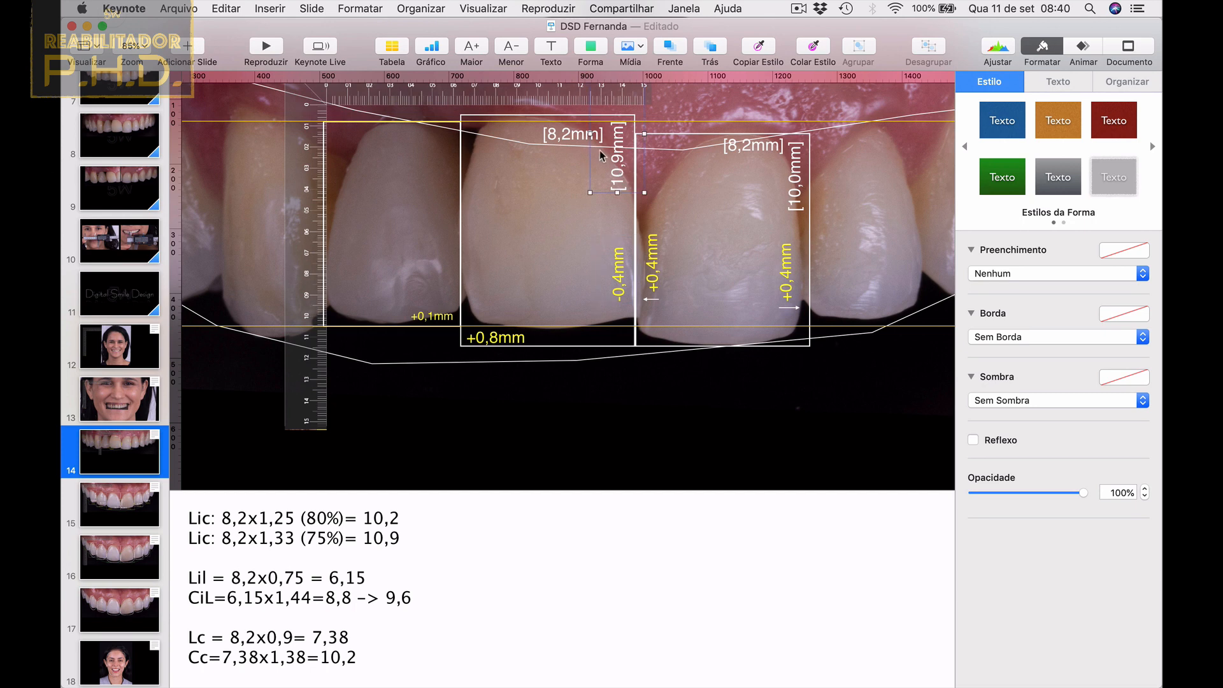
left_click(569, 137, "shift")
key("super+v")
left_click_drag(622, 190, 444, 195)
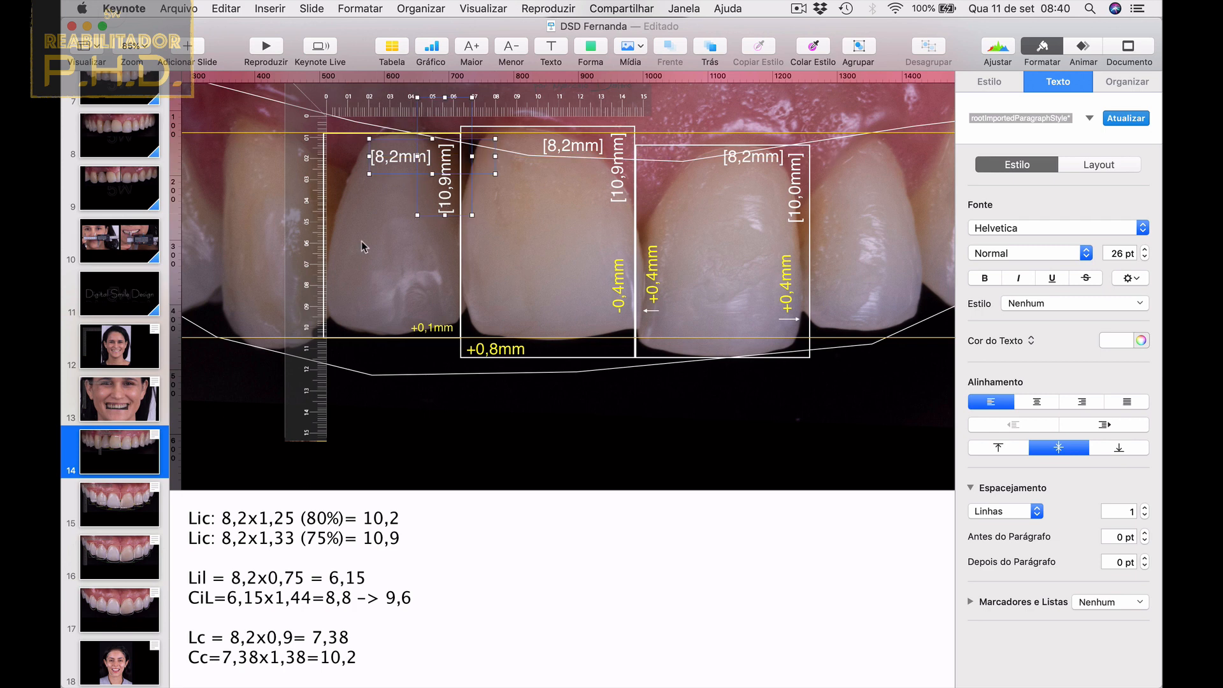
Change the lateral incisor's width label to [6,2mm].
left_click(382, 158)
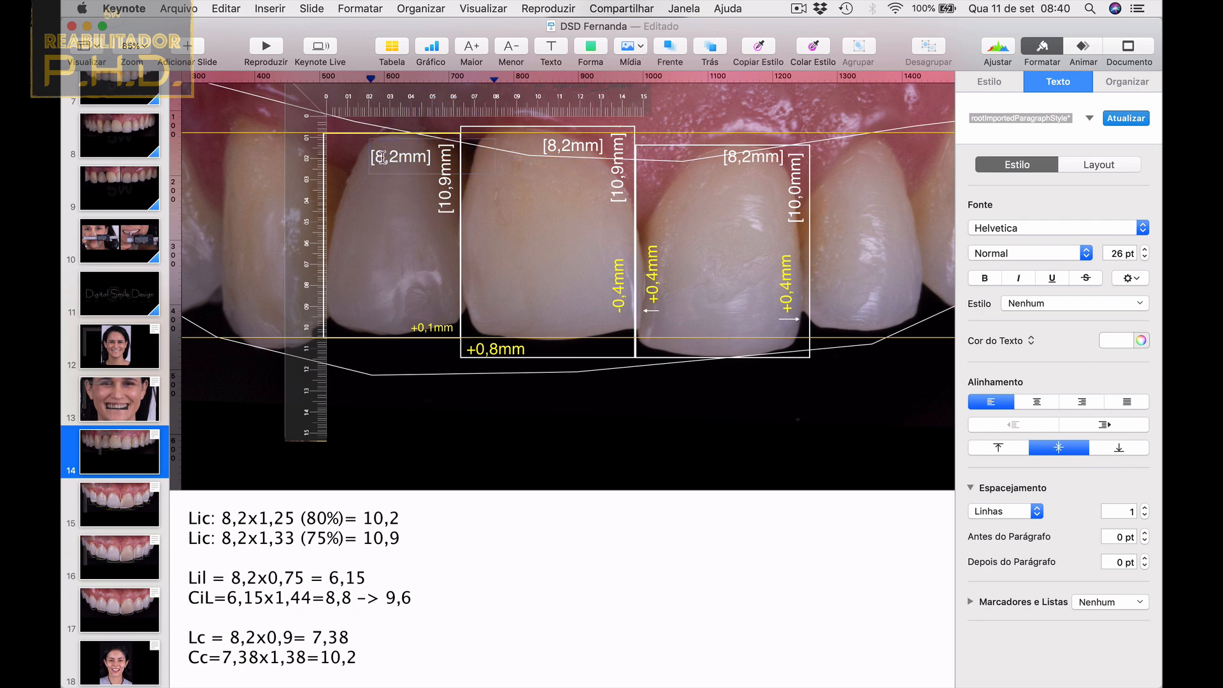
key("BackSpace")
type("2")
key("BackSpace")
type("6")
Round the Lil result in the presenter notes to 6,2.
left_click(362, 582)
key("BackSpace")
key("BackSpace")
type("2")
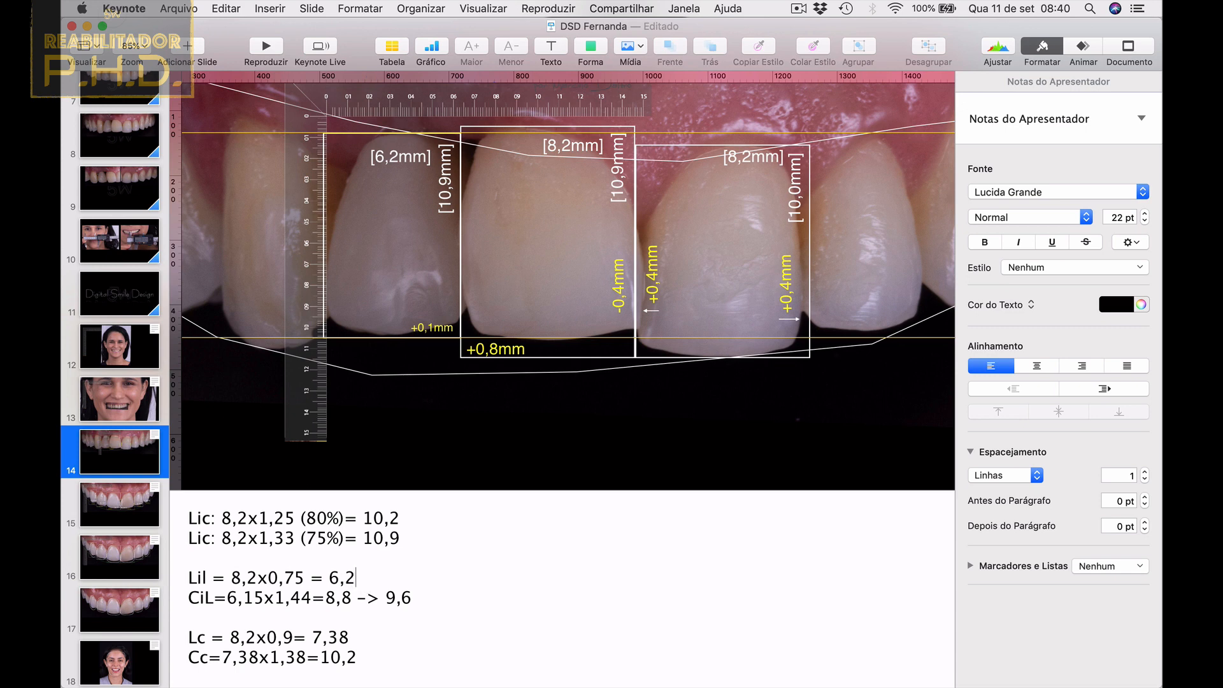
left_click(414, 379)
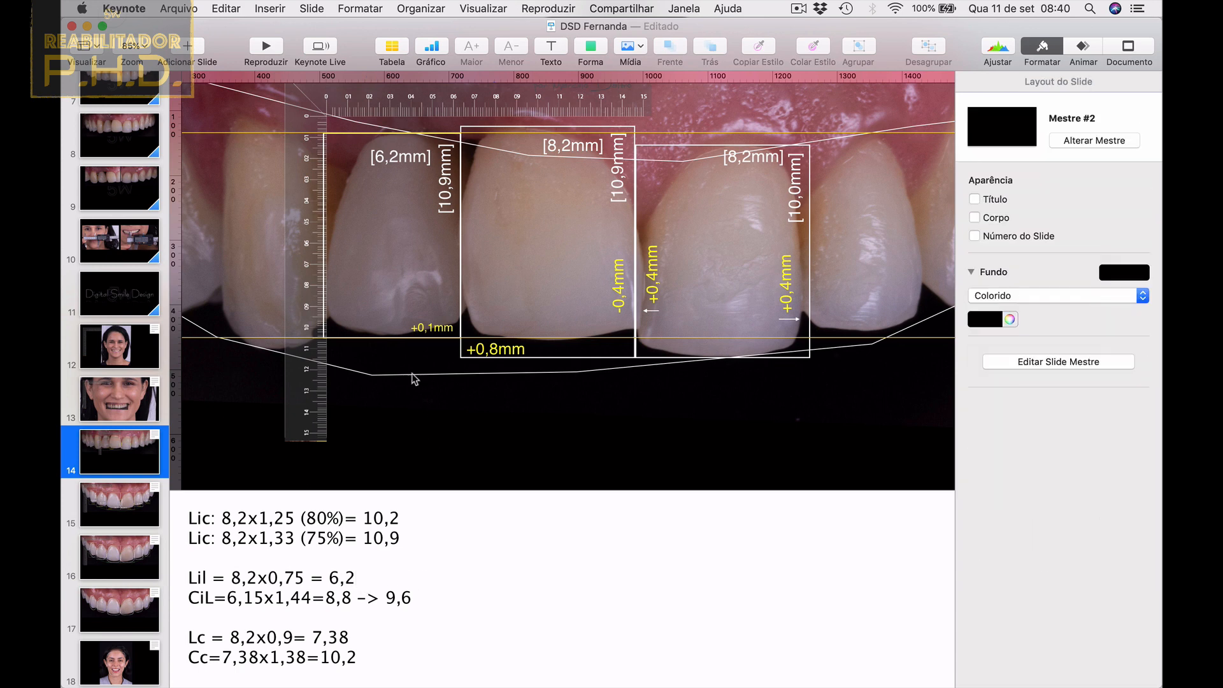
Change the lateral incisor's vertical length label to [9,6mm].
left_click(374, 112)
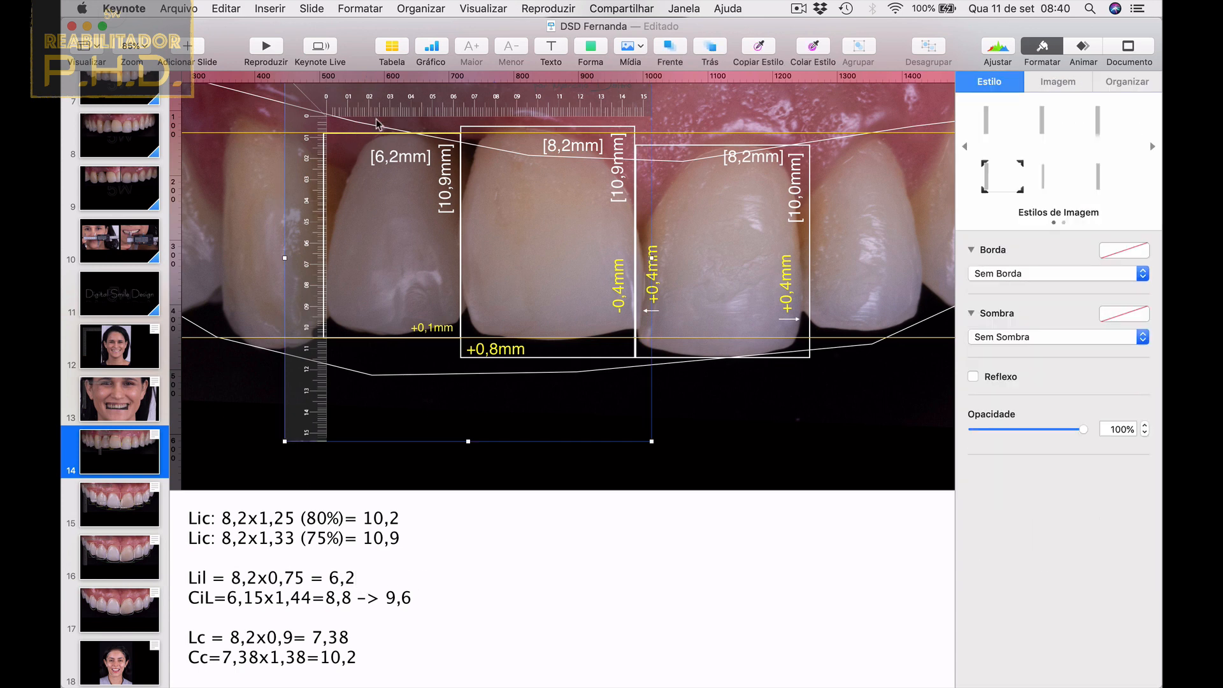
left_click(448, 185)
left_click(448, 184)
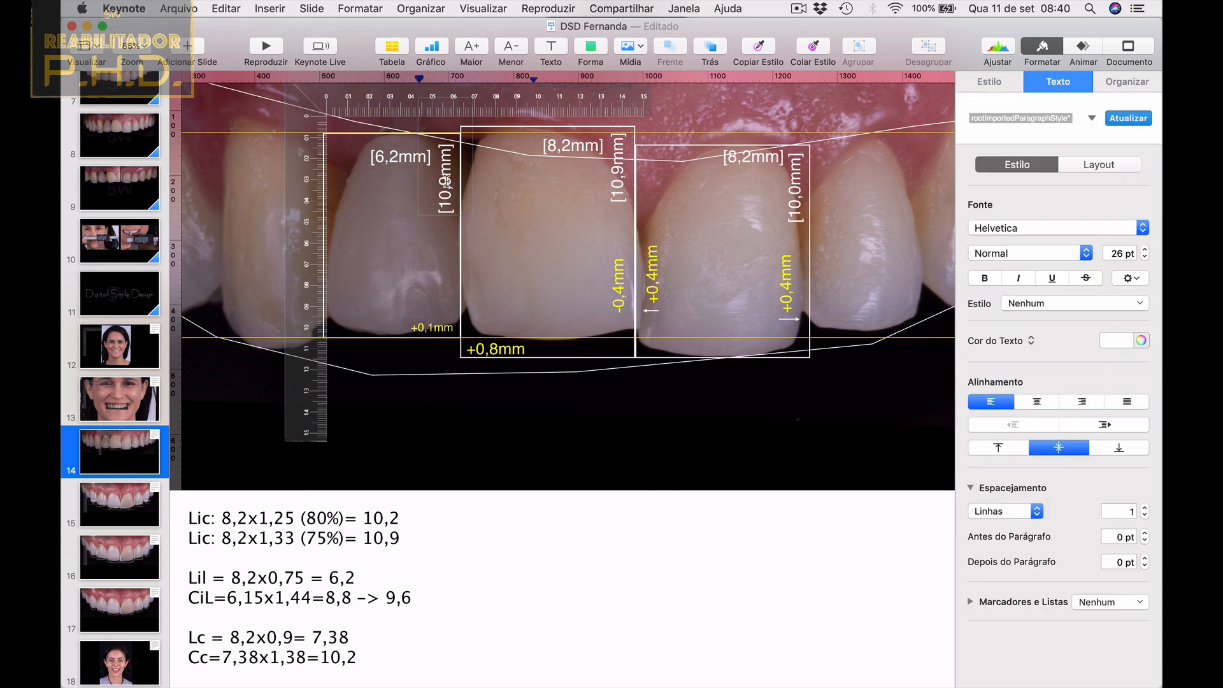
key("BackSpace")
type("6")
key("Left")
key("Left")
key("BackSpace")
key("BackSpace")
type("9")
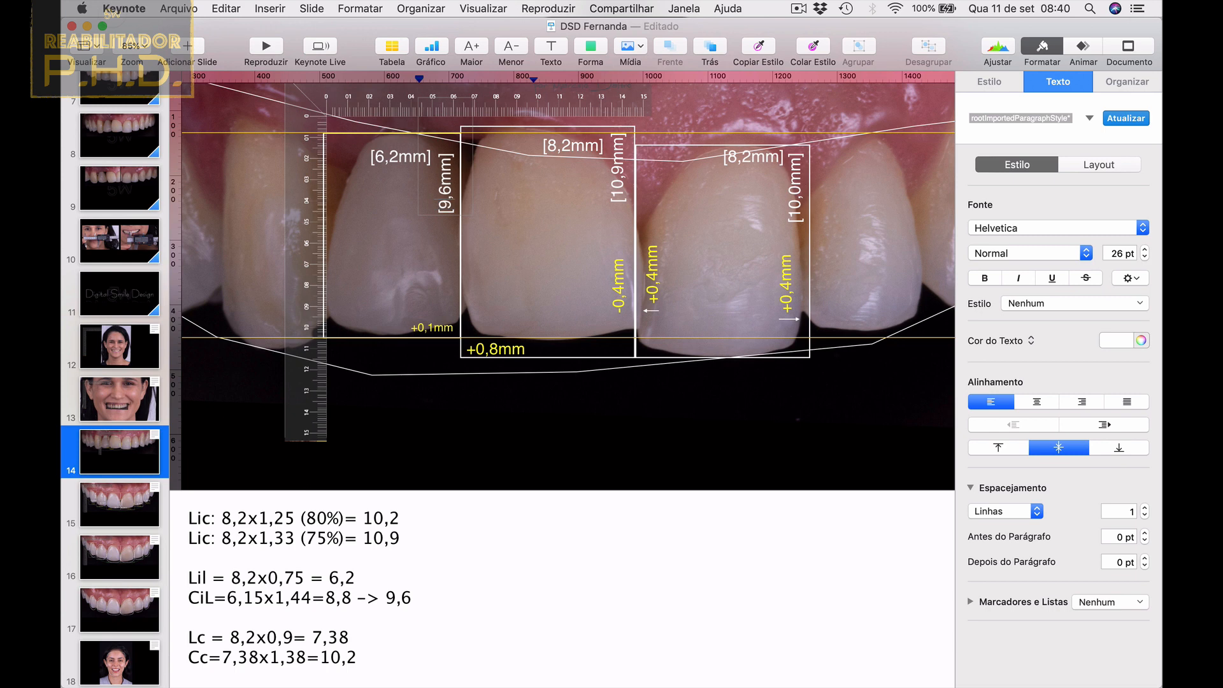
Duplicate the [6,2mm] lateral incisor's rectangle and place the copy over the opposite lateral incisor, beside the central incisor's rectangle.
left_click(504, 446)
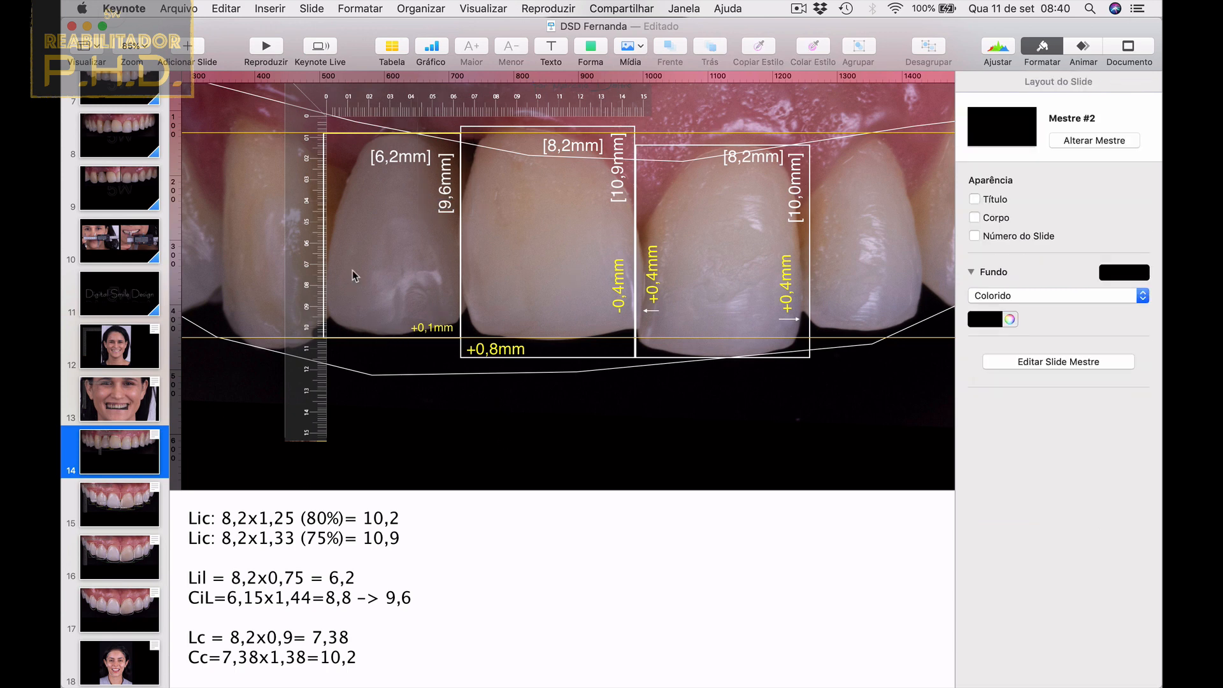
left_click_drag(307, 218, 271, 209)
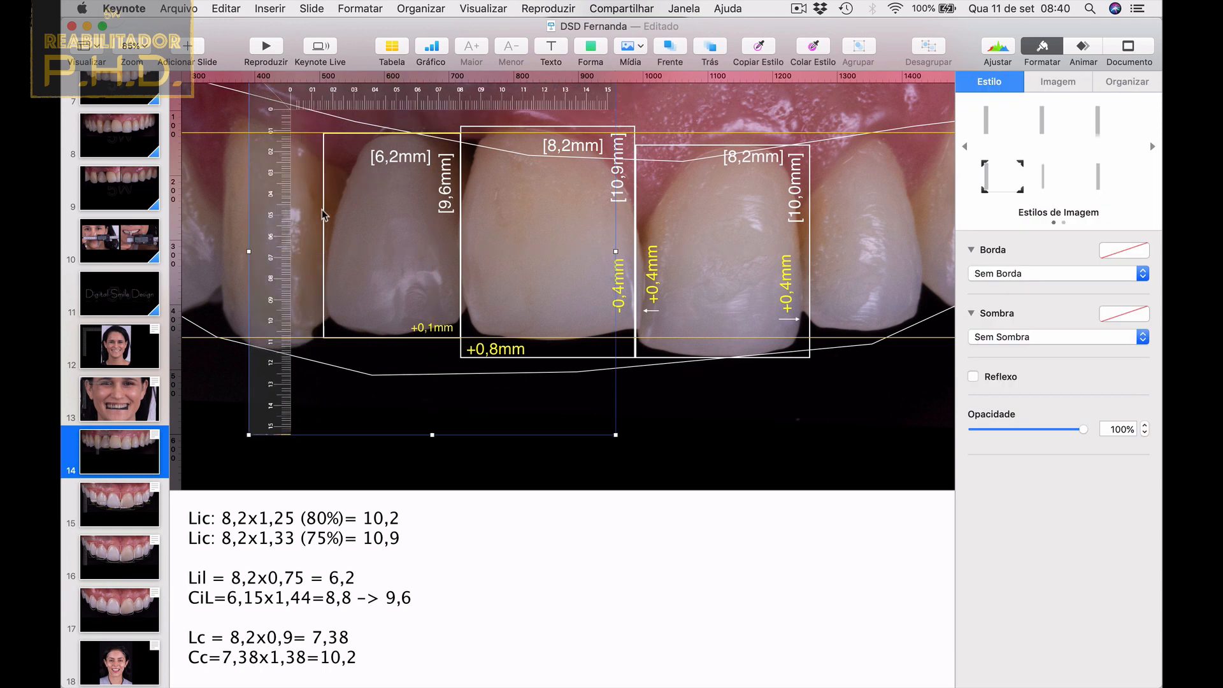
left_click(324, 240)
key("super+d")
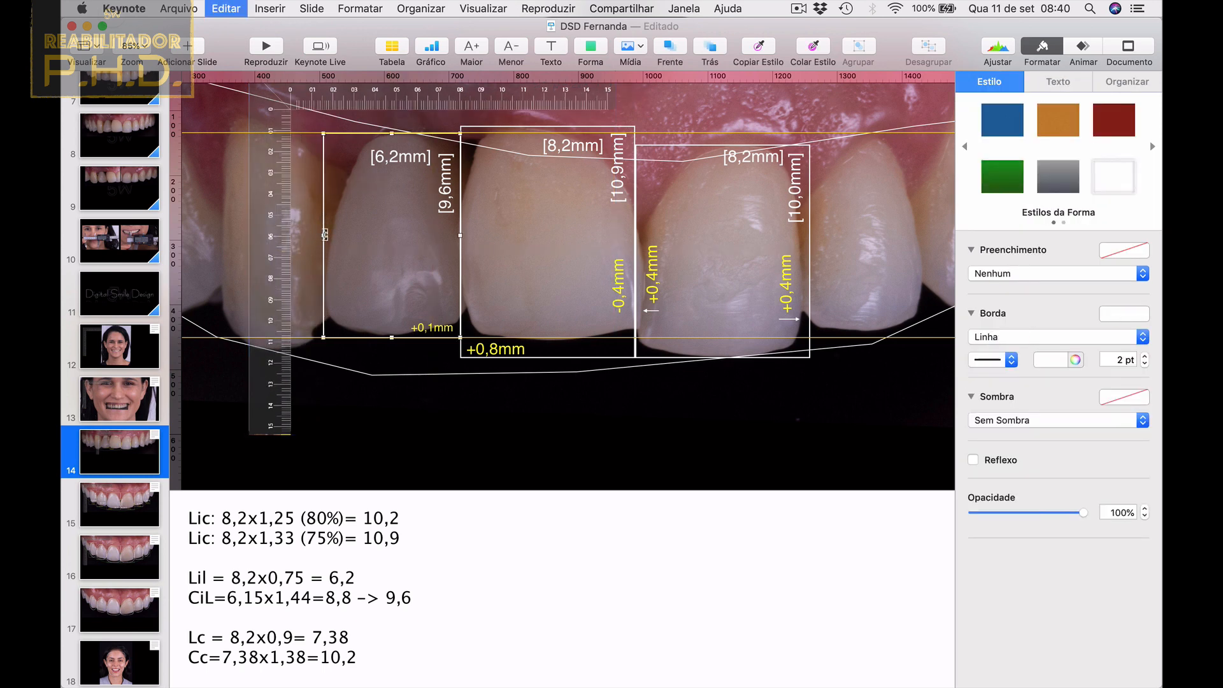
left_click_drag(331, 219, 812, 213)
scroll(821, 296, "right", 5)
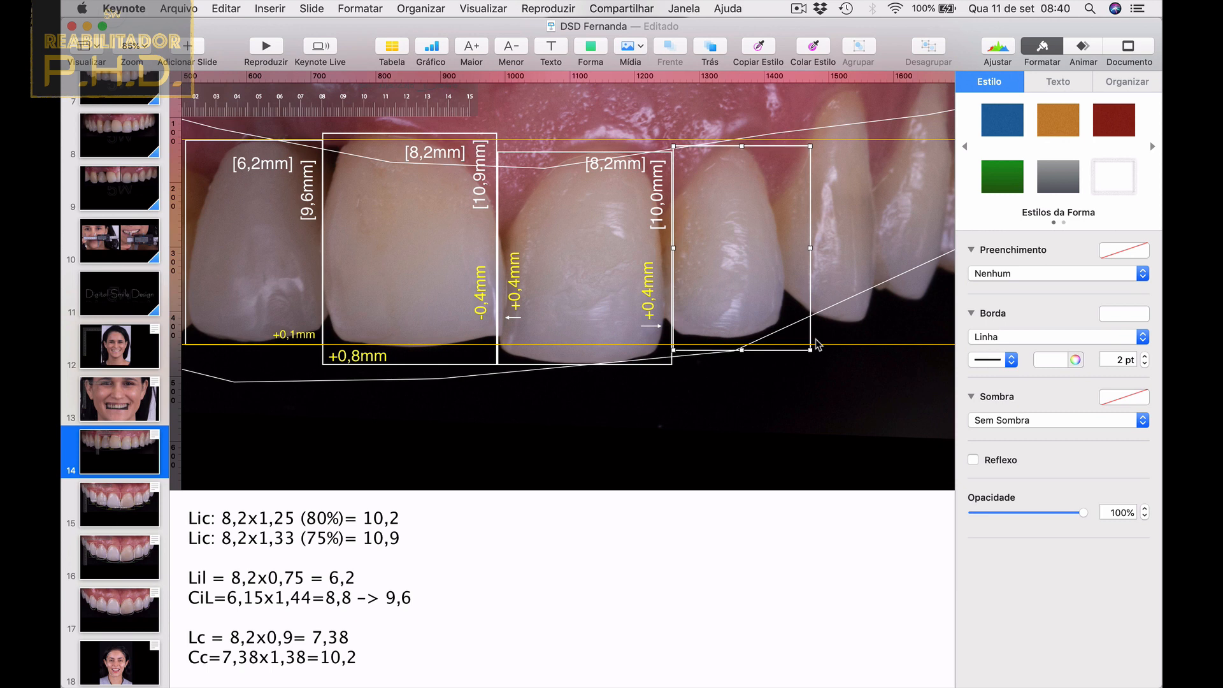
key("Up")
key("Up")
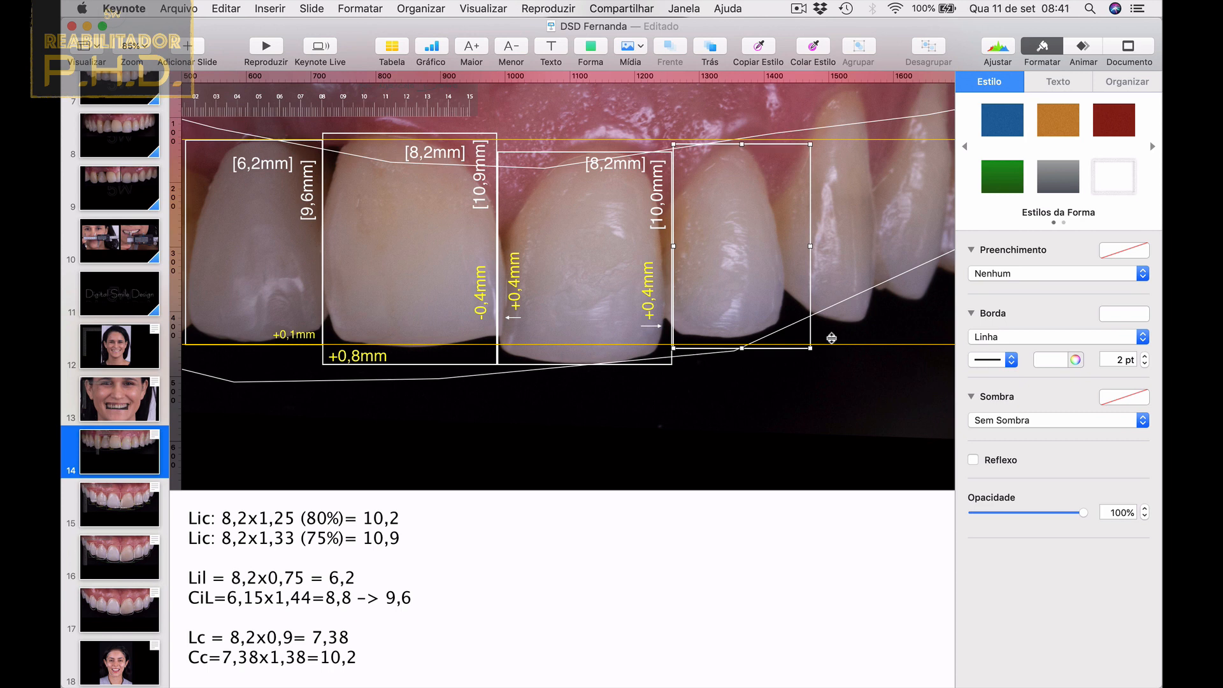
Narrow the copied rectangle around the lateral incisor and lower the horizontal guide to the base of the central incisors' rectangles.
mouse_move(808, 247)
left_mouse_down()
mouse_move(784, 246)
mouse_move(793, 246)
left_mouse_up()
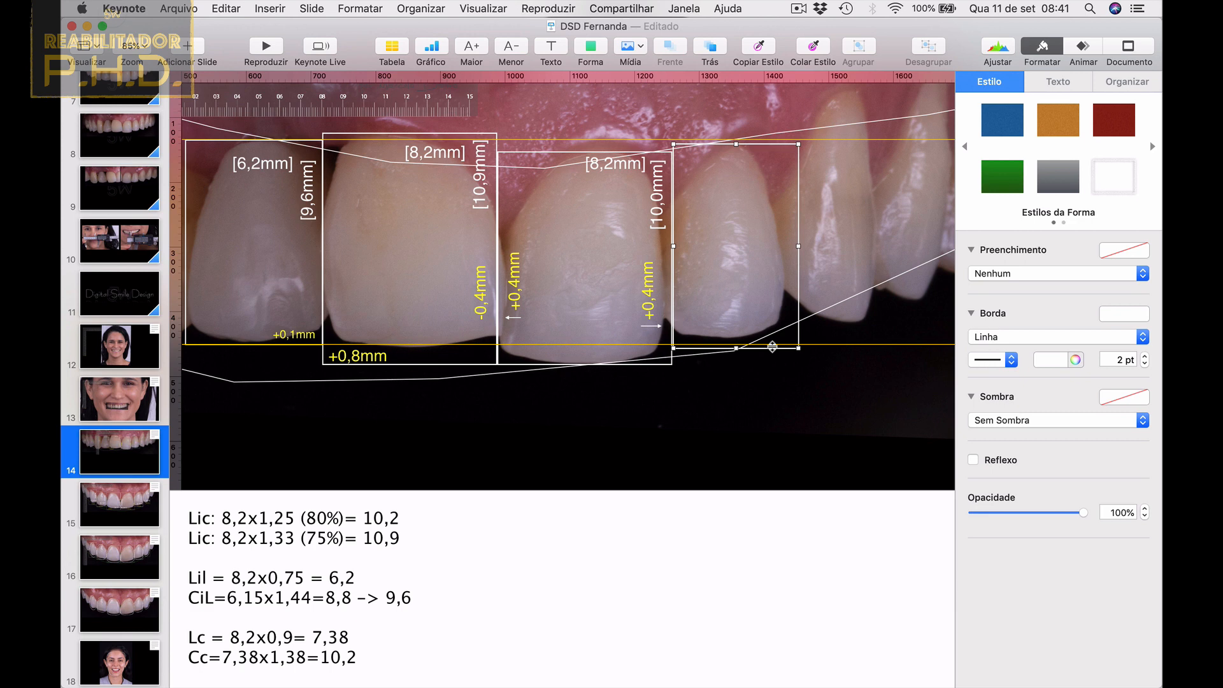
left_click_drag(772, 346, 773, 364)
Align the ruler with the copied rectangle's lower edge and nudge the rectangle flush against the neighbouring central incisor's rectangle.
left_click_drag(365, 109, 882, 340)
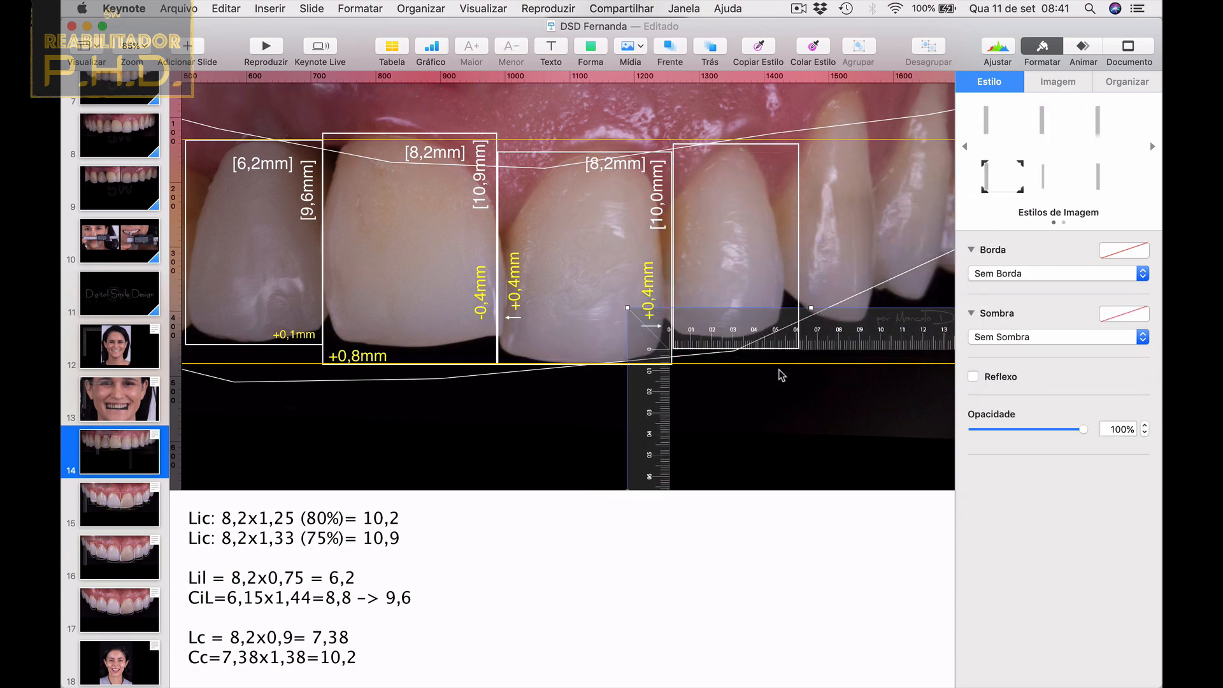
scroll(778, 374, "down", 2)
scroll(681, 311, "up", 5)
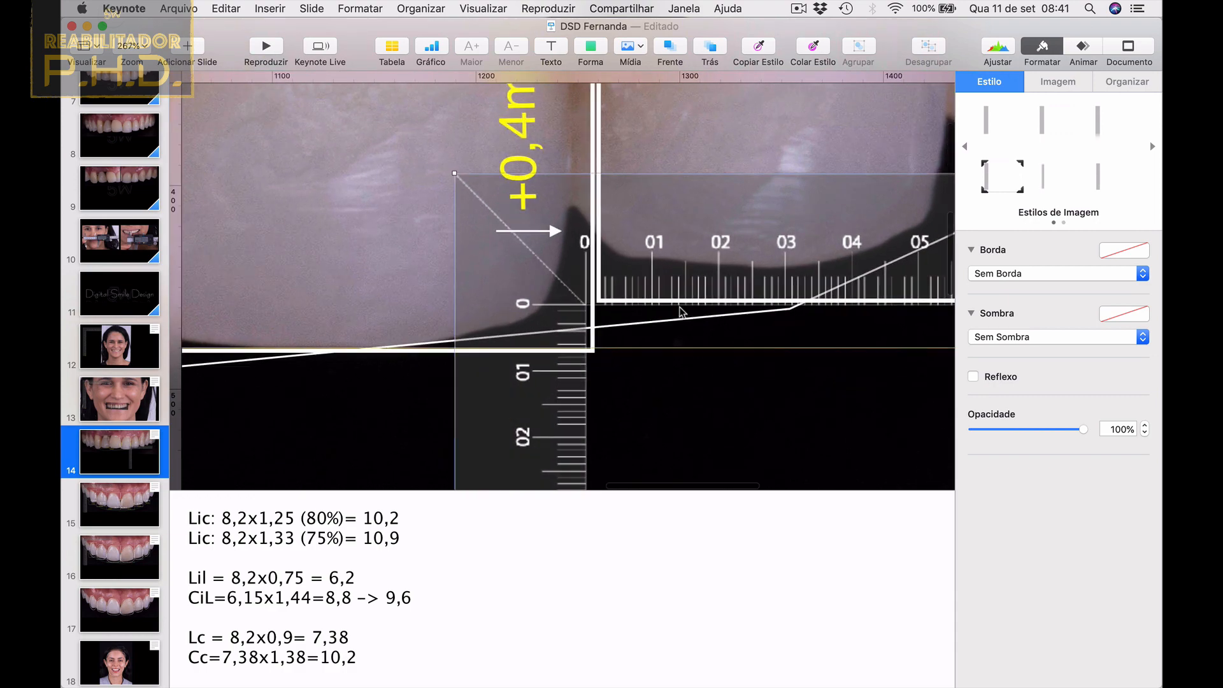
left_click_drag(660, 285, 664, 286)
scroll(664, 286, "down", 4)
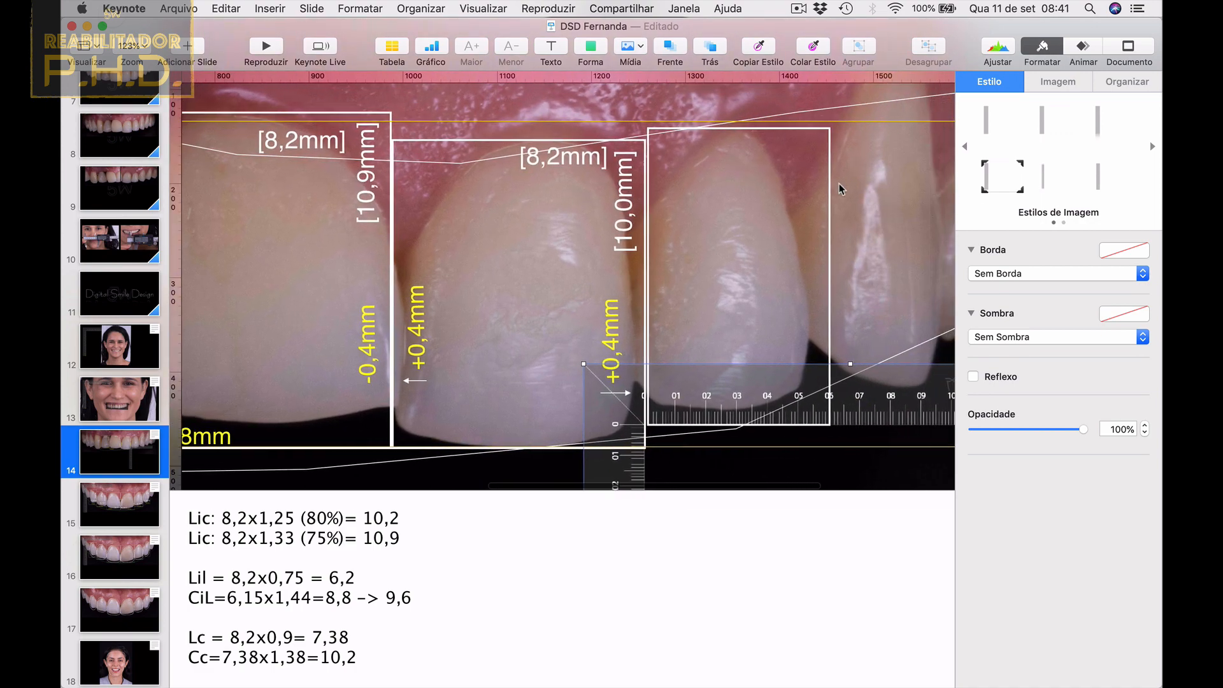
left_click(830, 199)
key("Left")
key("Left")
key("Left")
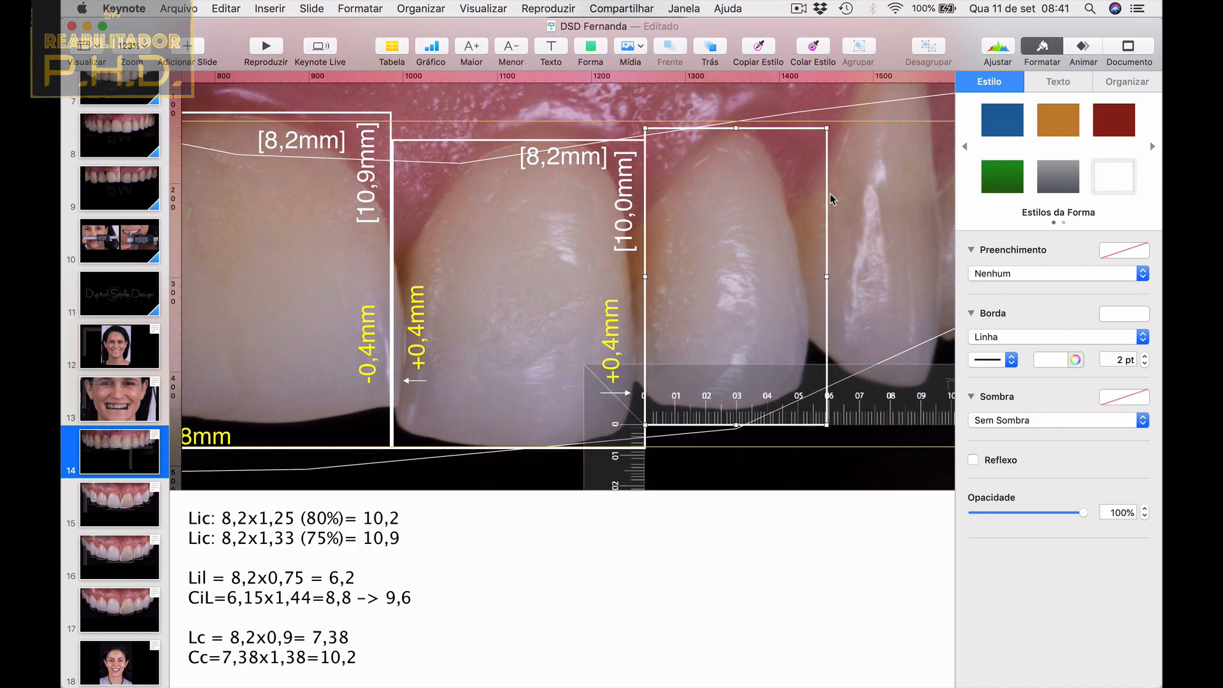
Copy the [6,2mm] and [9,6mm] labels and place the copies inside the opposite lateral incisor's rectangle.
left_click_drag(798, 389, 650, 368)
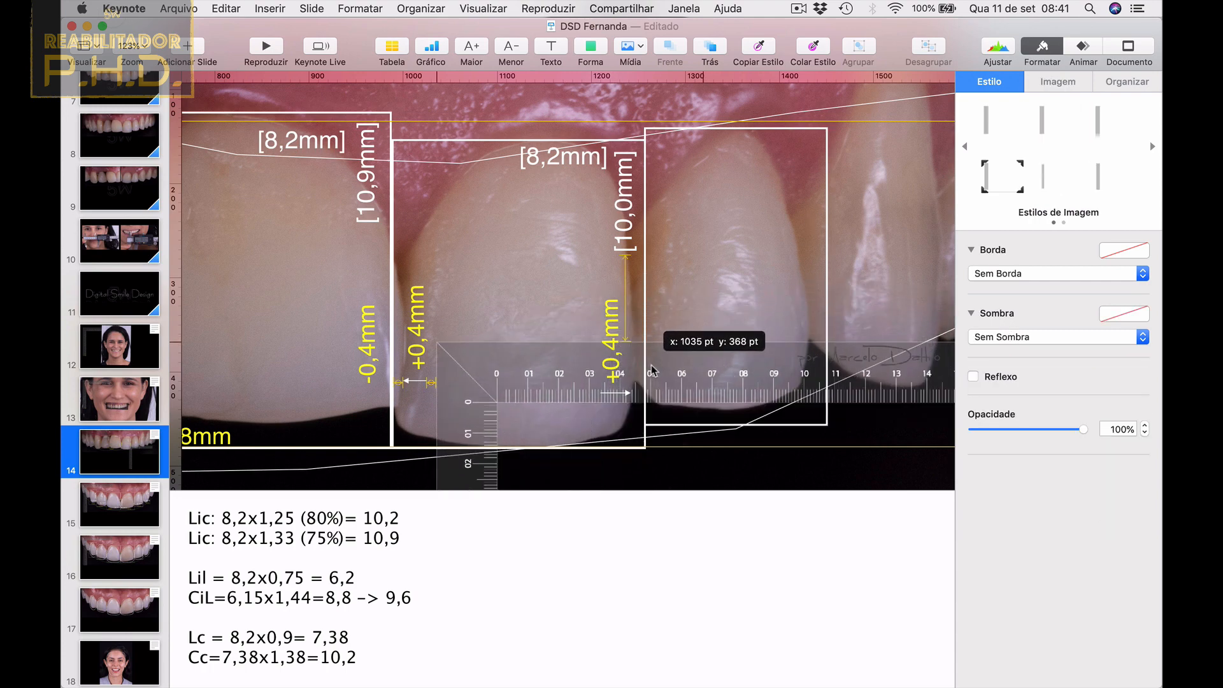
scroll(651, 367, "down", 5)
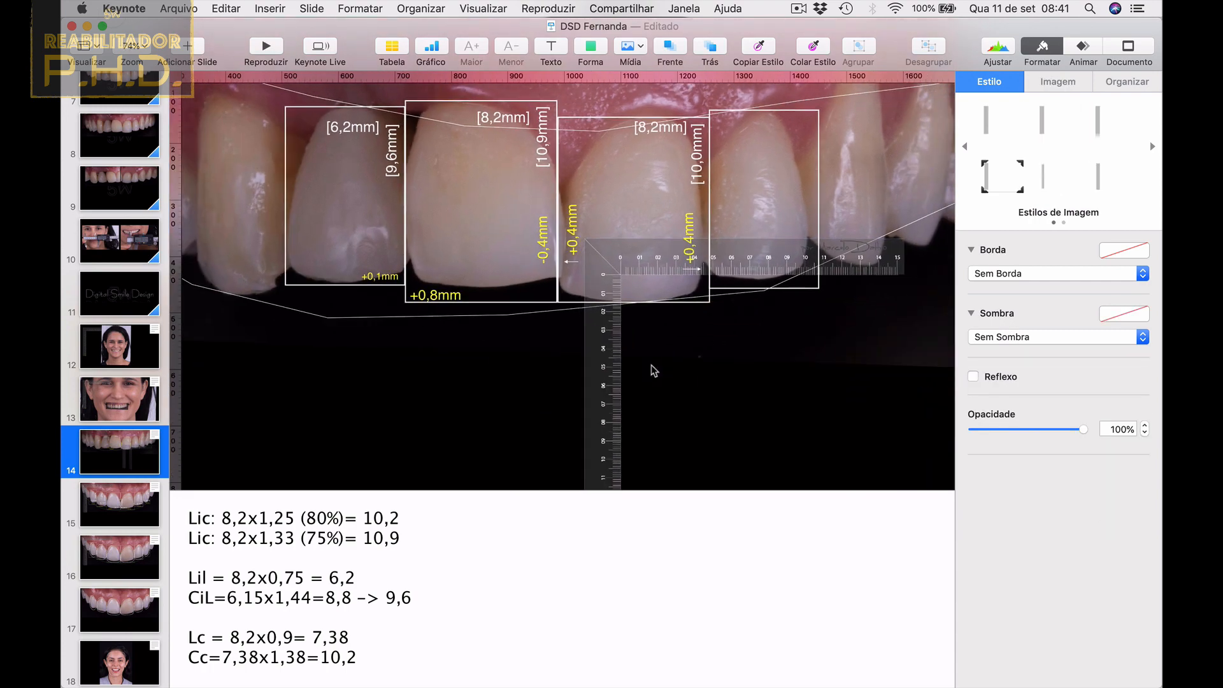
left_click(392, 152)
left_click(351, 127, "shift")
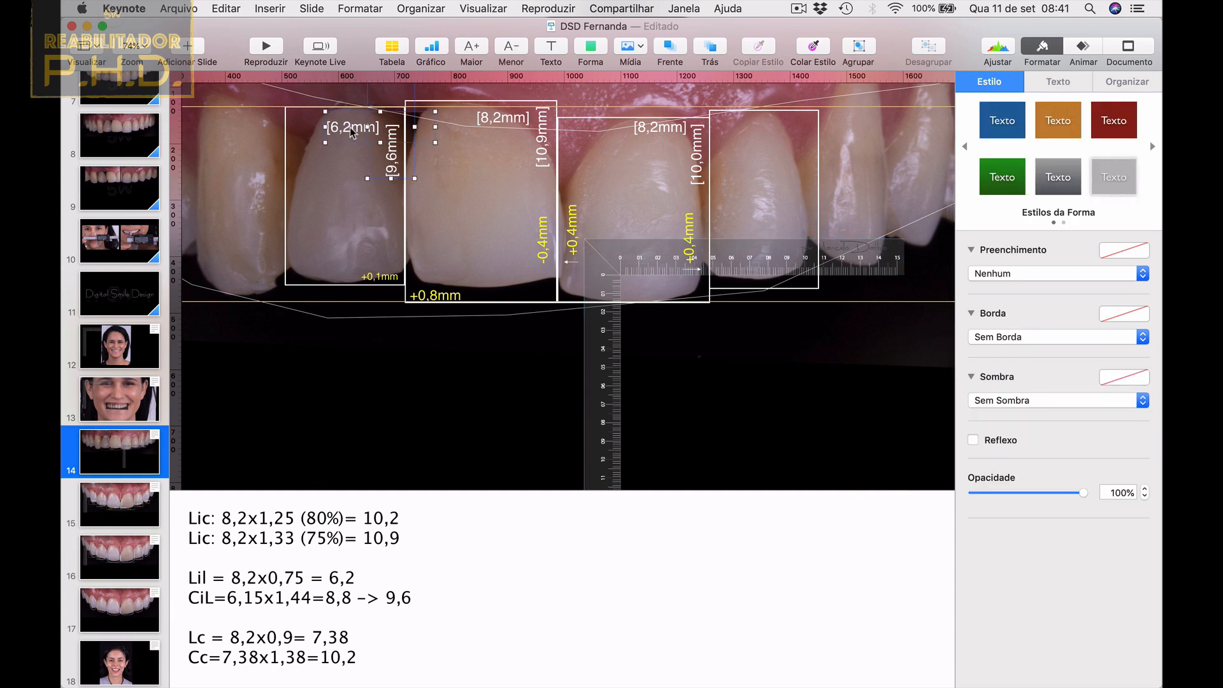
key("super+c")
key("super+v")
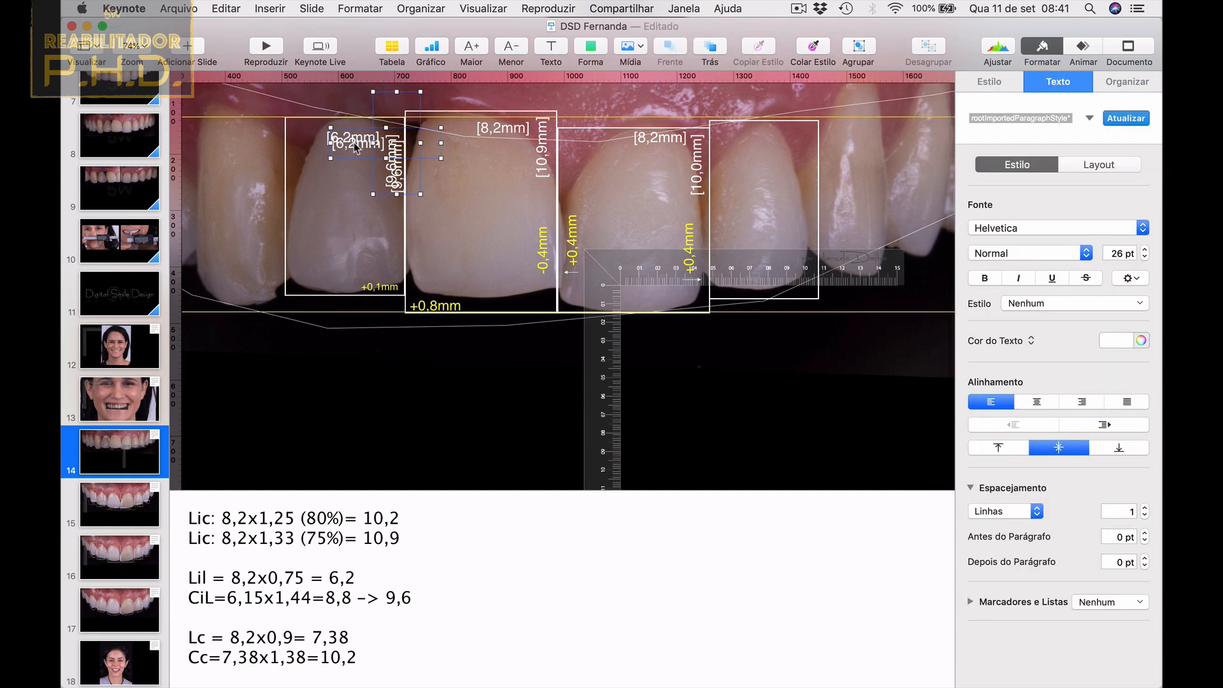
left_click_drag(355, 141, 766, 128)
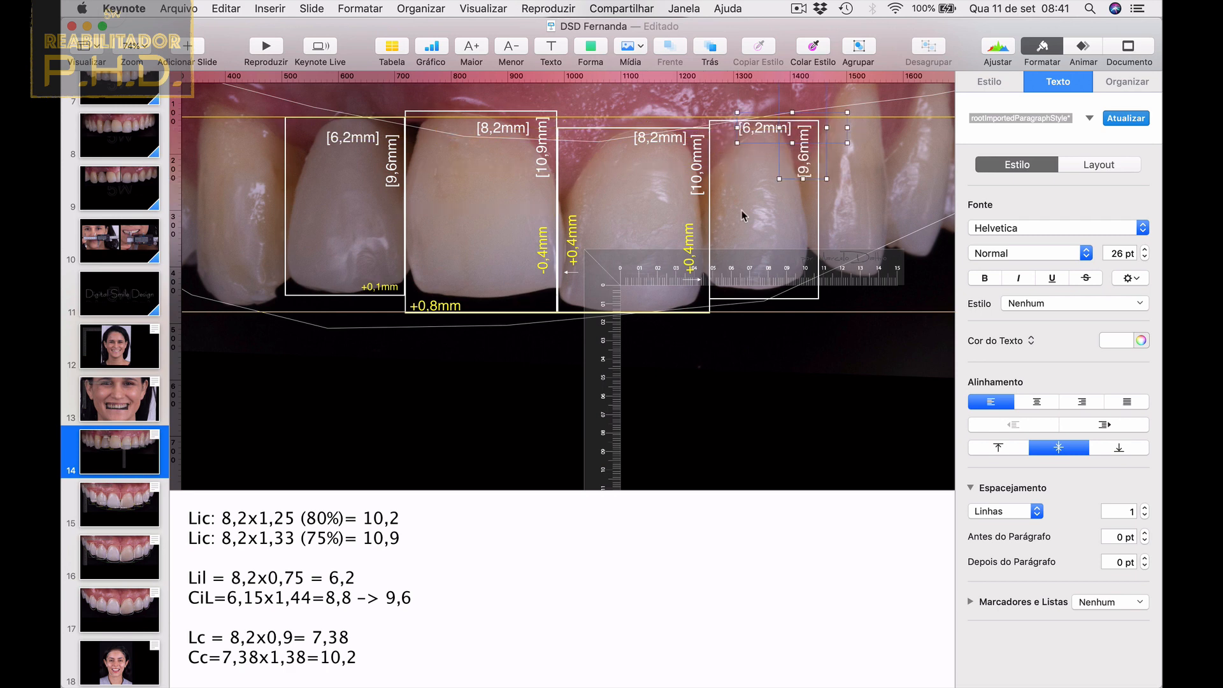
Measure the gap between the opposite lateral incisor's incisal edge and its rectangle's lower edge with the ruler.
left_click_drag(741, 271, 866, 271)
scroll(753, 264, "up", 8)
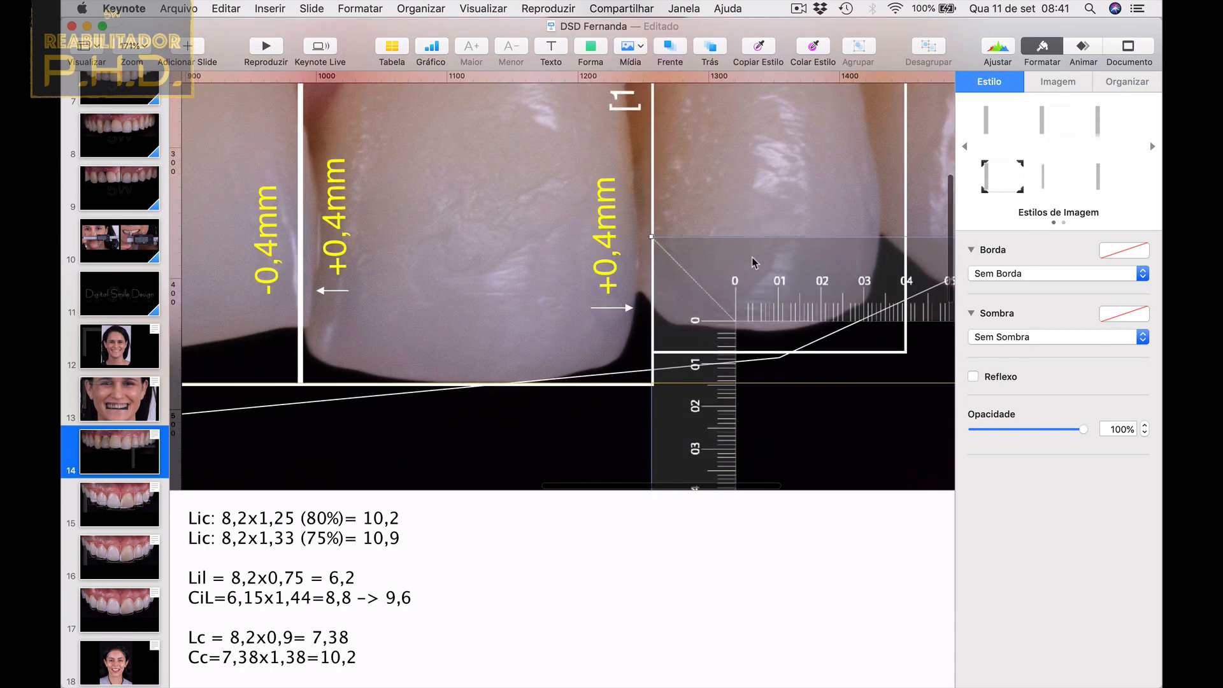
left_click_drag(756, 322, 755, 333)
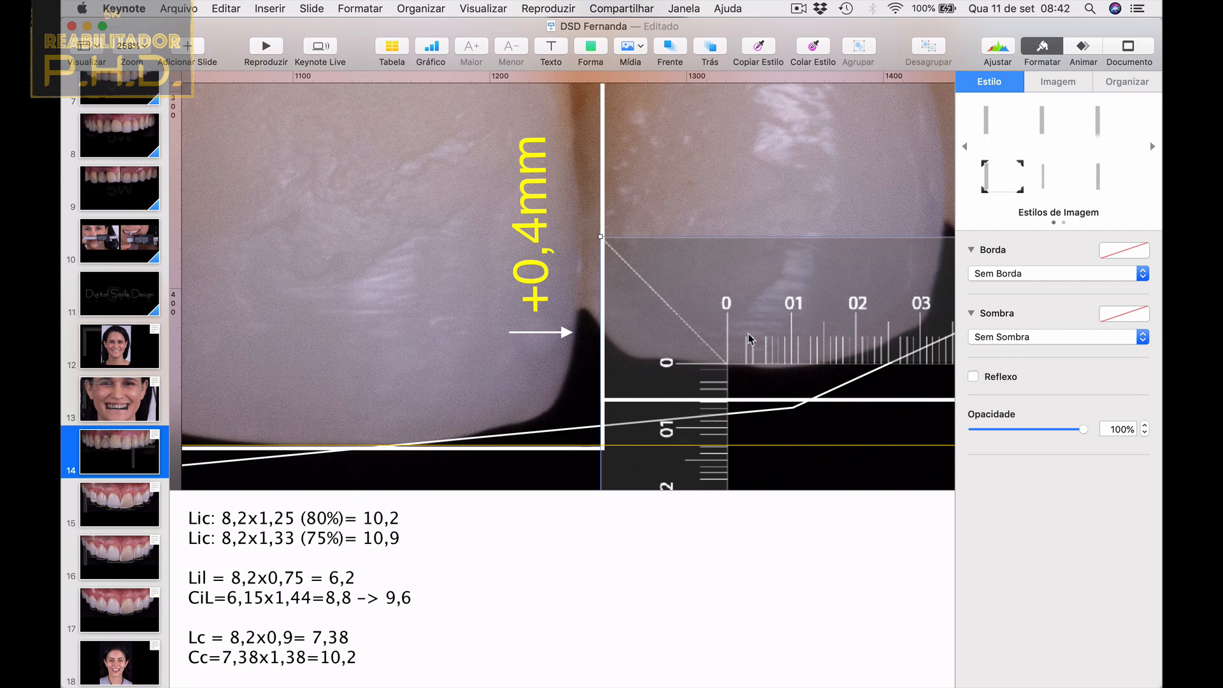
left_click_drag(748, 334, 712, 259)
scroll(712, 259, "down", 5)
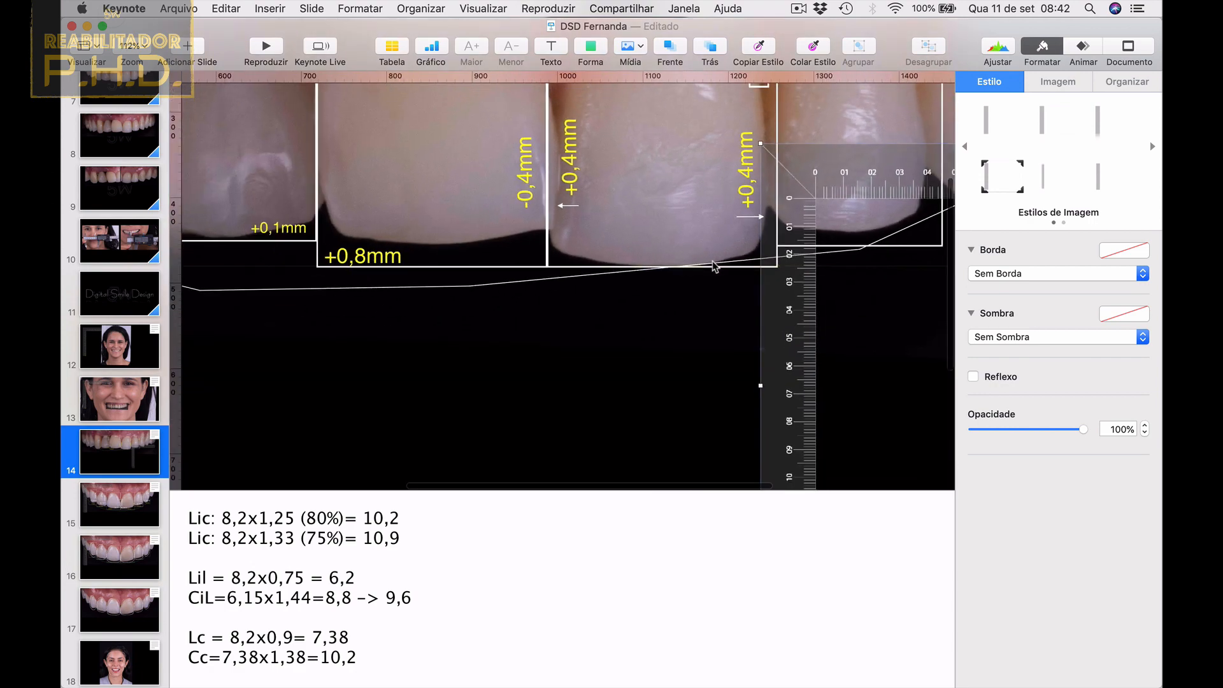
Duplicate the +0,1mm label, place the copy at the opposite lateral incisor's incisal edge and change it to +0,5mm.
left_click(275, 231)
key("super+d")
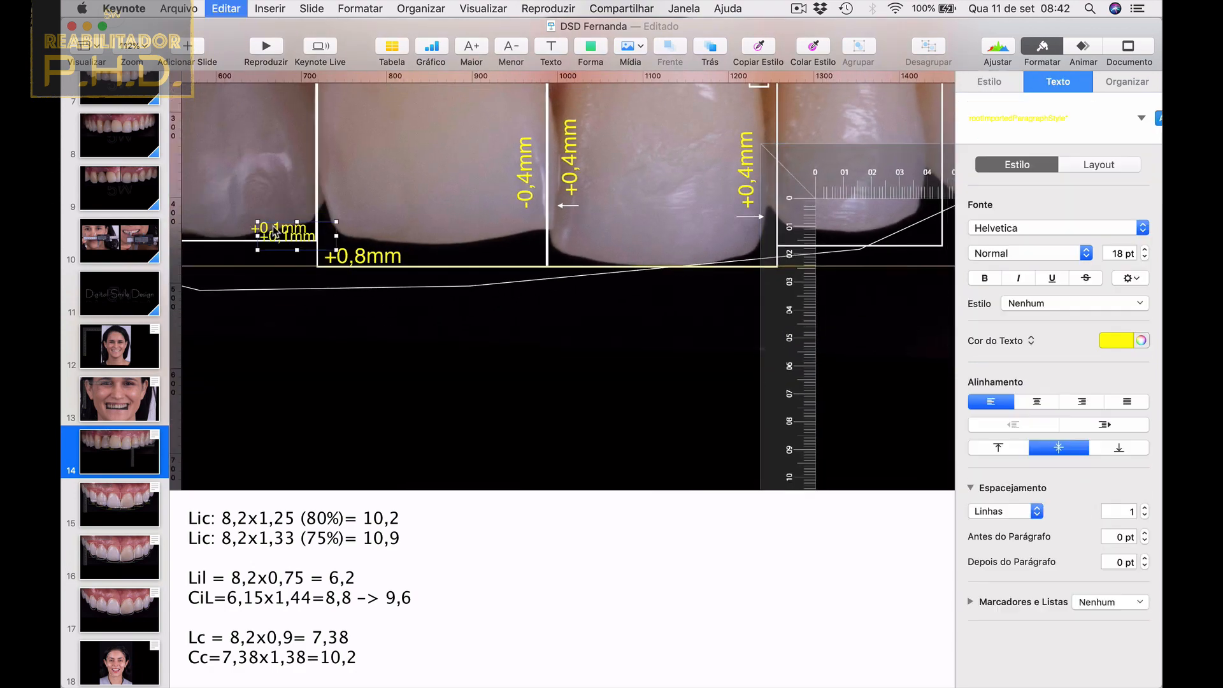
left_click_drag(275, 234, 914, 236)
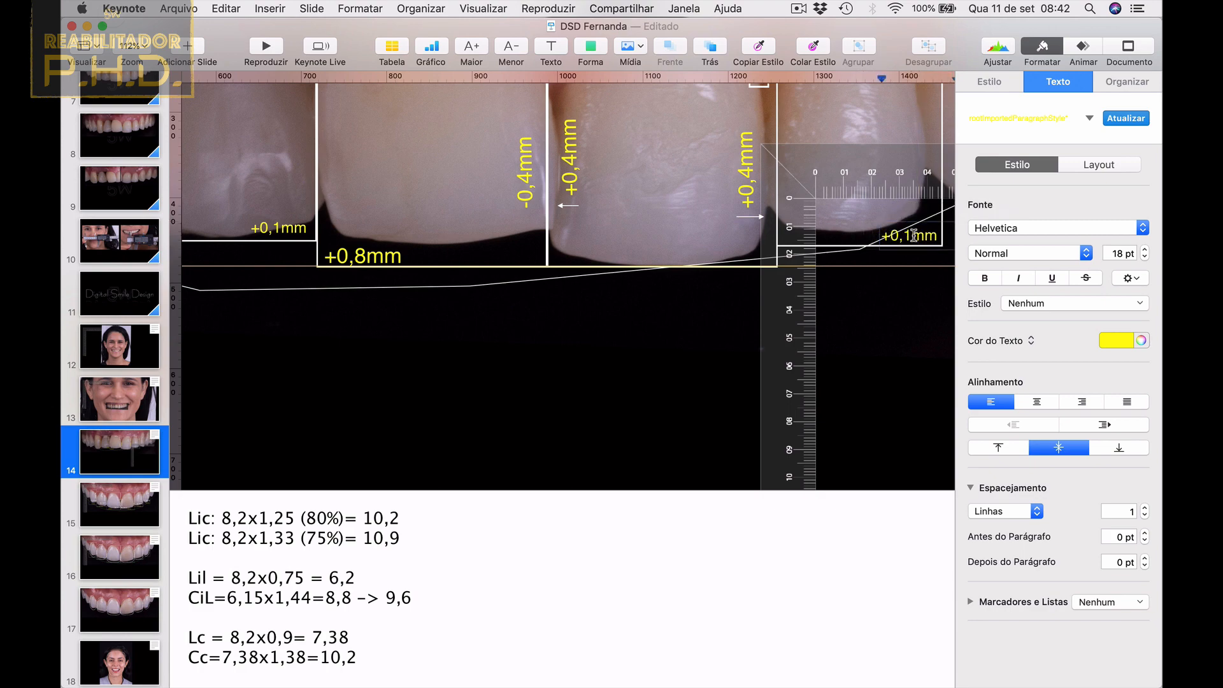
left_click(901, 389)
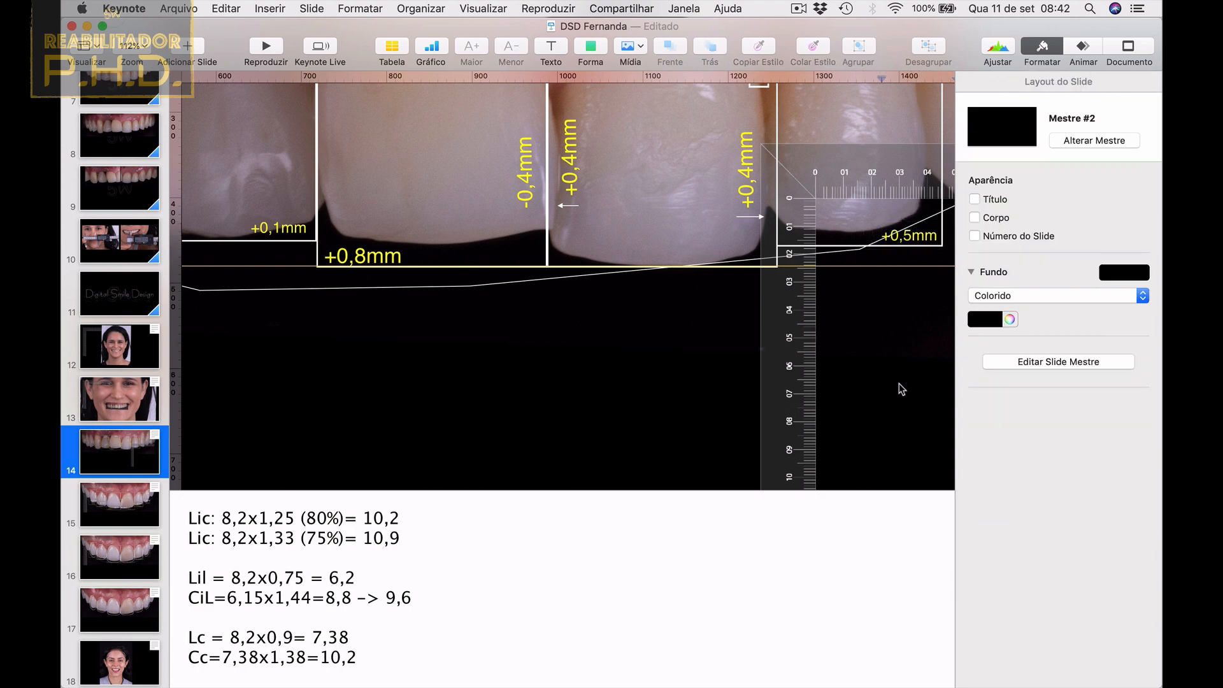
Move the ruler clear of the teeth, then review the smile close-ups on slide 5 and return to slide 14.
key("super+shift+0")
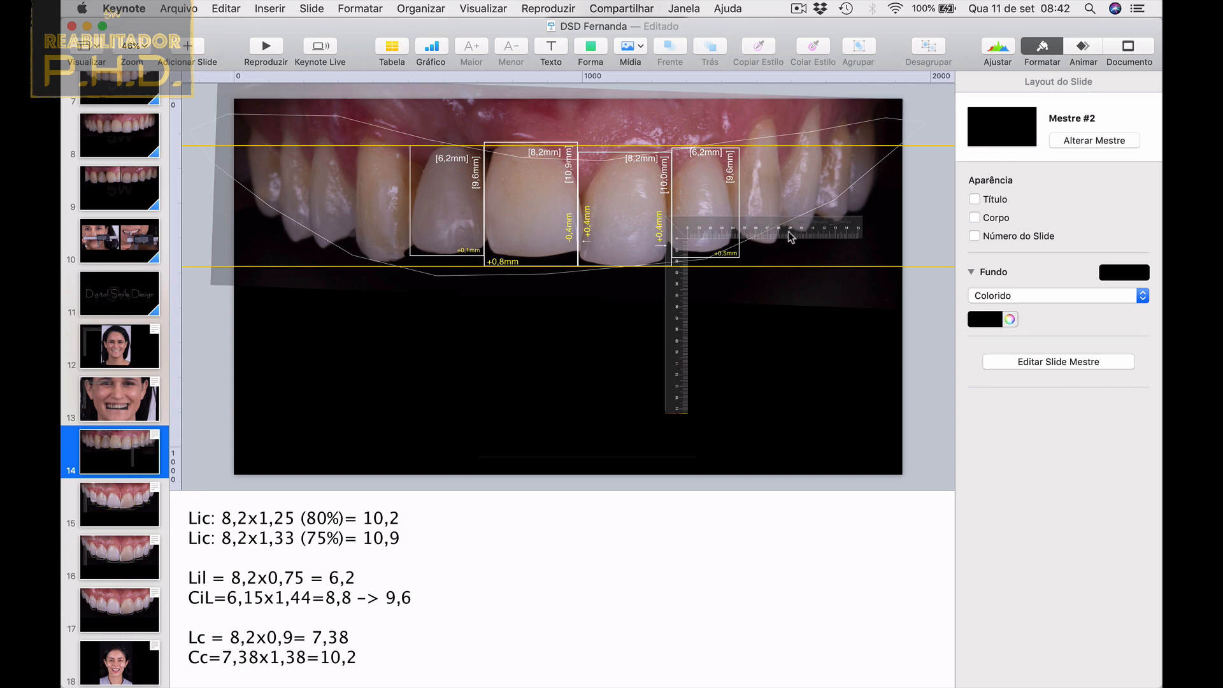
left_click_drag(789, 231, 774, 332)
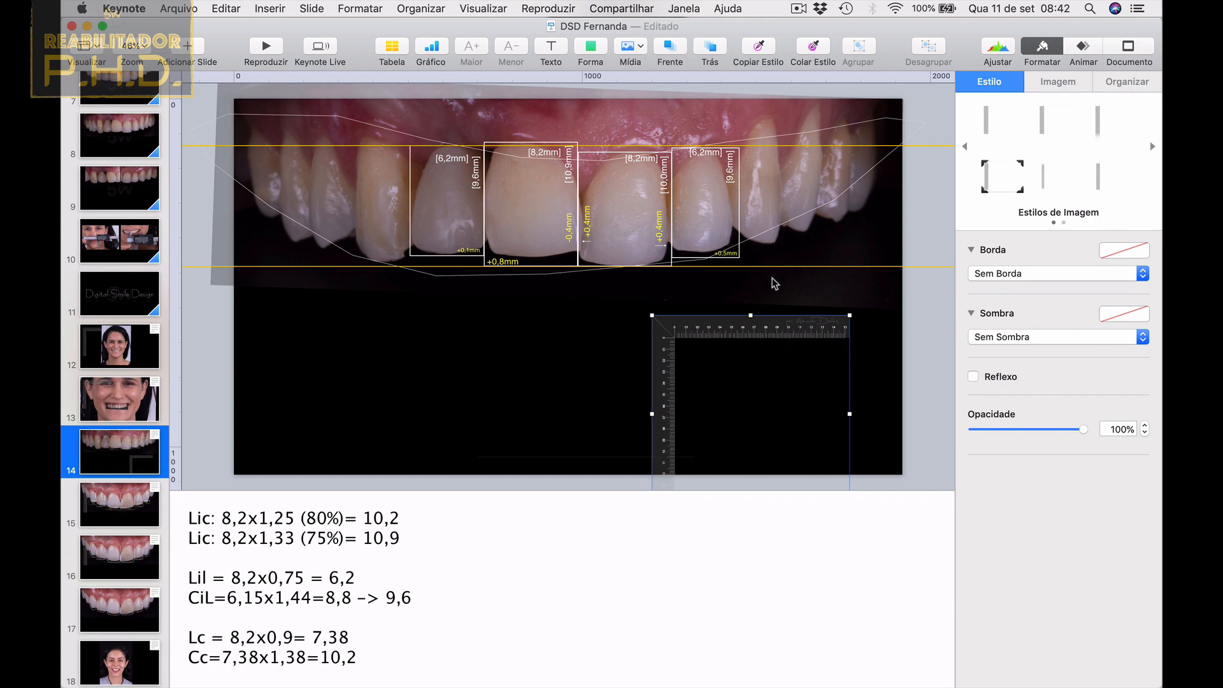
scroll(133, 185, "up", 1)
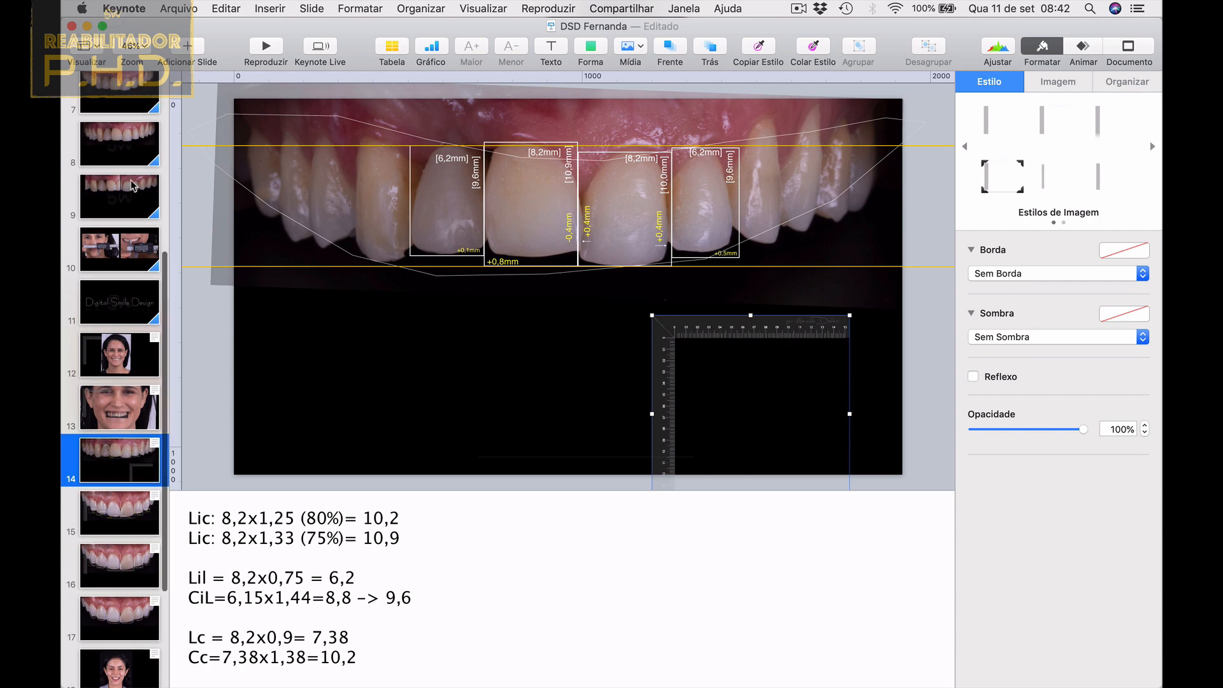
scroll(133, 186, "up", 5)
left_click(141, 194)
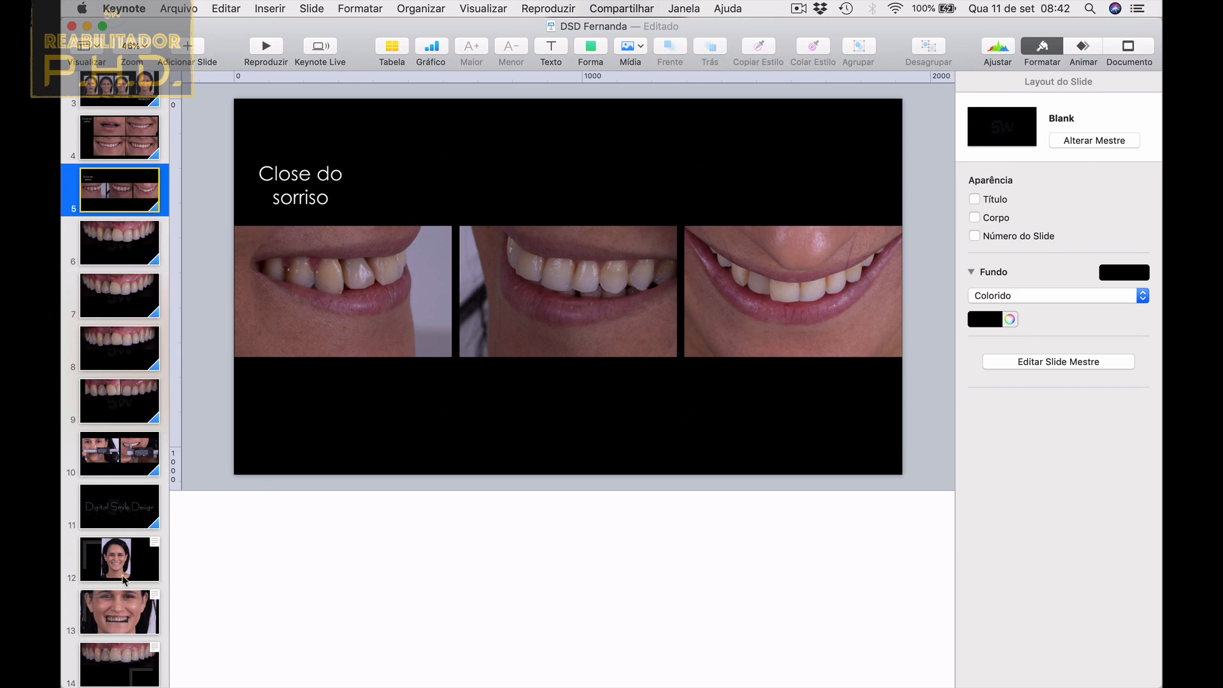
scroll(124, 581, "down", 2)
scroll(127, 613, "down", 3)
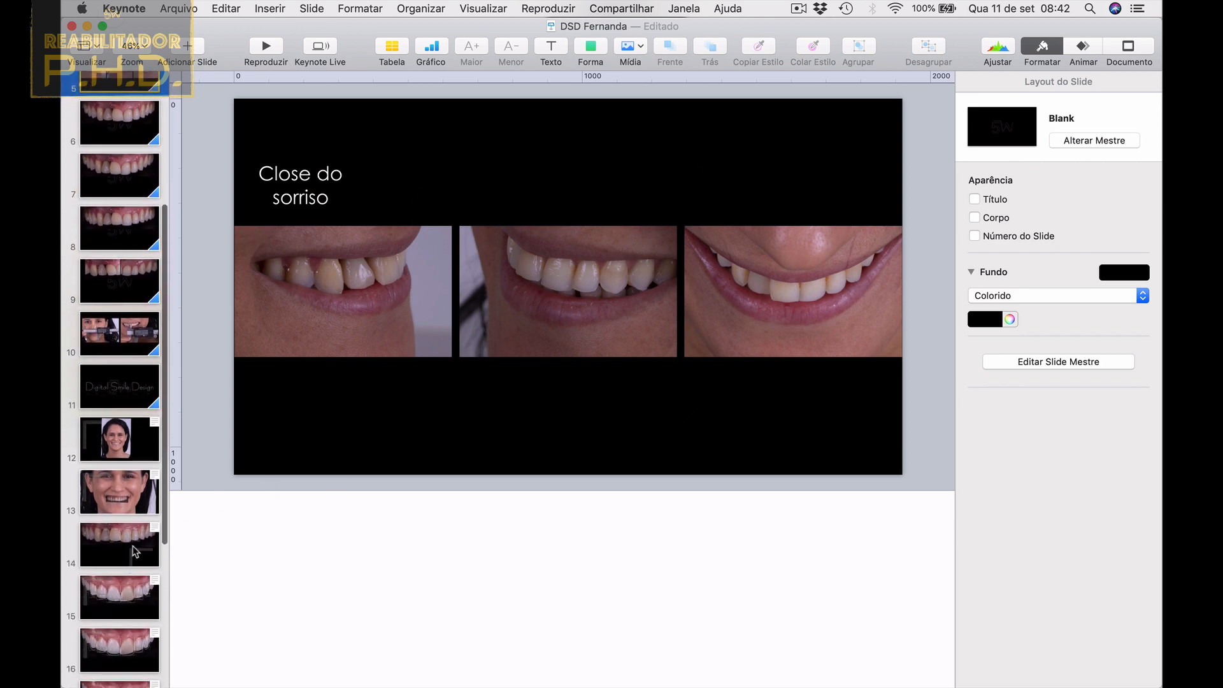
left_click(137, 540)
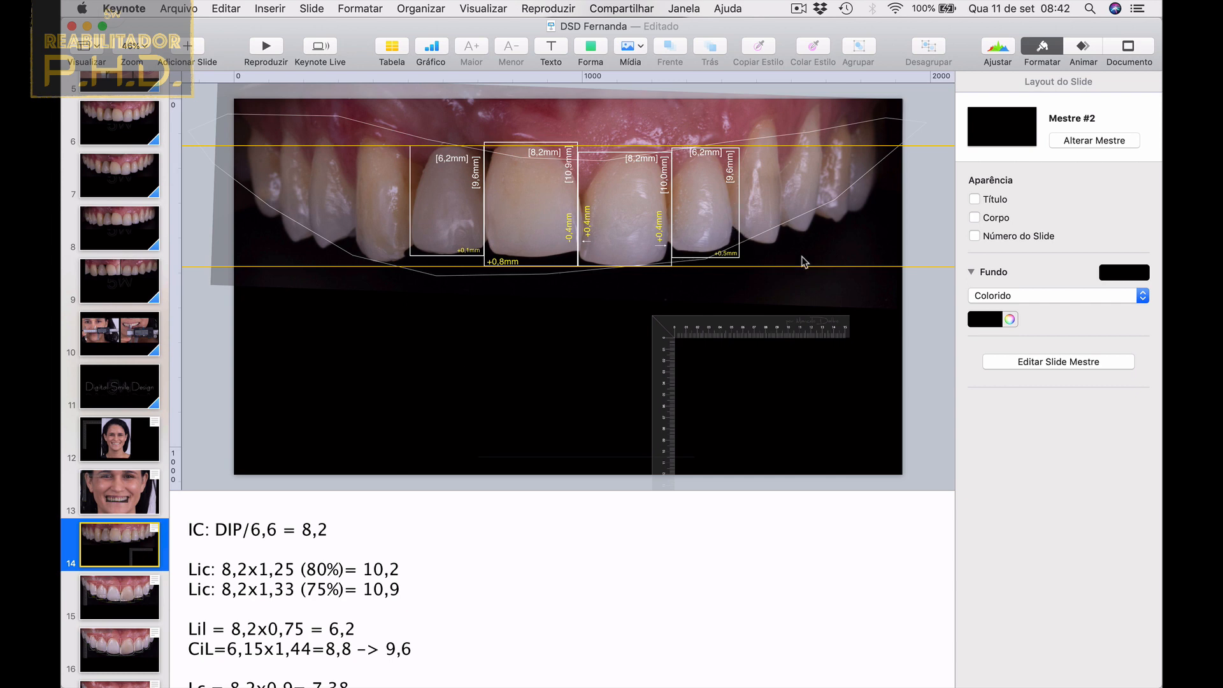
Set the two horizontal guides to the gingival margin and tip of the canine beside the first lateral incisor.
scroll(698, 177, "up", 3)
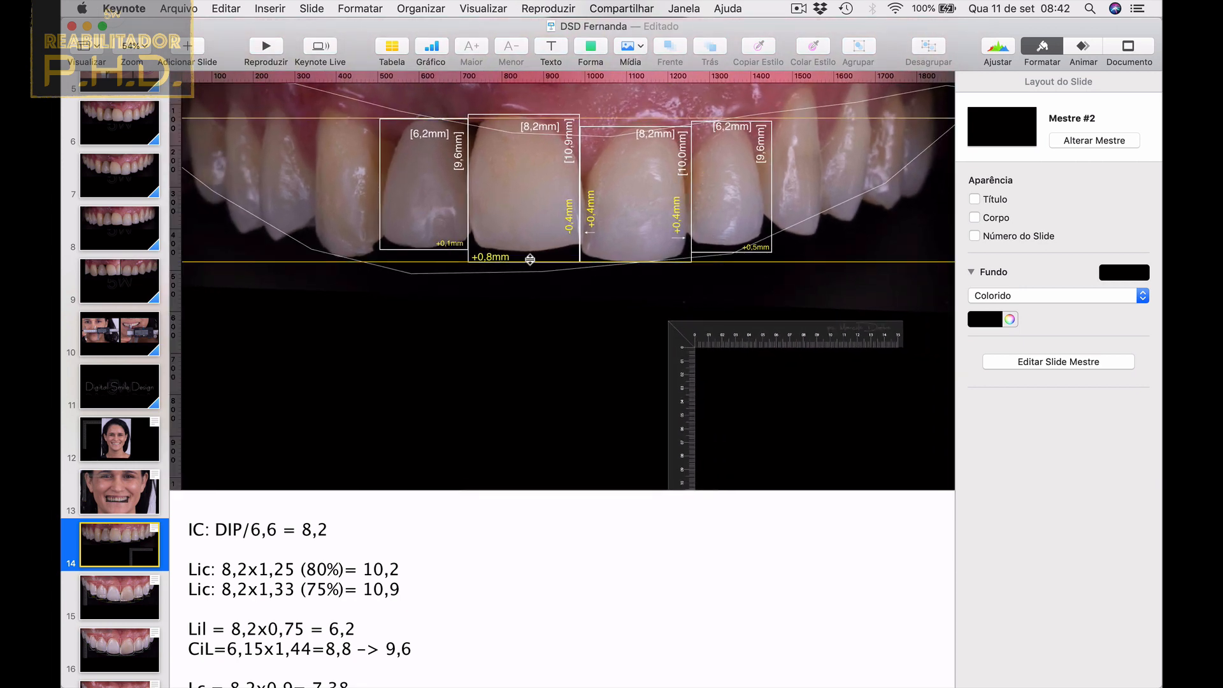
left_click(392, 250)
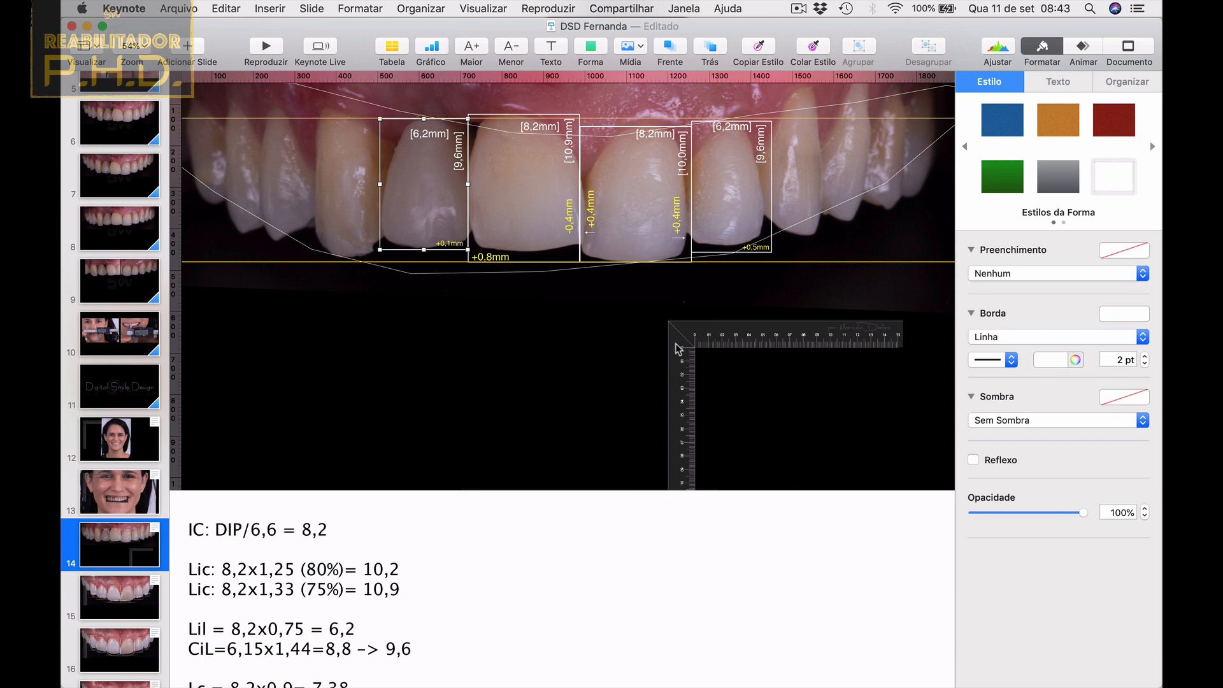
left_click_drag(671, 350, 332, 293)
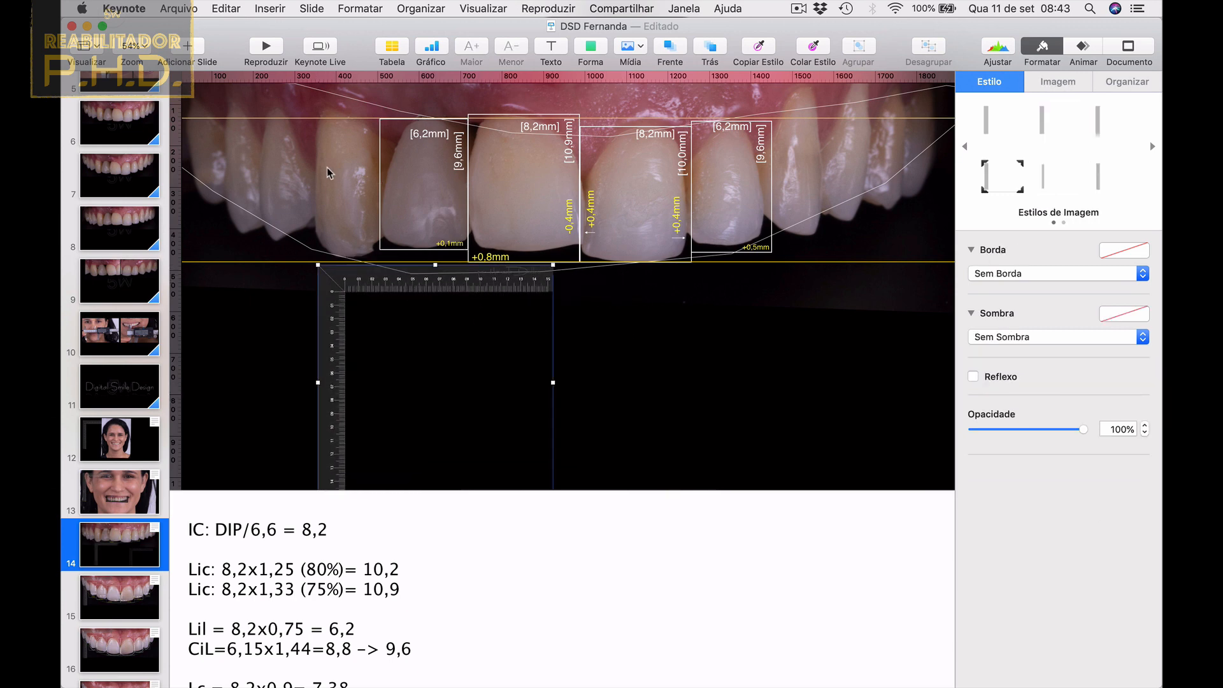
left_click_drag(343, 117, 342, 109)
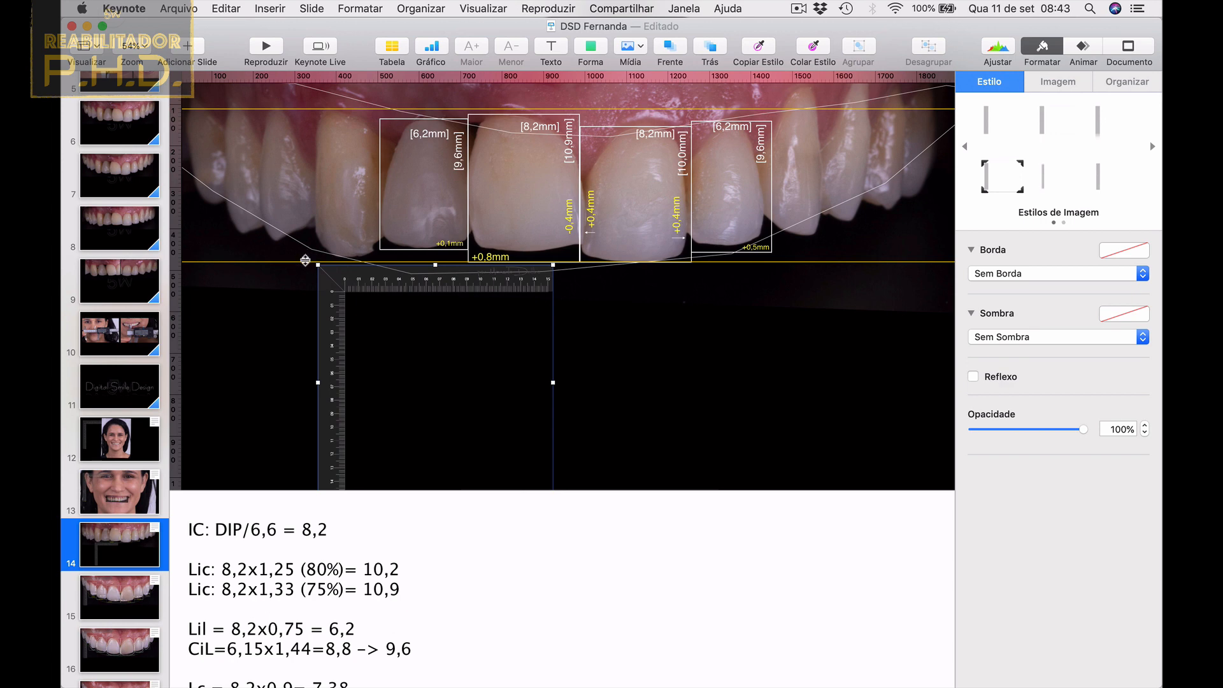
left_click_drag(305, 260, 305, 256)
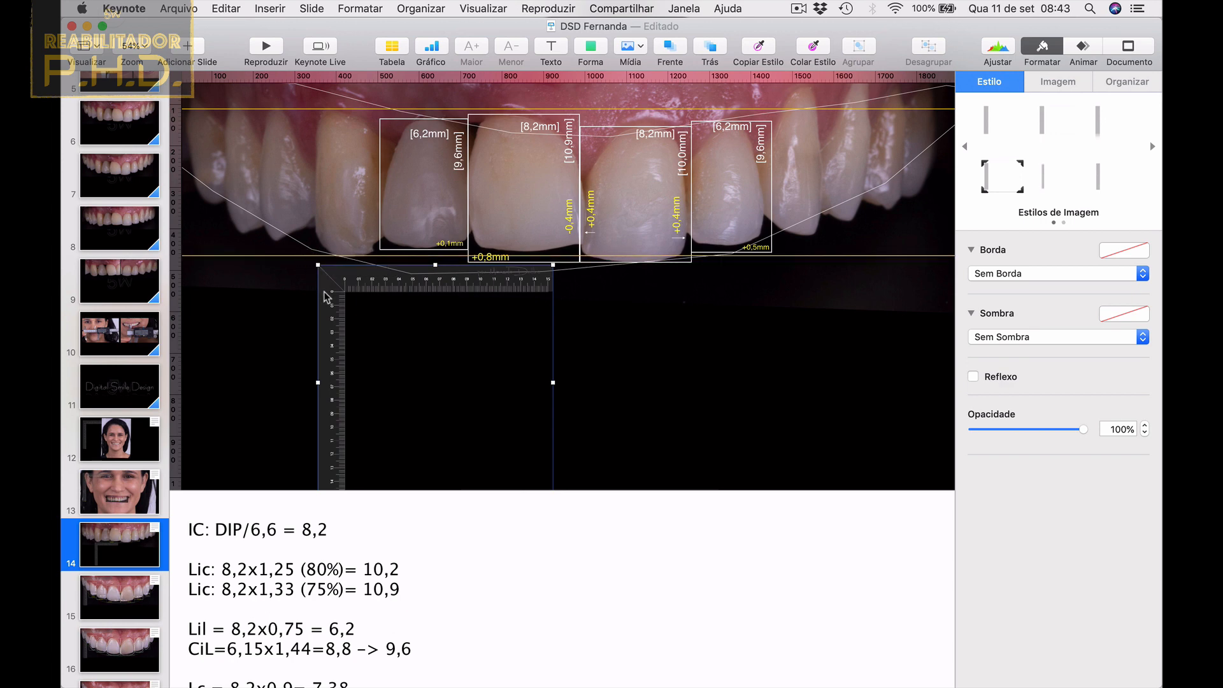
Measure the canine's length between the two guides with the ruler and compare it with the calculated canine values in the notes.
left_click_drag(327, 297, 301, 114)
scroll(306, 164, "up", 5)
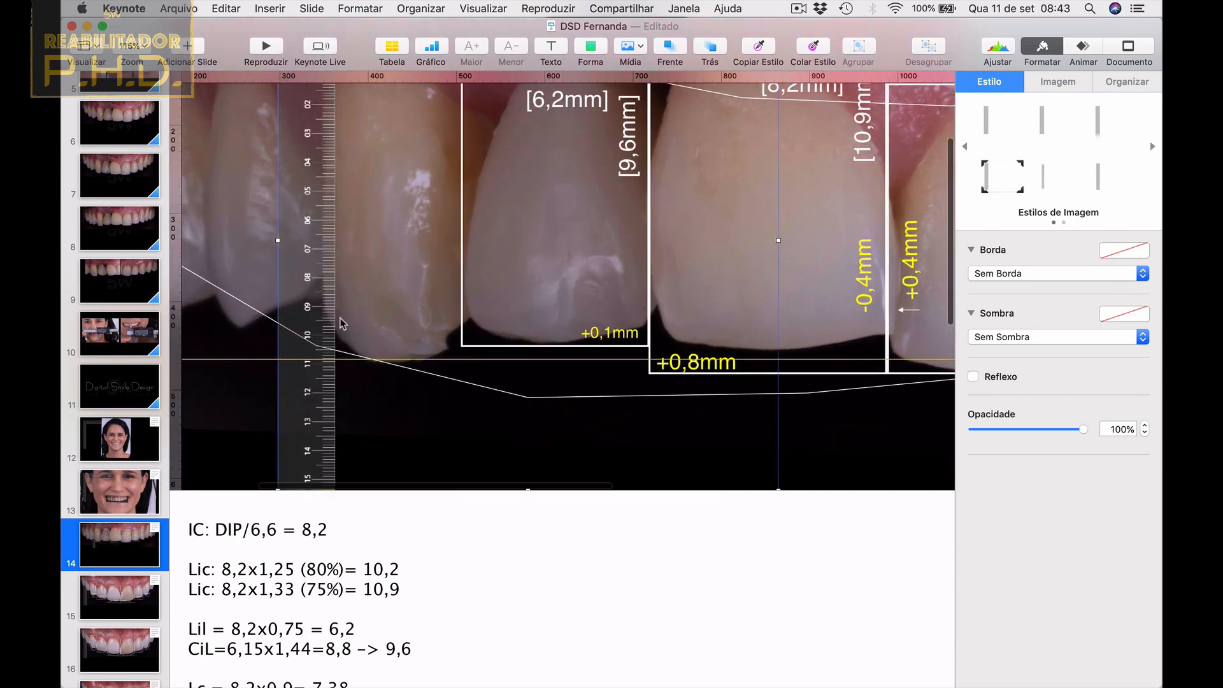
scroll(389, 576, "down", 3)
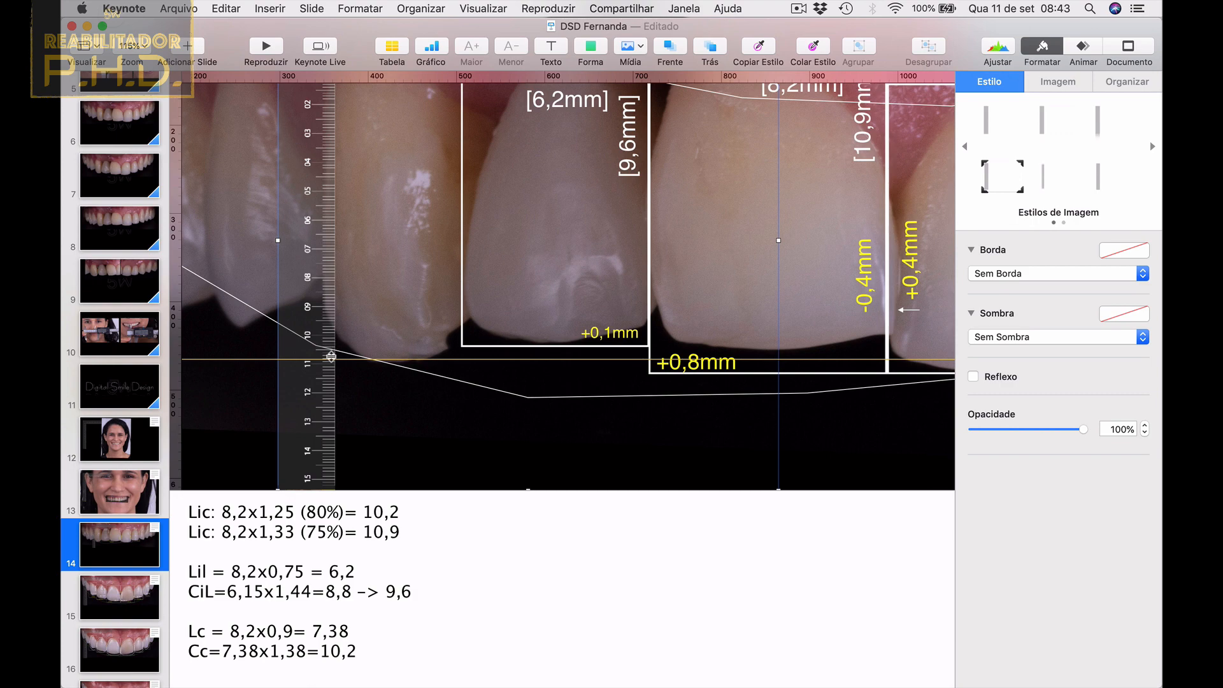
scroll(385, 401, "down", 5)
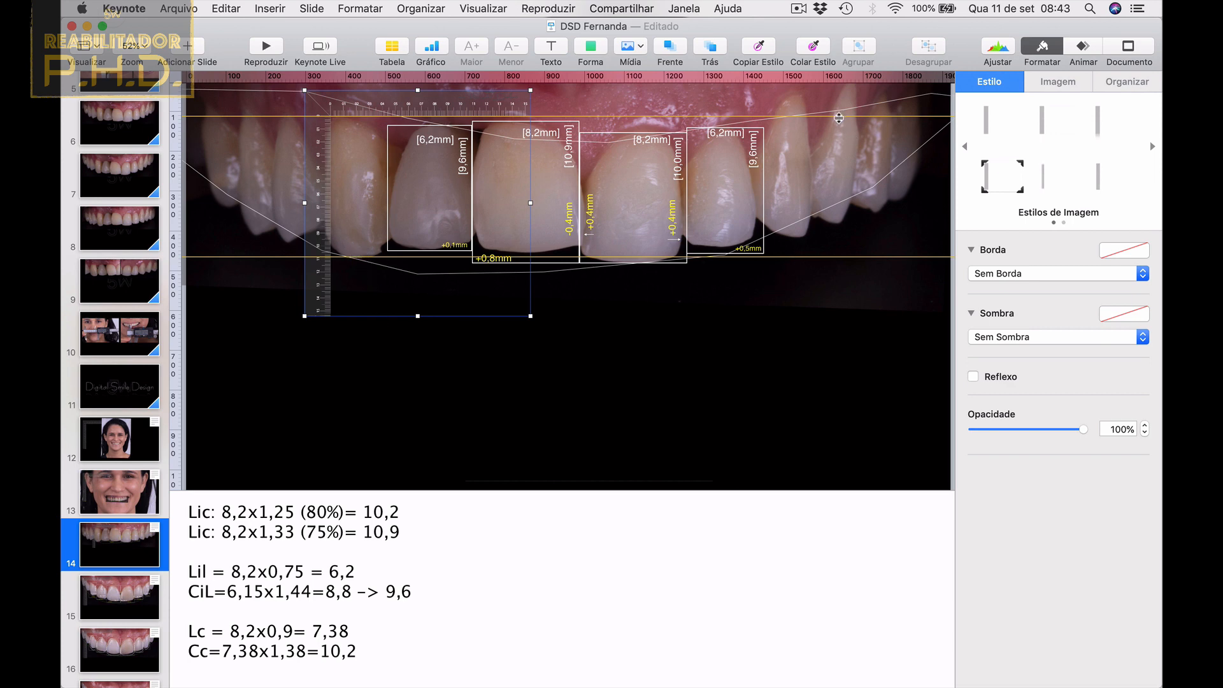
Set the two horizontal guides to the opposite canine's gingival margin and tip, measure its length with the ruler, and return the ruler to the first canine.
left_click_drag(838, 118, 838, 94)
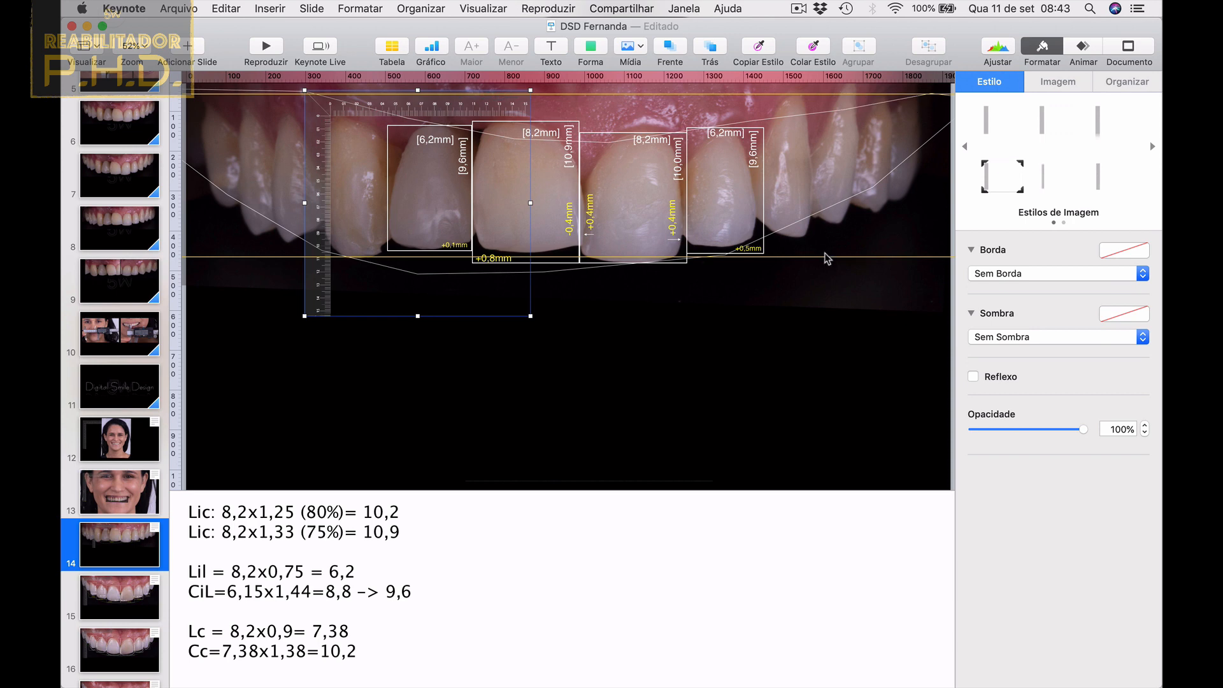
left_click_drag(824, 254, 822, 237)
left_click_drag(311, 196, 766, 178)
scroll(779, 224, "up", 5)
scroll(780, 224, "right", 6)
scroll(780, 225, "up", 2)
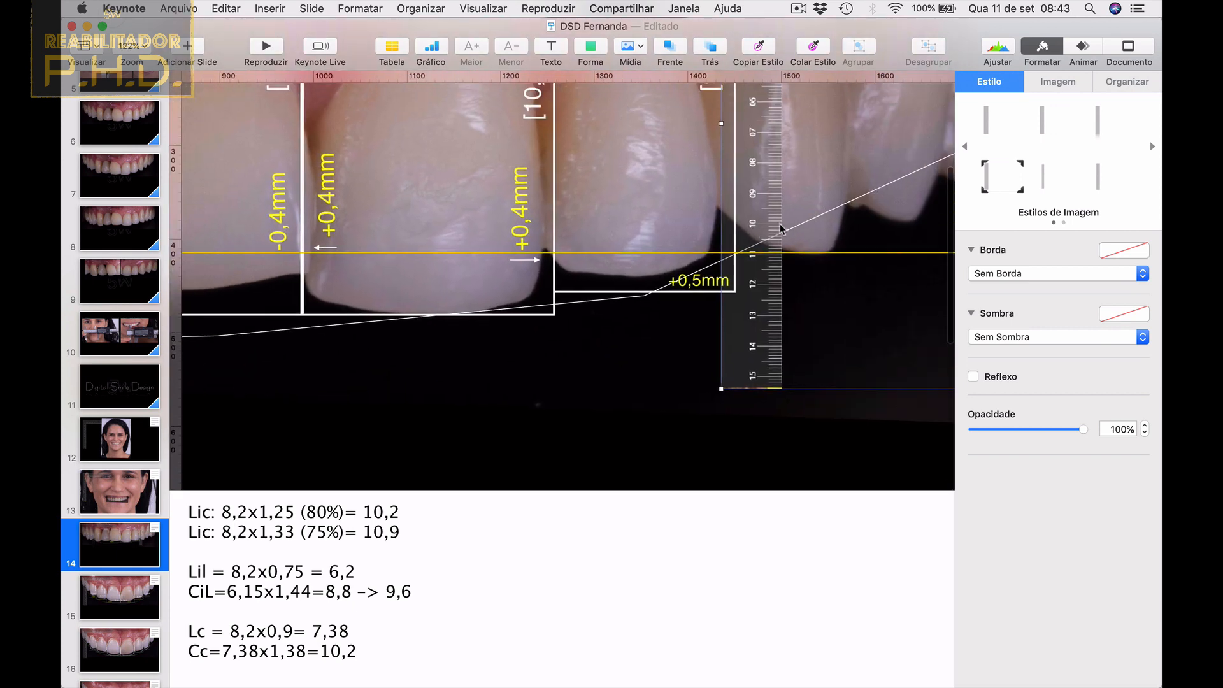
left_click(1042, 47)
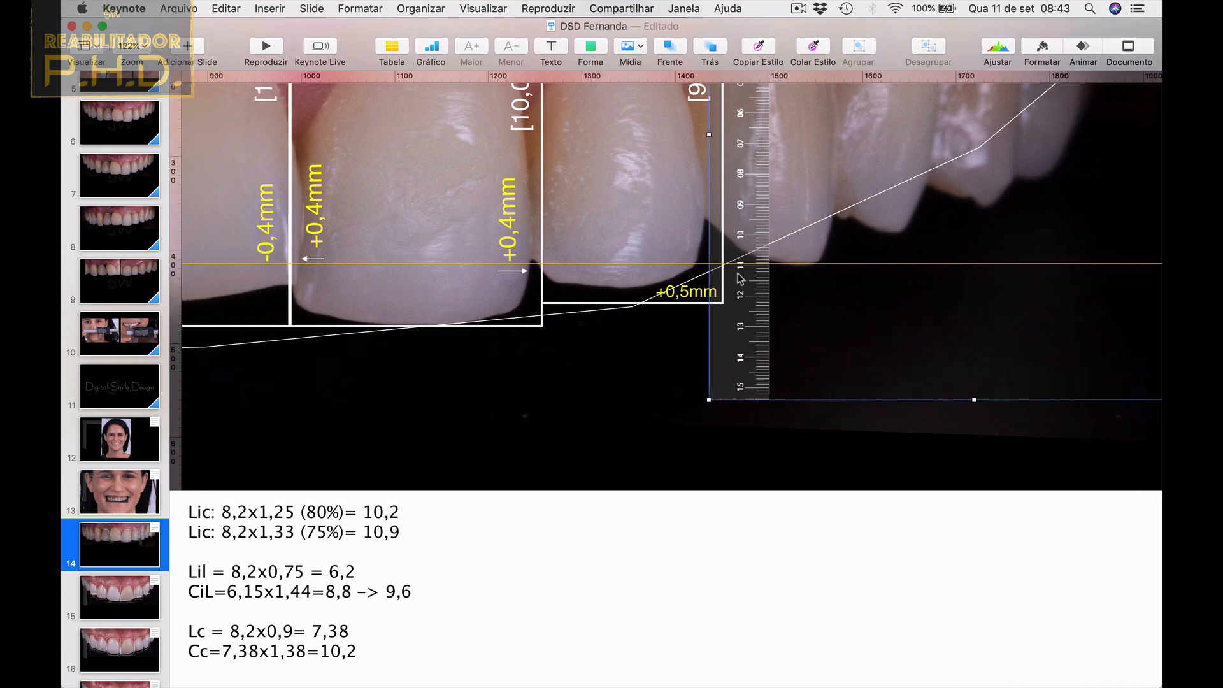
scroll(740, 278, "down", 5)
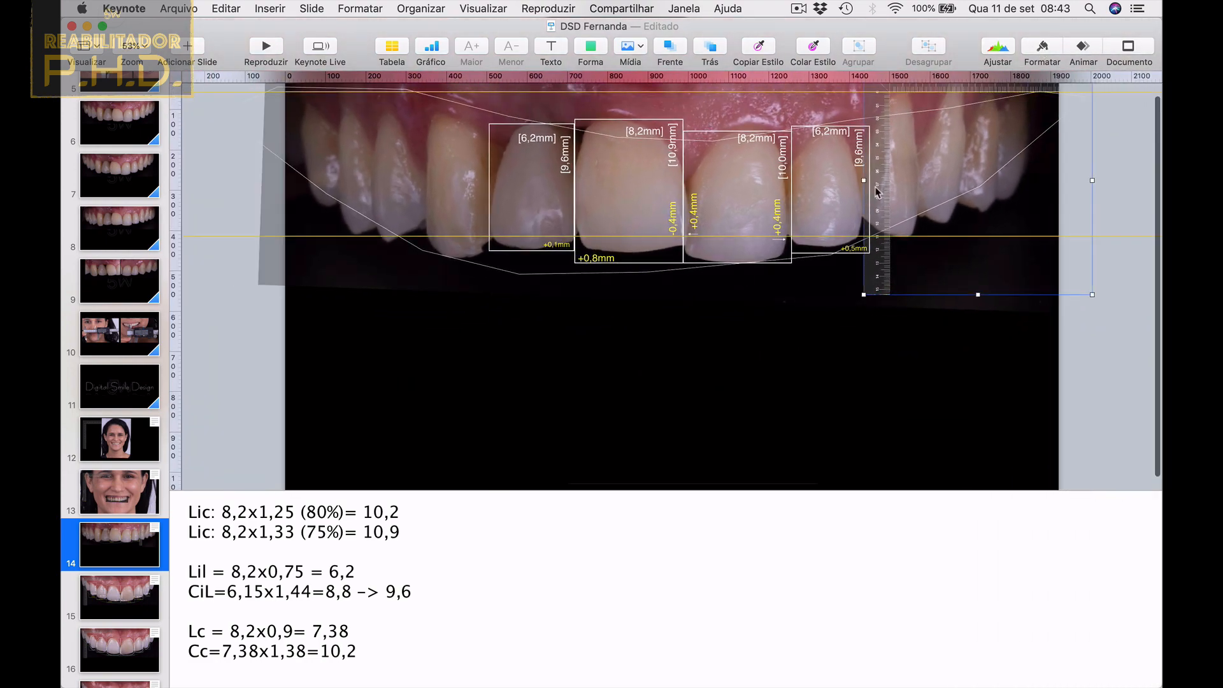
left_click(875, 186)
left_click_drag(847, 127, 451, 129)
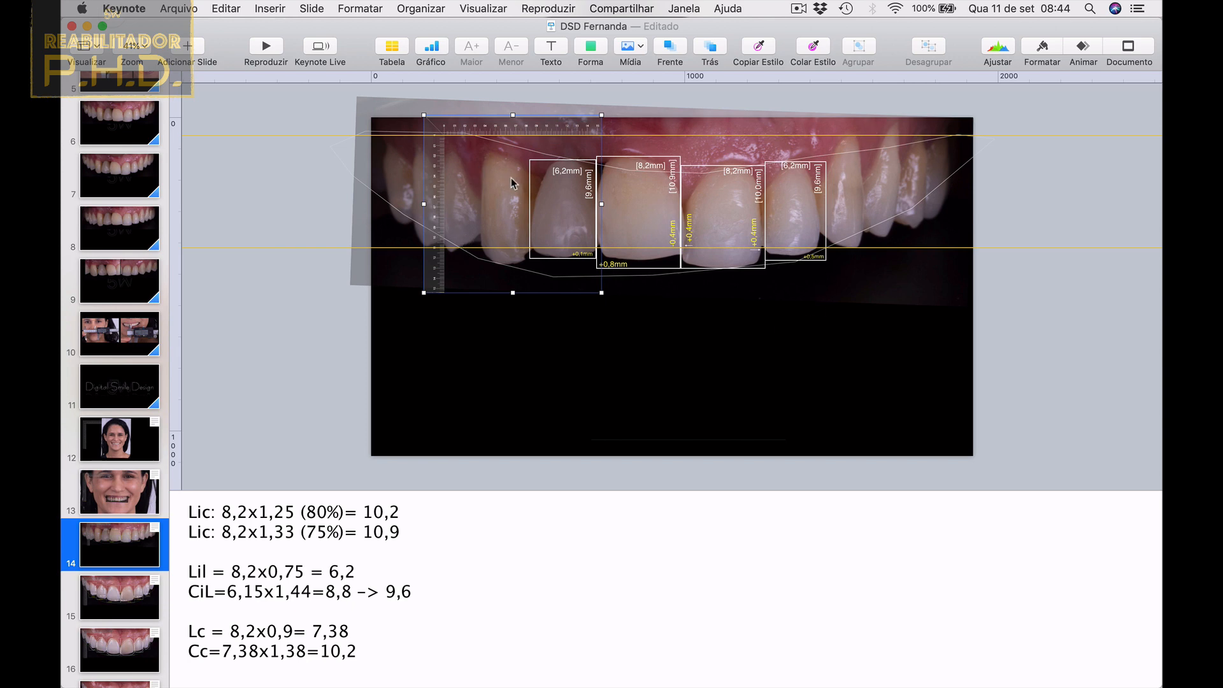
Duplicate the first lateral incisor's rectangle onto the adjacent canine and fit the copy to the canine's width and length.
left_click(529, 185)
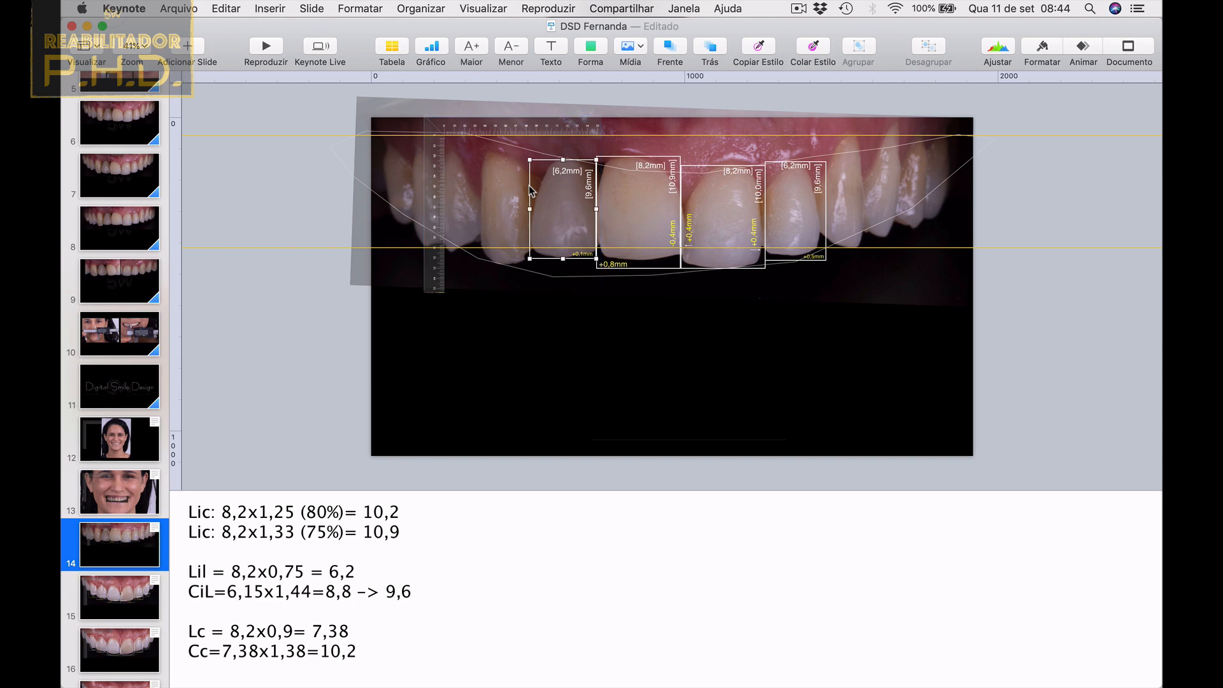
left_click_drag(528, 185, 477, 202)
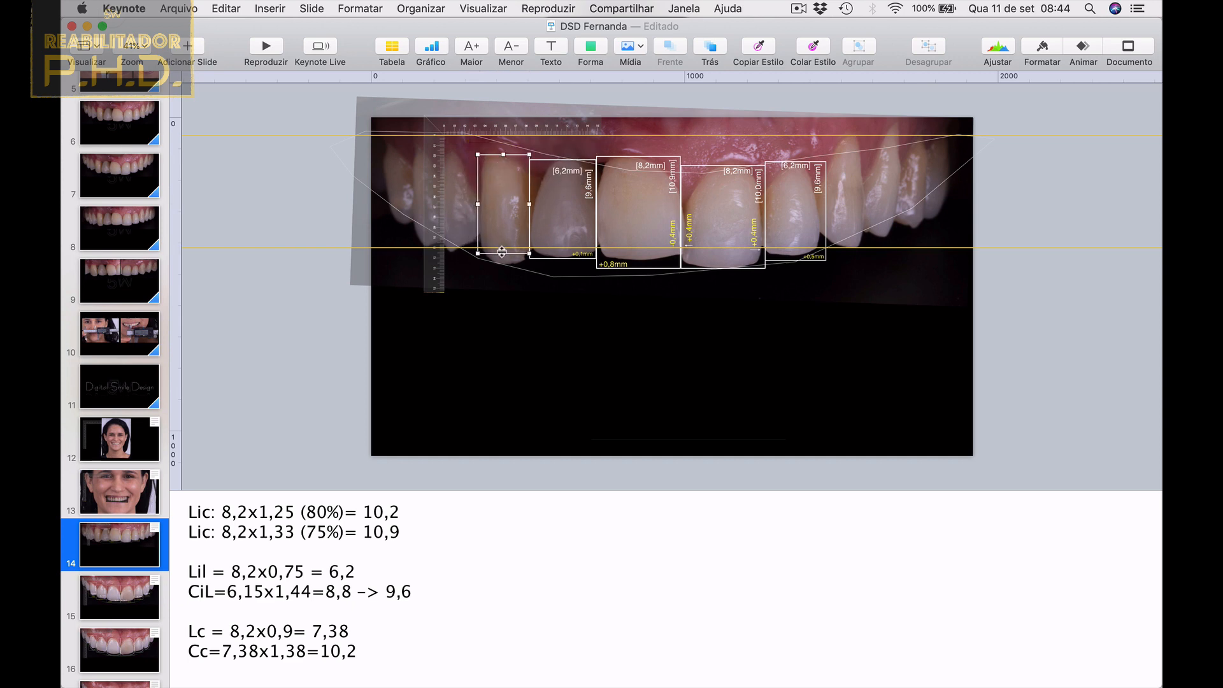
left_click_drag(503, 254, 503, 263)
left_click_drag(503, 154, 503, 152)
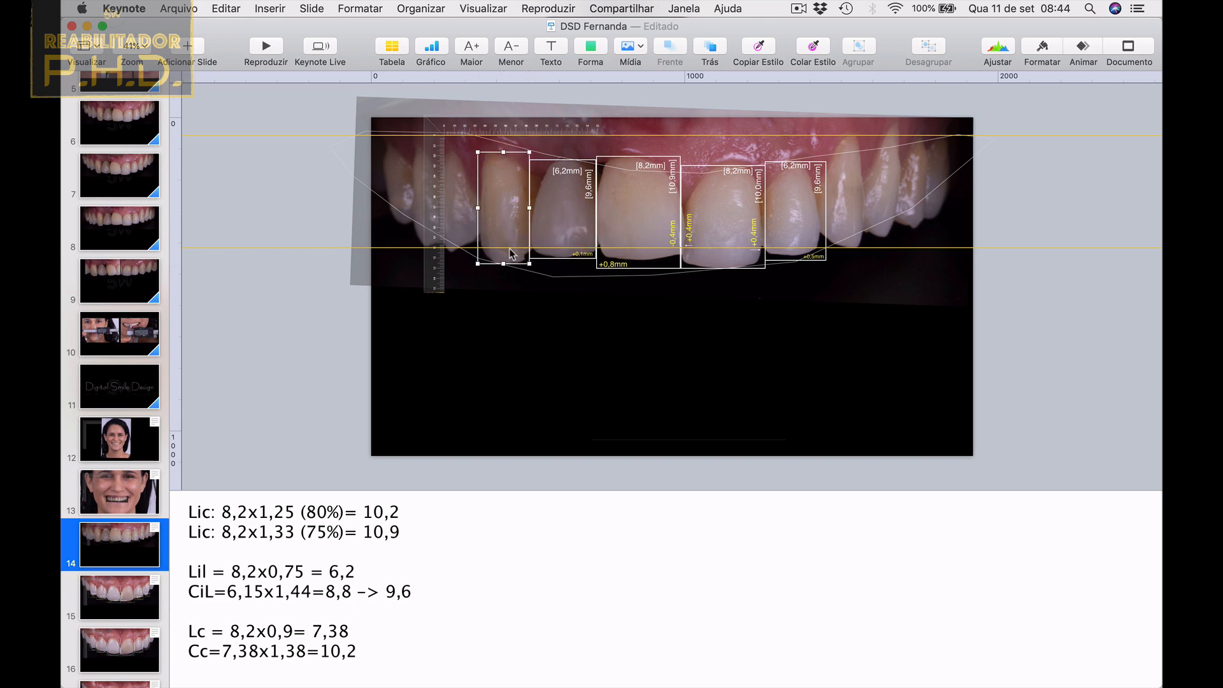
Duplicate the first canine's rectangle and place the copy over the opposite canine between the two horizontal guides.
key("super+d")
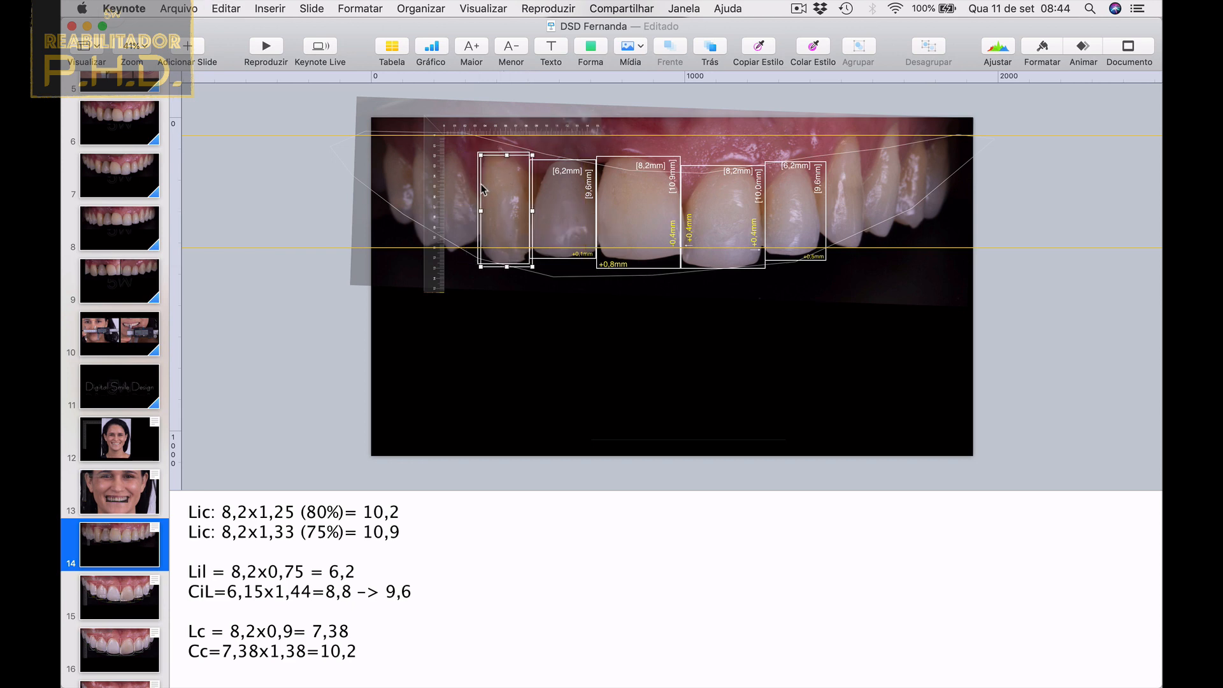
left_click_drag(482, 190, 826, 166)
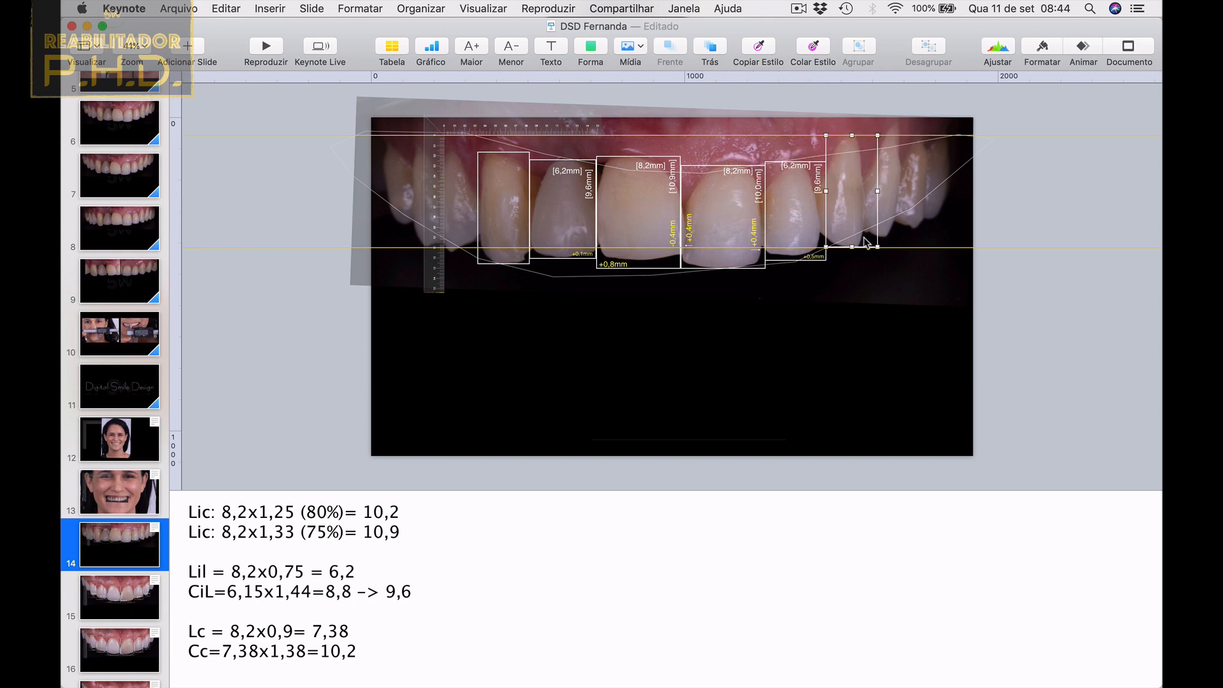
left_click(816, 342)
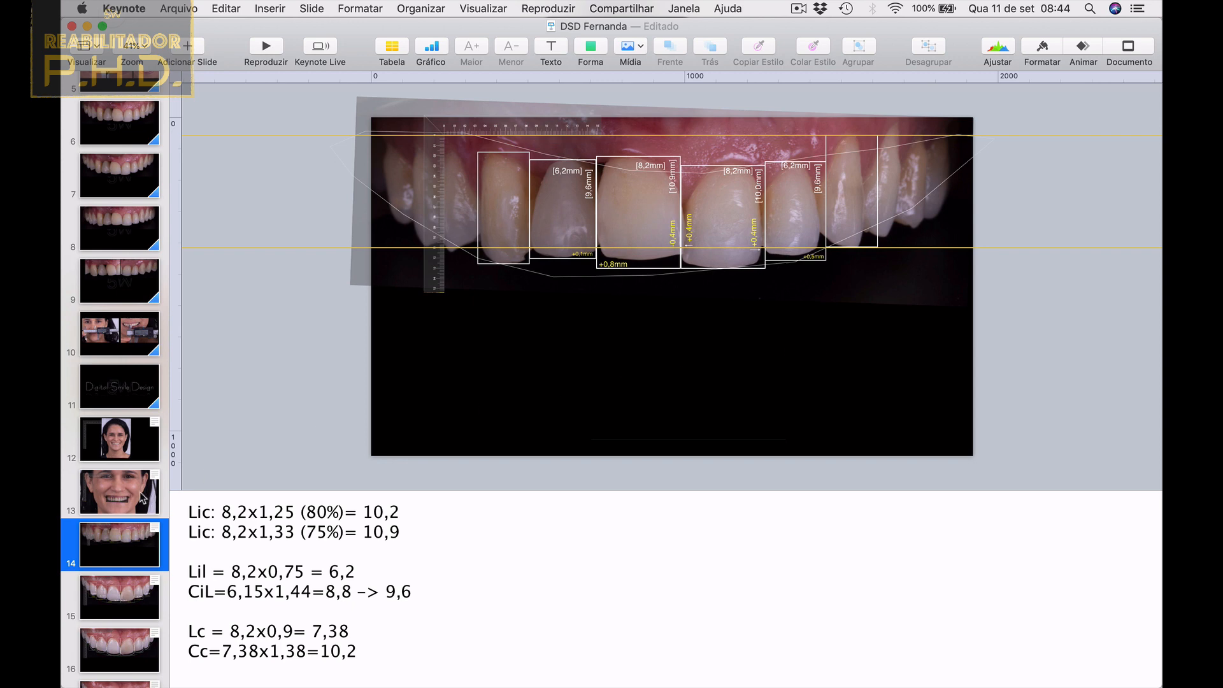
Examine how the canines and incisal line look in the full-face smile on slide 12, and return to slide 14.
left_click(142, 447)
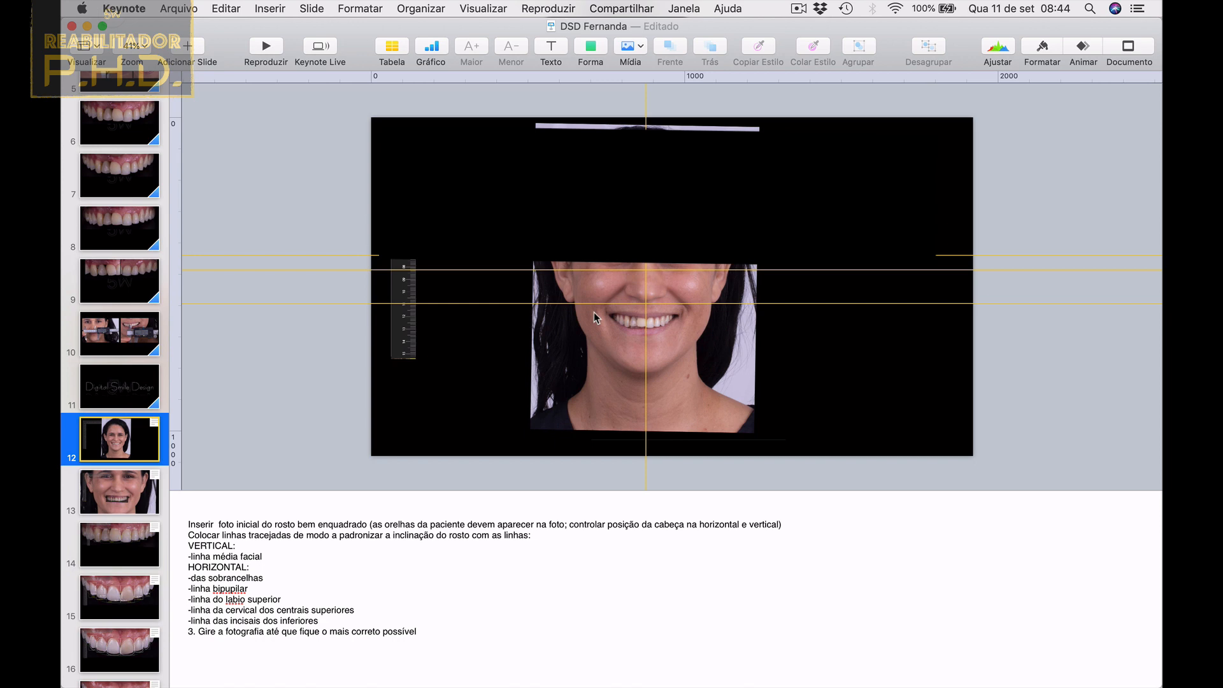
key("super+0")
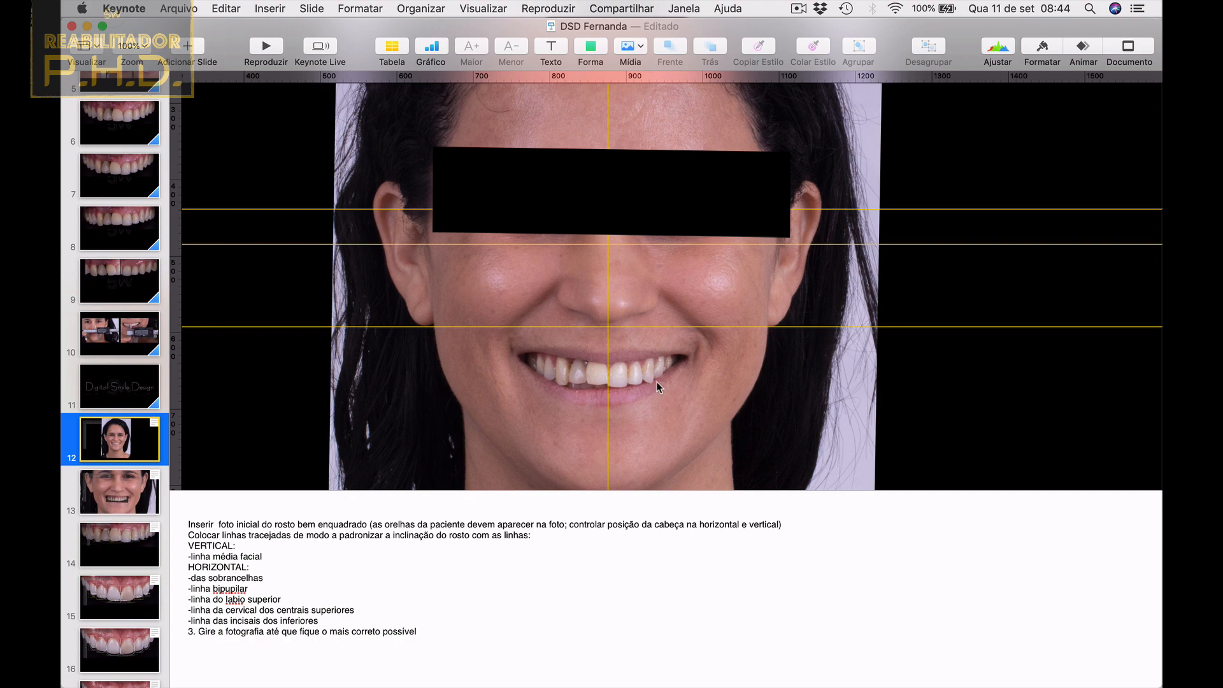
scroll(652, 380, "up", 2)
left_click_drag(652, 380, 647, 382)
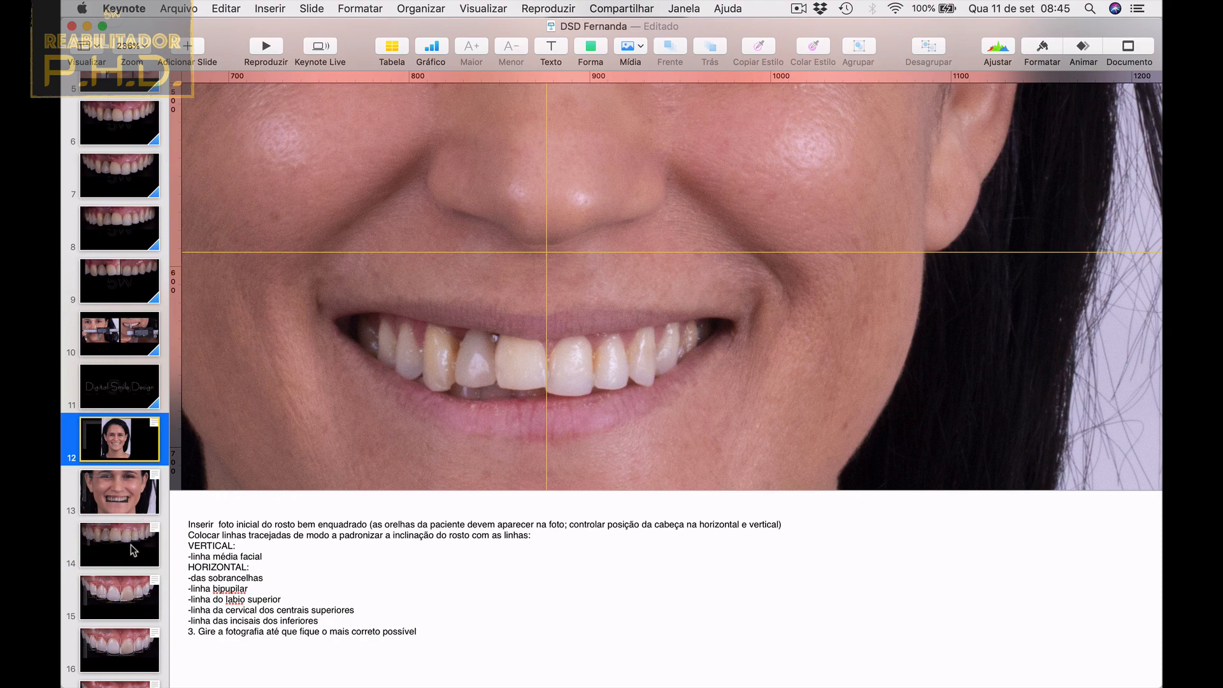
scroll(134, 550, "down", 2)
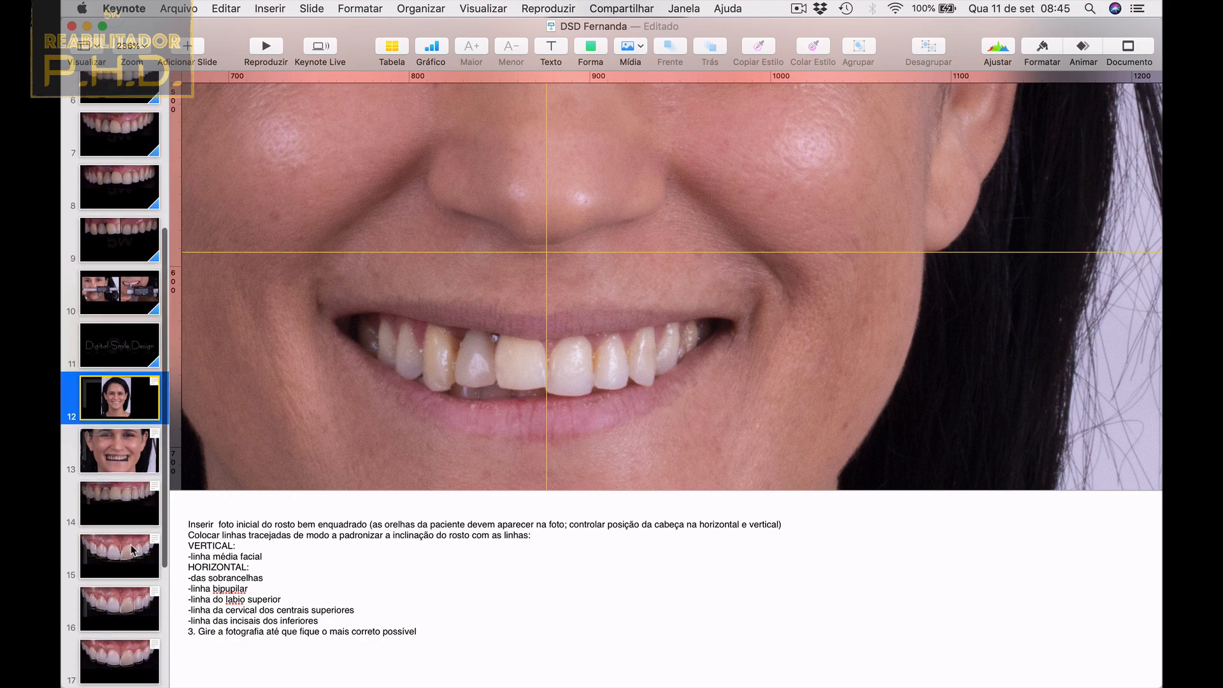
left_click(132, 503)
Align the ruler's zero mark with the gingival edge of the first canine's rectangle and examine the length at its incisal edge.
scroll(388, 273, "down", 10)
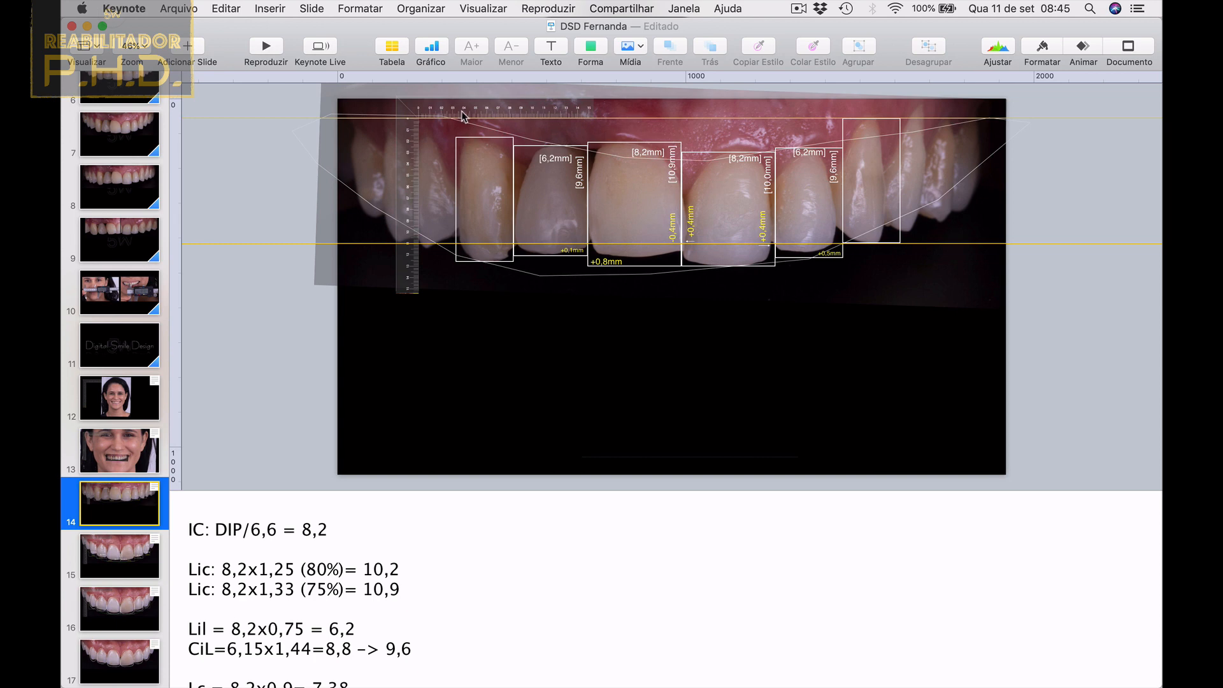
left_click_drag(464, 115, 505, 131)
key("Down")
key("Down")
key("Down")
key("Down")
key("Down")
key("Down")
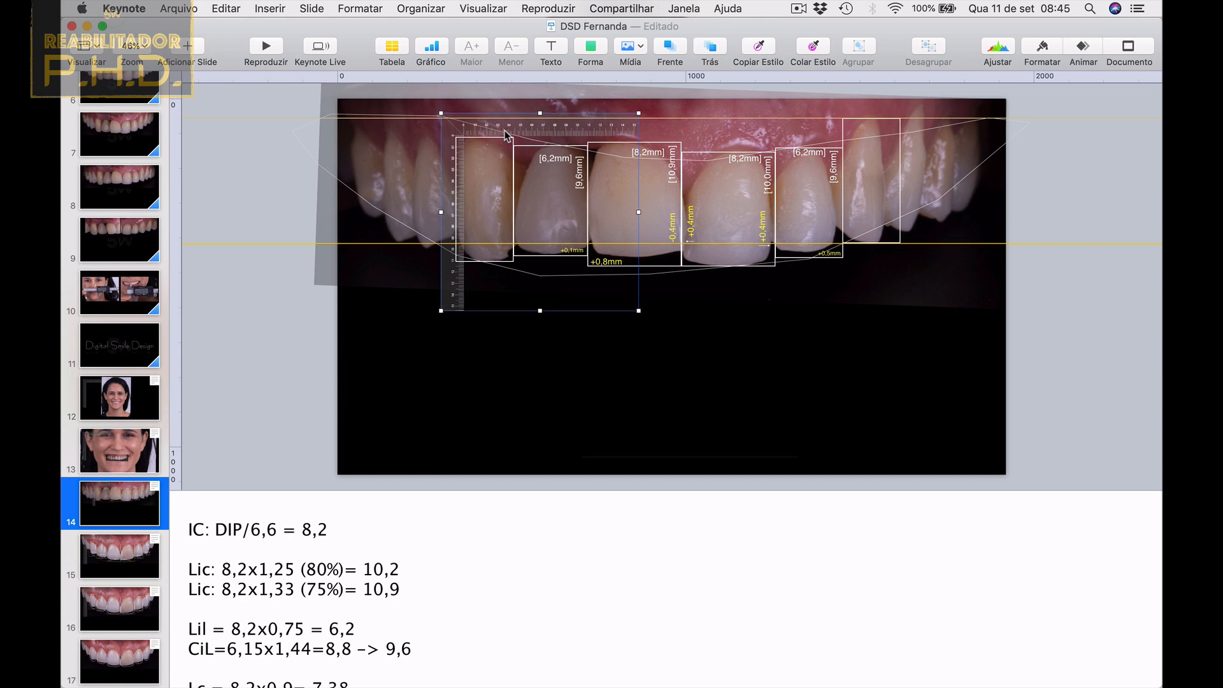
scroll(502, 199, "up", 5)
scroll(502, 198, "left", 4)
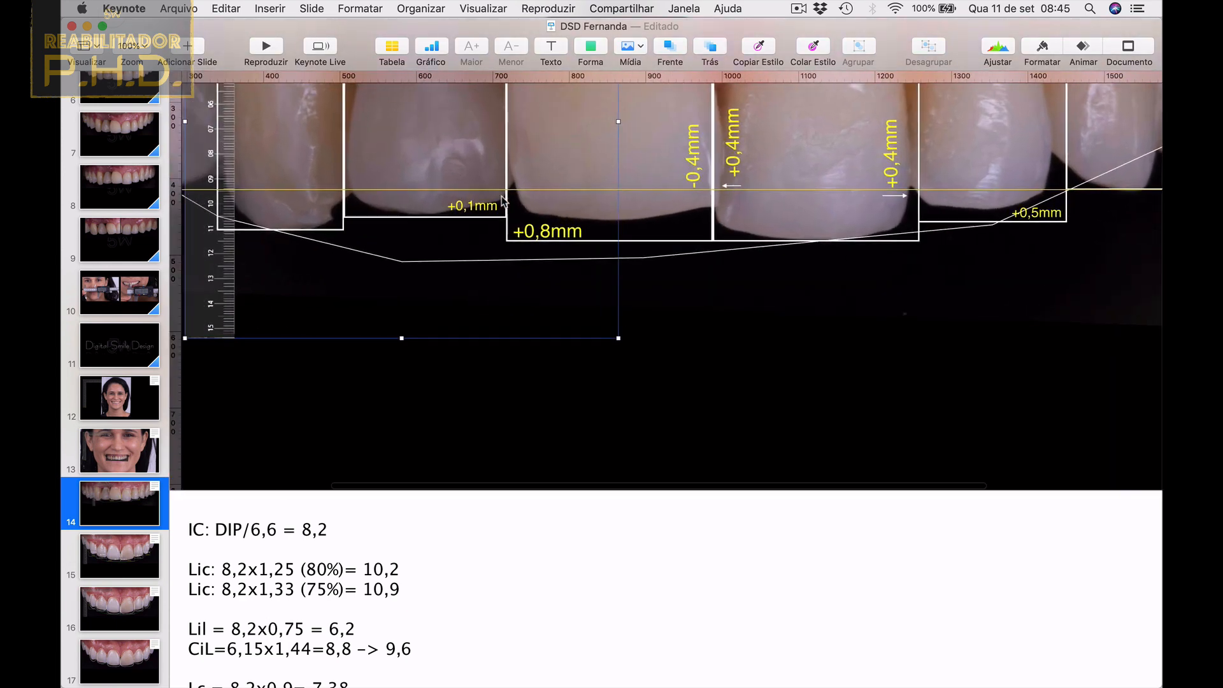
Shorten the first canine's rectangle to about 10,5 mm from its incisal edge and nudge it slightly down.
left_click(436, 237)
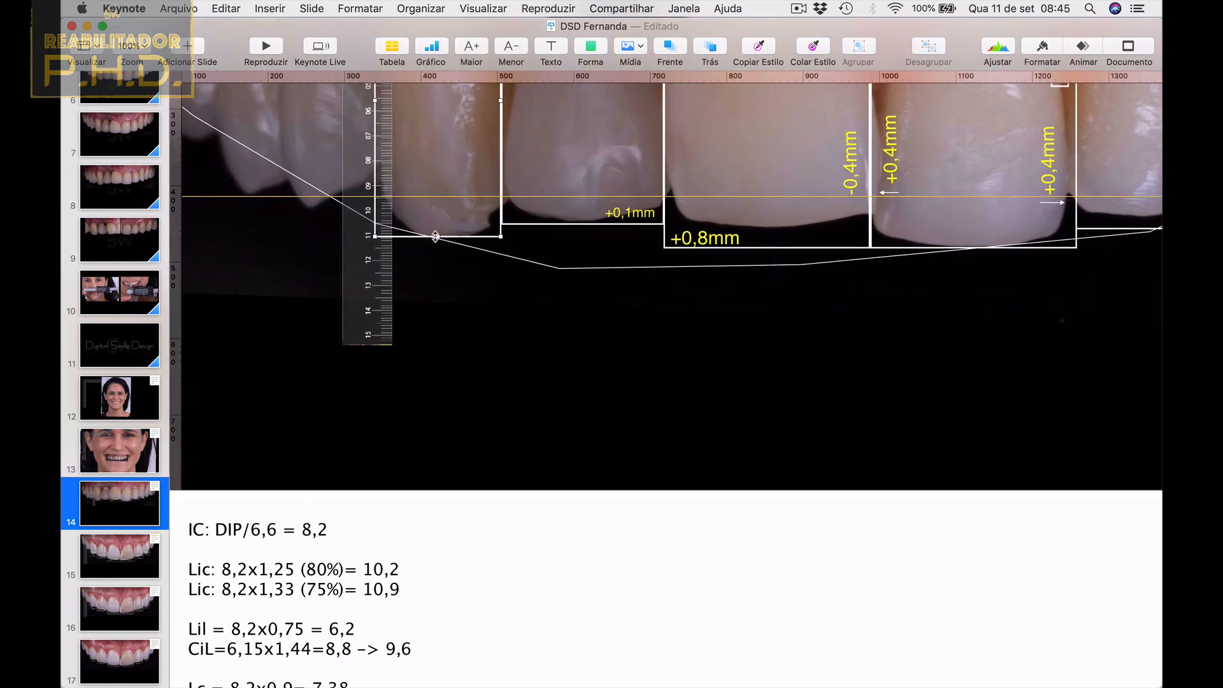
left_click_drag(436, 236, 436, 223)
scroll(445, 254, "up", 4)
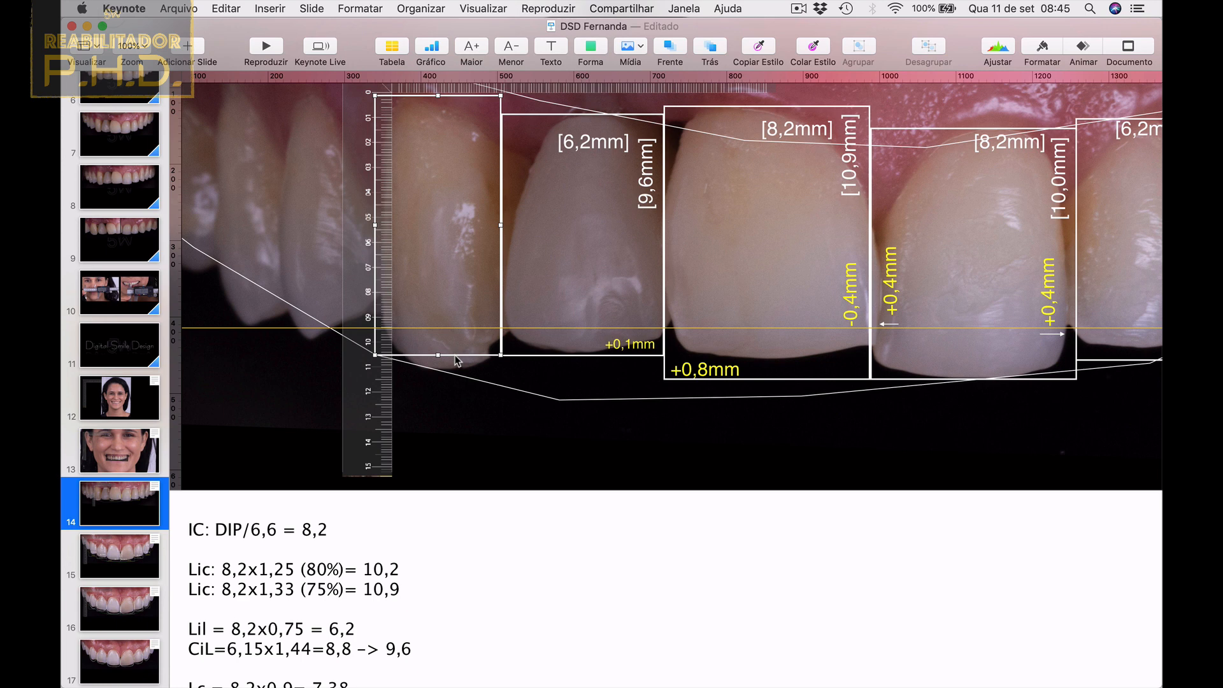
key("Down")
key("Down")
key("Down")
key("Down")
key("Down")
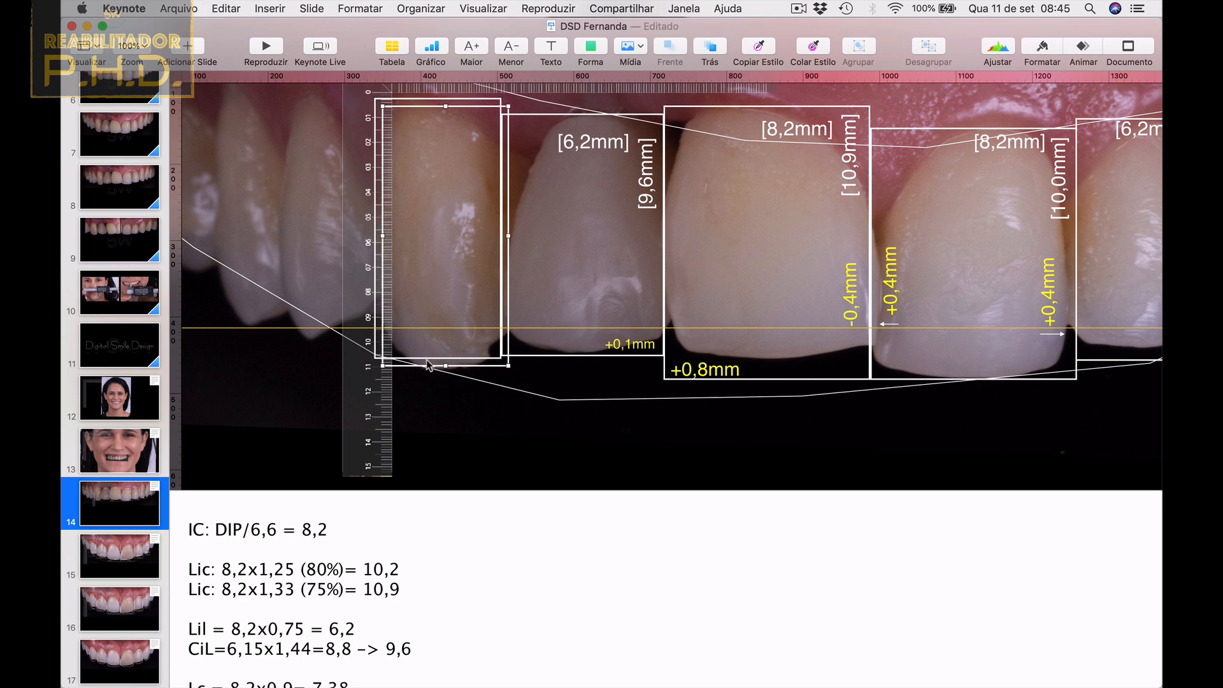
Compare the opposite canine's rectangle with a copy of the shortened one placed over it, and delete the copy.
left_click_drag(427, 360, 846, 327)
scroll(846, 327, "up", 3)
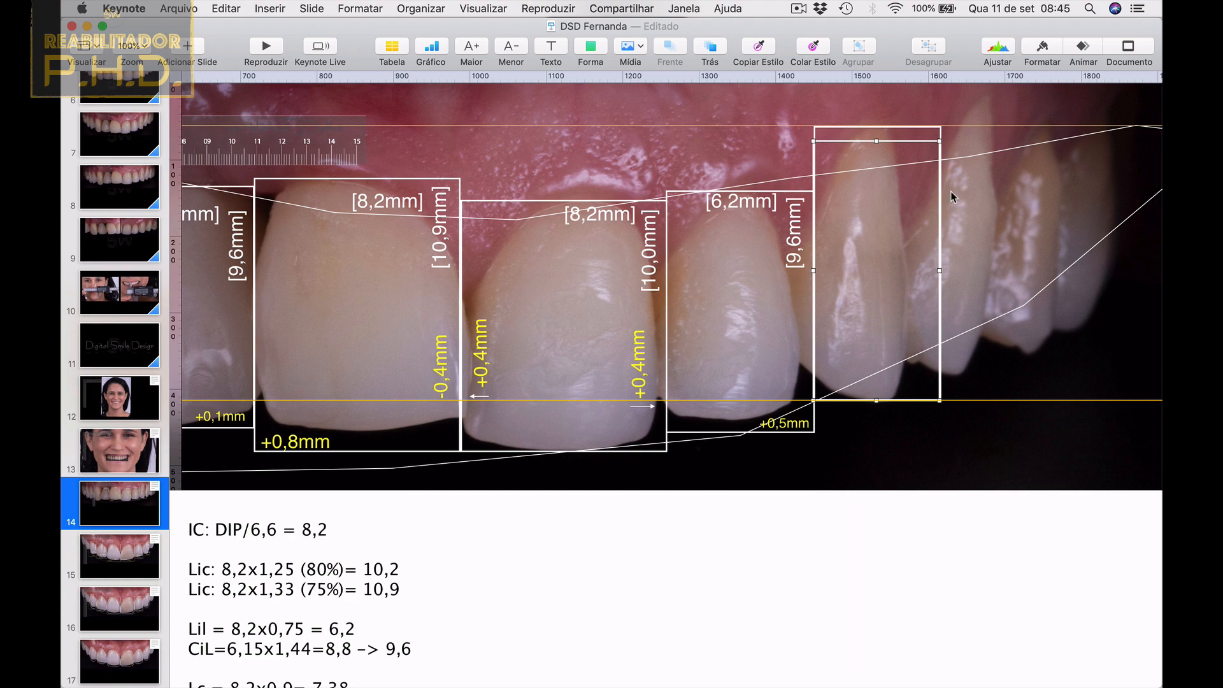
key("Up")
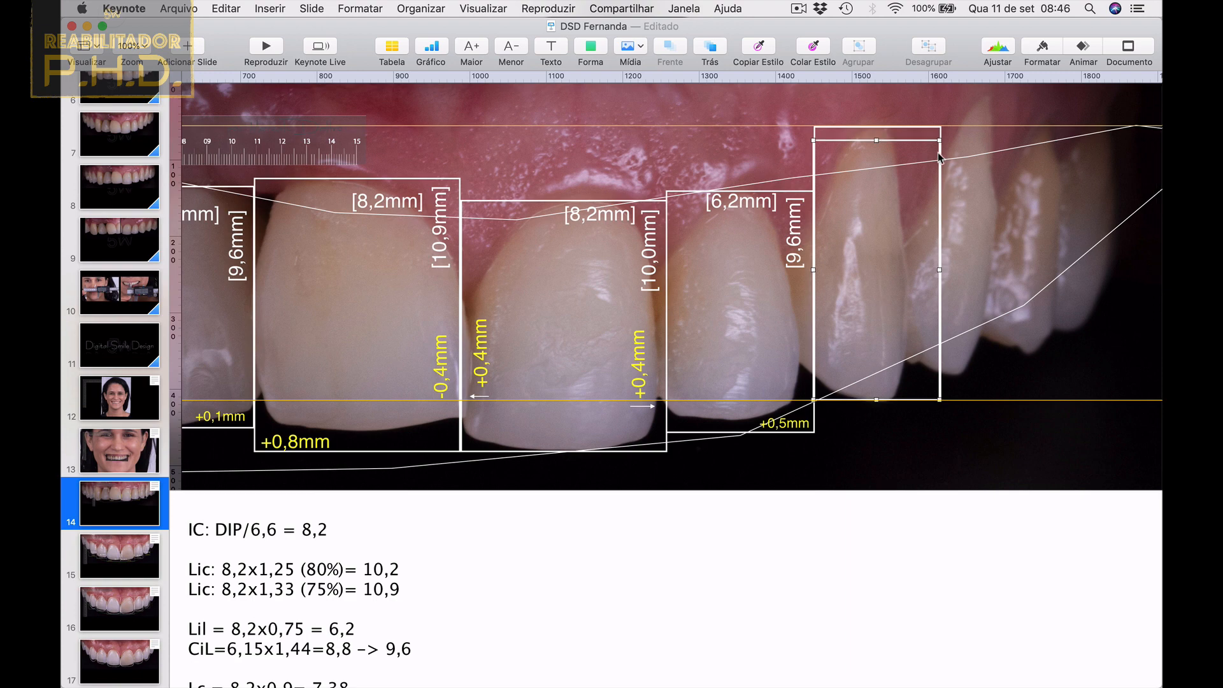
key("BackSpace")
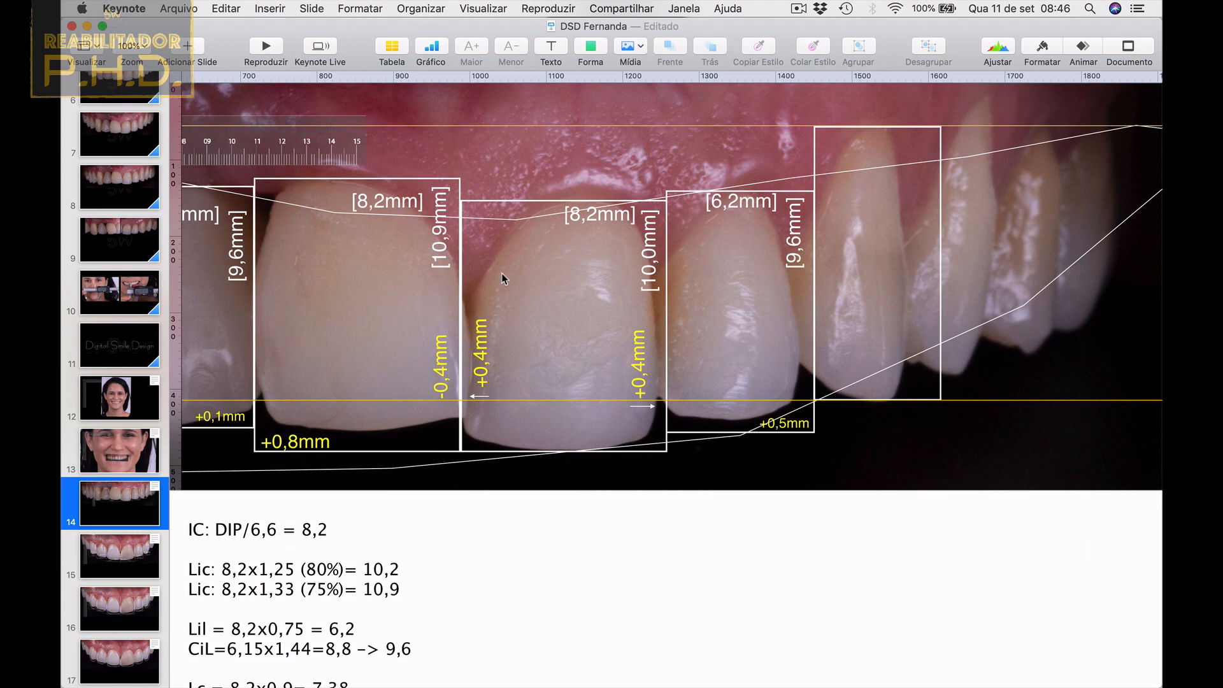
Align the ruler with the opposite canine's rectangle and shorten the rectangle to about 10,5 mm from its incisal edge.
left_click_drag(292, 147, 1144, 105)
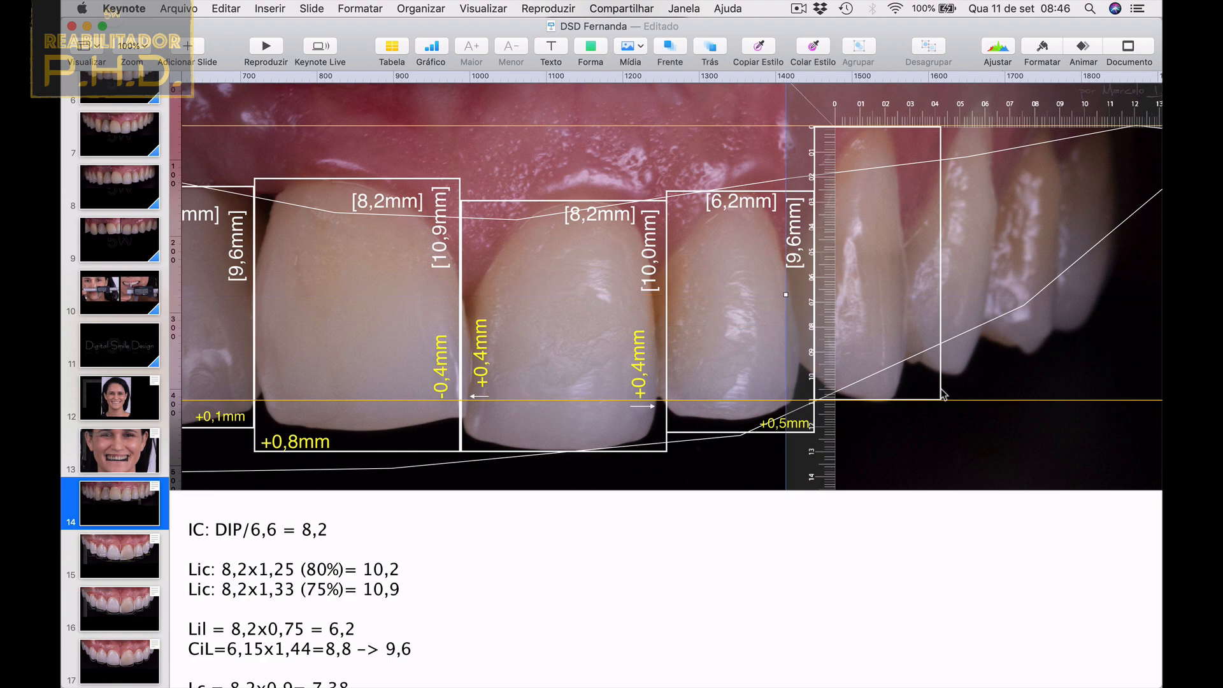
left_click(923, 399)
left_click_drag(877, 399, 875, 389)
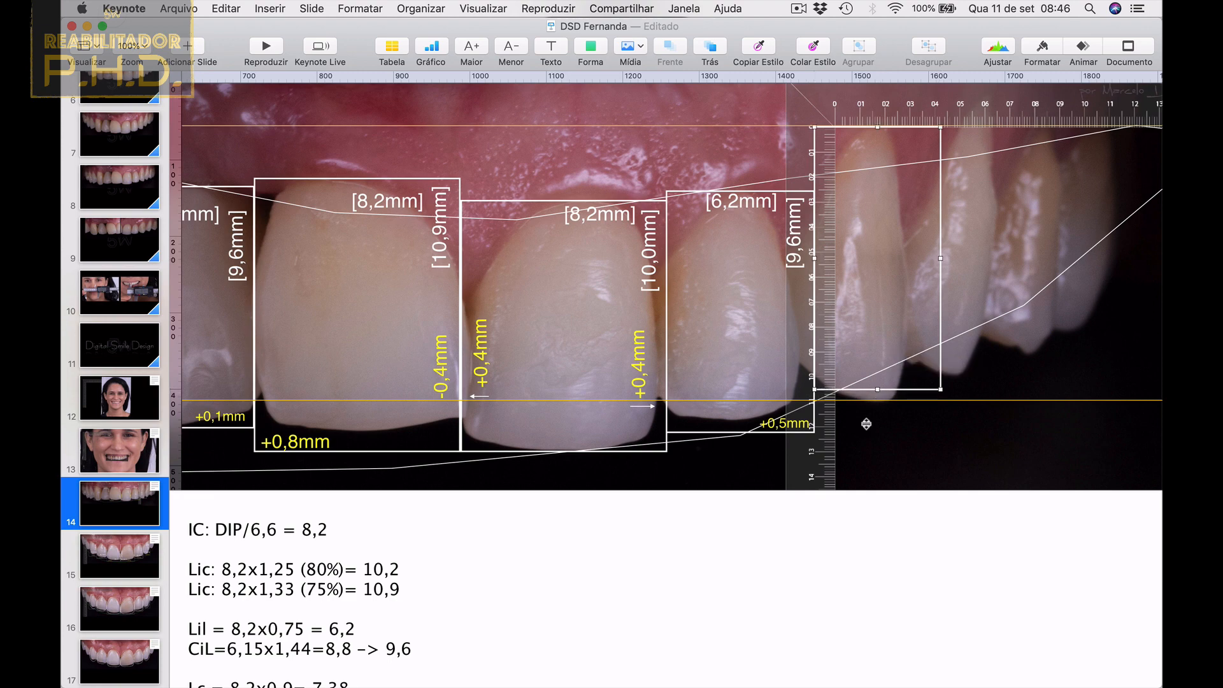
Align the ruler with the first canine's rectangle and measure the rectangle's length.
scroll(860, 471, "left", 10)
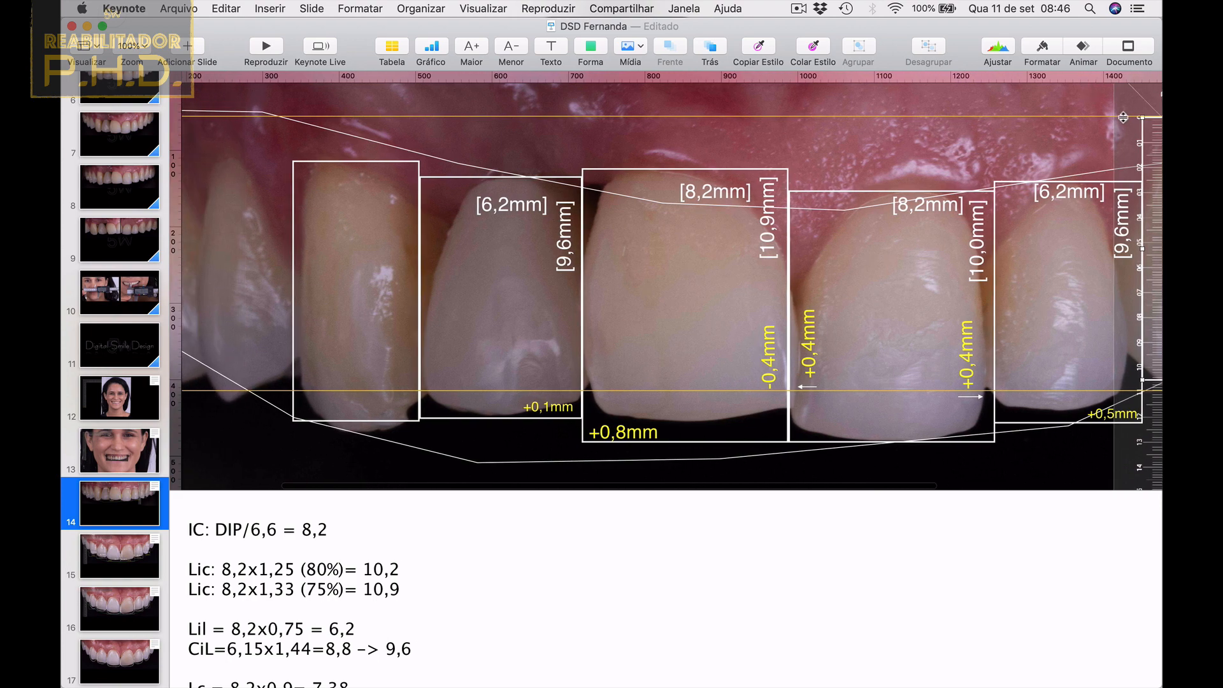
left_click_drag(1120, 144, 724, 149)
key("super+z")
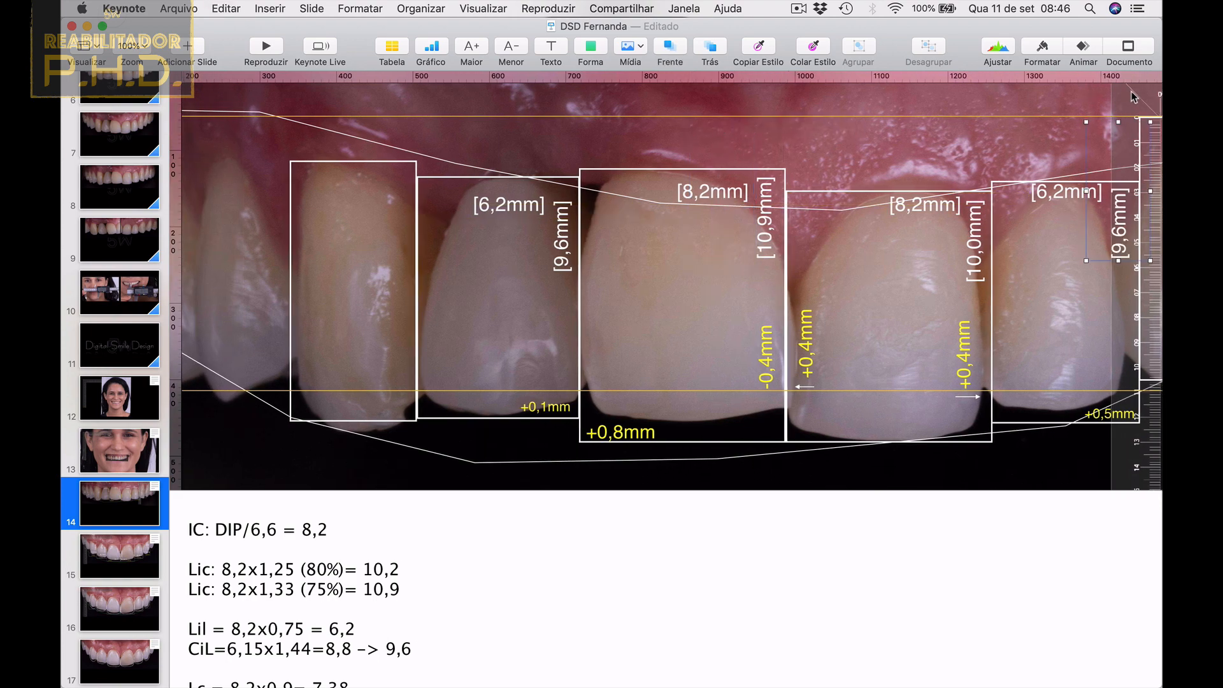
left_click_drag(1133, 93, 312, 145)
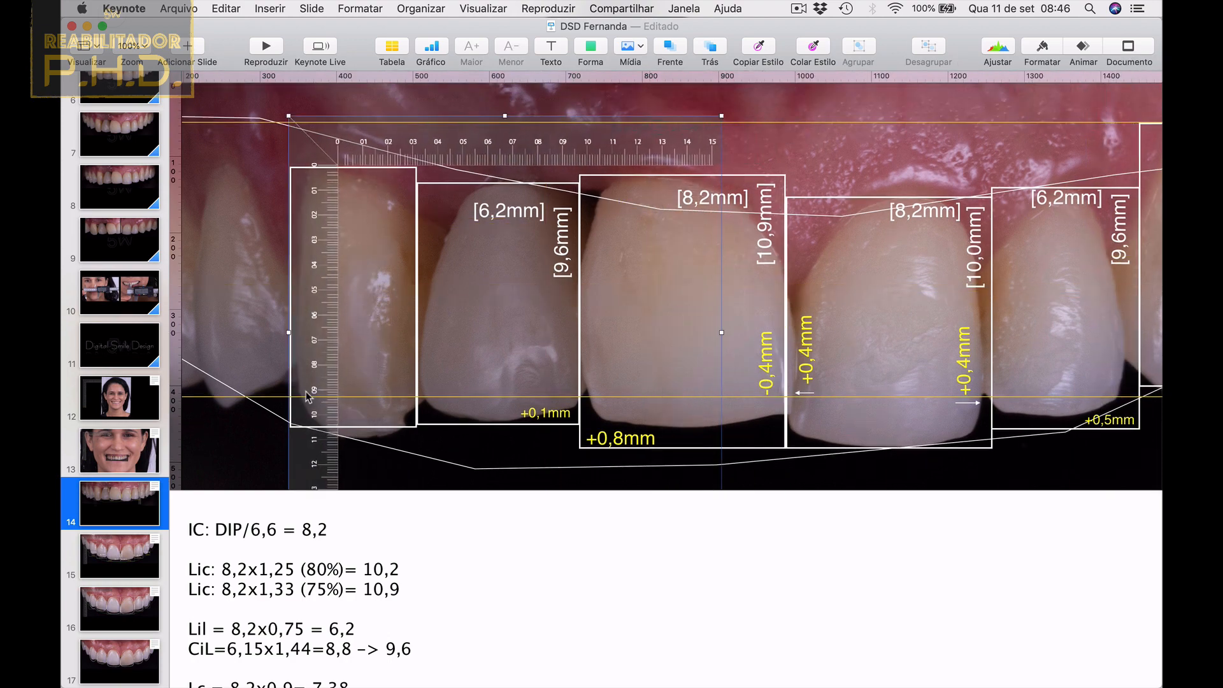
scroll(351, 425, "up", 5)
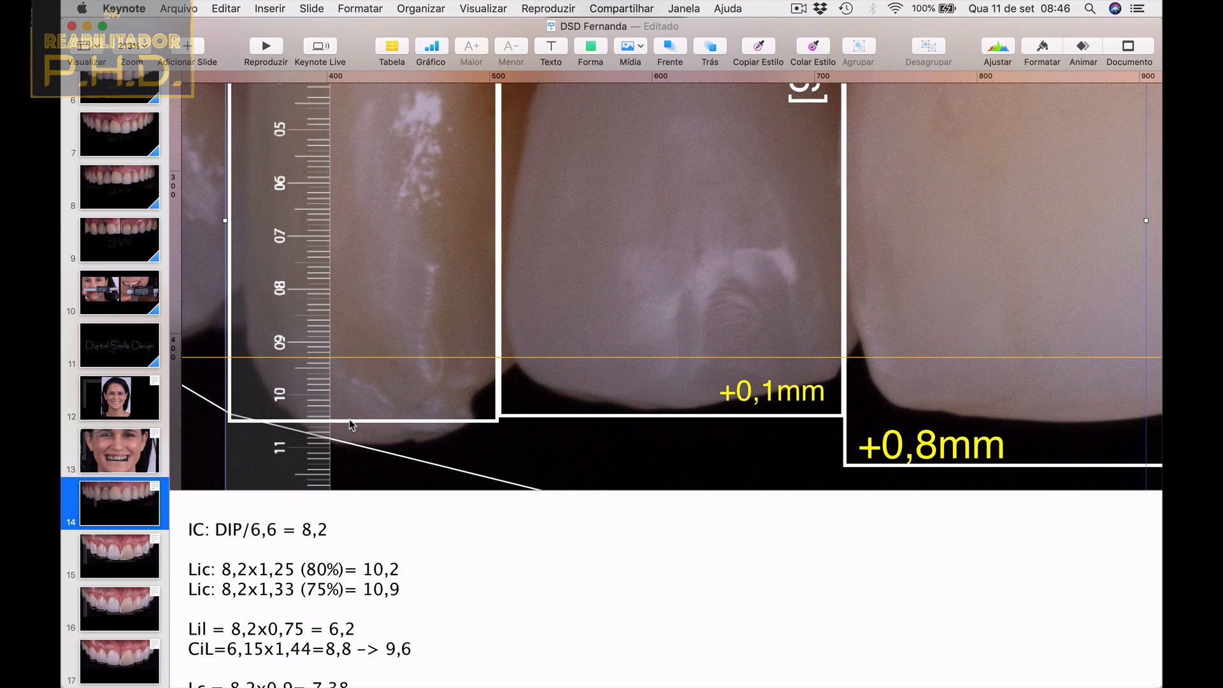
scroll(349, 419, "down", 5)
scroll(349, 426, "down", 2)
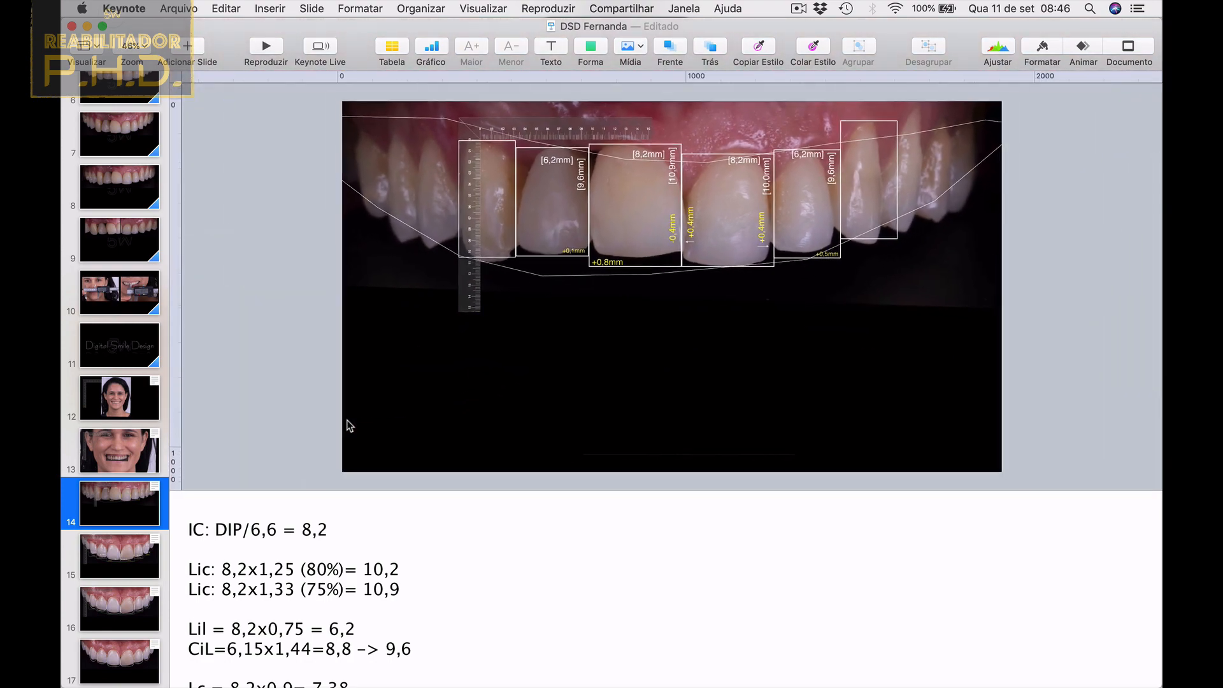
Move the ruler clear of the first canine and change the canine length Cc in the notes to 10,5.
left_click(658, 352)
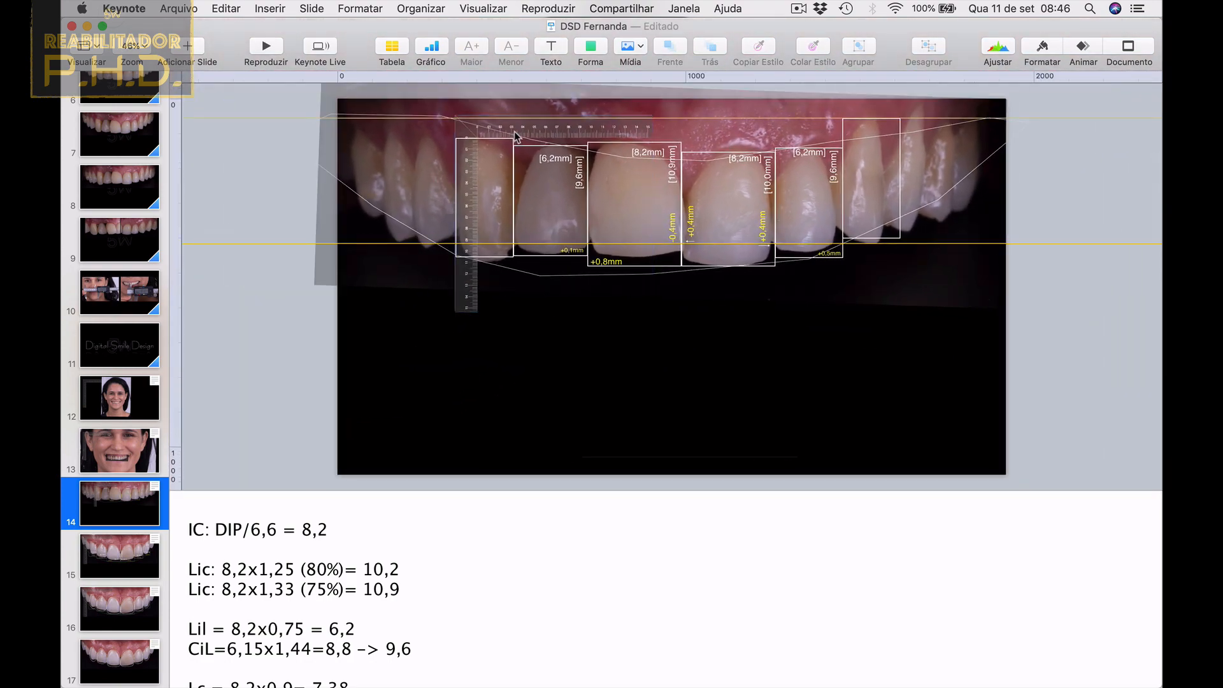
left_click_drag(514, 132, 445, 124)
scroll(433, 637, "down", 3)
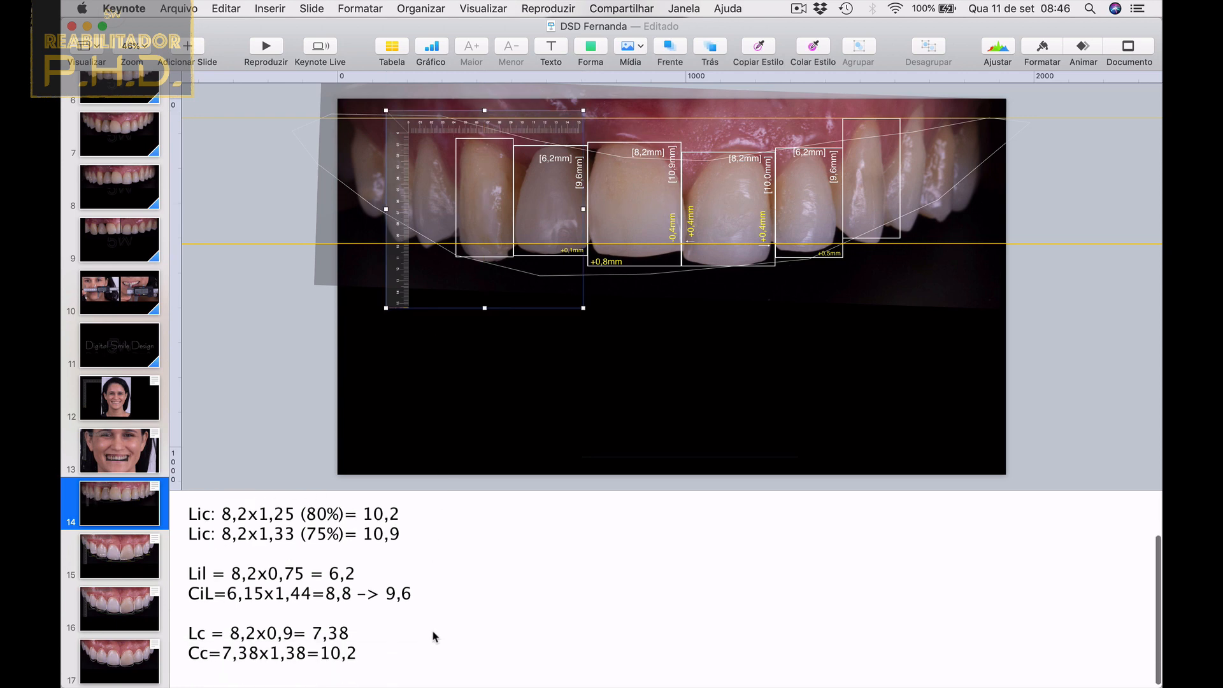
left_click(358, 650)
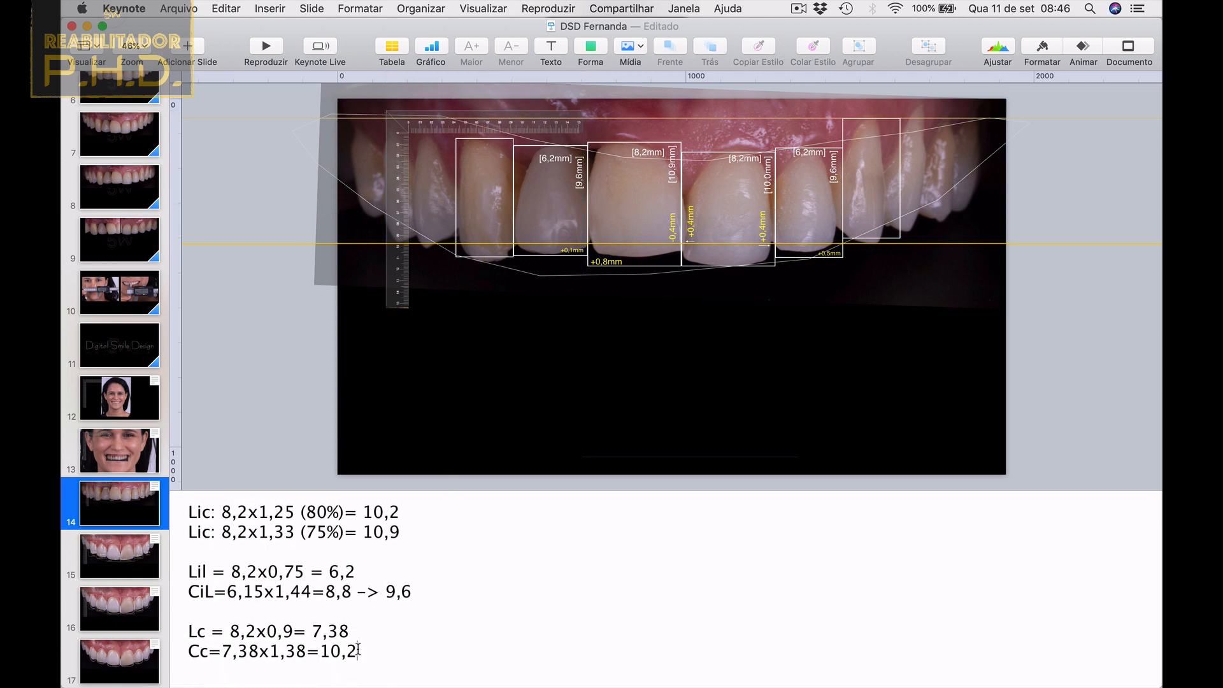
key("BackSpace")
type("5")
Copy the lateral incisor's vertical [9,6mm] length label onto the adjacent canine's rectangle.
scroll(558, 324, "up", 1)
scroll(558, 324, "down", 1)
left_click_drag(581, 181, 503, 183)
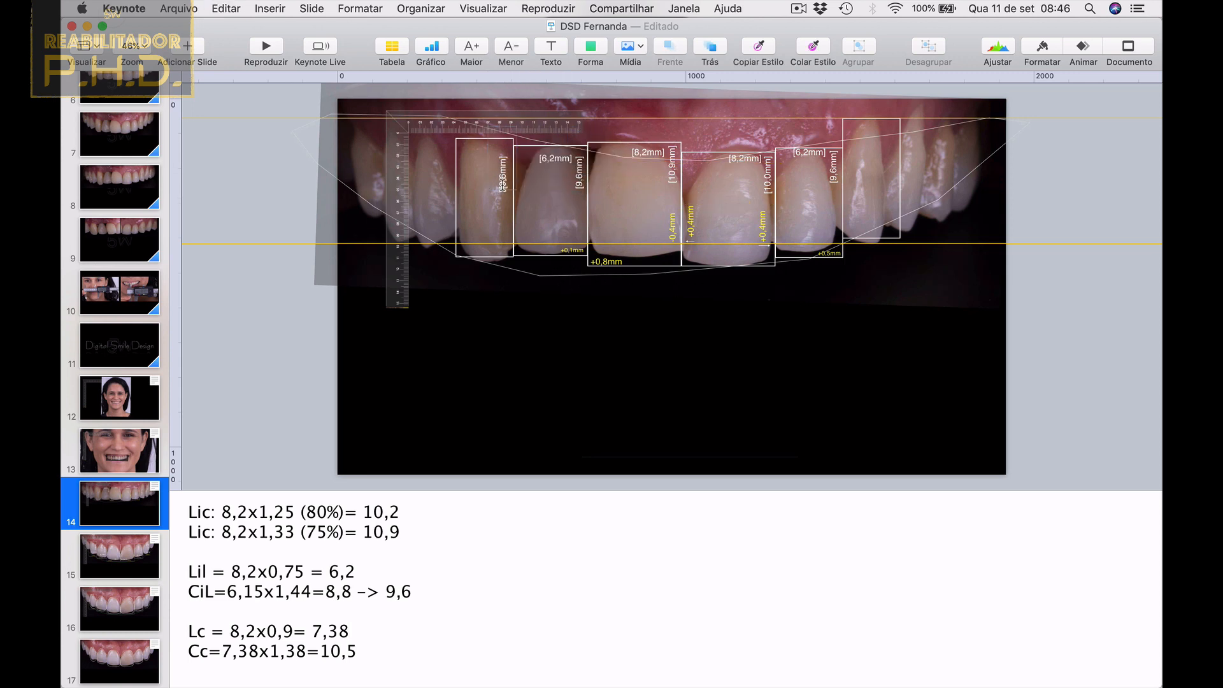
Change the length label on the first canine's rectangle to [10,5mm].
scroll(499, 189, "up", 5)
scroll(498, 190, "down", 5)
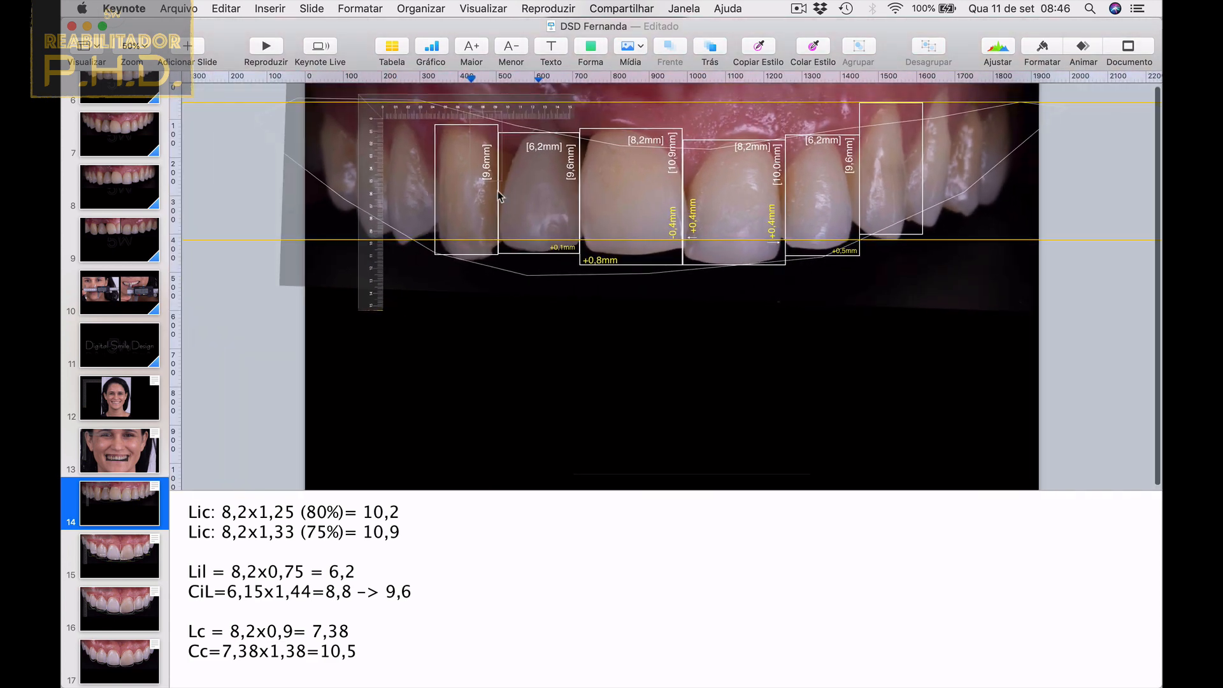
scroll(482, 166, "up", 5)
scroll(482, 166, "up", 1)
scroll(483, 165, "left", 4)
scroll(482, 165, "up", 2)
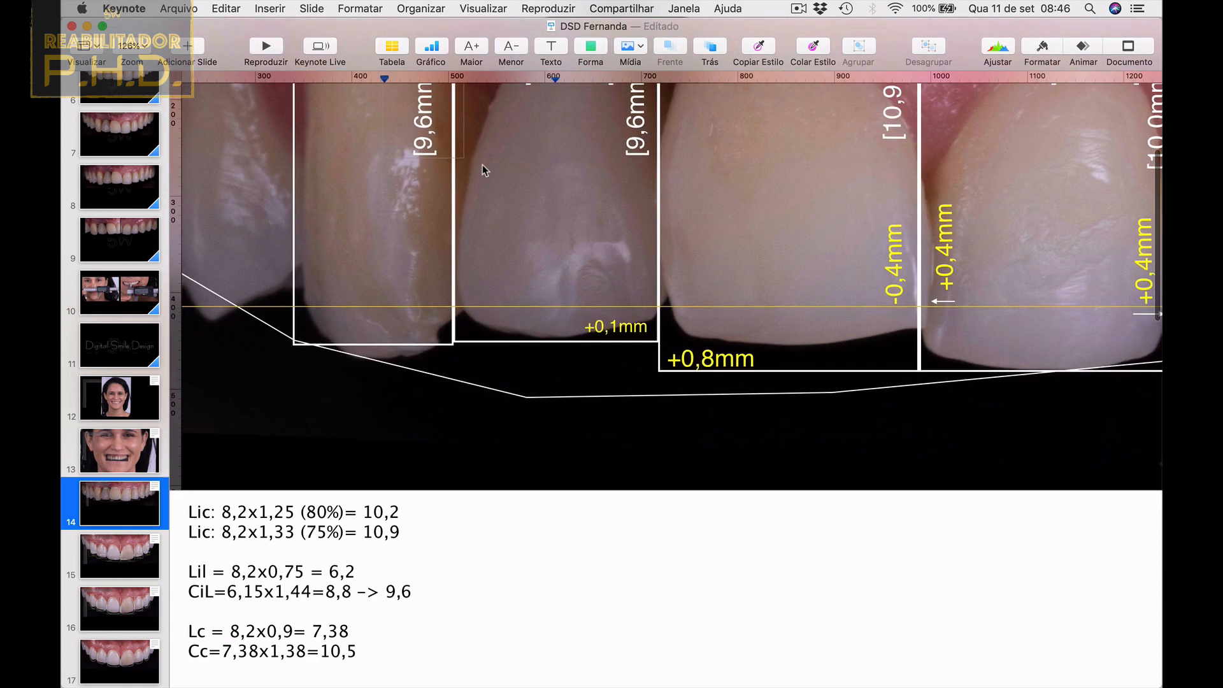
left_click(448, 147)
type("10")
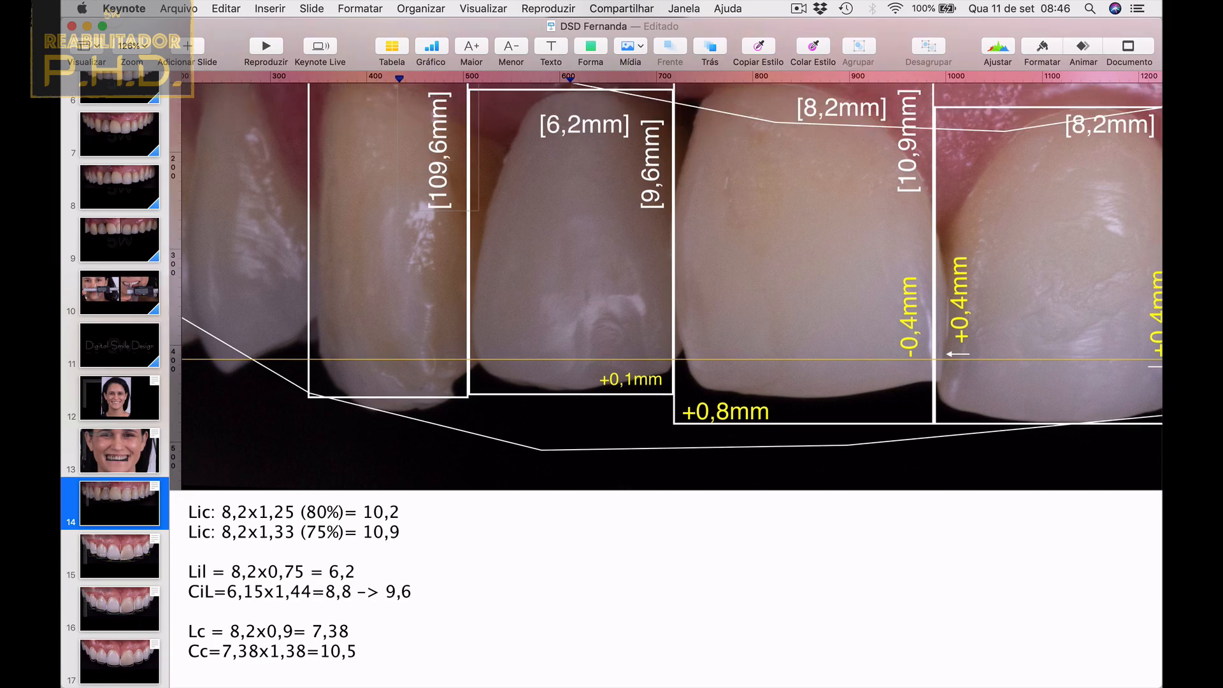
key("Delete")
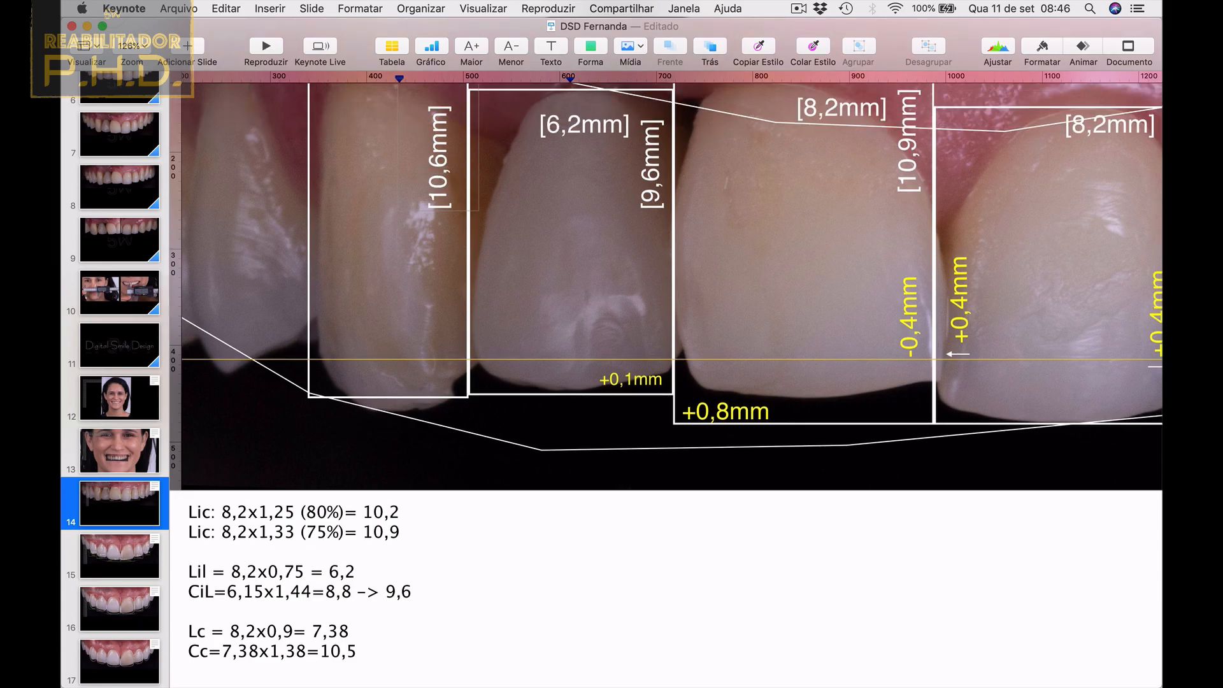
key("BackSpace")
type("5")
Copy the lateral incisor's width label to the upper part of the first canine's rectangle and change it to [7,3mm].
left_click(595, 129)
left_click_drag(597, 129, 409, 125)
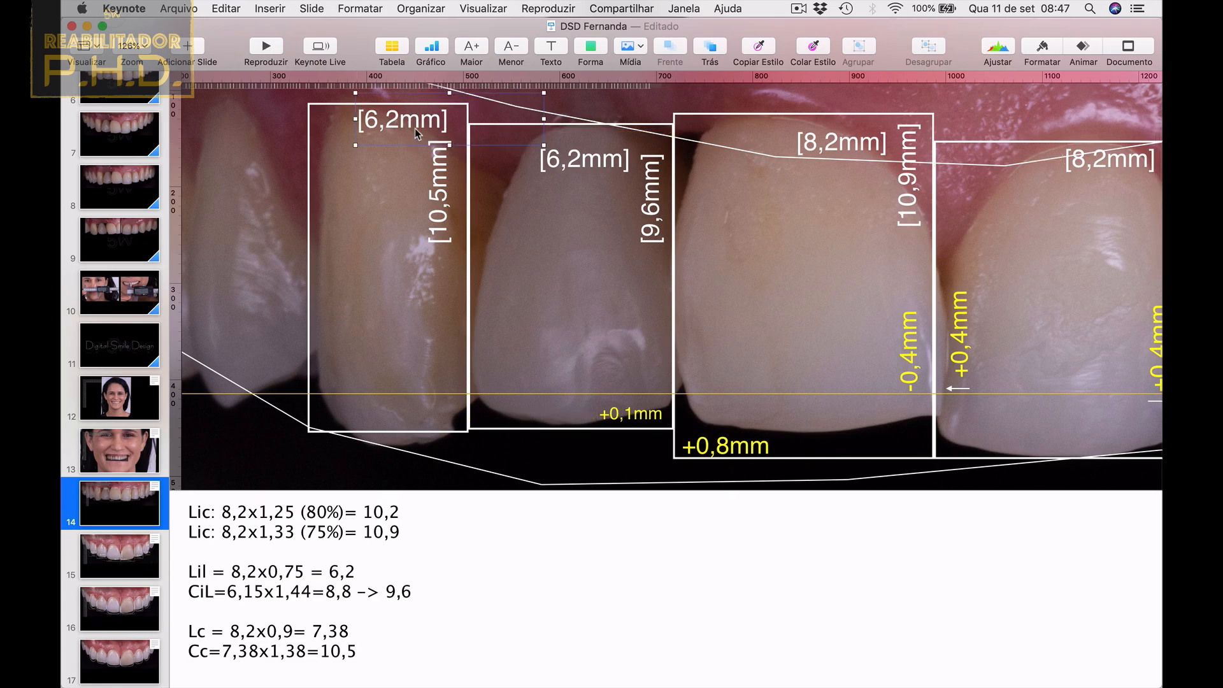
left_click(394, 126)
key("BackSpace")
type("4")
key("BackSpace")
type("7")
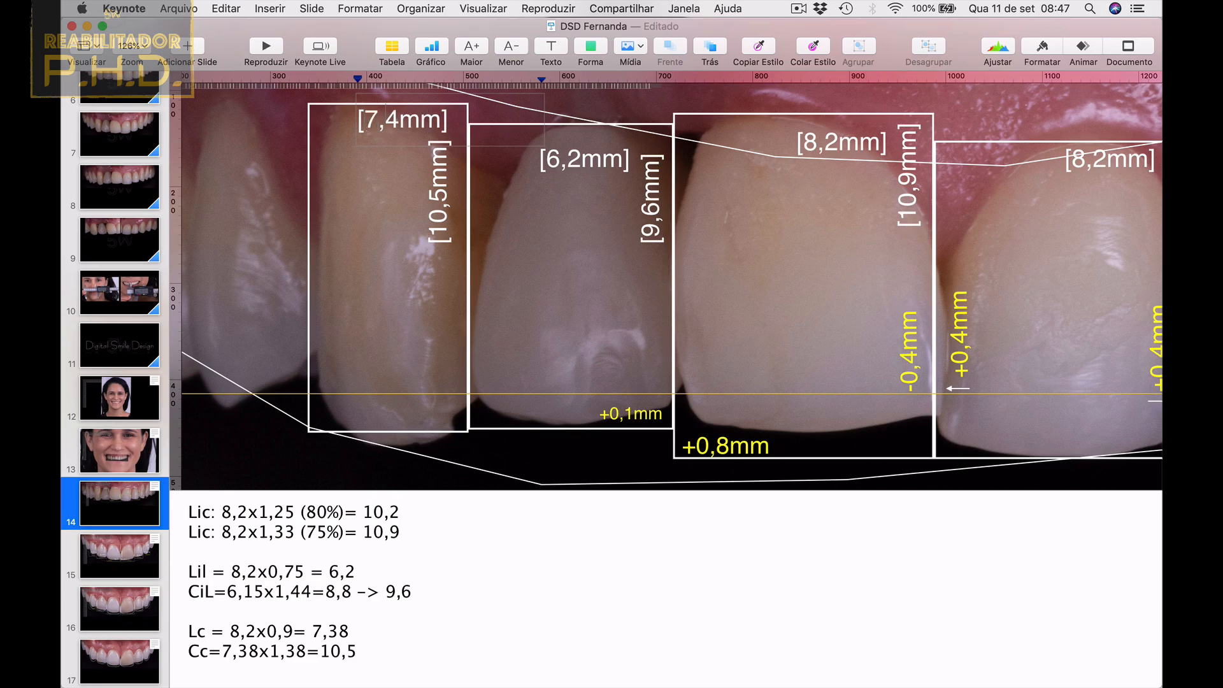
key("BackSpace")
type("3")
left_click(430, 363)
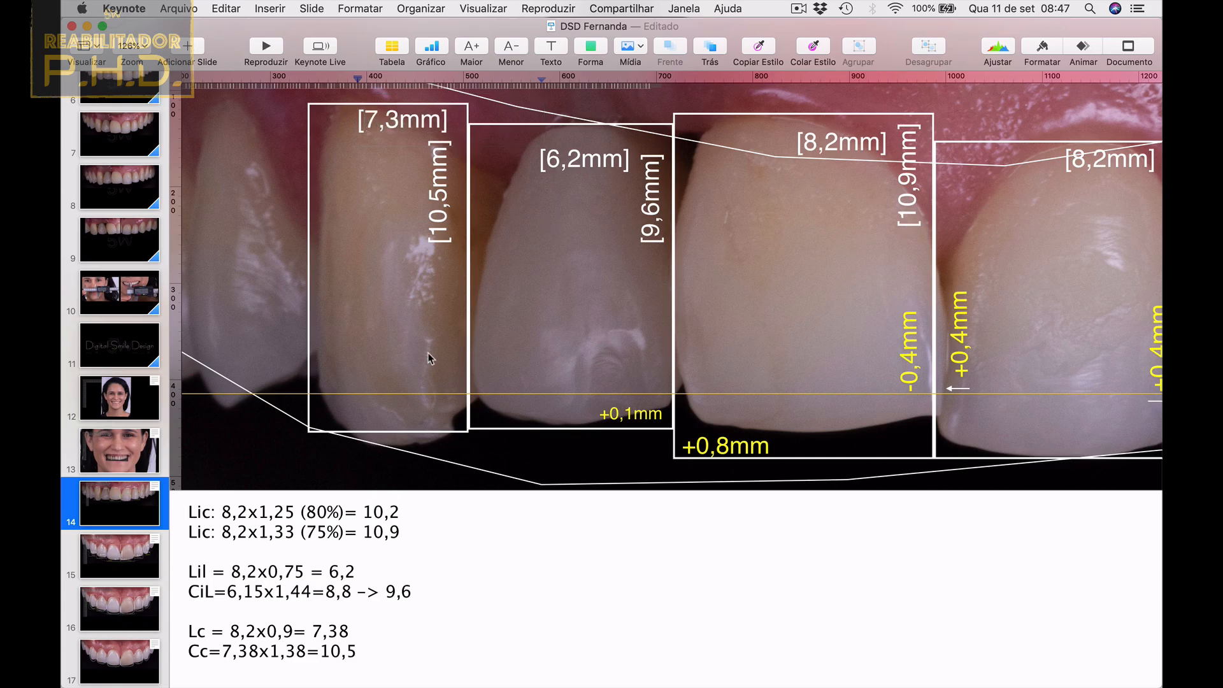
Copy the first canine's width and length labels together onto the opposite canine's rectangle.
left_click(415, 125)
left_click(436, 198, "shift")
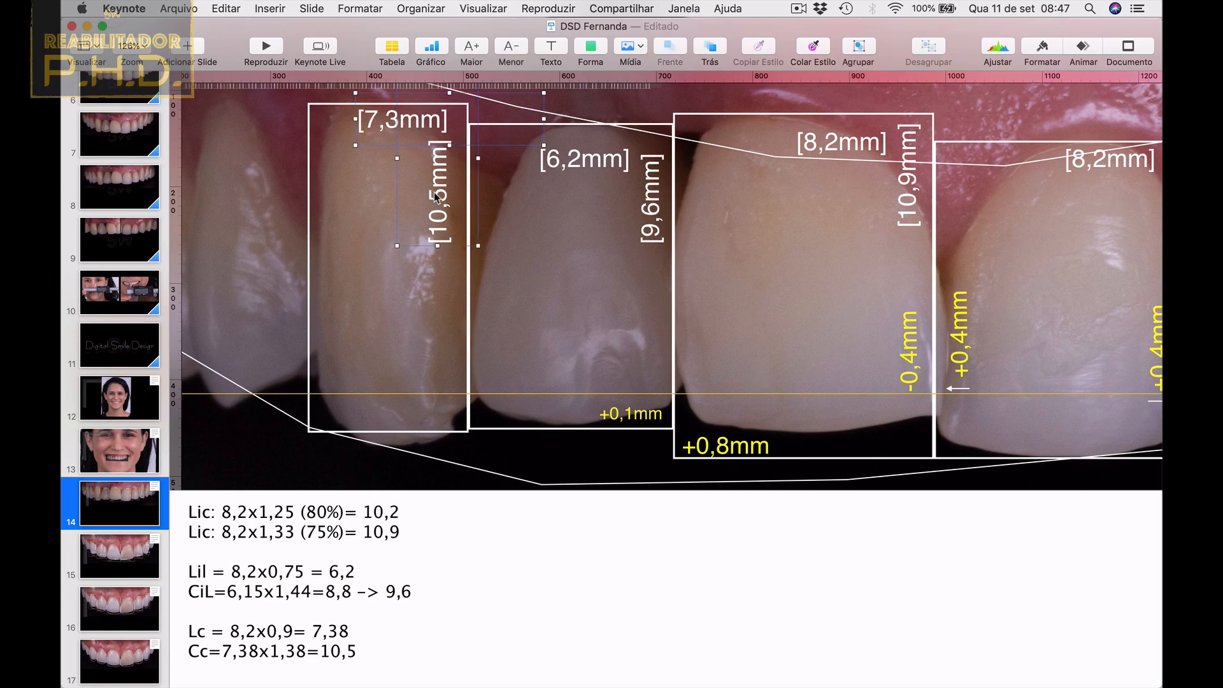
scroll(437, 198, "up", 1)
left_click_drag(436, 197, 834, 165)
scroll(829, 175, "up", 3)
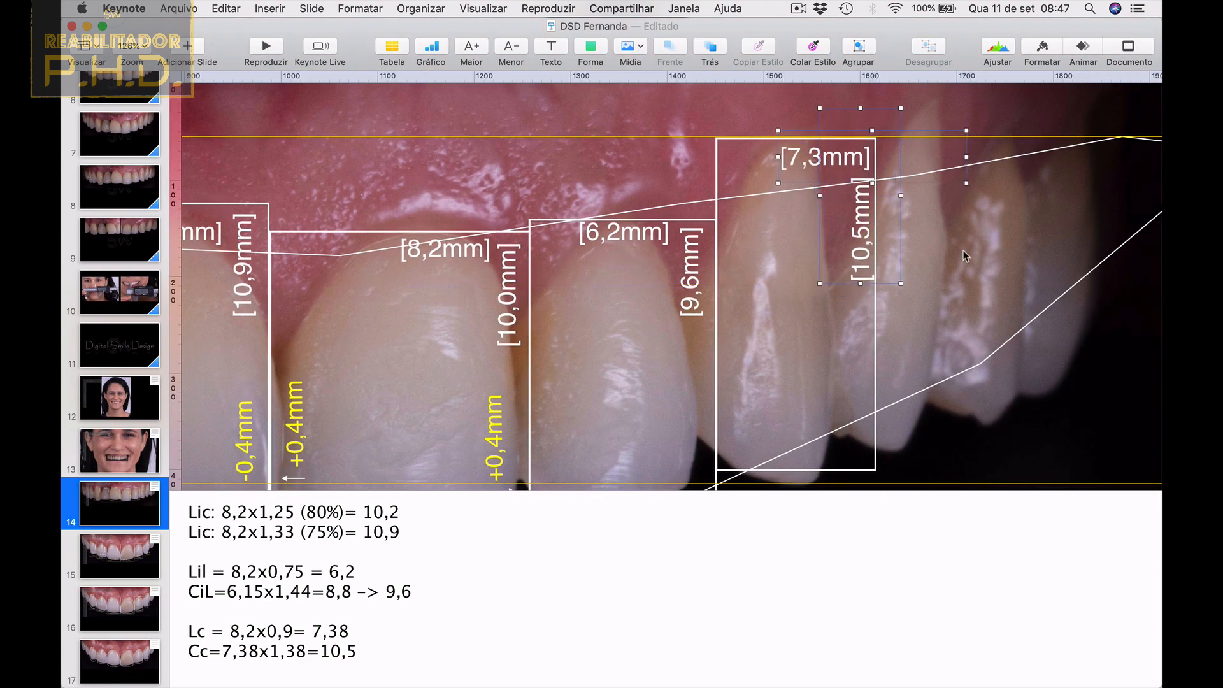
left_click(954, 266)
Lower the horizontal guide to the first canine's incisal tip and measure how far the tooth extends beyond its rectangle with the ruler.
scroll(828, 430, "down", 5)
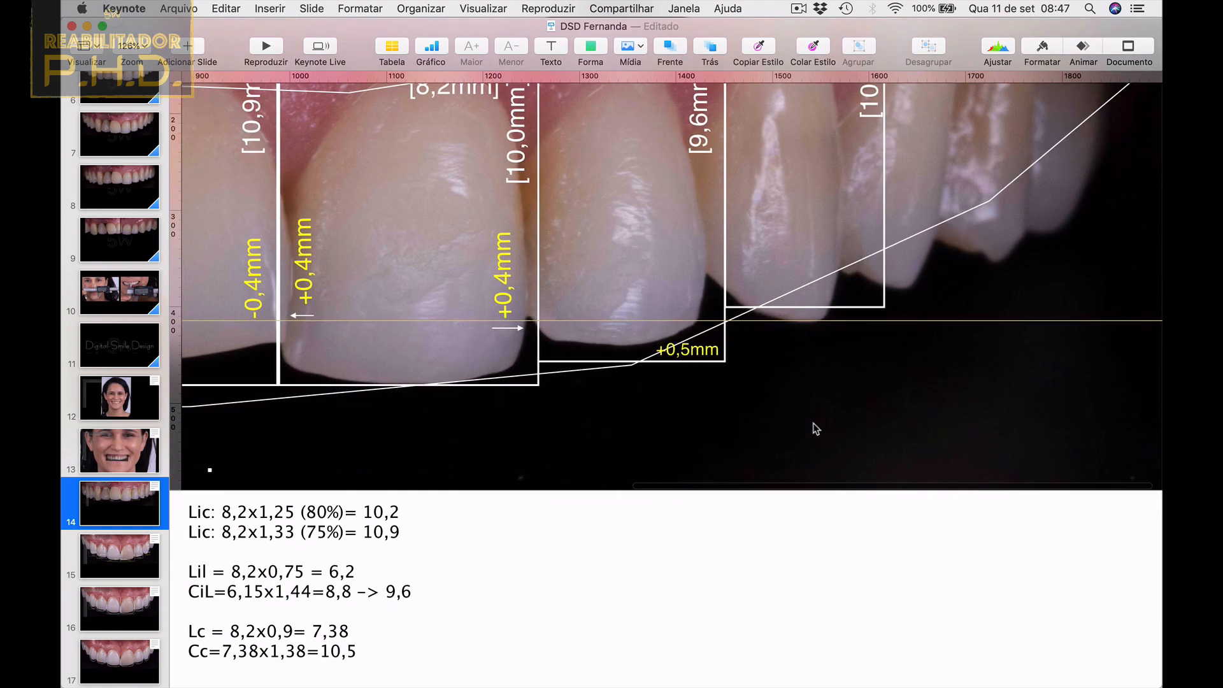
scroll(816, 429, "down", 5)
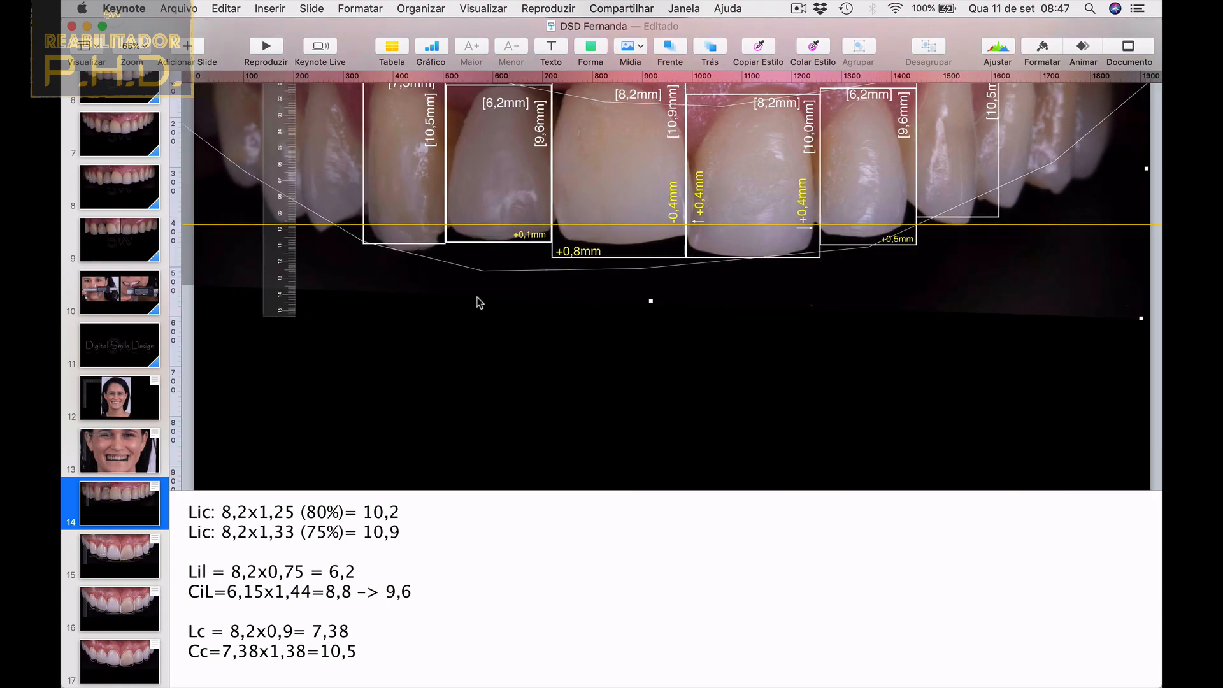
left_click_drag(436, 224, 435, 253)
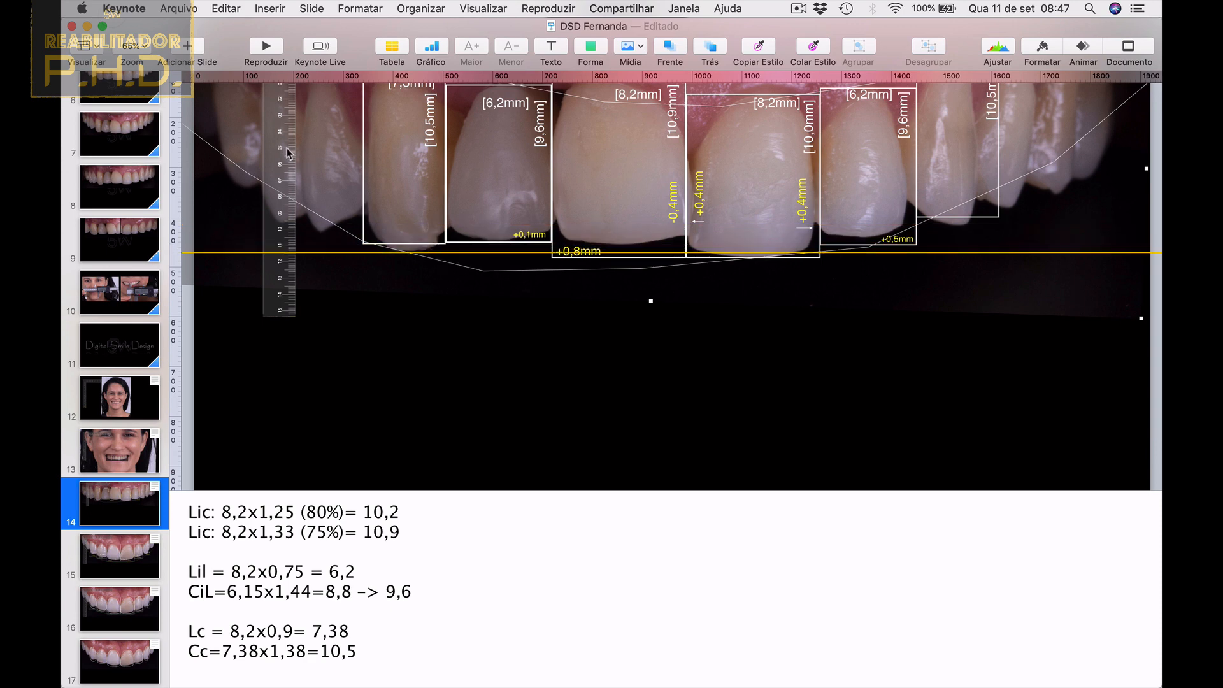
left_click_drag(302, 183, 396, 351)
scroll(363, 271, "up", 10)
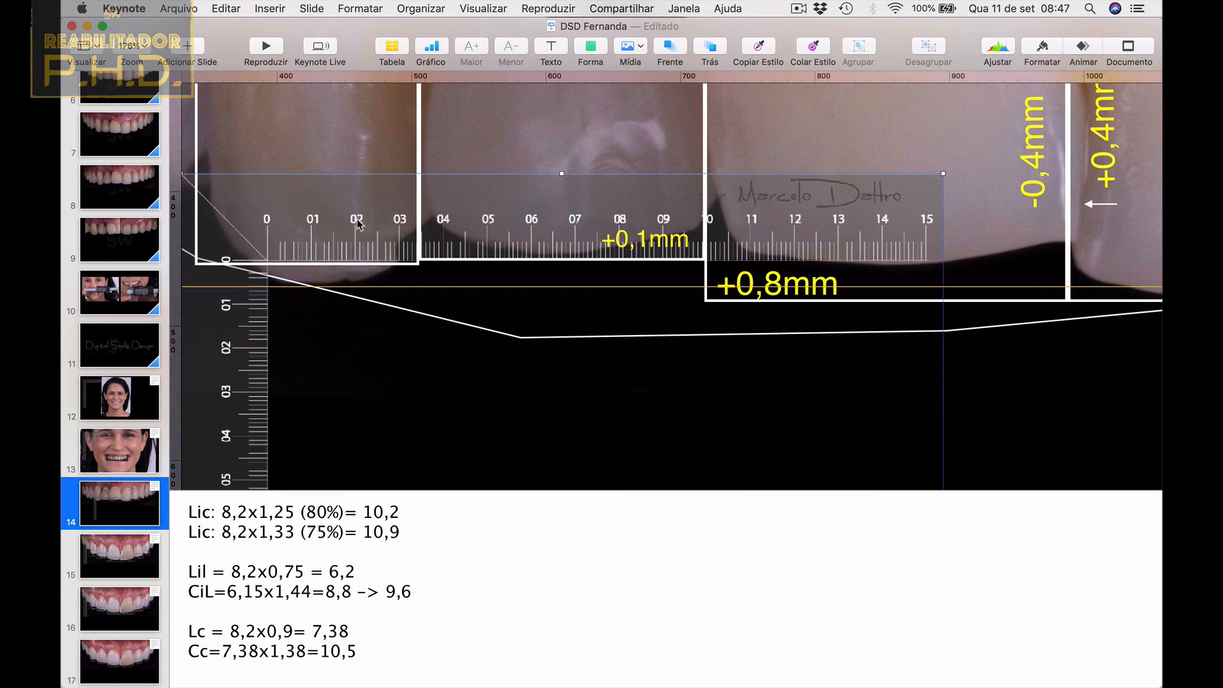
left_click_drag(357, 220, 468, 351)
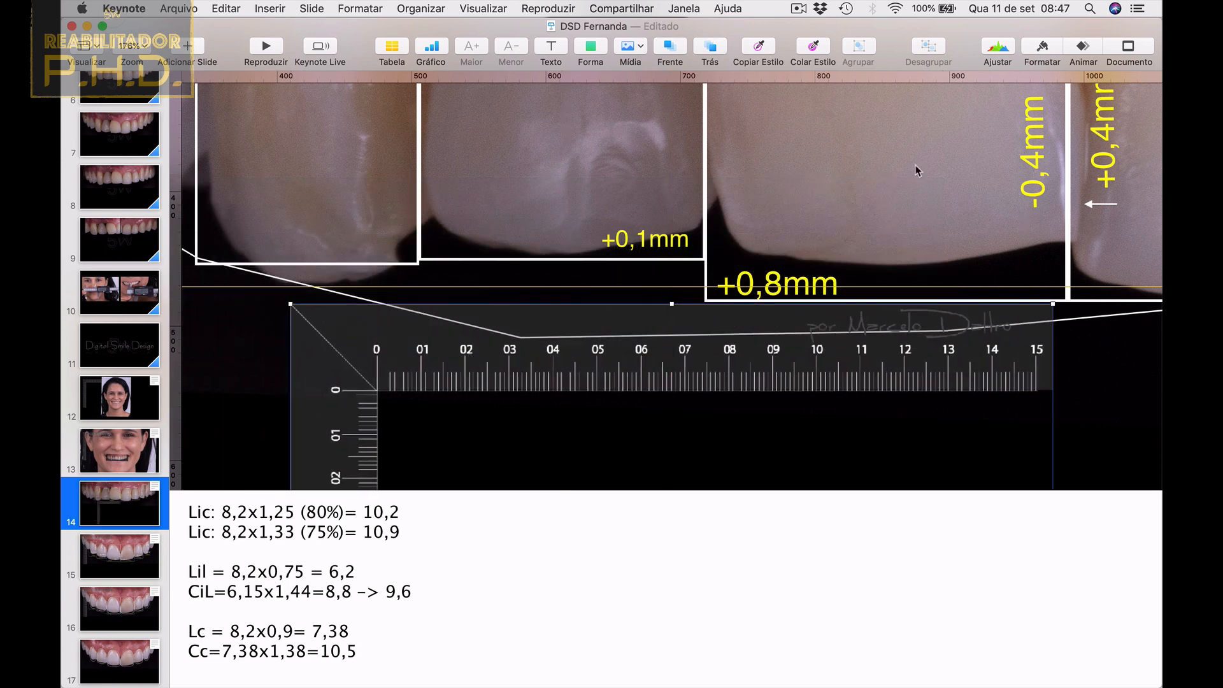
Copy the central incisor's yellow -0,4mm label to the first canine, rotate it horizontal and place it at the rectangle's incisal edge.
left_click(1035, 169)
scroll(1035, 169, "up", 1)
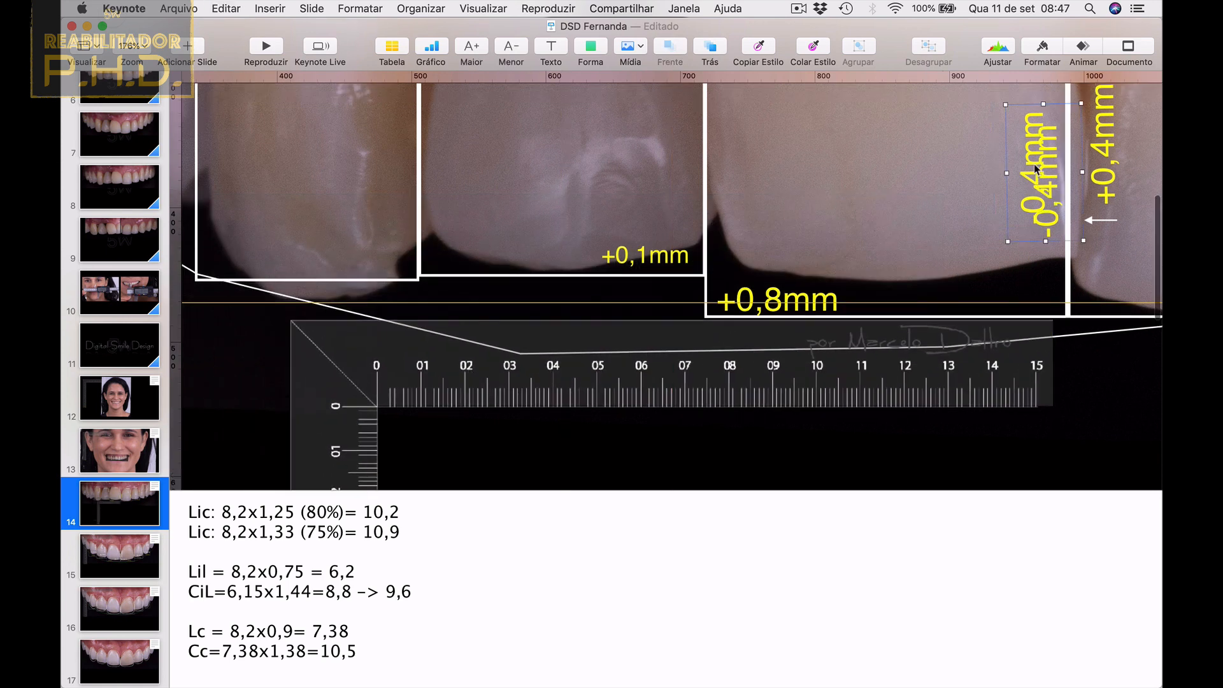
left_click_drag(1035, 169, 277, 193, "alt")
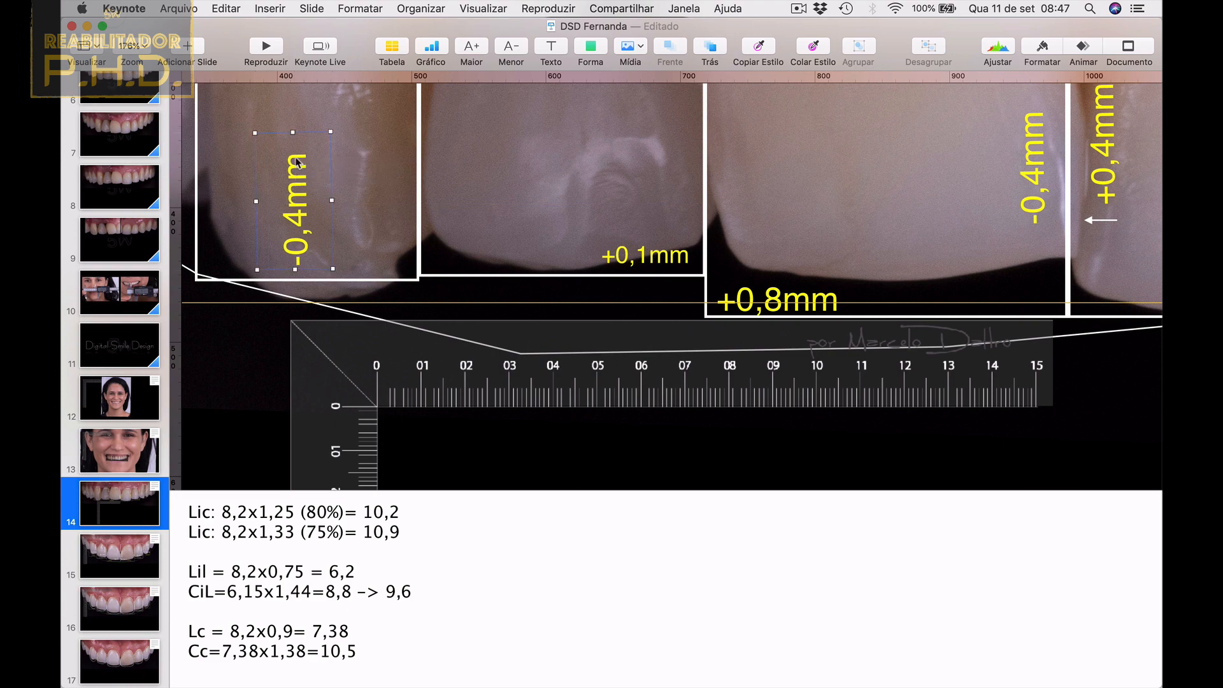
left_click_drag(293, 134, 393, 198, "super")
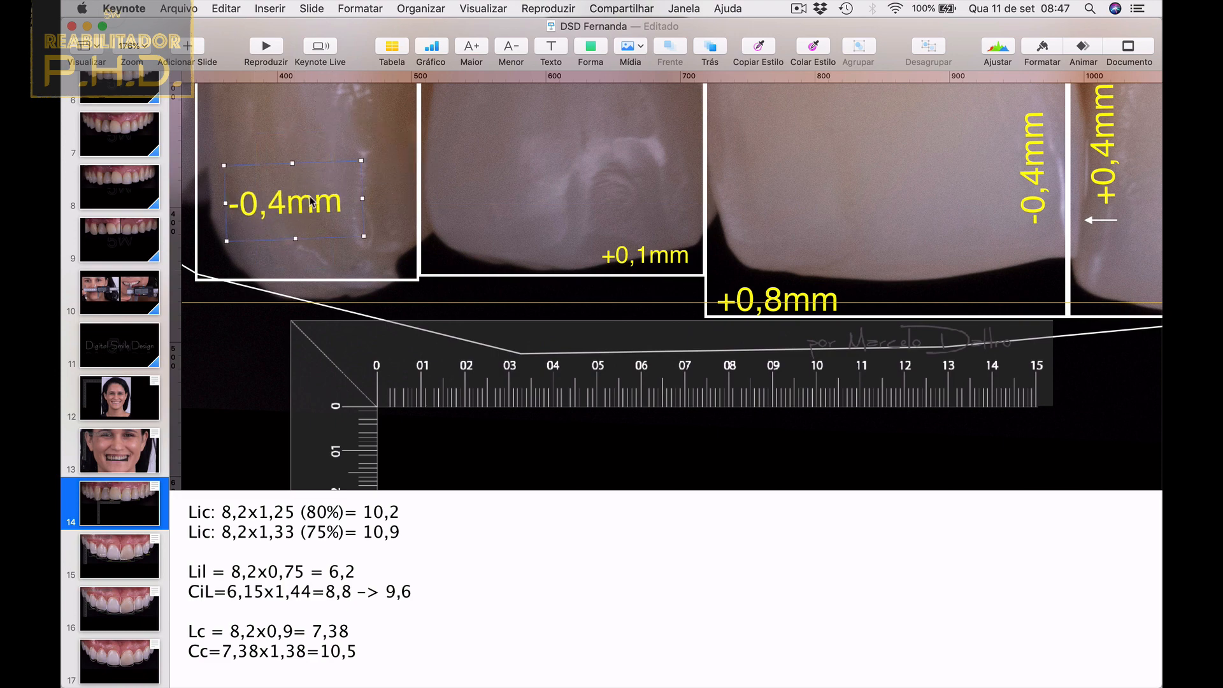
left_click_drag(360, 158, 304, 266, "super")
Align the ruler with the opposite canine's rectangle and measure how far the tooth extends beyond its incisal edge.
scroll(393, 240, "down", 5)
scroll(393, 240, "down", 1)
left_click_drag(433, 281, 931, 213)
scroll(929, 237, "up", 5)
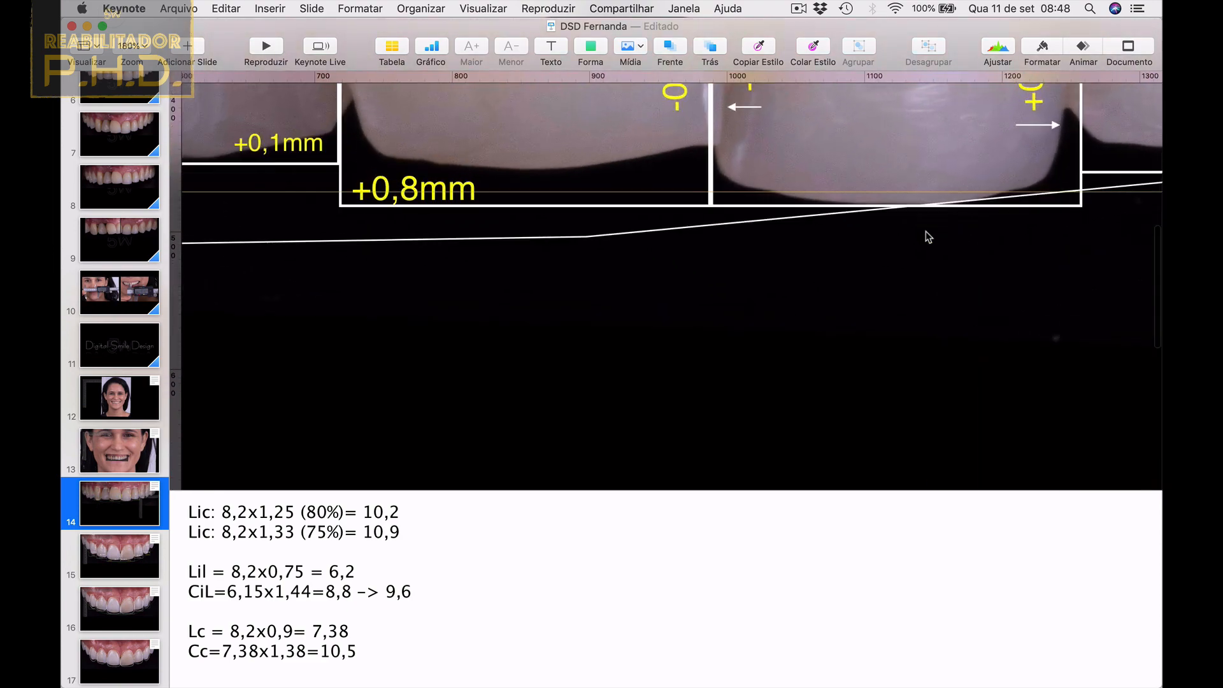
scroll(929, 236, "up", 3)
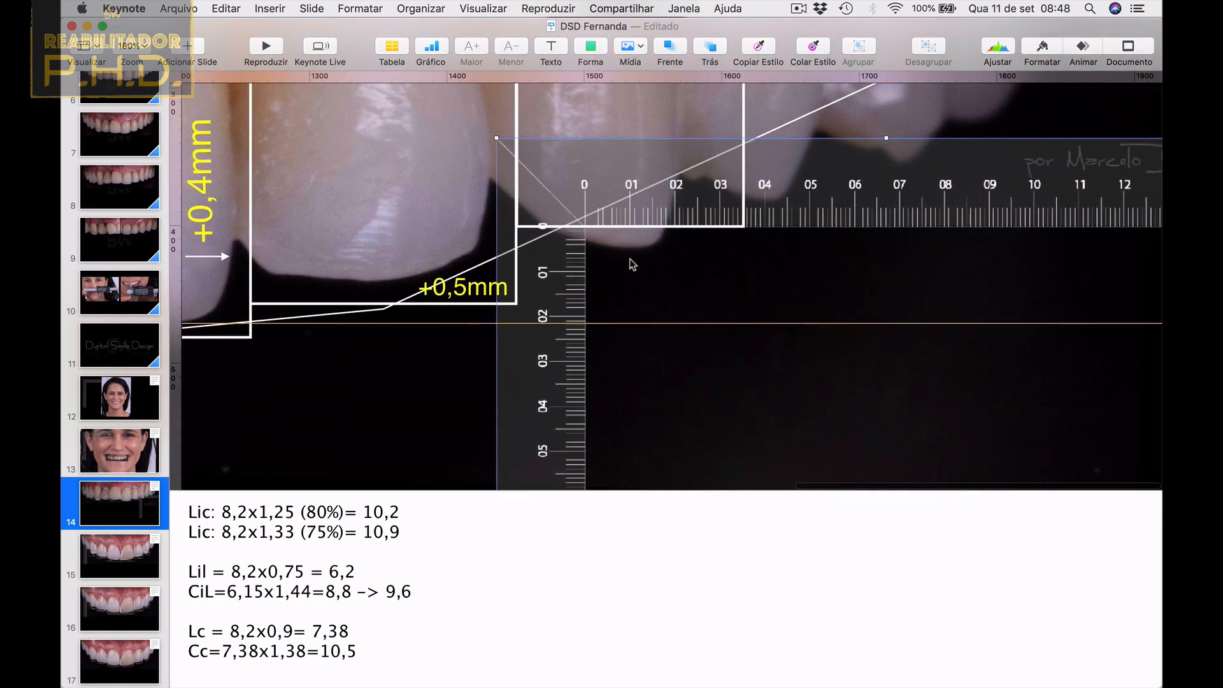
scroll(590, 252, "down", 5)
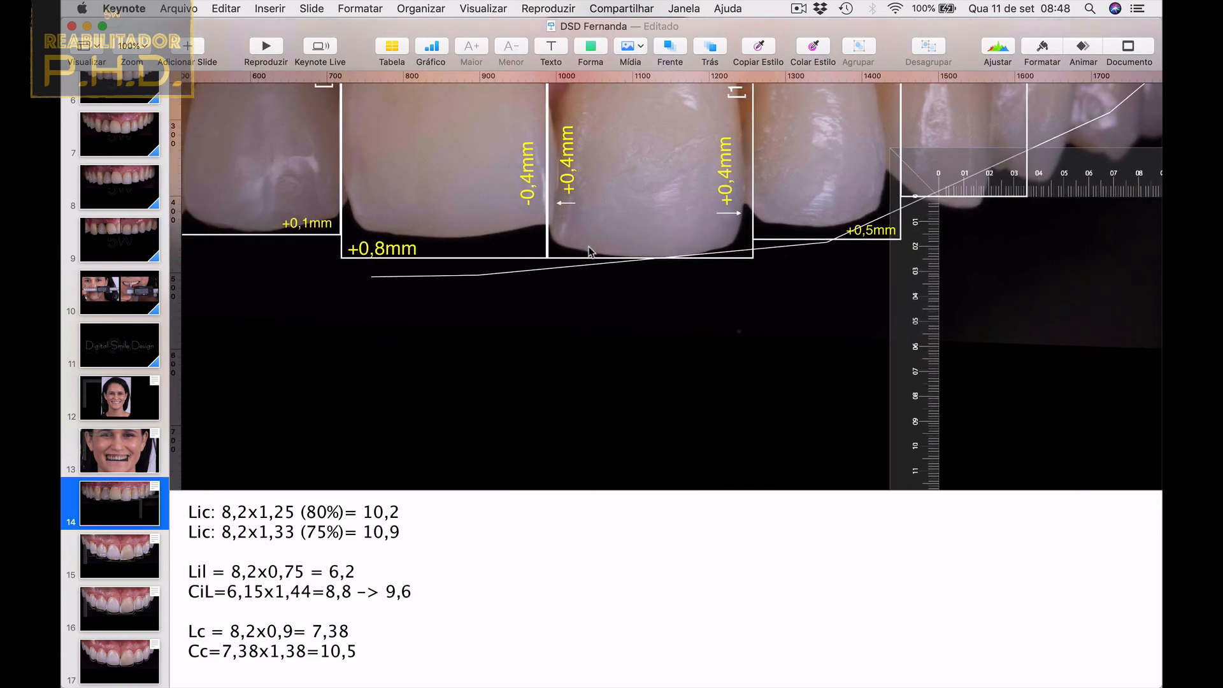
Duplicate the first canine's -0,4mm label and place the copy at the incisal edge of the opposite canine's rectangle.
left_click(428, 237)
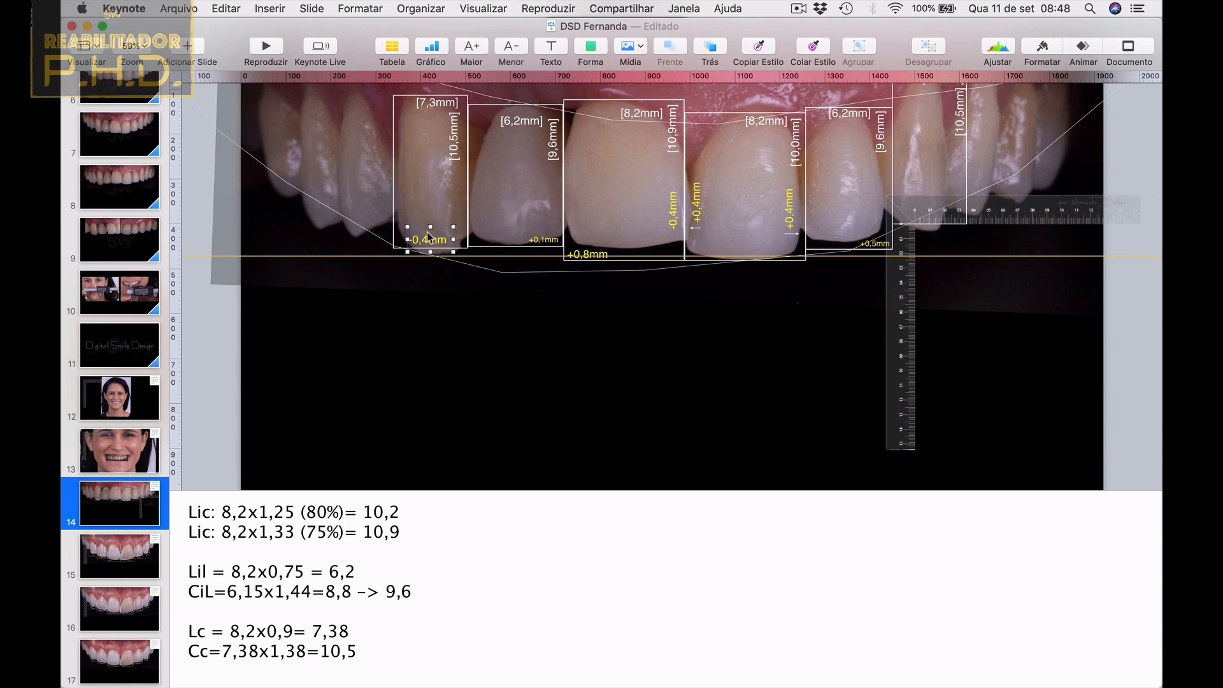
key("super+d")
left_click_drag(434, 247, 946, 222)
Move the ruler back to the slide's upper-left corner and remove both horizontal guides.
left_click(1019, 197)
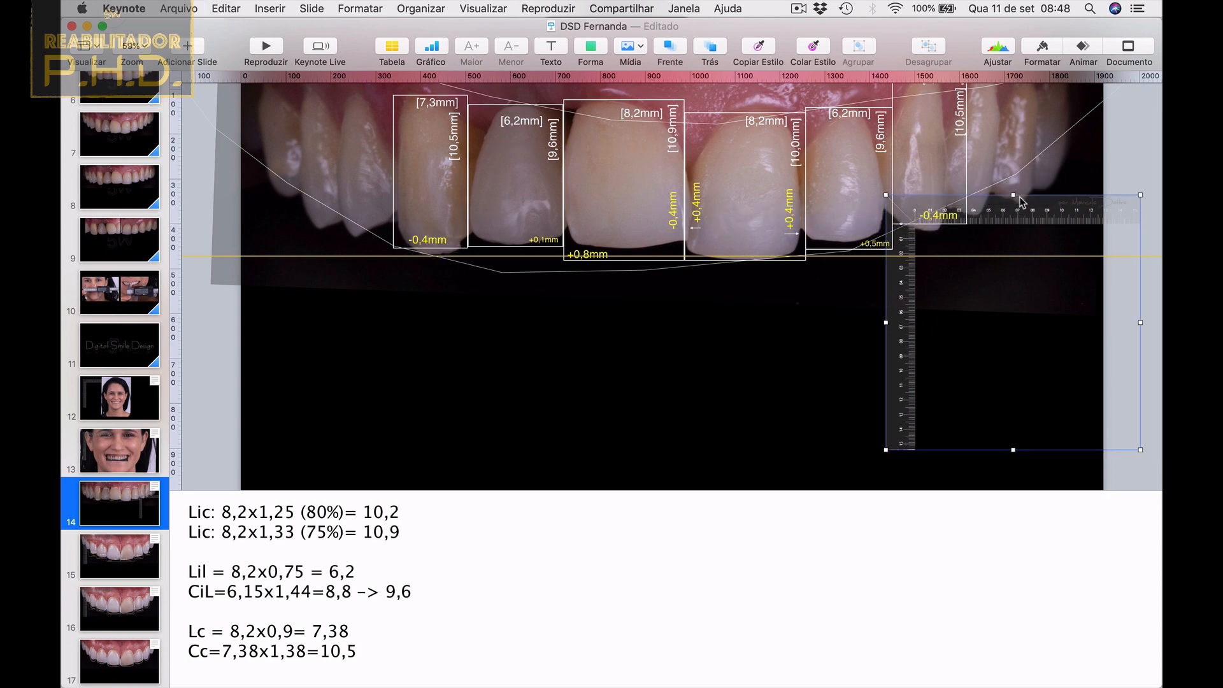
scroll(1019, 196, "down", 5)
left_click_drag(842, 258, 579, 196)
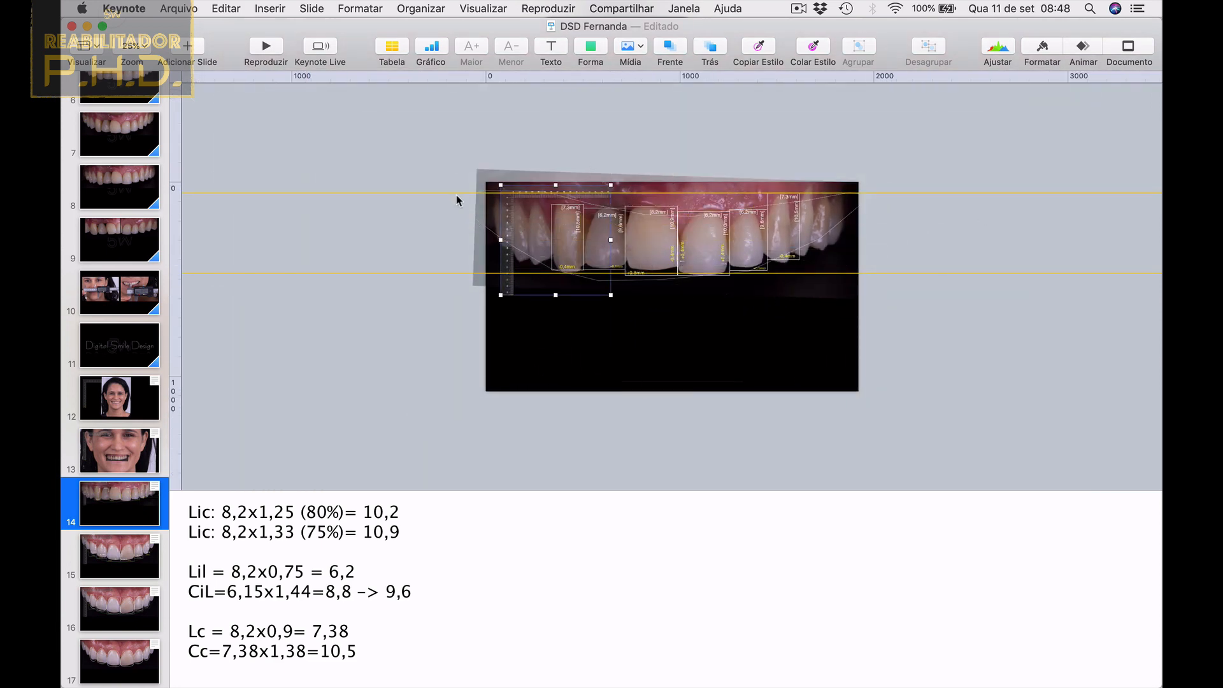
left_click_drag(453, 188, 456, 51)
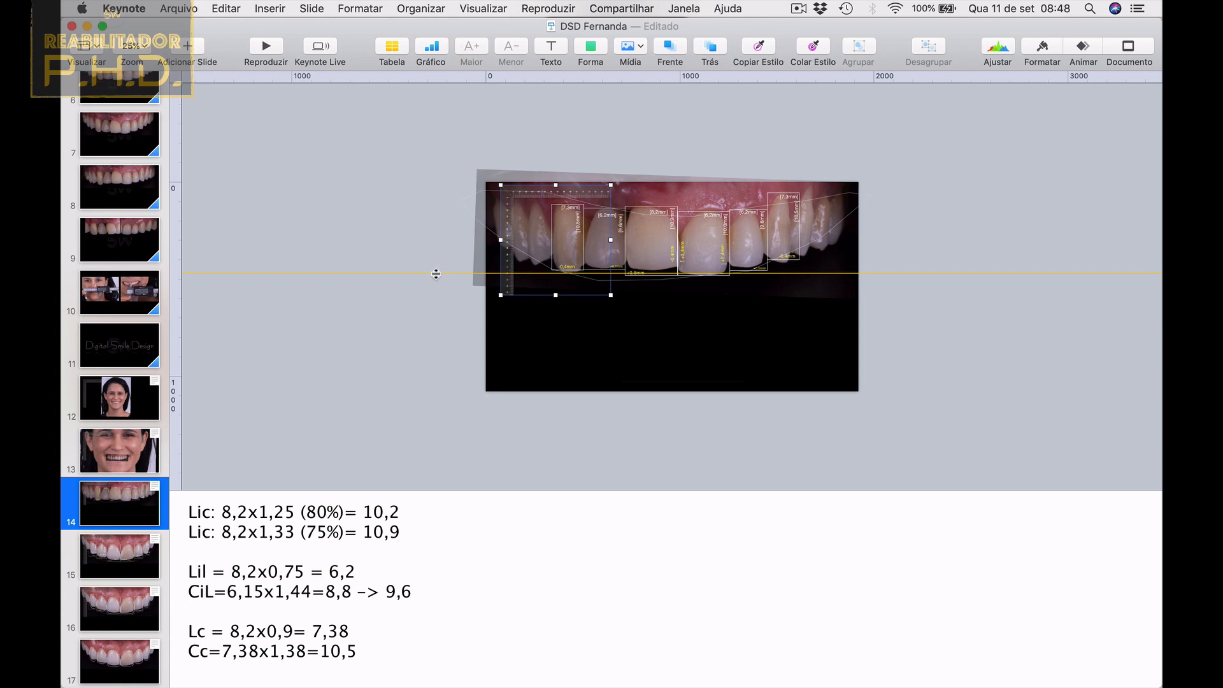
left_click_drag(437, 273, 441, 94)
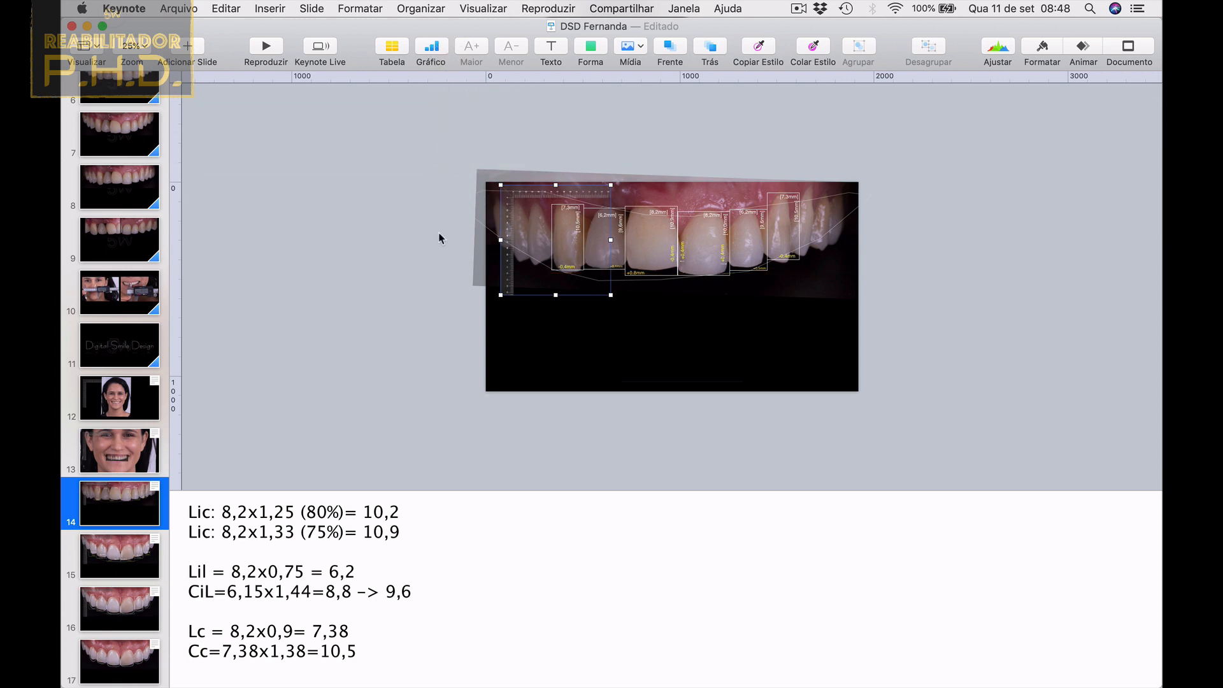
scroll(439, 233, "up", 3)
left_click(463, 319)
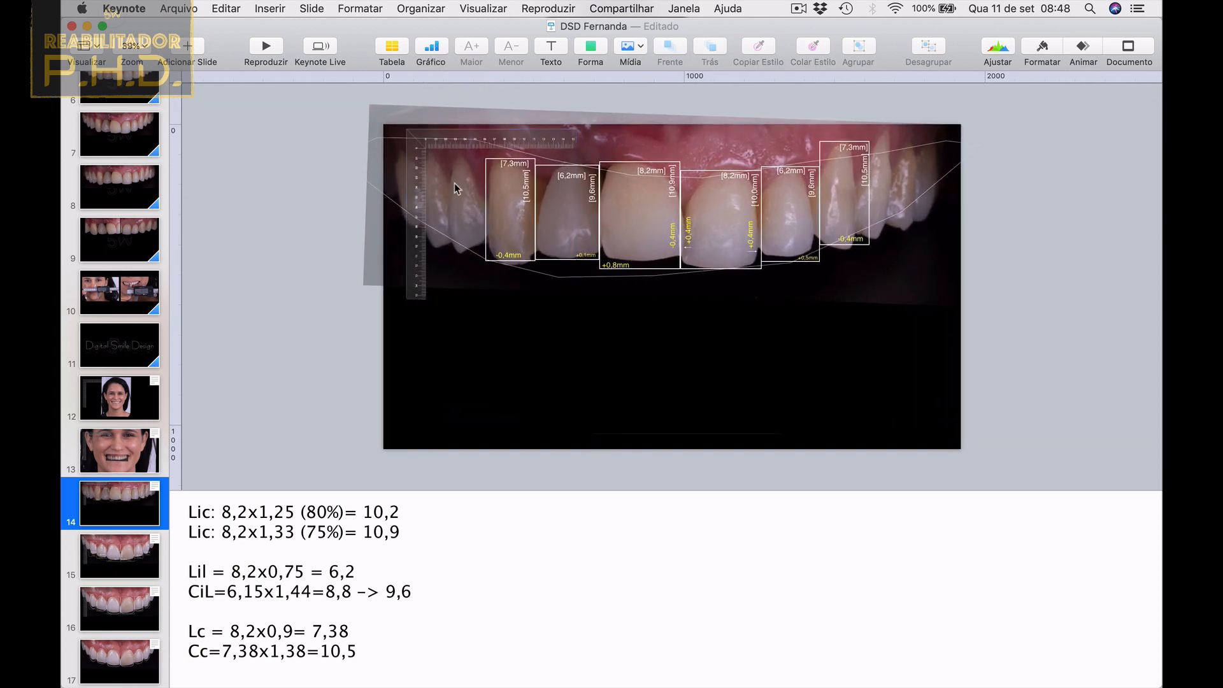
Insert a text box on the slide and format its text in white at 30 pt.
left_click(555, 45)
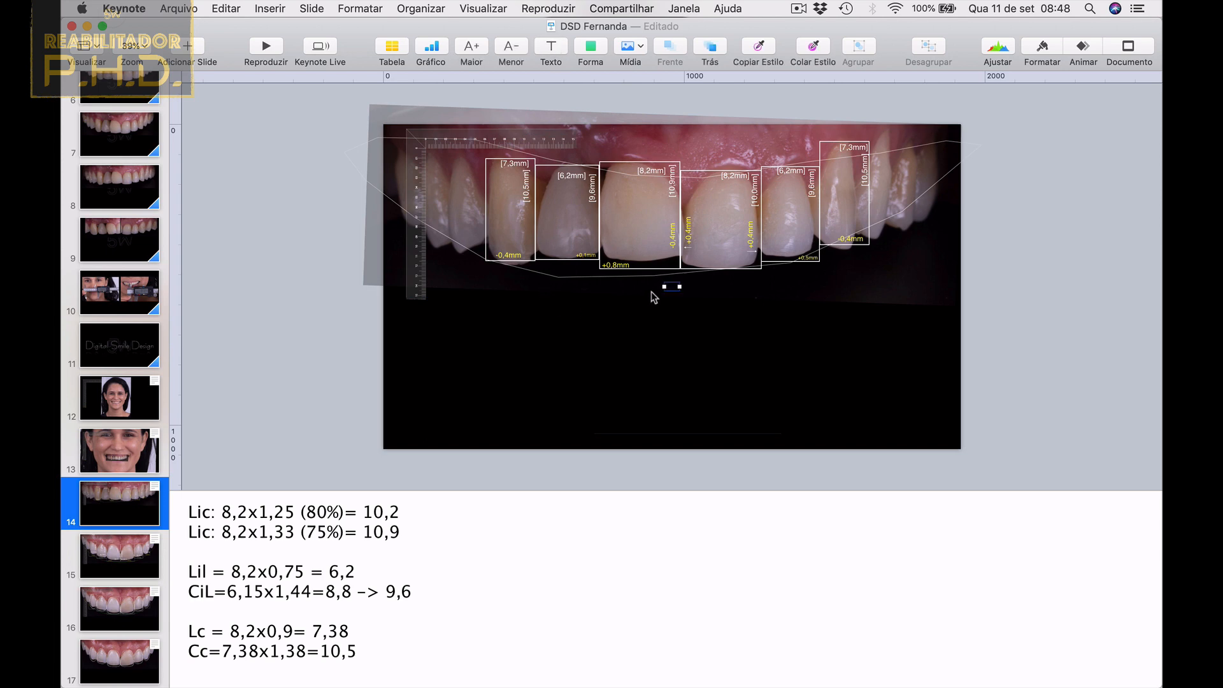
left_click(1037, 50)
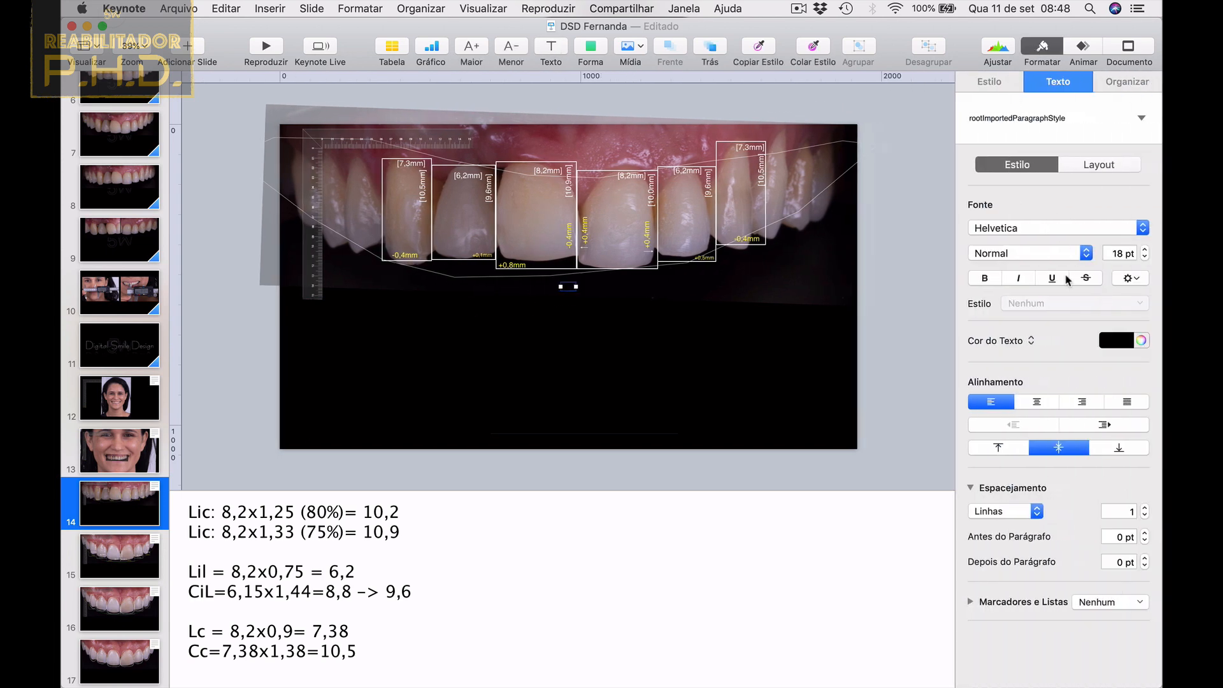
left_click(1126, 343)
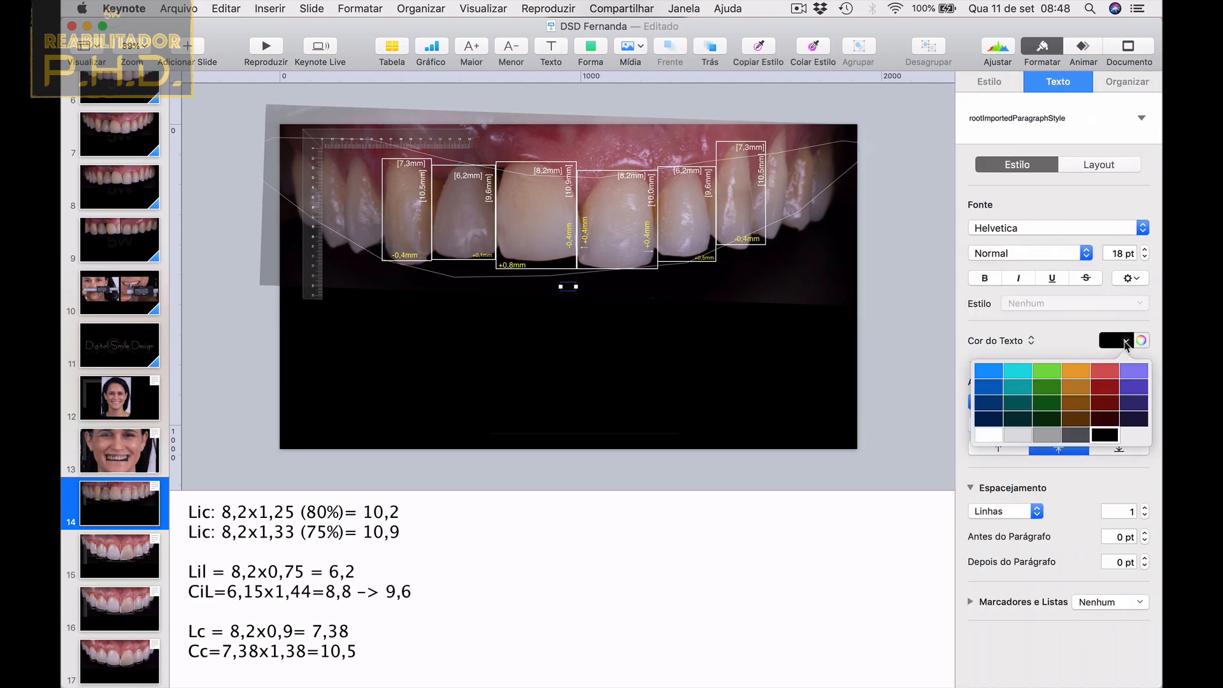
left_click(1011, 437)
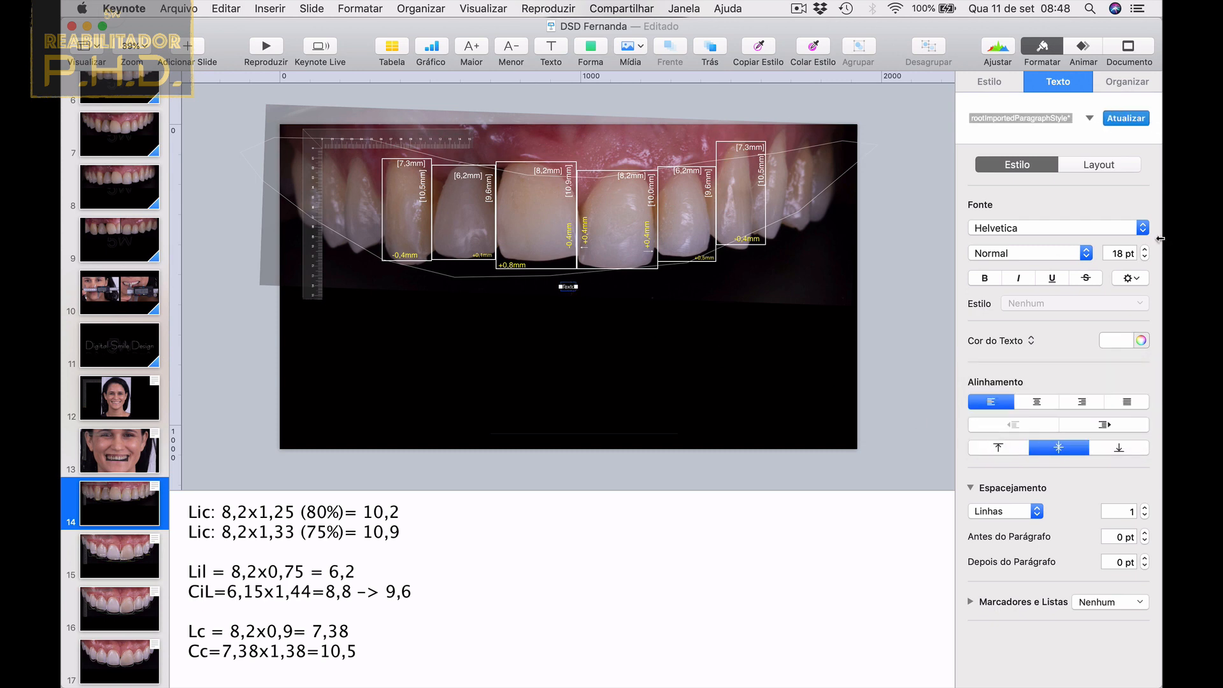
left_click(1117, 253)
type("30")
key("Return")
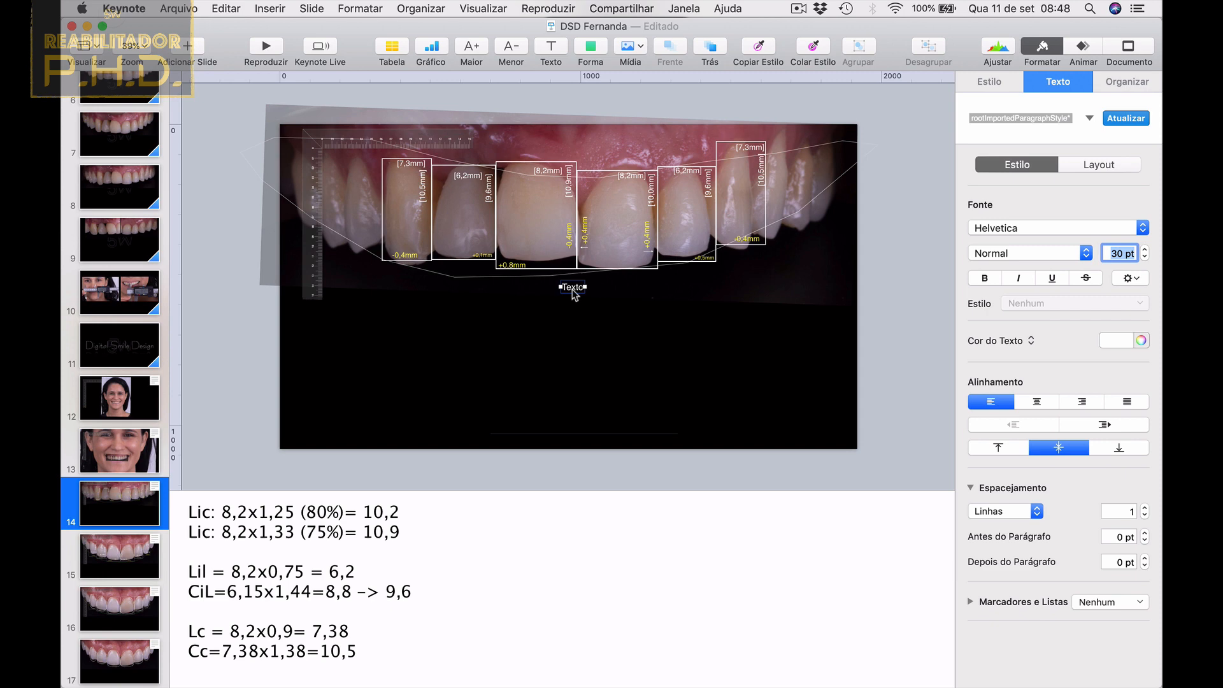
Move the text box below the teeth and enter the note text "Observar que nos locais marcados com o sinal de “-".
left_click_drag(573, 294, 372, 326)
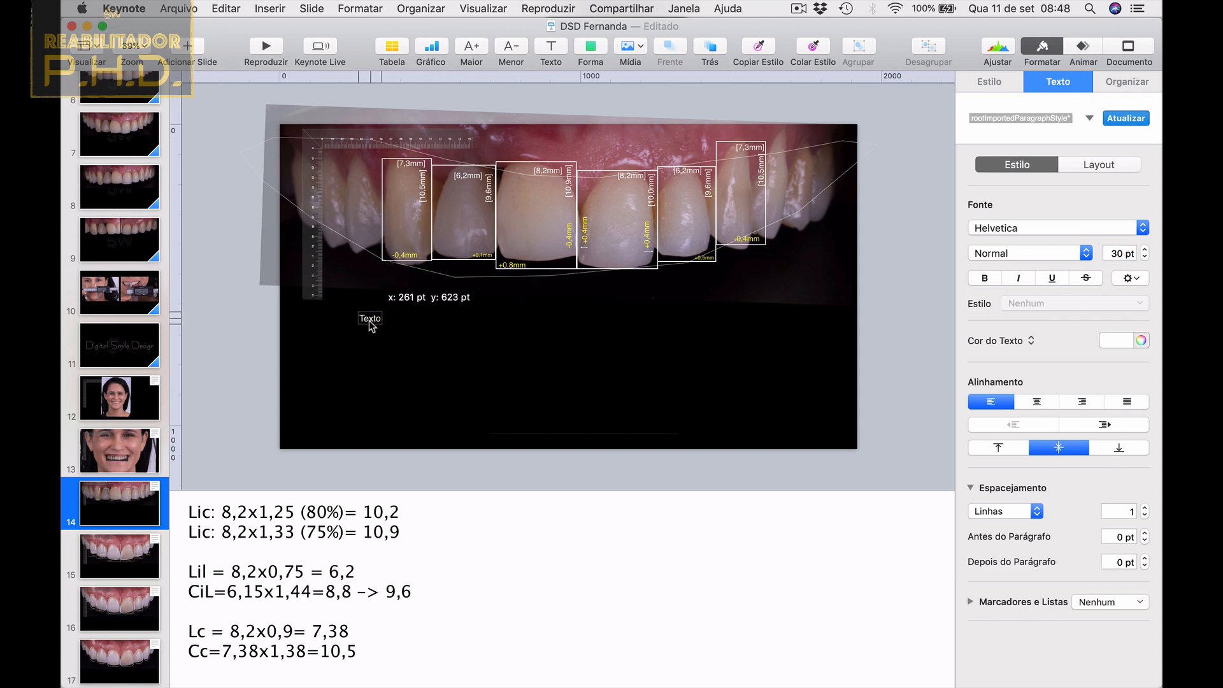
type("Observar q")
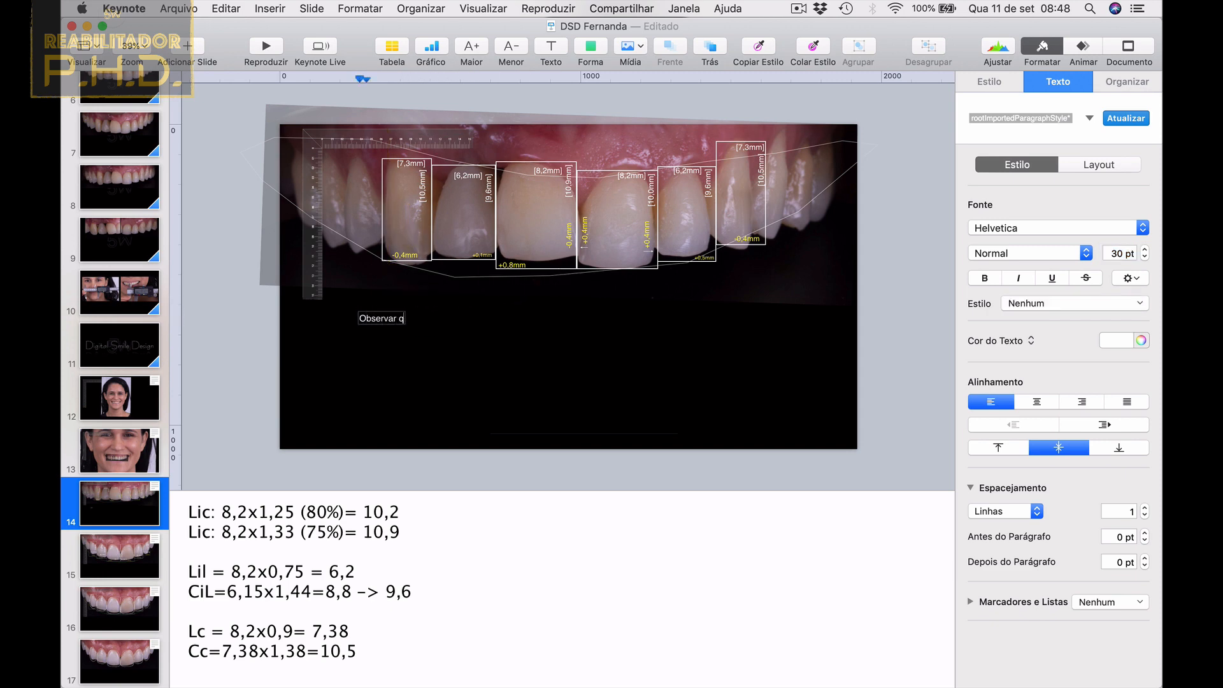
type("ue nos locais marcados")
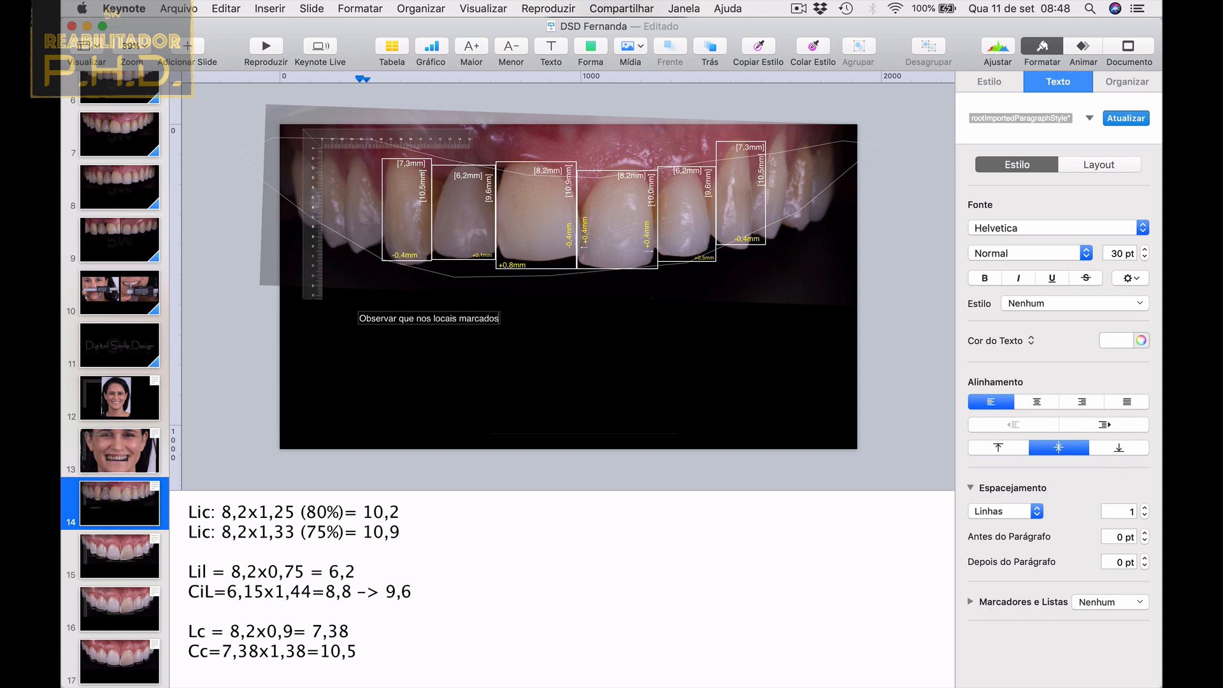
type(" com o sinal de “-")
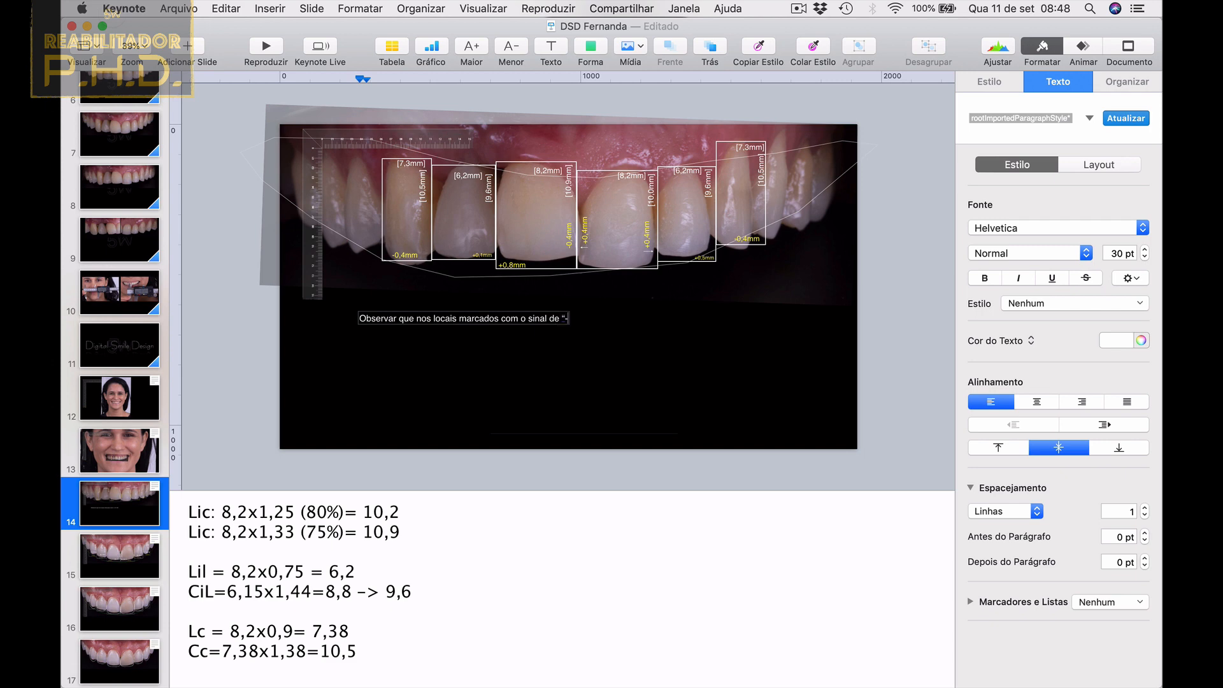
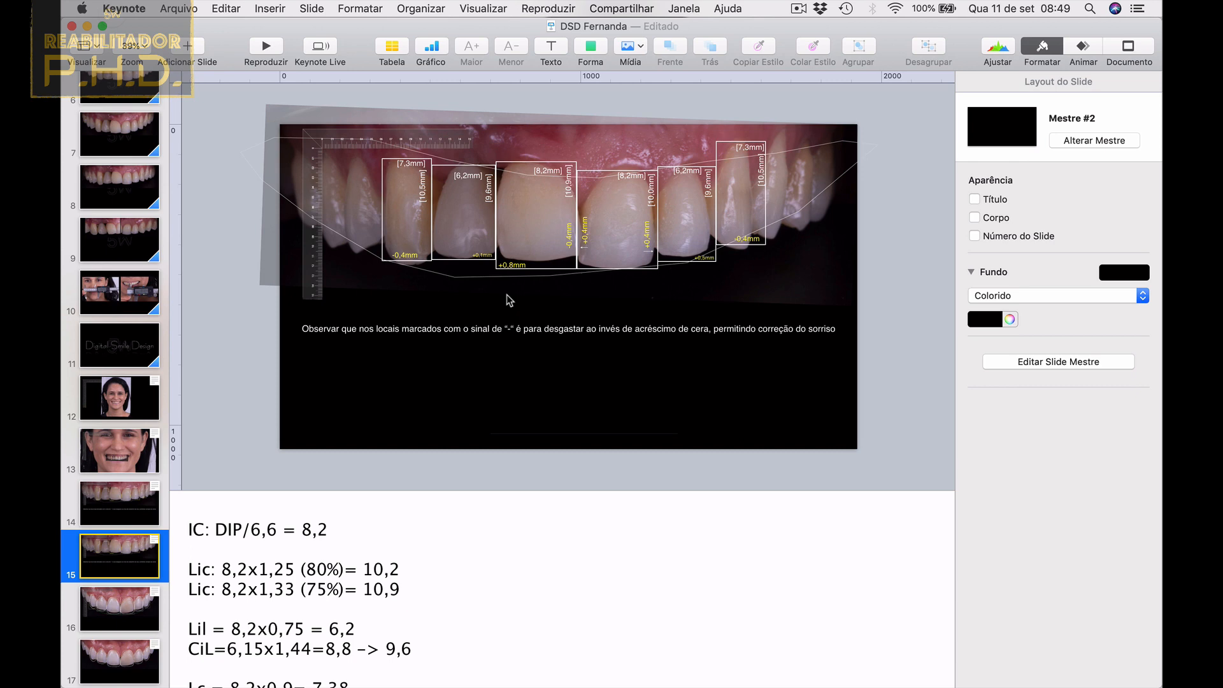
On slide 15, delete the dimension and change labels from the first canine and its neighbouring lateral incisor.
left_click(505, 215)
key("Delete")
left_click(483, 198)
key("Delete")
left_click(452, 213)
key("Delete")
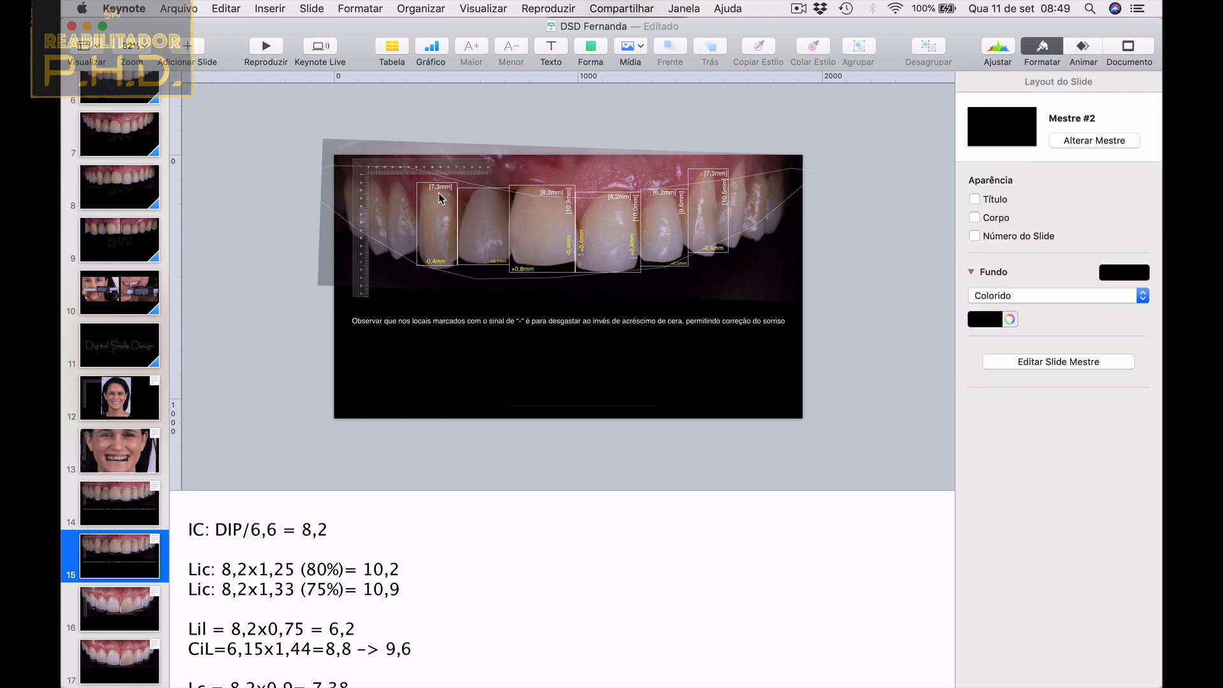
left_click(439, 193)
key("Delete")
left_click(437, 261)
key("Delete")
left_click(492, 259)
key("Delete")
Delete all the dimension and change labels from the rectangles of both central incisors.
left_click(522, 269)
key("Delete")
left_click(567, 246)
key("Delete")
left_click(569, 205)
key("Delete")
left_click(553, 193)
key("Delete")
left_click(581, 242)
key("Delete")
left_click(631, 242)
key("Delete")
left_click(635, 210)
key("Delete")
left_click(617, 199)
key("Delete")
left_click(633, 258)
key("Delete")
left_click(582, 258)
key("Delete")
Delete the dimension and change labels from the opposite lateral incisor and canine.
left_click(676, 263)
key("Delete")
left_click(714, 248)
key("Delete")
left_click(724, 190)
key("Delete")
left_click(715, 173)
key("Delete")
left_click(679, 207)
key("Delete")
left_click(664, 192)
key("Delete")
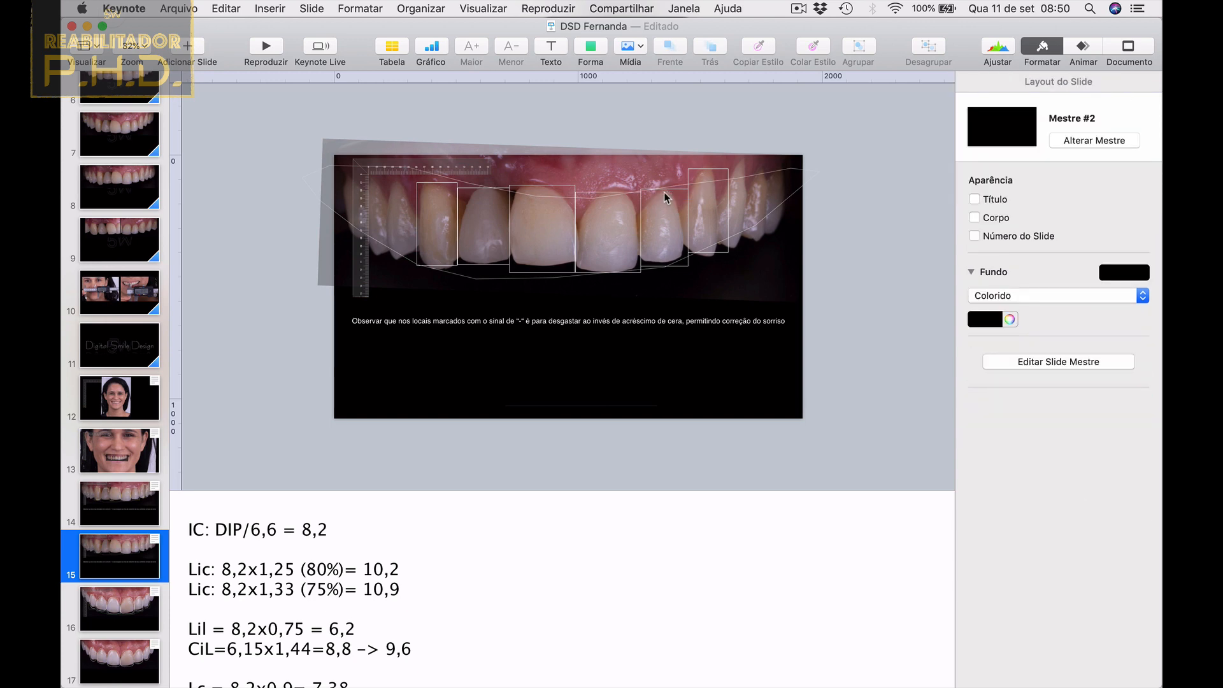
Paste the grouped tooth outlines, scale and position them over the front teeth, and ungroup them.
key("super+v")
left_click(869, 51)
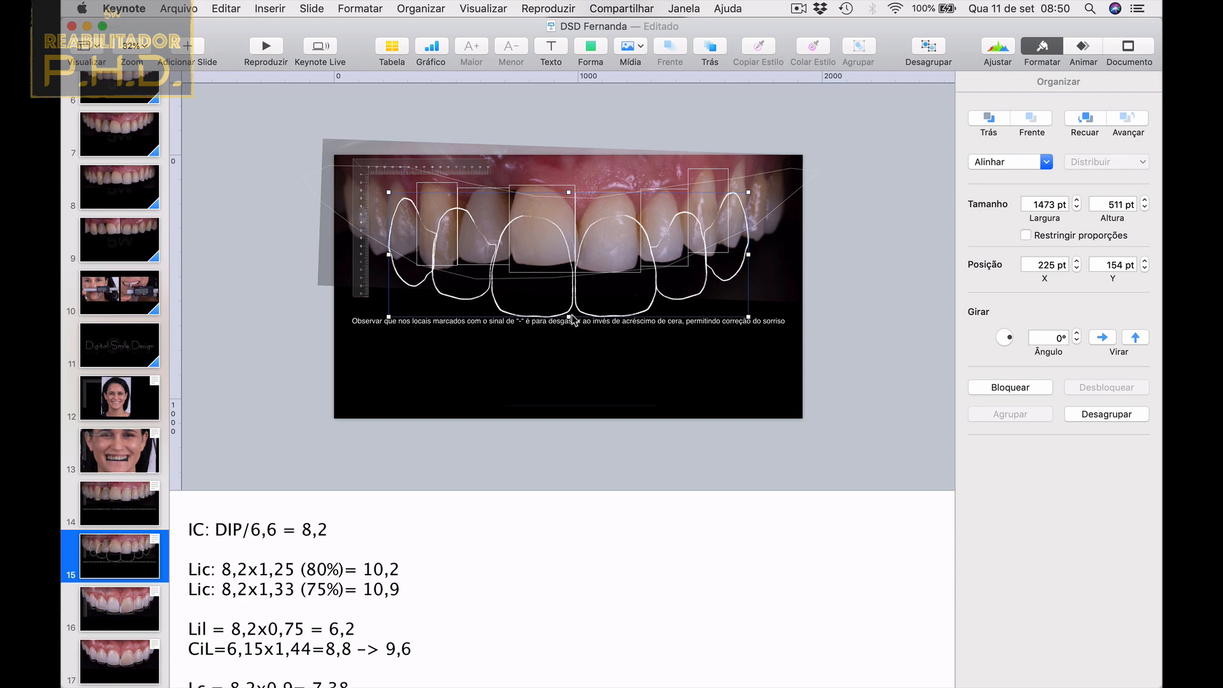
left_click_drag(745, 314, 674, 302)
left_click_drag(597, 299, 635, 264)
left_click_drag(714, 162, 713, 174)
left_click(929, 47)
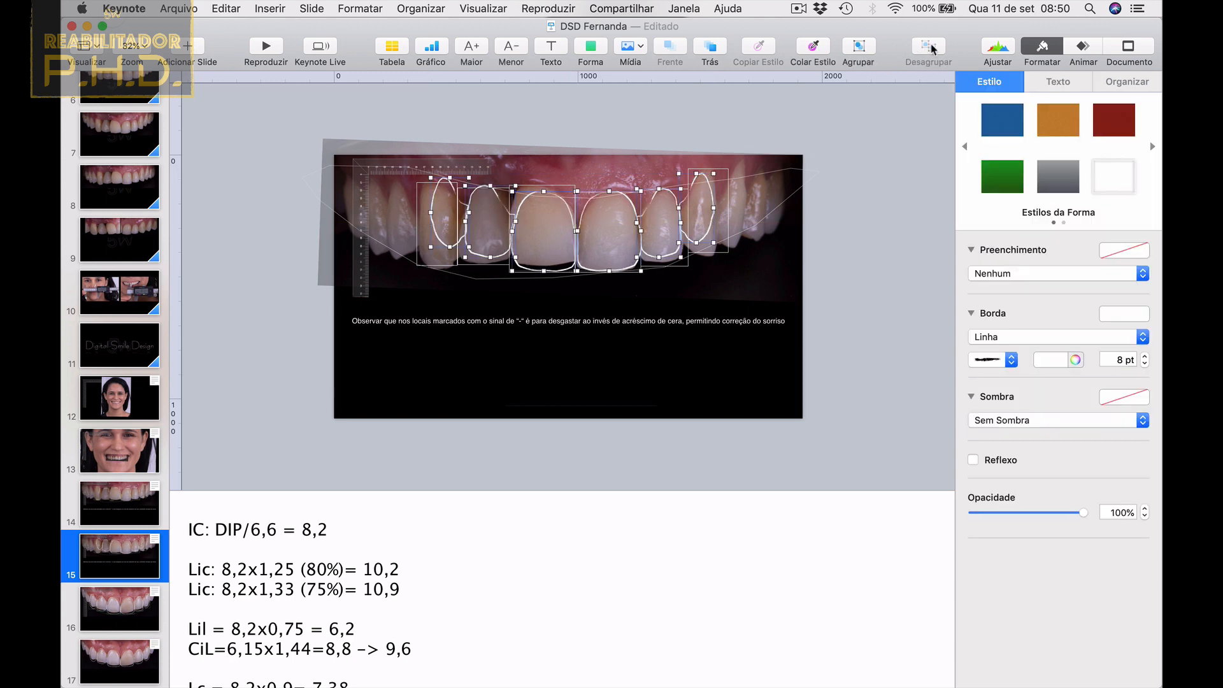
left_click(879, 311)
Adjust the two central incisor outlines so each fits its own rectangle.
scroll(679, 242, "up", 5)
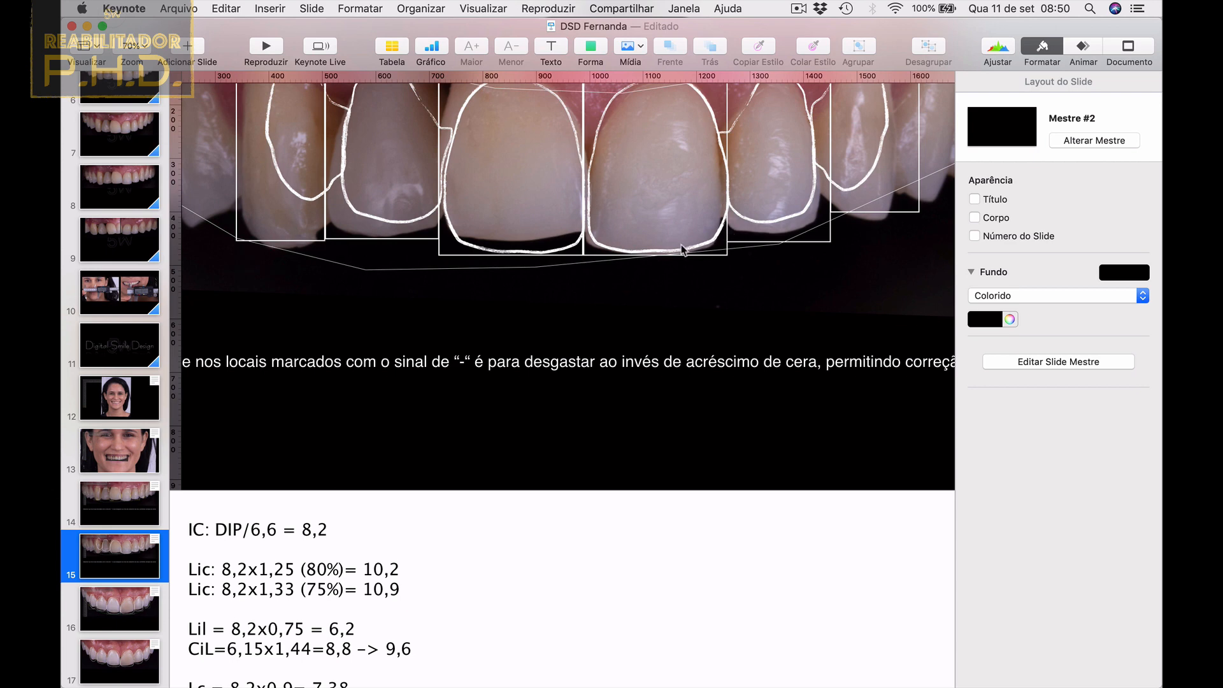
left_click(677, 251)
left_click_drag(658, 253, 659, 252)
scroll(658, 246, "up", 2)
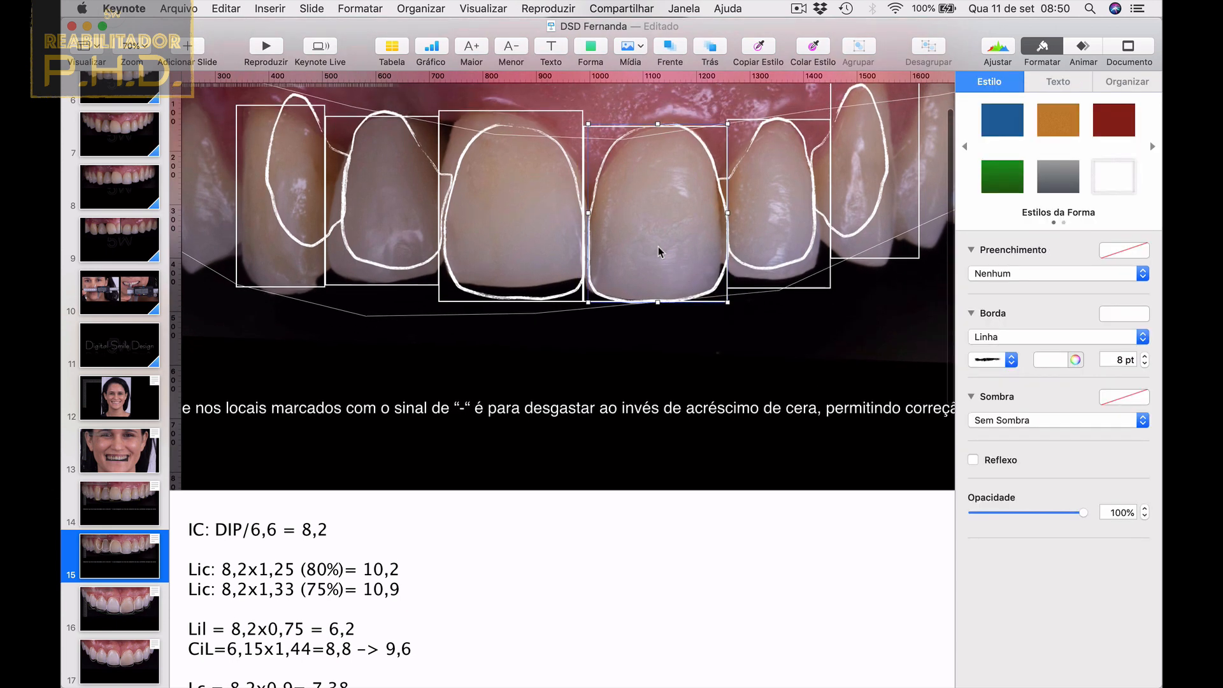
left_click(568, 163)
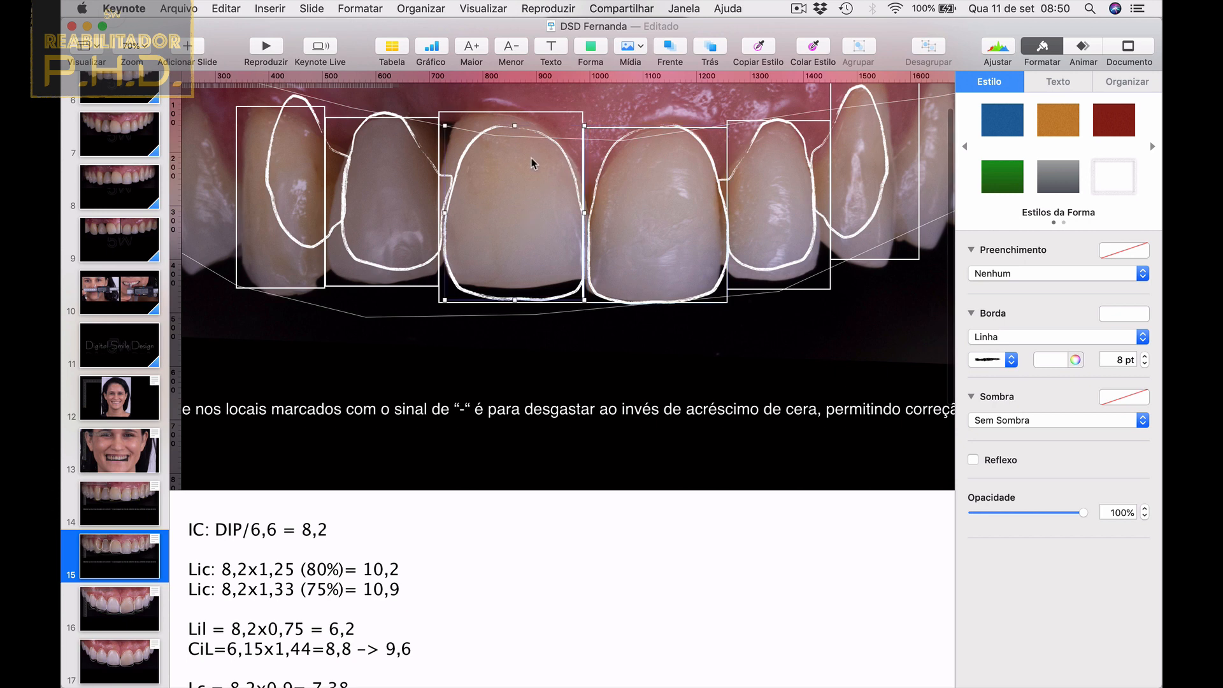
left_click_drag(445, 125, 437, 113)
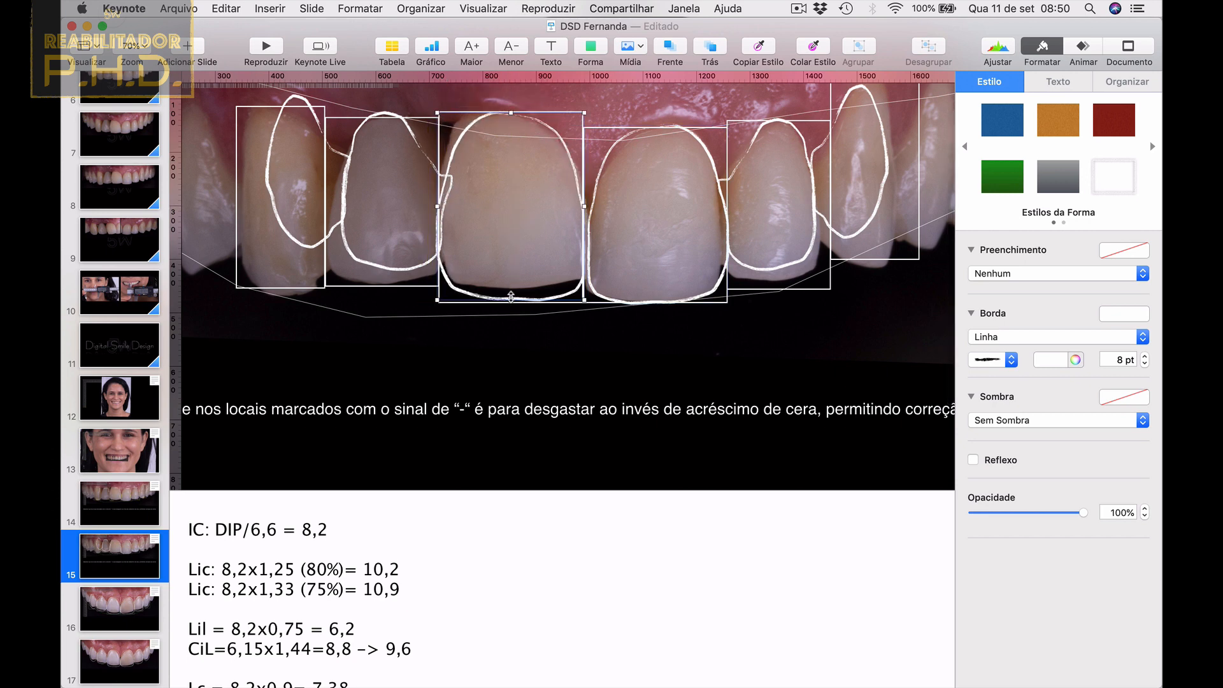
left_click_drag(511, 296, 511, 301)
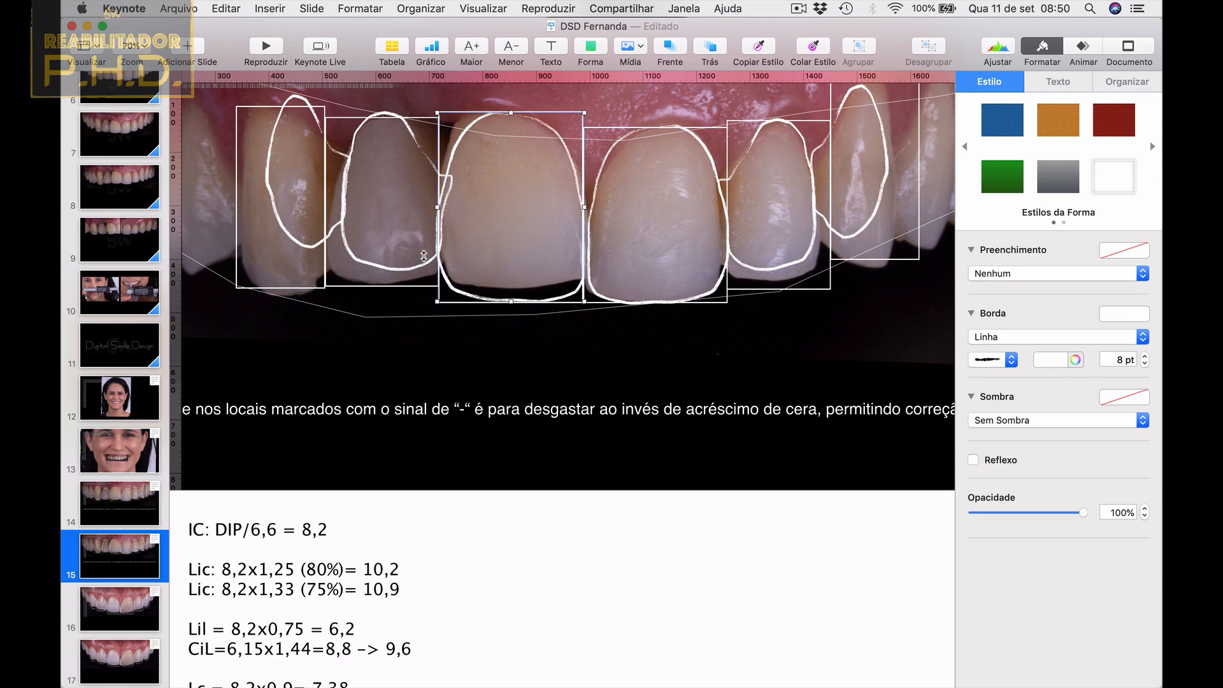
Resize the outlines of the first lateral incisor and its neighbouring canine to fill their rectangles.
left_click(424, 268)
left_click_drag(342, 269, 326, 285)
left_click_drag(389, 113, 389, 119)
left_click(268, 170)
left_click_drag(259, 179, 235, 182)
left_click_drag(285, 266, 287, 288)
Enlarge and align the outlines of the opposite lateral incisor and canine to fit their rectangles.
left_click(772, 274)
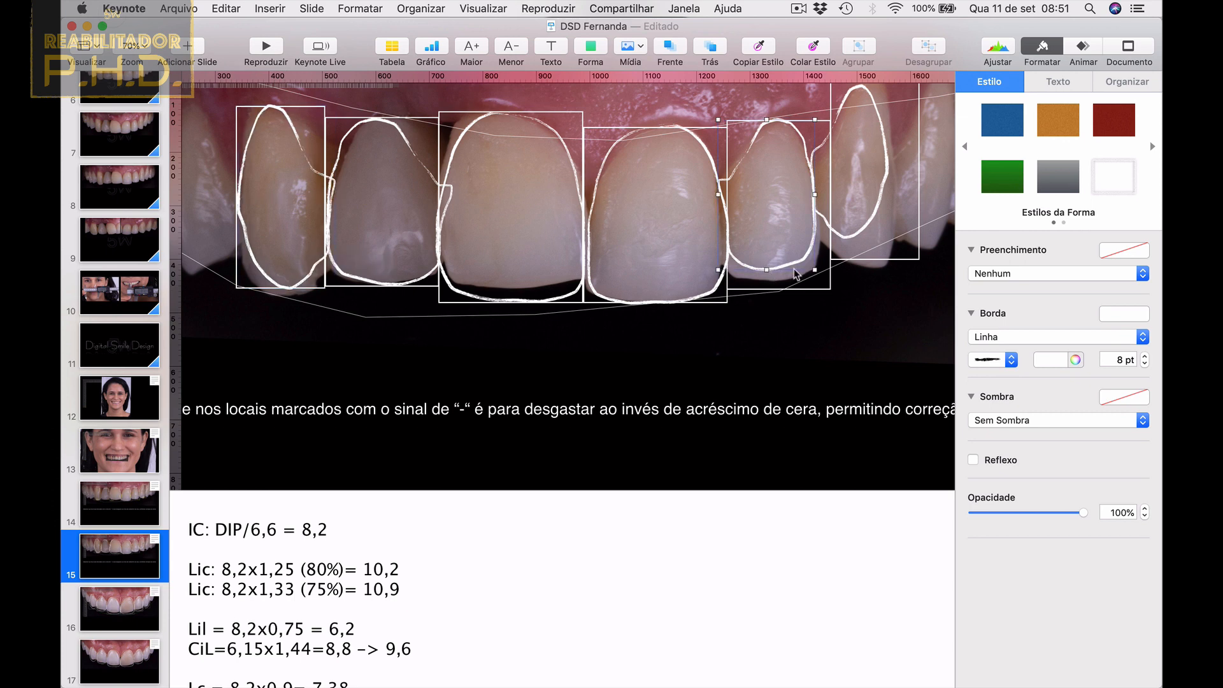
left_click_drag(812, 269, 832, 287)
left_click_drag(884, 157, 904, 156)
scroll(904, 156, "up", 2)
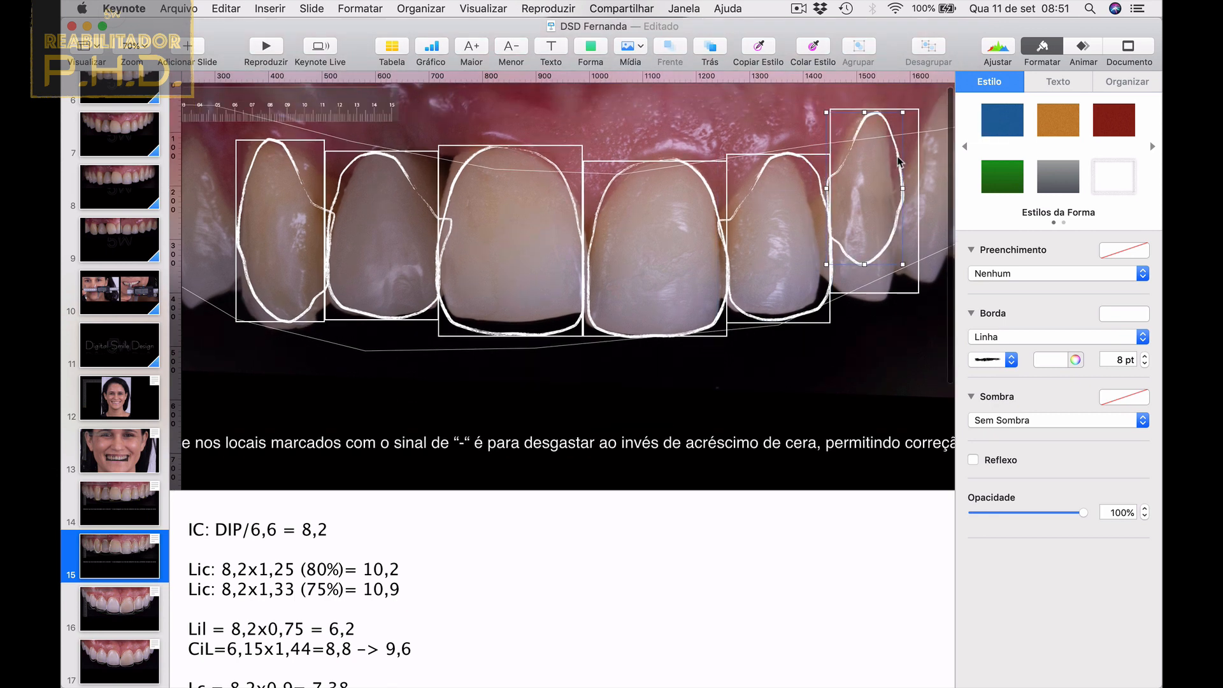
key("Up")
key("Up")
key("Up")
key("Up")
key("Up")
key("Up")
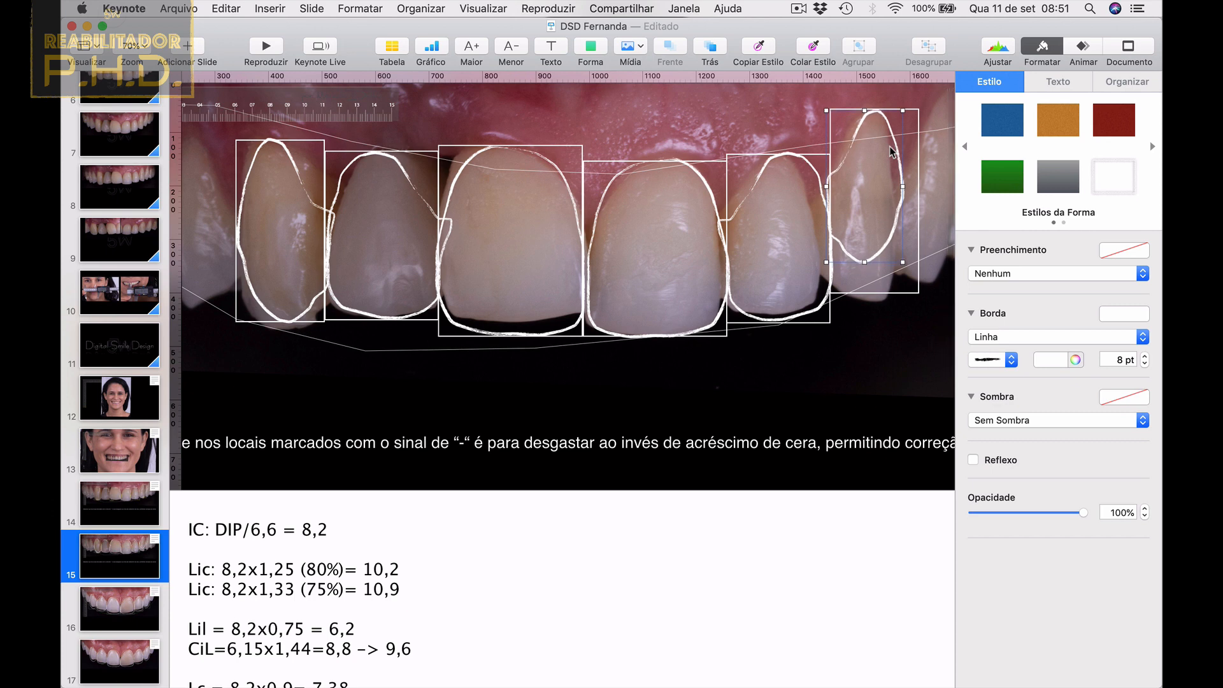
left_click_drag(902, 259, 919, 229)
Duplicate the opposite canine's outline, move the copy over the adjacent premolar, and narrow and shorten it to fit.
key("super+d")
left_click_drag(915, 186, 890, 190)
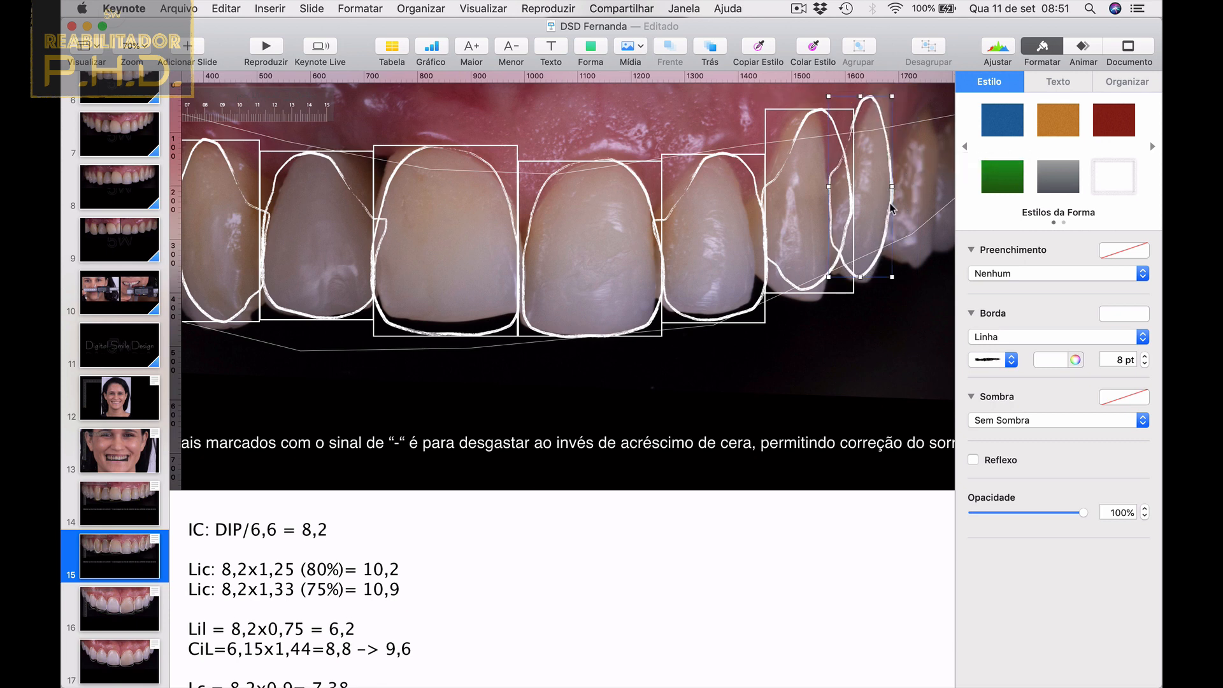
key("Right")
key("Right")
key("Right")
key("Right")
key("Right")
key("Right")
key("Right")
key("Right")
key("Right")
key("Right")
key("Right")
key("Right")
key("Right")
key("Right")
key("Right")
key("Right")
key("Right")
key("Right")
key("Right")
key("Right")
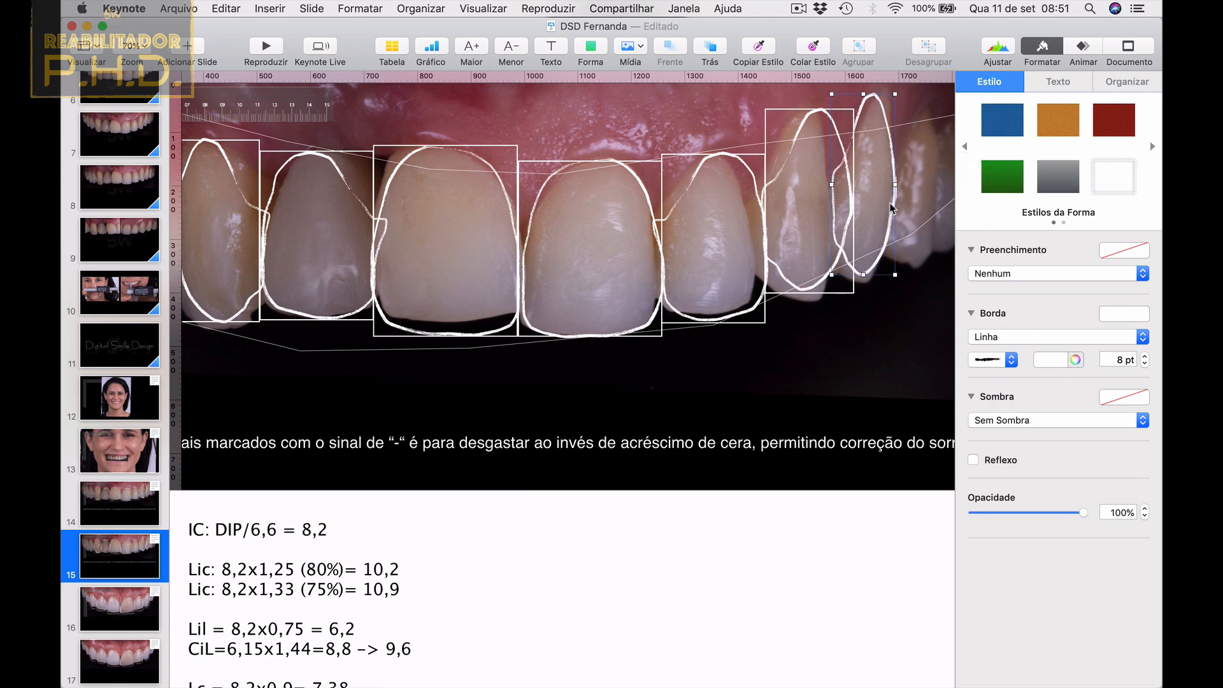
key("Right")
key("Right")
key("Right")
key("Right")
key("Right")
key("Right")
key("Right")
key("Right")
key("Right")
key("Right")
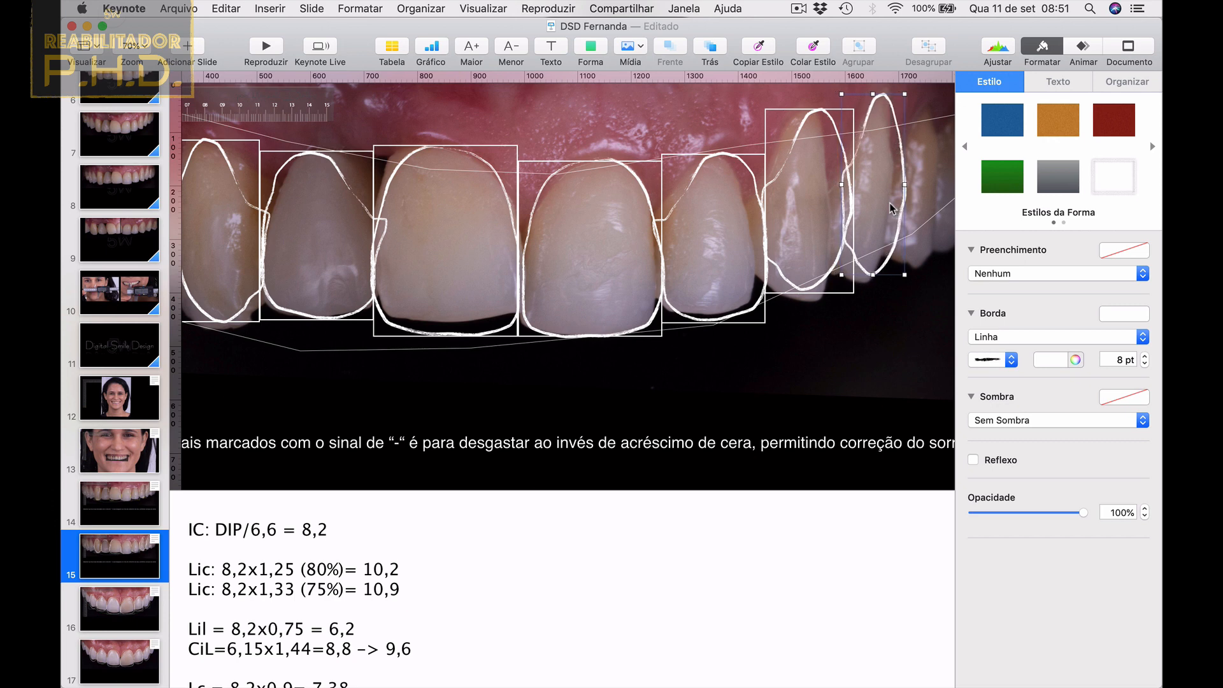
left_click_drag(908, 184, 895, 184)
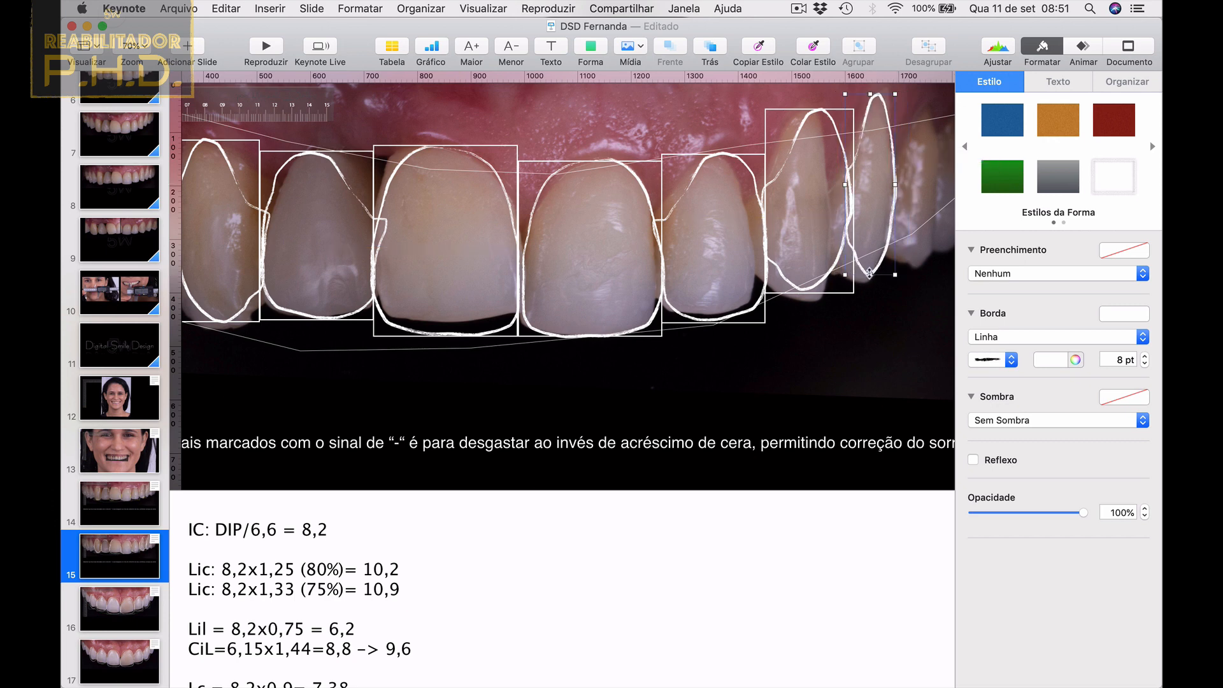
left_click_drag(869, 273, 870, 270)
Duplicate the first canine's outline and fit the copy over the premolar beside it, reducing its height.
left_click(505, 358)
scroll(265, 329, "left", 5)
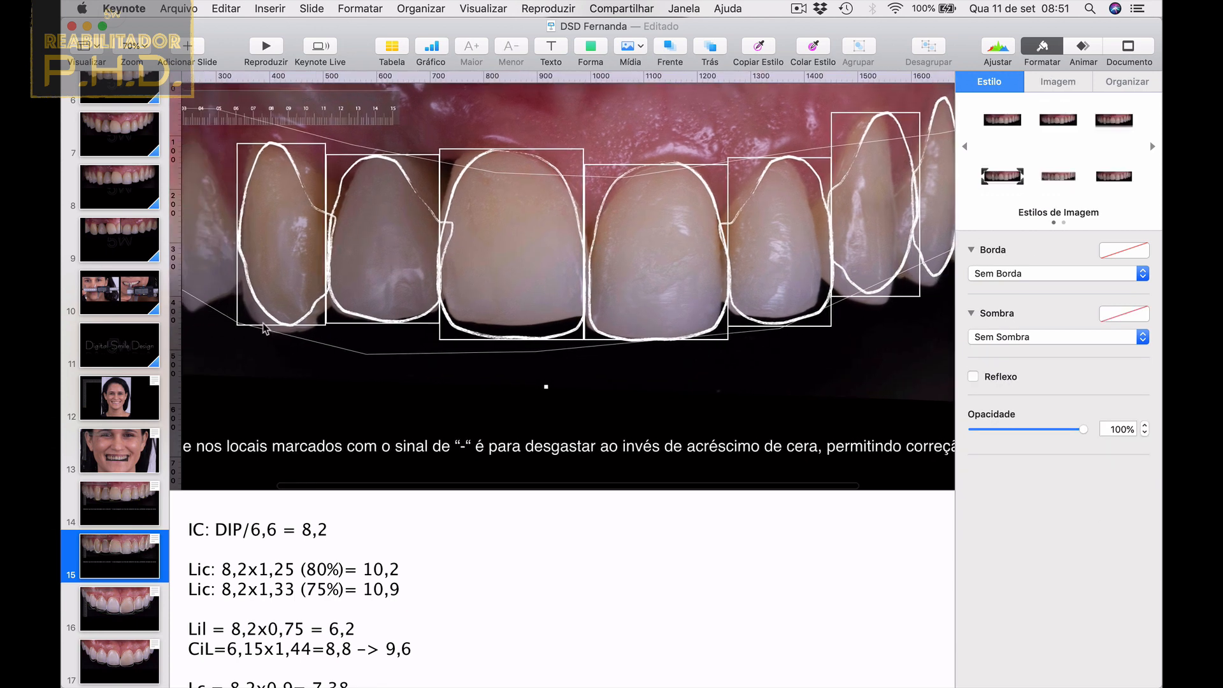
left_click(261, 306)
key("super+d")
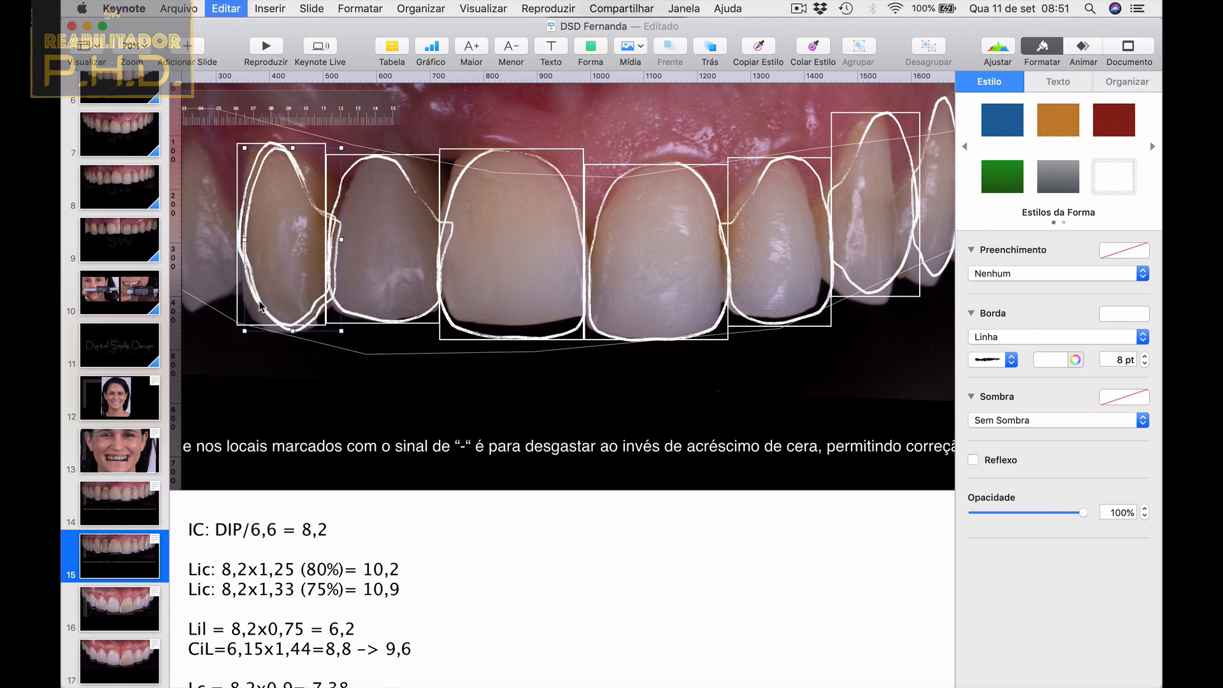
left_click_drag(261, 306, 291, 281)
left_click_drag(275, 212, 293, 212)
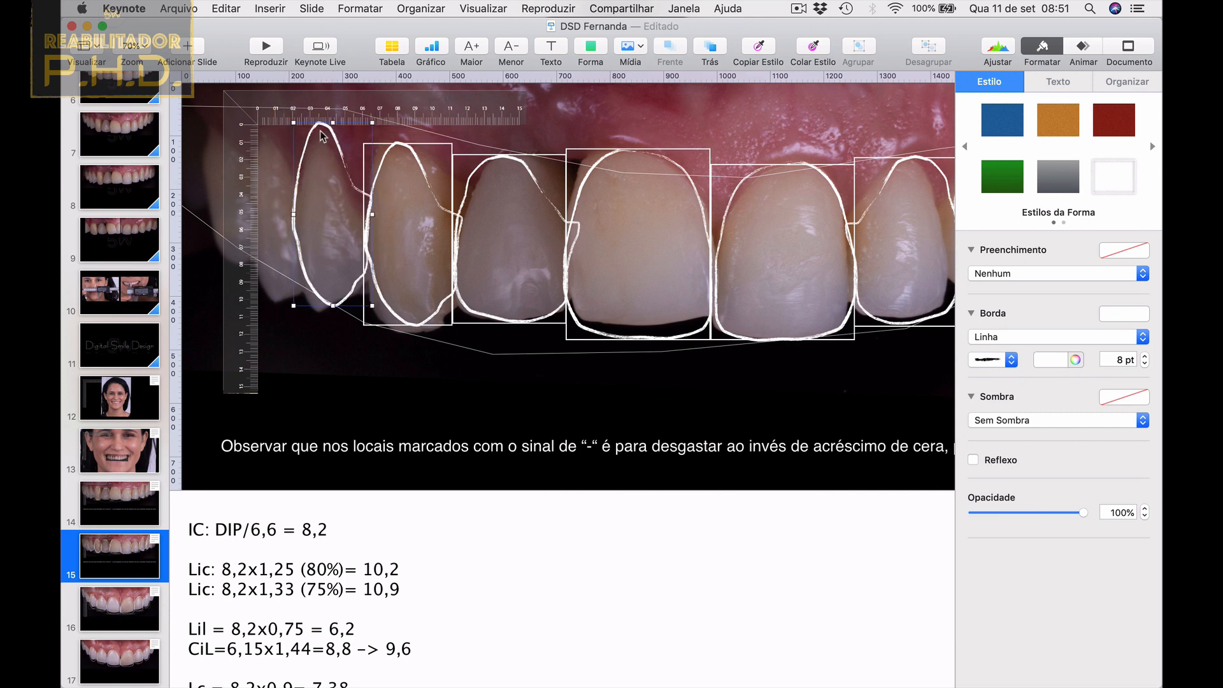
left_click_drag(331, 122, 331, 134)
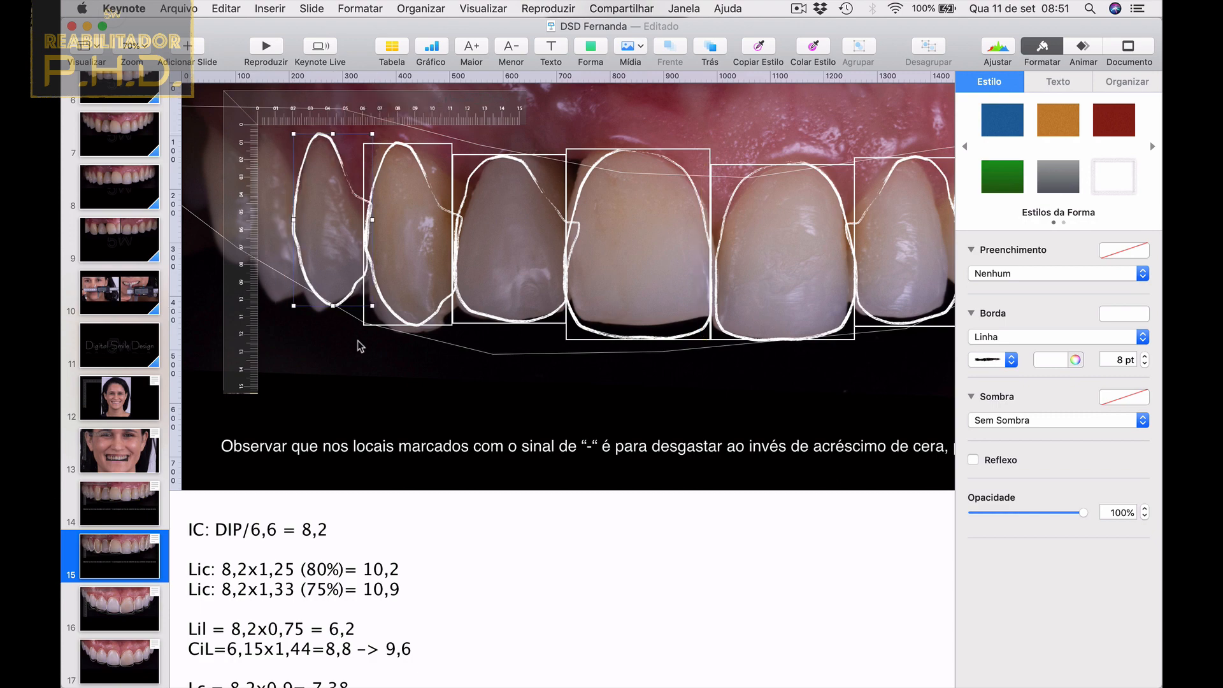
left_click(365, 386)
Delete the explanatory note and the ruler image from slide 15.
scroll(352, 402, "down", 3)
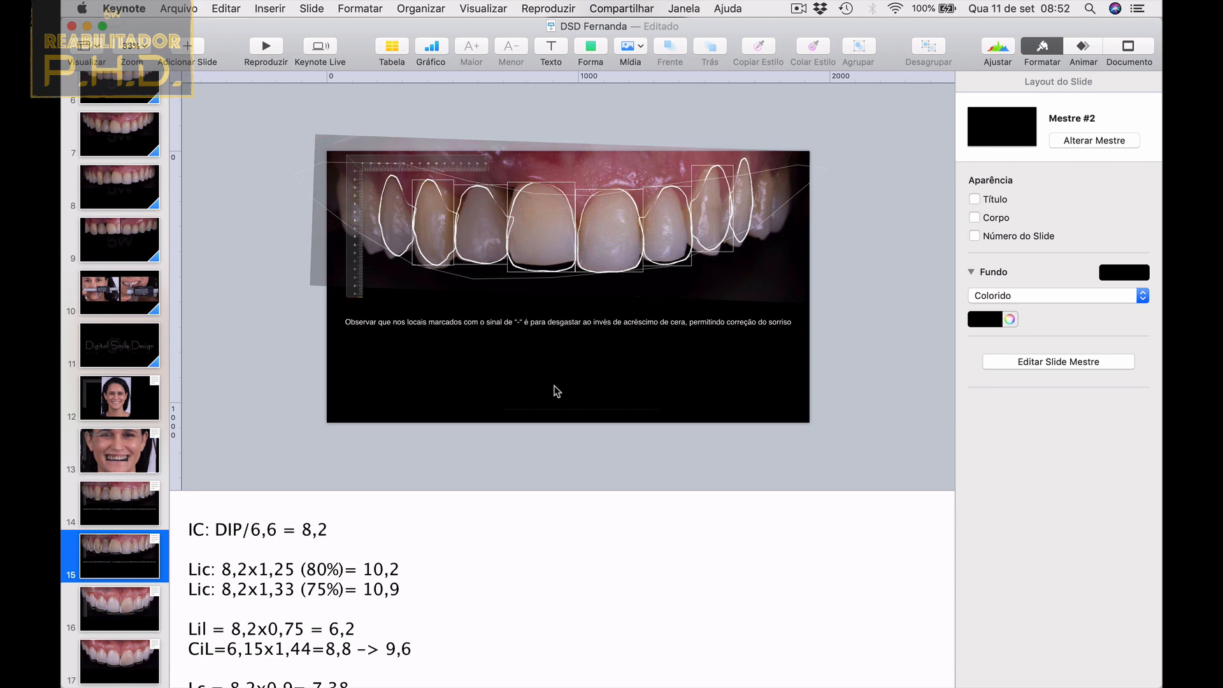
left_click(575, 325)
key("Delete")
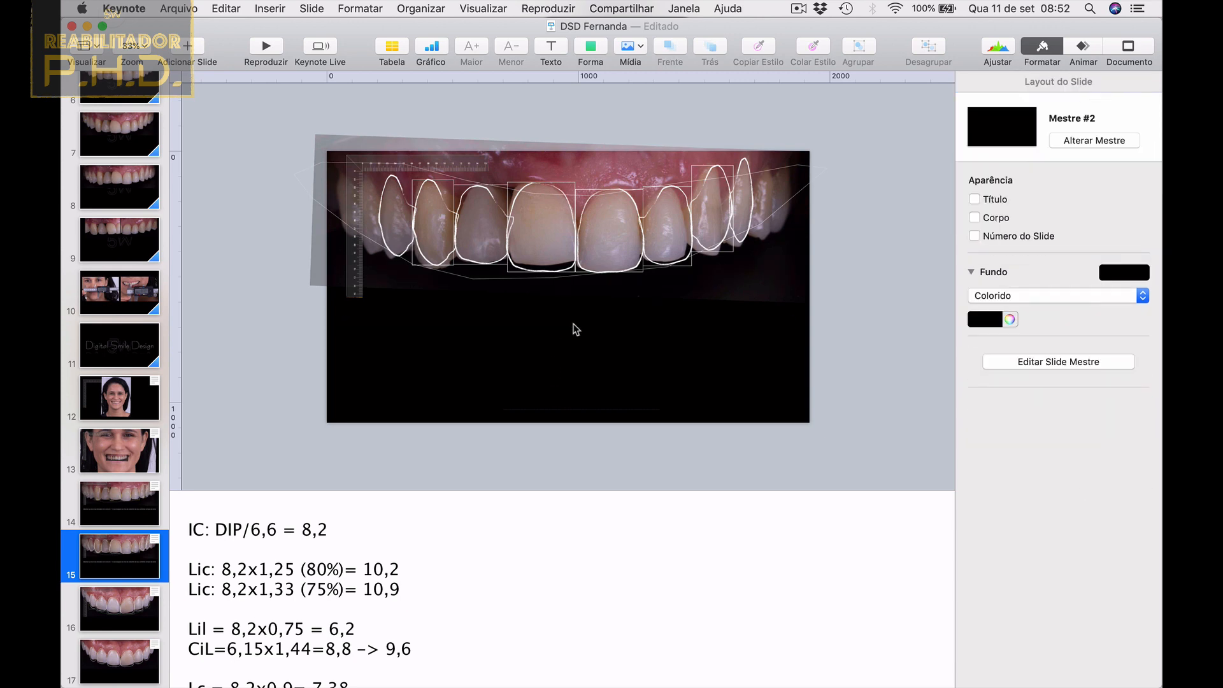
left_click(367, 162)
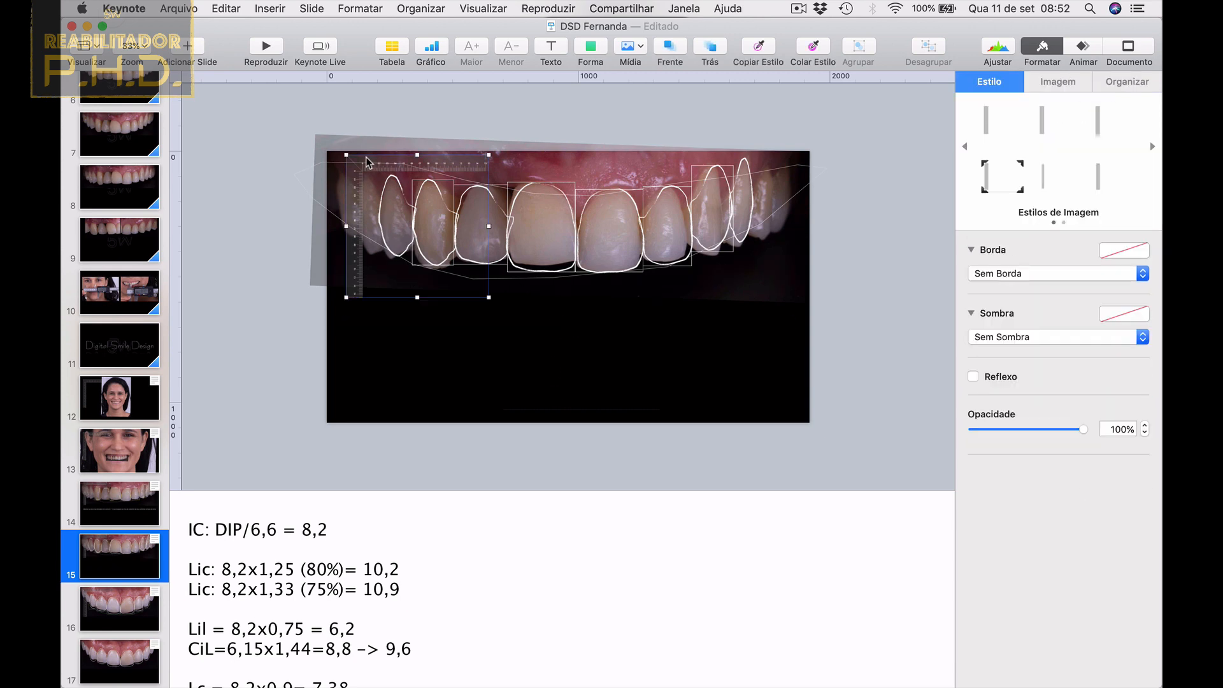
key("Delete")
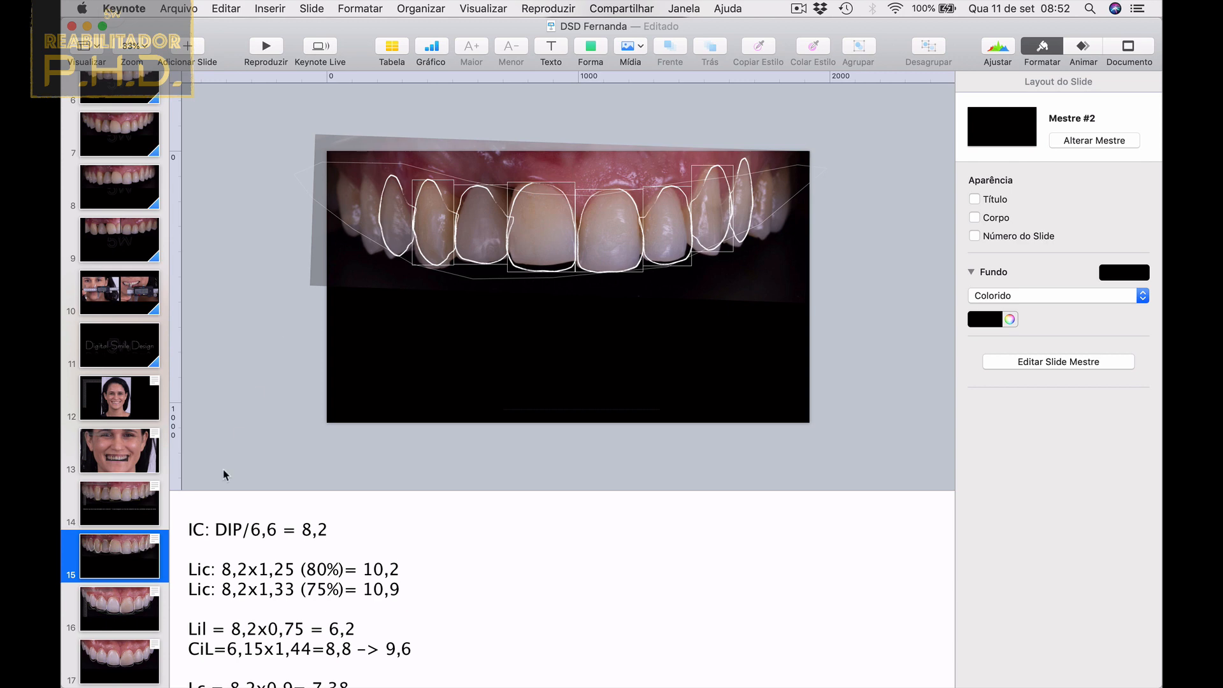
Delete the three old slides that directly follow slide 15.
scroll(130, 561, "down", 2)
left_click(132, 575)
key("Delete")
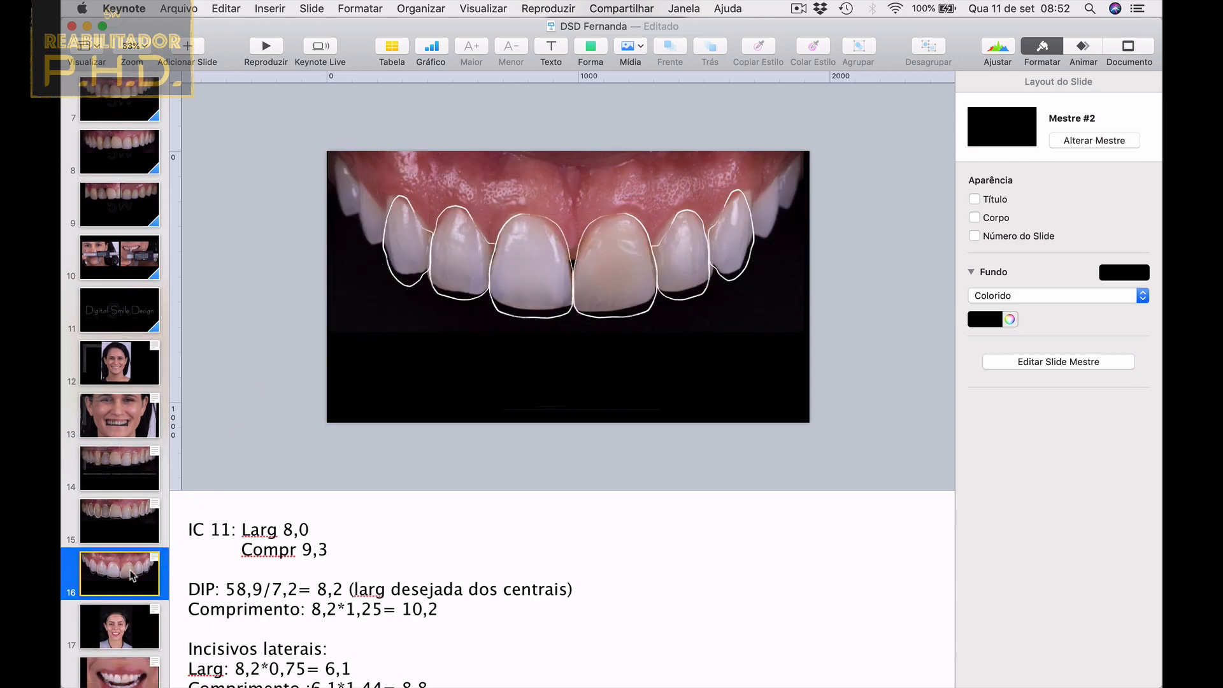
key("Delete")
key("Delete")
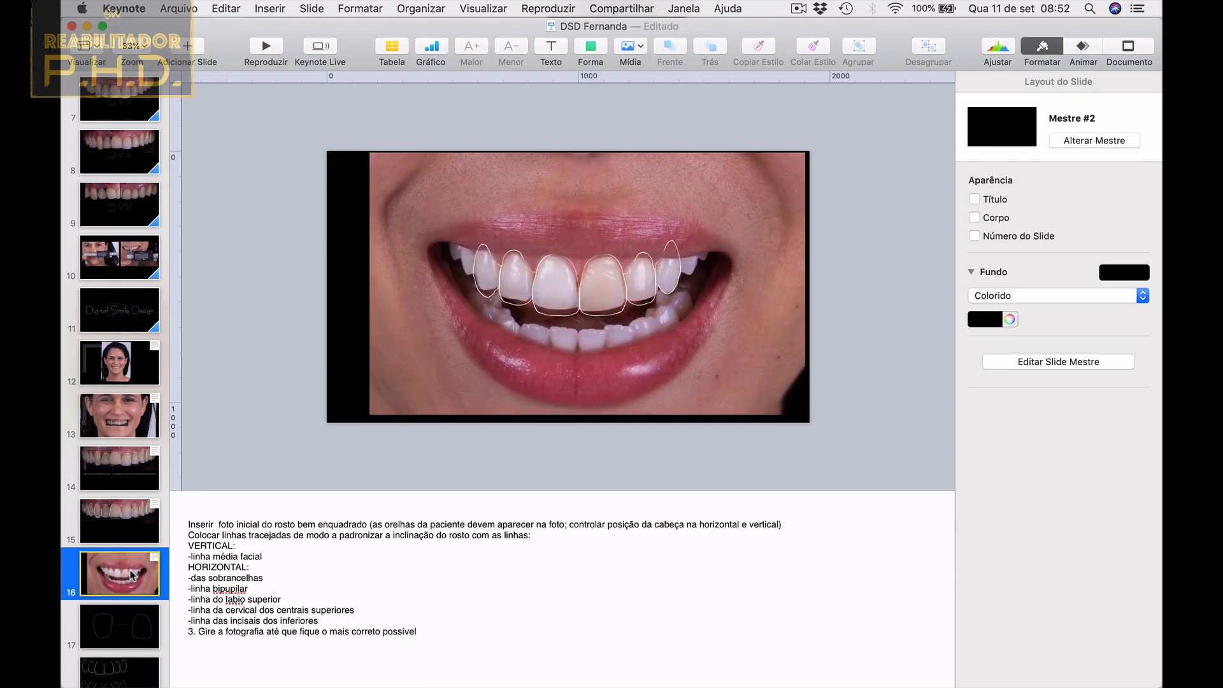
Duplicate slide 15 and delete the rectangles around the teeth from the copy, keeping the tooth outlines.
left_click(137, 522)
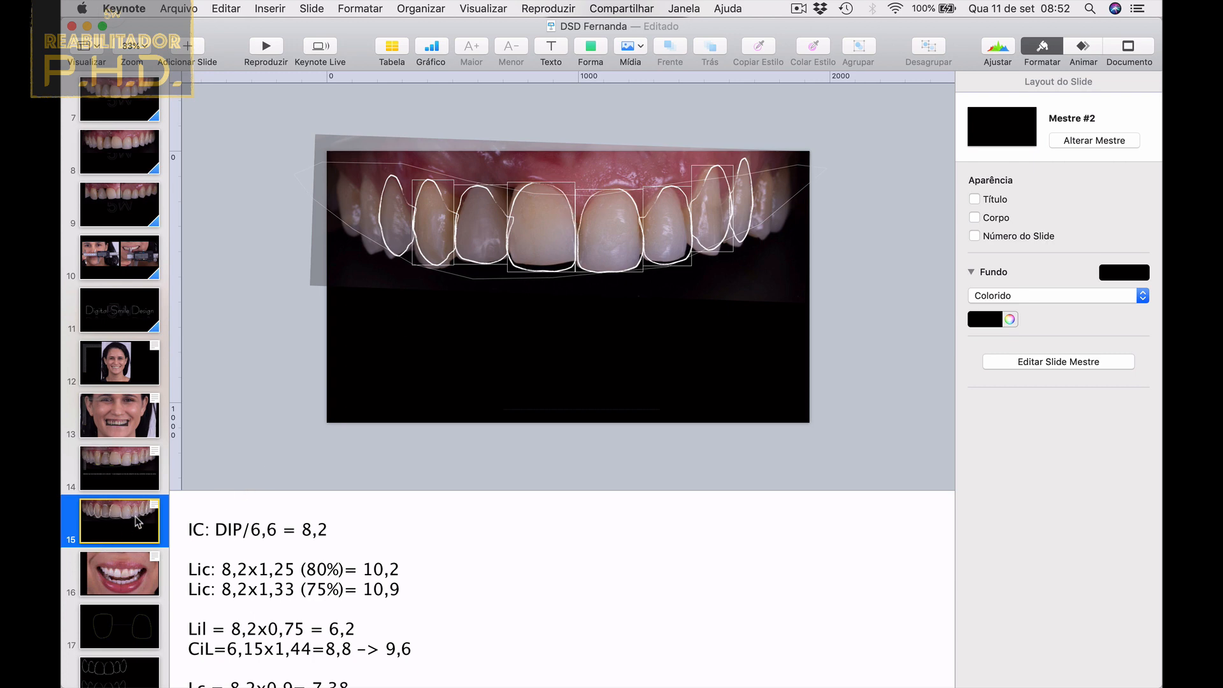
key("super+d")
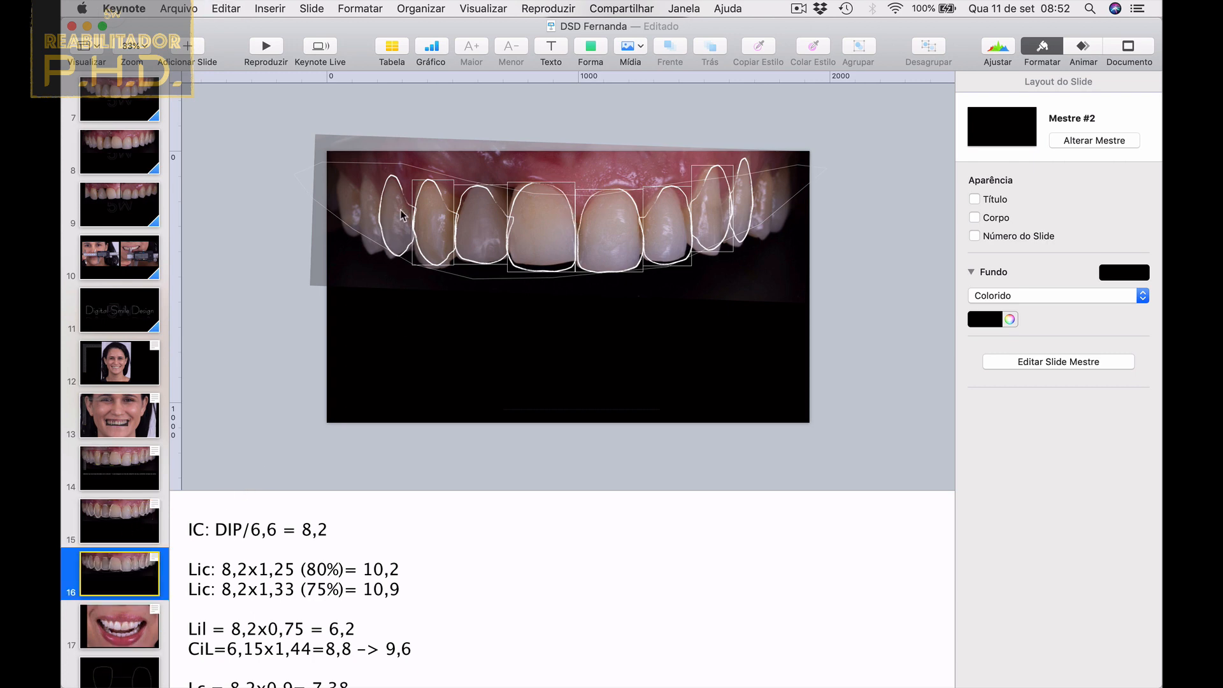
key("super+shift+period")
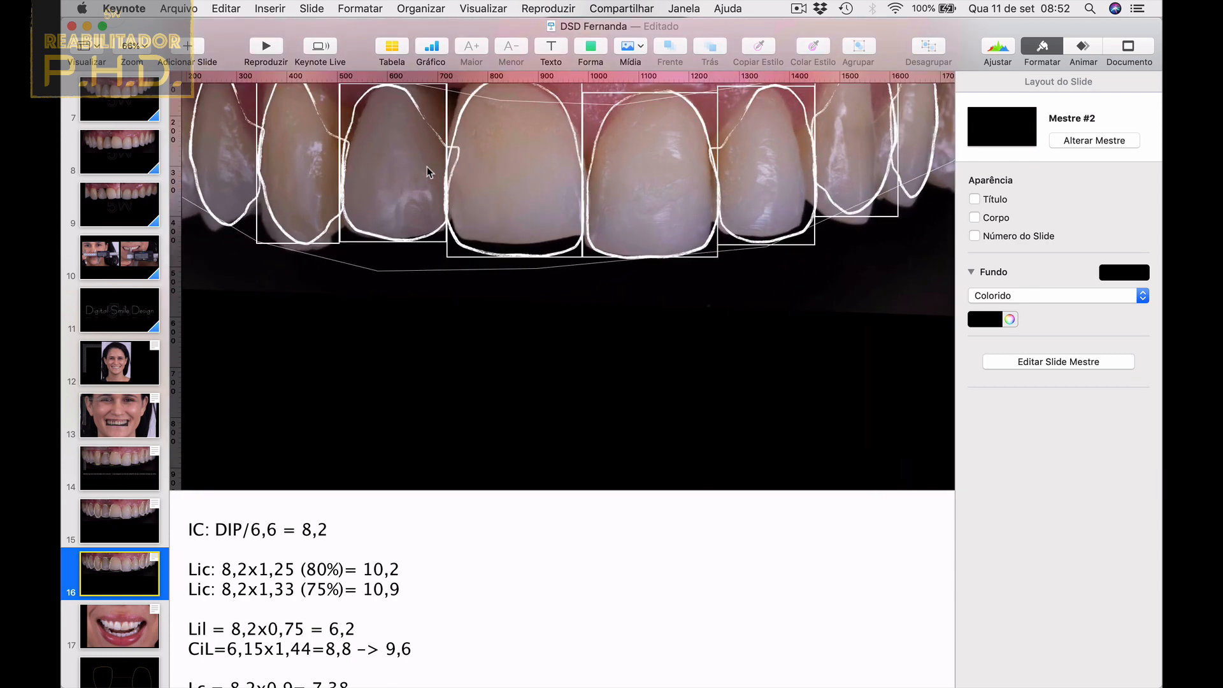
left_click(329, 246)
left_click(350, 246)
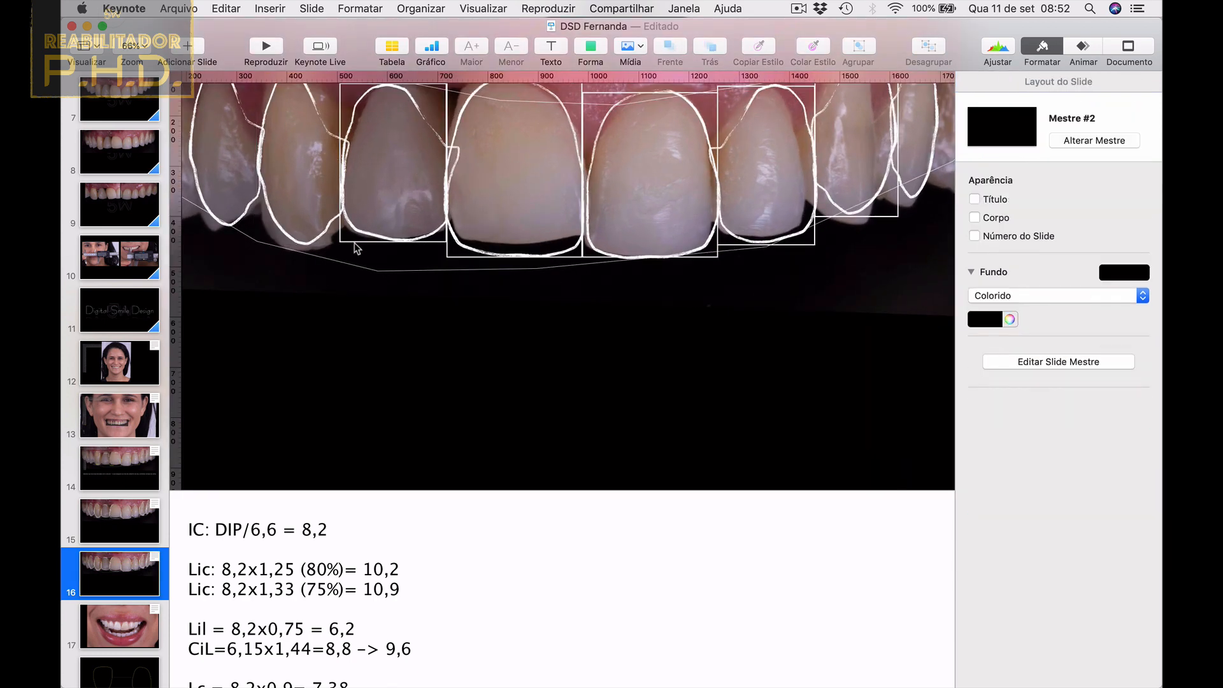
left_click(359, 241)
key("Delete")
left_click(452, 257)
key("Delete")
left_click(586, 257)
key("Delete")
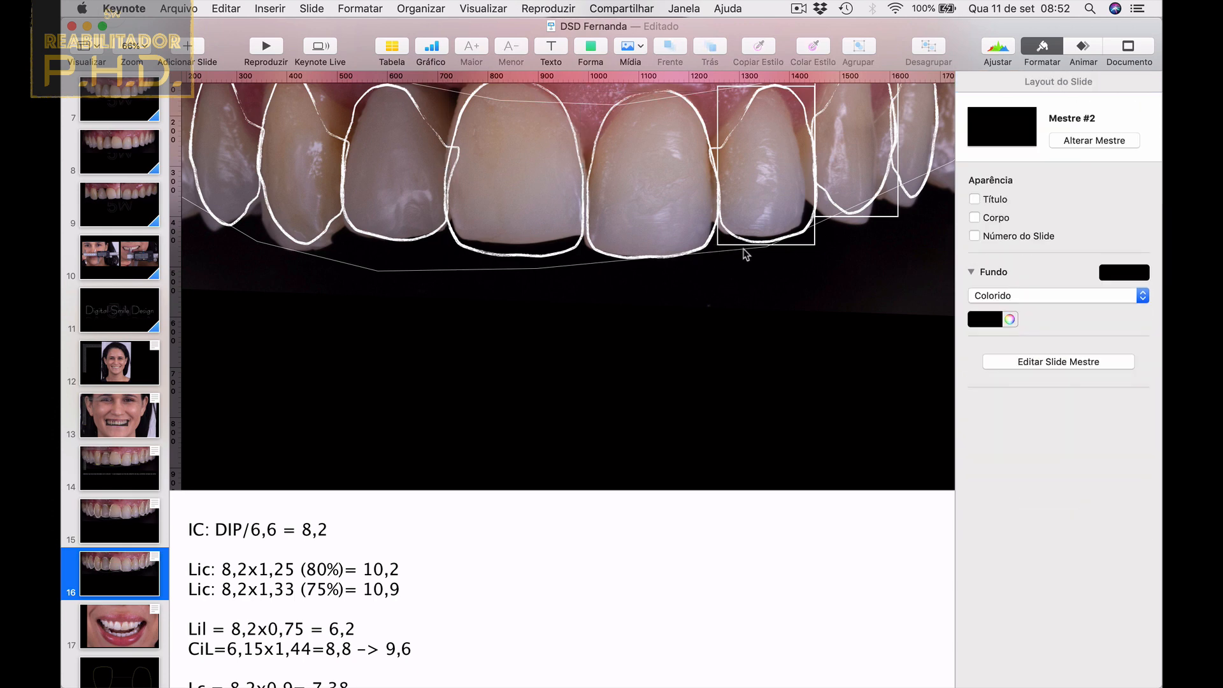
left_click(809, 248)
key("Delete")
left_click(886, 217)
key("Delete")
scroll(866, 256, "down", 5)
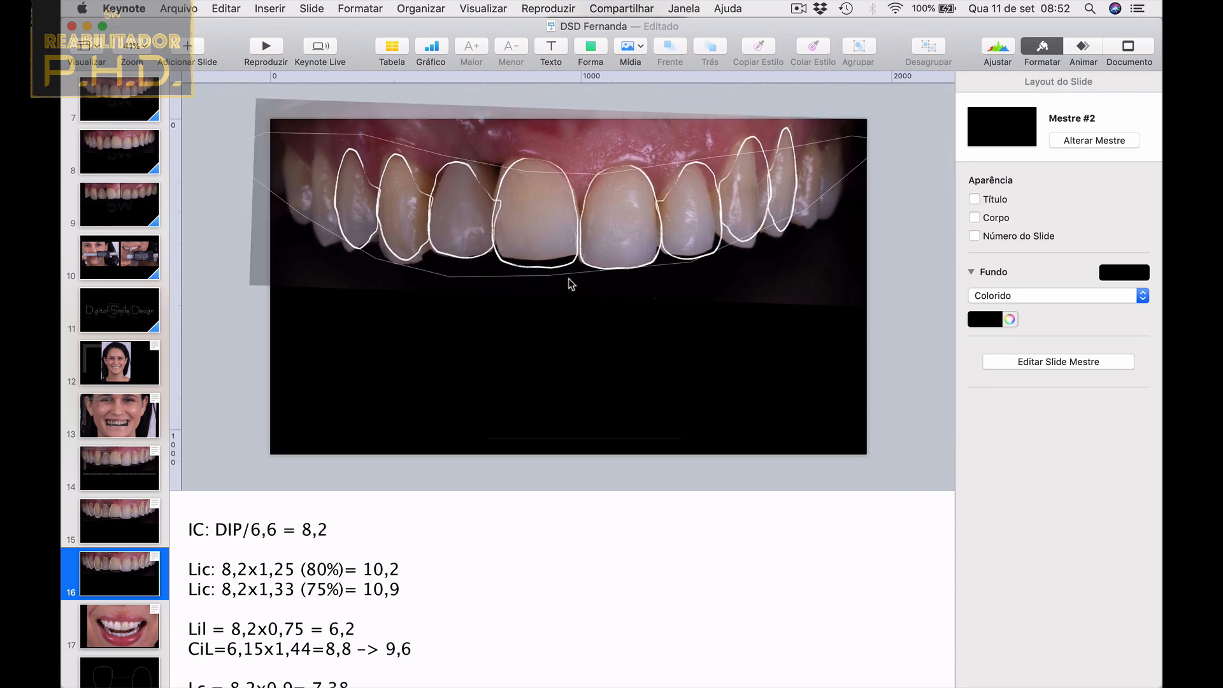
scroll(571, 284, "down", 3)
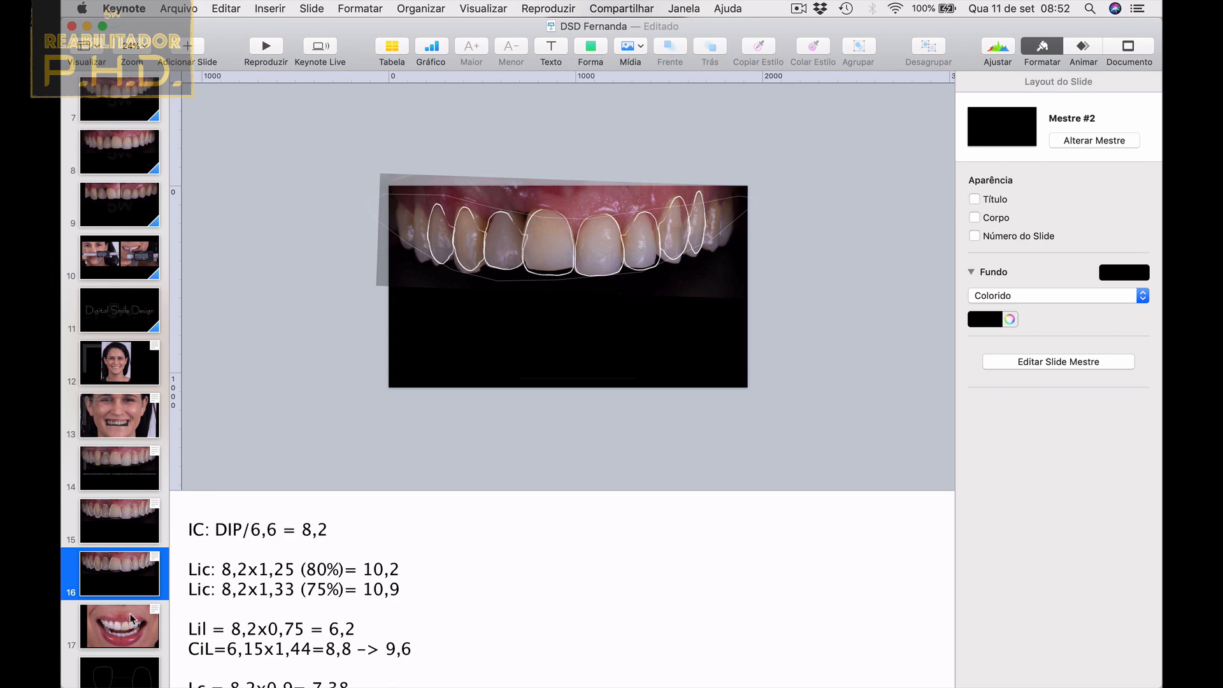
Place a duplicate of face slide 13 directly after slide 16 and delete the old smile close-up slide that follows it.
left_click(140, 422)
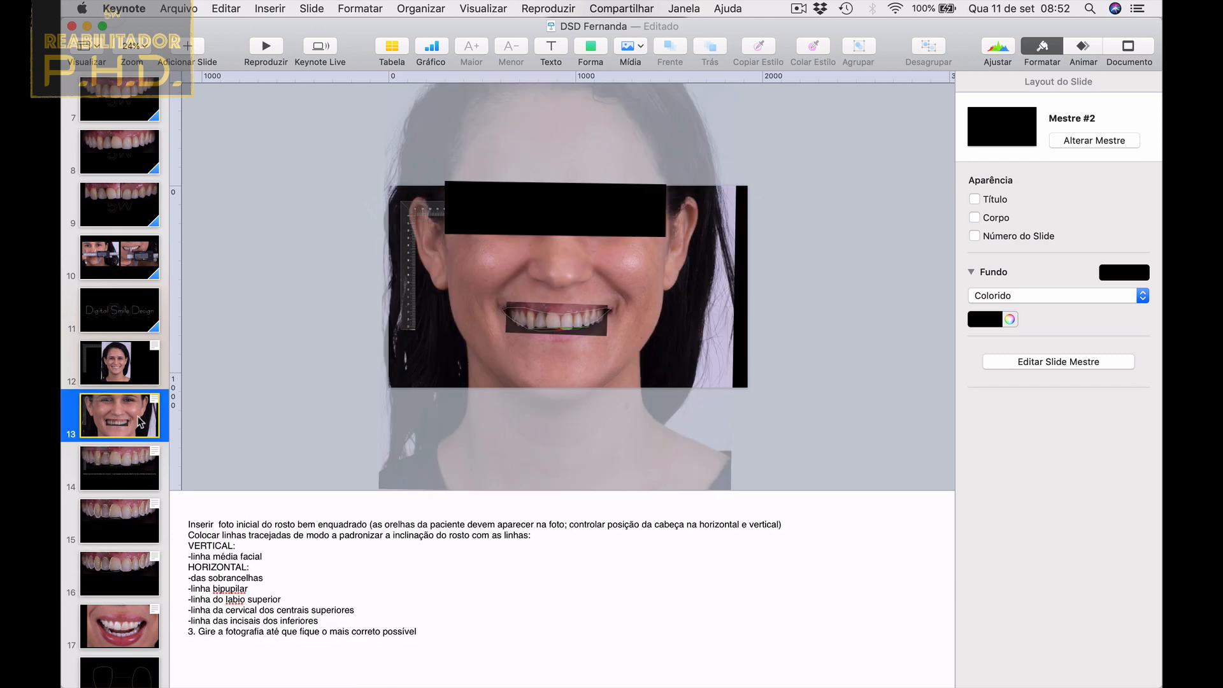
key("super+d")
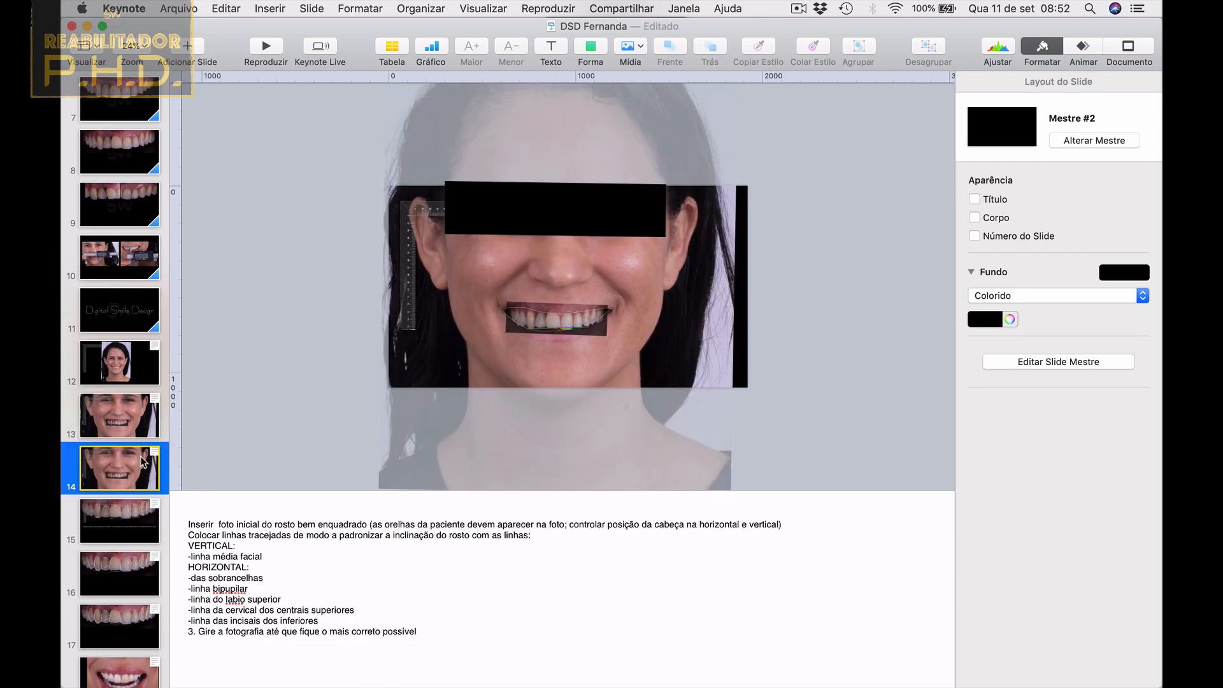
left_click_drag(142, 462, 146, 627)
left_click(141, 587)
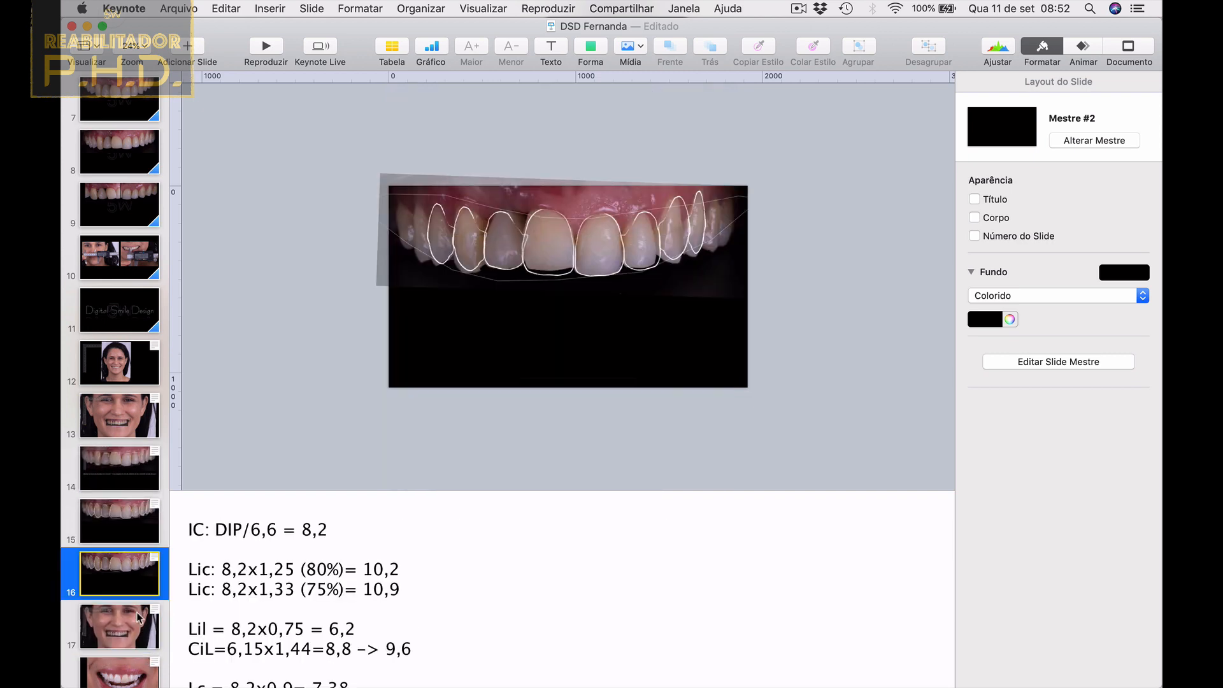
left_click(137, 670)
key("BackSpace")
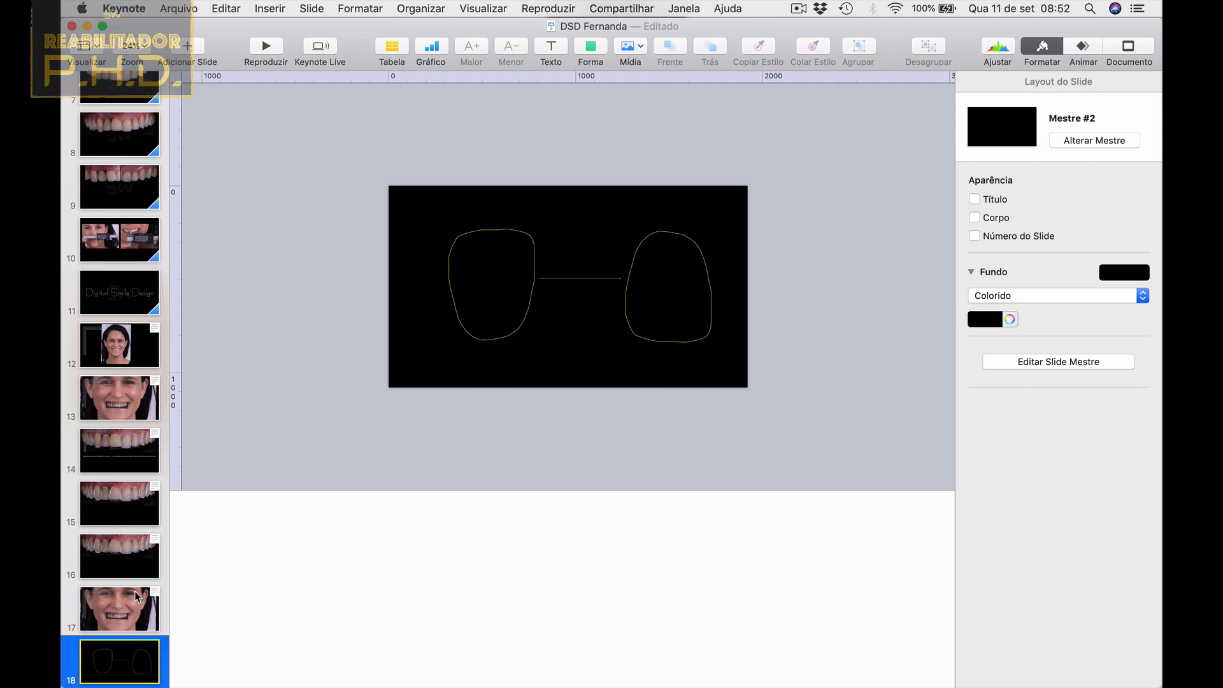
Copy slide 16's tooth photo, lip curve and tooth outlines, and remove the old mouth photo and lines from slide 17.
left_click(148, 561)
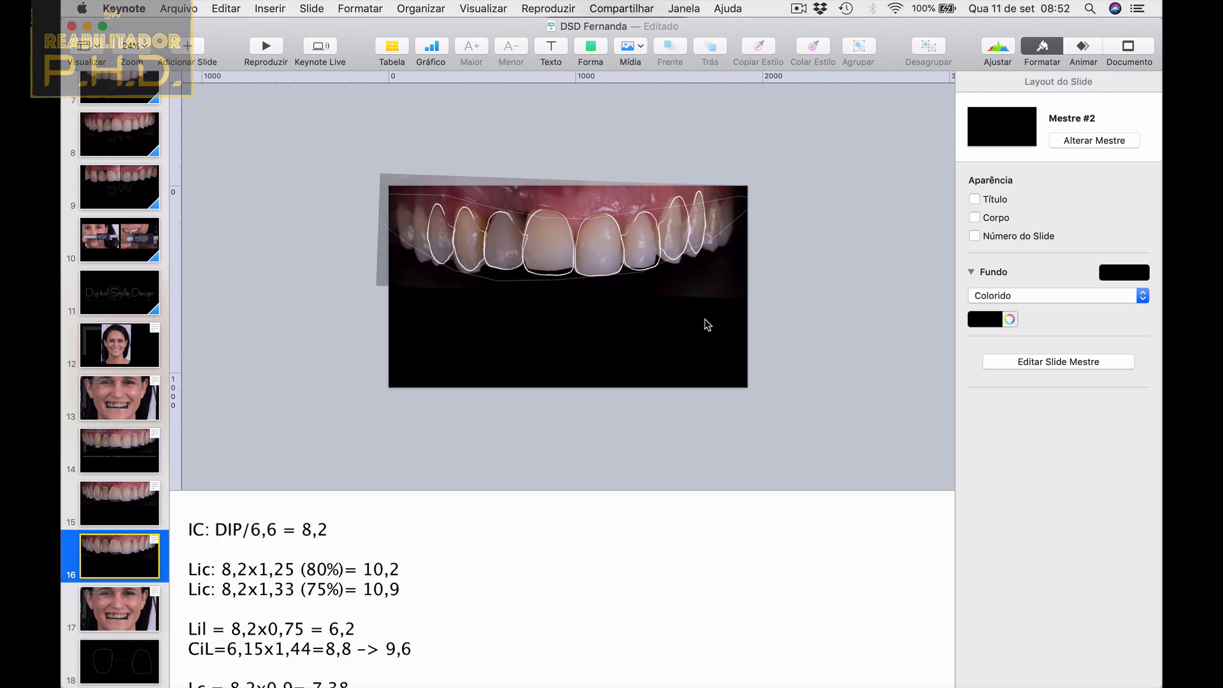
left_click_drag(809, 326, 391, 178)
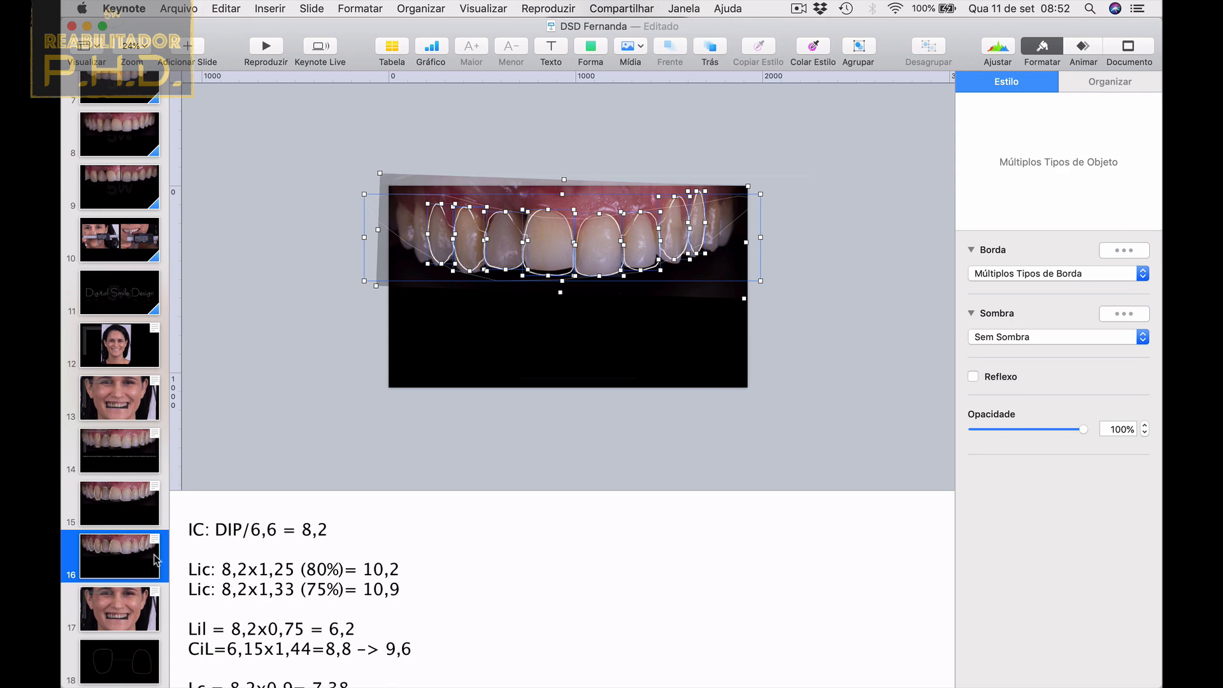
left_click(139, 601)
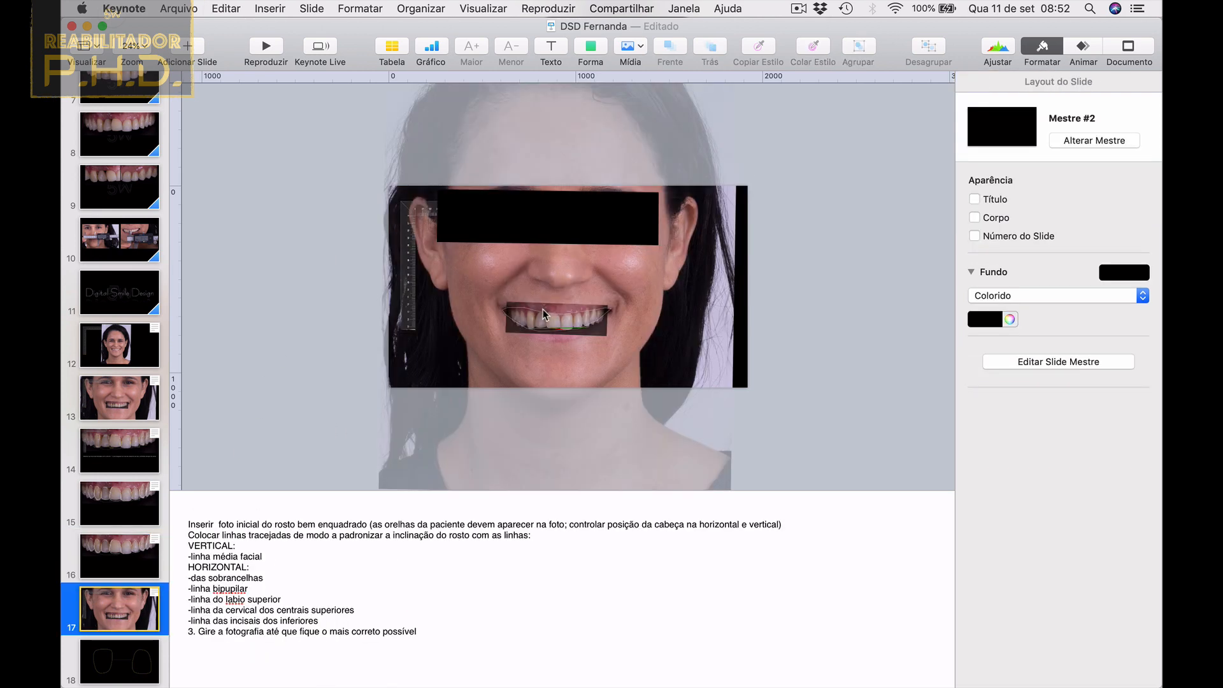
scroll(543, 308, "up", 5)
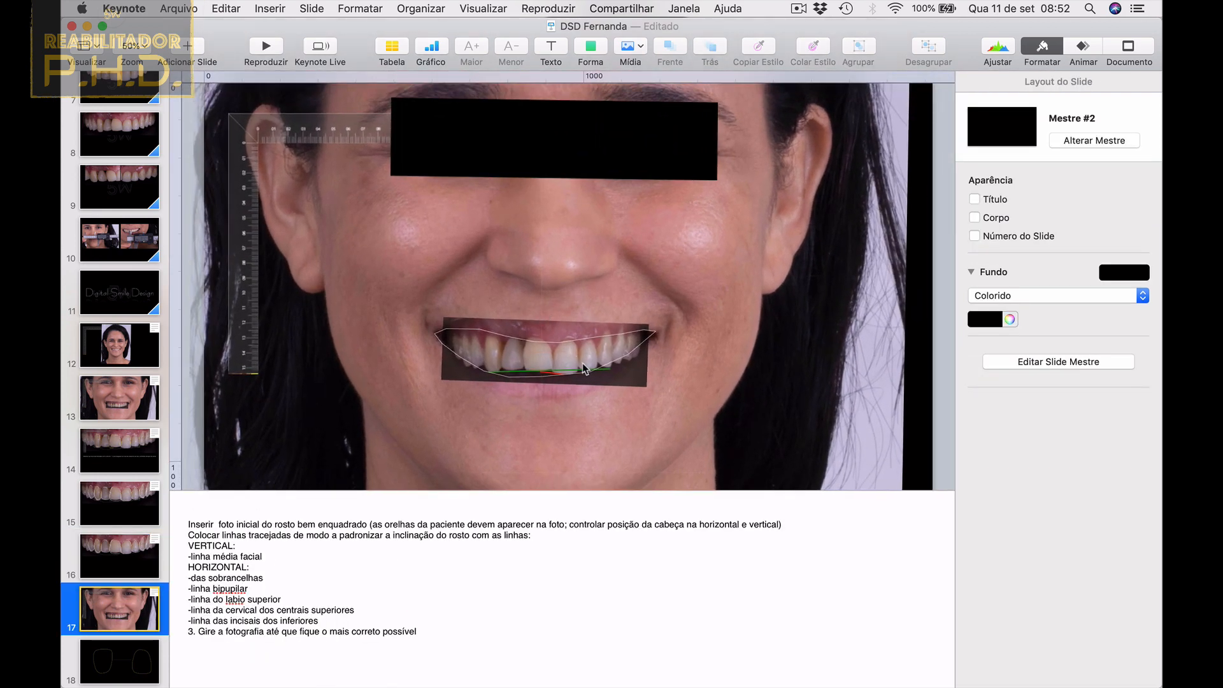
left_click(586, 366)
key("BackSpace")
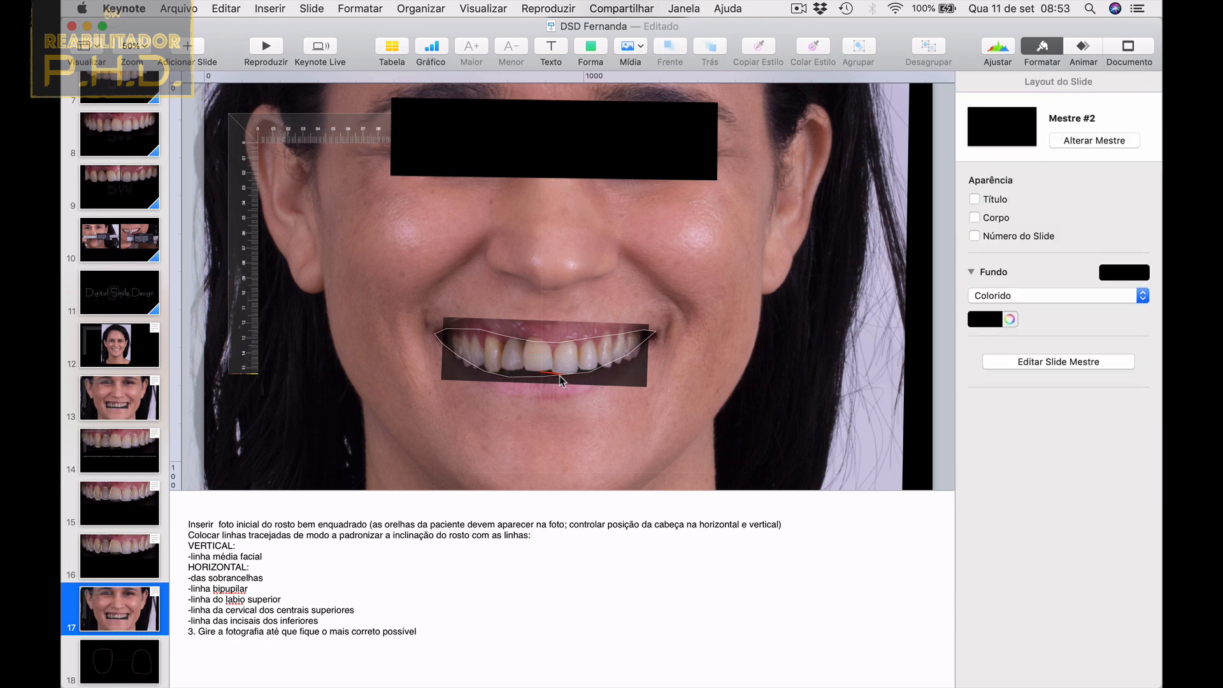
left_click(560, 376)
key("BackSpace")
left_click(561, 375)
key("BackSpace")
left_click(595, 367)
key("BackSpace")
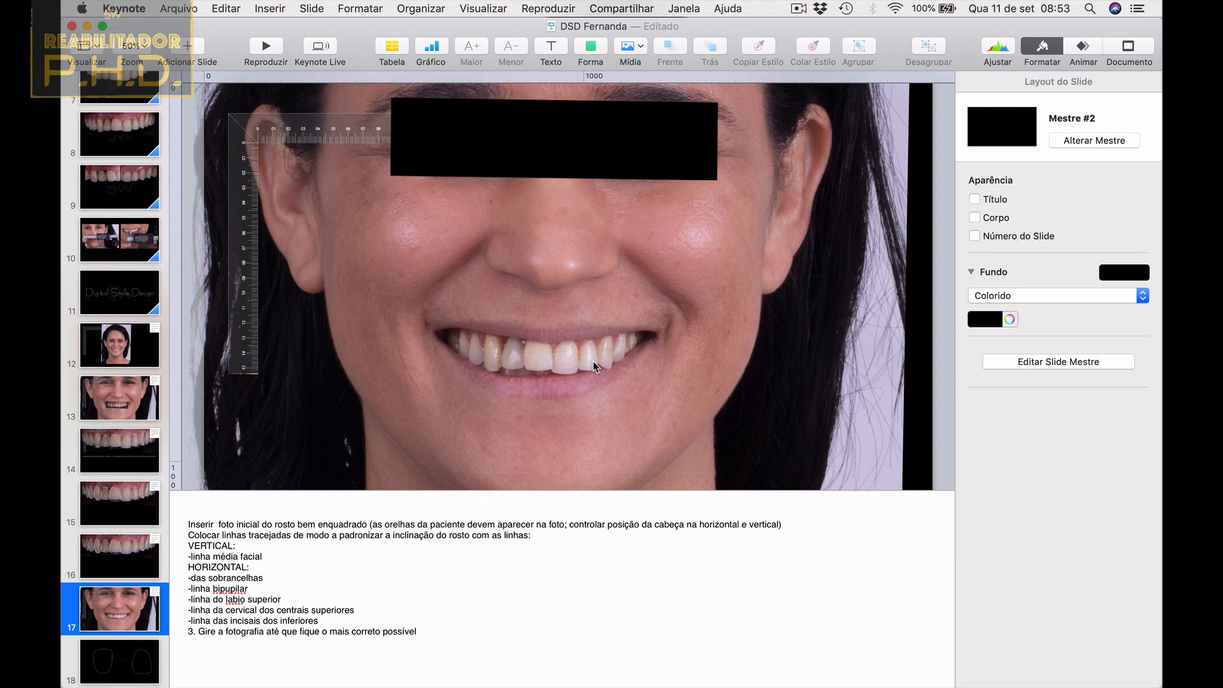
Paste the tooth photo and outlines onto slide 17, group them, and shrink the group over the mouth to about 599 × 189 pt.
key("super+v")
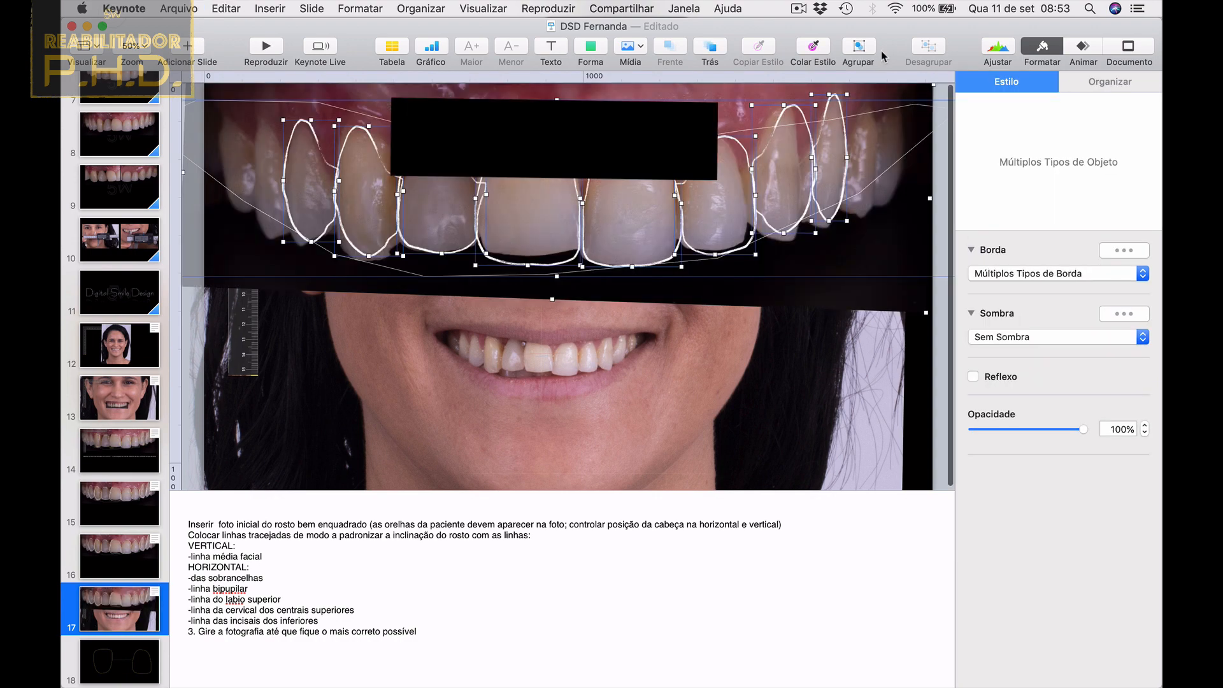
left_click(859, 47)
left_click_drag(567, 87, 596, 293)
left_click_drag(600, 339, 614, 373)
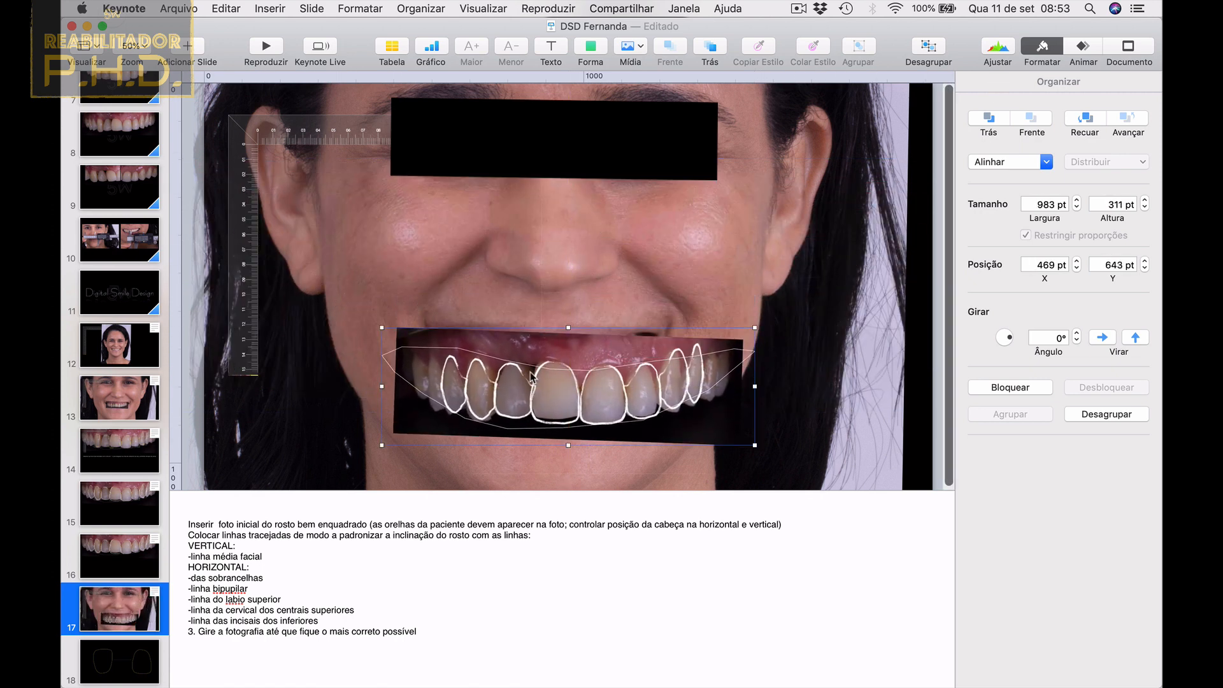
left_click_drag(567, 338, 542, 319)
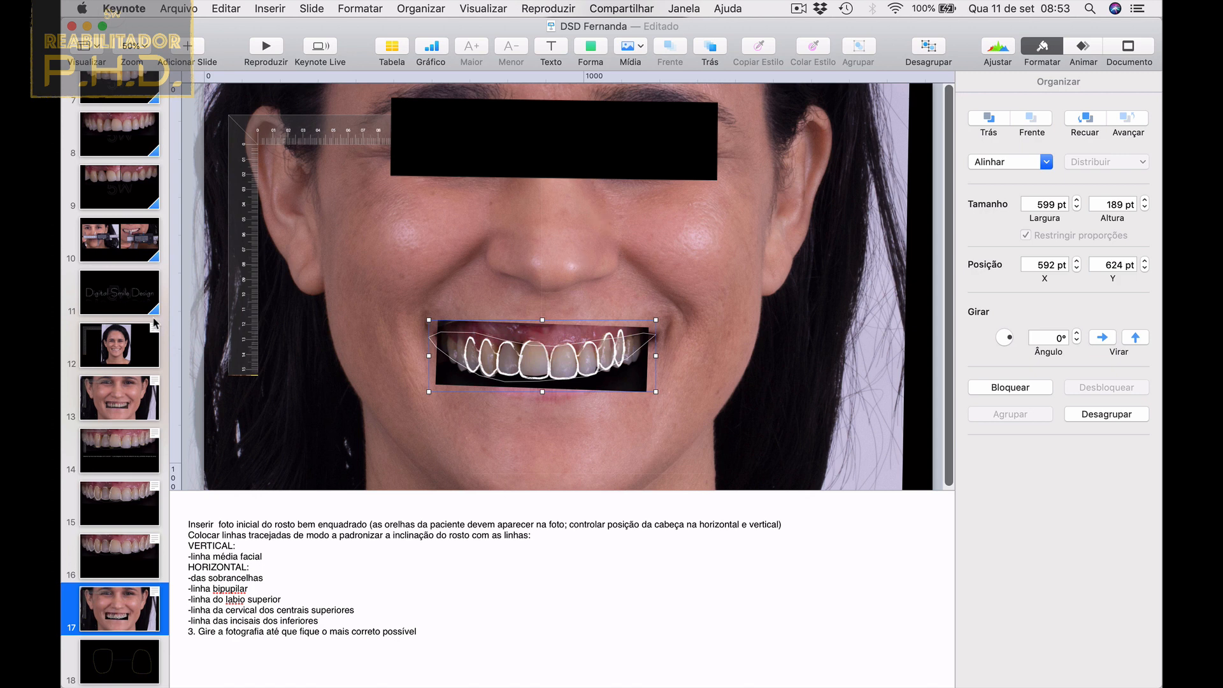
Copy the semi-transparent mouth photo from slide 13 onto slide 17 and place it just above the grouped teeth as a size reference.
left_click(130, 398)
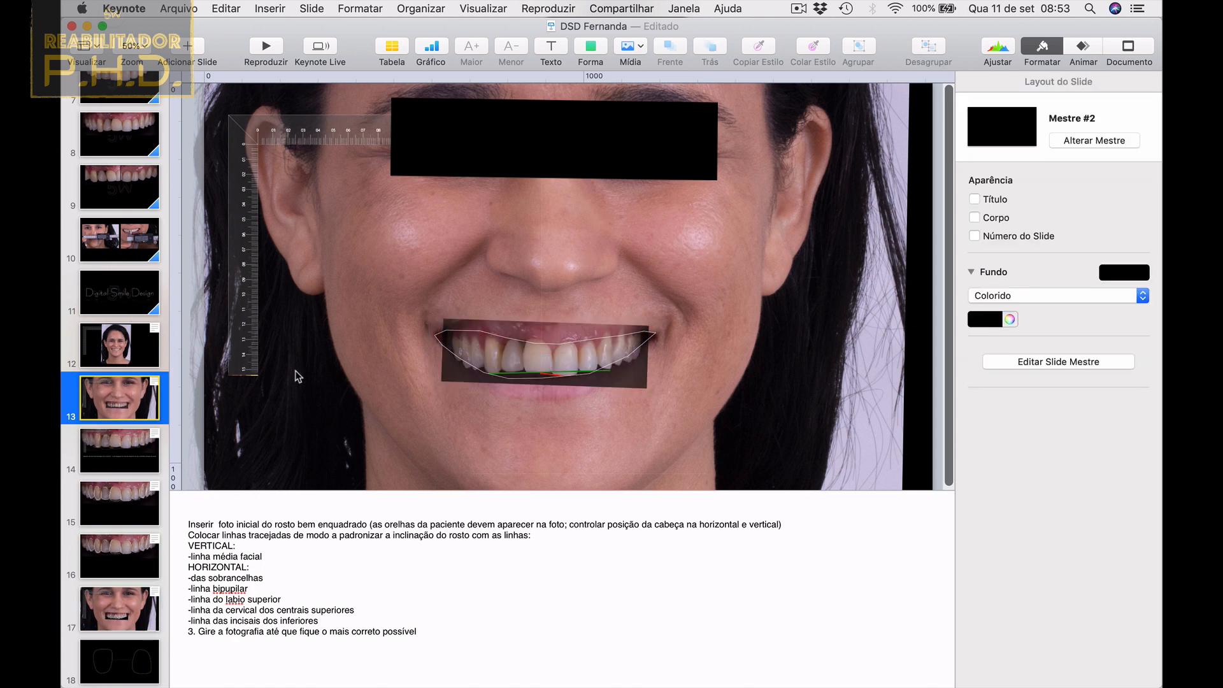
left_click(526, 332)
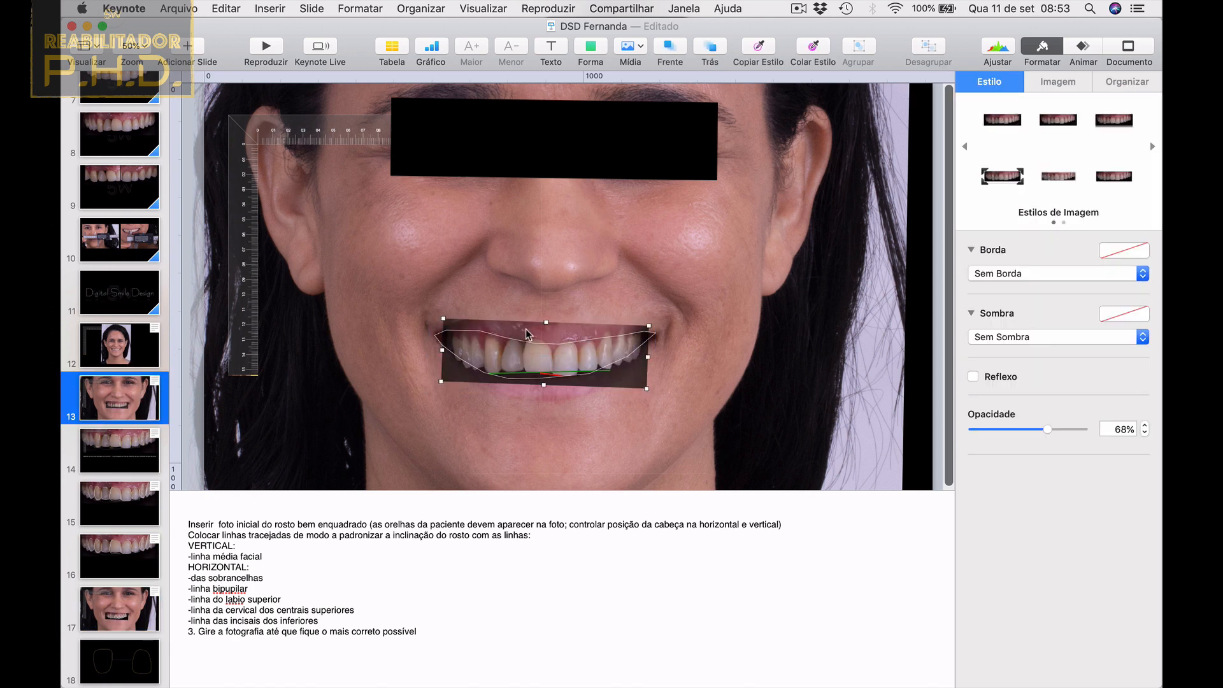
left_click(124, 622)
key("super+v")
left_click_drag(541, 344, 539, 285)
Scale the grouped teeth to about 581 × 184 pt and nudge the group to X 596 pt, matching the reference photo.
left_click(538, 368)
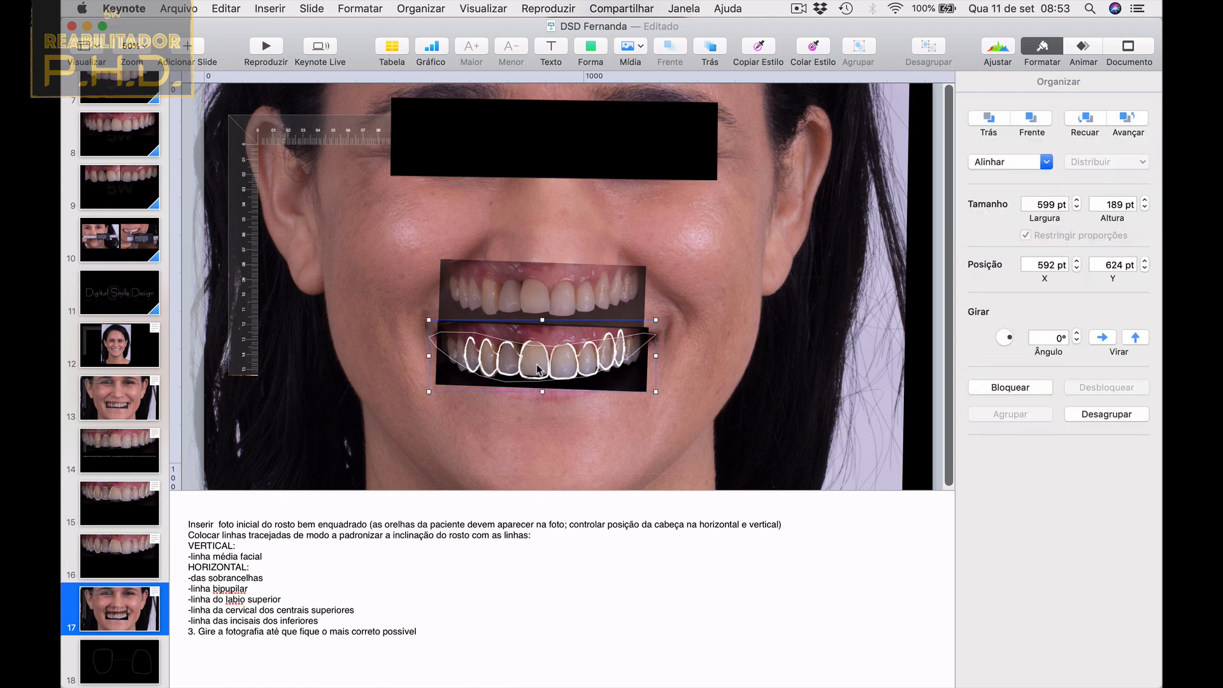
left_click_drag(541, 393, 542, 390)
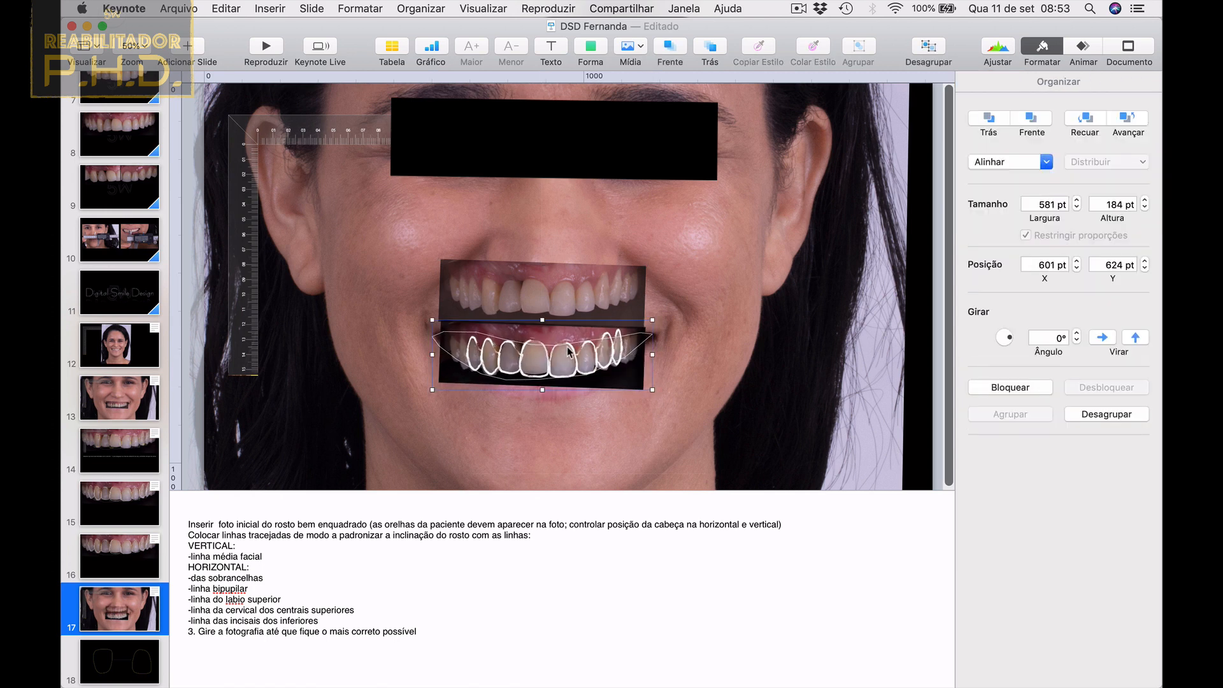
key("Left")
key("Left")
key("Left")
key("Left")
key("Left")
key("Left")
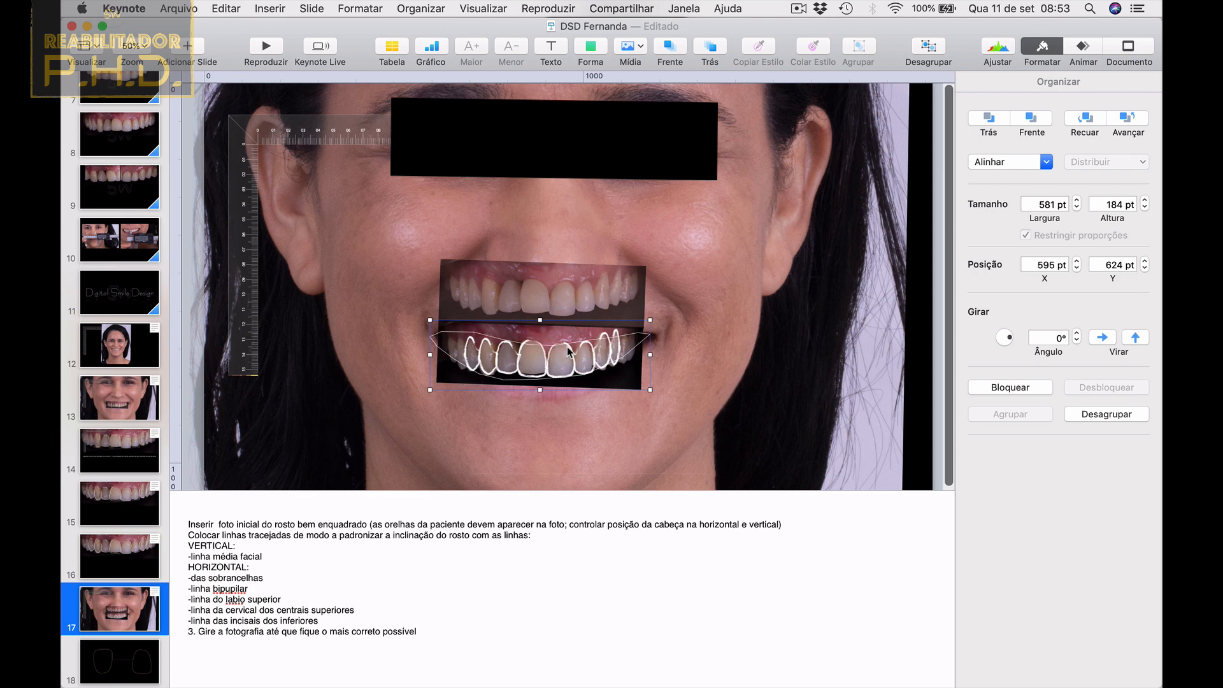
key("Right")
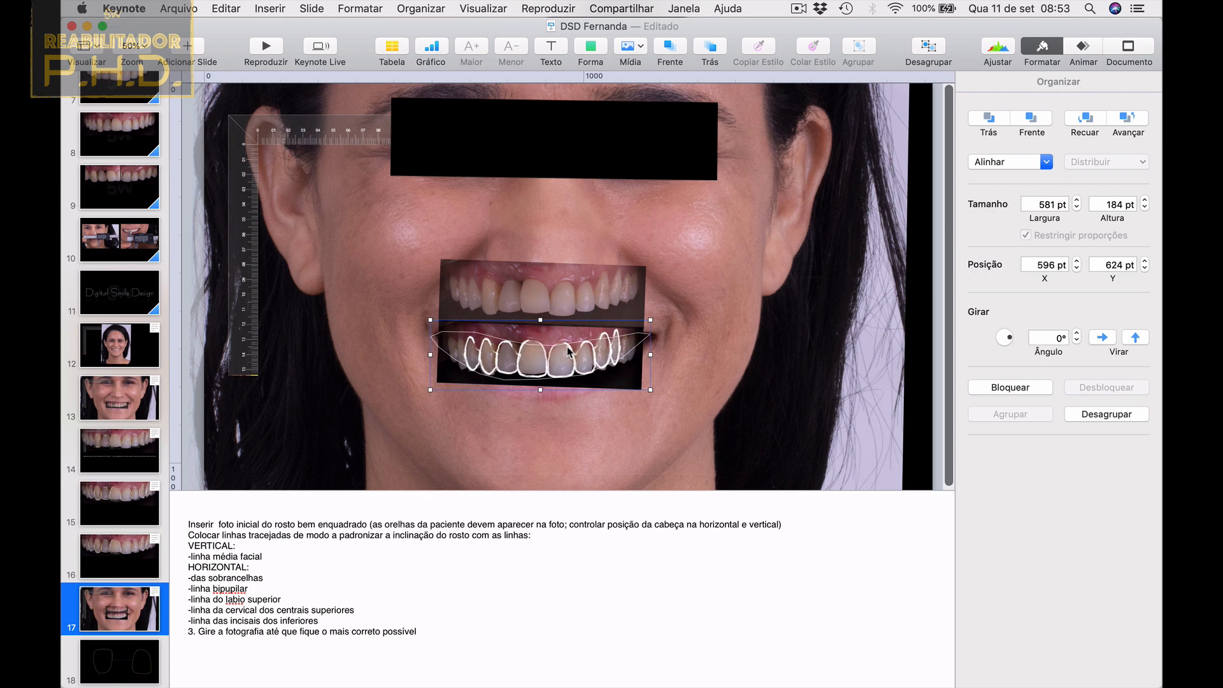
Delete the reference mouth photo above the teeth and ungroup the tooth photo and outlines.
left_click(581, 281)
key("Delete")
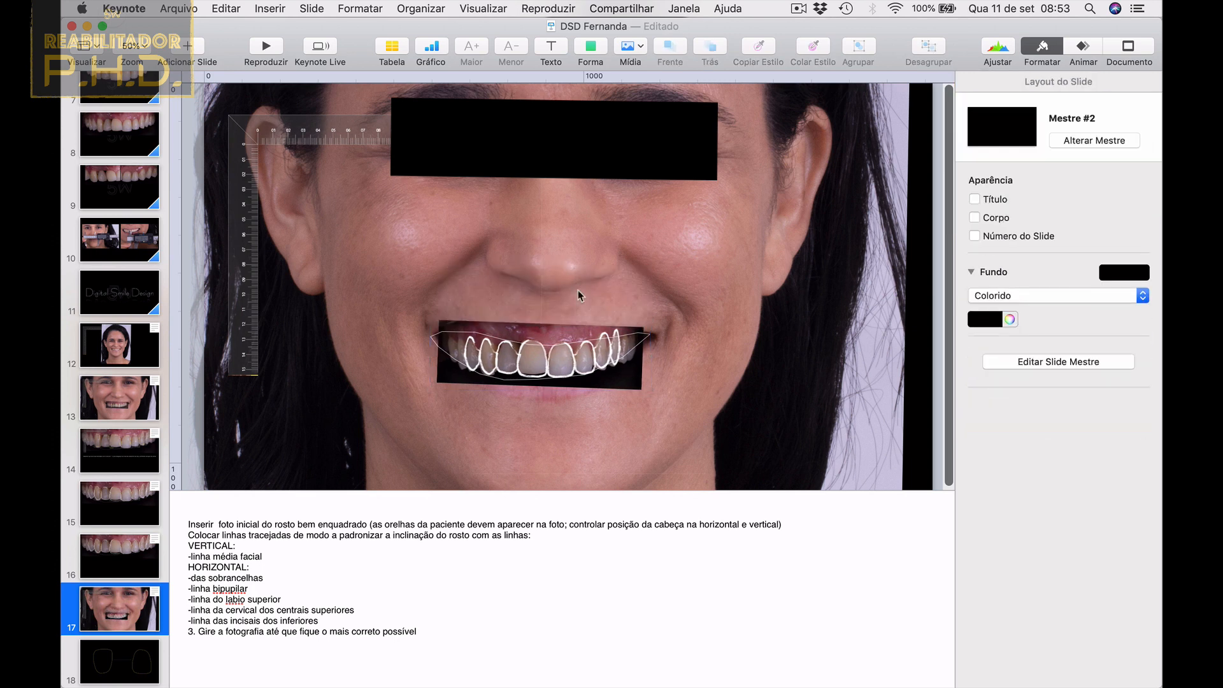
left_click(569, 332)
left_click(931, 48)
left_click(777, 362)
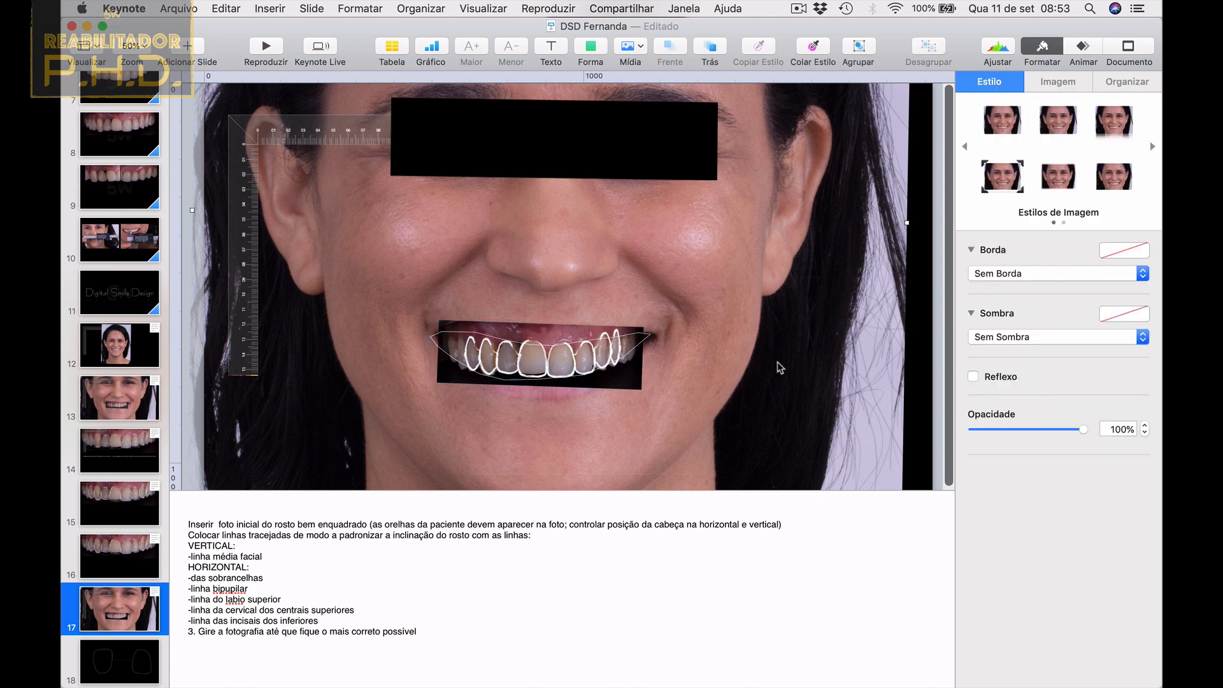
Lower the opacity of the overlaid tooth photo on slide 17 to 37%.
left_click(587, 344)
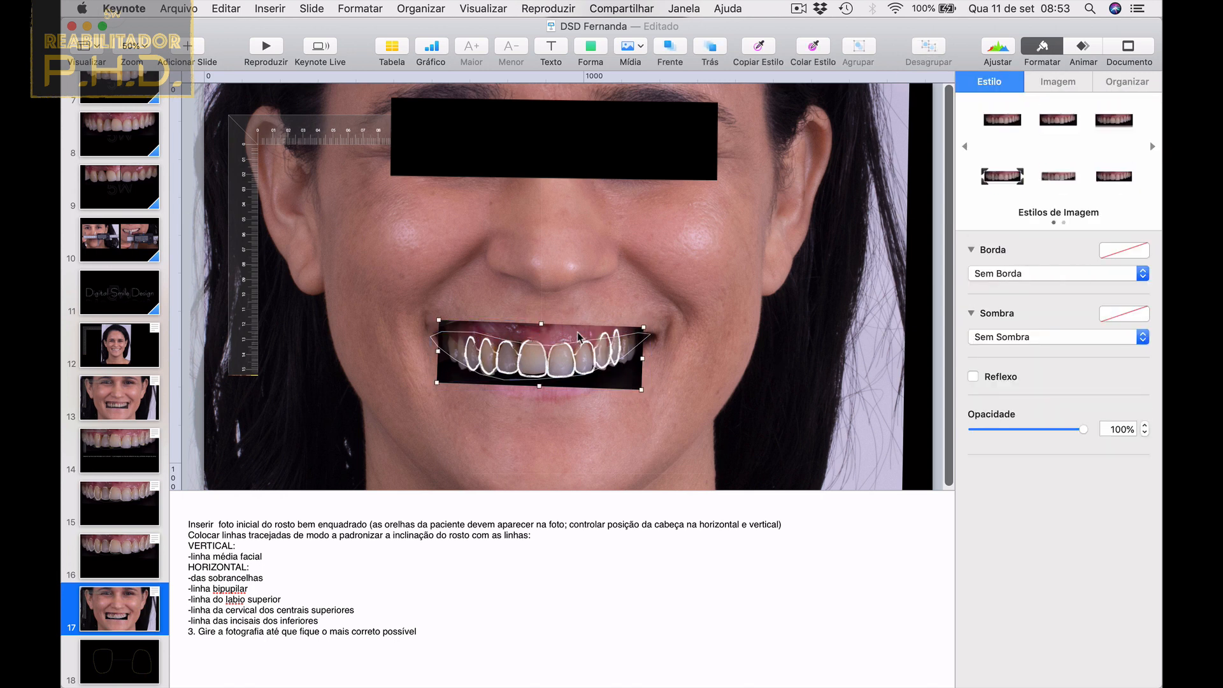
left_click(1012, 429)
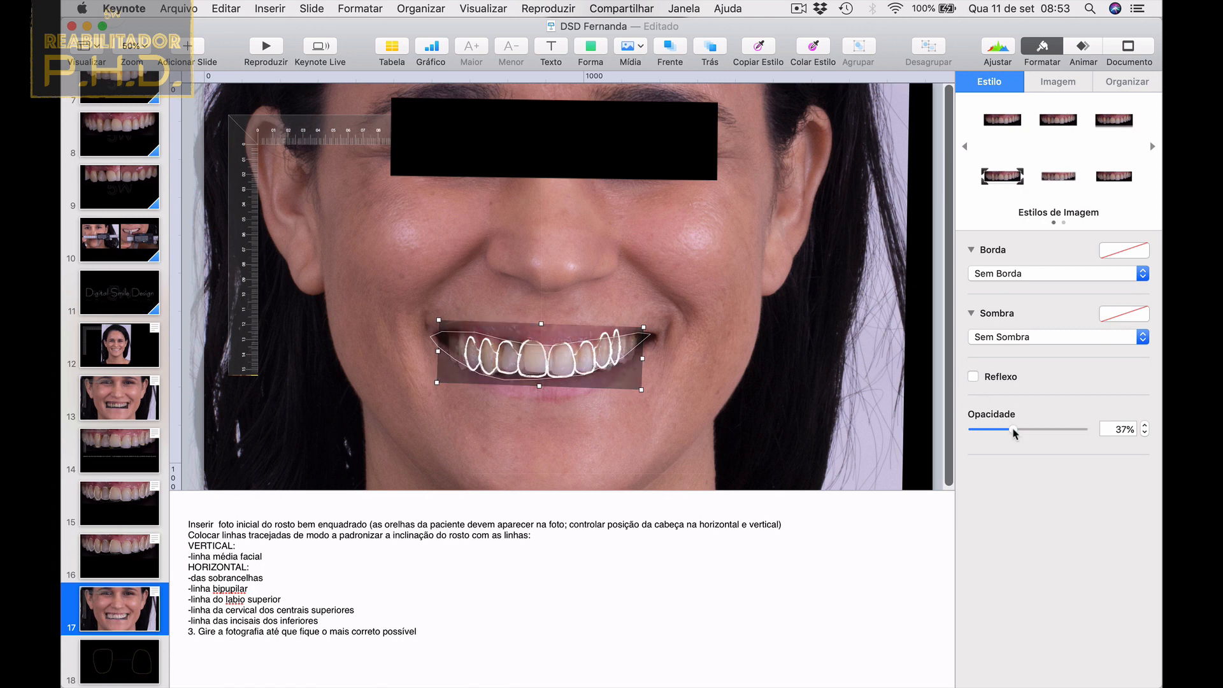
left_click(694, 398)
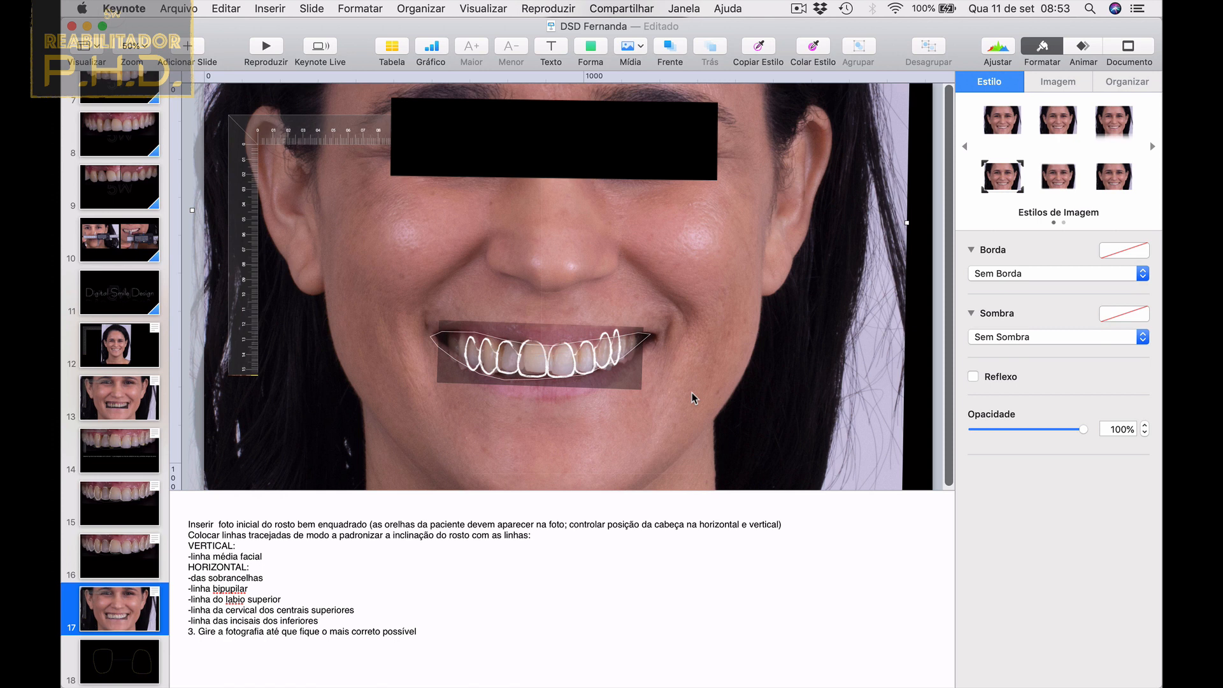
Delete the ruler image from the face photo on slide 17.
scroll(694, 398, "down", 5)
left_click_drag(779, 304, 484, 306)
left_click(907, 233)
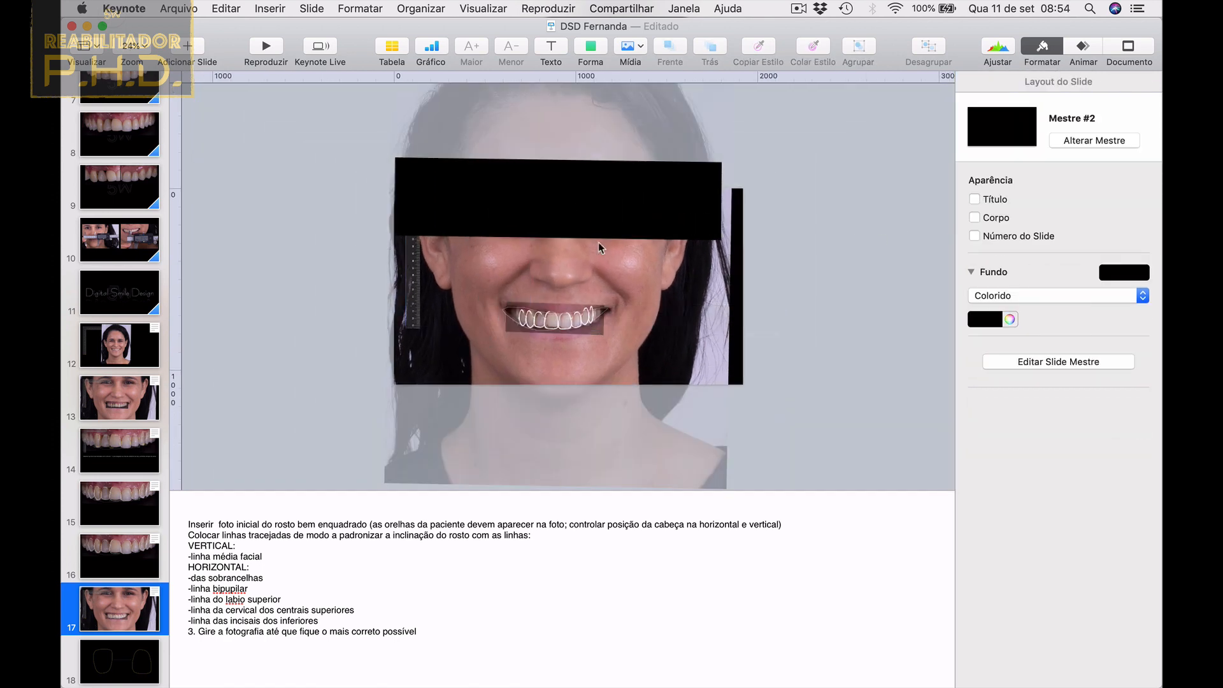
left_click(414, 285)
key("Delete")
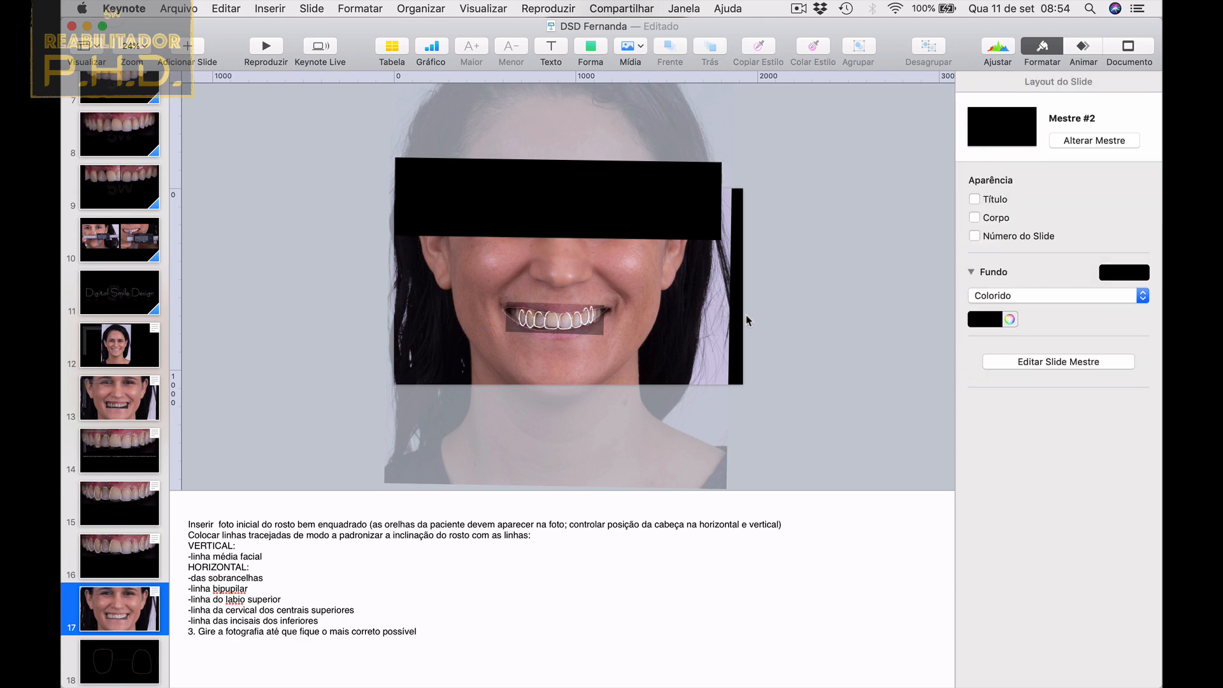
Nudge the overlaid tooth photo, lip contour and tooth outlines together to the right until they match the teeth in the face photo.
left_click_drag(791, 361, 478, 273)
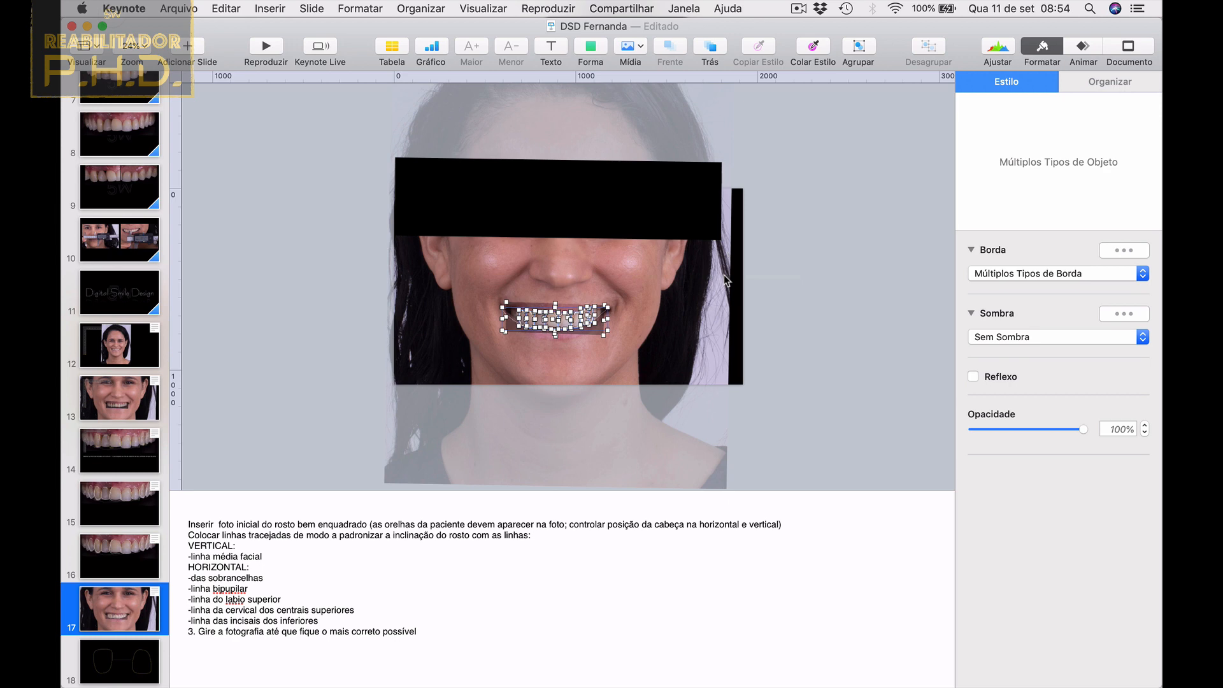
scroll(723, 274, "up", 5)
scroll(724, 274, "up", 6)
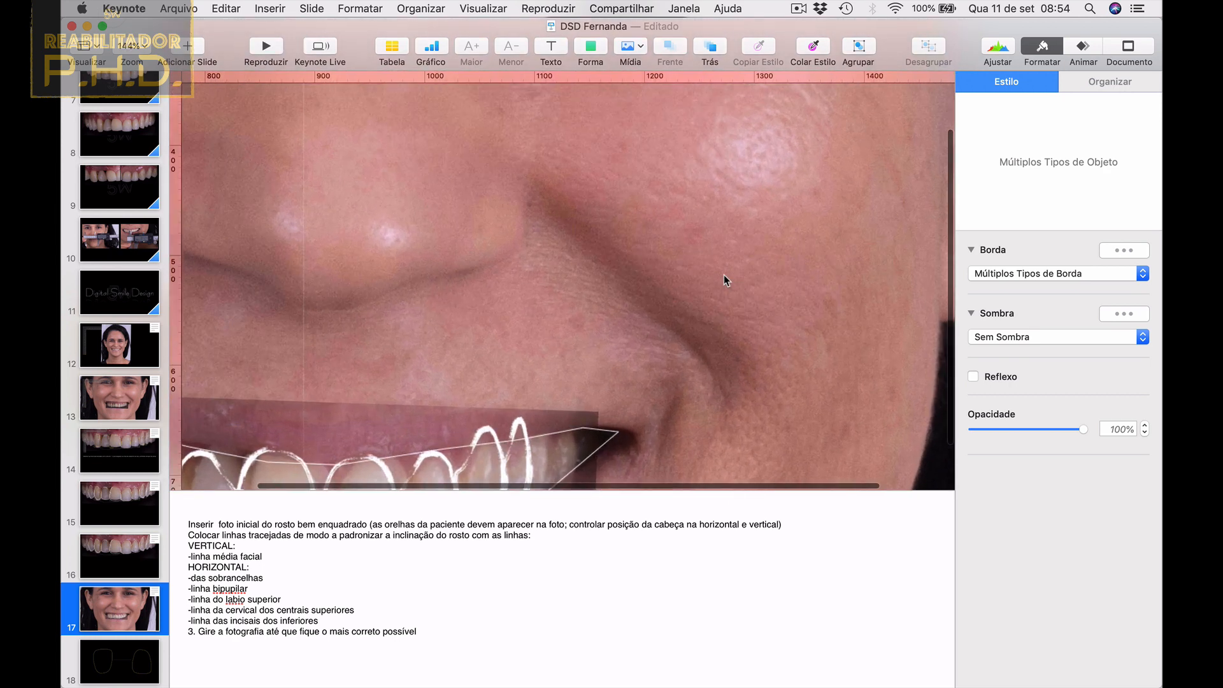
key("Right")
key("Right")
key("Right")
key("Right")
key("Right")
key("Right")
key("Right")
key("Right")
key("Right")
key("Right")
key("Right")
key("Right")
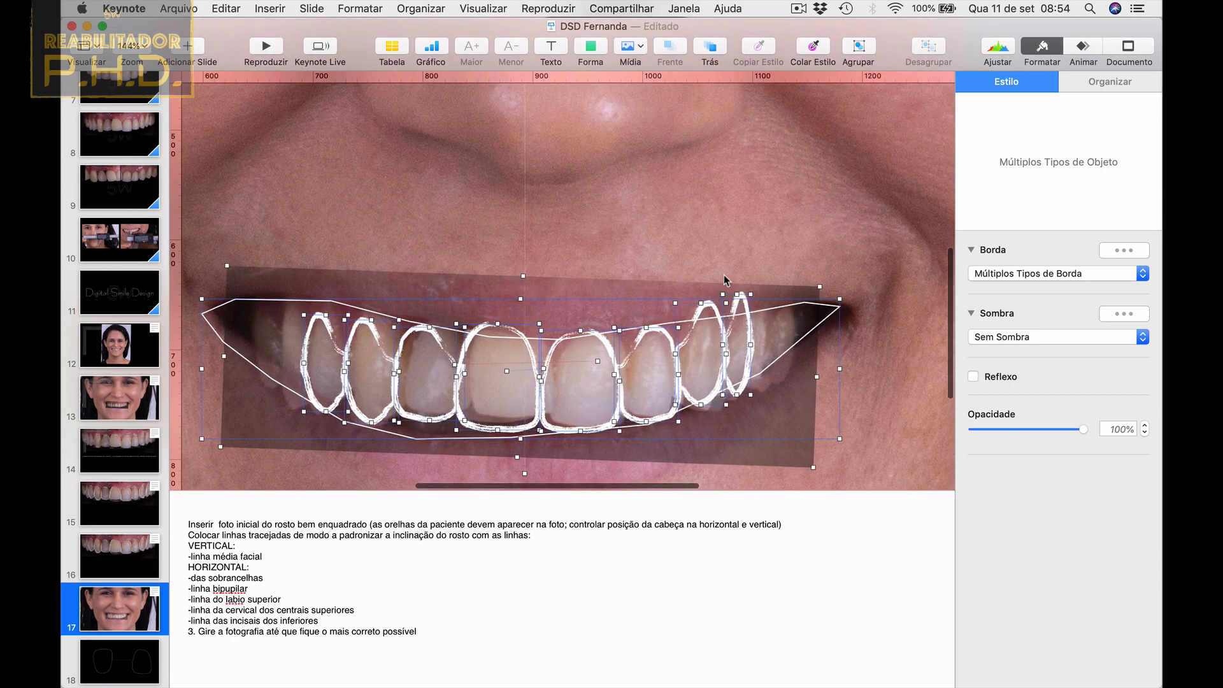
key("Right")
key("Right")
key("Right")
key("Right")
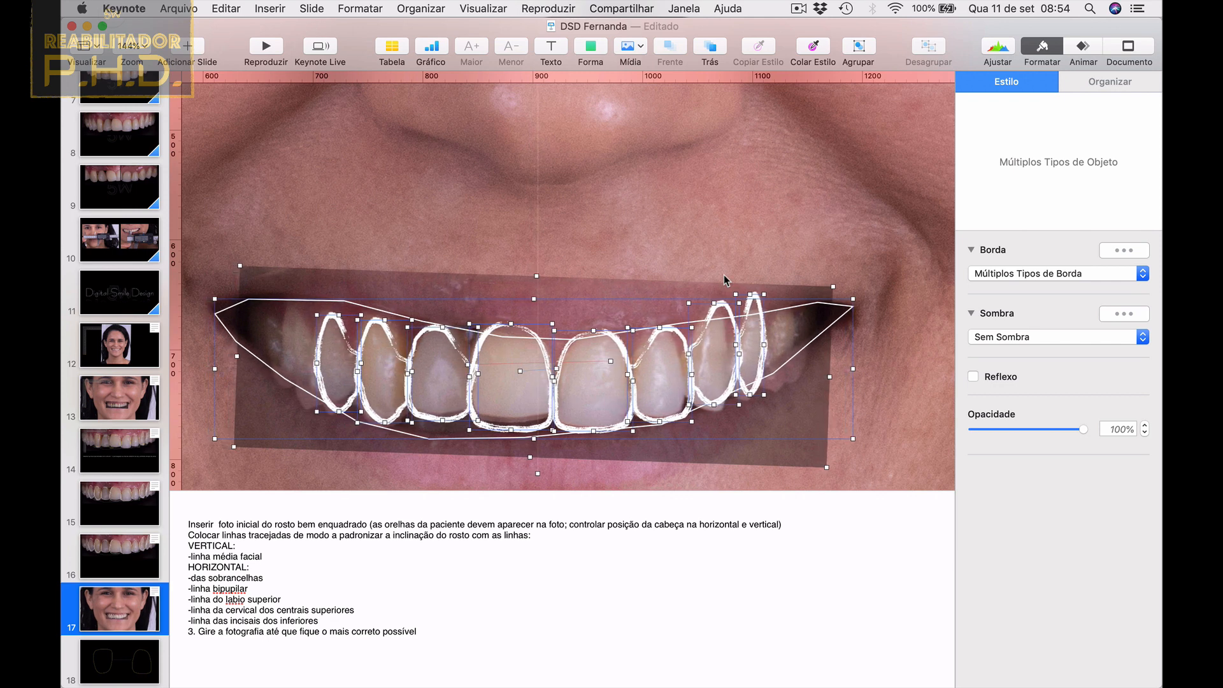
Delete the semi-transparent tooth photo and the lip contour line from the face photo on slide 17.
left_click(842, 465)
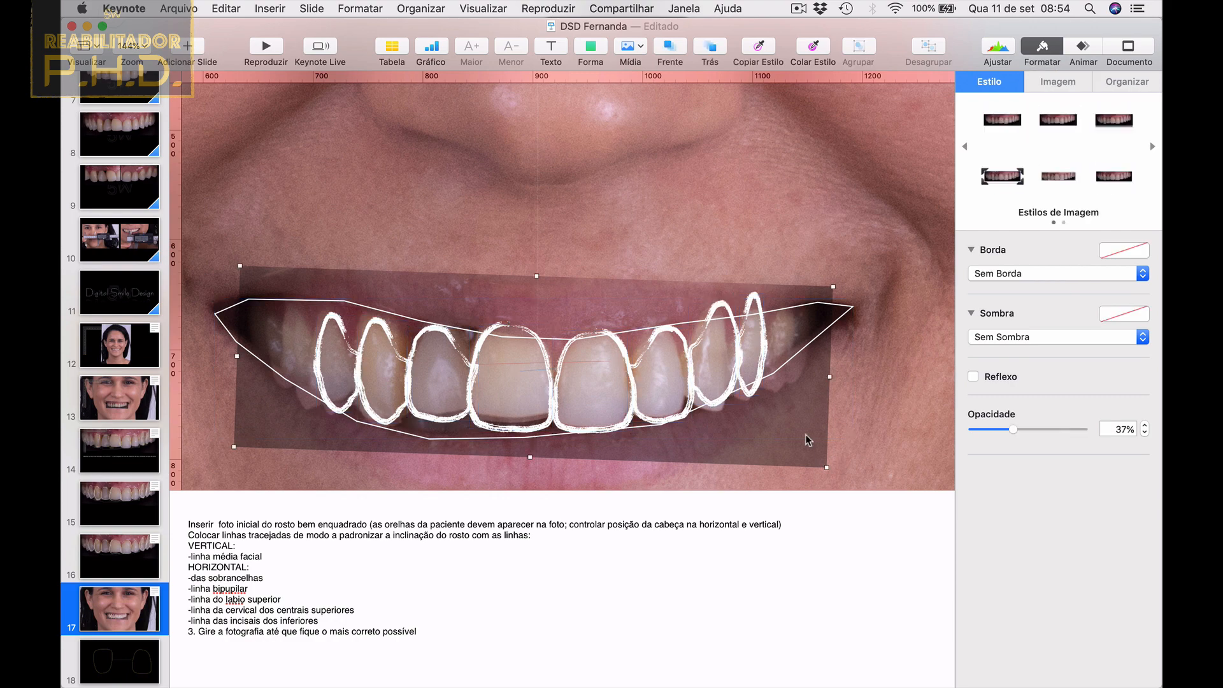
left_click(808, 439)
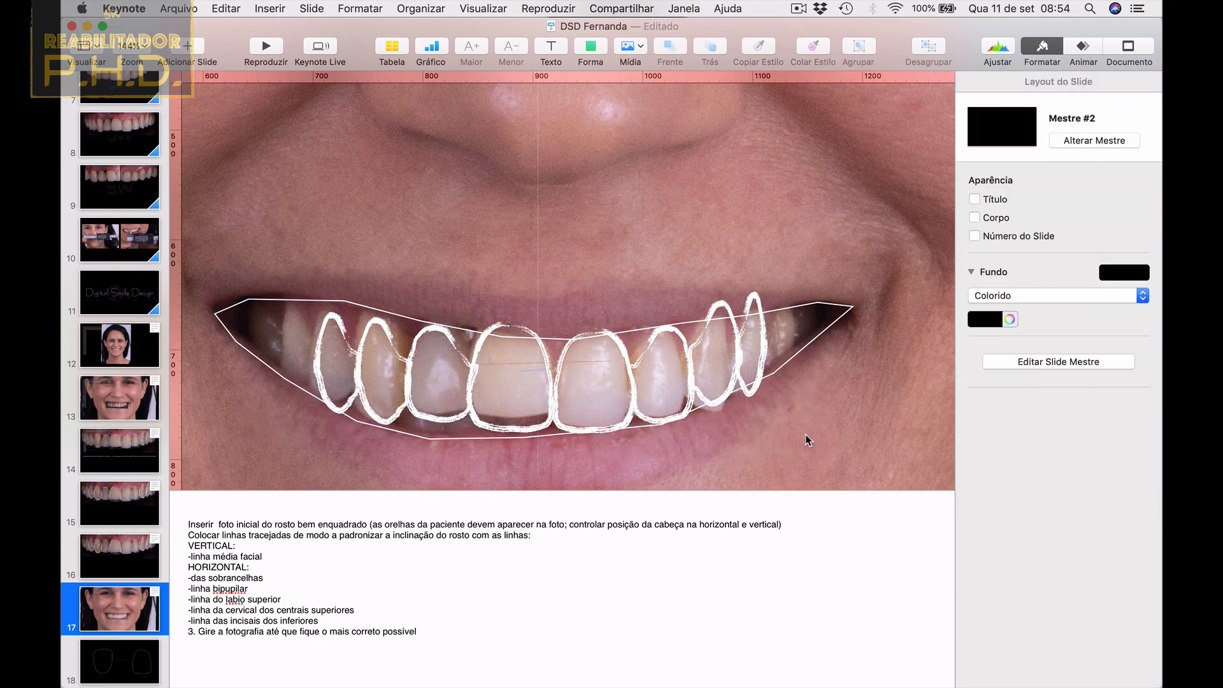
left_click(814, 341)
key("Delete")
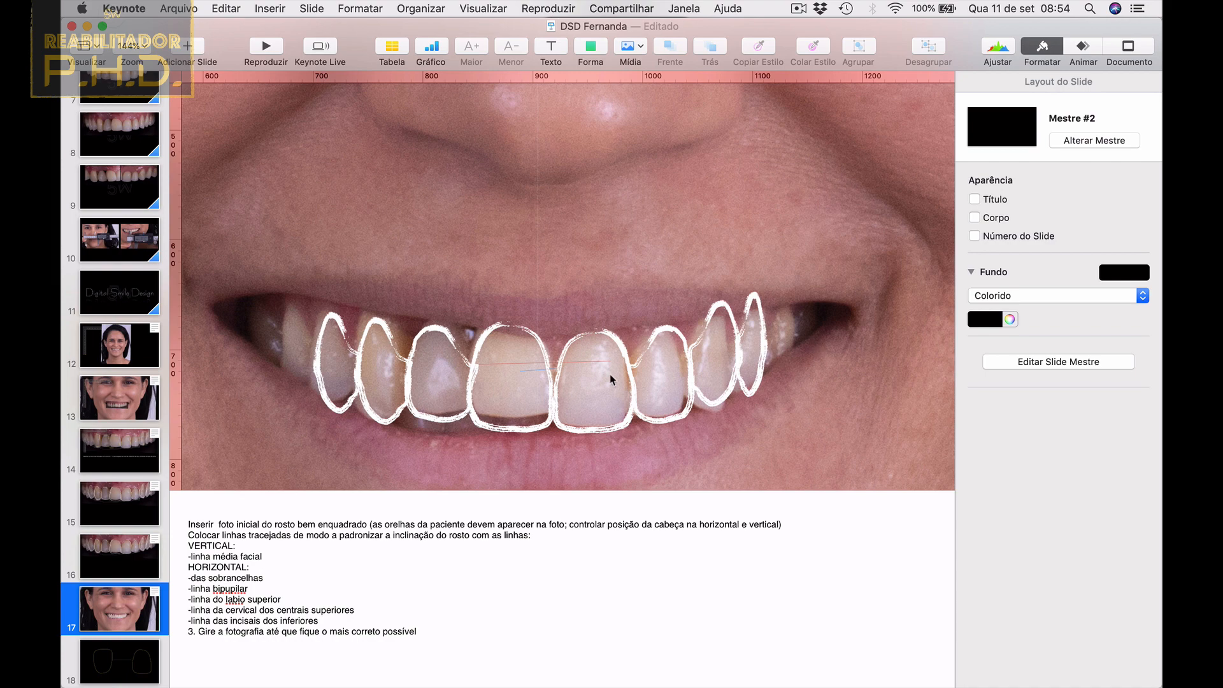
Delete the red and blue guide lines on the central teeth and the thin vertical midline.
left_click(578, 362)
key("Delete")
left_click(529, 372)
key("Delete")
left_click(537, 304)
key("Delete")
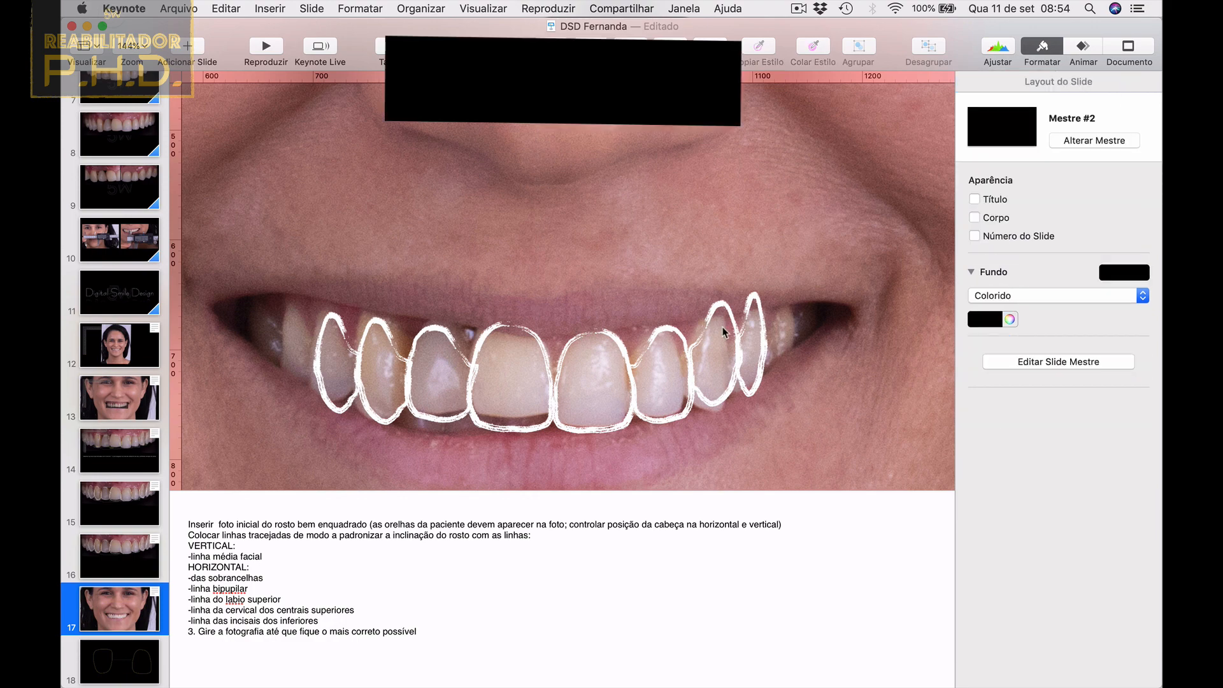
Set the border thickness of all the tooth outlines on the face photo to 5 pt.
scroll(722, 327, "down", 10)
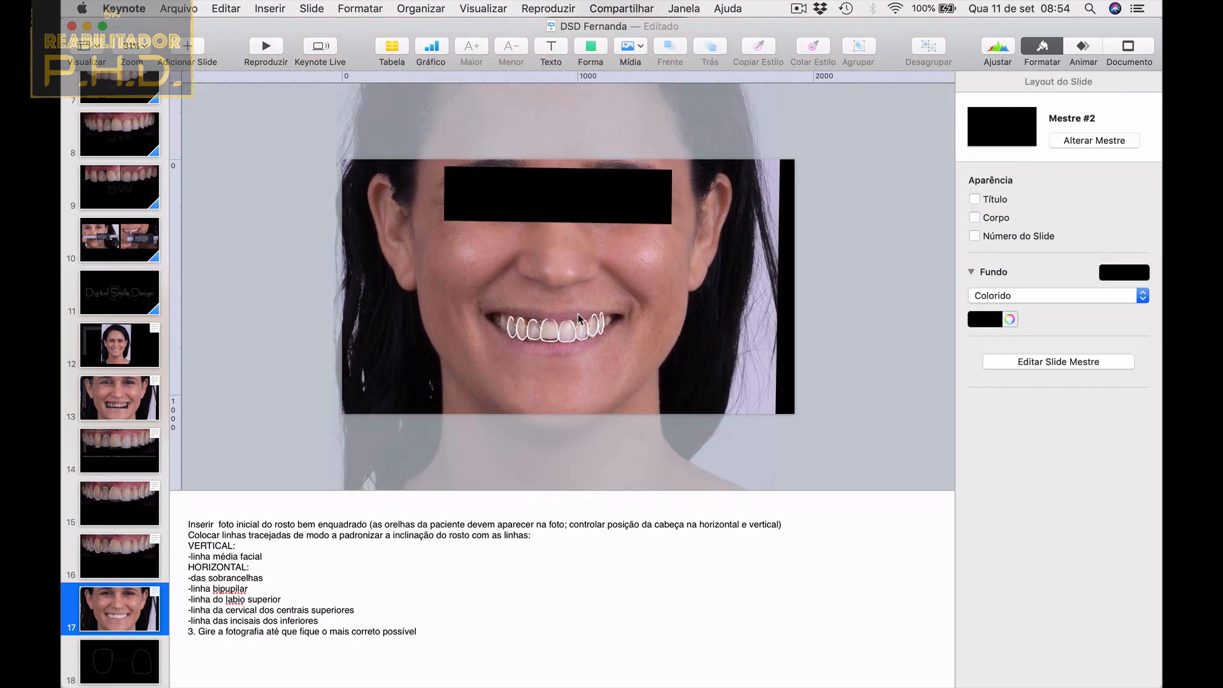
left_click(583, 336)
left_click_drag(827, 401, 452, 293)
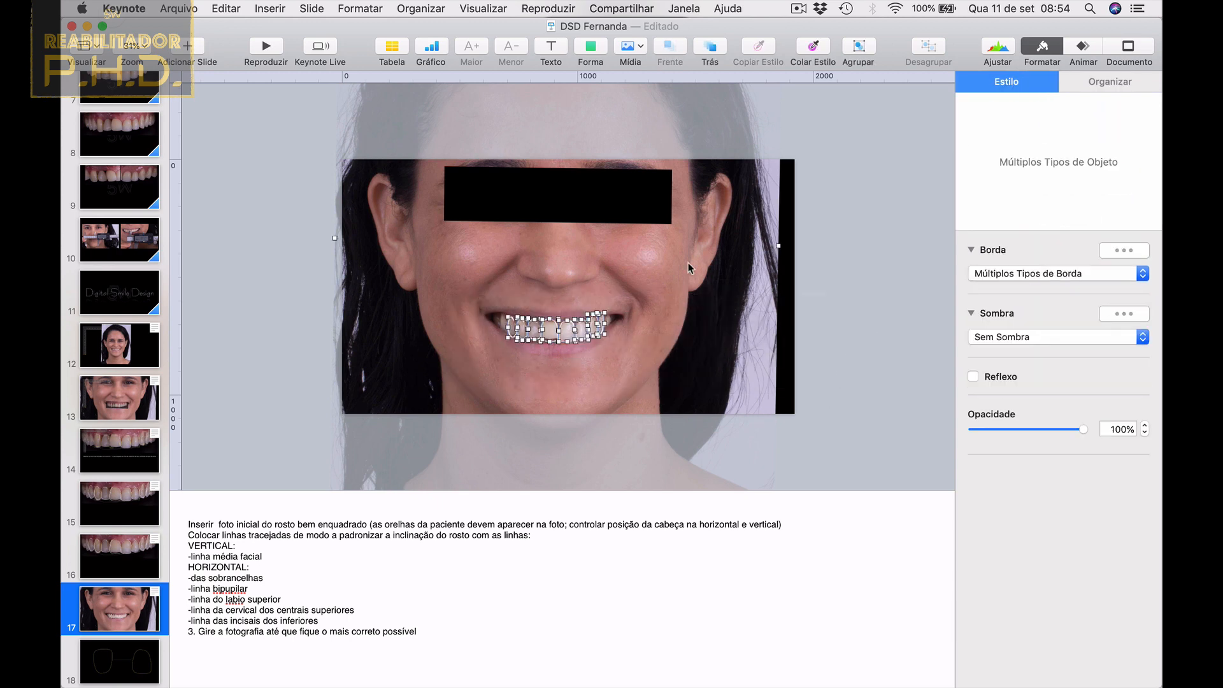
left_click(688, 263, "shift")
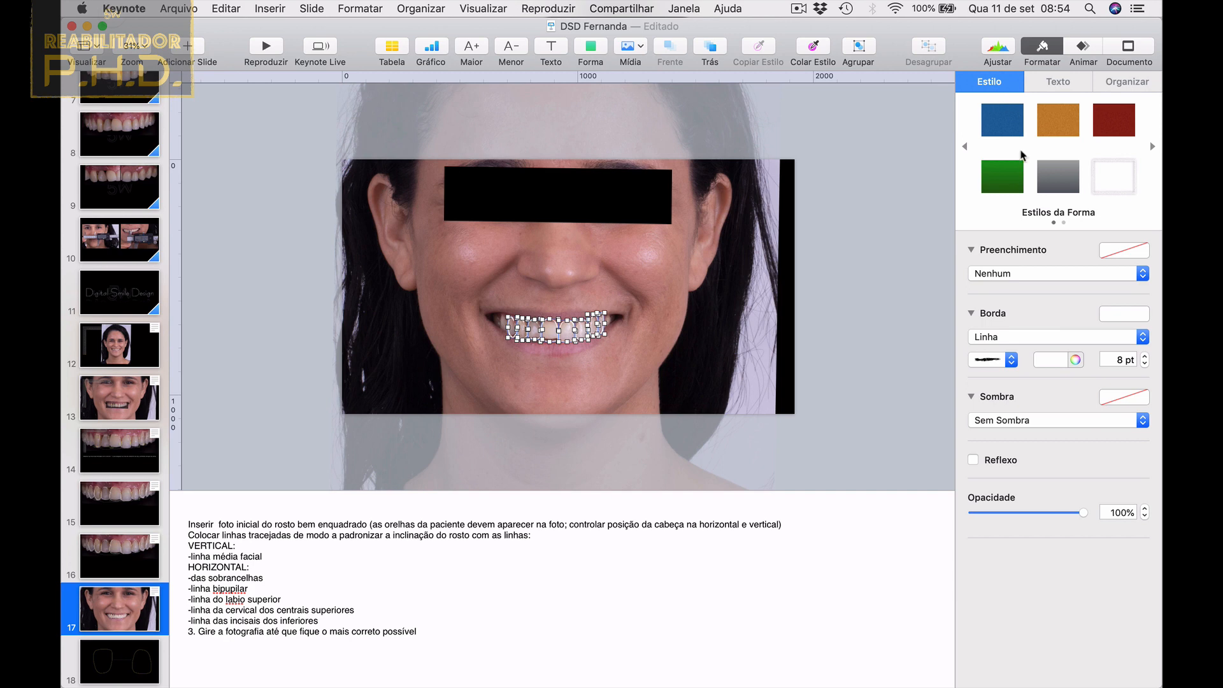
left_click(1144, 364)
left_click(1144, 364)
scroll(629, 340, "up", 3)
scroll(629, 340, "up", 1)
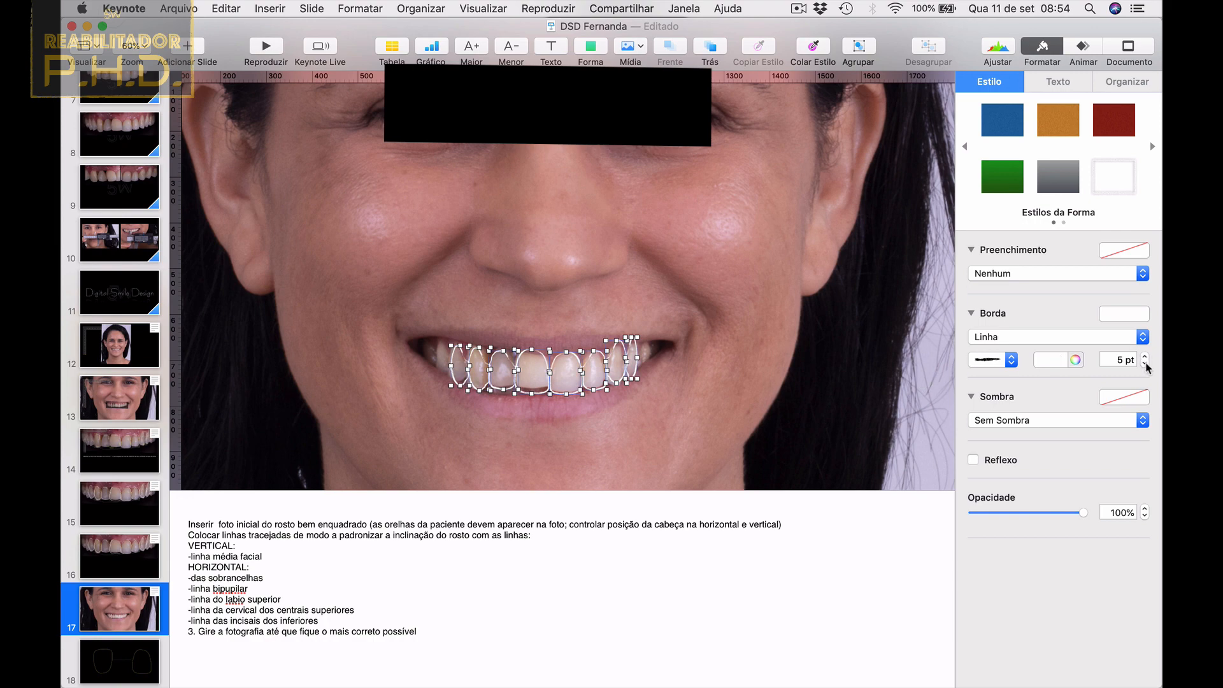